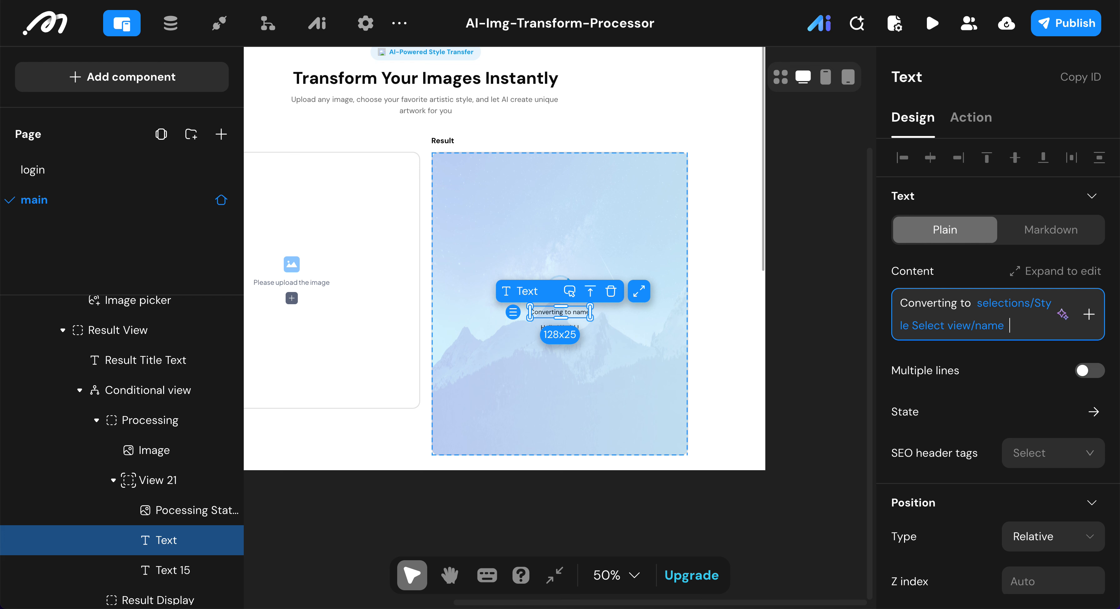
- Append "style..." to the converting status text and set its font size to 16 and line height to 24
type("style...")
scroll(1028, 391, "down", 7)
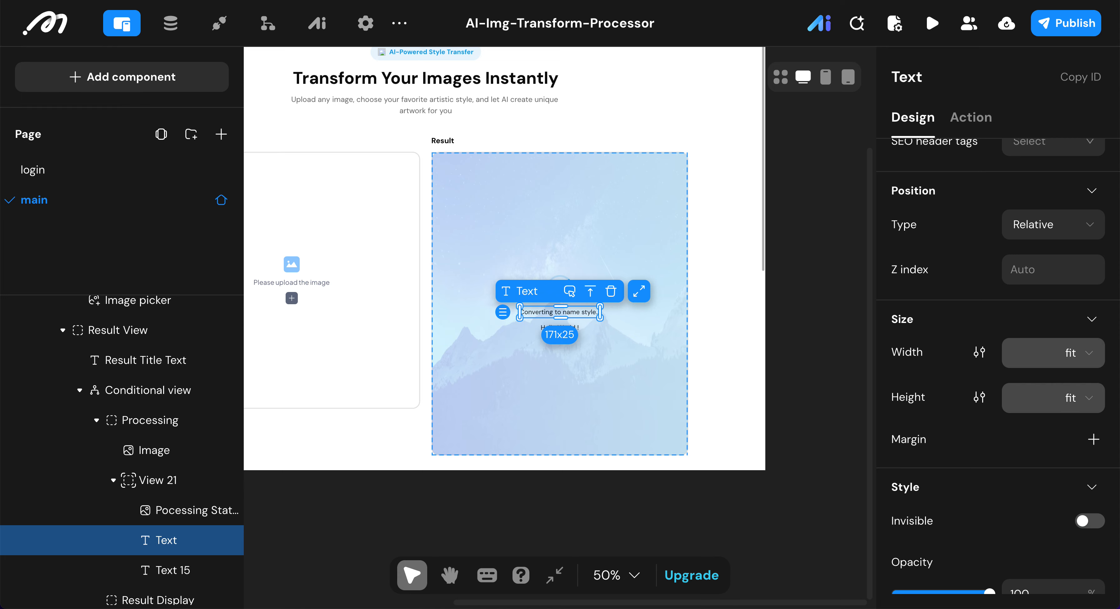
scroll(1044, 368, "down", 10)
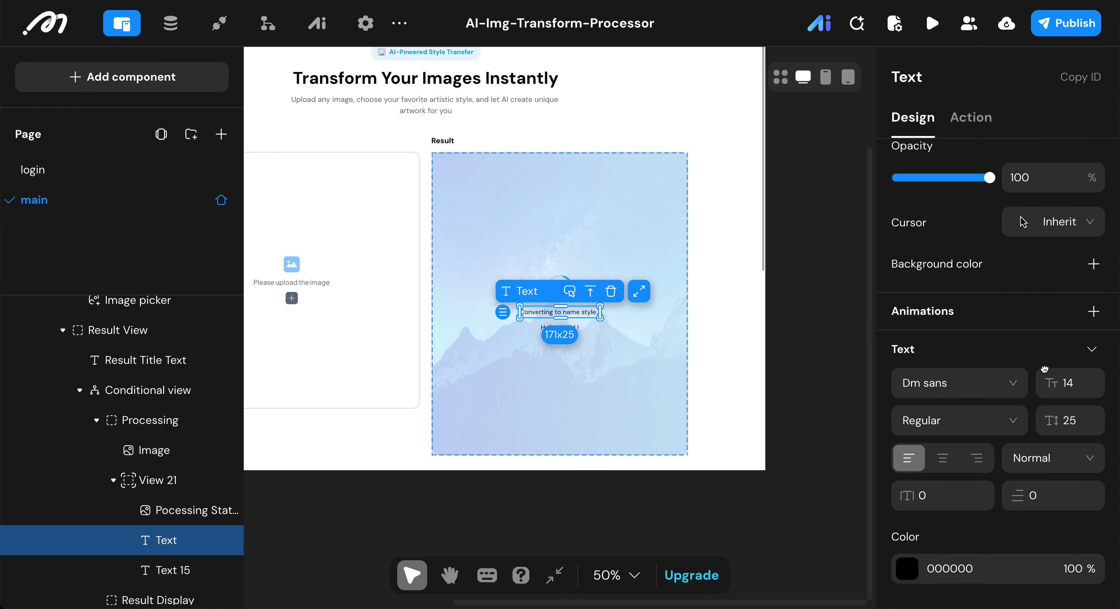
left_click(1072, 326)
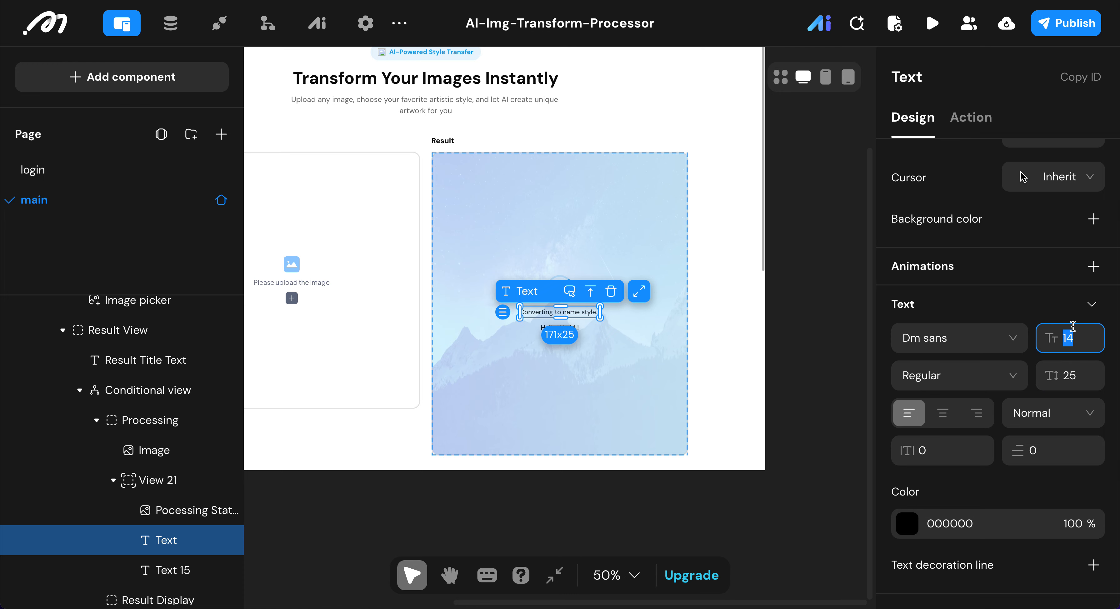
type("16")
left_click(1079, 374)
type("19")
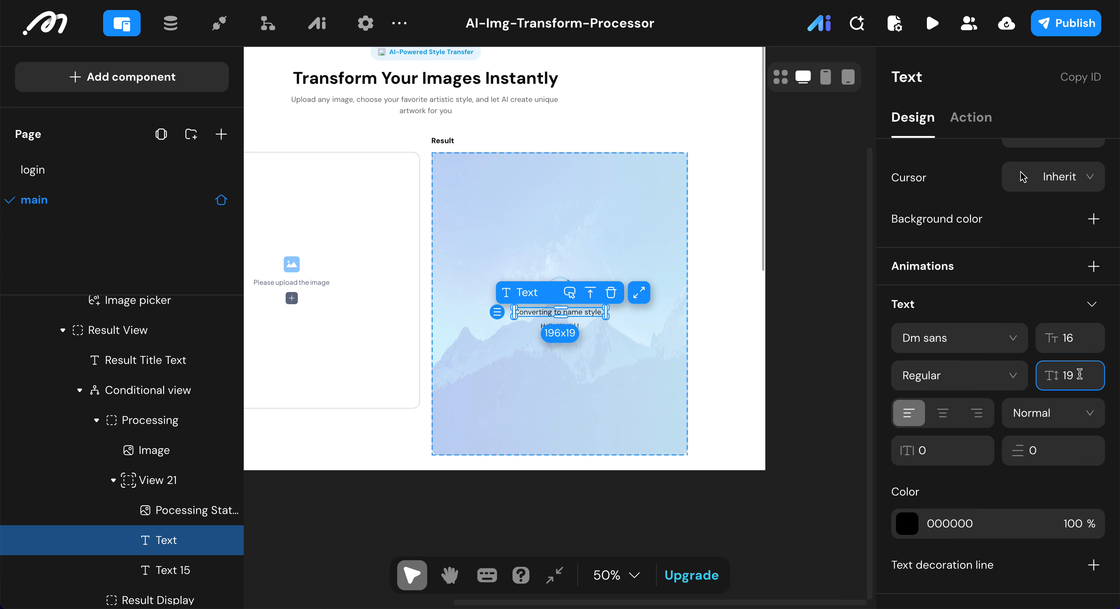
left_click_drag(1079, 374, 1064, 370)
type("24")
- Set the converting status text's font weight to Medium and its colour to 0A0A0A
left_click(972, 376)
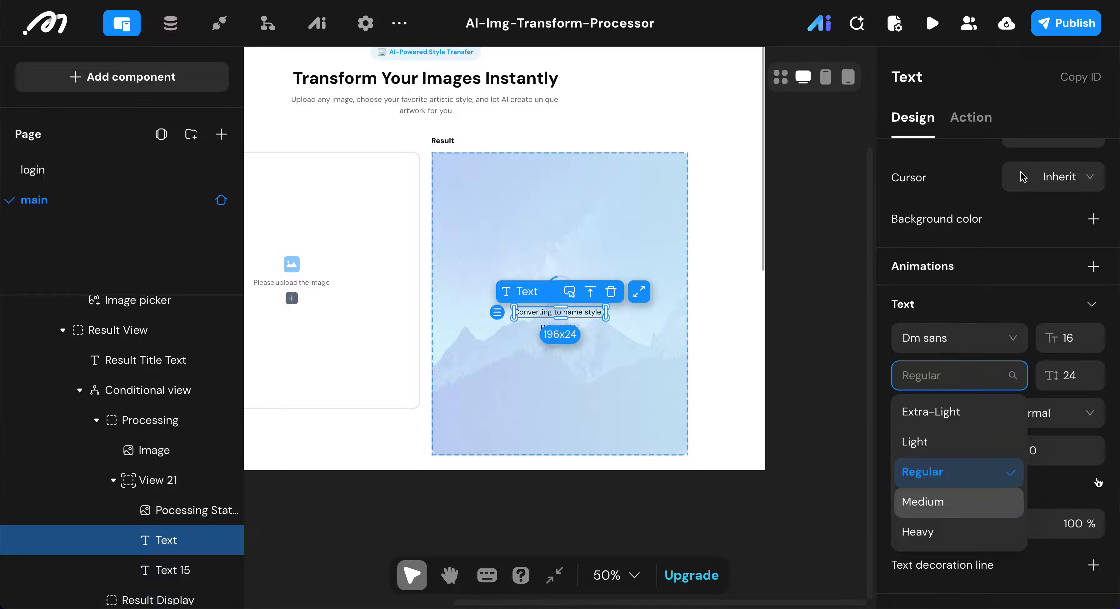
left_click(920, 506)
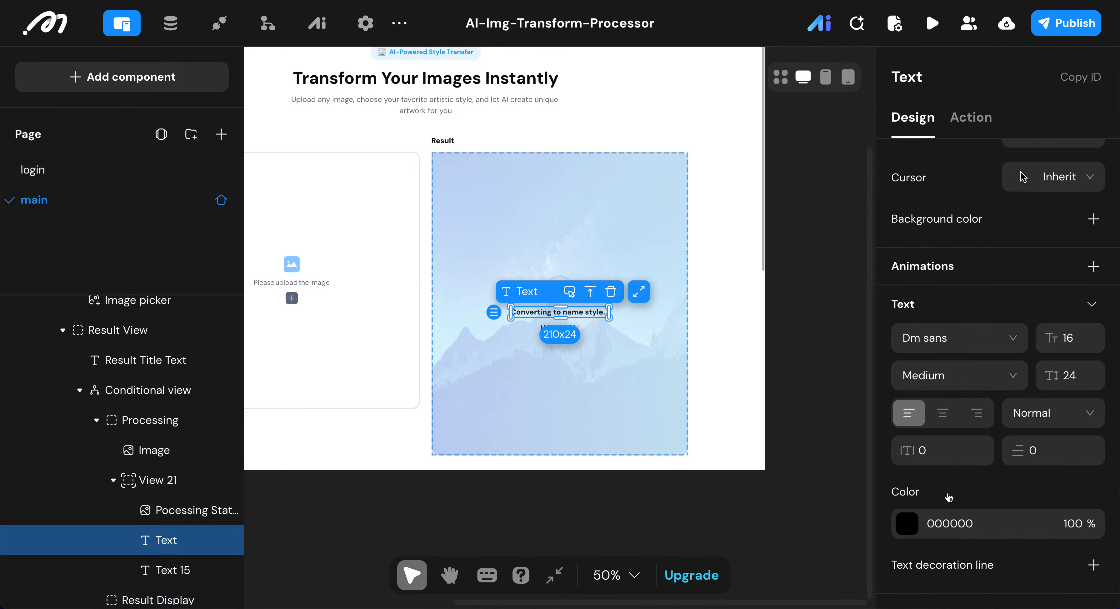
left_click(911, 521)
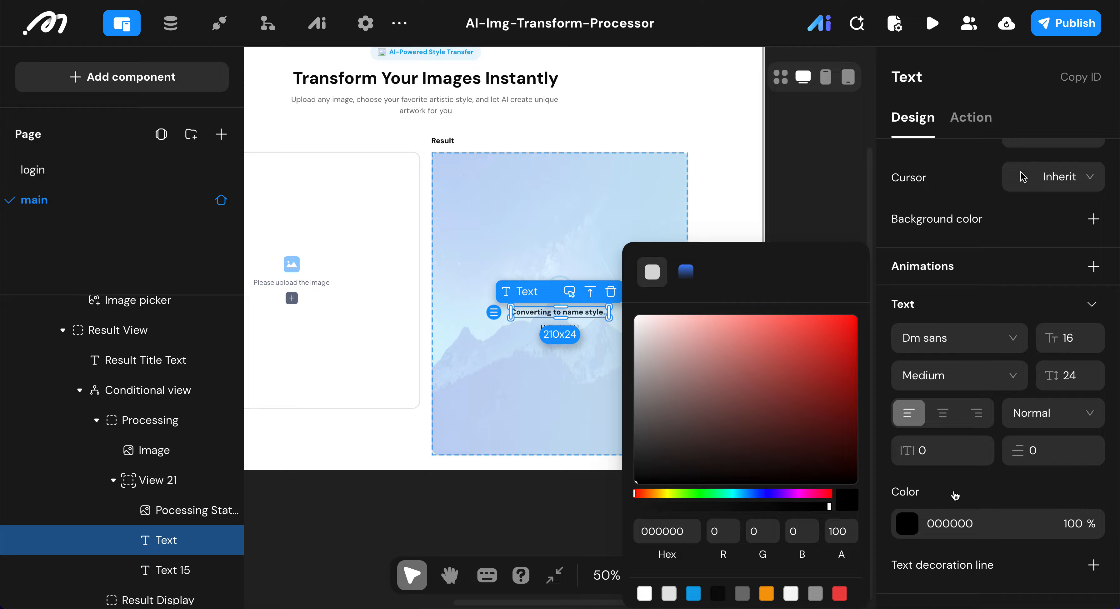
left_click(717, 593)
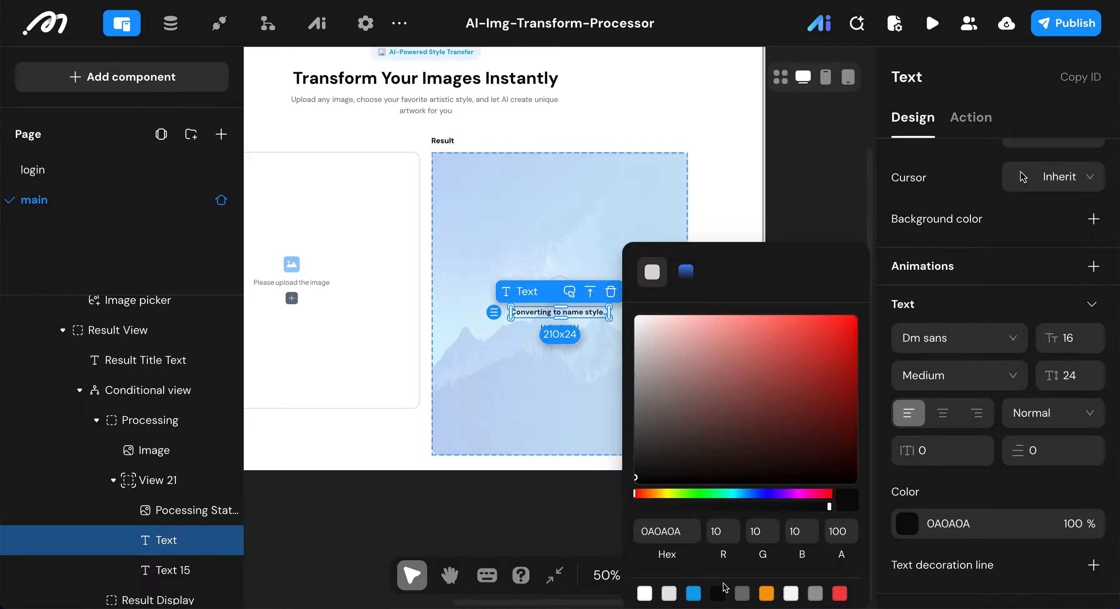
left_click(943, 490)
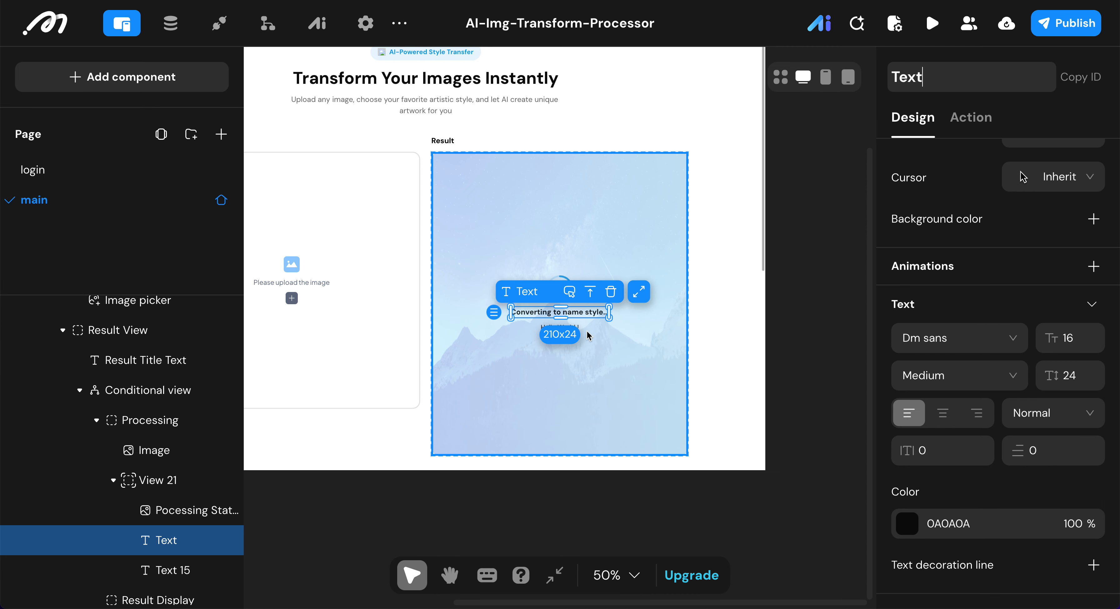
left_click(585, 263)
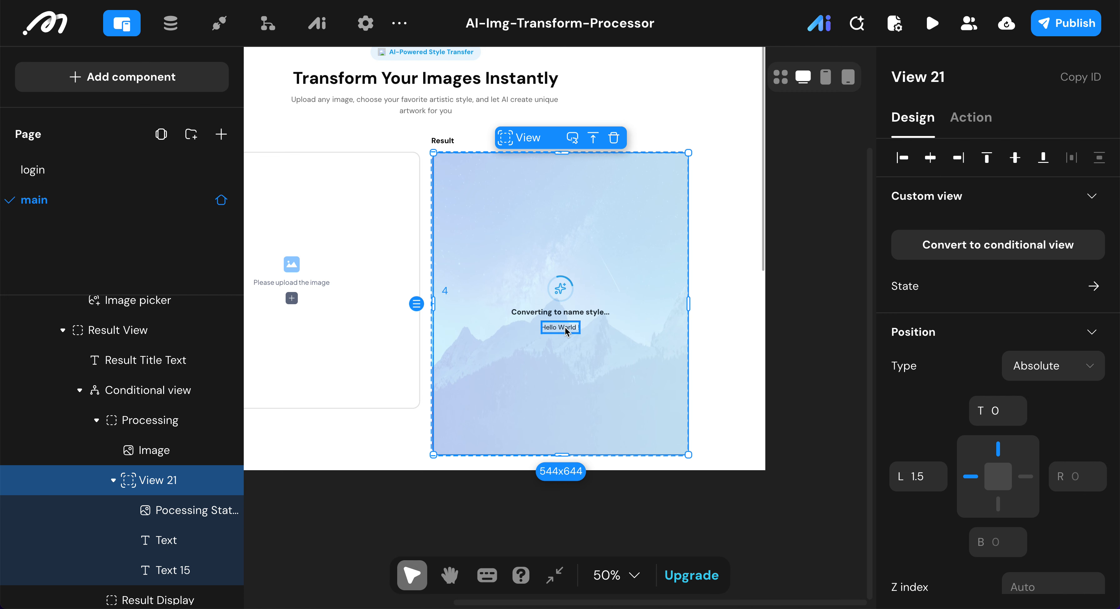
- Replace the content of the "Hello World !" text below the converting status with "AI magic in progress"
left_click(564, 326)
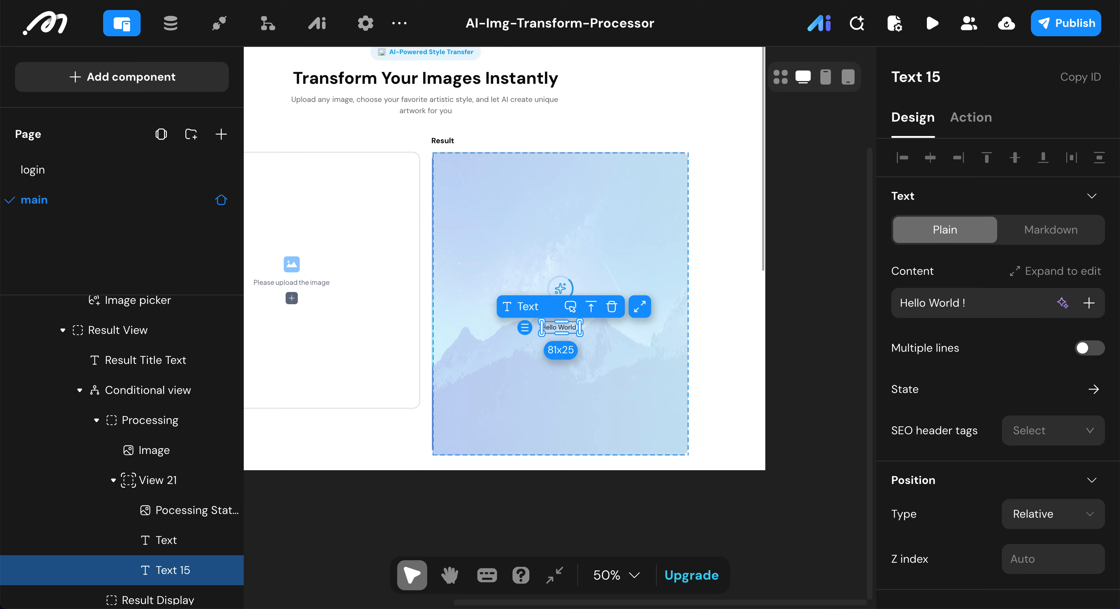
left_click(984, 303)
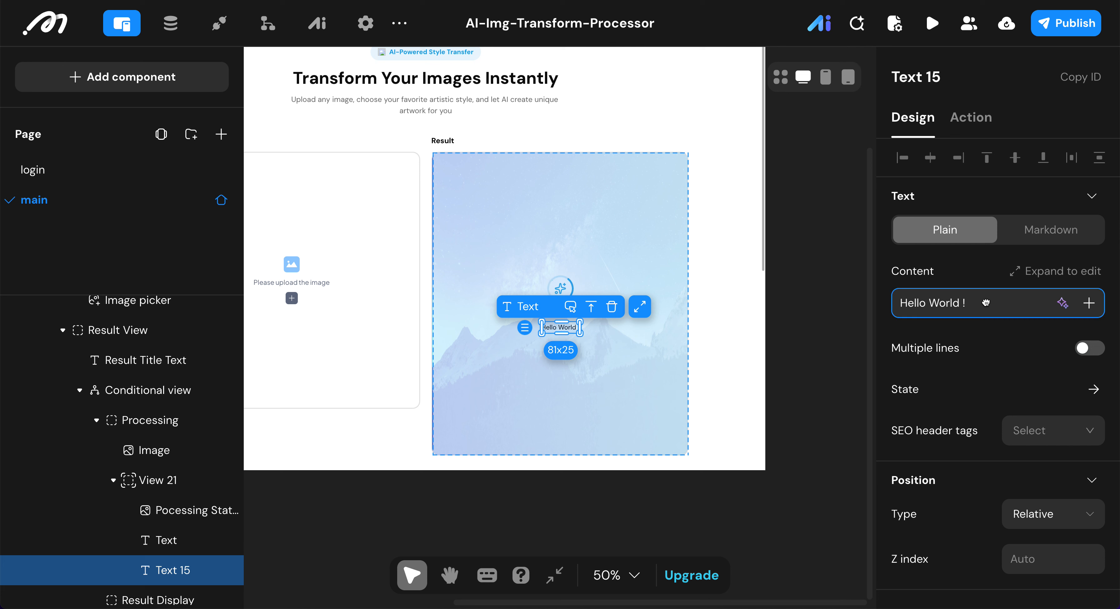
key("ctrl+a")
type("AI magic in progress")
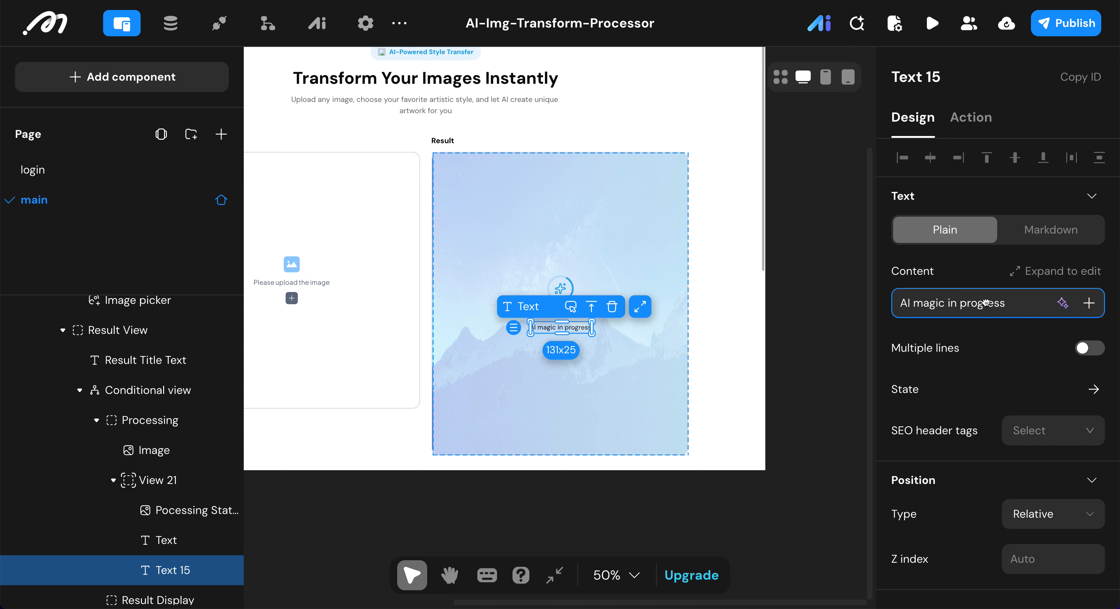
key("Return")
- Rename the "AI magic in progress" text component as Tip Text
left_click(961, 77)
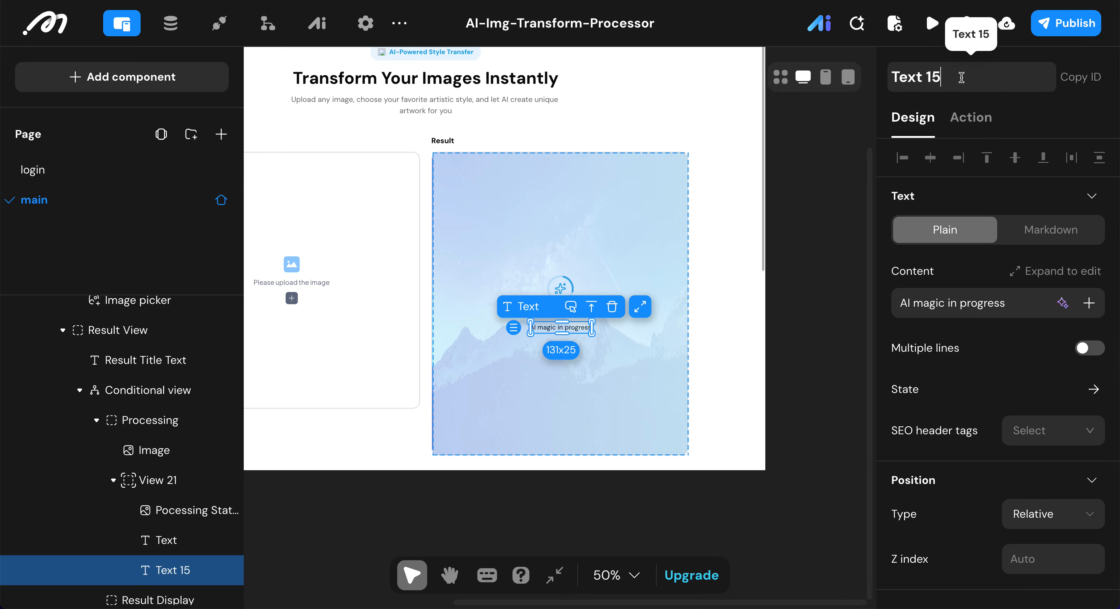
key("BackSpace")
key("BackSpace")
key("BackSpace")
left_click(892, 77)
type("tip")
left_click(891, 77)
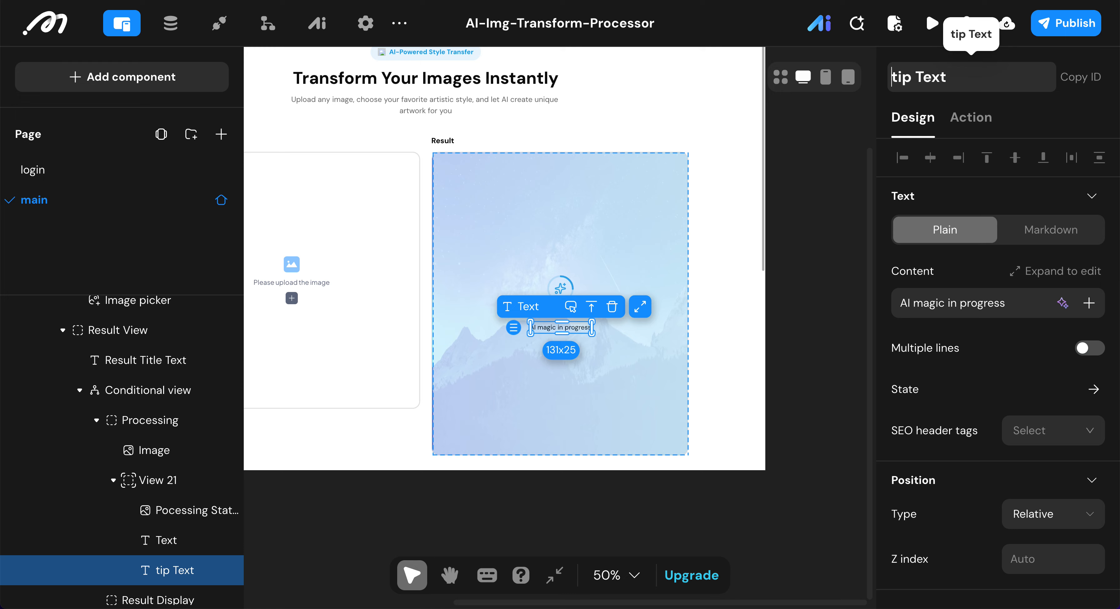
key("Right")
key("BackSpace")
type("T")
- Set the Tip Text's line height to 20 and its colour to grey 737373
scroll(998, 358, "down", 5)
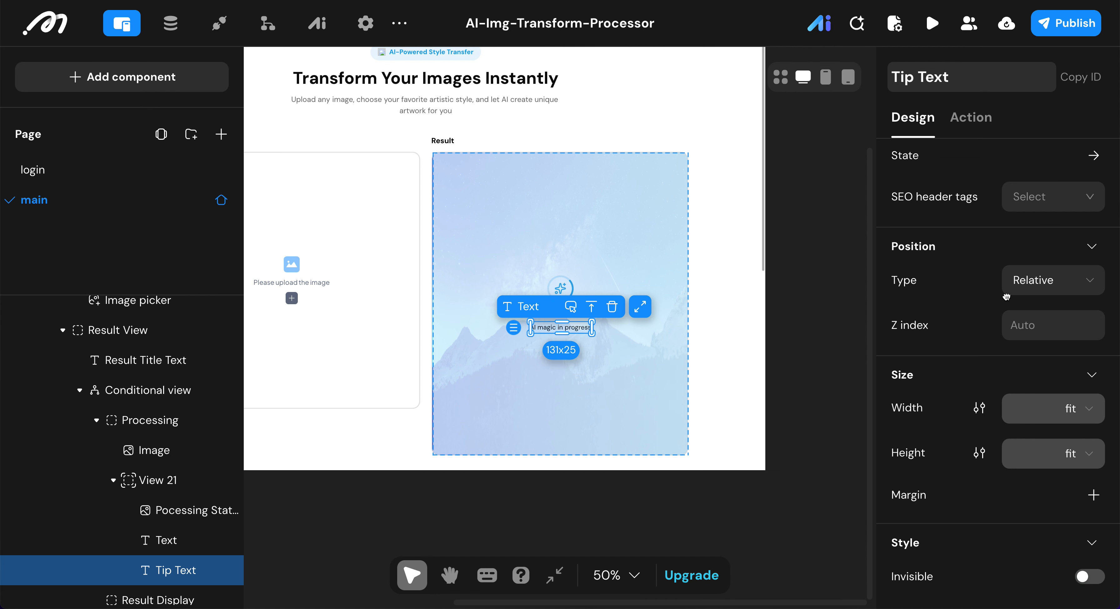
scroll(1006, 297, "down", 10)
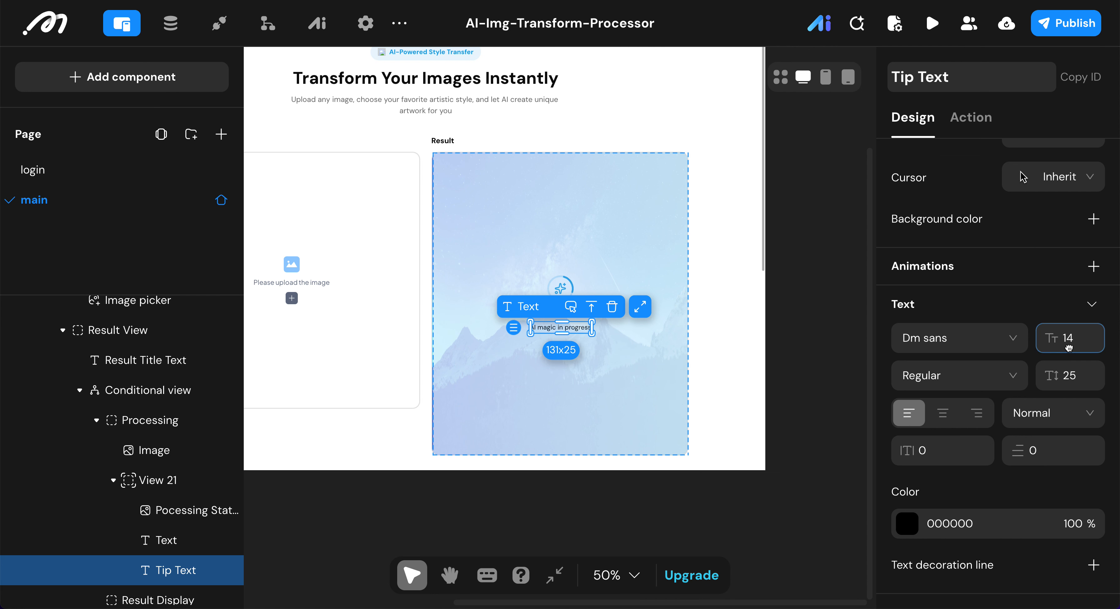
left_click(1069, 339)
left_click(1097, 379)
double_click(1082, 374)
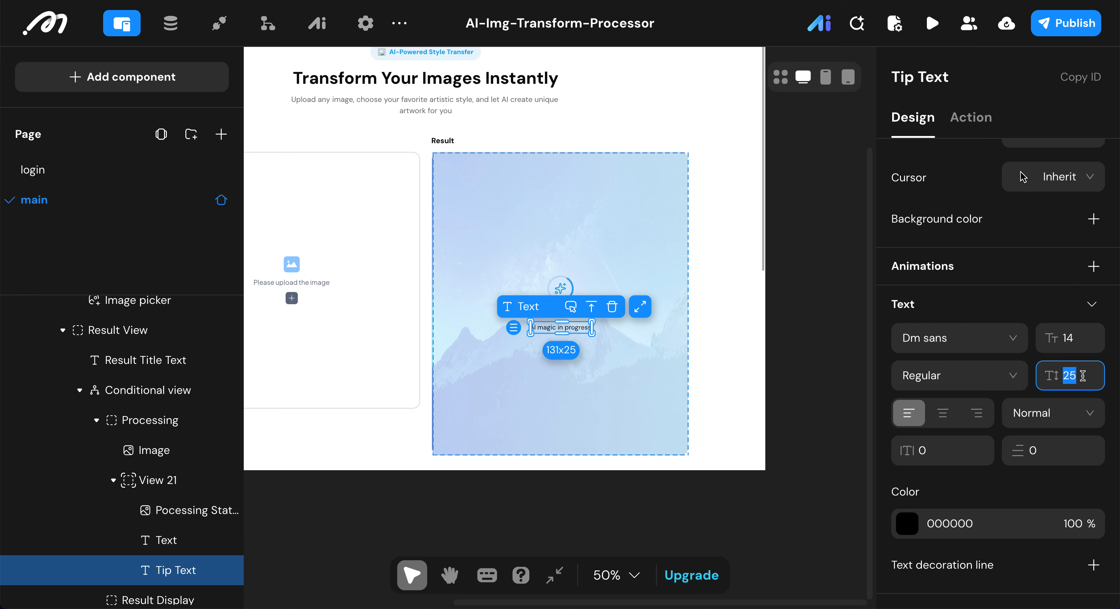
type("20")
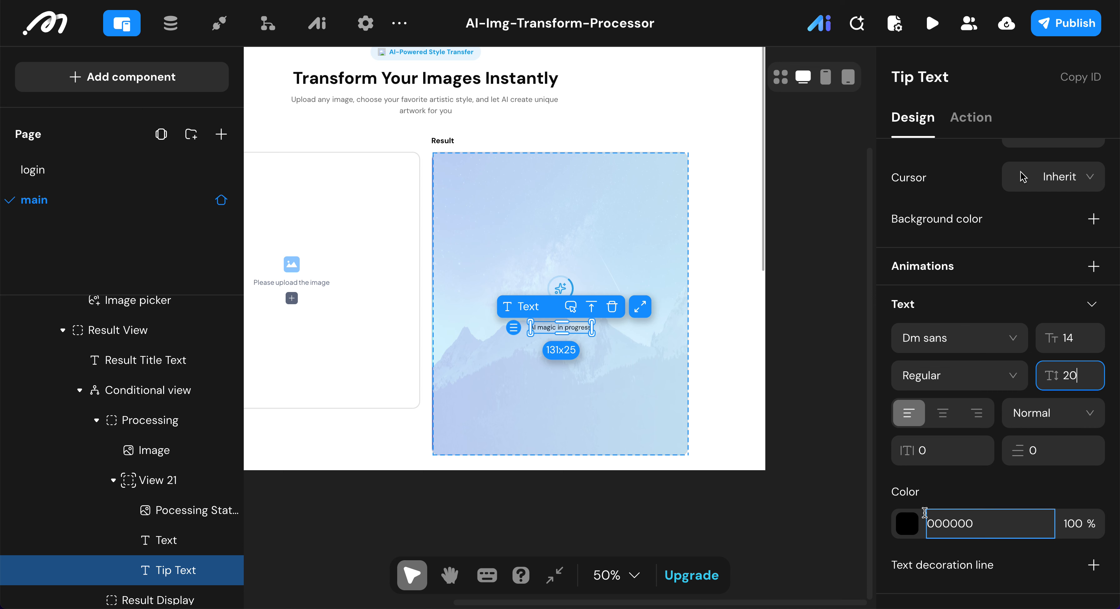
left_click(910, 523)
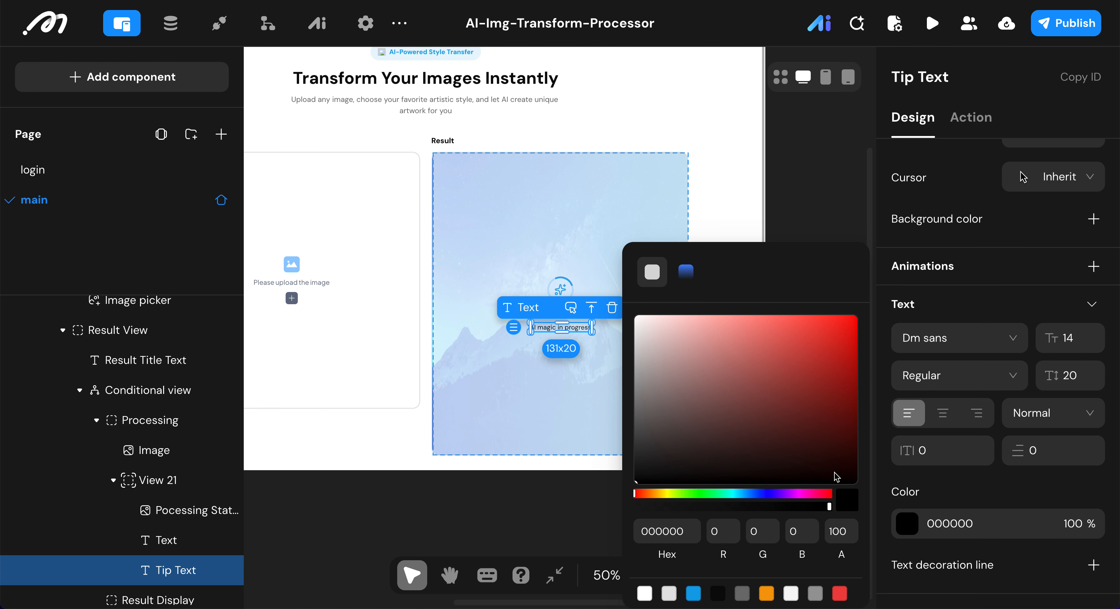
left_click(741, 593)
left_click(931, 496)
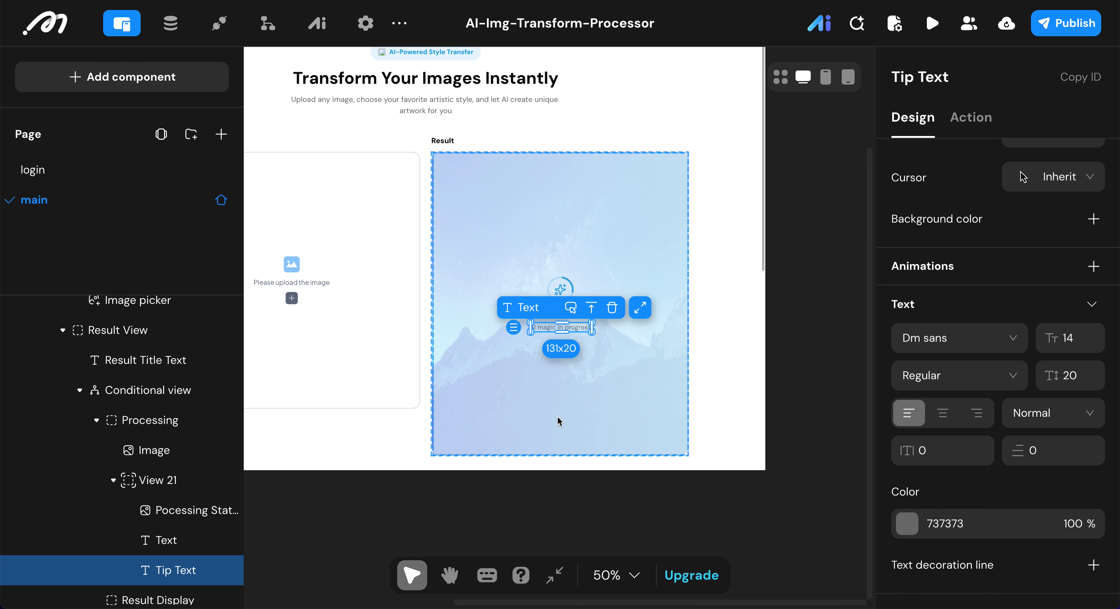
left_click(558, 418)
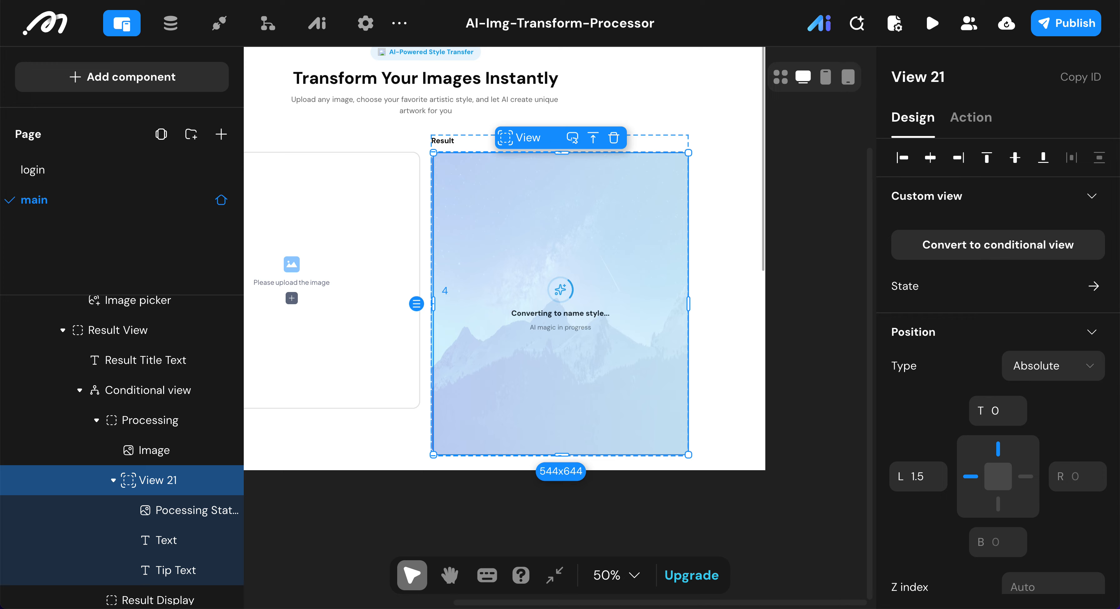
- Copy the background Image from the Processing case into the empty Result Display case of the conditional view
left_click(96, 420)
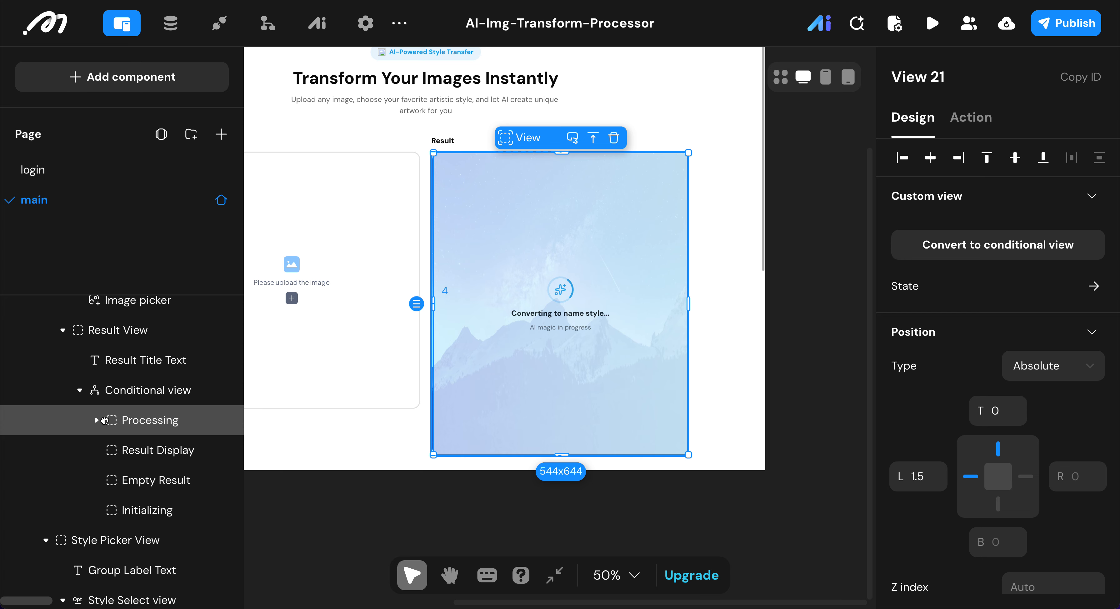
left_click(97, 420)
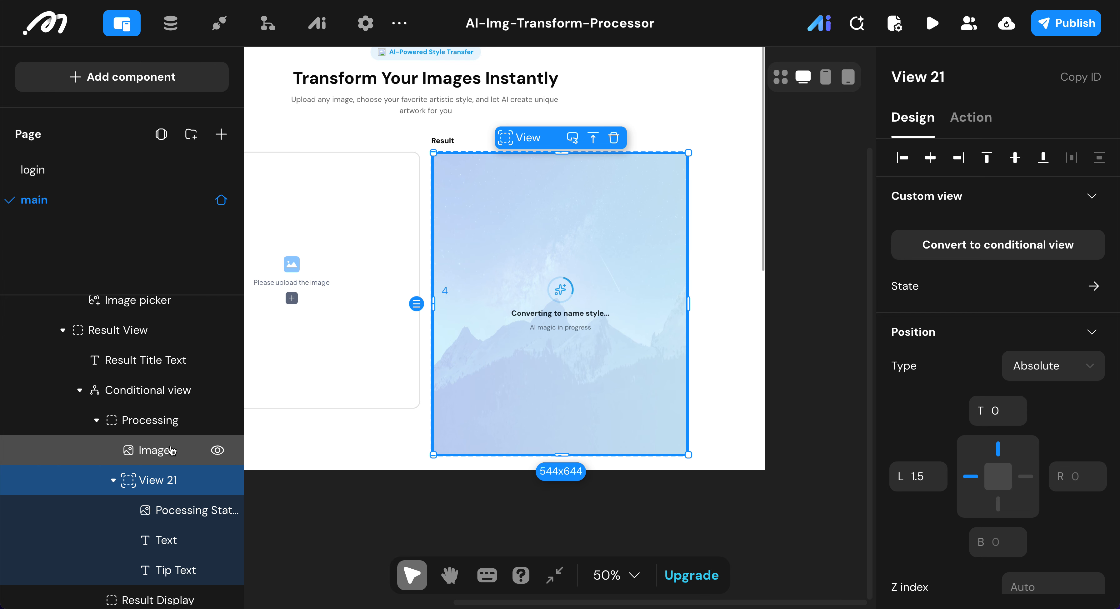
left_click(171, 450)
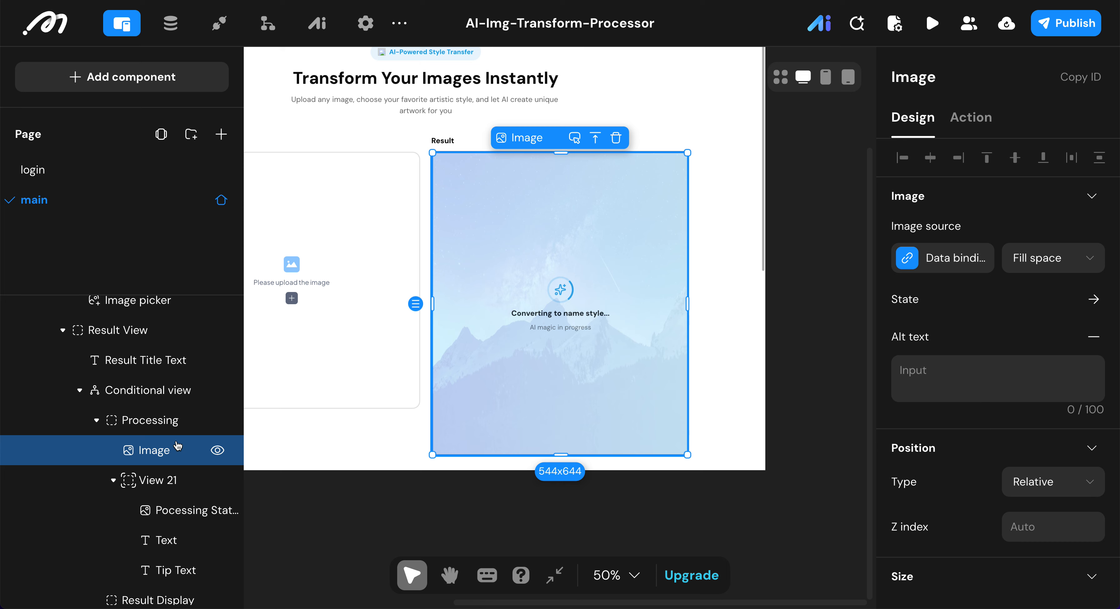
key("ctrl+c")
left_click(125, 415)
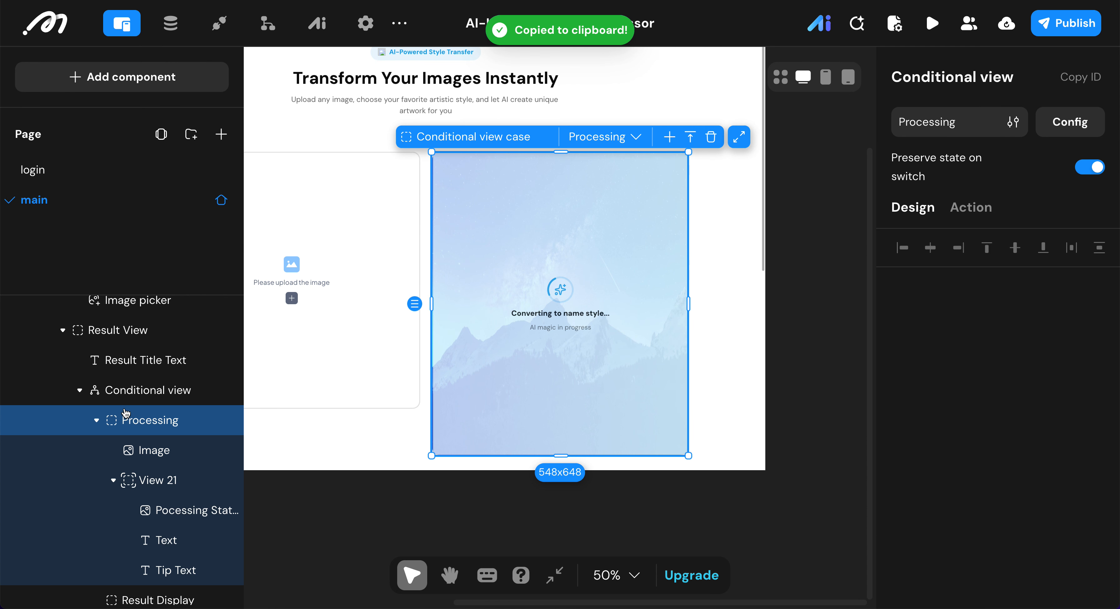
left_click(98, 420)
left_click(128, 452)
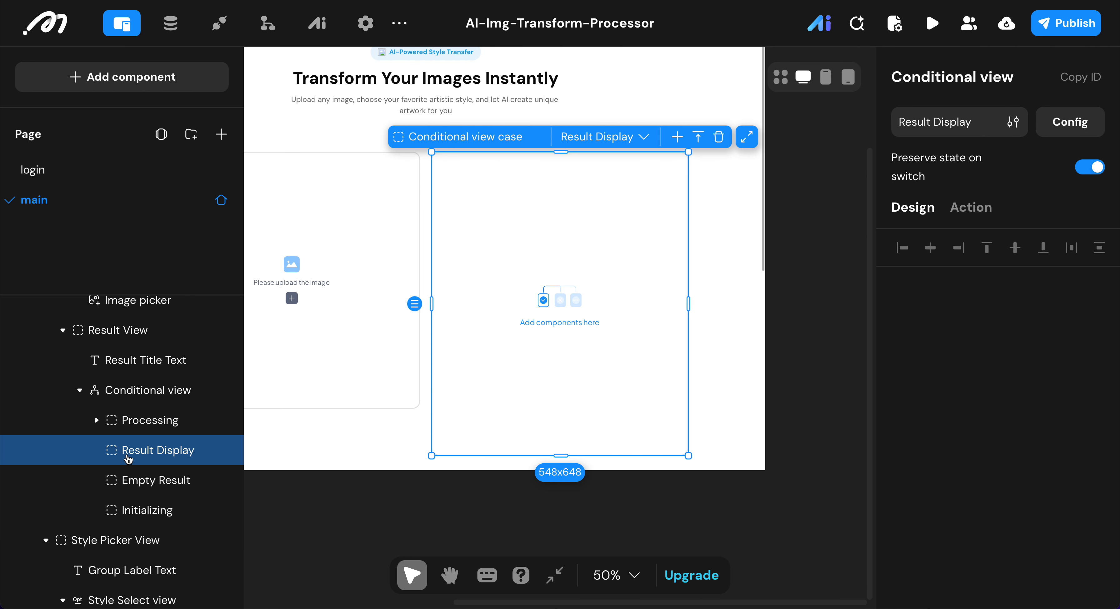
left_click(128, 452)
key("ctrl+v")
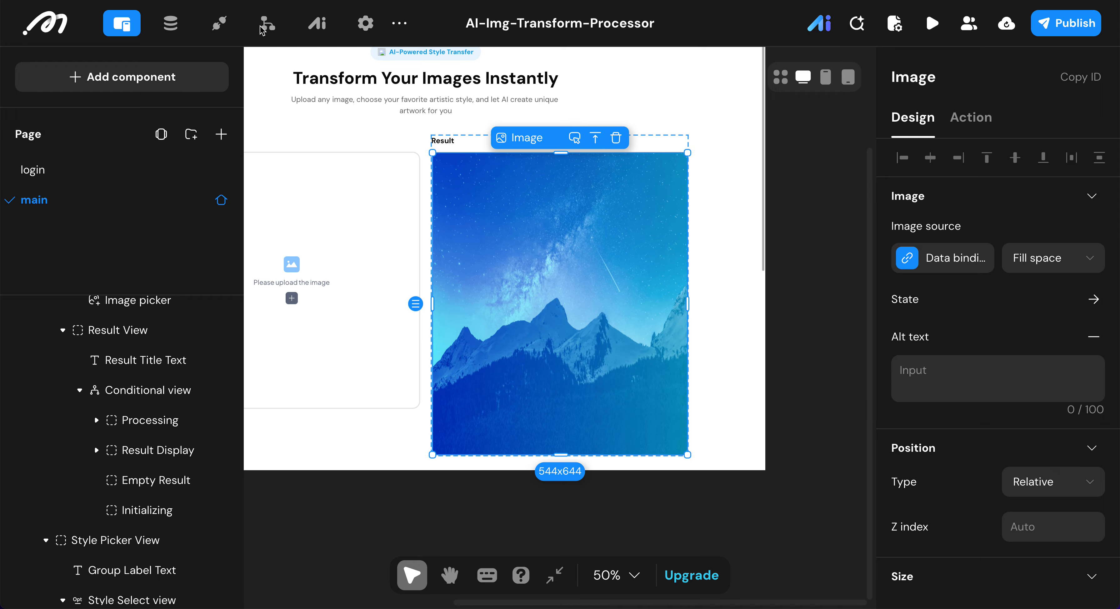
- Rename the pasted image as ImageGenerated Result Image and bind its source to the page variable result_image instead of the image picker
left_click(949, 82)
key("ctrl+v")
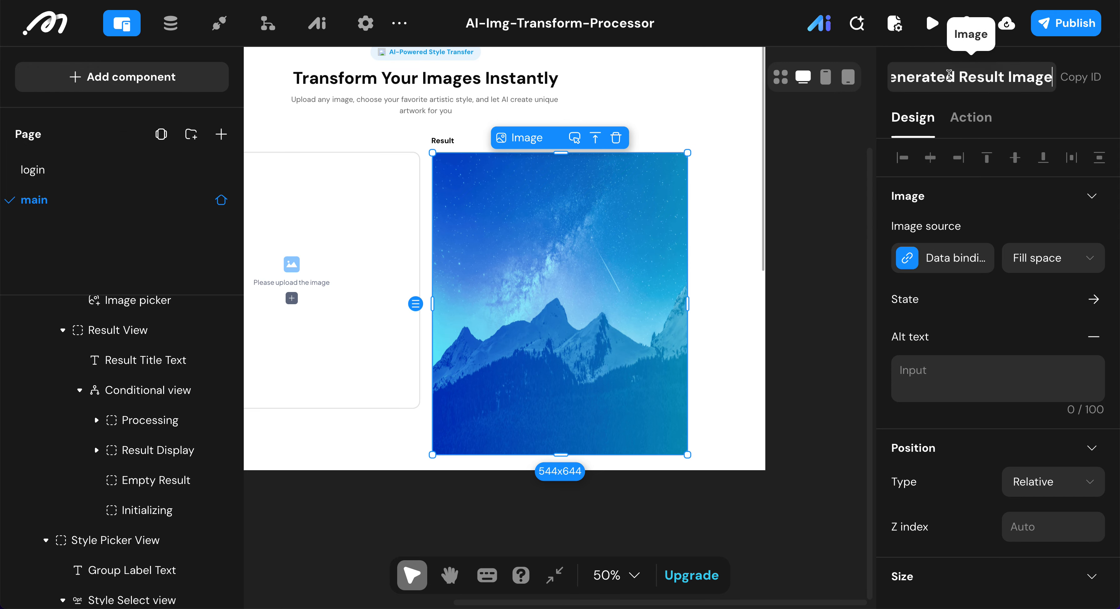
left_click(912, 260)
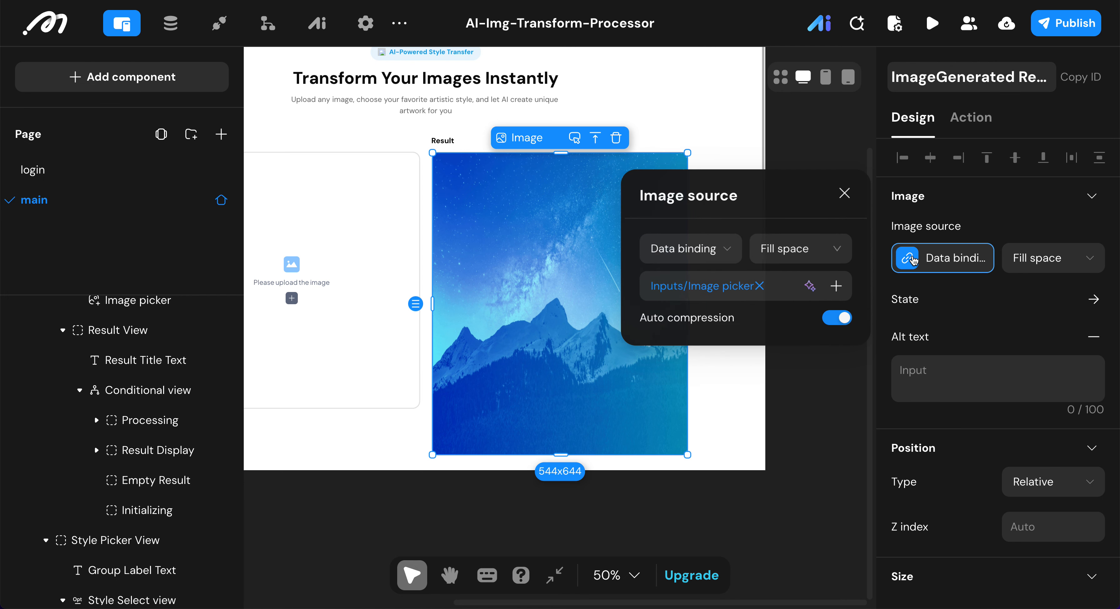
left_click(759, 286)
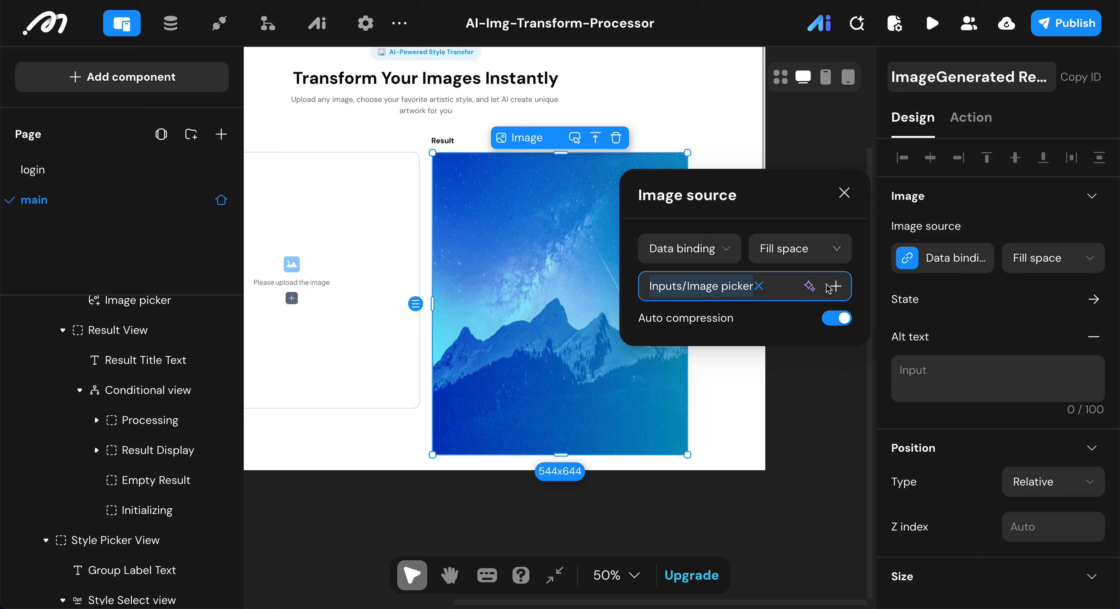
left_click(834, 286)
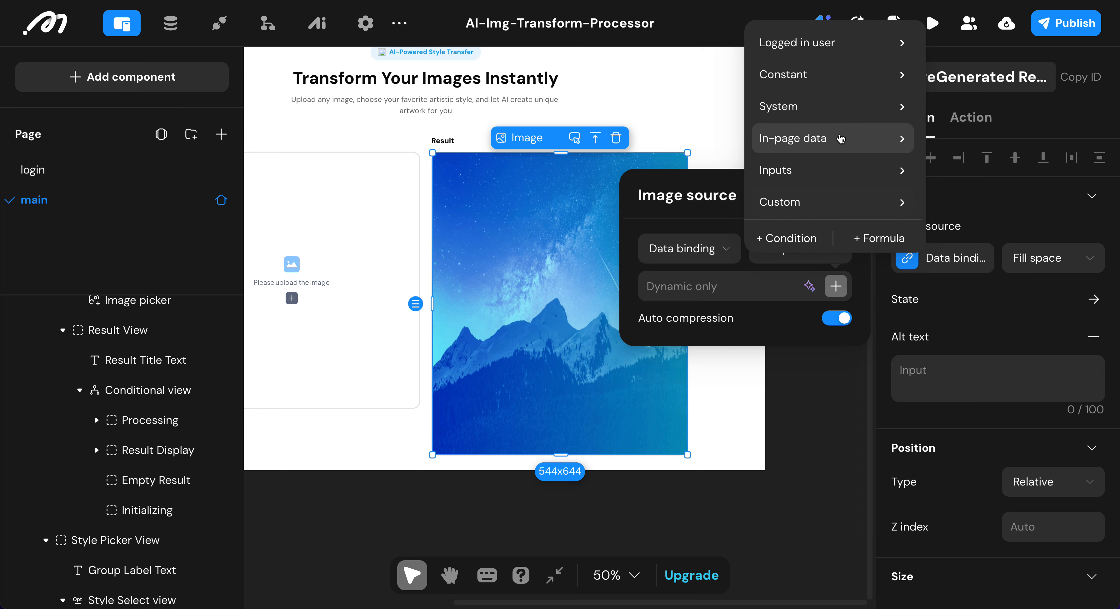
mouse_move(832, 137)
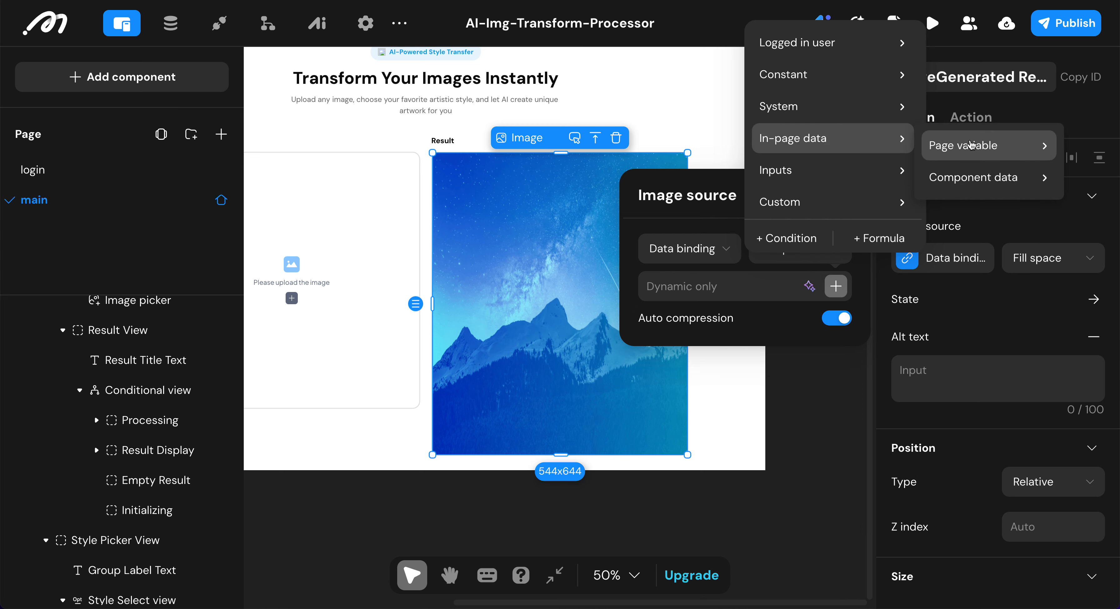
mouse_move(964, 155)
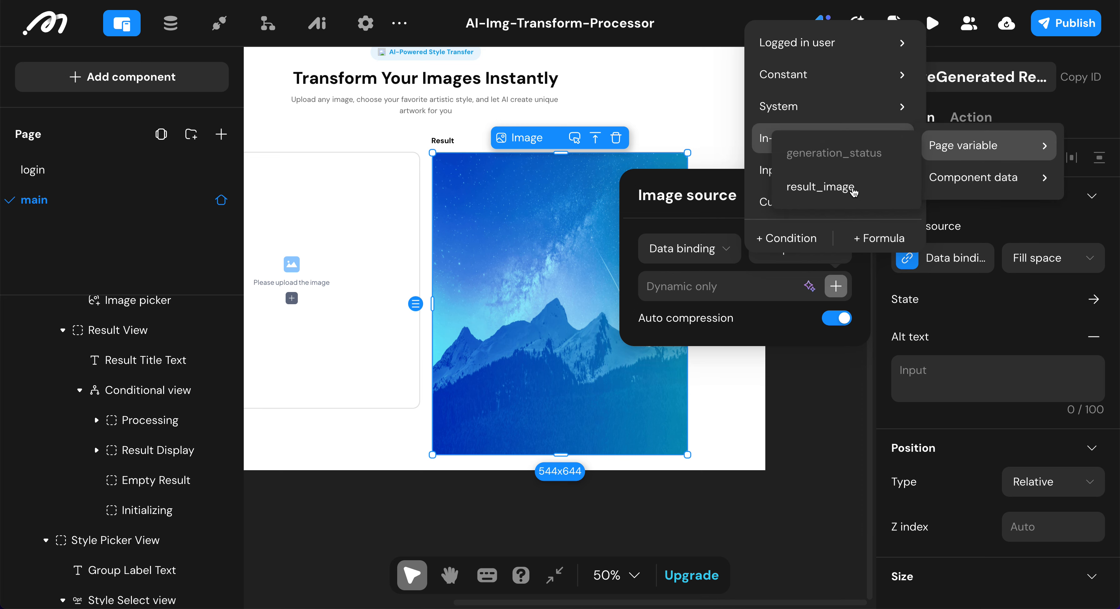
left_click(830, 190)
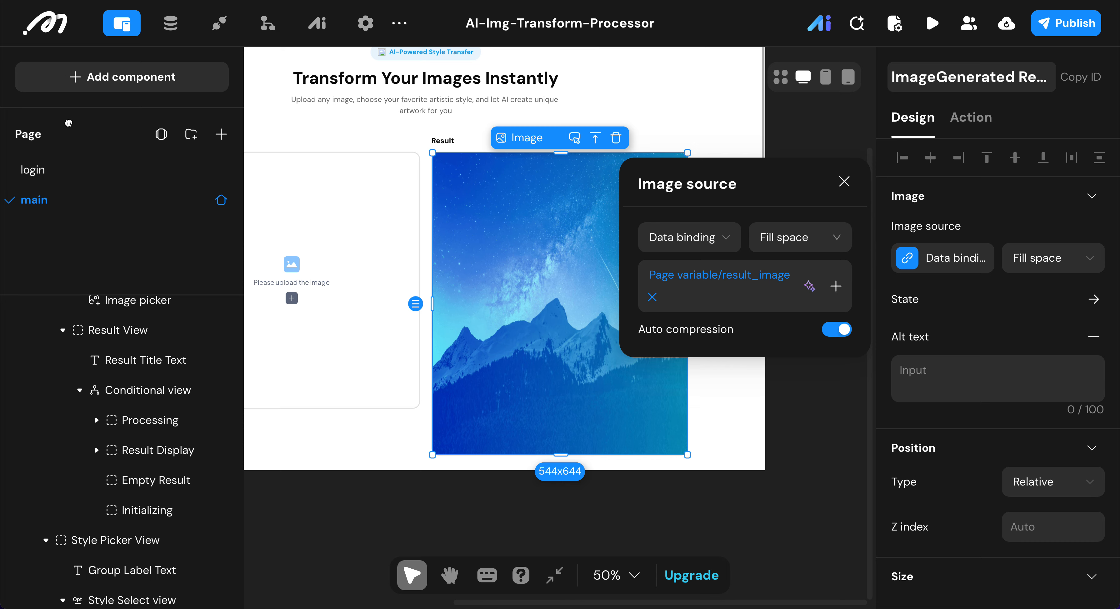
- Add a Fullscreen image on-click action to the generated result image
left_click(974, 121)
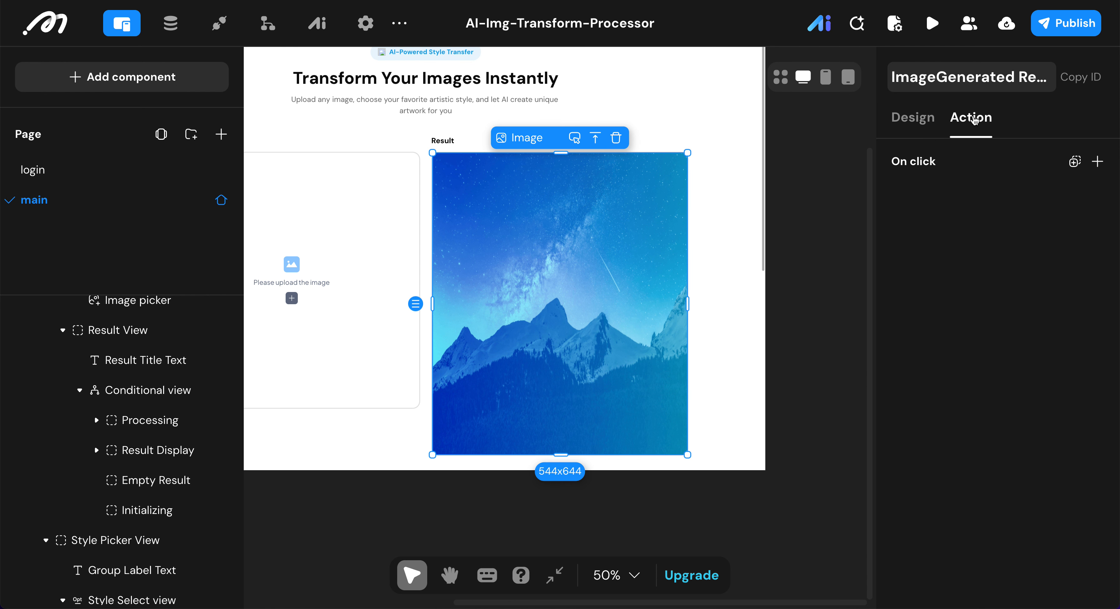
left_click(1000, 151)
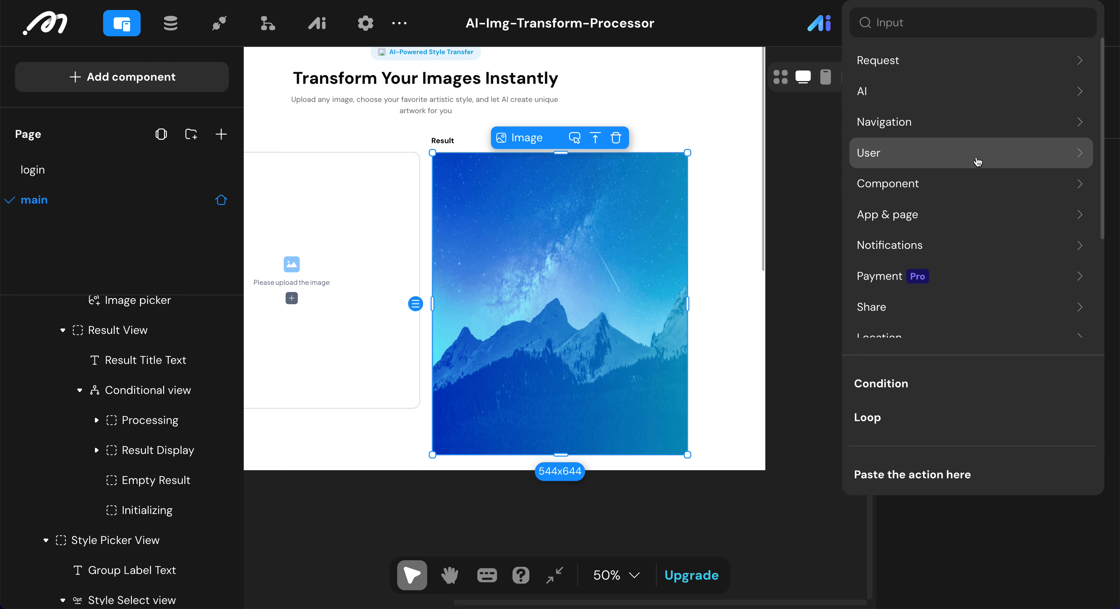
left_click(996, 26)
type("image")
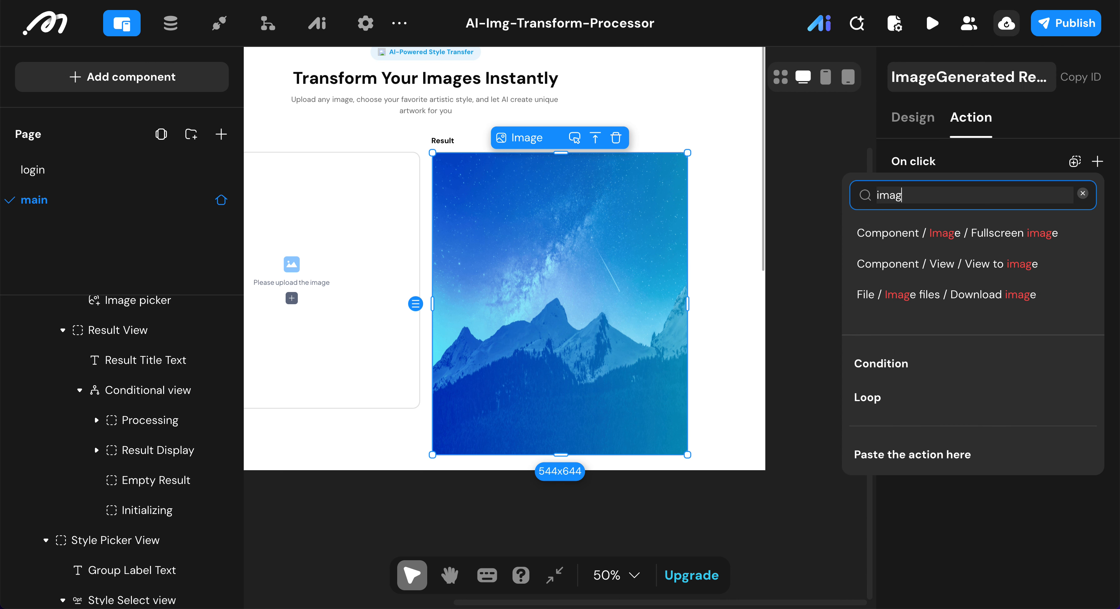
left_click(998, 231)
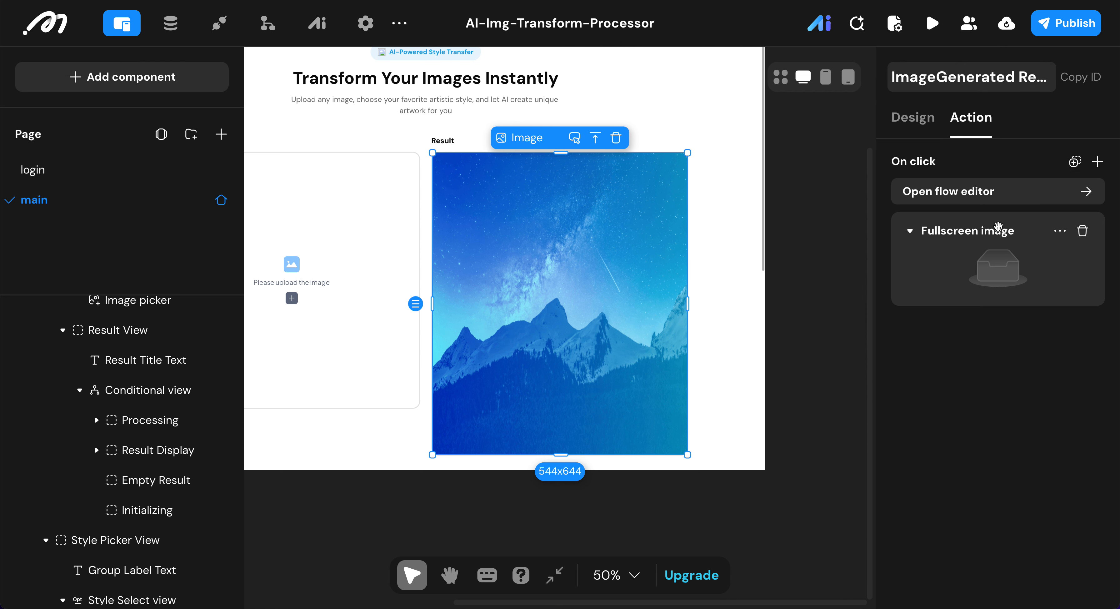
- Give the Empty Result case of the conditional view a light grey F5F5F5 background colour
left_click(130, 487)
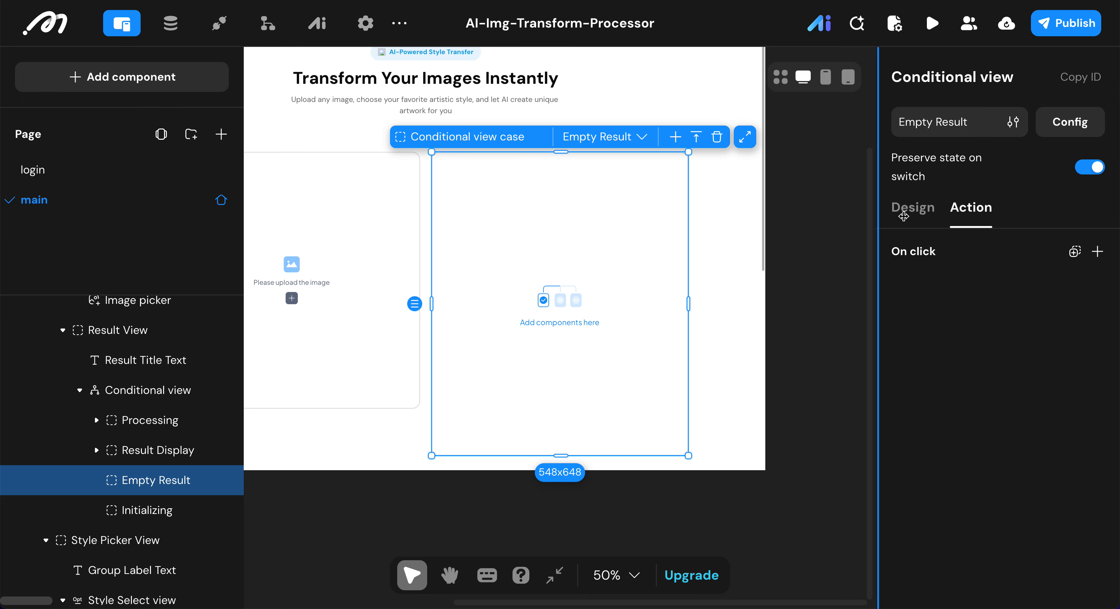
left_click(922, 219)
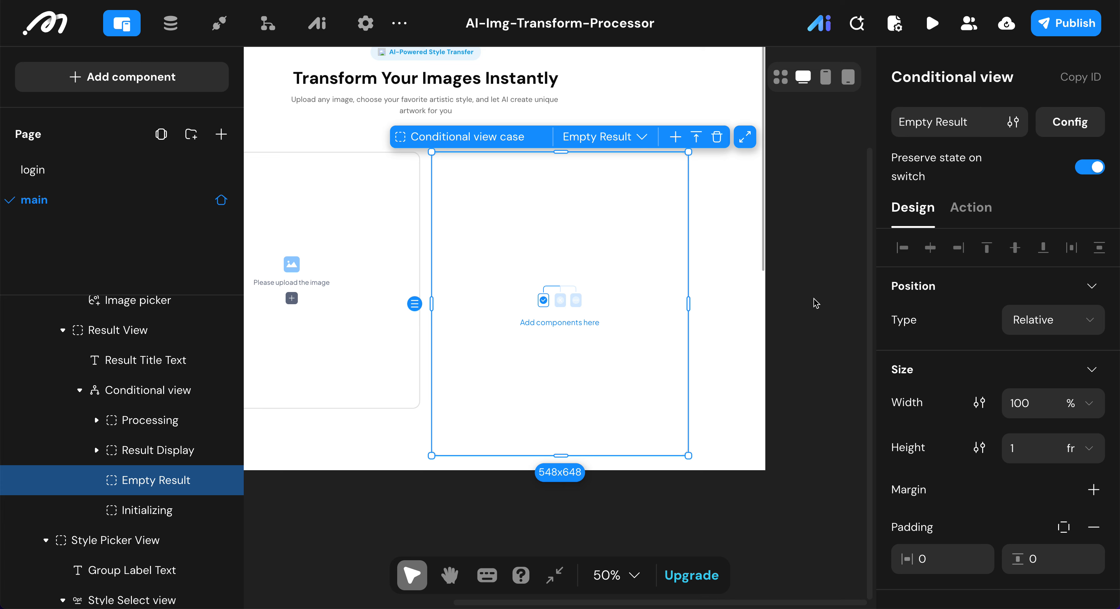
scroll(1016, 298, "down", 5)
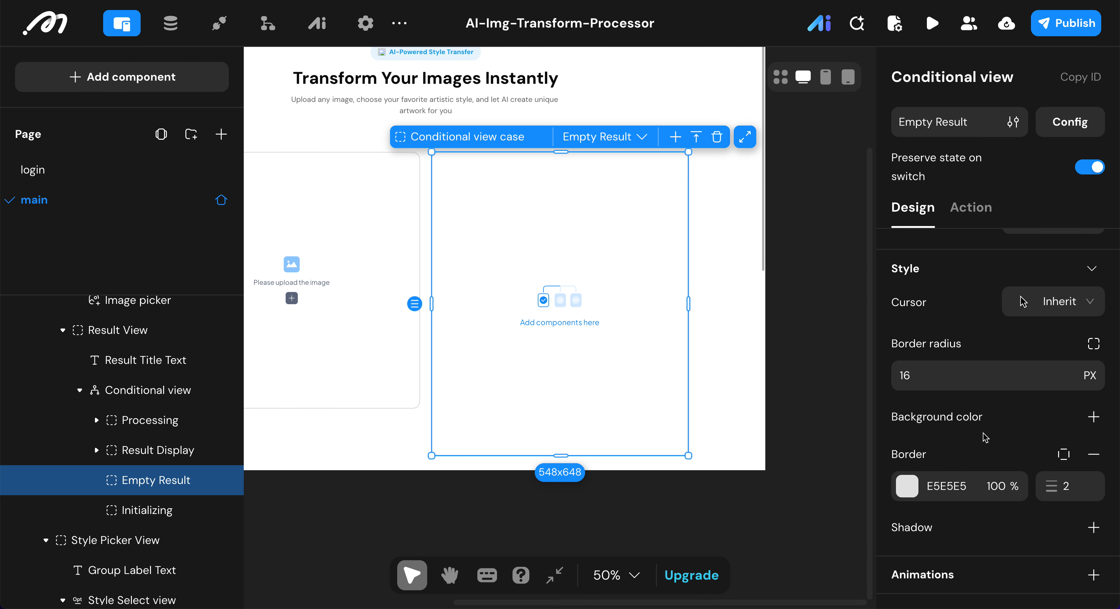
left_click(1093, 417)
left_click(907, 448)
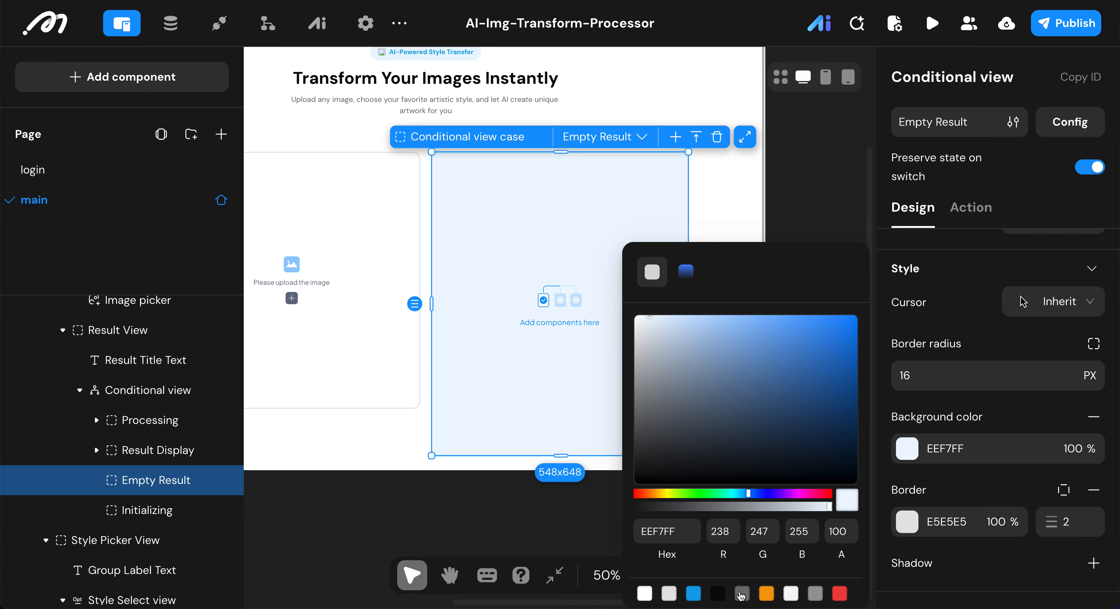
left_click(788, 595)
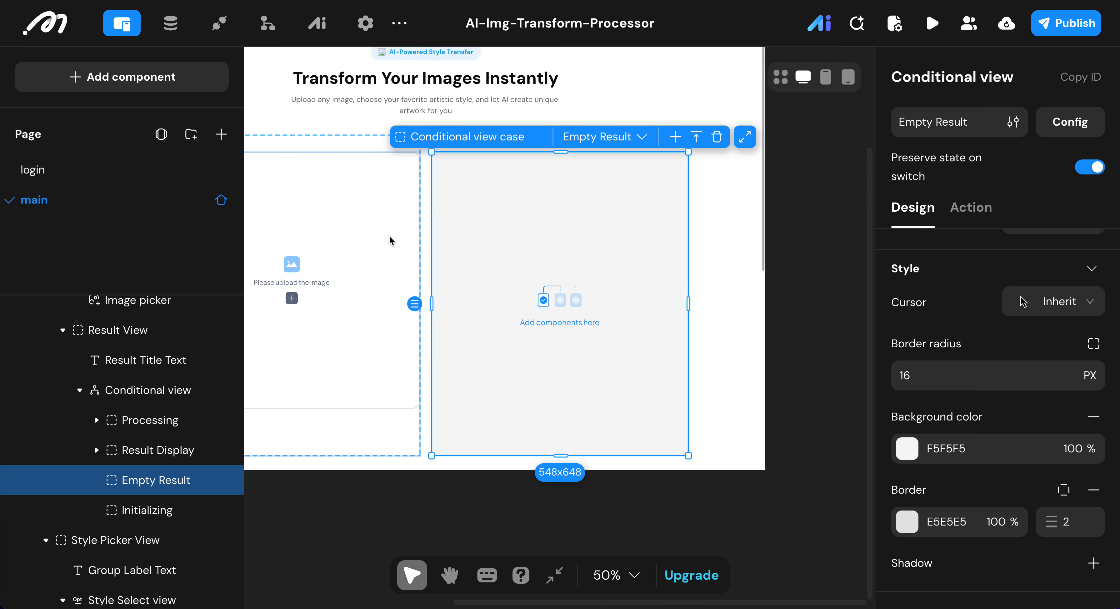
- Add an Image component and a Text component to the Empty Result case
left_click(152, 78)
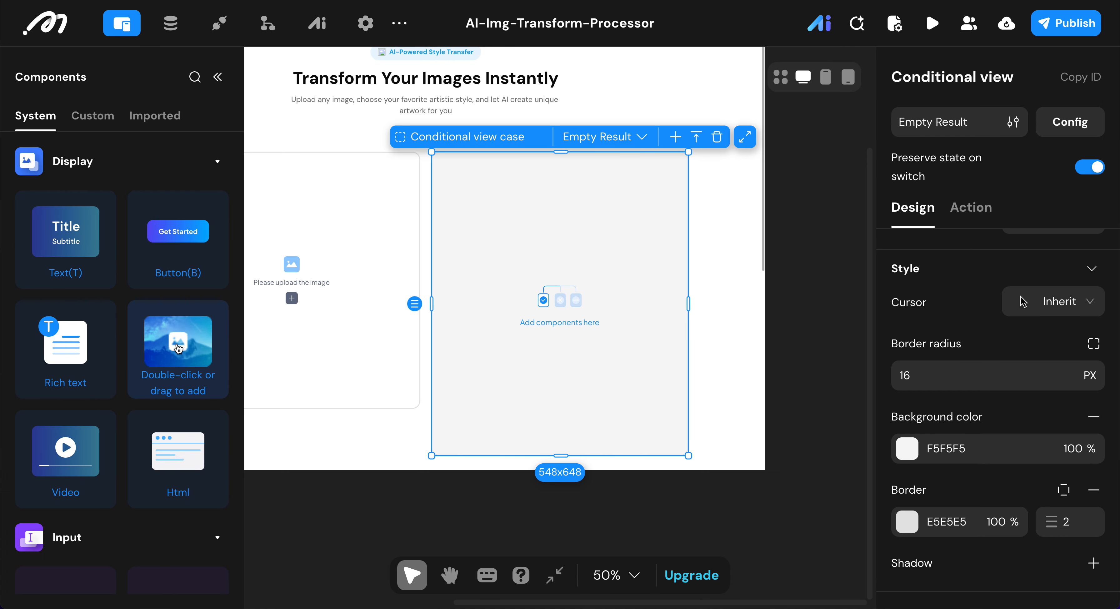
double_click(178, 348)
double_click(76, 261)
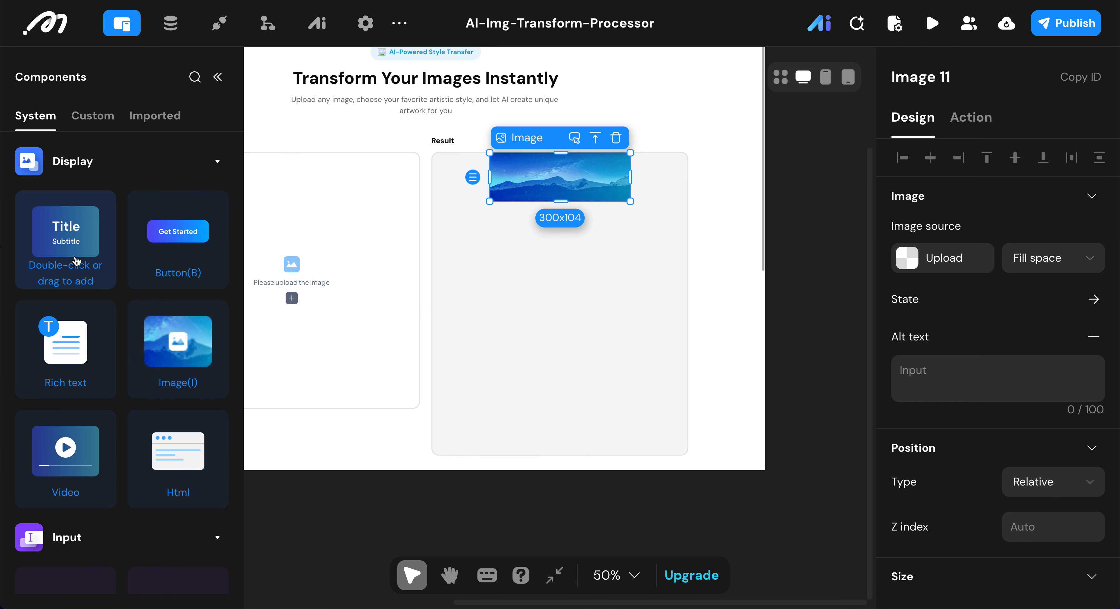
left_click(218, 77)
- Centre the contents of the Empty Result case both horizontally and vertically
left_click(582, 322)
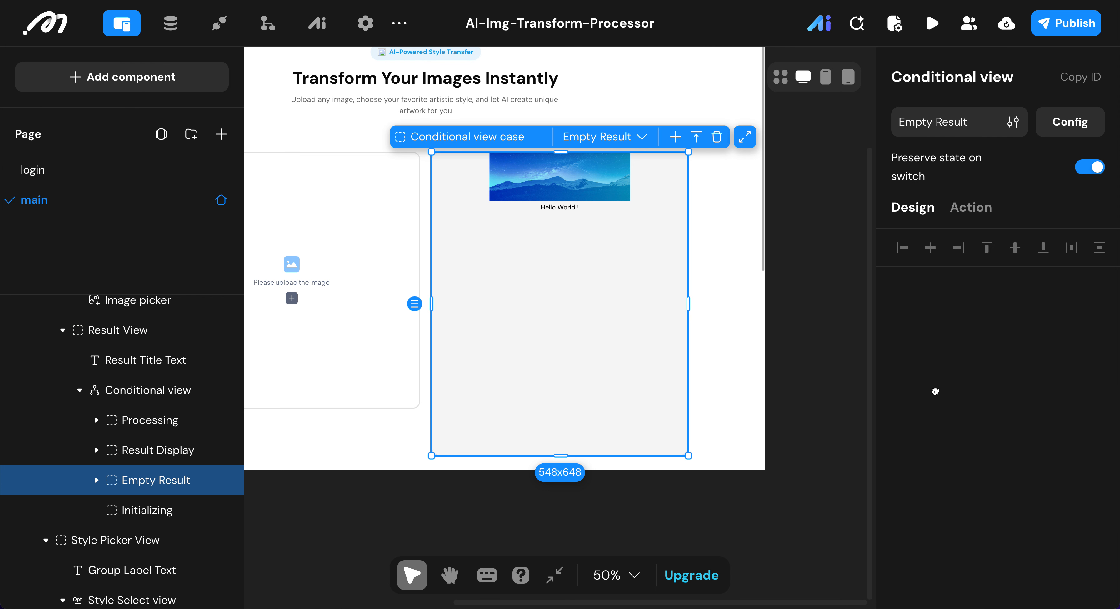
scroll(1042, 435, "down", 7)
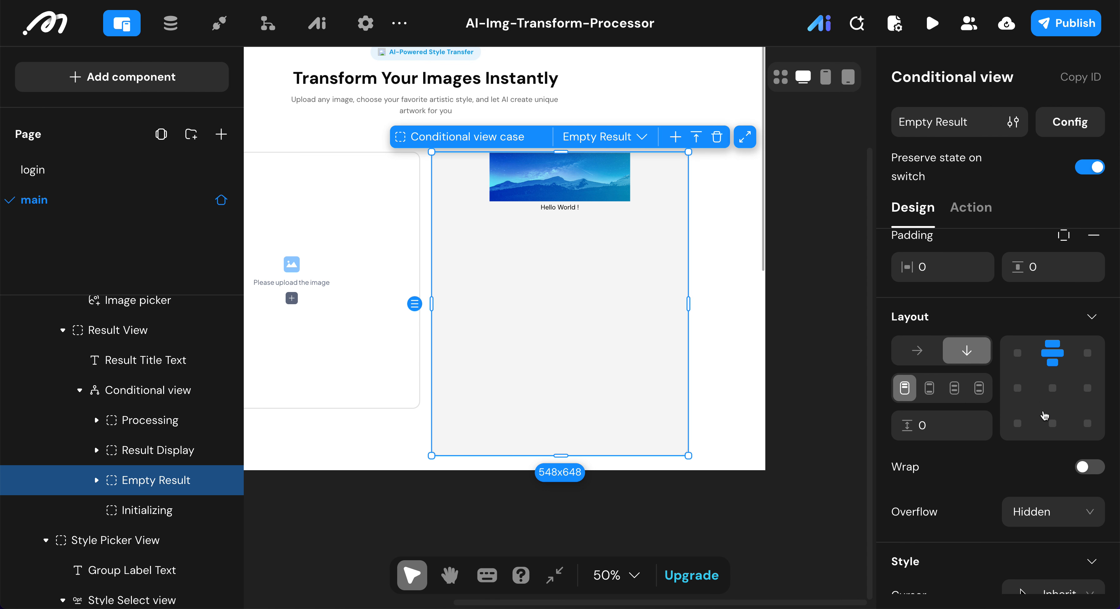
left_click(1059, 382)
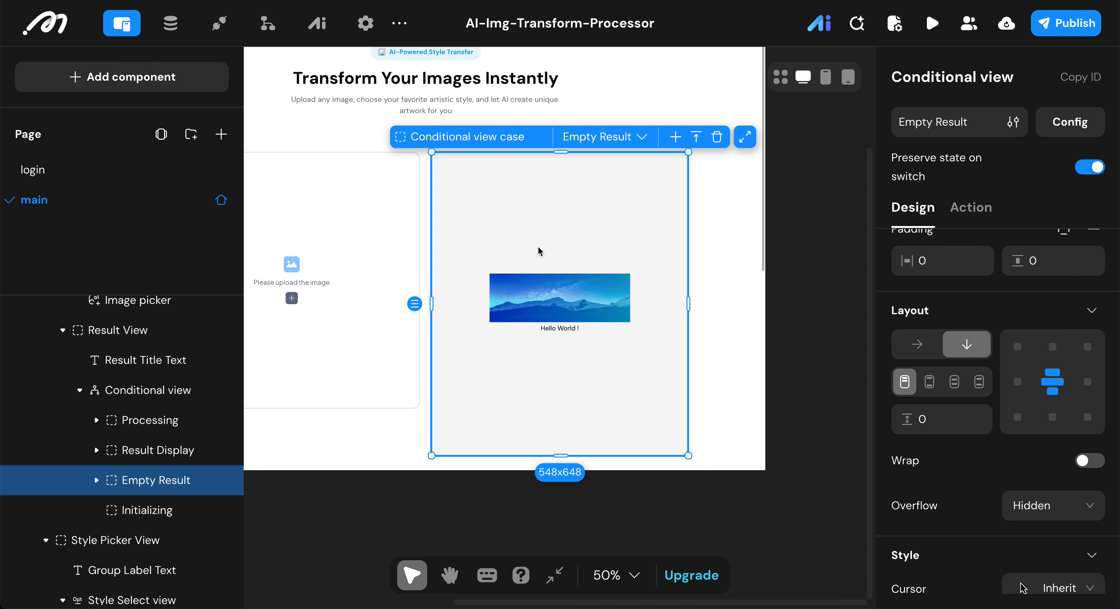
- Rename the image in the Empty Result case as Empty State Image
left_click(549, 307)
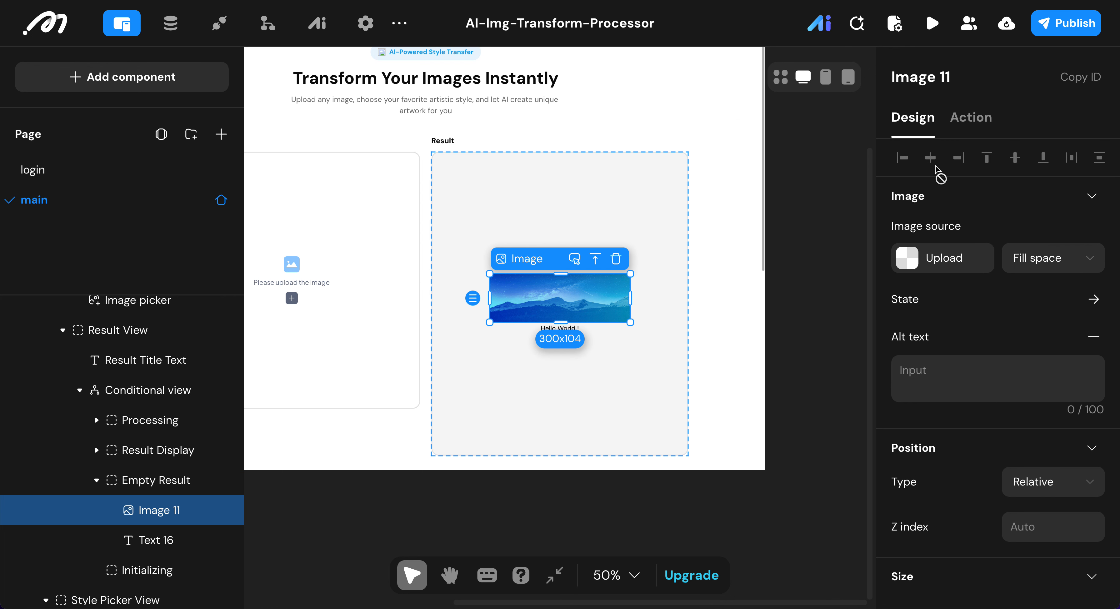
left_click(974, 63)
key("BackSpace")
key("BackSpace")
key("BackSpace")
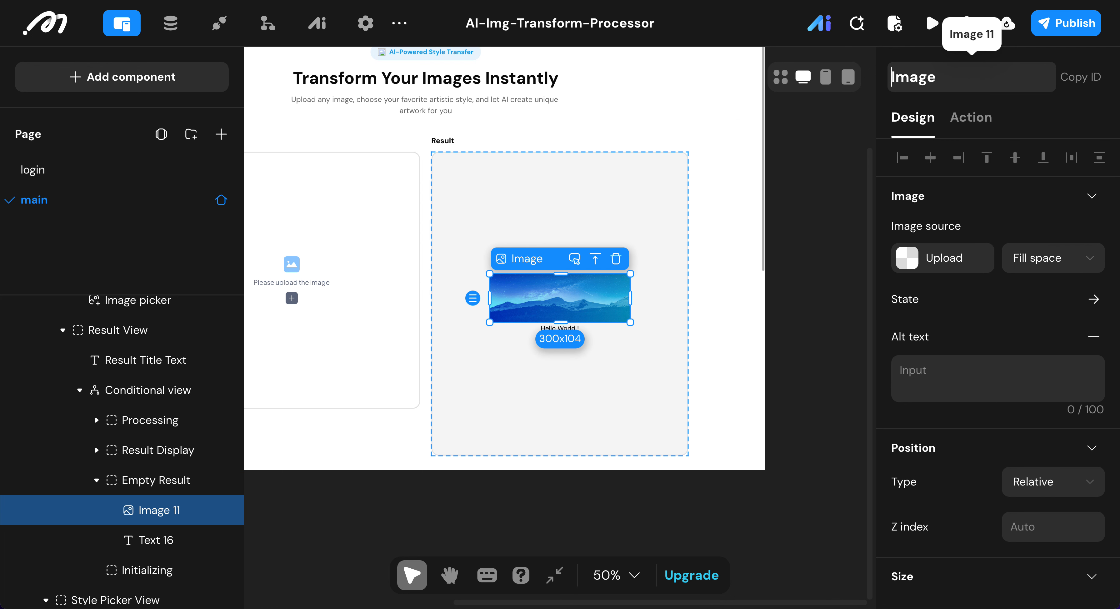
left_click(892, 77)
type("Emp")
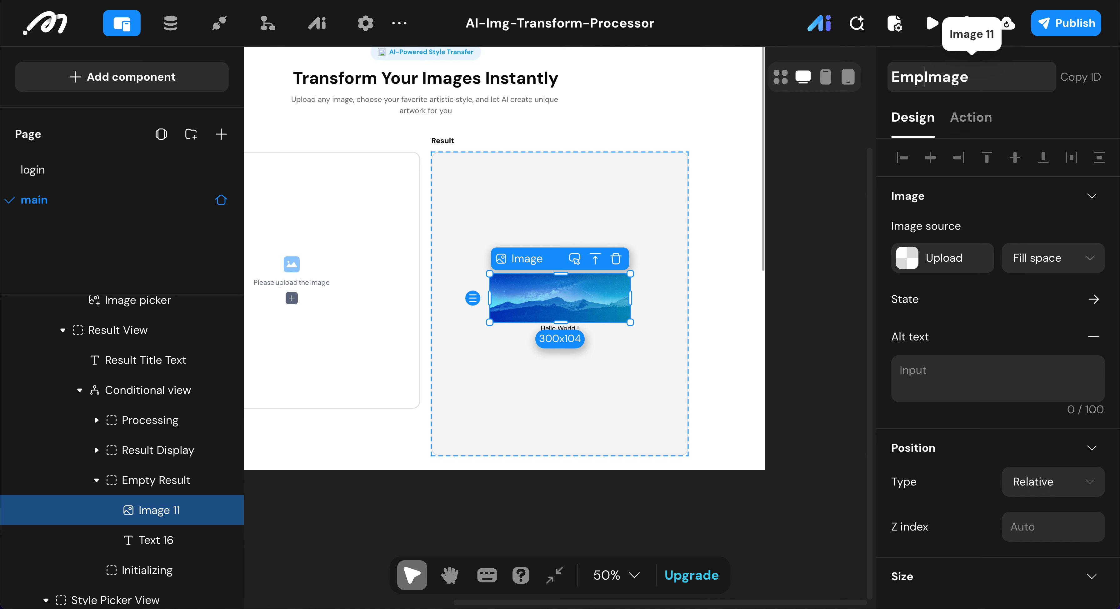
type("ty Statu")
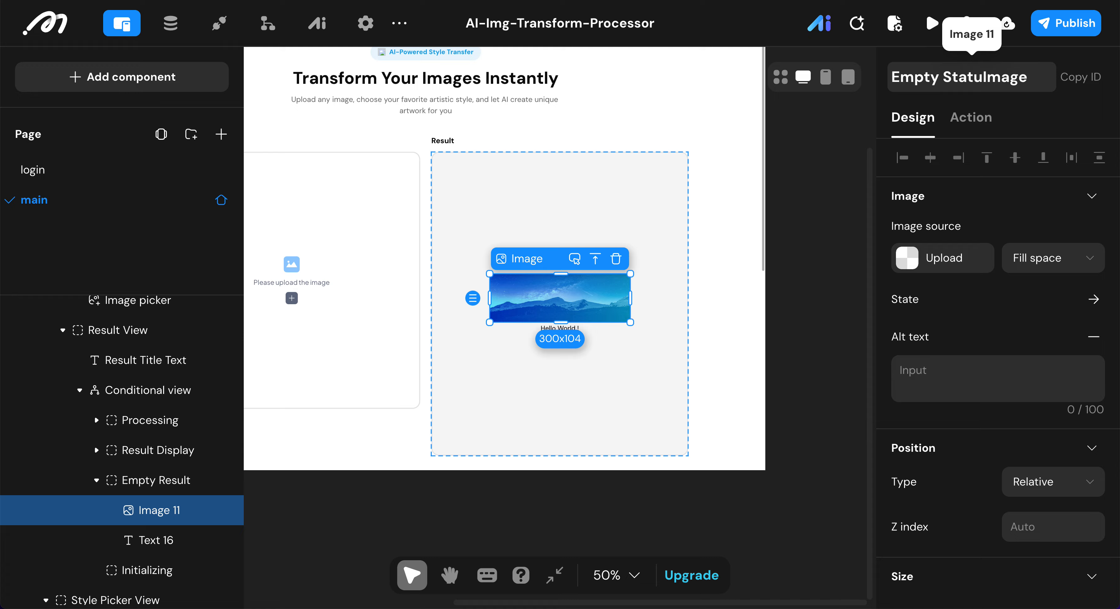
key("BackSpace")
type("e")
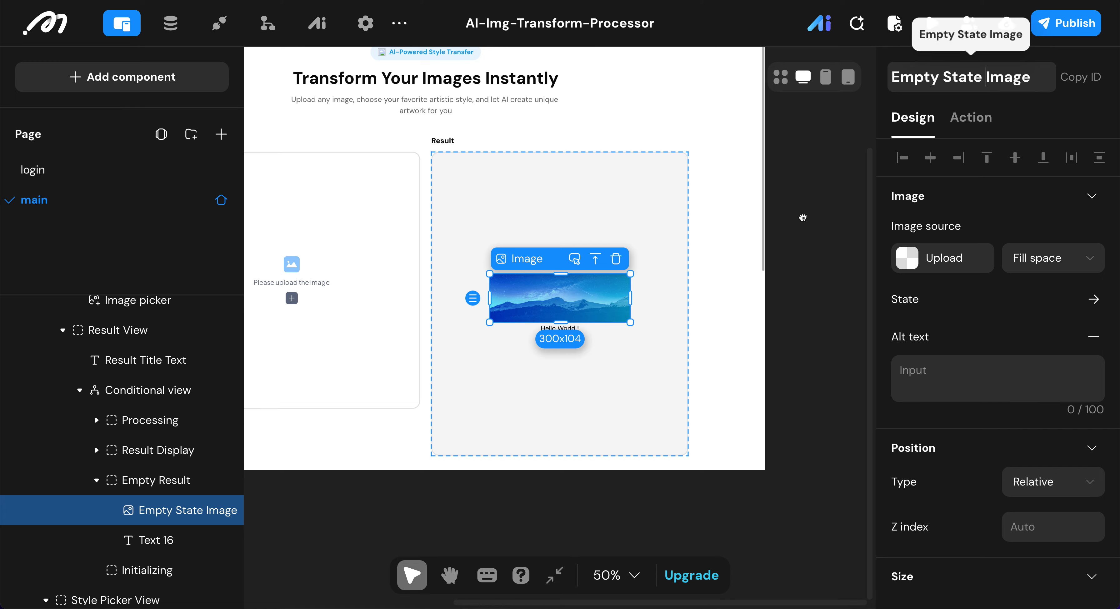
- Upload sparkle.svg from the StyleAI folder as the source of the Empty State Image
left_click(943, 258)
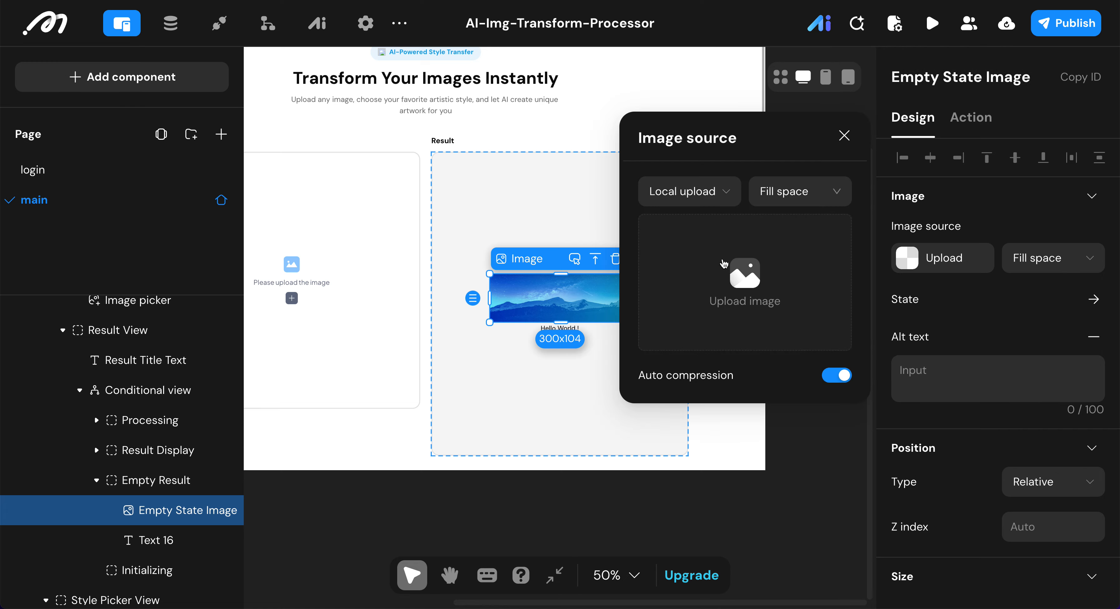
left_click(724, 263)
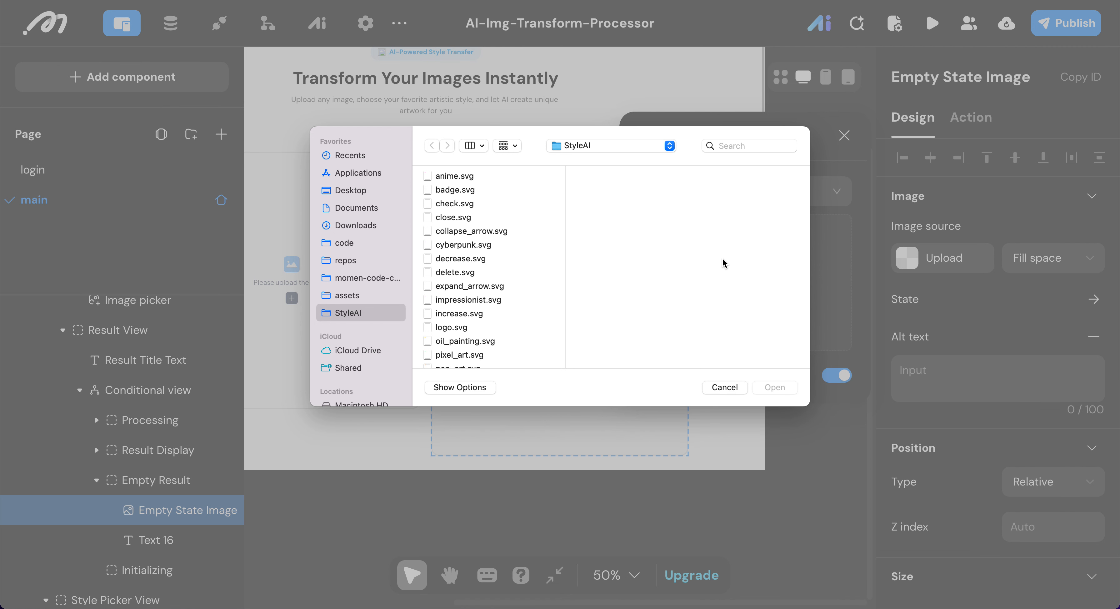
scroll(460, 300, "down", 1)
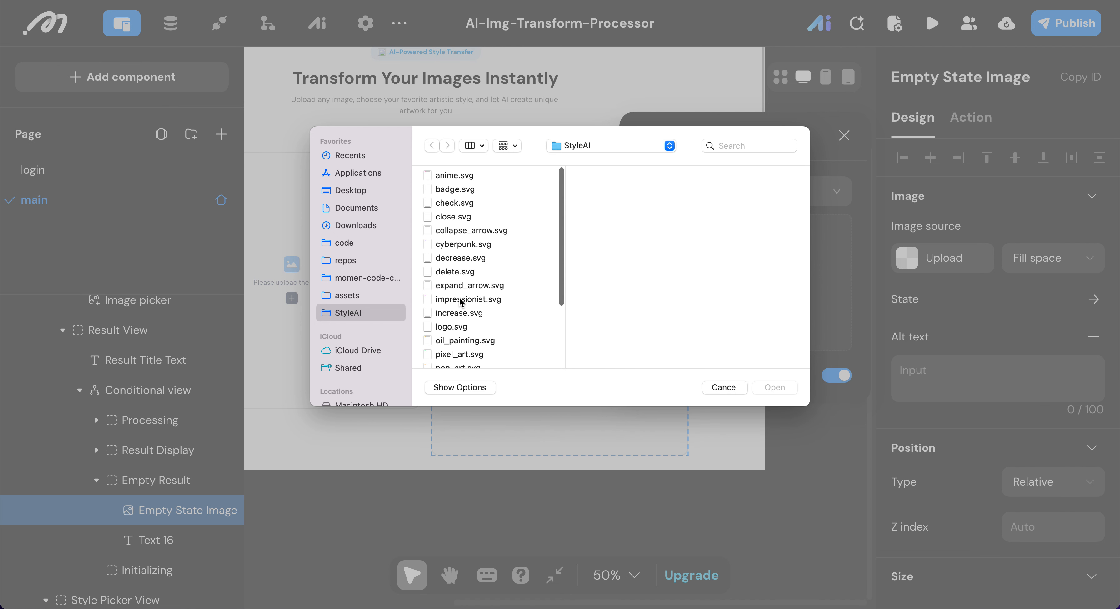
scroll(460, 300, "down", 5)
left_click(460, 314)
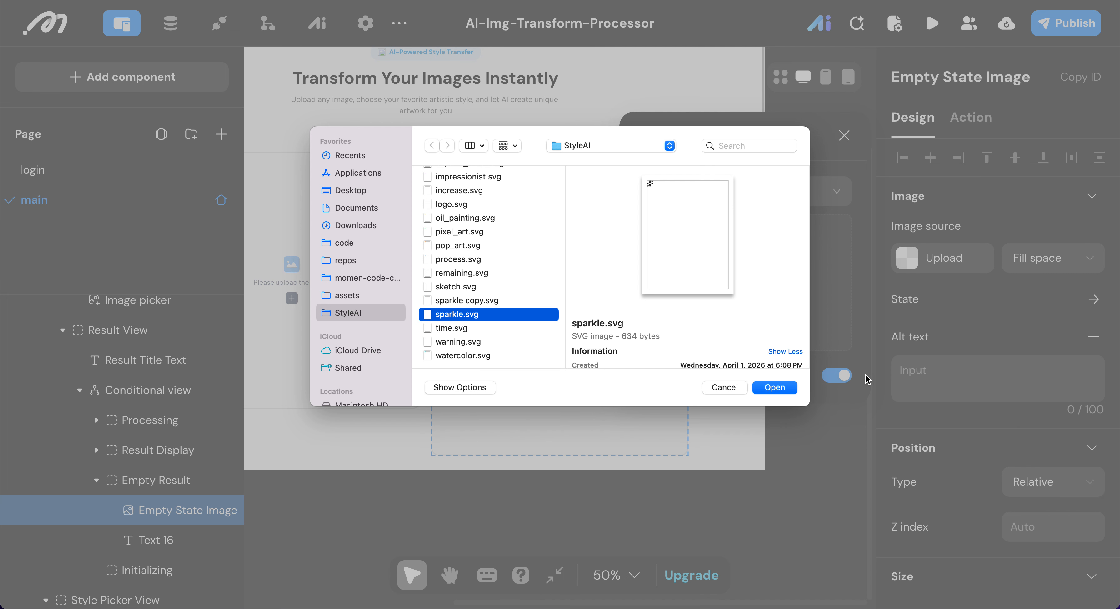
left_click(772, 389)
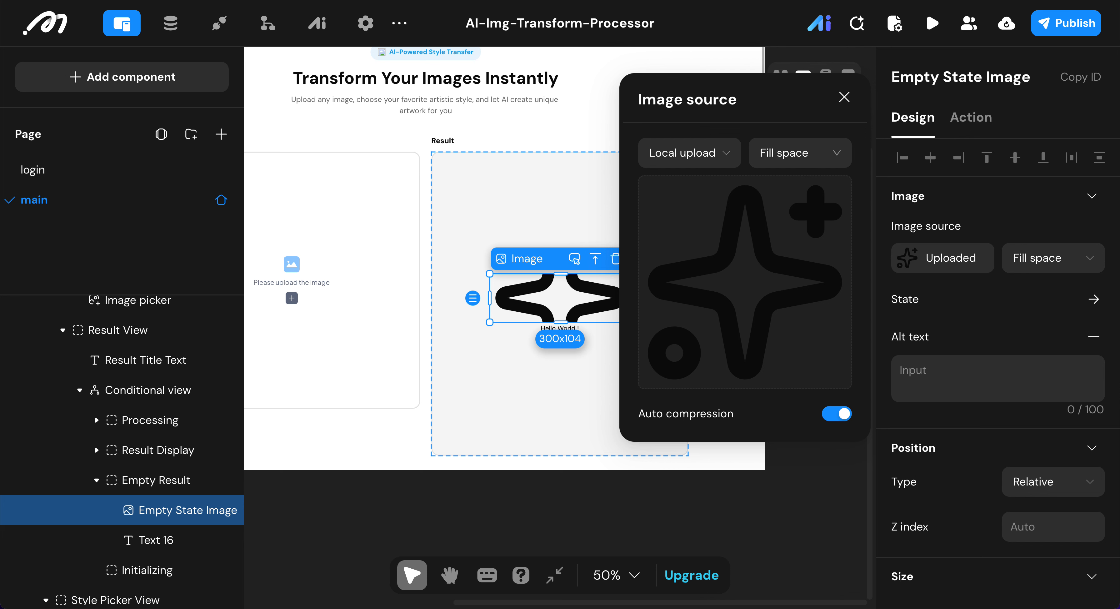
- Set the Empty State Image's width and height to 48 px each
scroll(1004, 431, "down", 8)
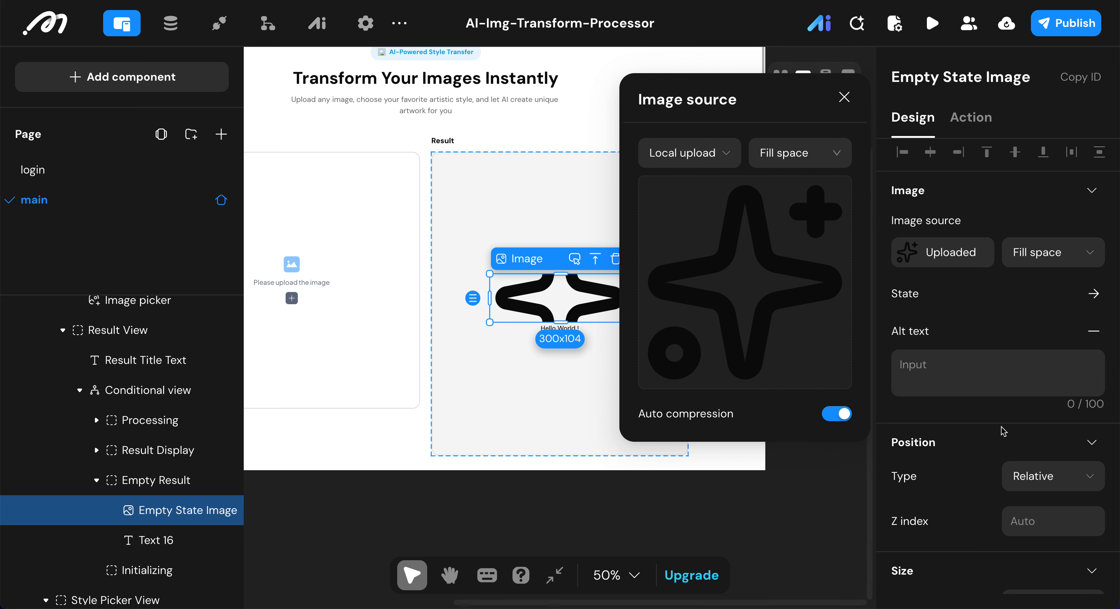
scroll(1042, 183, "up", 7)
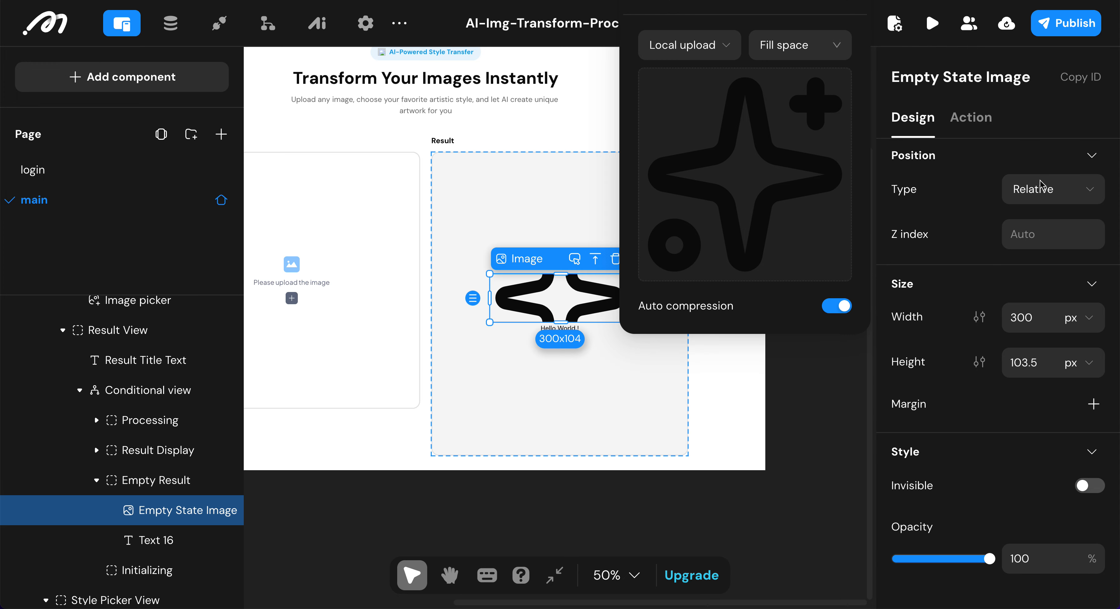
left_click(1022, 321)
type("48")
left_click(1029, 367)
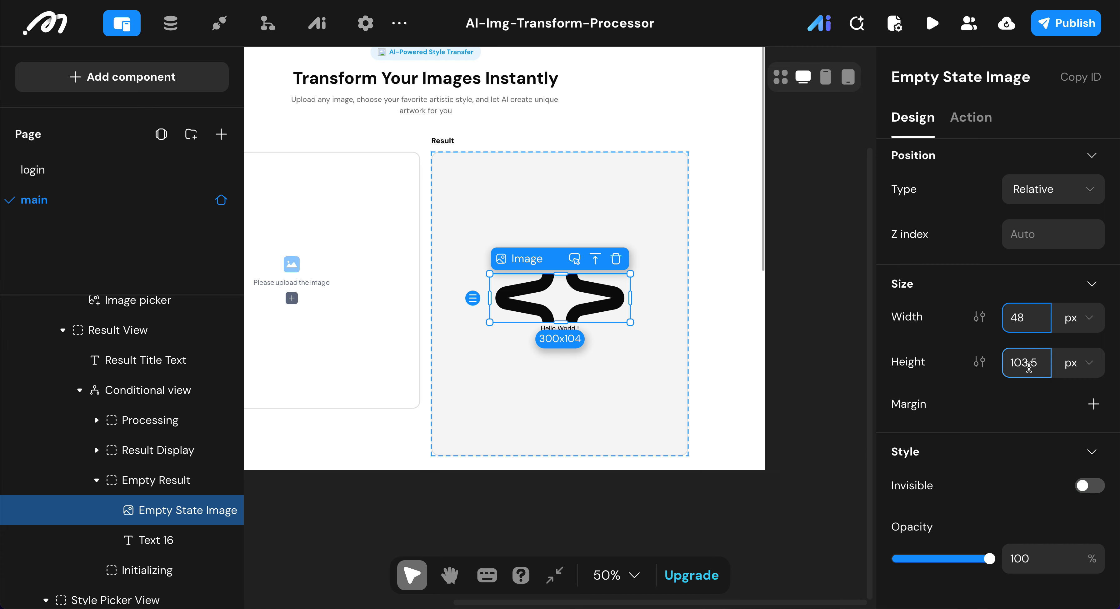
double_click(1028, 367)
type("48")
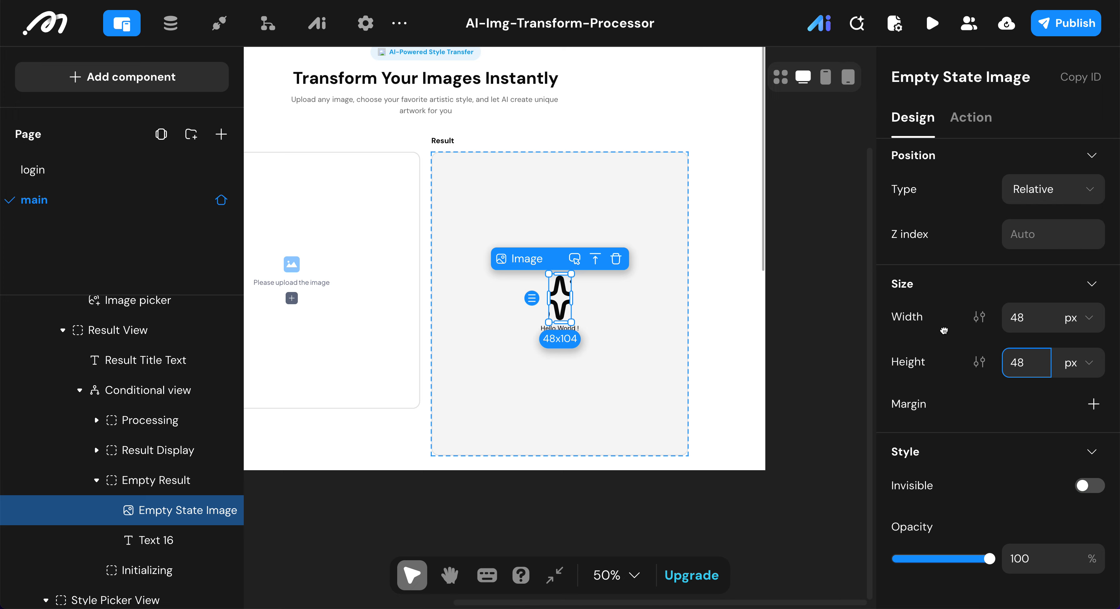
key("Return")
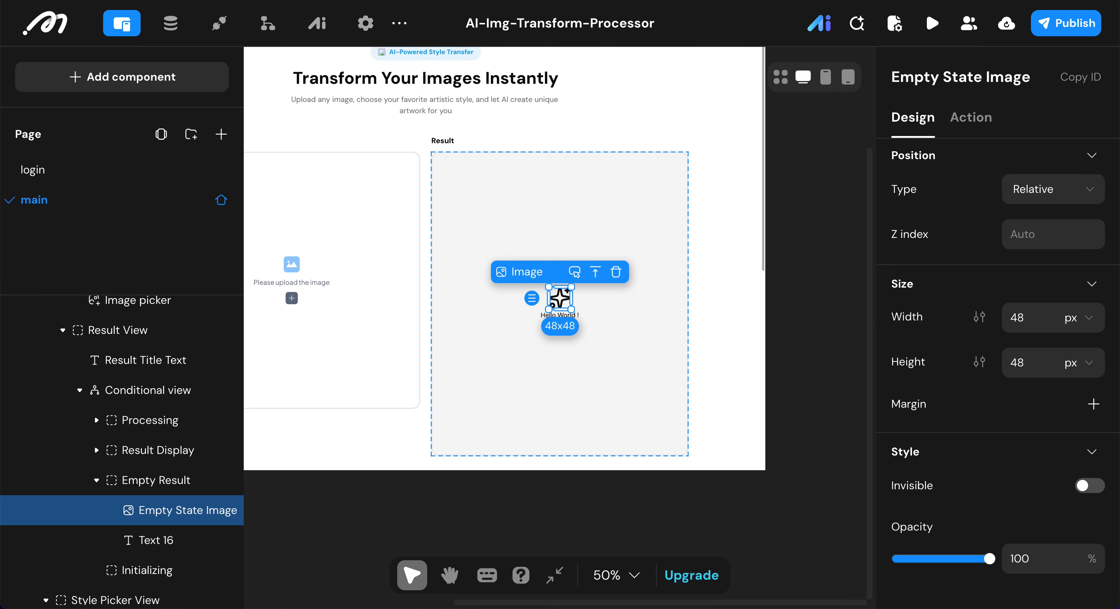
- Set the content of the Empty Result case's text to "Upload an image and select a style to see the result here"
left_click(168, 540)
left_click(982, 306)
key("super+a")
type("Upload an image and select a style to see the result here")
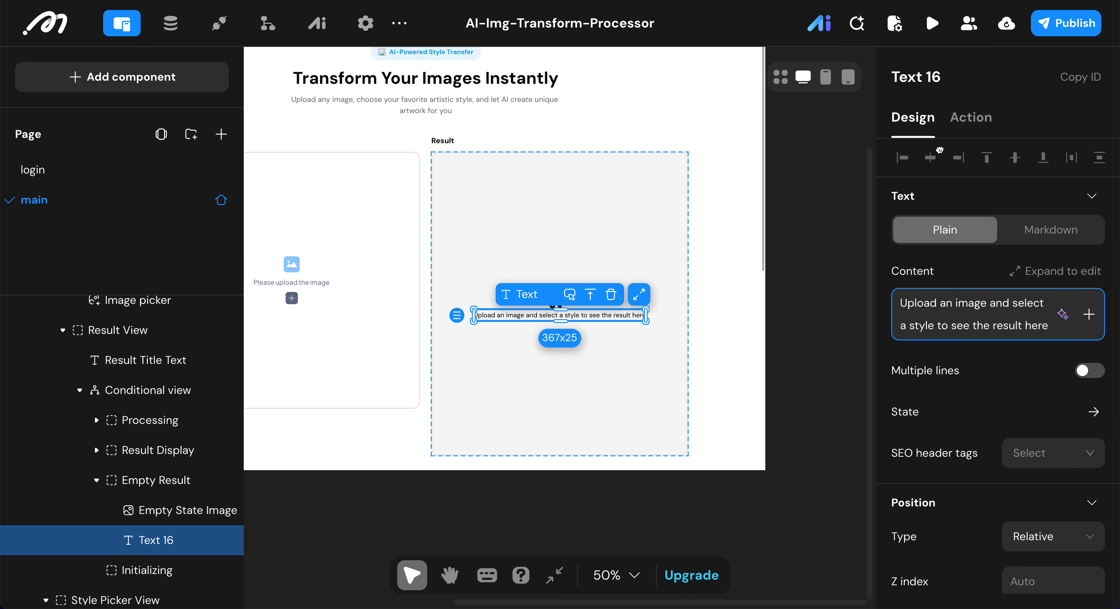
- Rename the text component in the Empty Result case as Empty state Tip Text
left_click(965, 69)
key("BackSpace")
key("BackSpace")
key("BackSpace")
key("super+Left")
type("Emp")
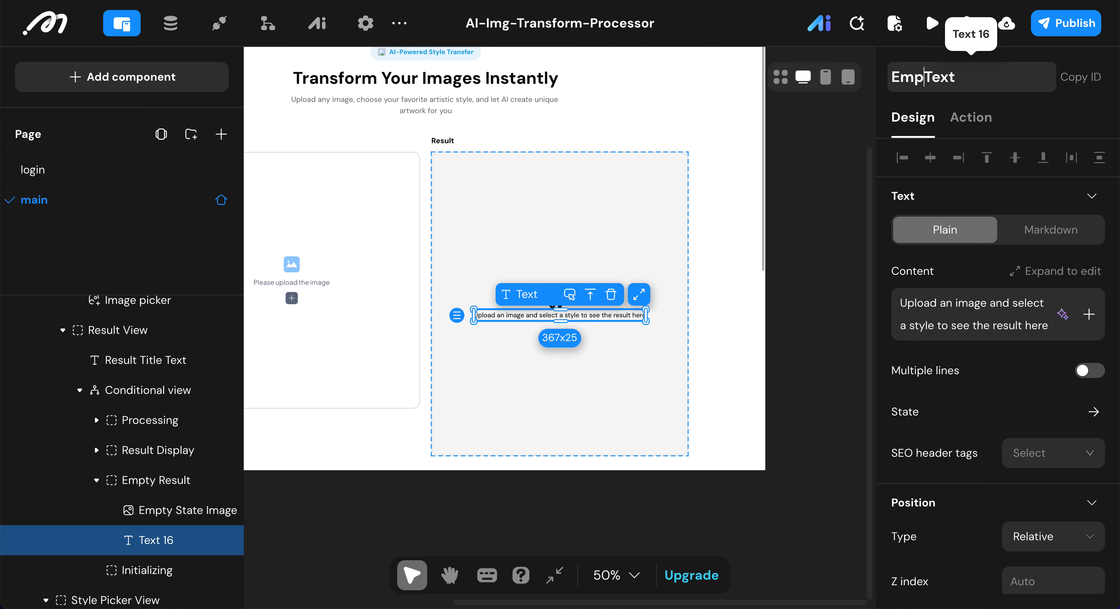
type("ty statu")
key("BackSpace")
type("e T")
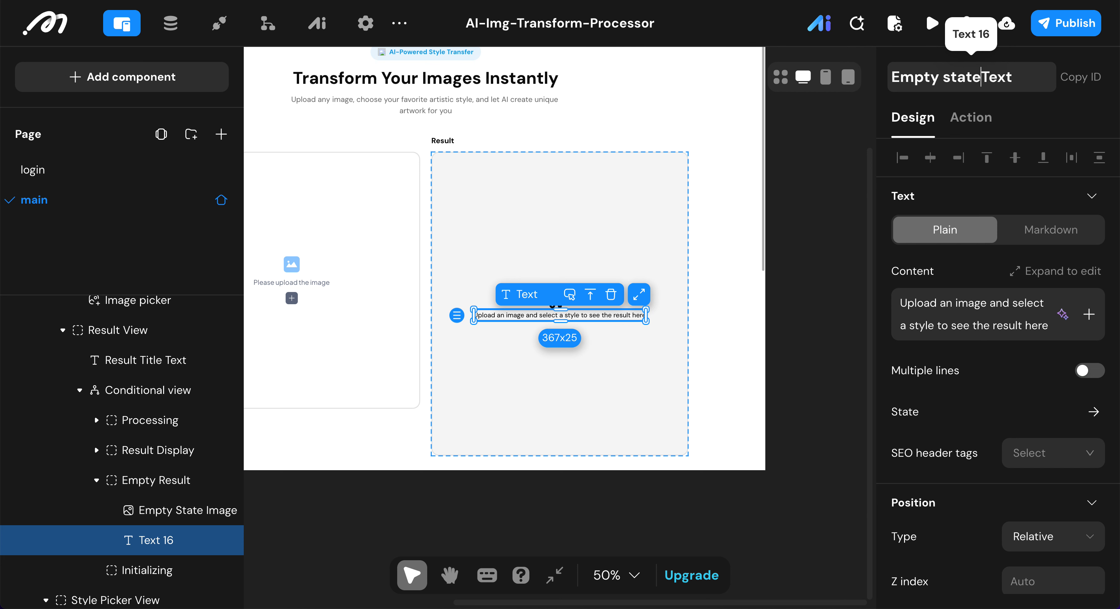
type("ip")
- Add a maximum width of 287 px to the Empty state Tip Text
scroll(960, 243, "down", 10)
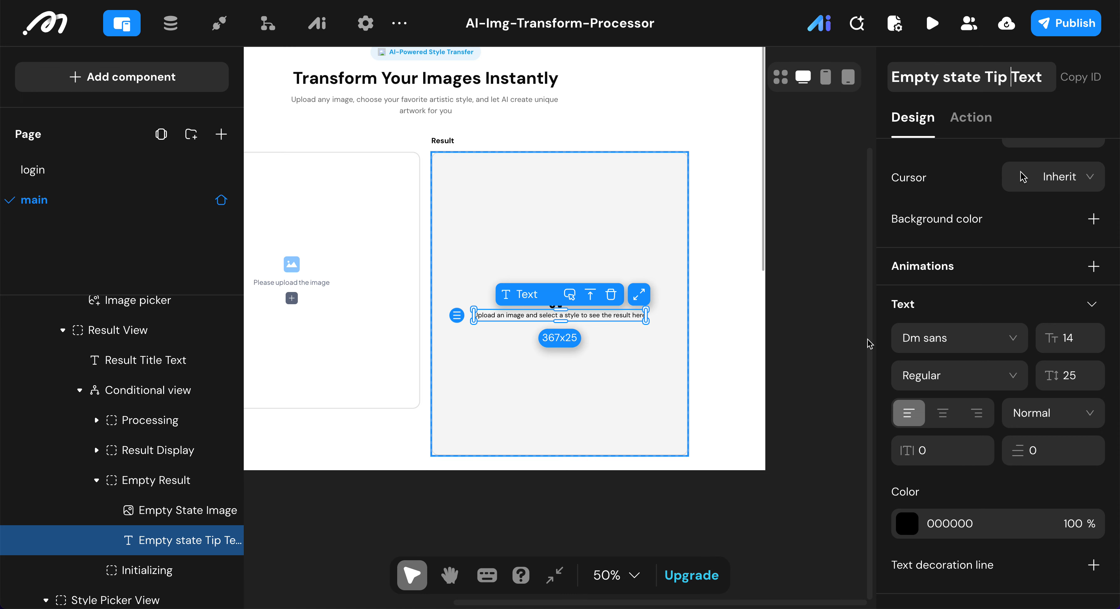
scroll(975, 308, "up", 5)
scroll(975, 308, "up", 1)
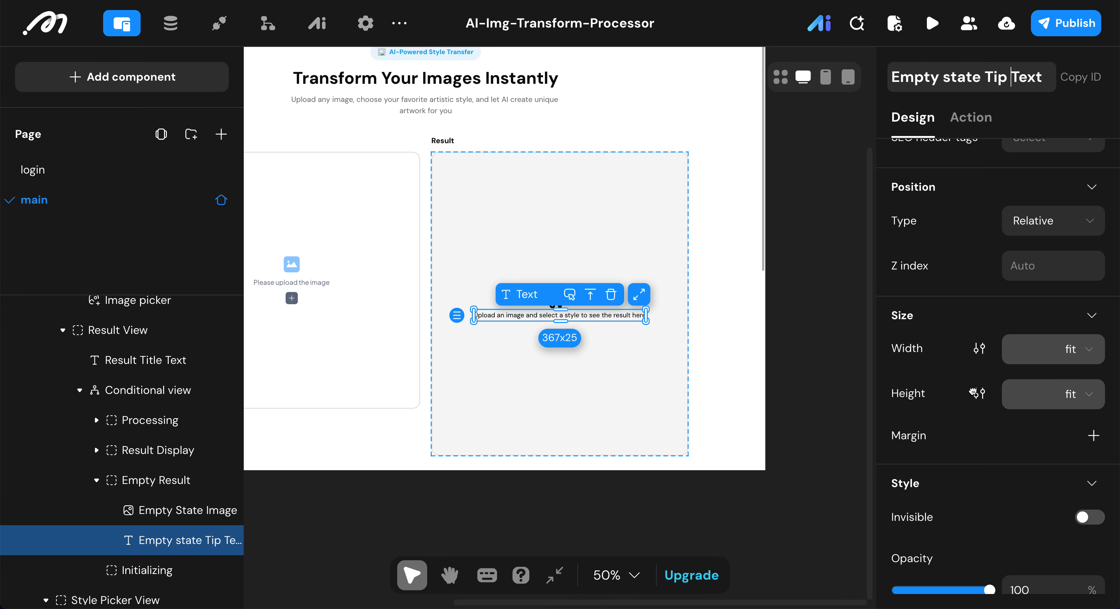
left_click(979, 347)
left_click(892, 389)
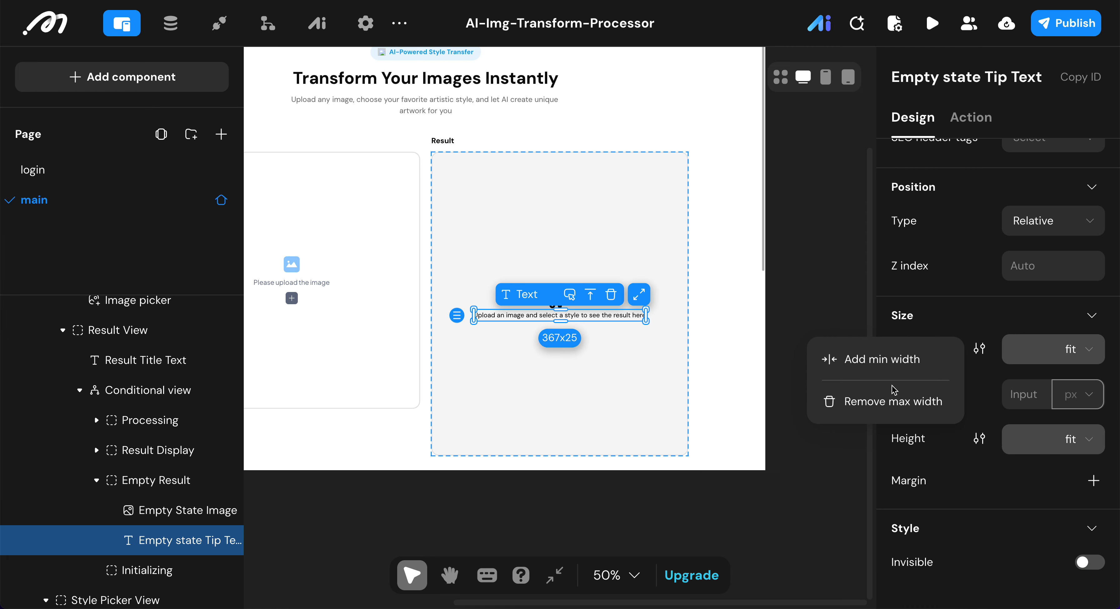
left_click(1012, 392)
type("2")
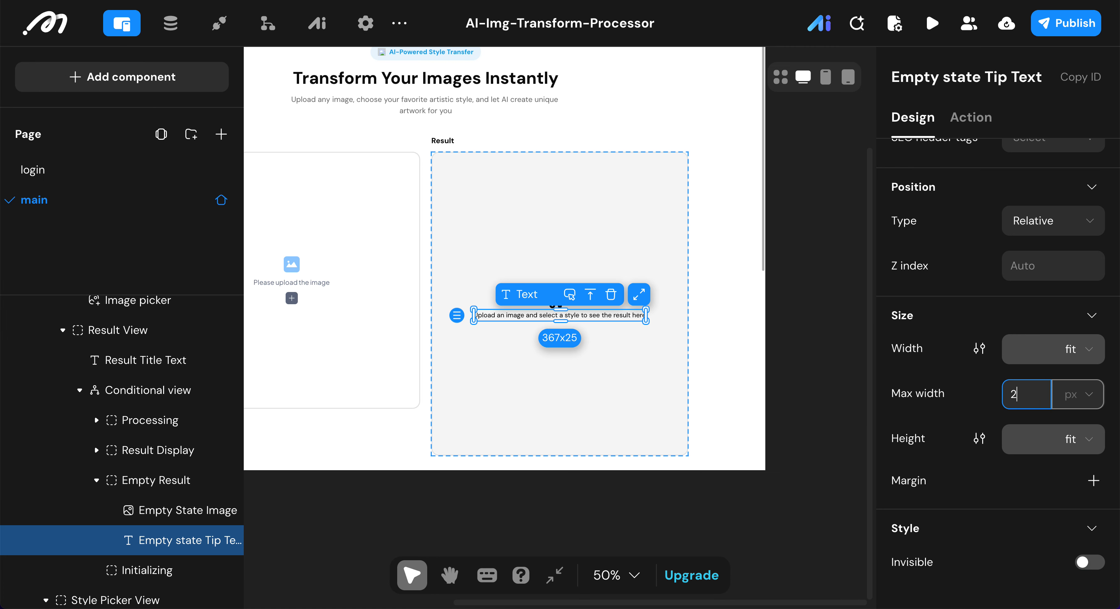
type("87")
left_click(963, 391)
- Enable multiple lines for the Empty state Tip Text and center-align it
scroll(962, 390, "down", 3)
scroll(962, 390, "down", 5)
scroll(961, 390, "up", 10)
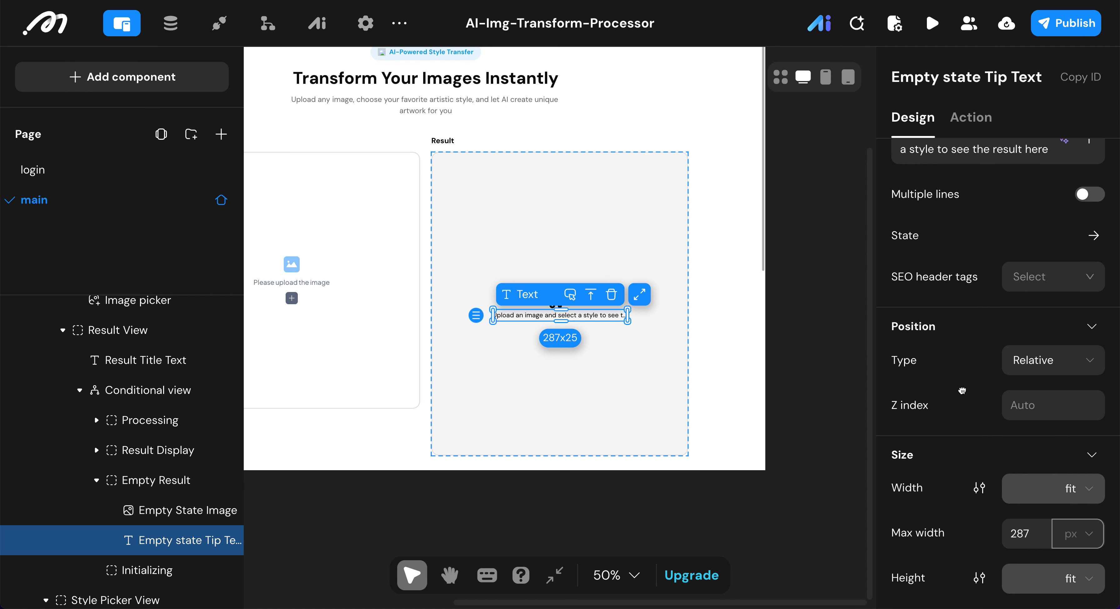
left_click(1089, 280)
scroll(1057, 389, "down", 10)
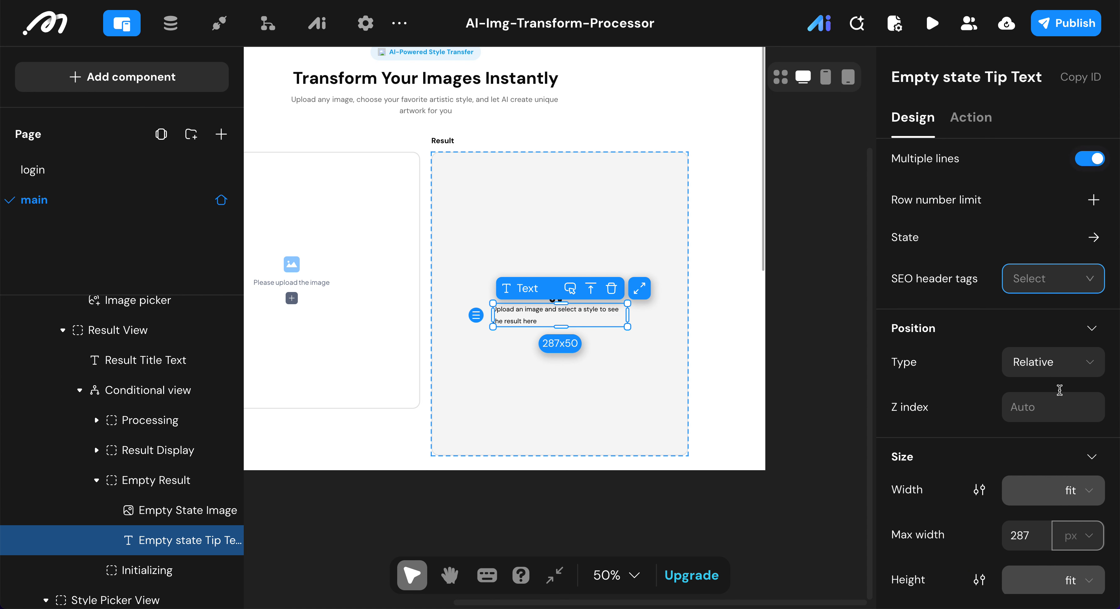
scroll(1060, 389, "down", 4)
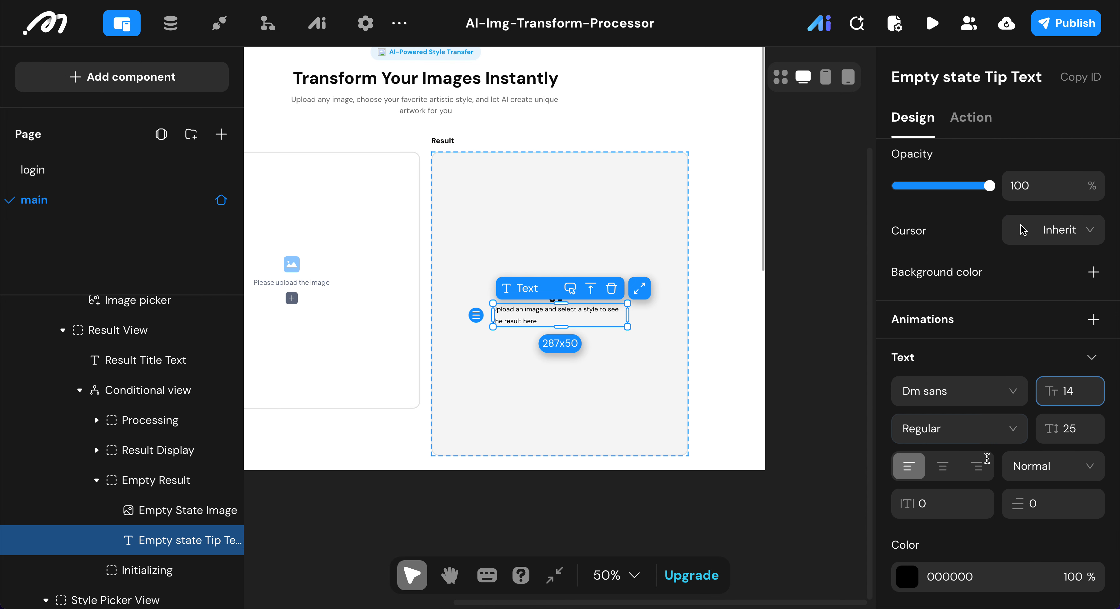
left_click(944, 465)
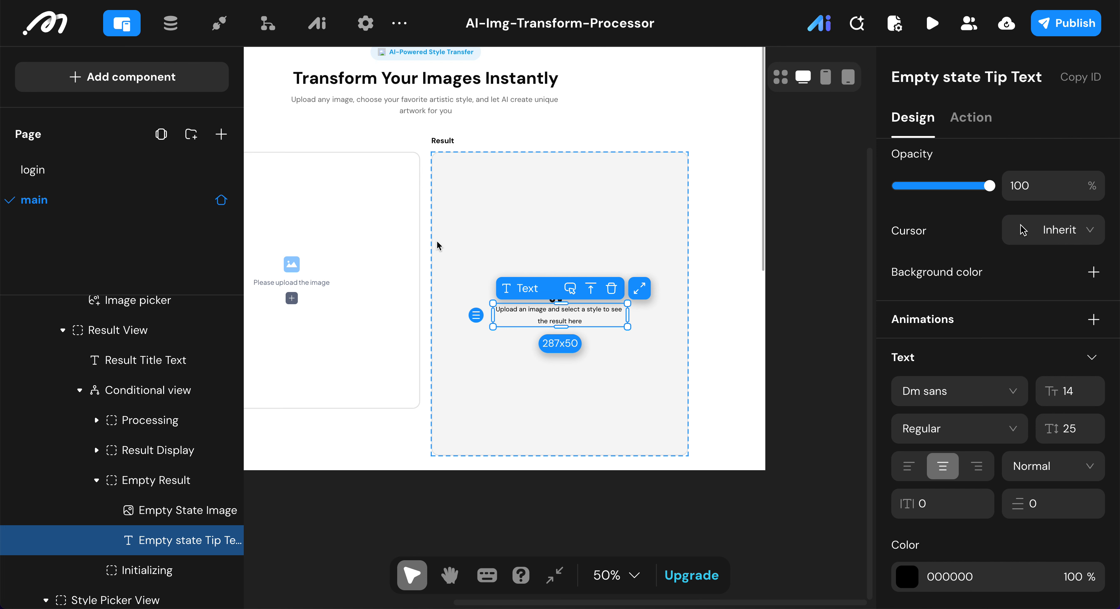
- Set the Empty state Tip Text's font size to 16 and its line height to 24
left_click(1098, 379)
double_click(1069, 390)
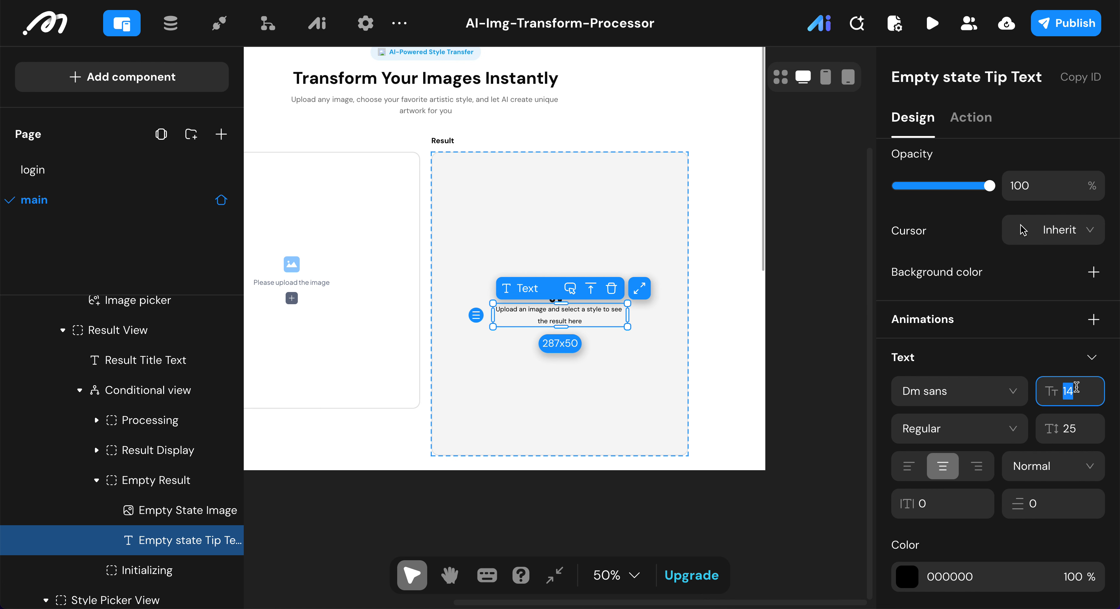
type("16")
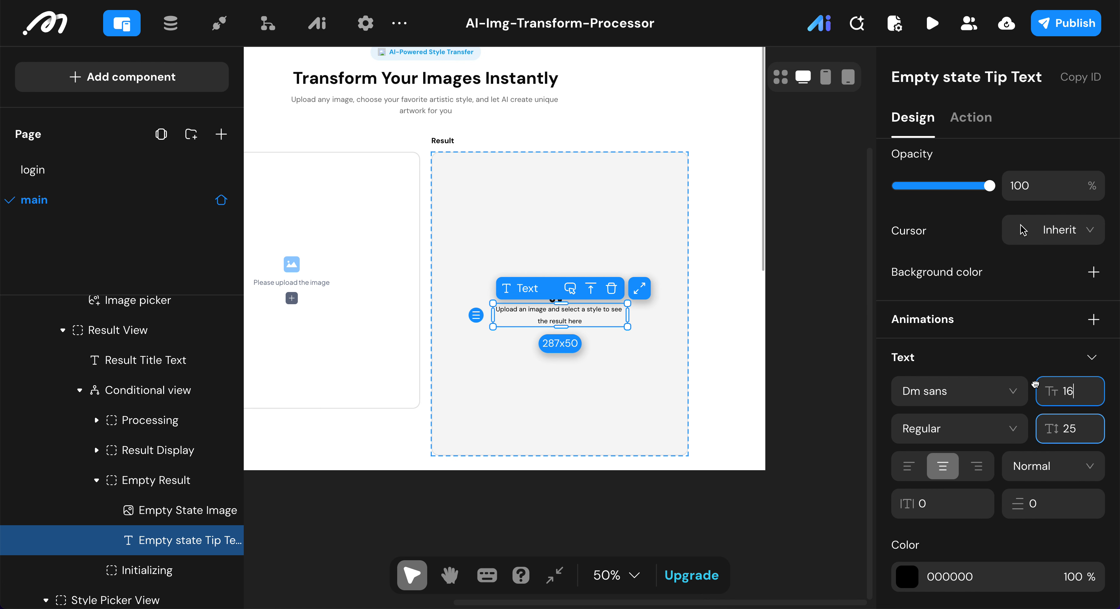
left_click(1019, 356)
double_click(1085, 431)
type("24")
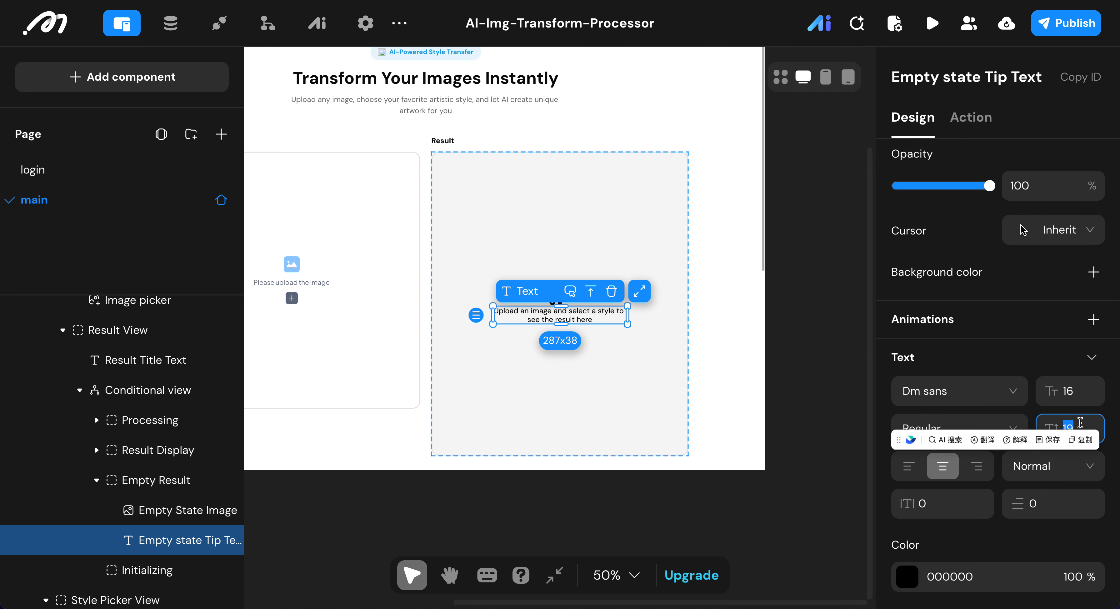
left_click(1002, 357)
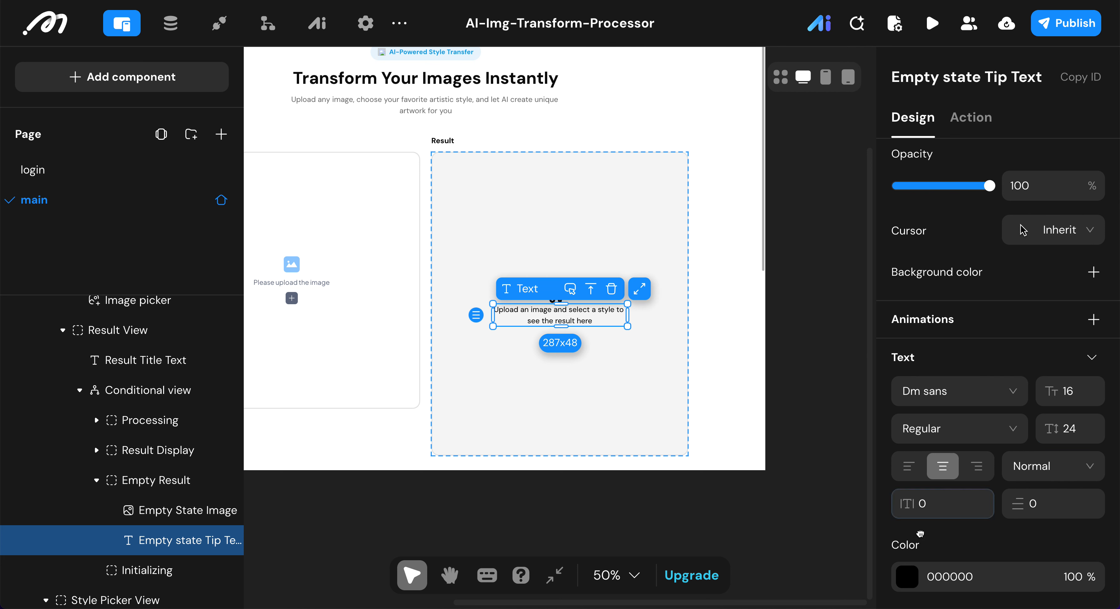
- Set the Empty state Tip Text's color to the gray 737373
left_click(908, 577)
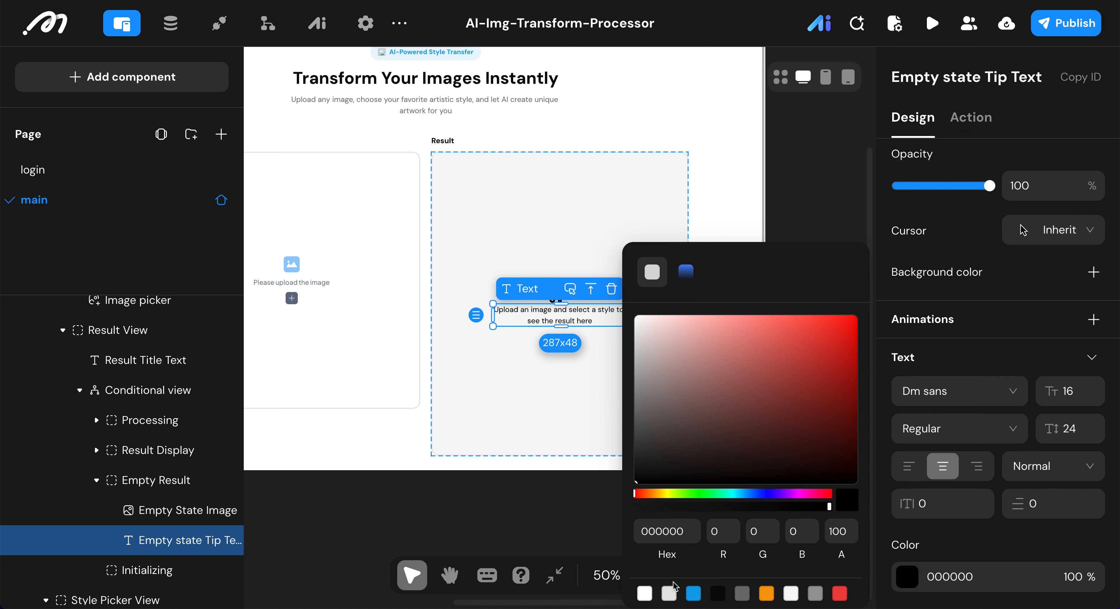
left_click(670, 593)
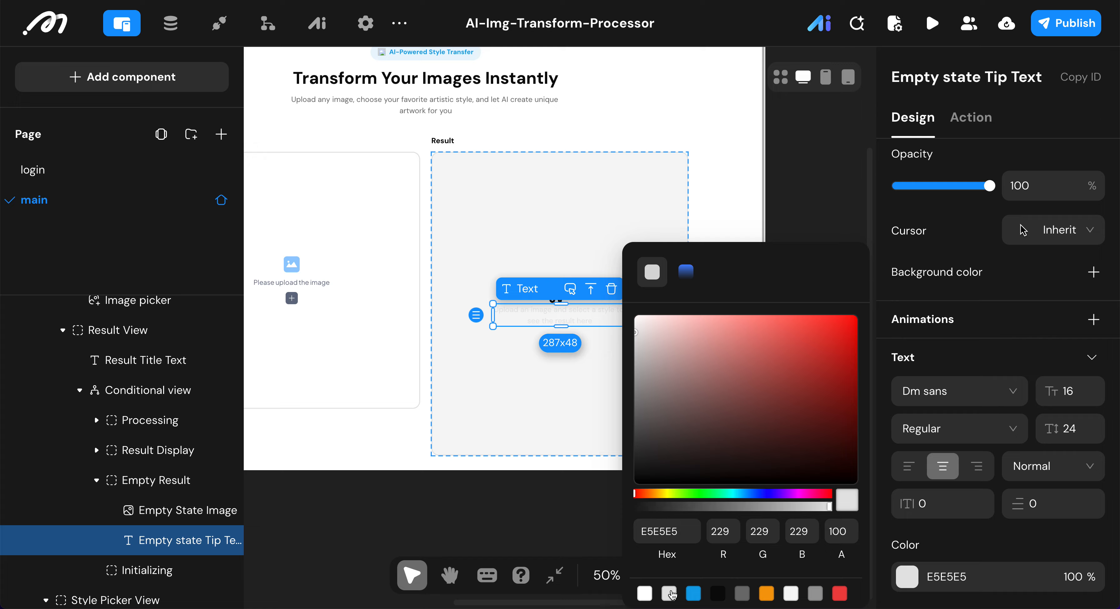
left_click(741, 594)
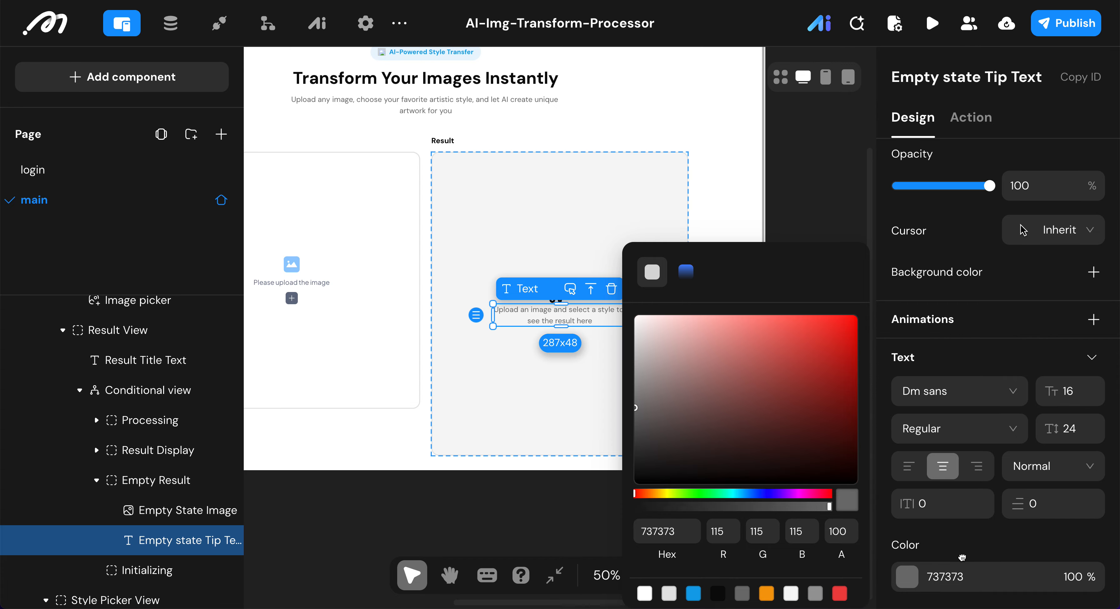
left_click(535, 432)
left_click(538, 413)
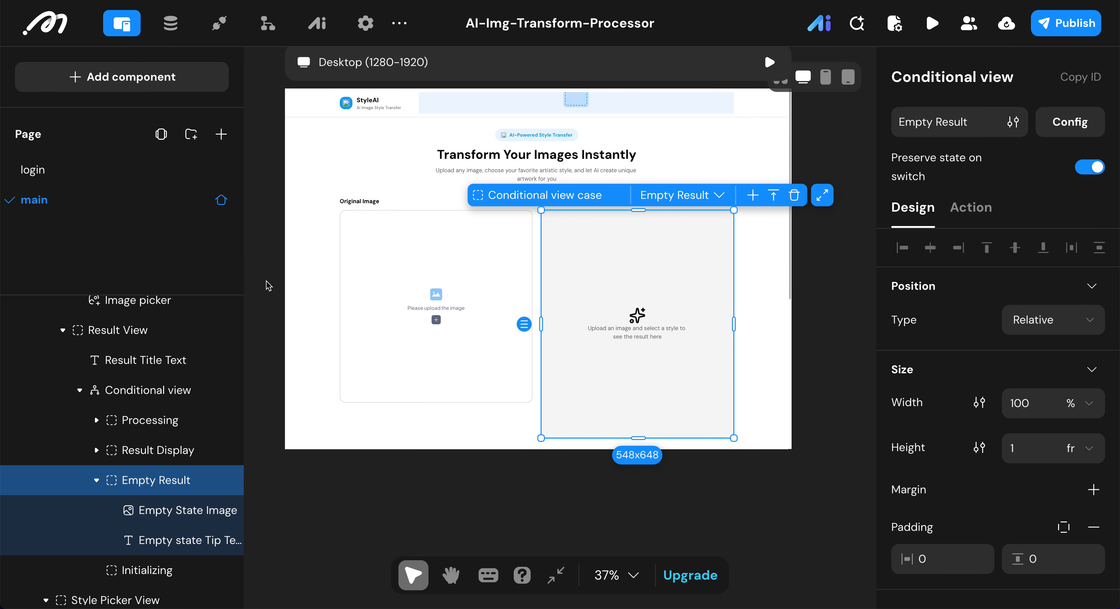
- Convert the empty view between the Choose Style and History sections to a conditional view
left_click(789, 282)
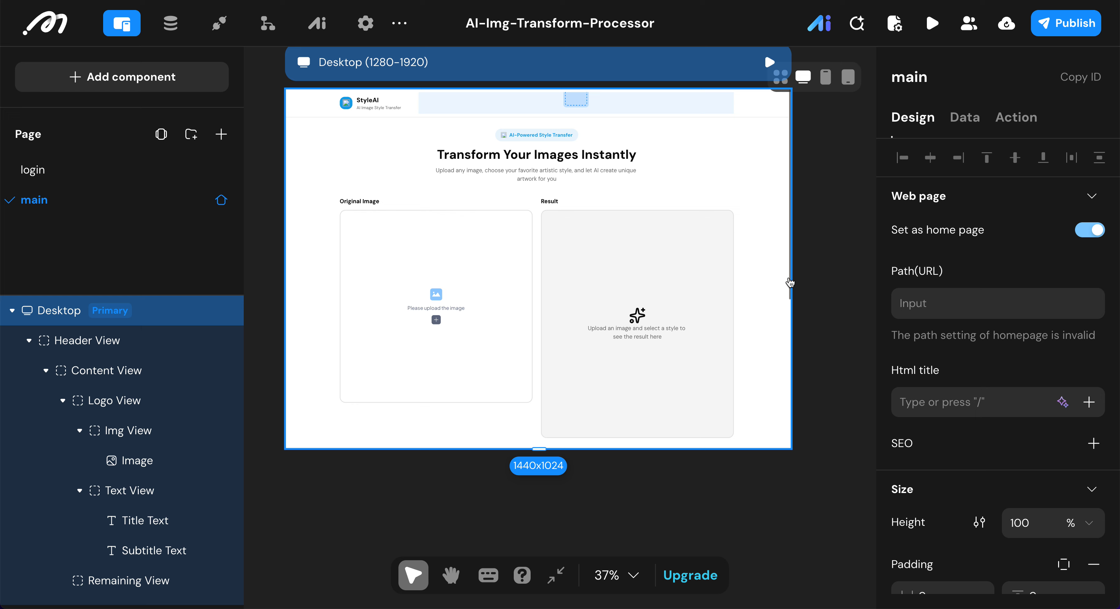
left_click_drag(789, 282, 785, 424)
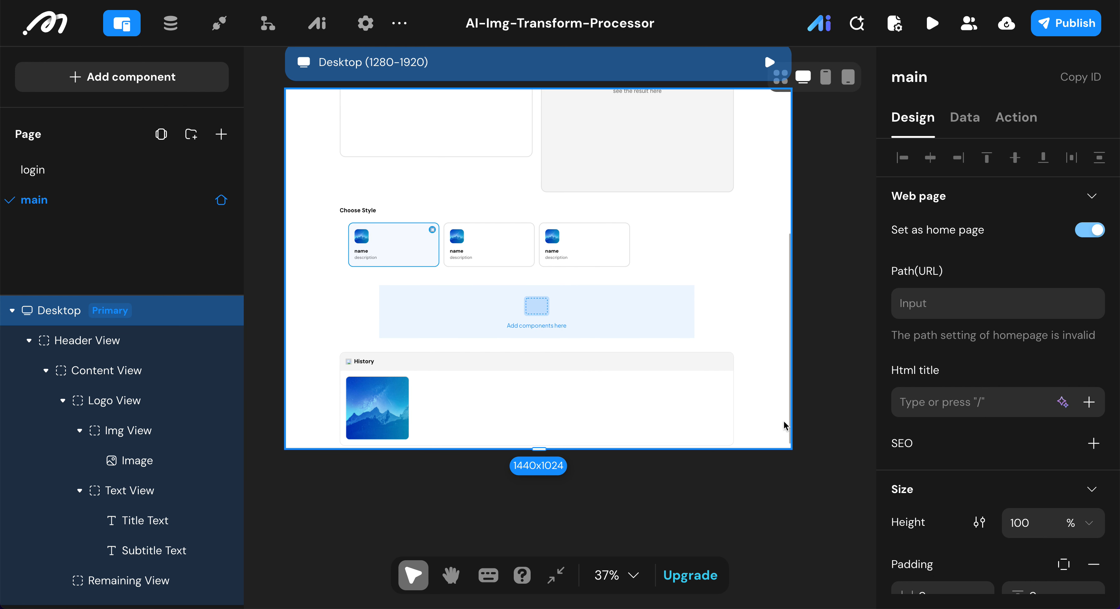
left_click(654, 306)
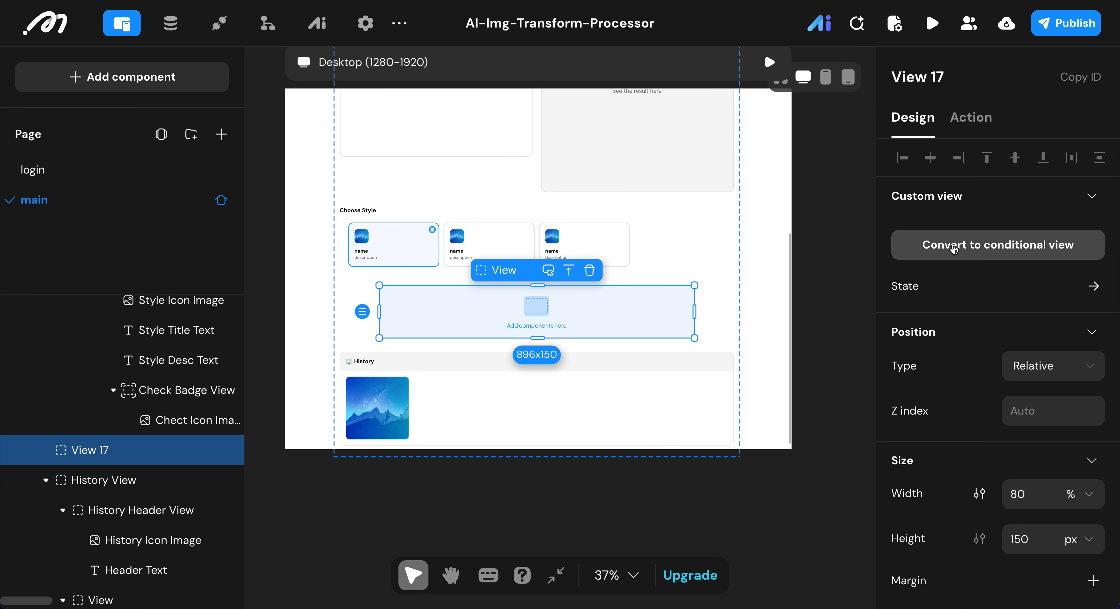
left_click(981, 251)
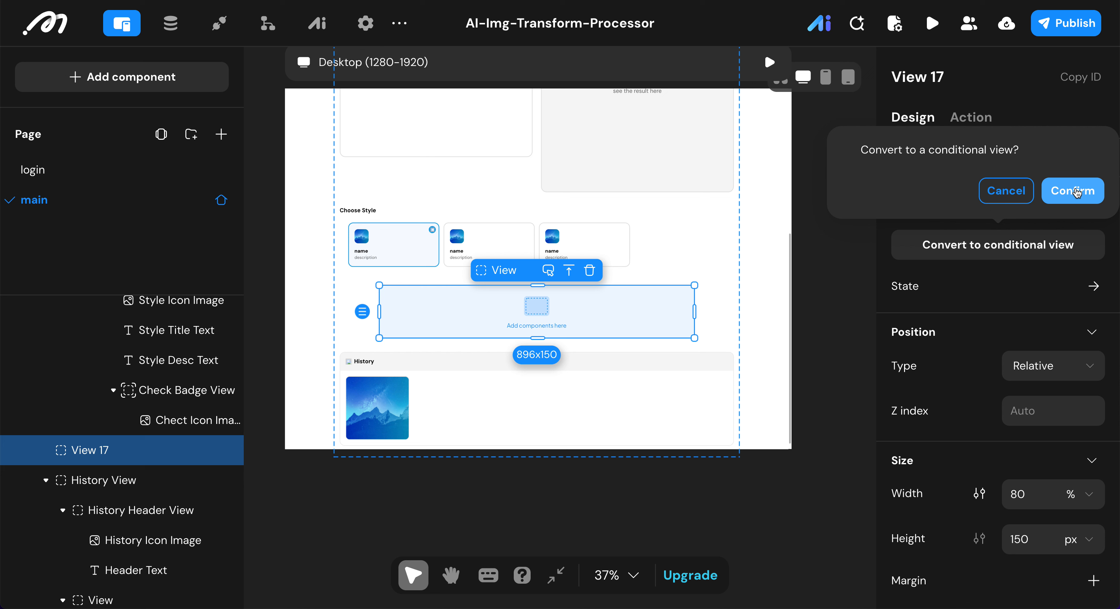
left_click(1071, 192)
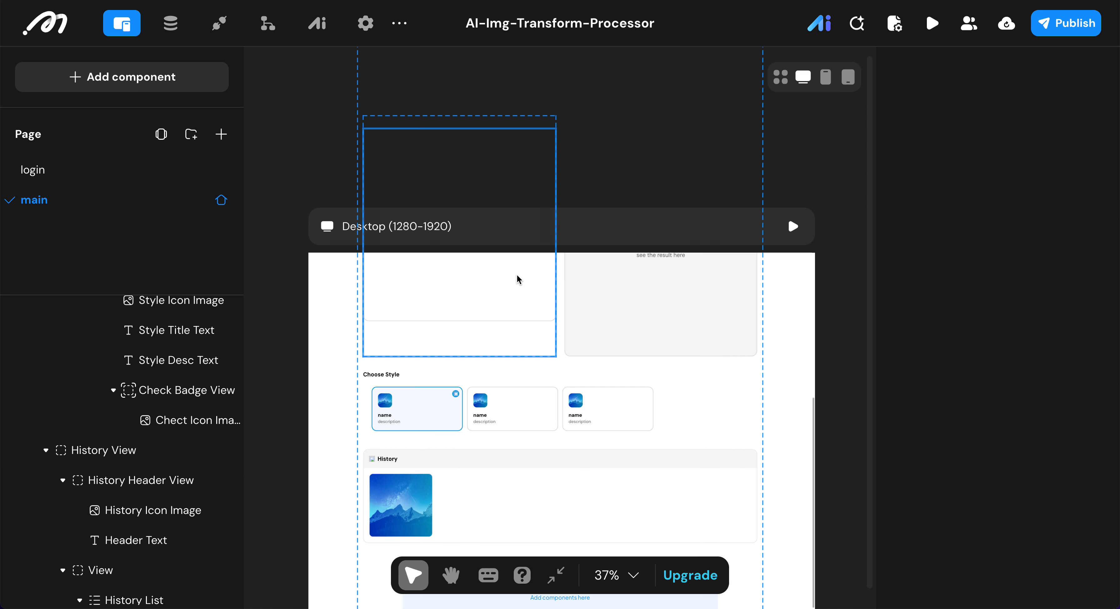
- Move the converted conditional view above History View in the component tree
scroll(522, 278, "down", 3)
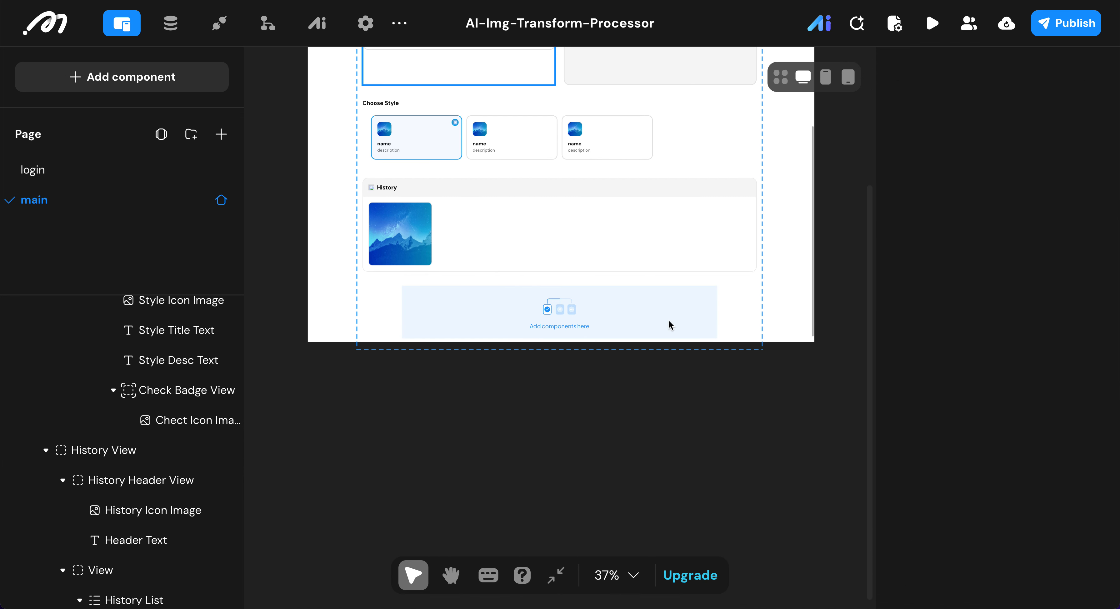
left_click(593, 306)
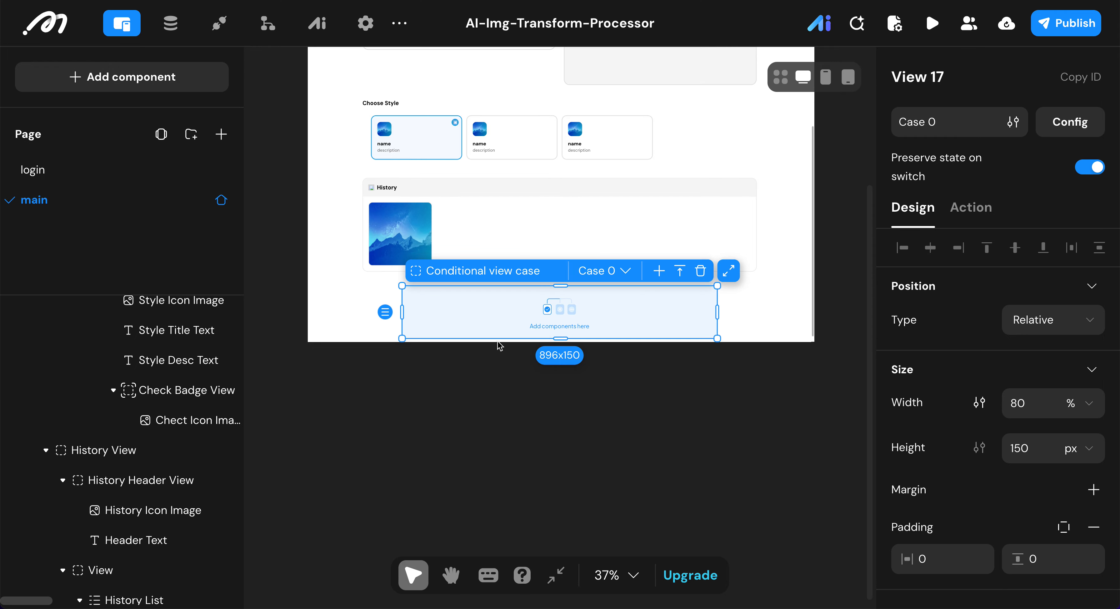
left_click(737, 315)
left_click(535, 330)
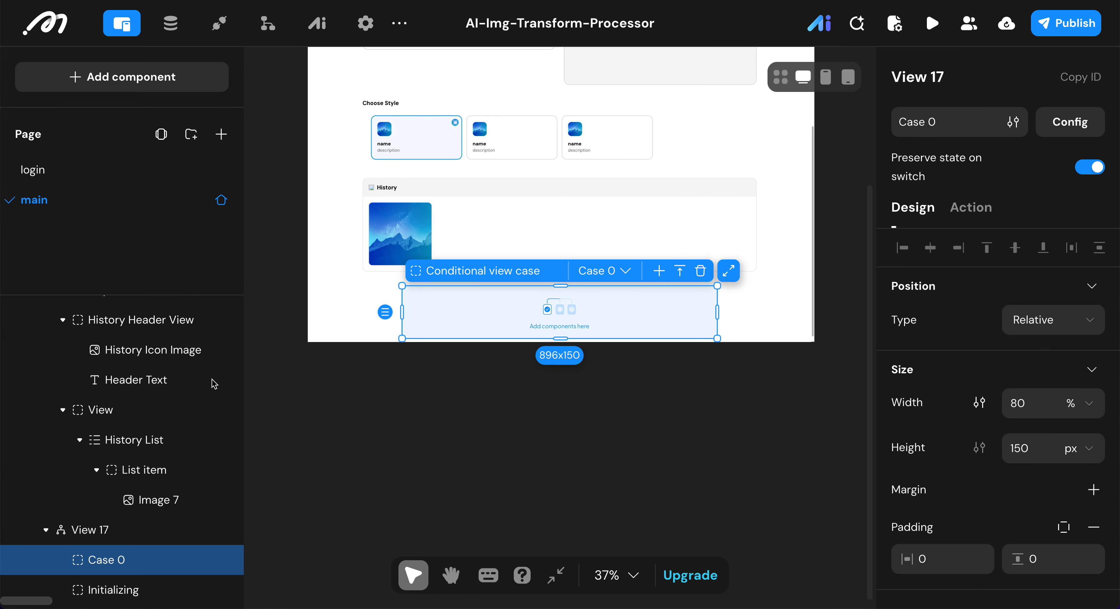
left_click(46, 530)
scroll(49, 350, "up", 5)
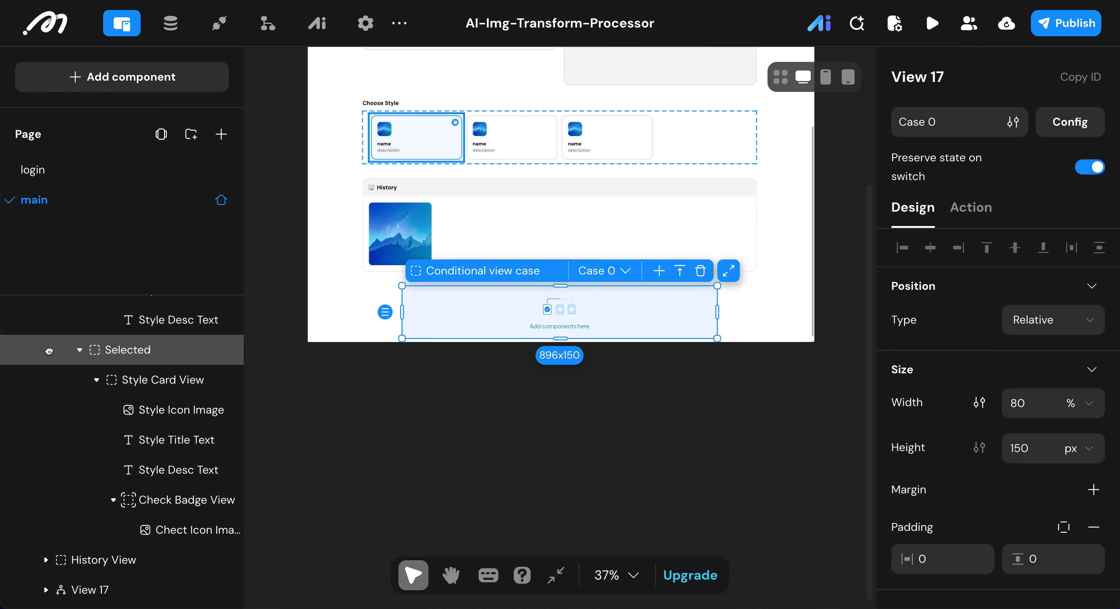
left_click_drag(96, 584, 99, 543)
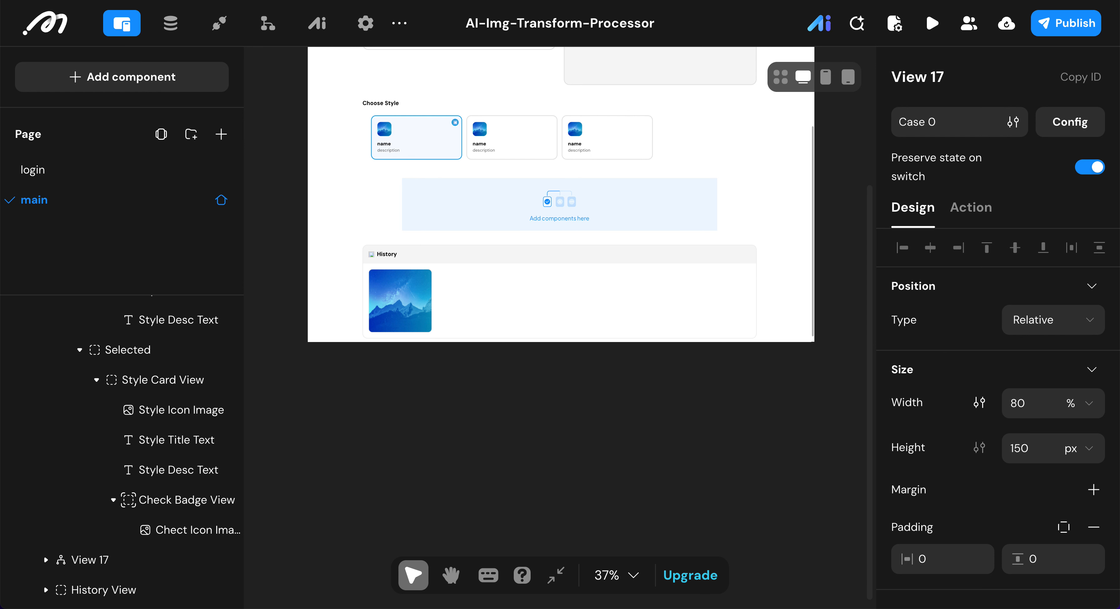
- Rename the View 17 conditional view as Submit Action Conditional view
left_click(955, 78)
key("ctrl+a")
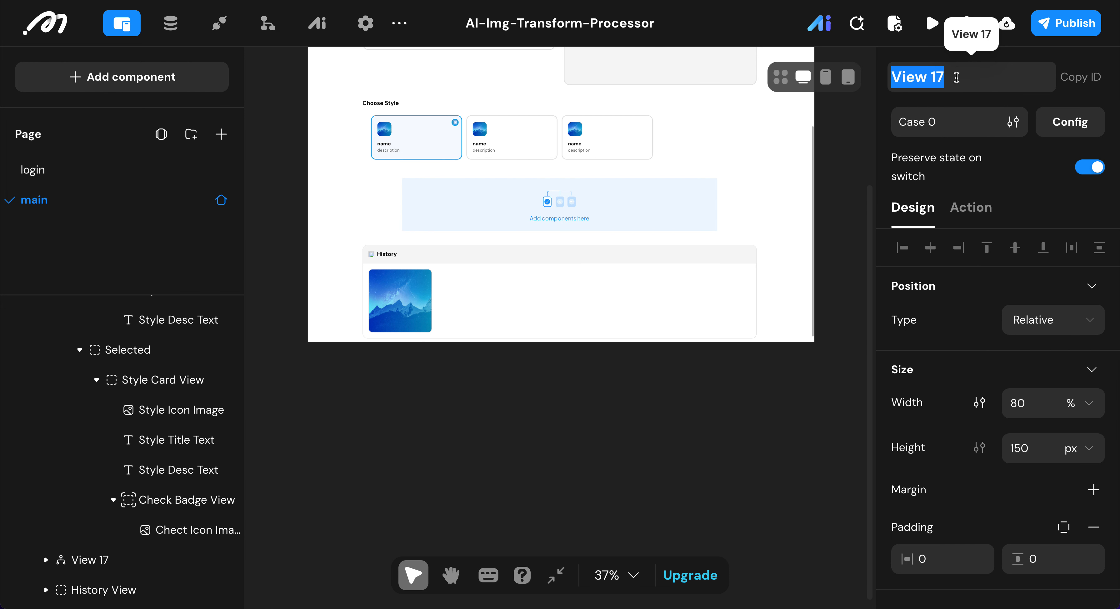
type("ction Conditional view")
- Add two cases to the configuration of the Submit Action Conditional view
left_click(1078, 125)
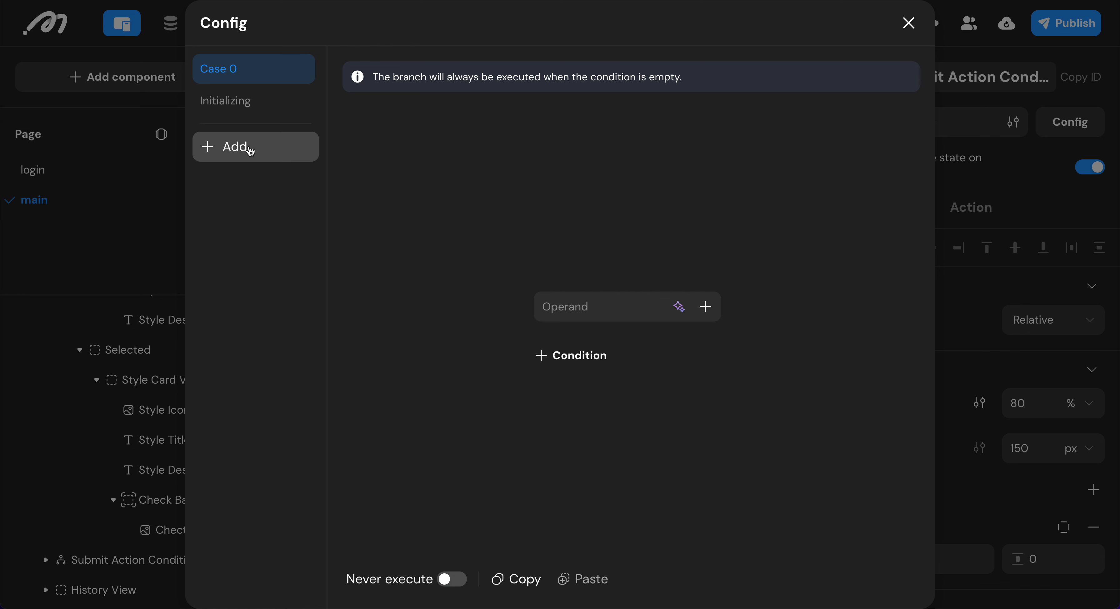
left_click(250, 150)
left_click(246, 179)
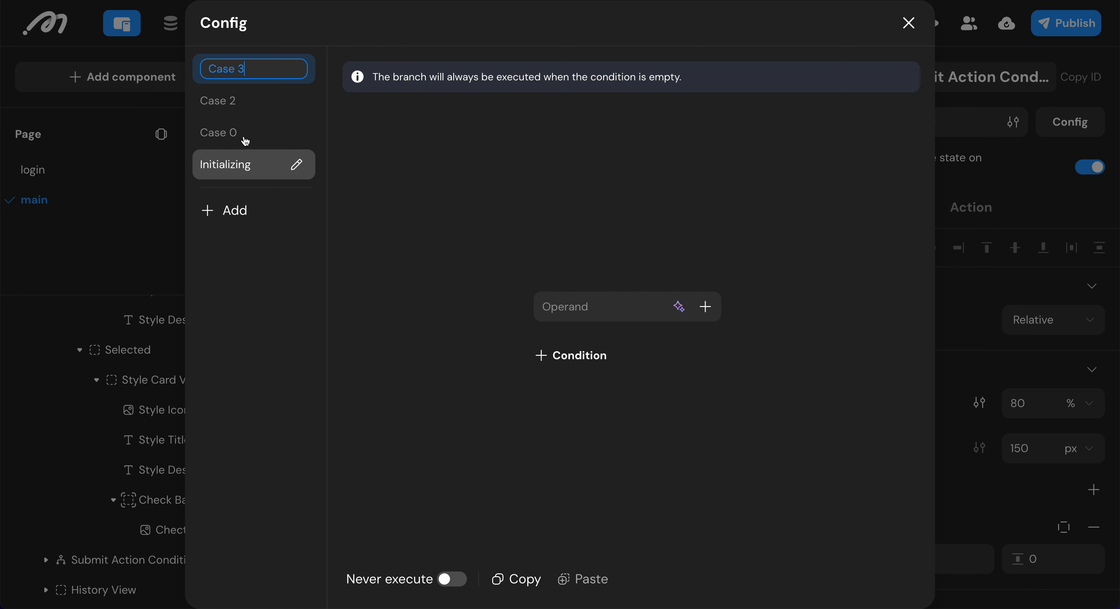
- Rename Case 3 of the Submit Action Conditional view as Processing state
key("ctrl+a")
key("BackSpace")
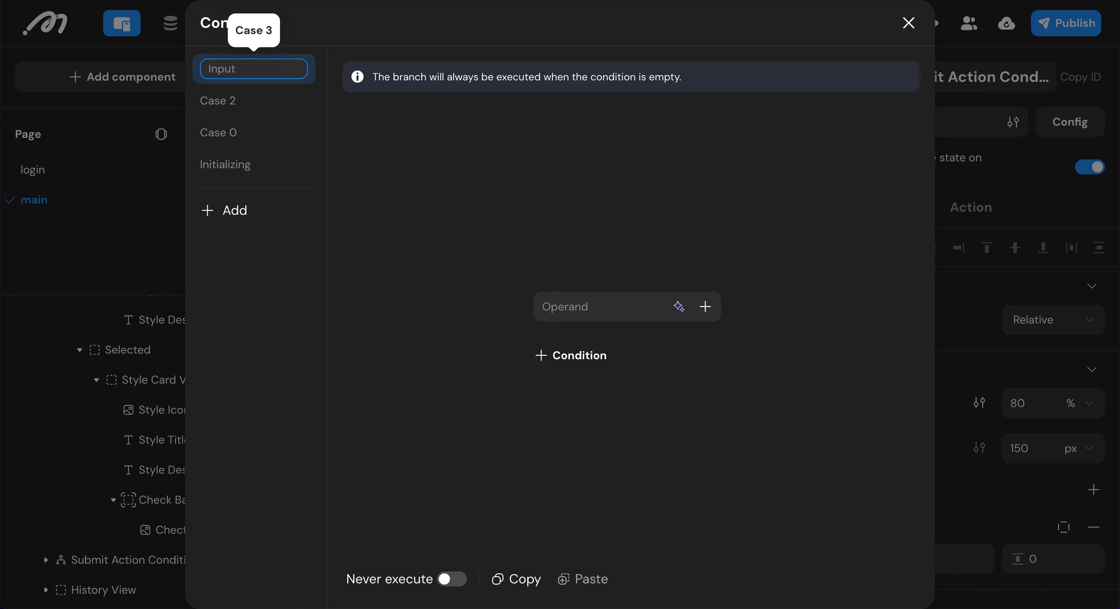
type("Processing status")
key("BackSpace")
key("Return")
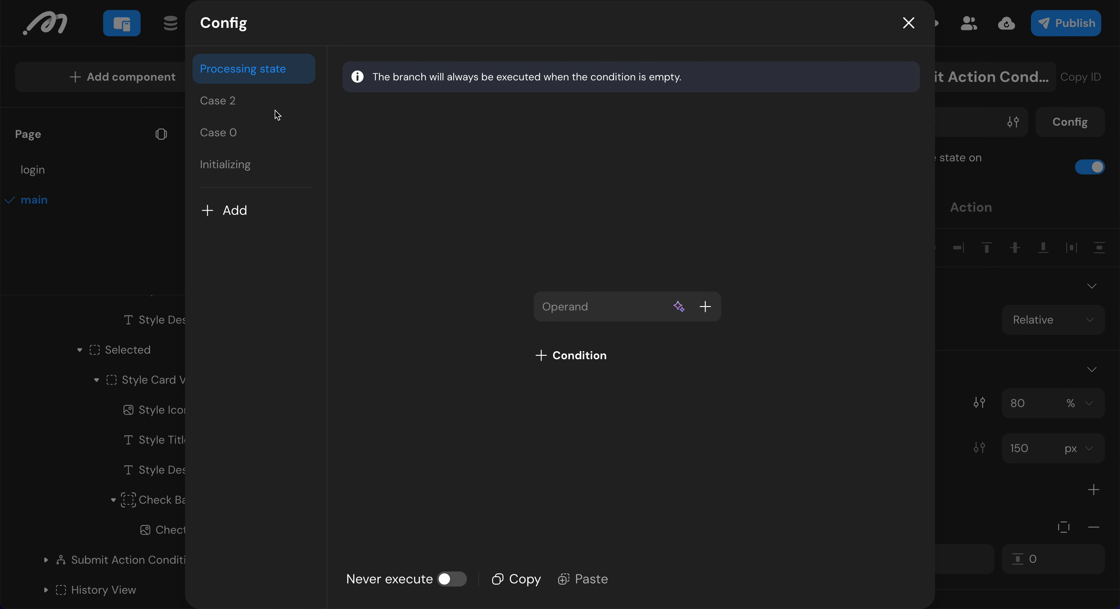
- Rename Case 2 as Enabled State and Case 0 as Disabled State
left_click(266, 100)
key("ctrl+a")
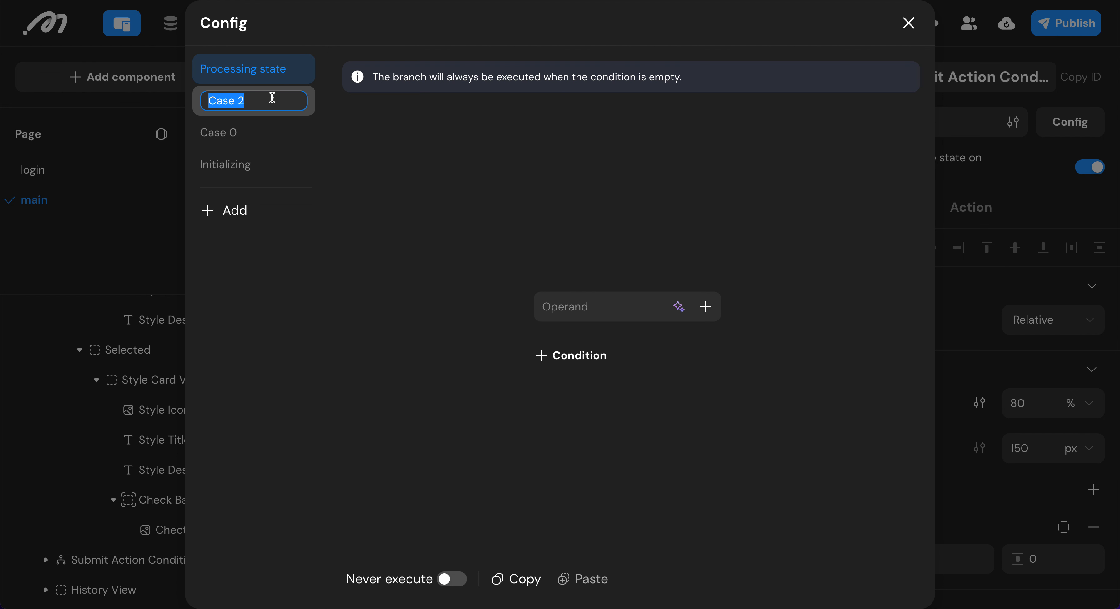
type("Enabled State")
key("Return")
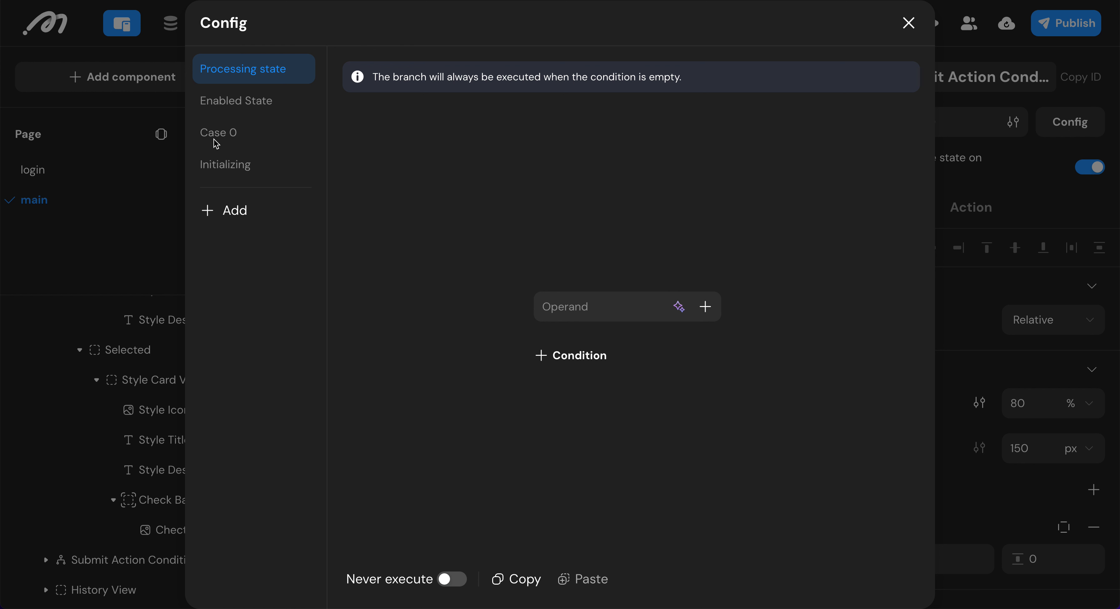
left_click(231, 137)
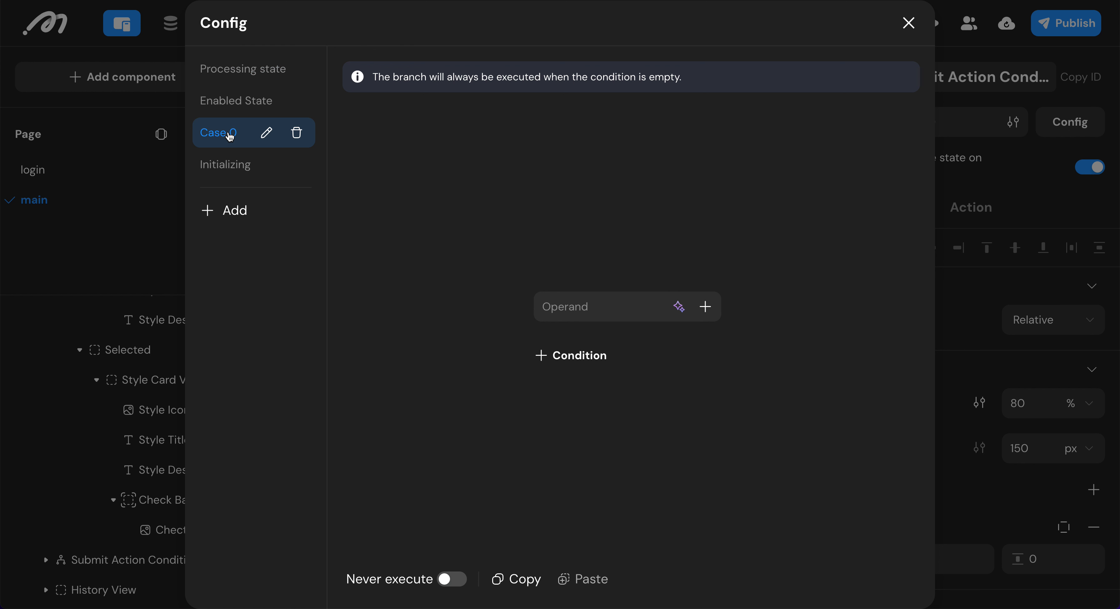
left_click(265, 132)
type("Disabled State")
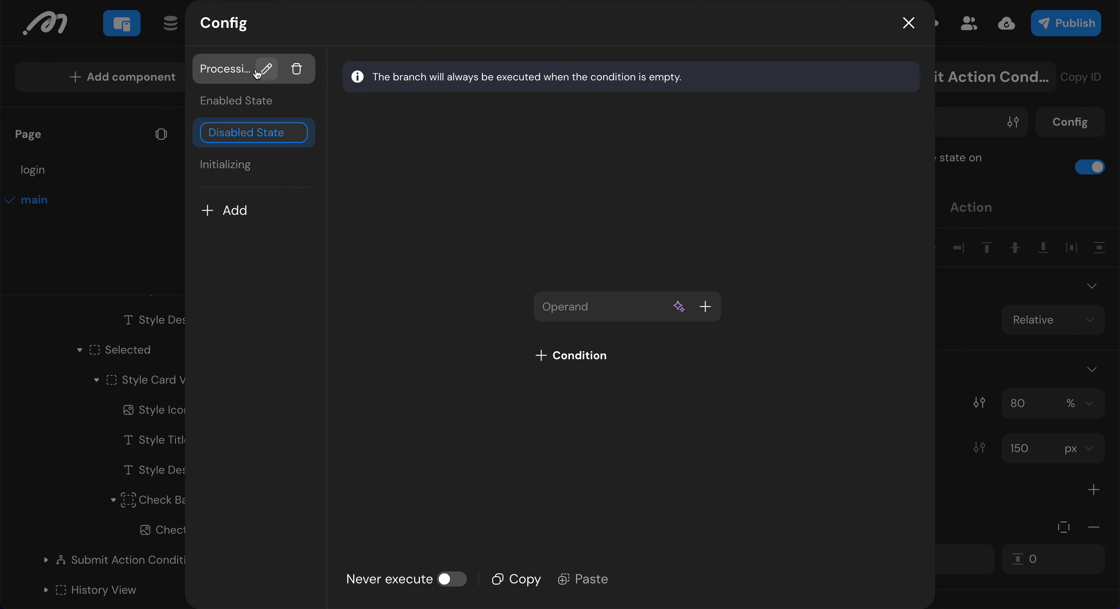
- Set the Processing state condition so the page variable generation_status is equal to processing
left_click(263, 68)
left_click(418, 183)
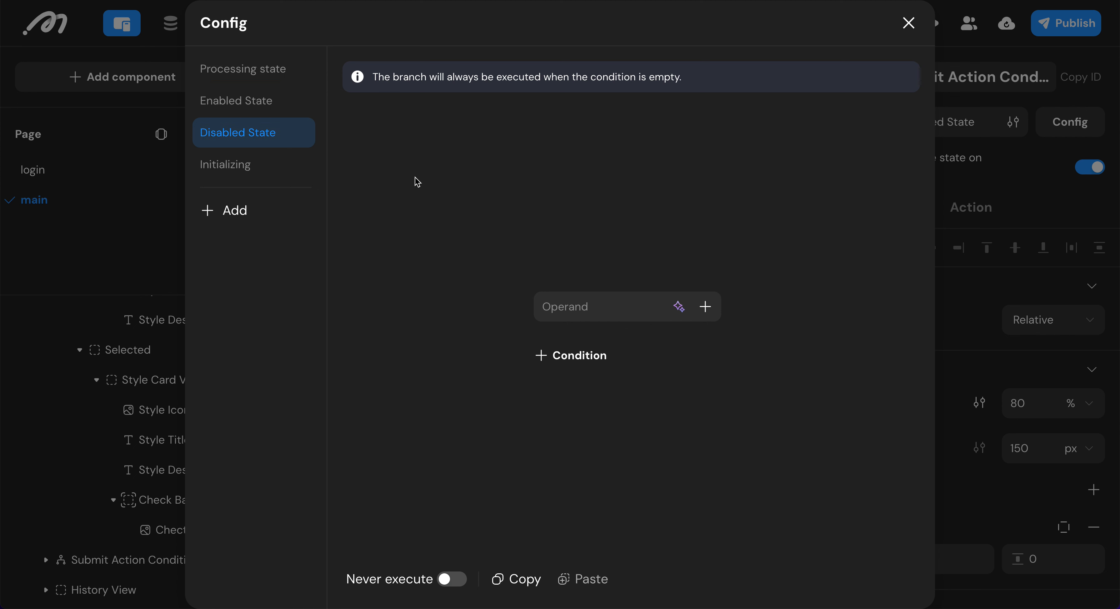
left_click(228, 74)
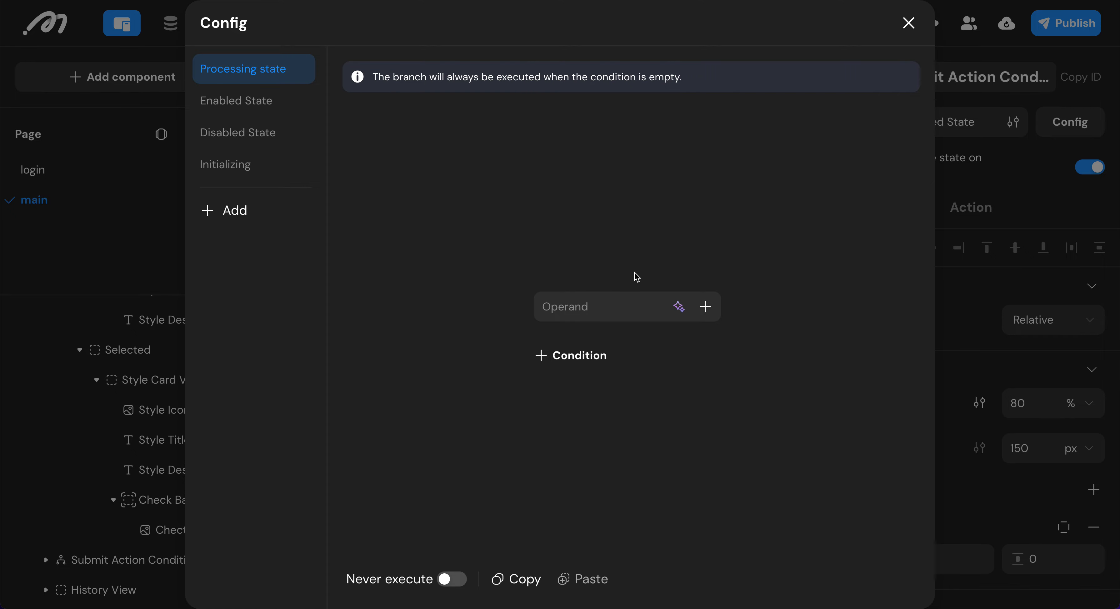
left_click(705, 307)
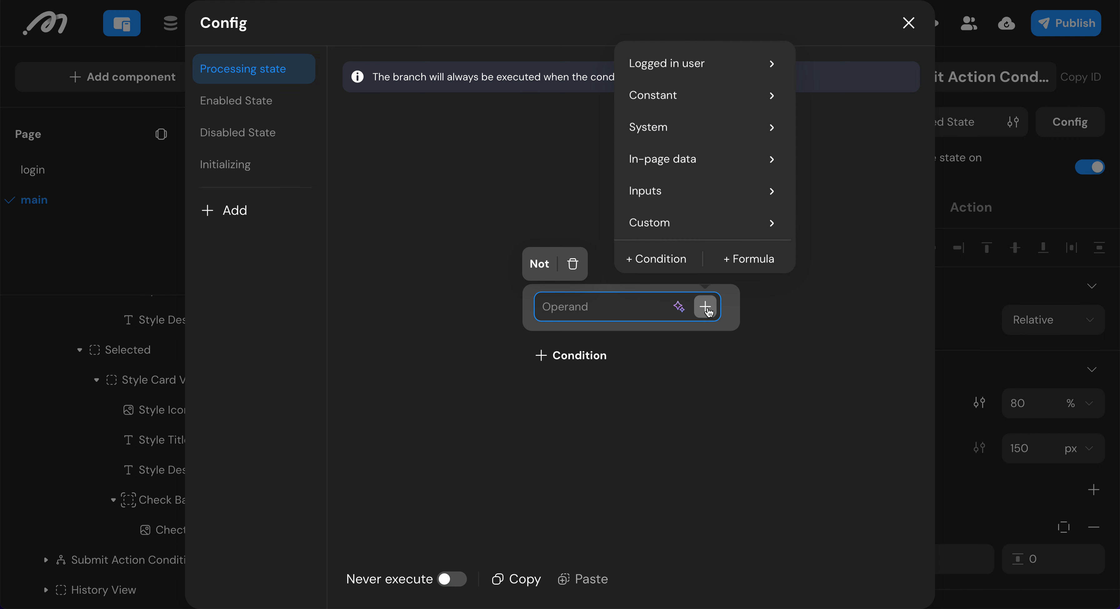
mouse_move(700, 167)
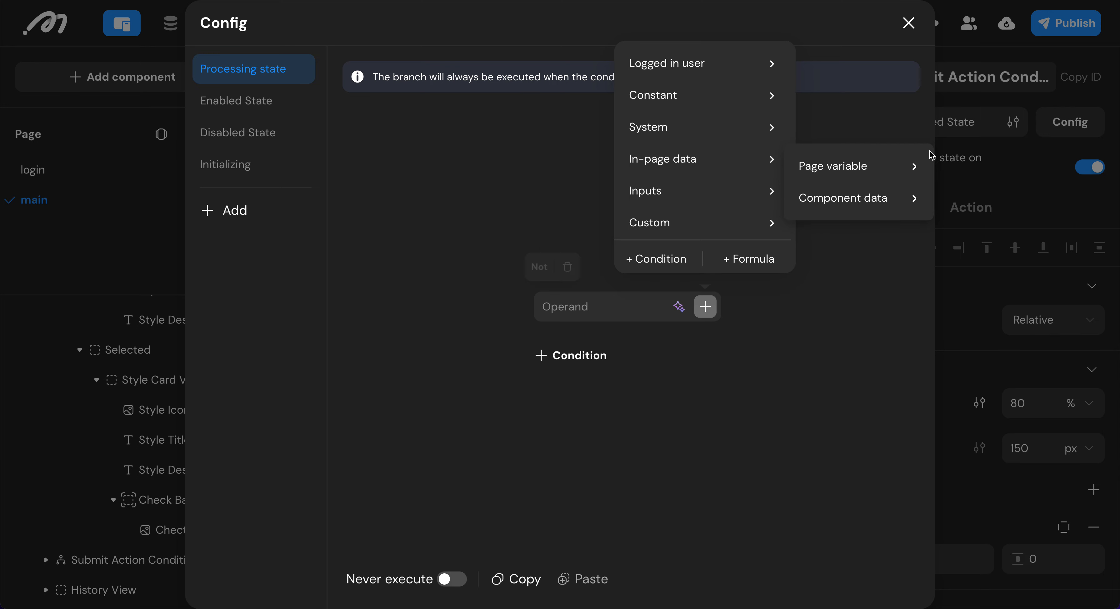
mouse_move(865, 170)
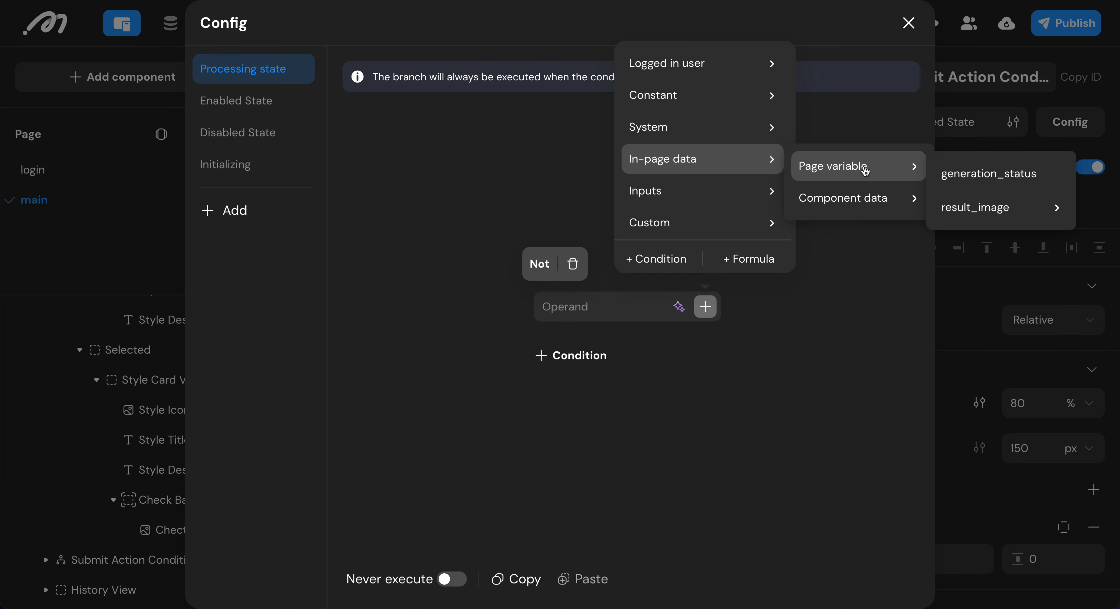
left_click(1016, 175)
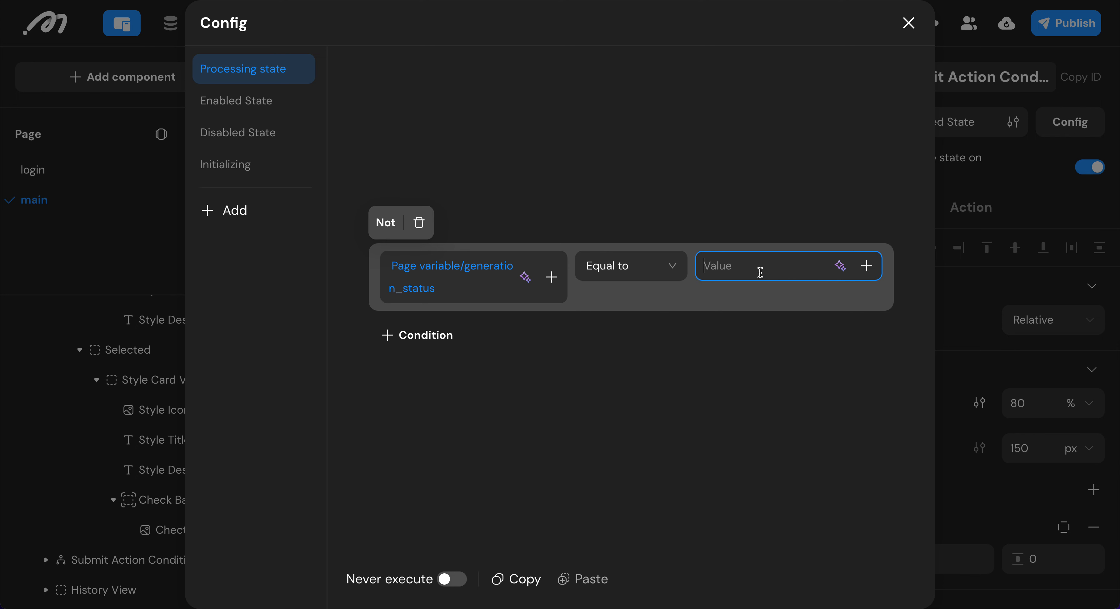
type("processing")
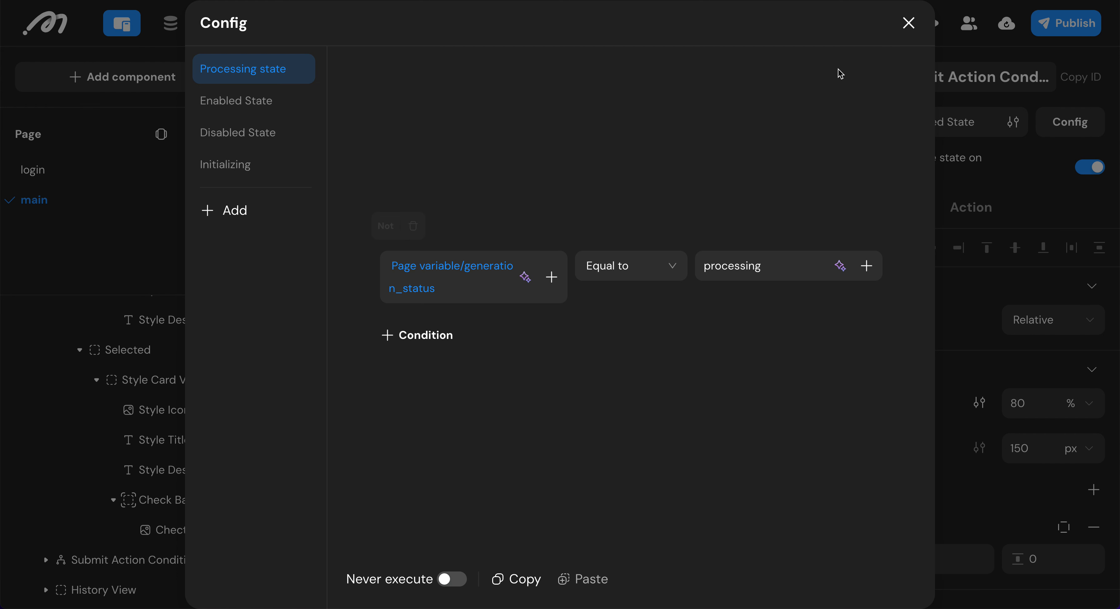
left_click(908, 22)
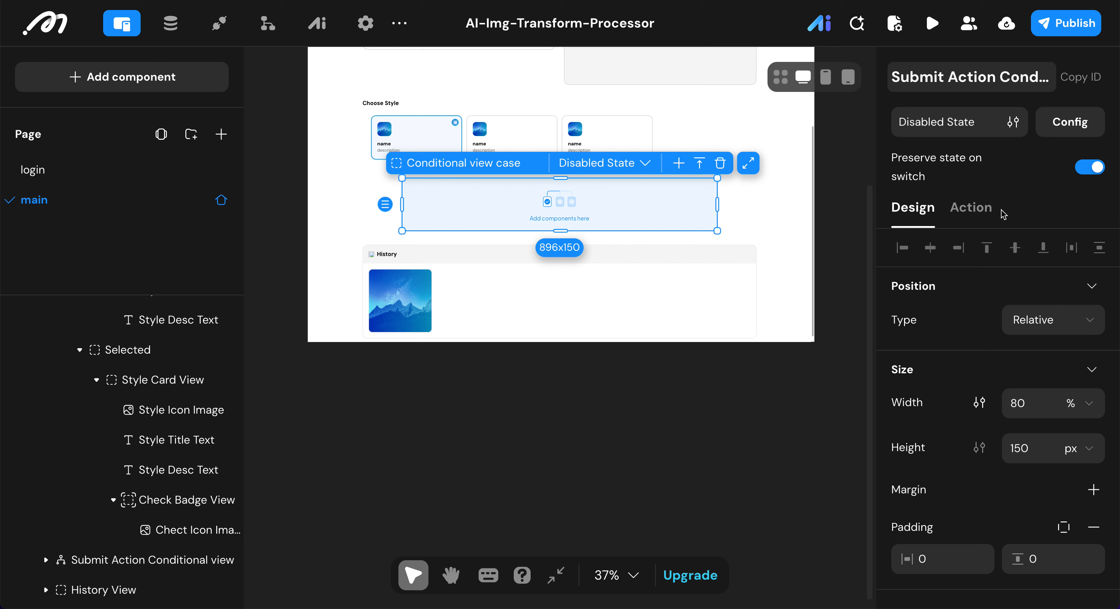
- Give the Enabled State a condition requiring the Image picker input's id to be not null
left_click(1069, 121)
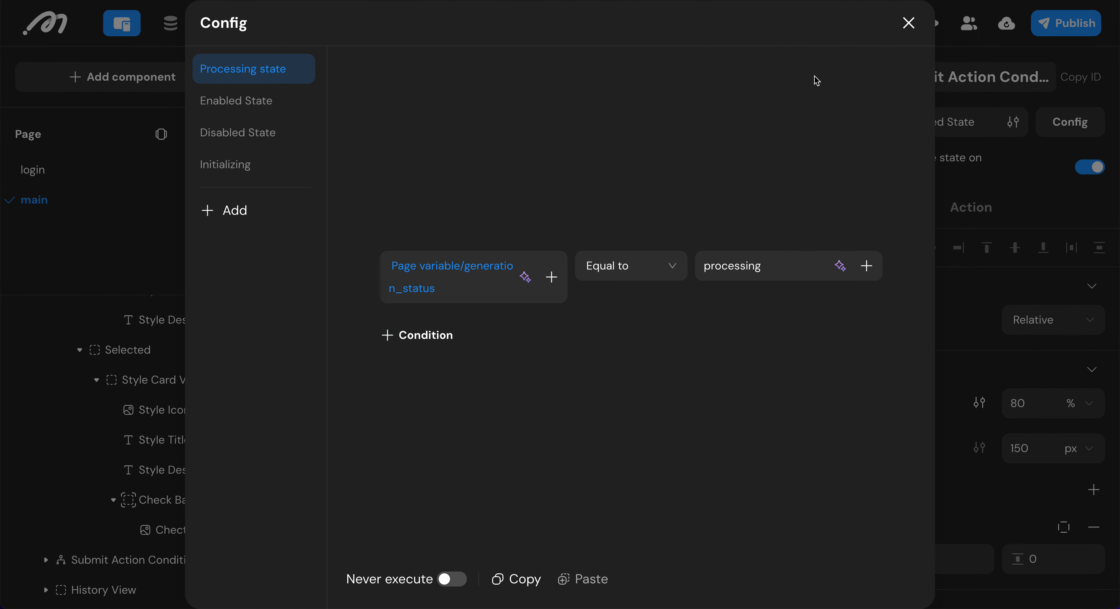
left_click(217, 99)
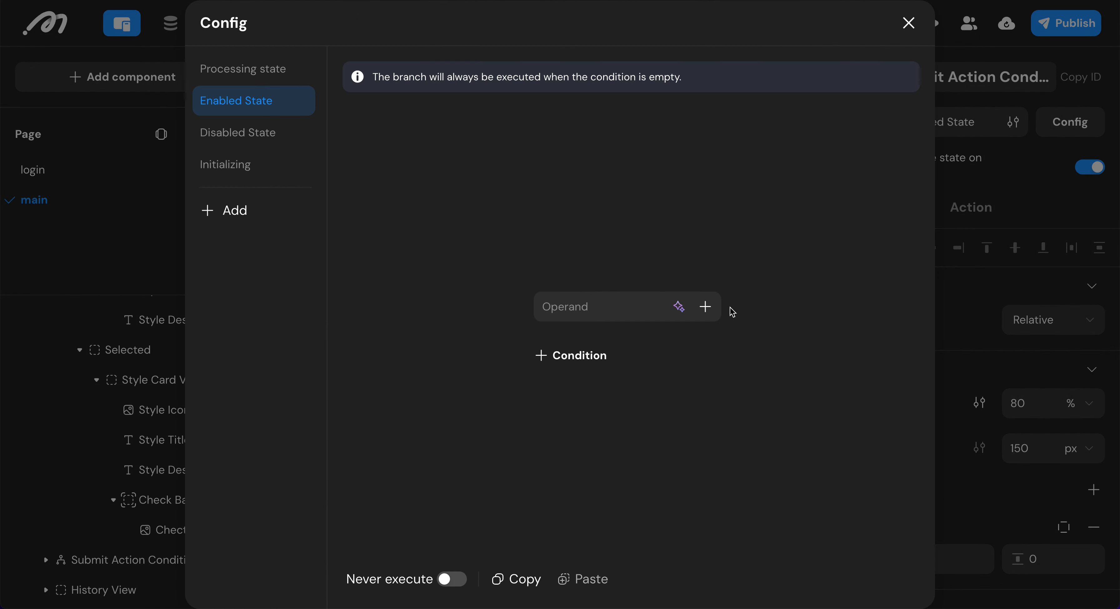
left_click(704, 306)
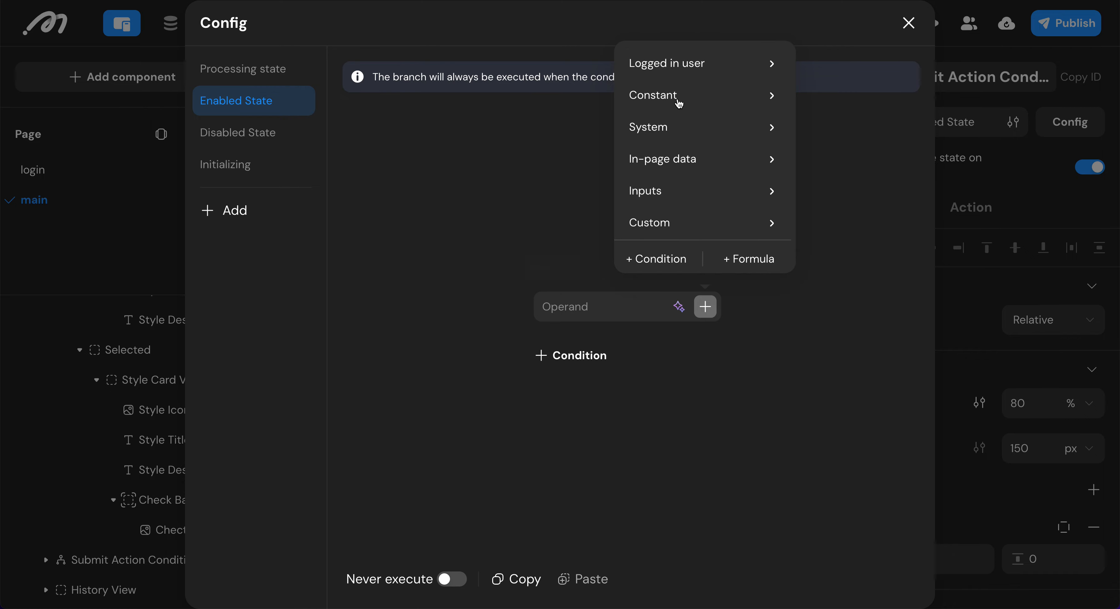
left_click(655, 199)
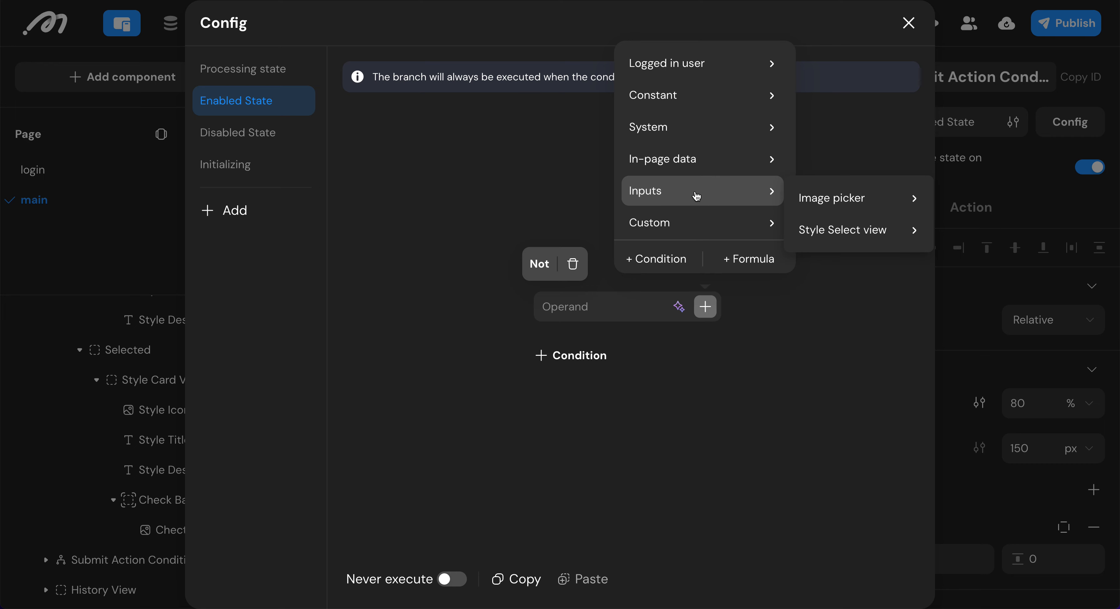
left_click(825, 213)
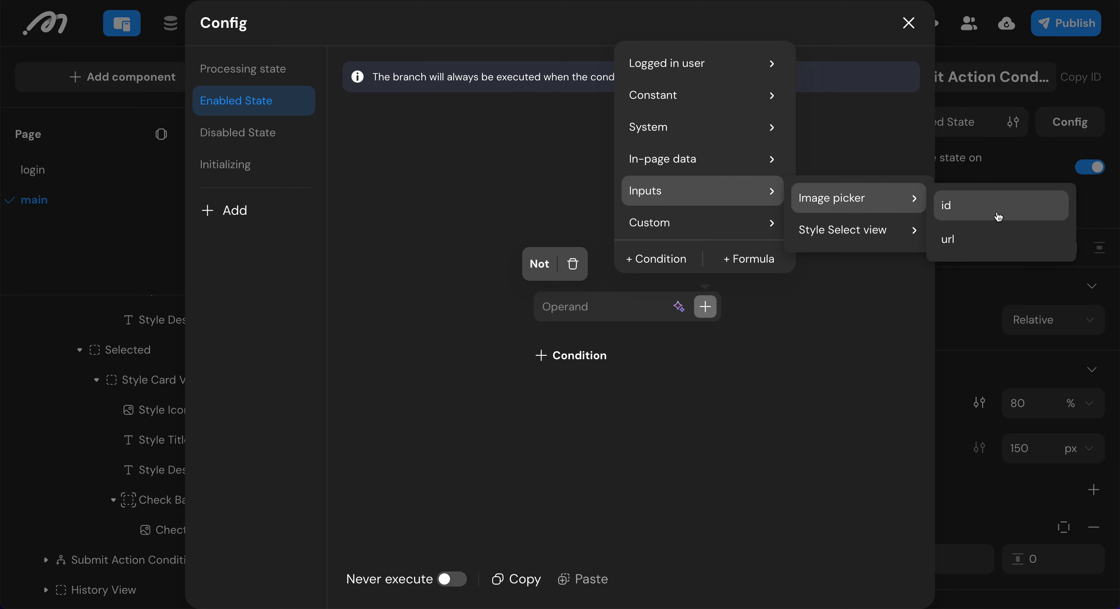
left_click(998, 218)
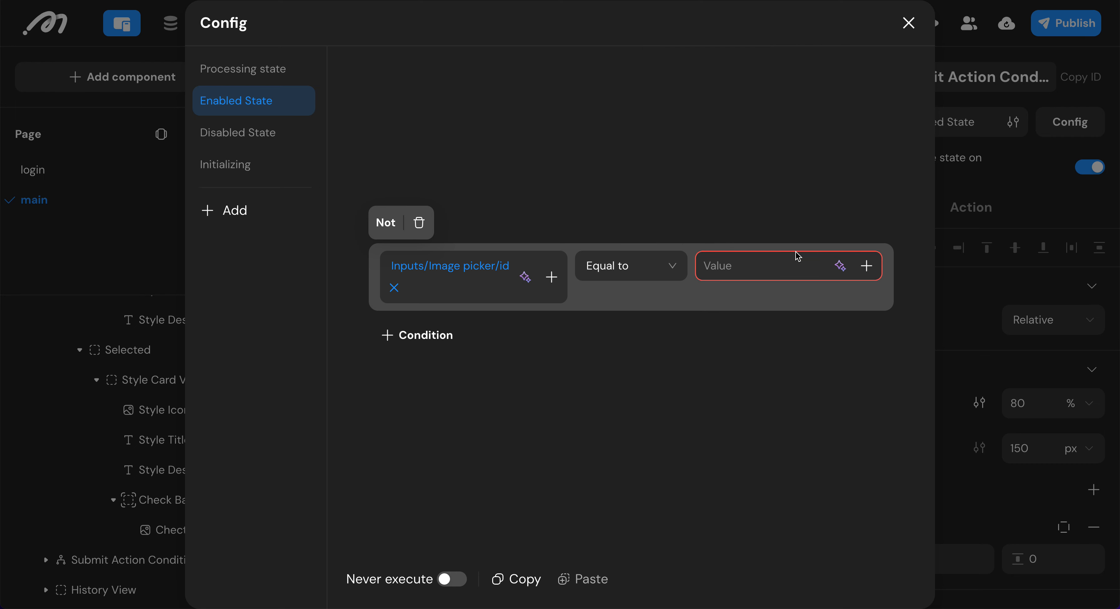
left_click(645, 262)
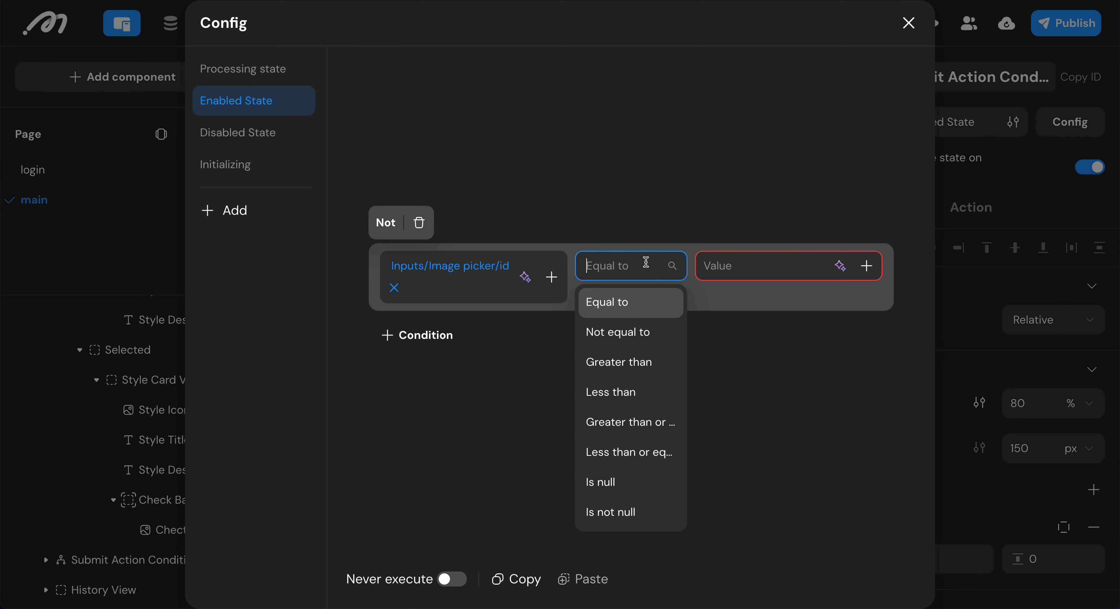
left_click(614, 511)
- Add an And condition to the Enabled State requiring the Style Select view's id to be not null
left_click(540, 336)
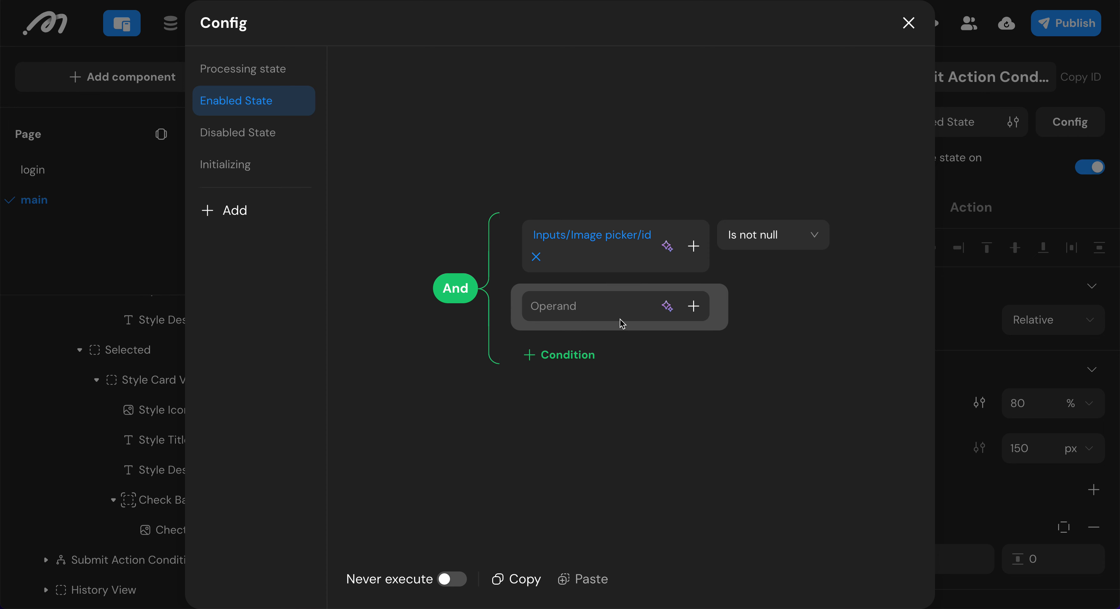
left_click(705, 312)
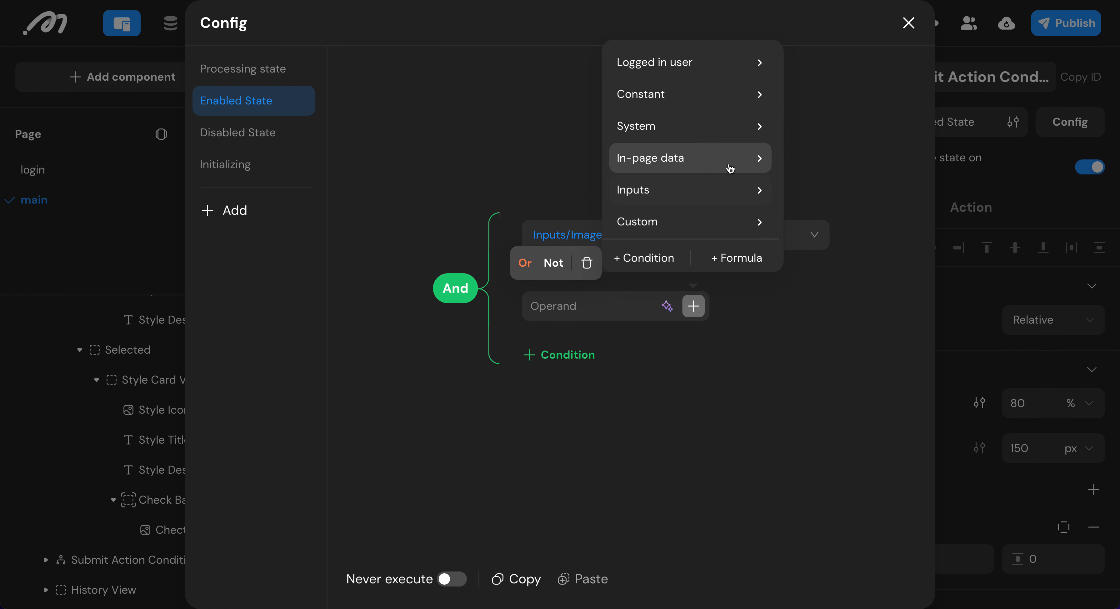
mouse_move(728, 167)
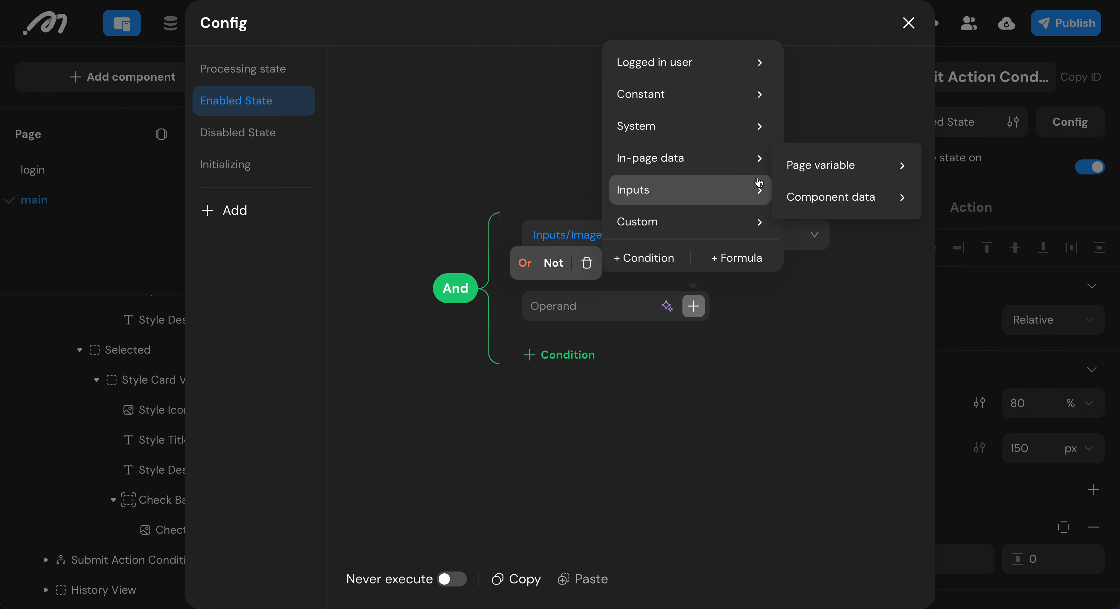
mouse_move(757, 187)
mouse_move(843, 243)
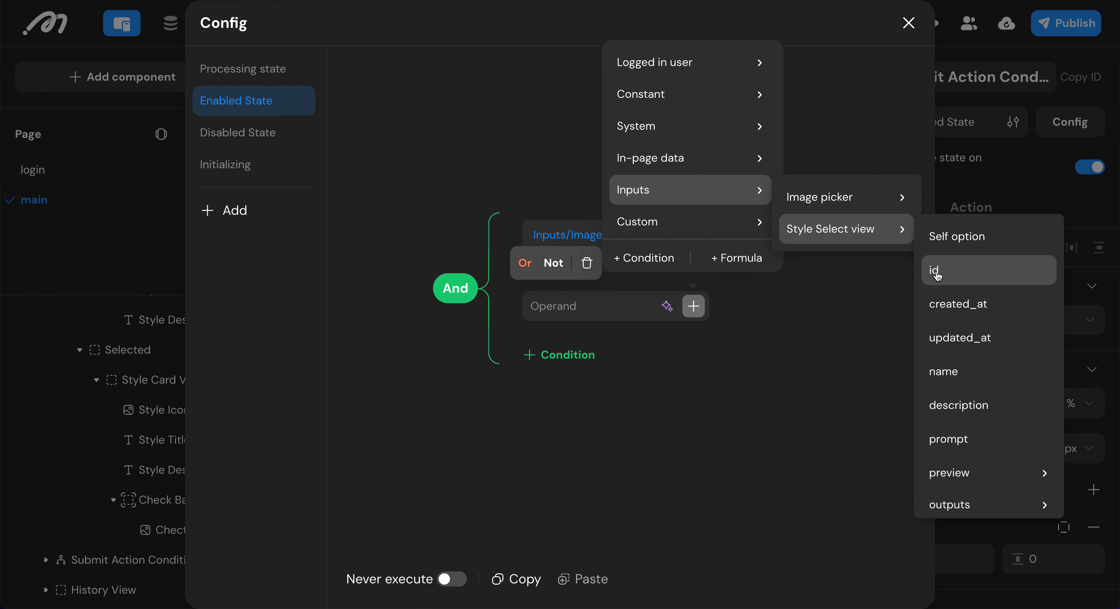
left_click(952, 270)
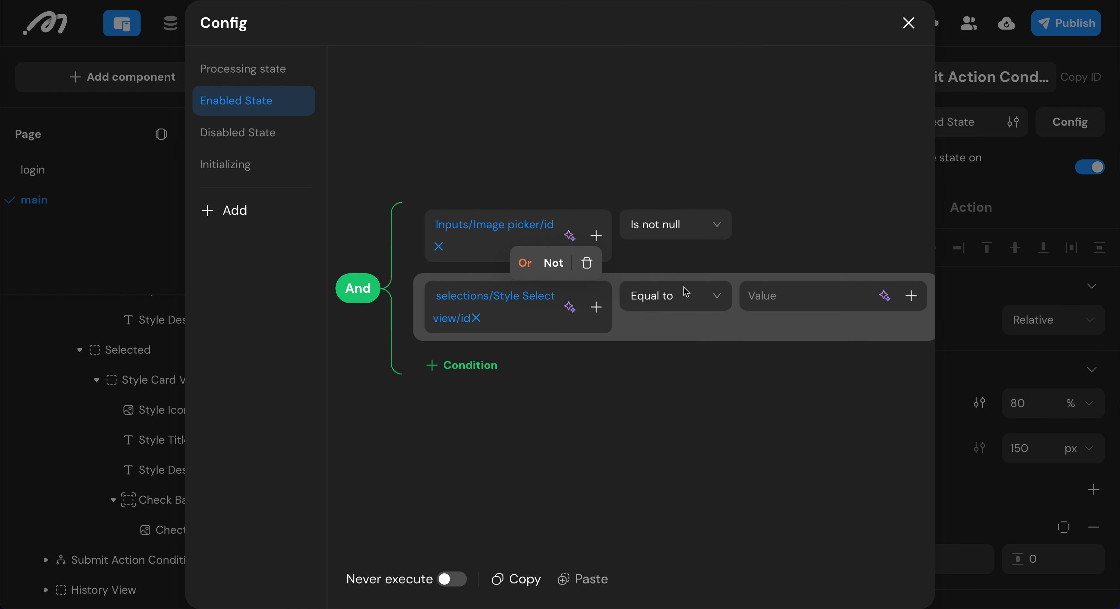
left_click(676, 294)
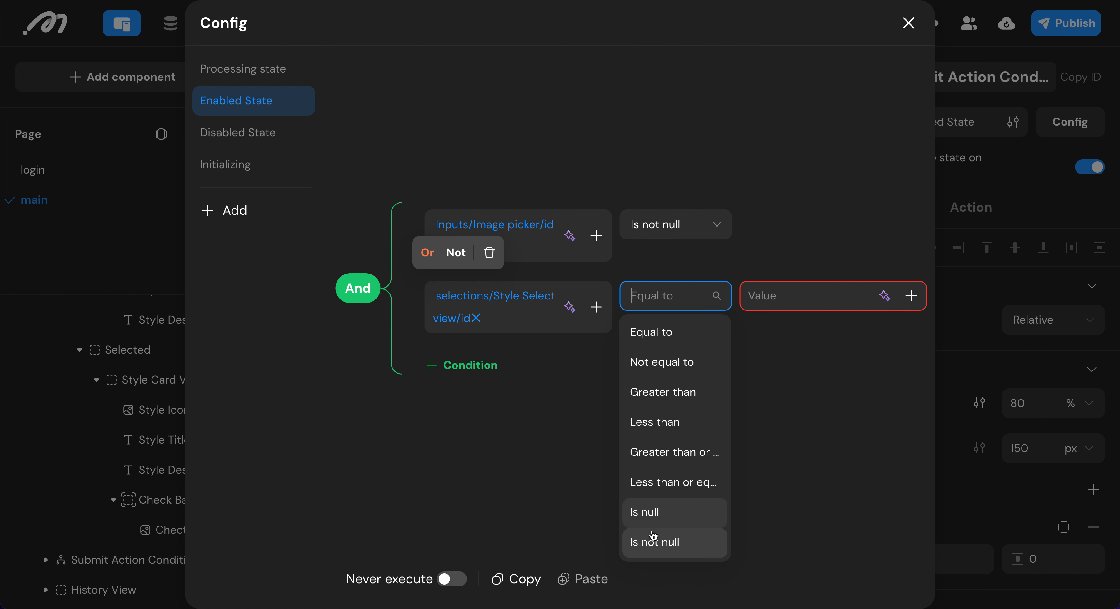
left_click(649, 541)
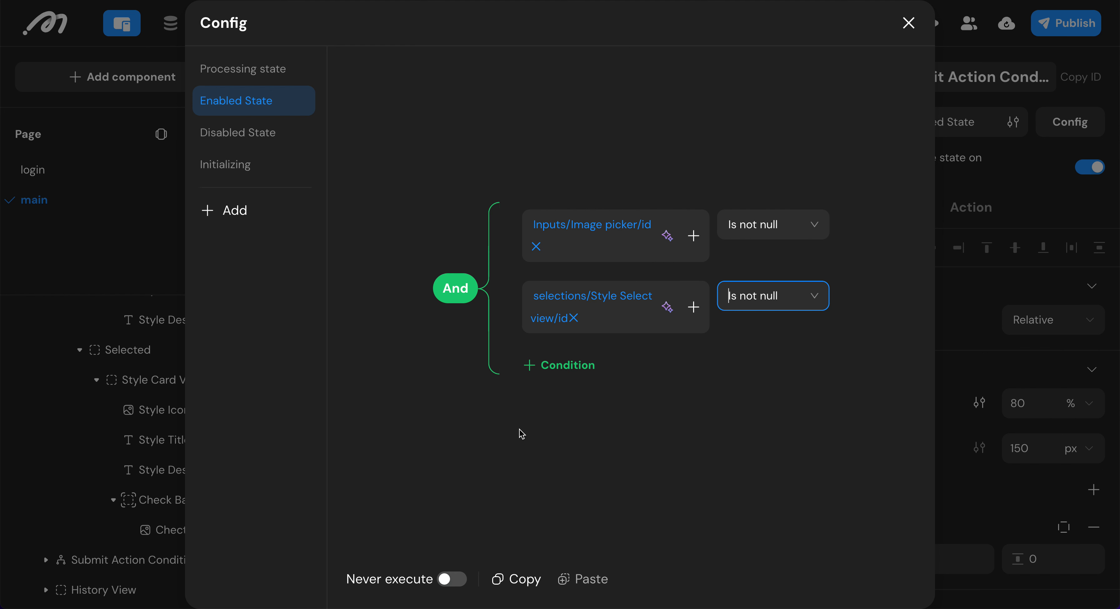
- Add a third Enabled State condition requiring the logged-in user's credit_balance to be greater than 0, and close the configuration
left_click(559, 366)
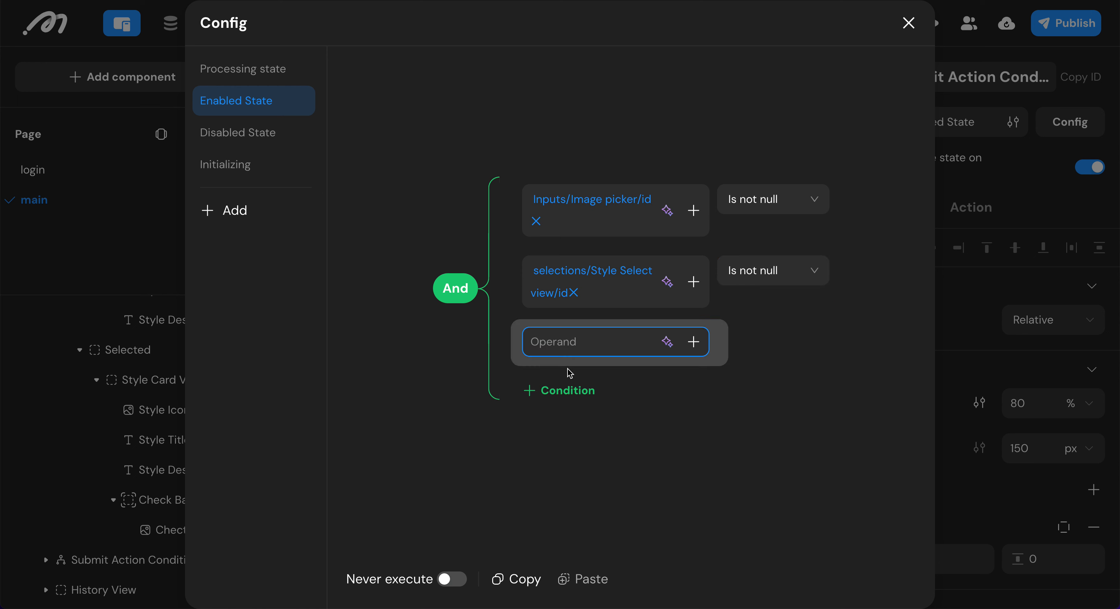
left_click(694, 342)
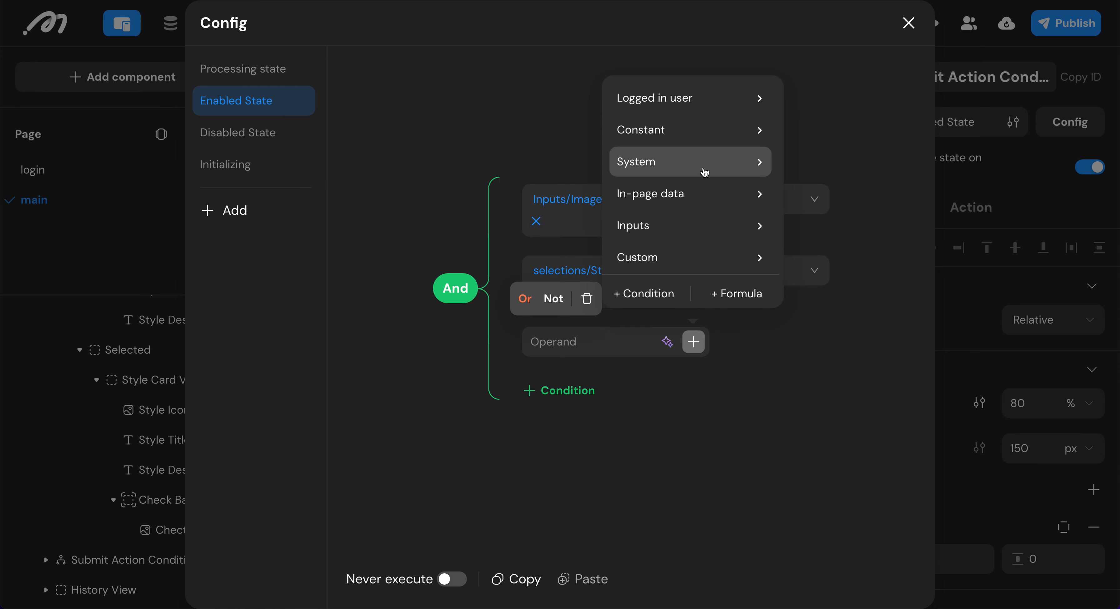
left_click(707, 108)
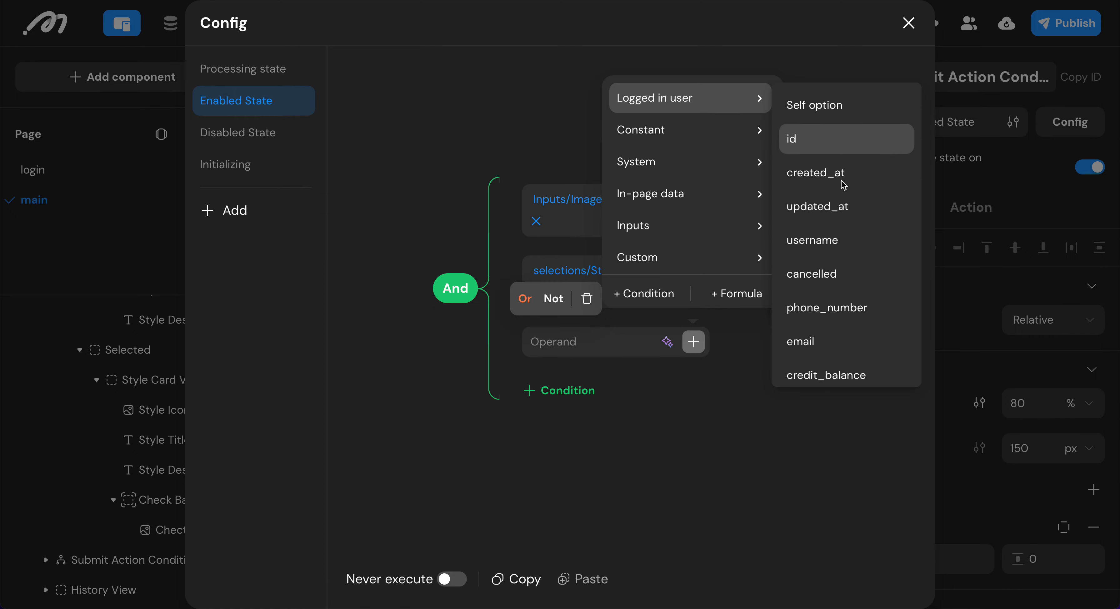
scroll(835, 261, "down", 3)
scroll(836, 284, "down", 1)
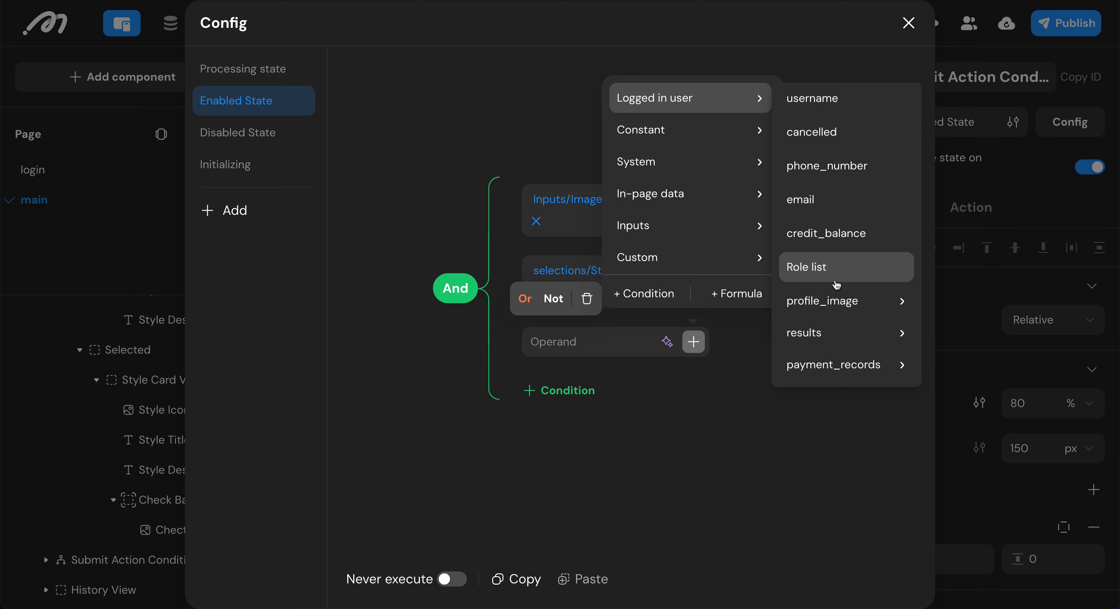
left_click(841, 243)
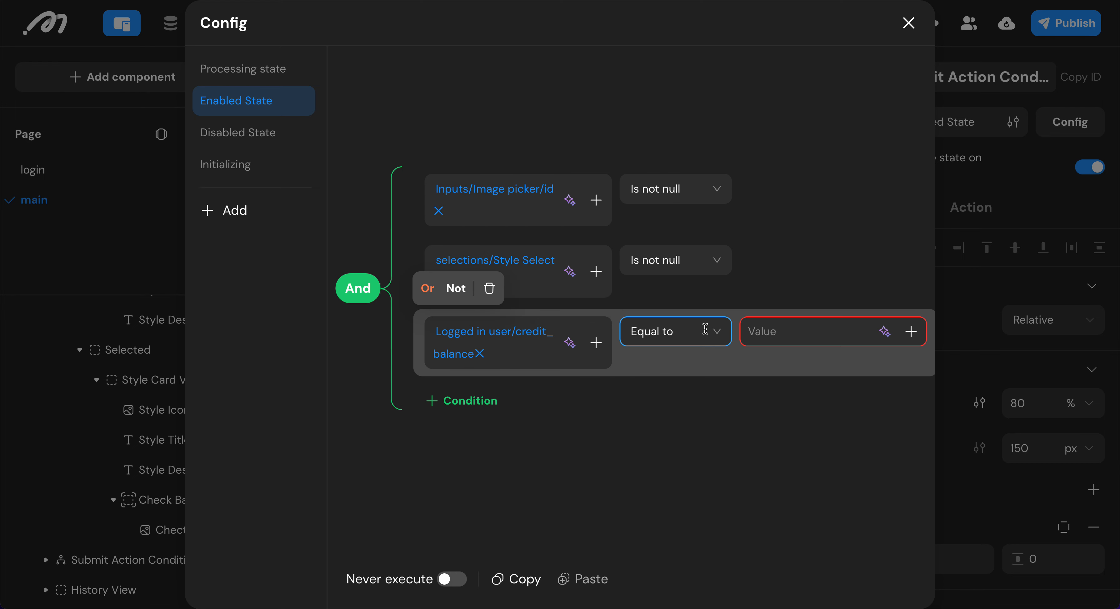
left_click(695, 332)
key("Return")
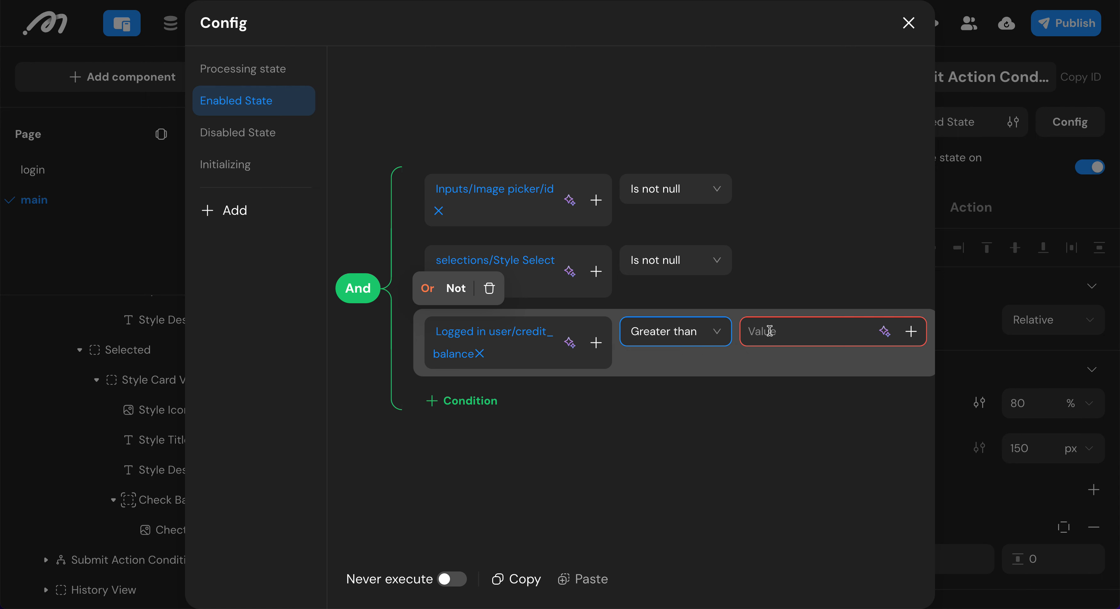
type("0")
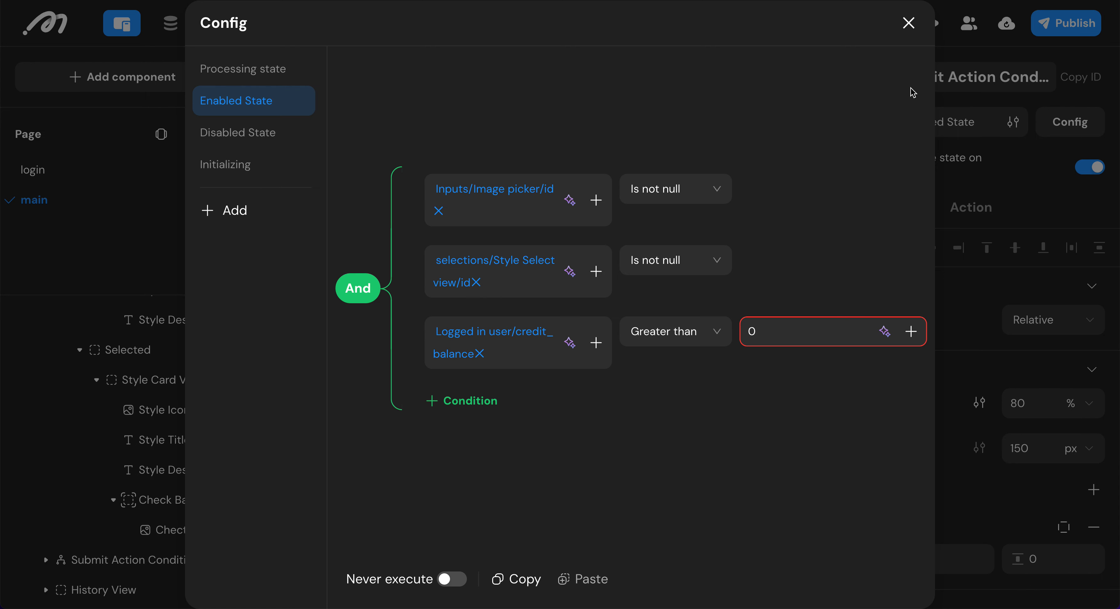
left_click(908, 24)
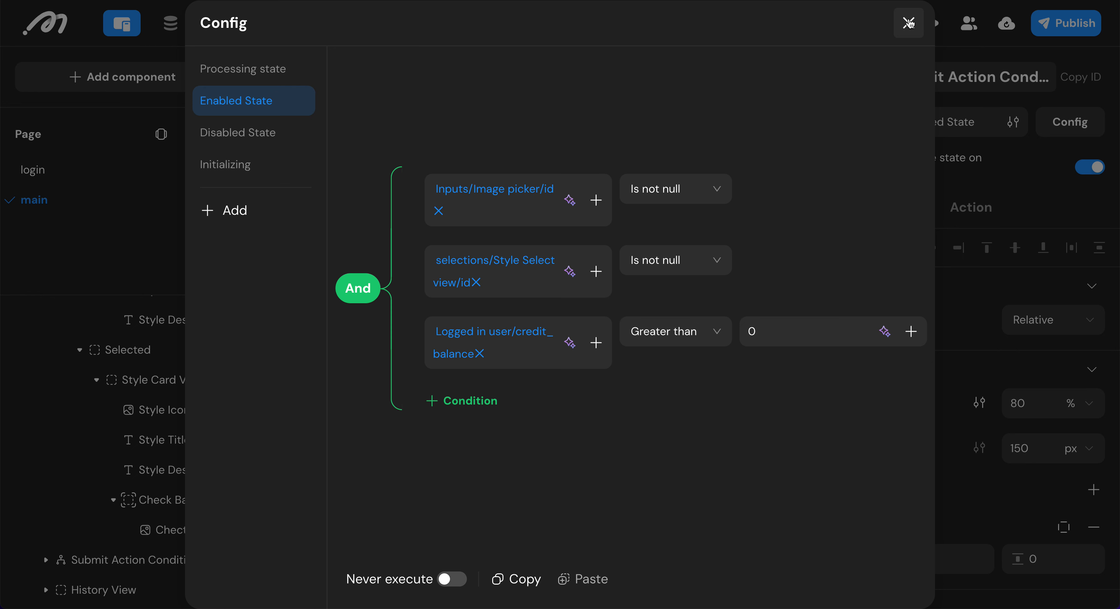
left_click(908, 24)
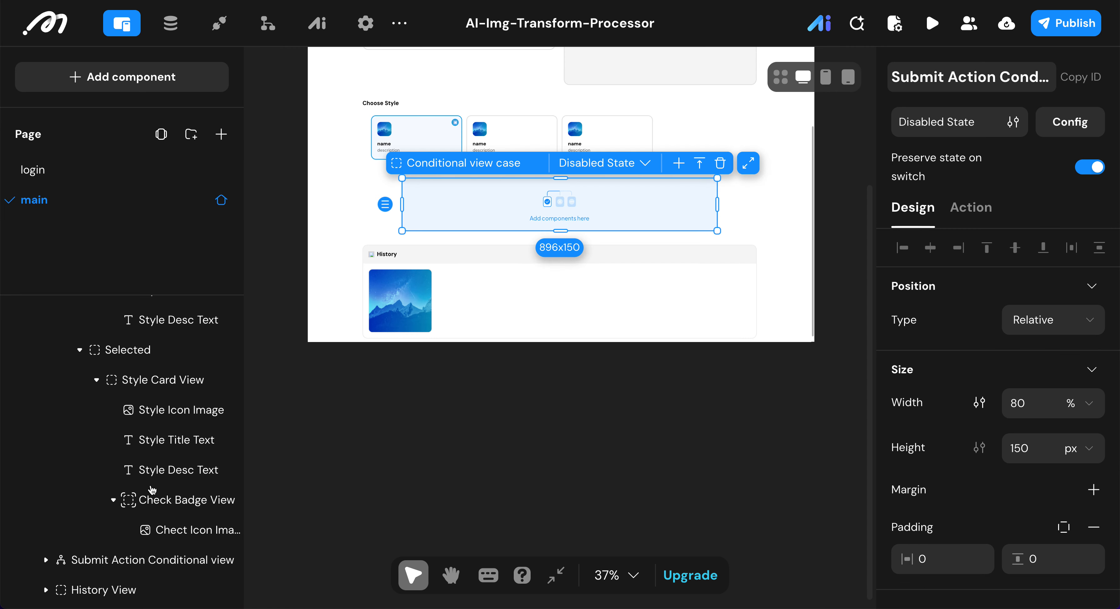
- Set the width of the Processing, Enabled and Disabled states of the Submit Action Conditional view to fit
left_click(45, 559)
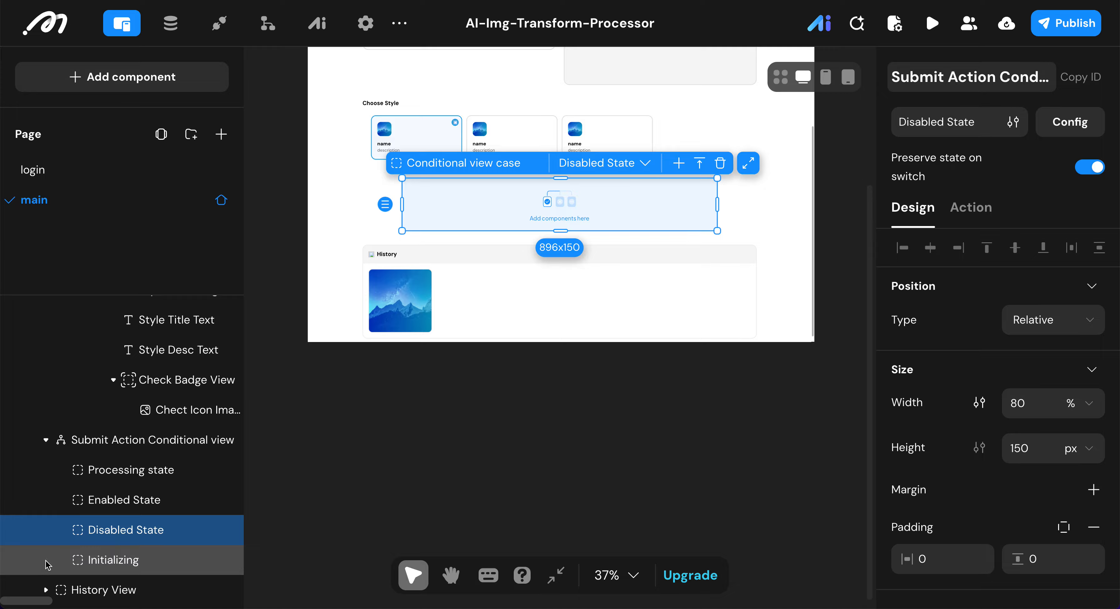
left_click(131, 472)
left_click(136, 531, "shift")
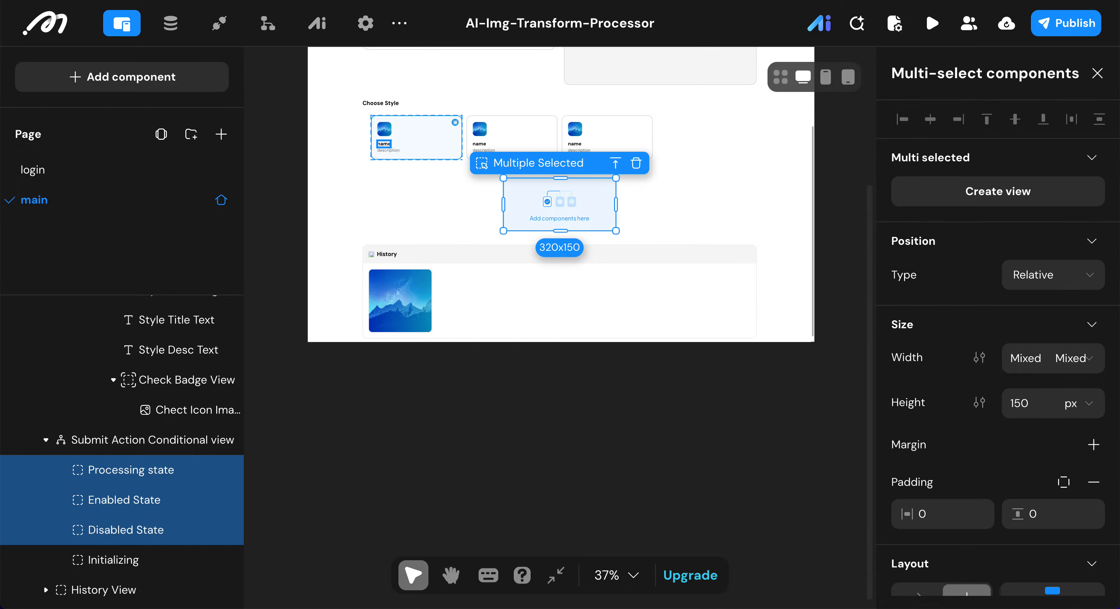
left_click(1077, 357)
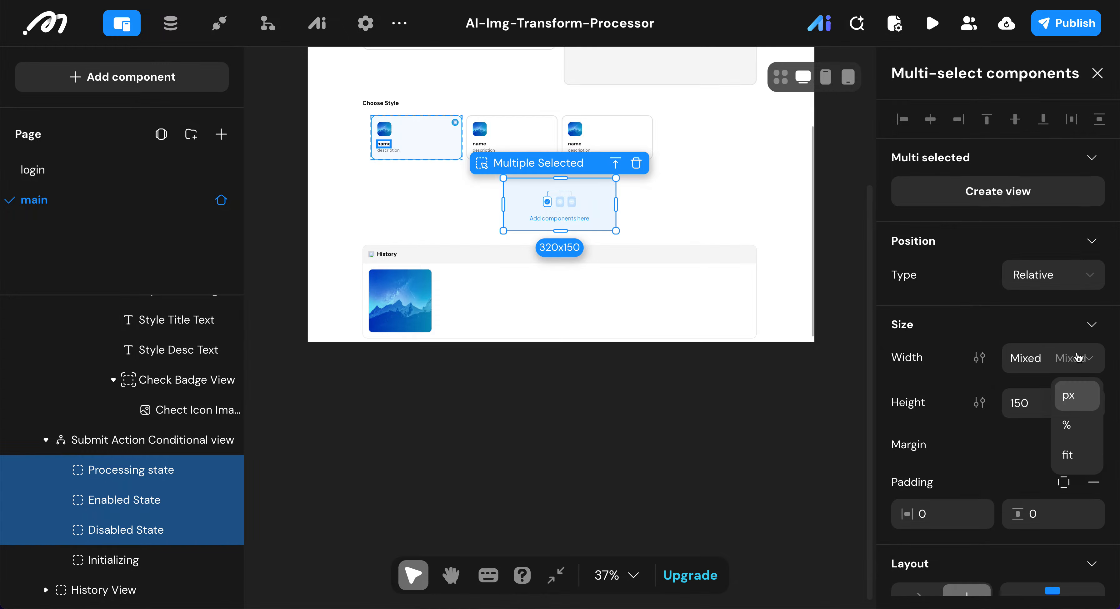
left_click(1069, 455)
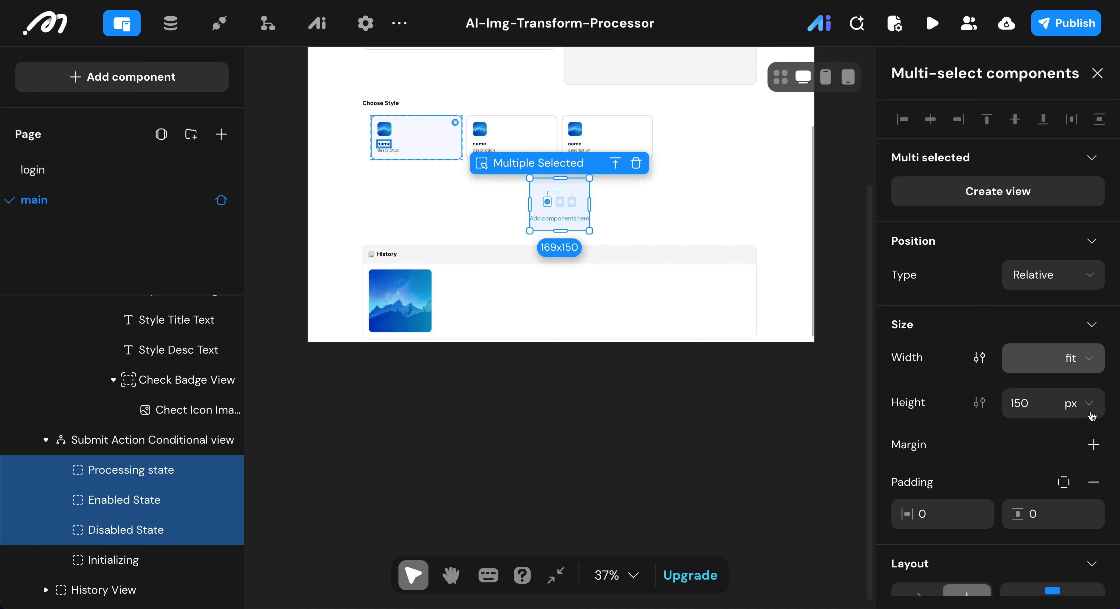
- Set the three selected submit states' height to 48 px and their horizontal padding to 16
left_click(1034, 396)
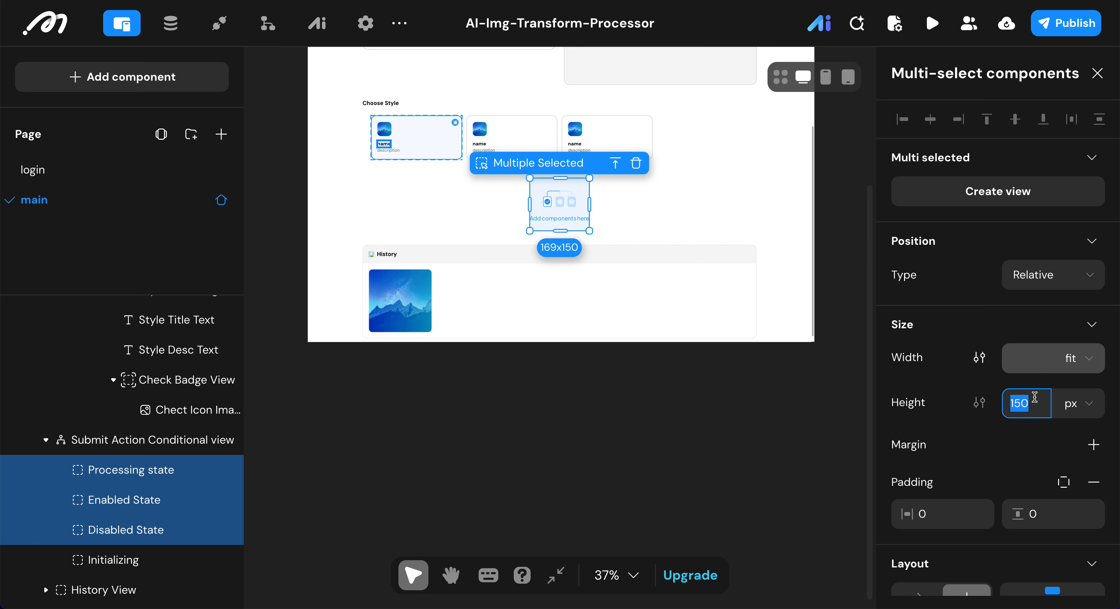
type("48")
key("Return")
left_click(938, 515)
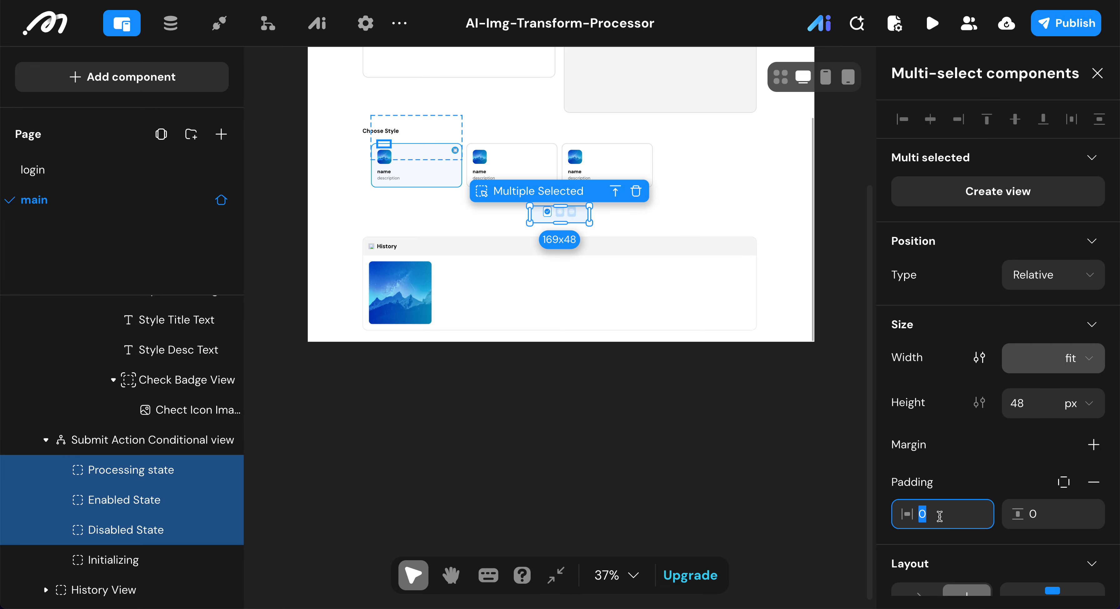
type("16")
- Set the vertical padding of the three selected states to 24
left_click(1057, 516)
type("24")
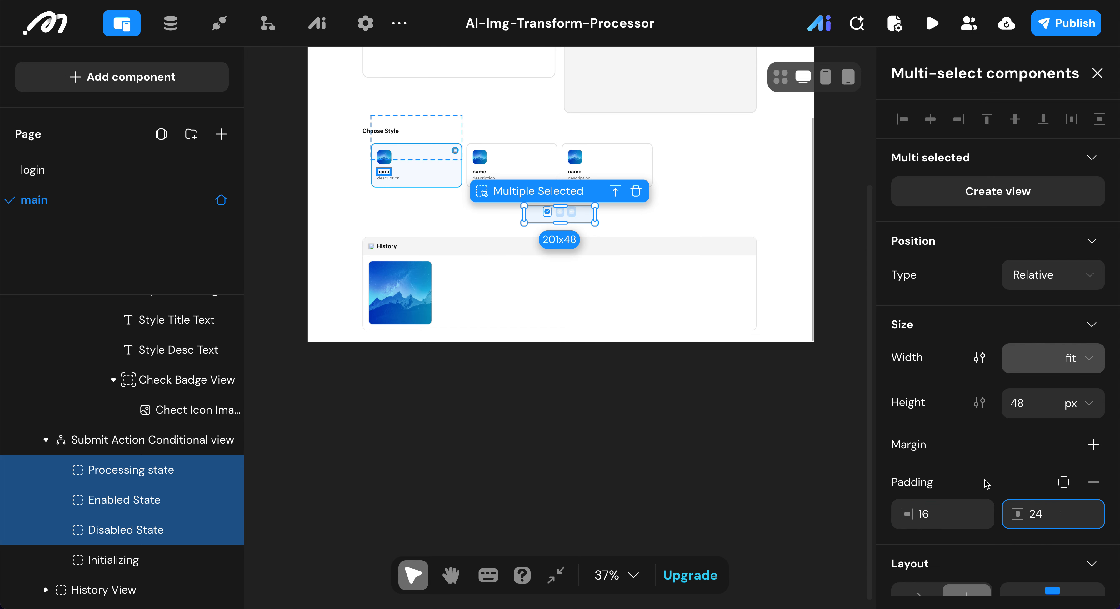
key("Return")
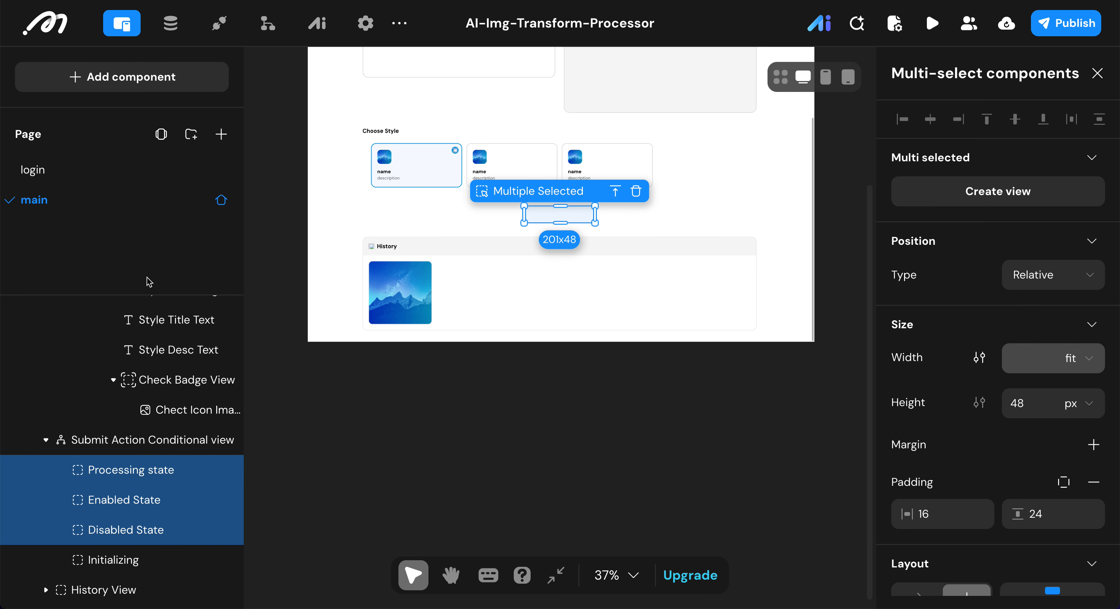
- Set the vertical padding of the Processing, Enabled and Disabled states to 0
left_click(1046, 517)
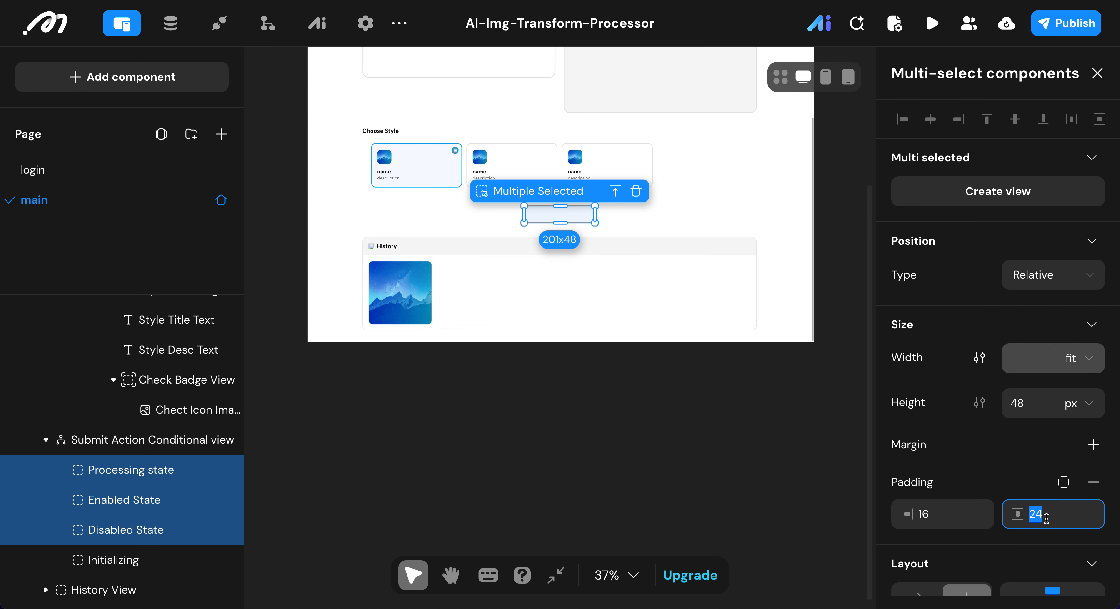
type("0")
left_click(982, 481)
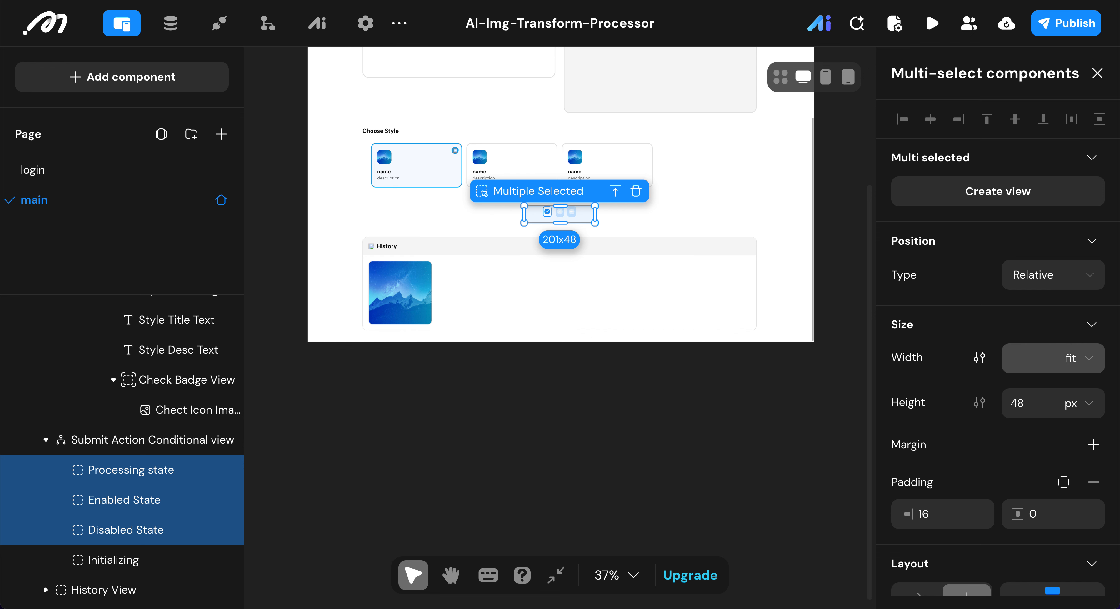
- Switch the three selected states to a horizontal layout with a gap of 8
scroll(941, 426, "down", 4)
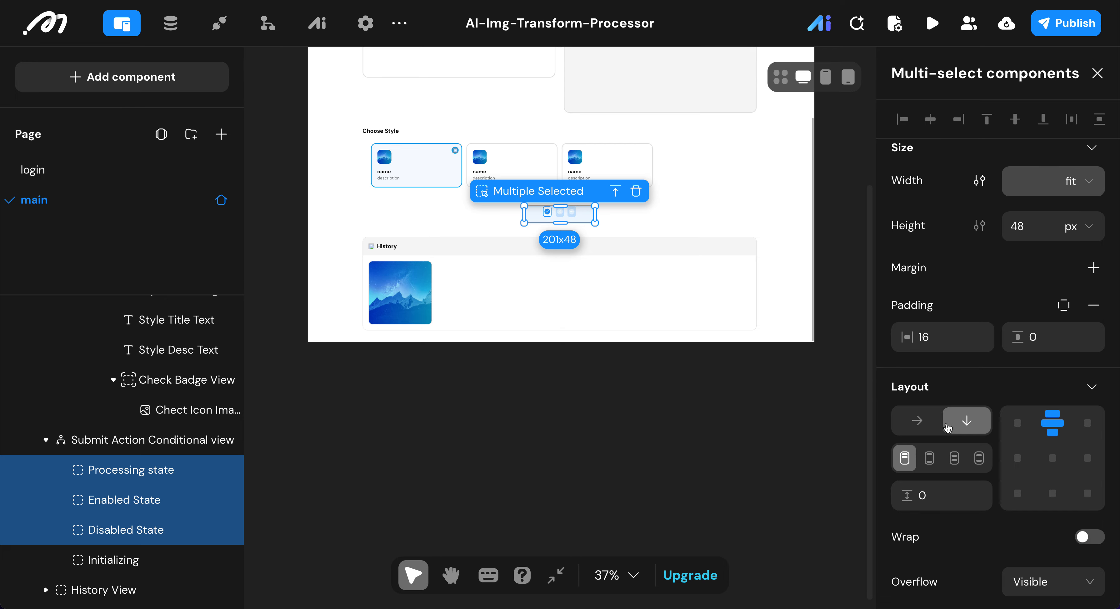
left_click(917, 420)
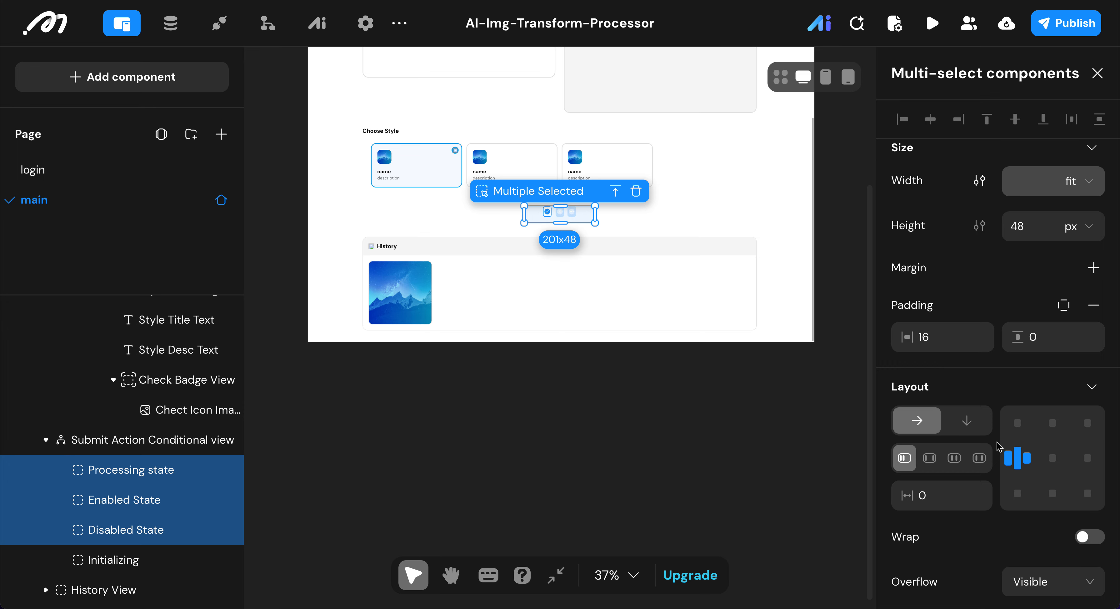
left_click(947, 482)
key("BackSpace")
type("8")
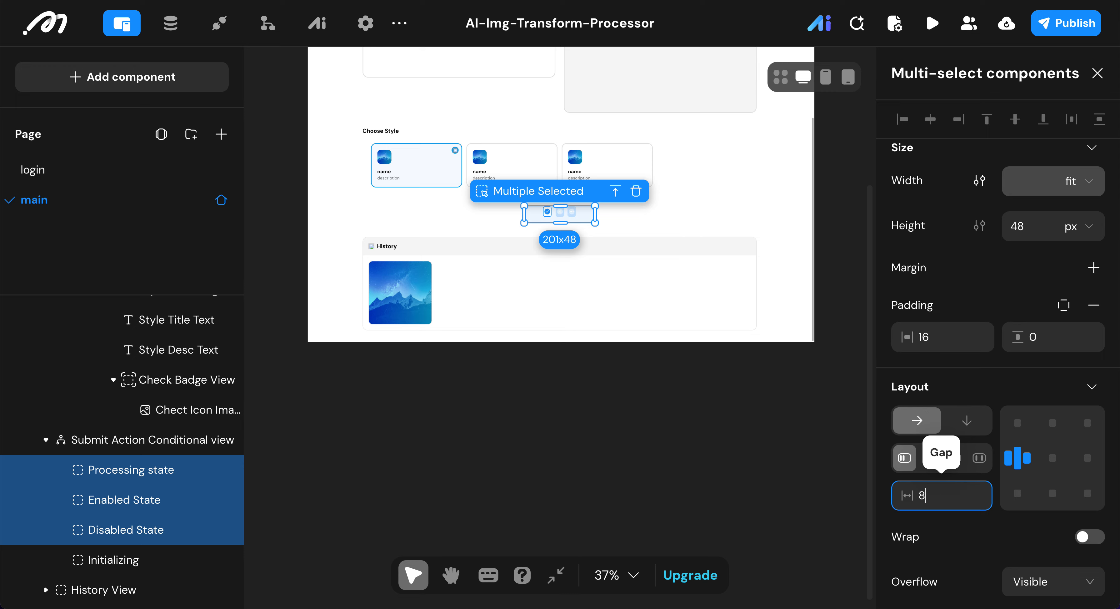
left_click(934, 546)
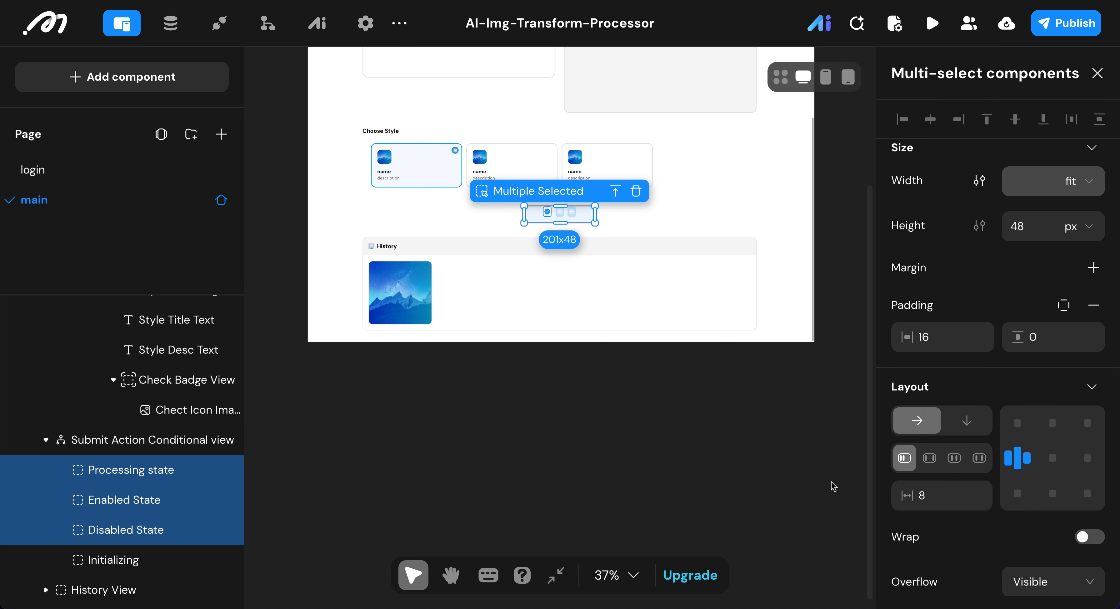
- Give the three selected states the Pointer cursor and a border radius of 14 px
scroll(909, 522, "down", 4)
scroll(908, 522, "down", 3)
left_click(1065, 360)
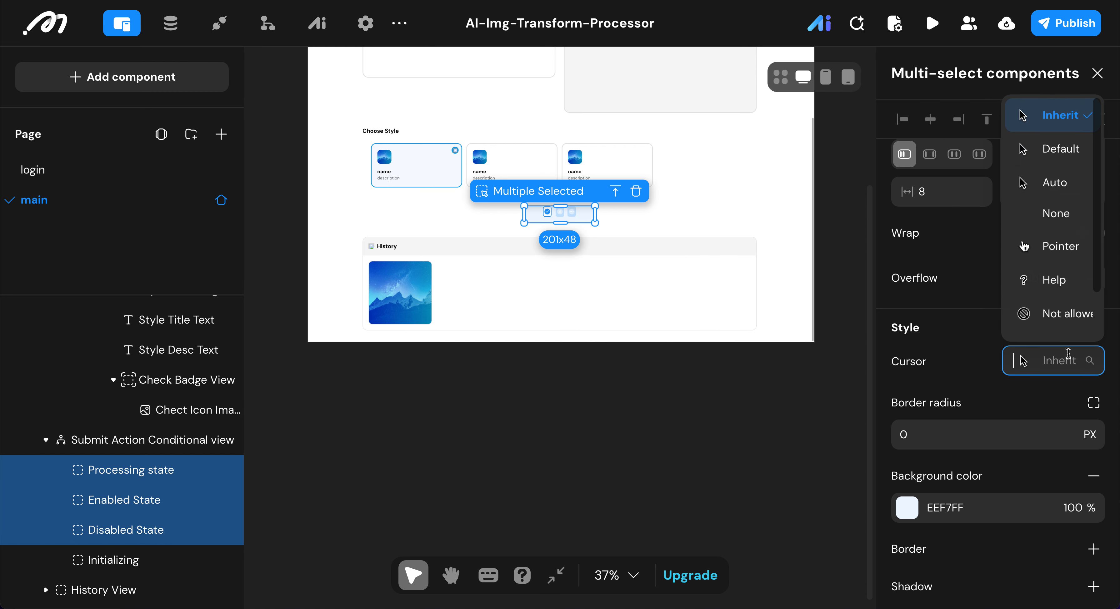
left_click(1054, 251)
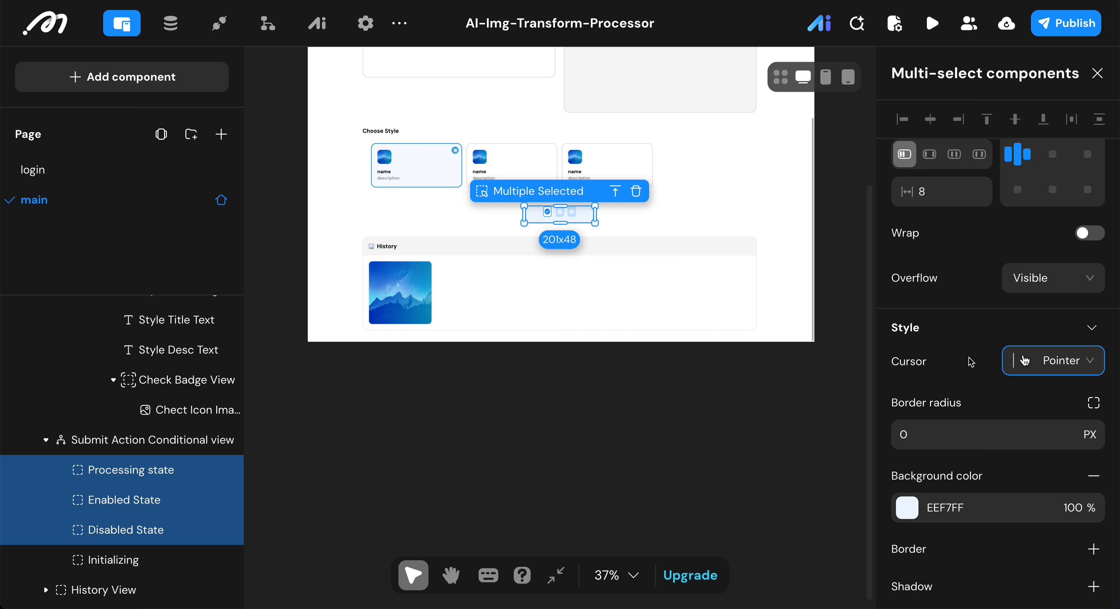
scroll(1027, 400, "down", 1)
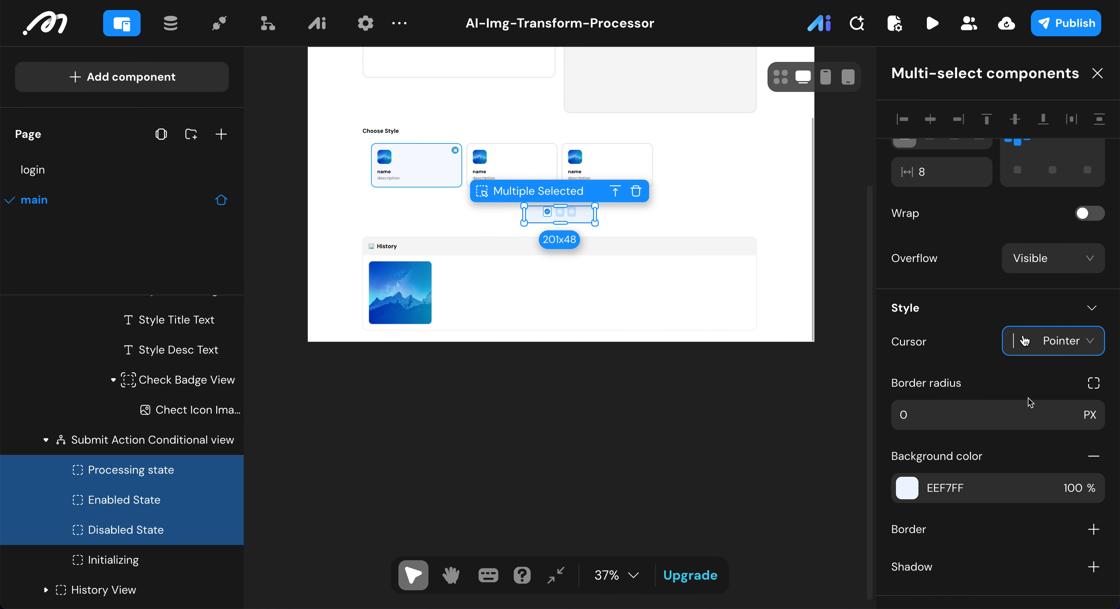
left_click(990, 414)
type("14")
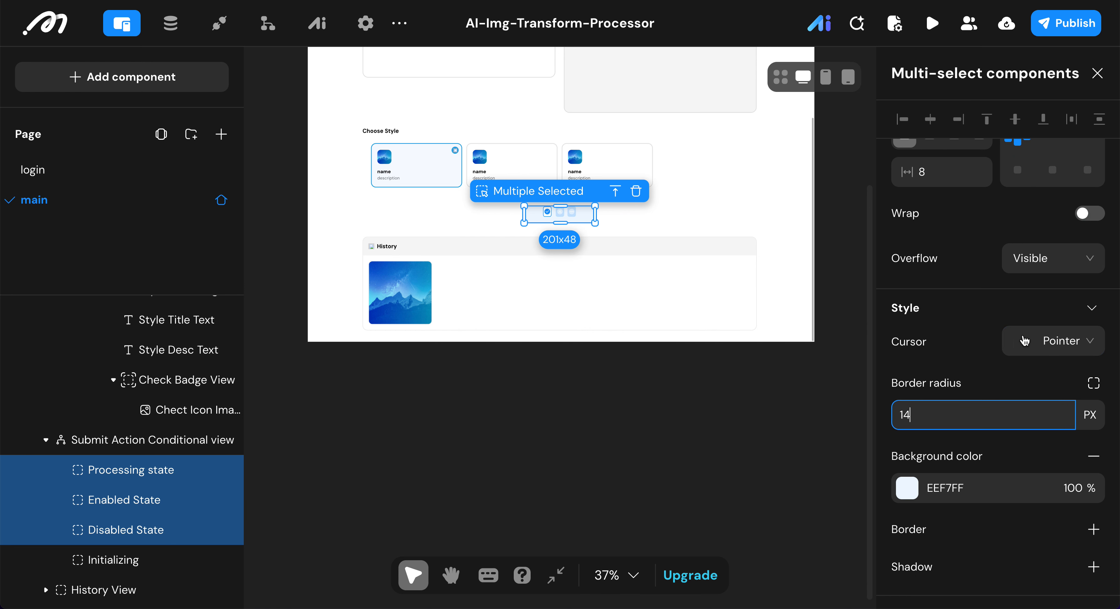
left_click(983, 374)
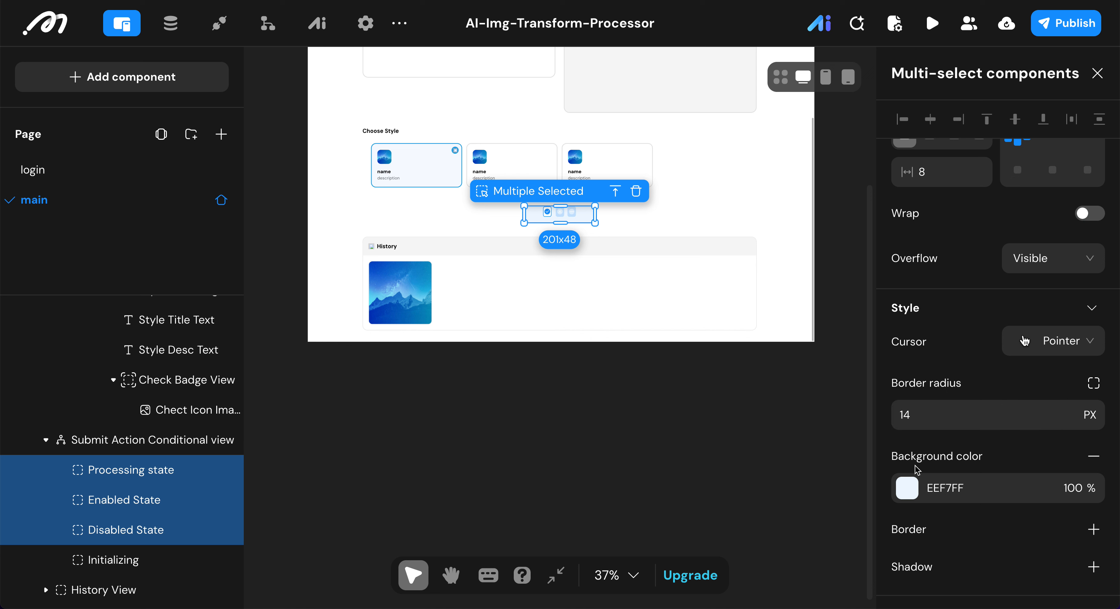
- Change the background color of the three selected states to the preset blue 0EA5E9
left_click(907, 487)
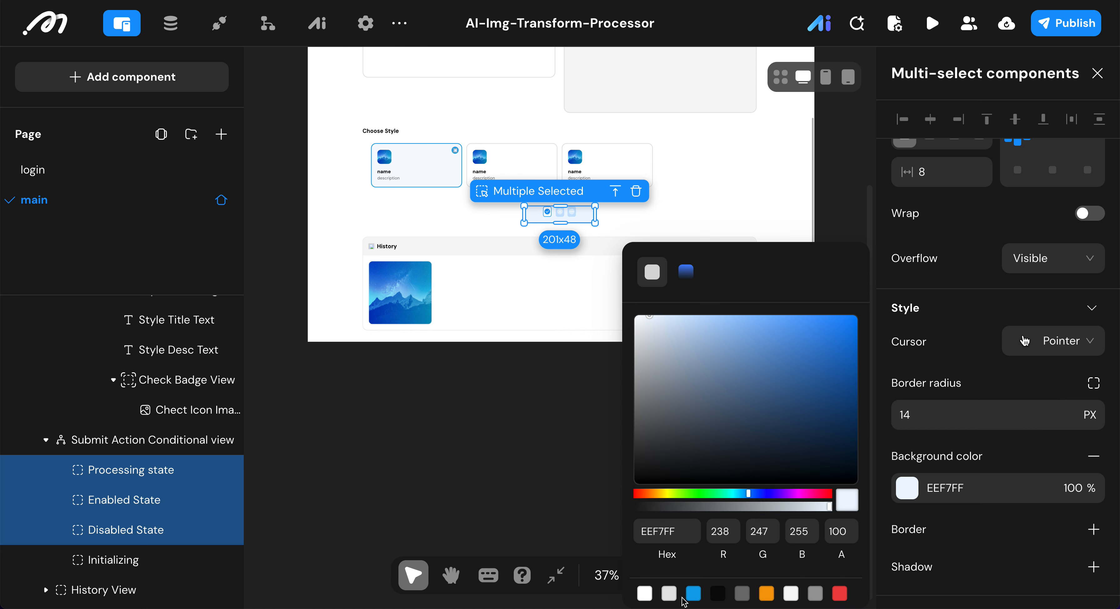
left_click(694, 593)
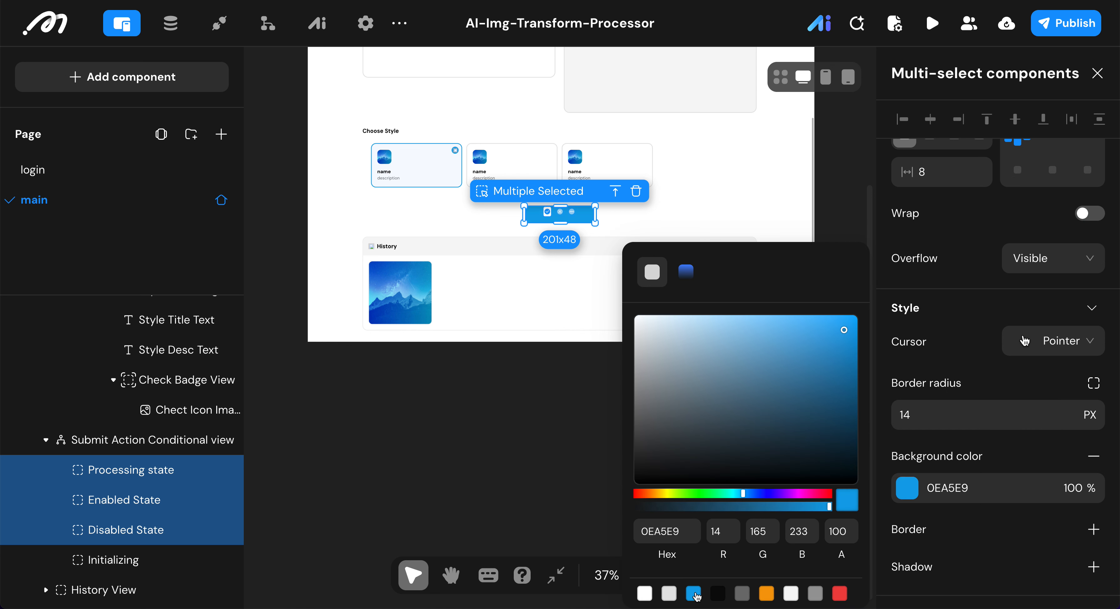
left_click(946, 372)
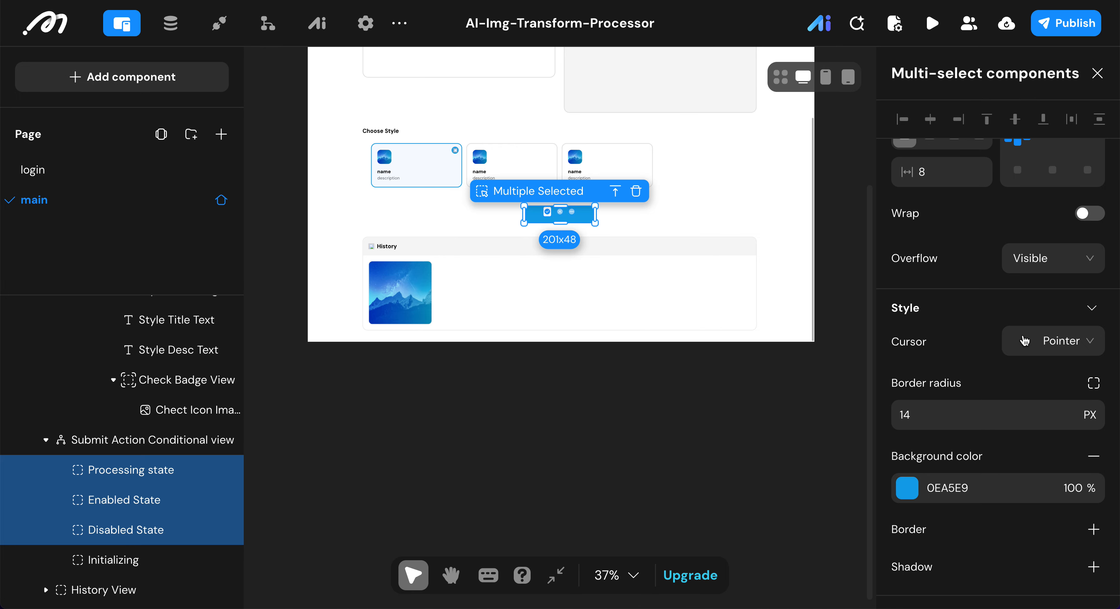
- Set the background color opacity of the Processing state alone to 50%
left_click(186, 473)
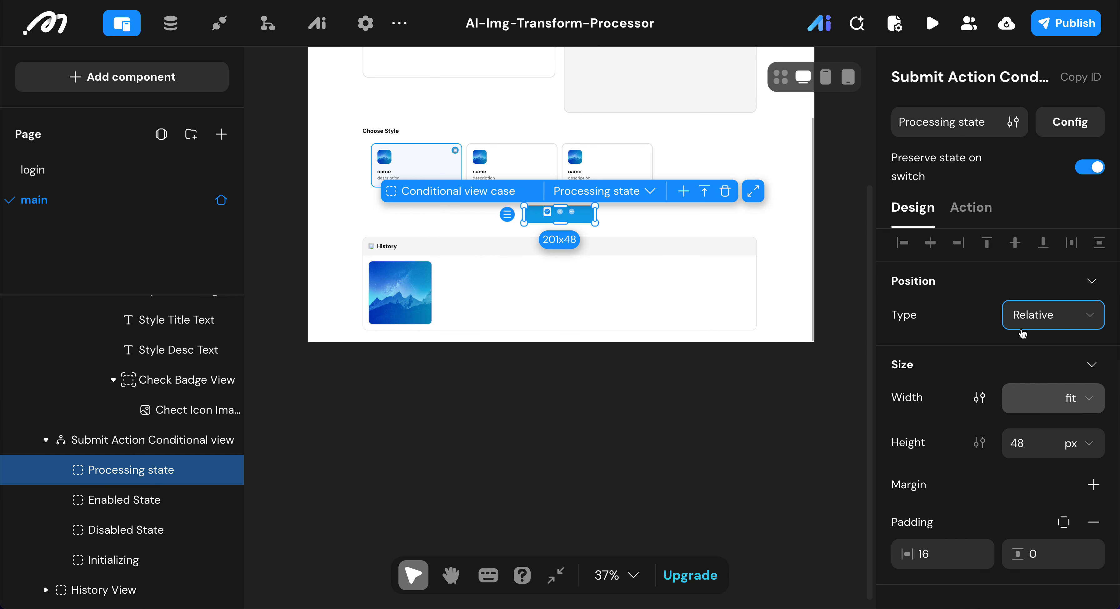
scroll(1025, 324, "down", 2)
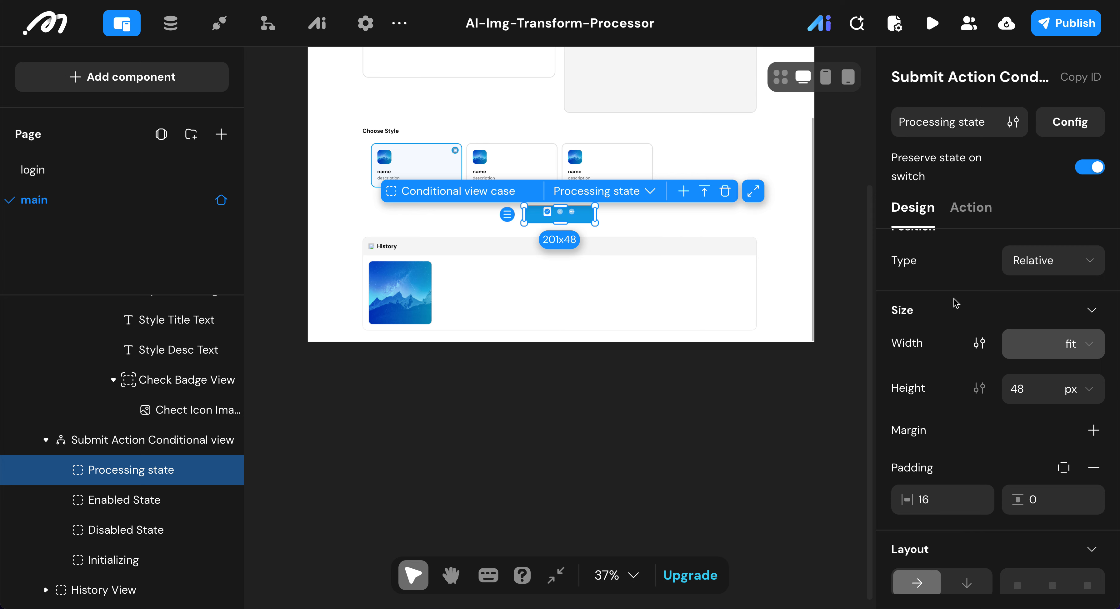
scroll(956, 303, "down", 5)
scroll(960, 303, "up", 4)
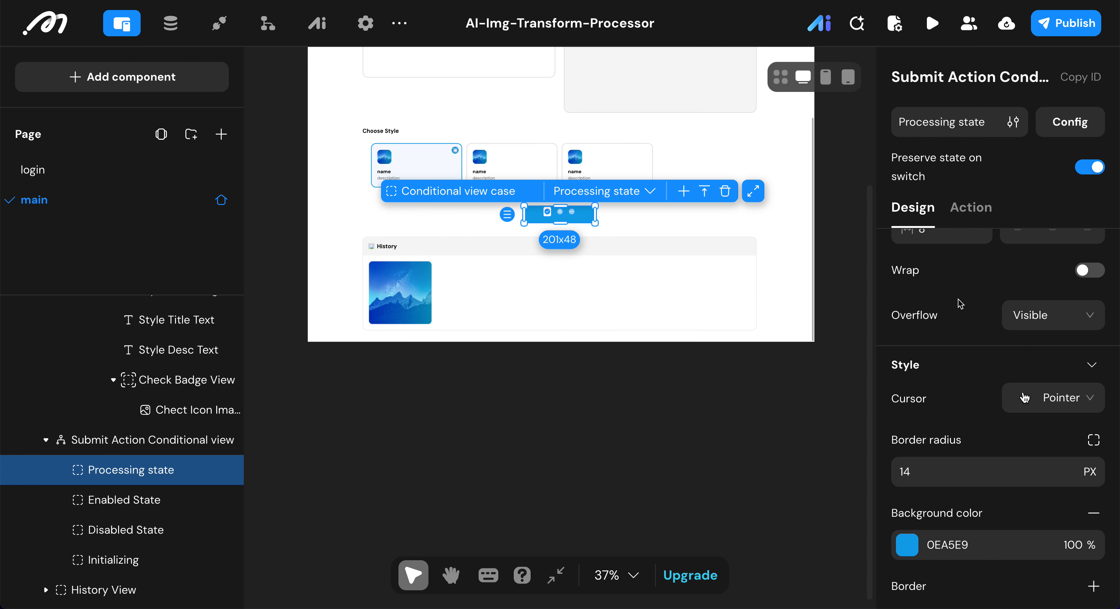
scroll(960, 303, "down", 4)
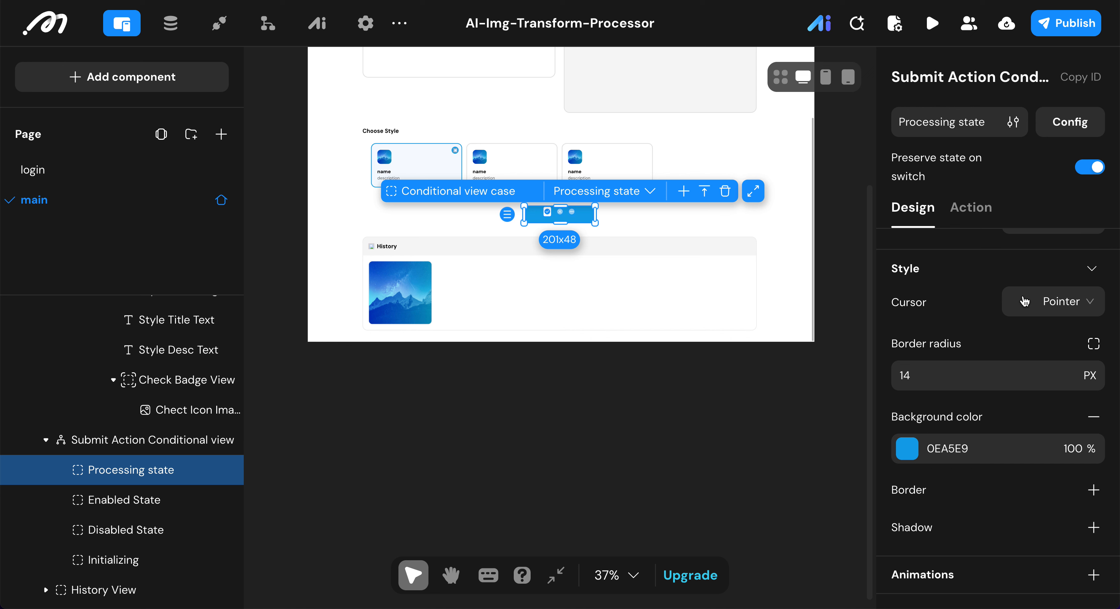
left_click(966, 439)
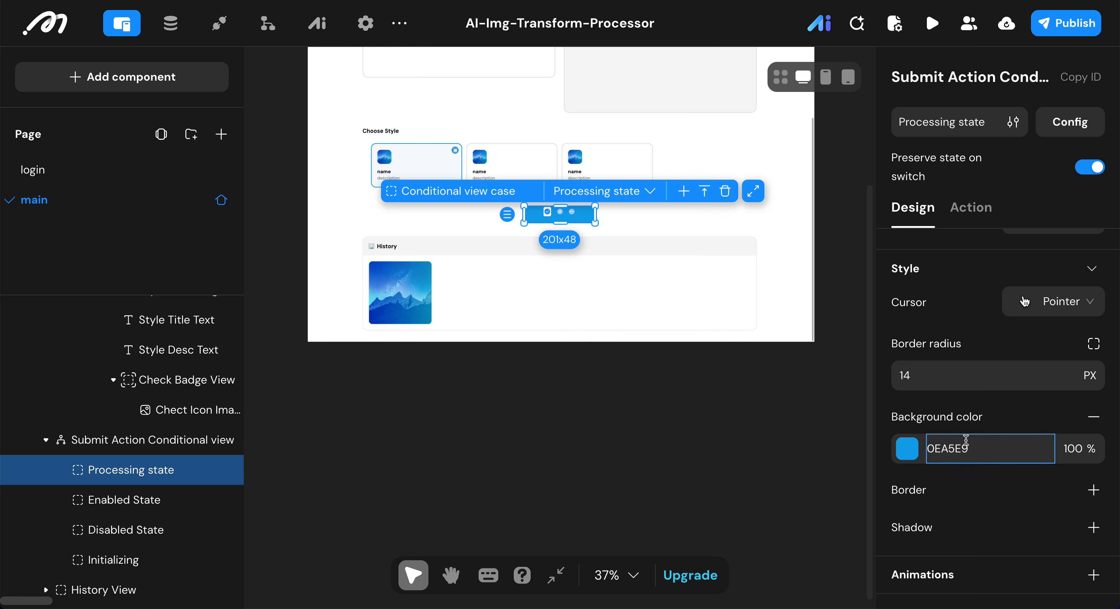
left_click(1080, 449)
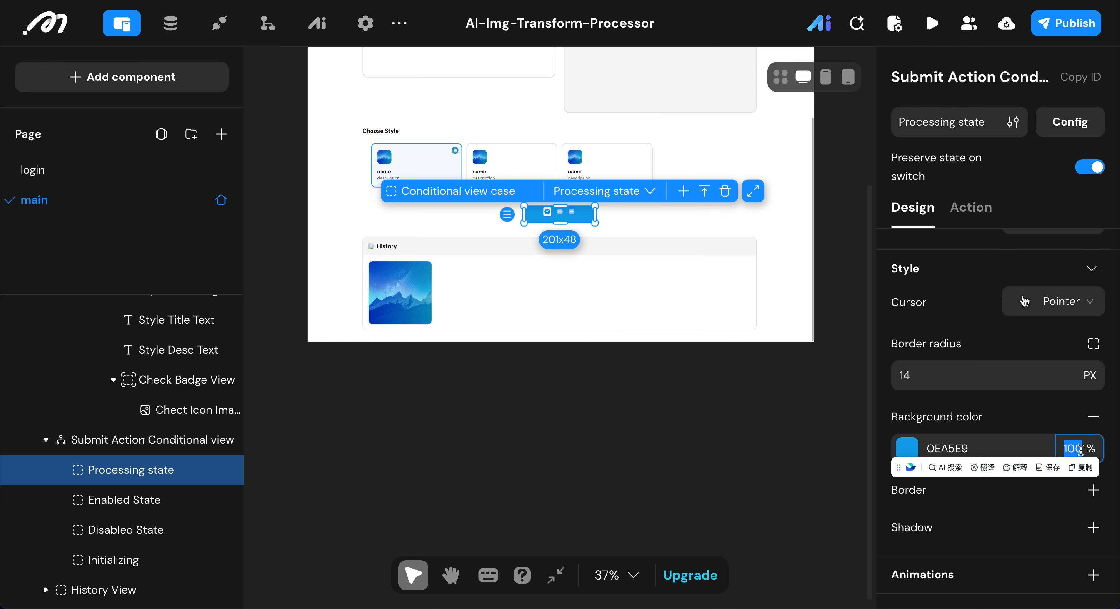
type("50")
key("Return")
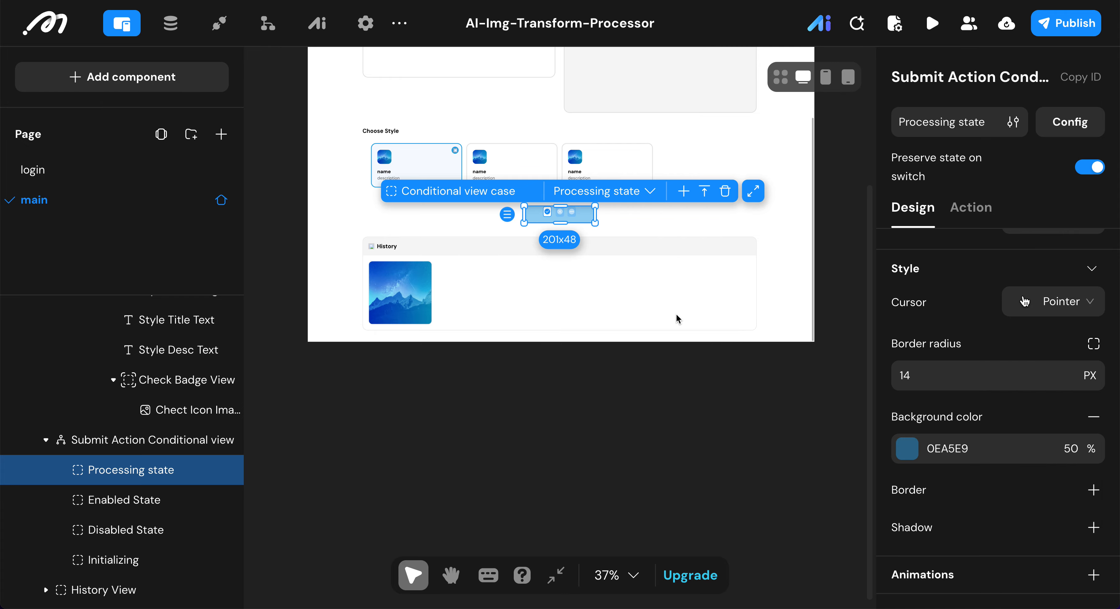
- Add an image component and a text component inside the Processing state
scroll(625, 208, "up", 5)
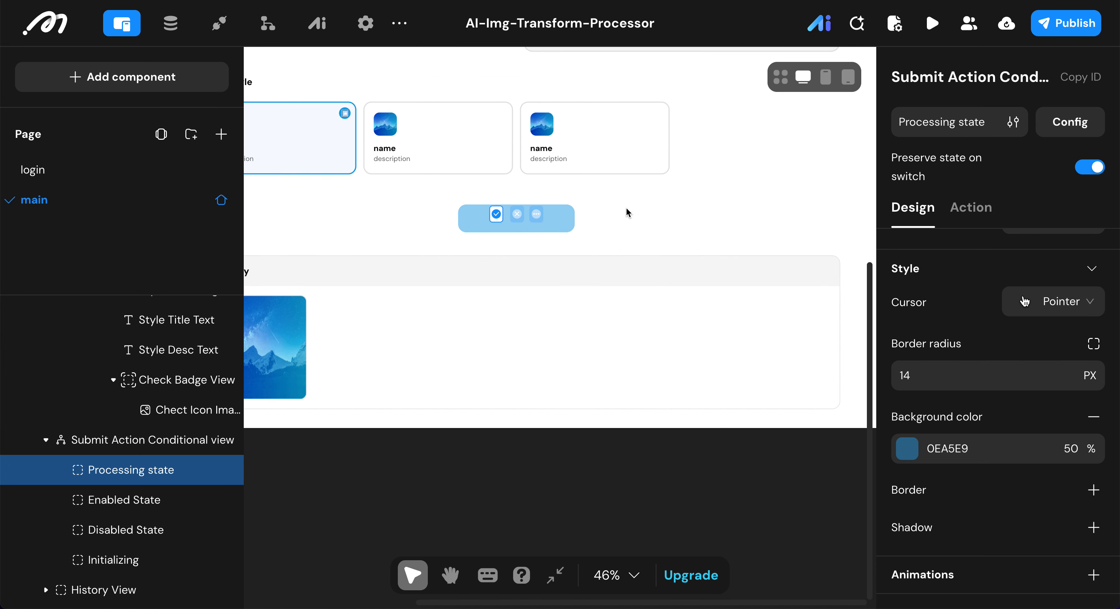
scroll(626, 208, "up", 5)
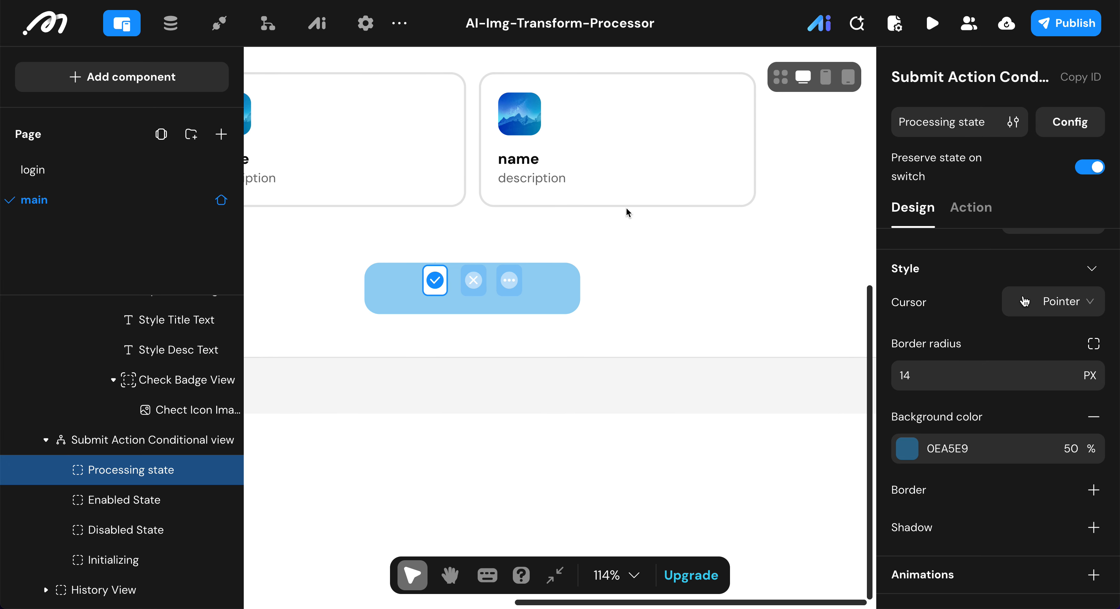
left_click(145, 73)
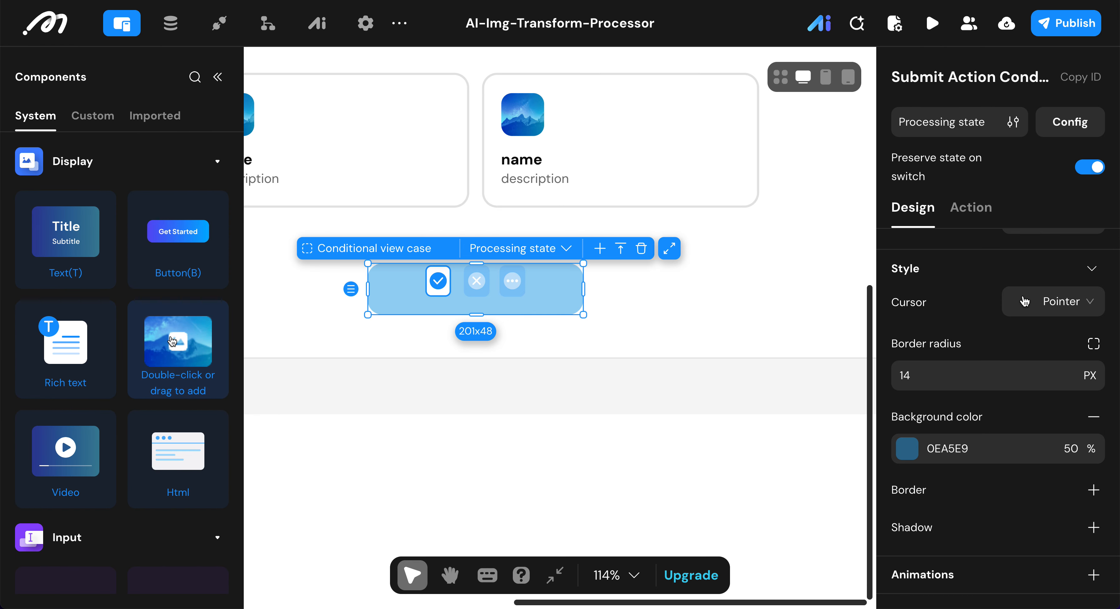
double_click(172, 341)
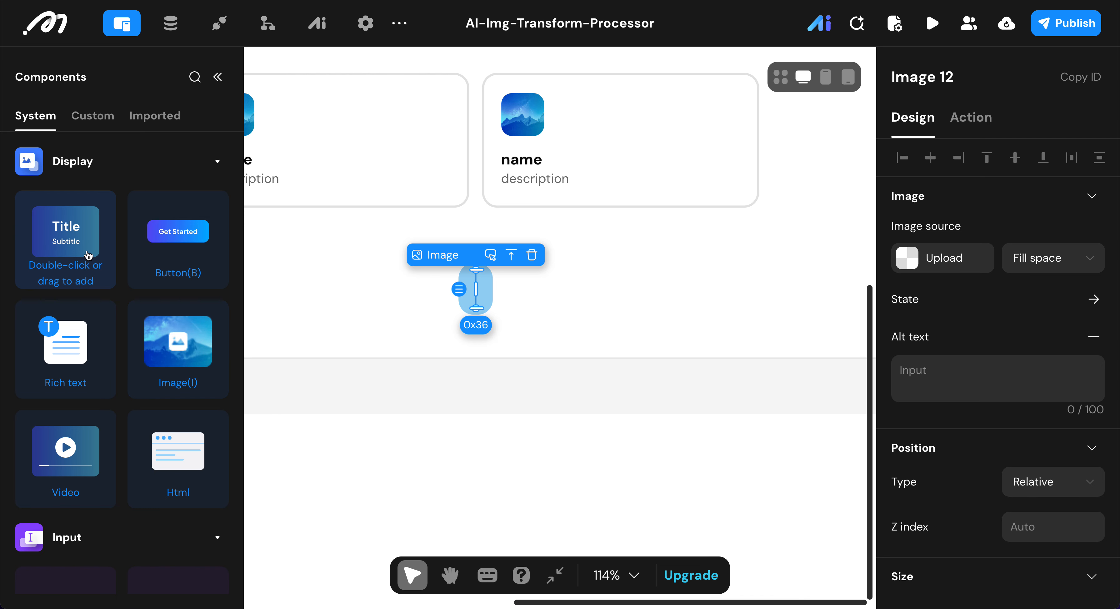
double_click(65, 238)
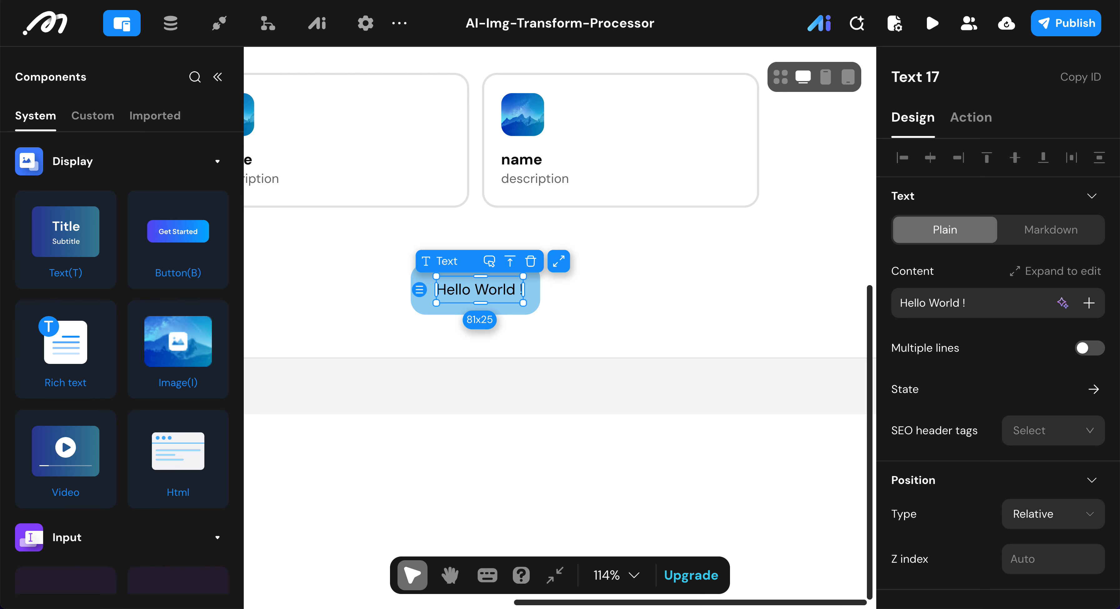
left_click(220, 78)
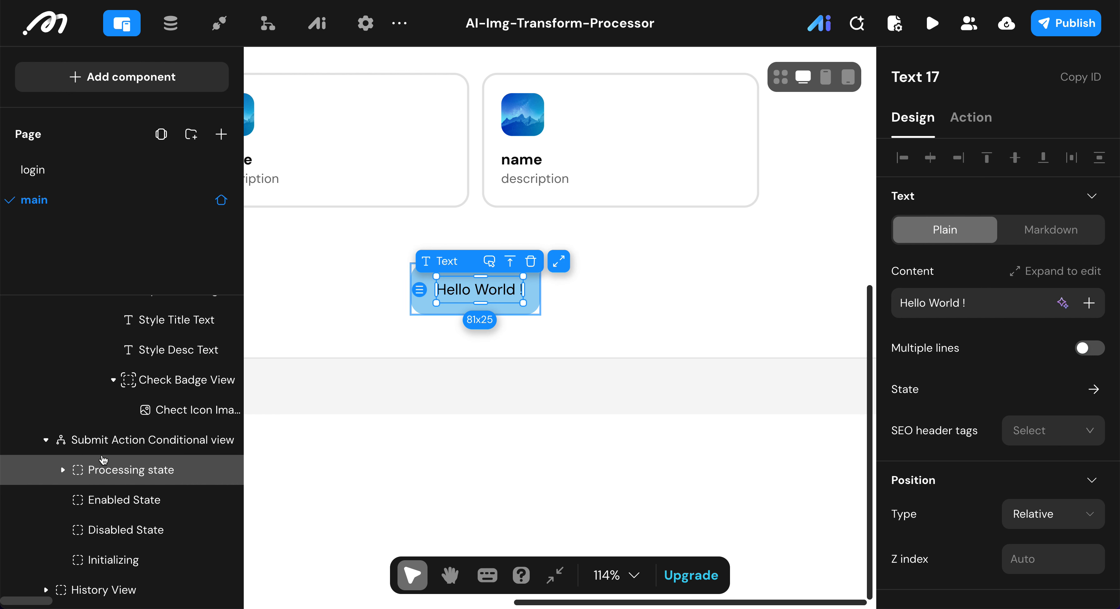
- Rename the new image inside the Processing state as Button Icon Image
left_click(62, 469)
left_click(131, 501)
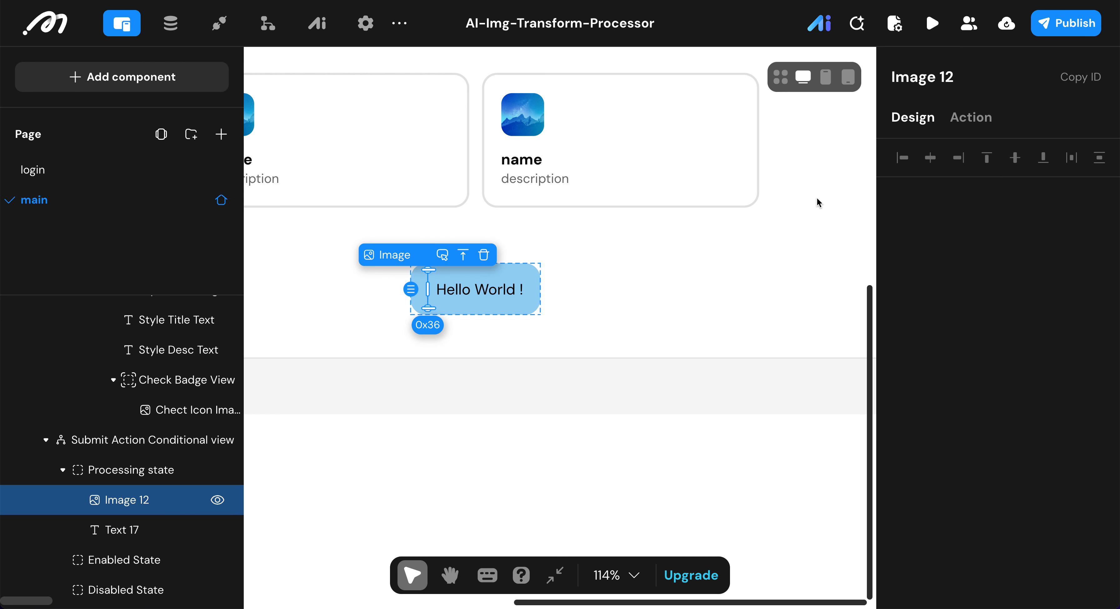
key("BackSpace")
key("BackSpace")
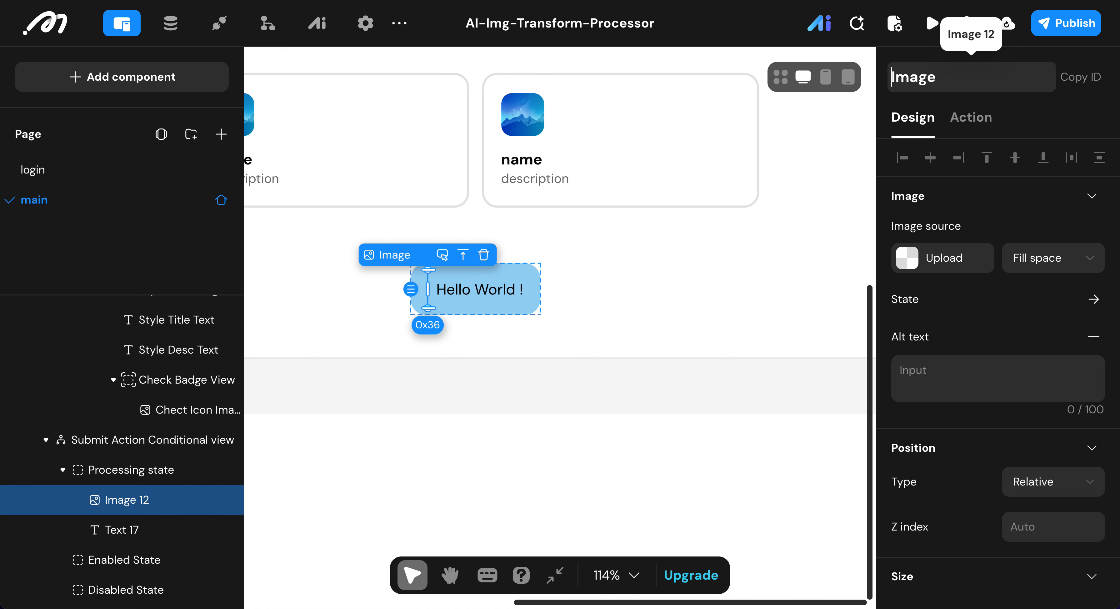
type("Butt")
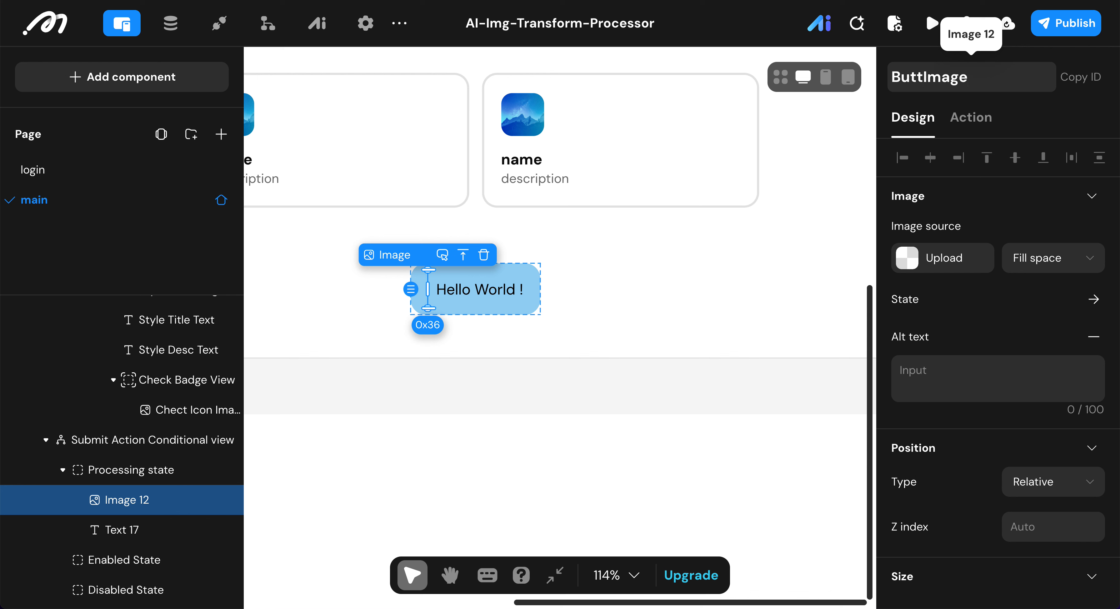
type("on Icon")
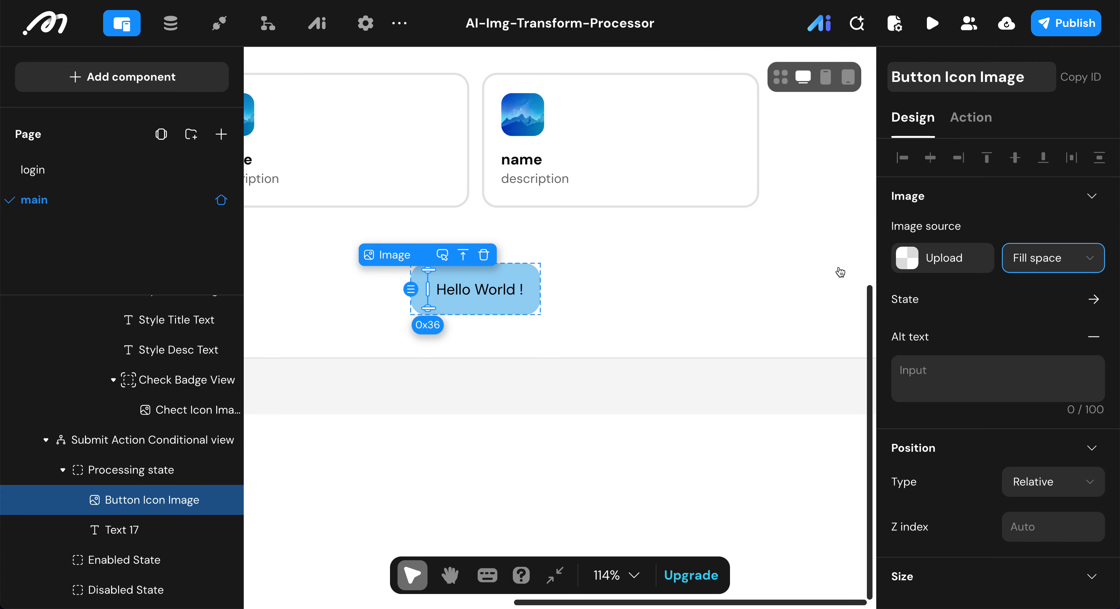
- Upload process.svg from the StyleAI folder as the image source of the Processing state's Button Icon Image
left_click(940, 257)
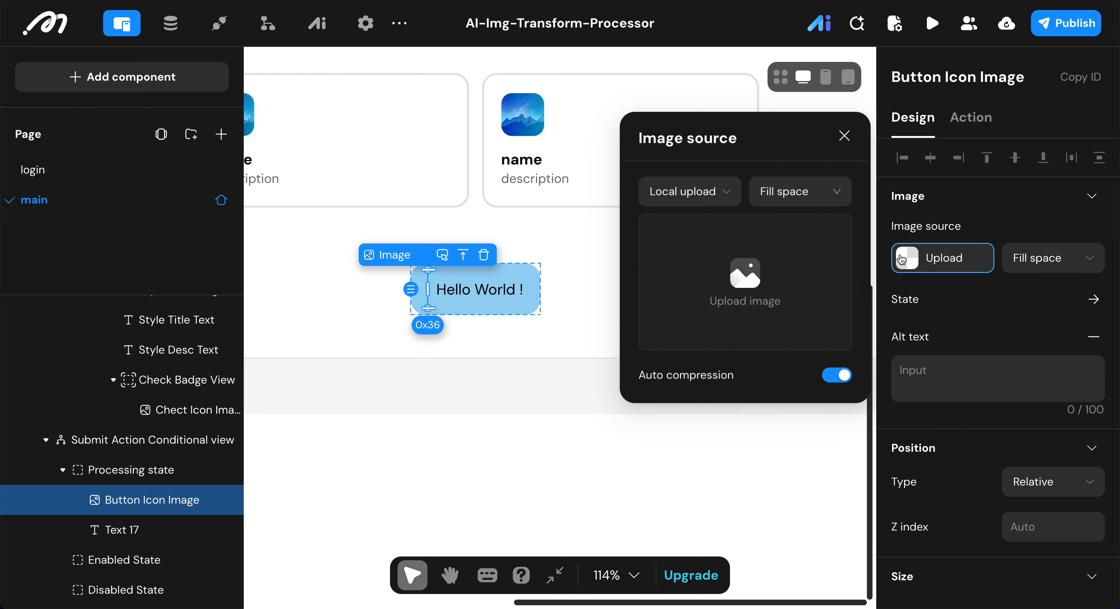
left_click(647, 243)
scroll(478, 283, "down", 5)
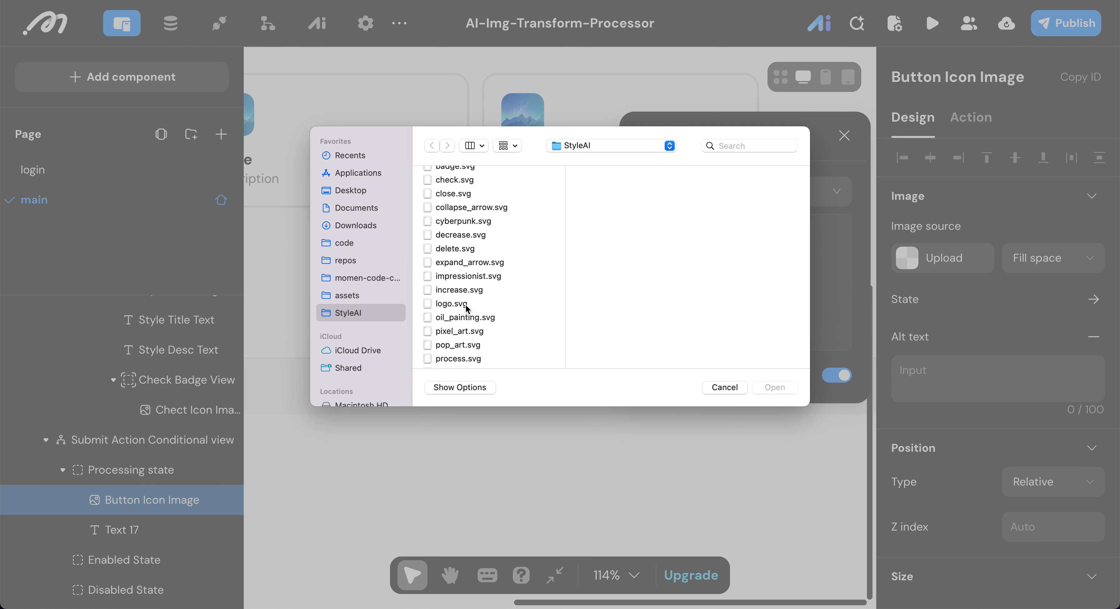
left_click(476, 259)
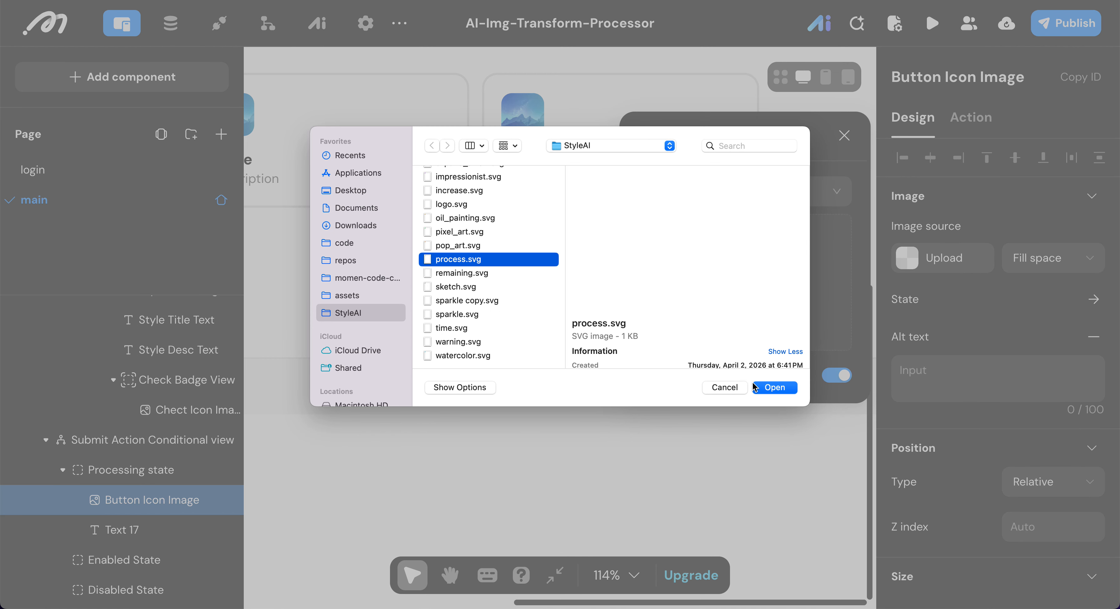
left_click(766, 387)
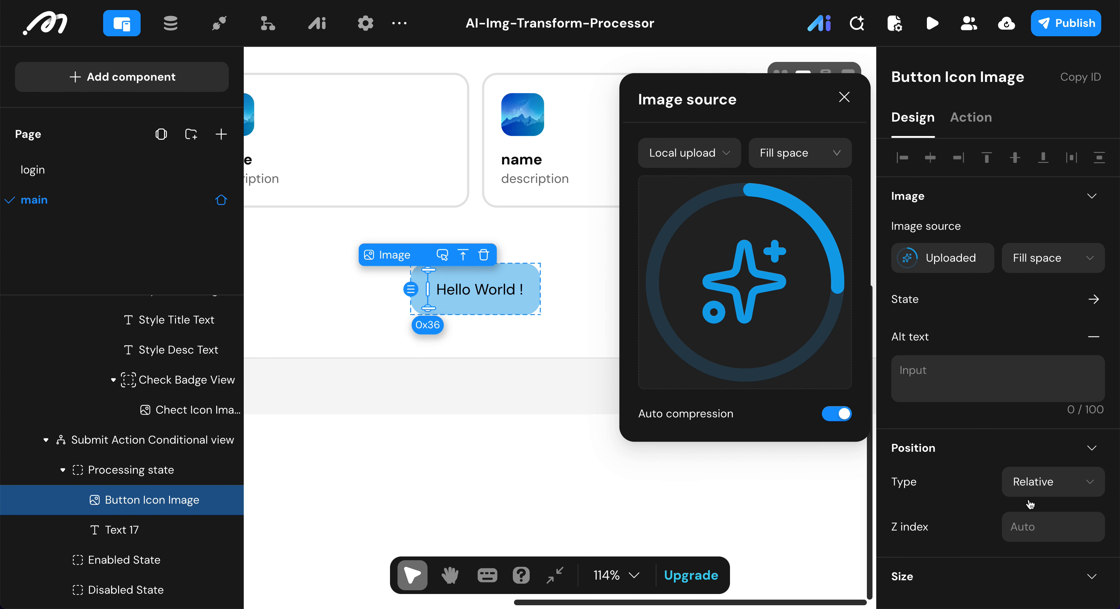
- Set the Button Icon Image's width and height to 16 px each
scroll(1092, 497, "down", 5)
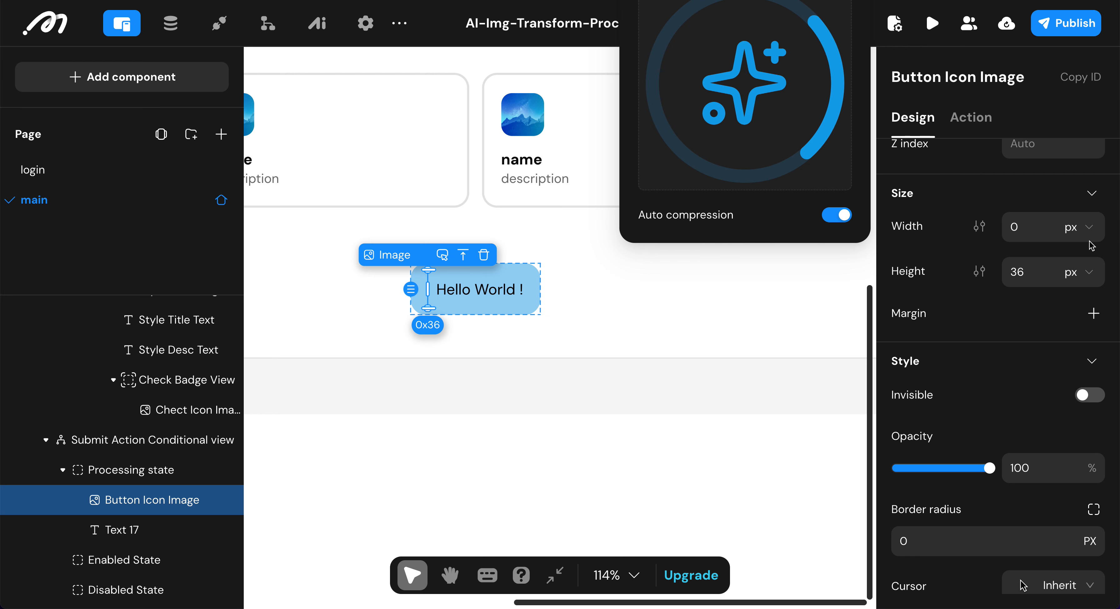
left_click(1029, 224)
type("16")
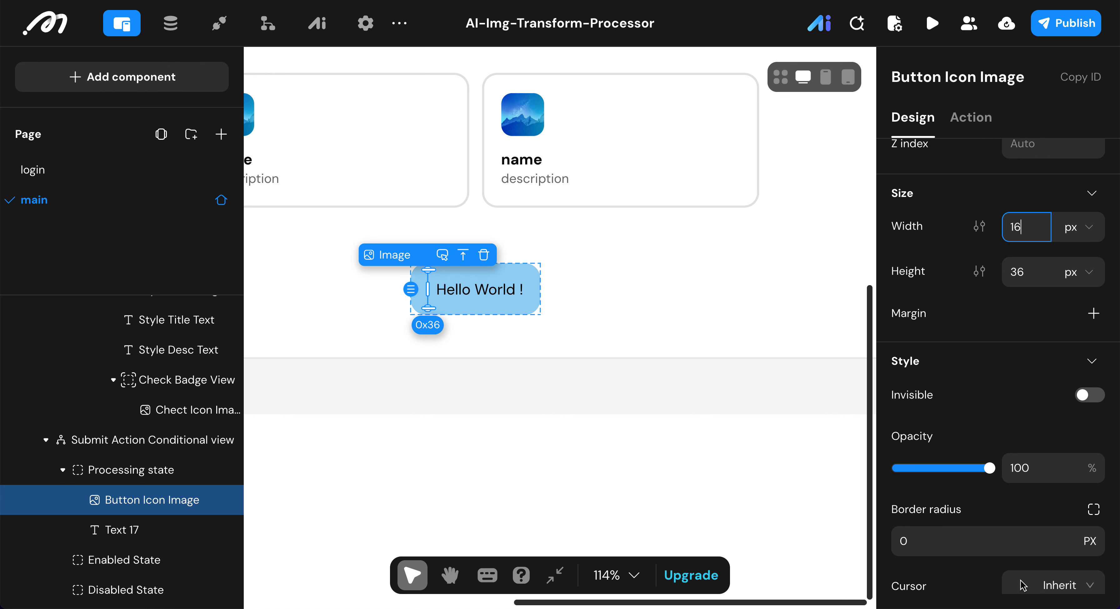
left_click(1036, 270)
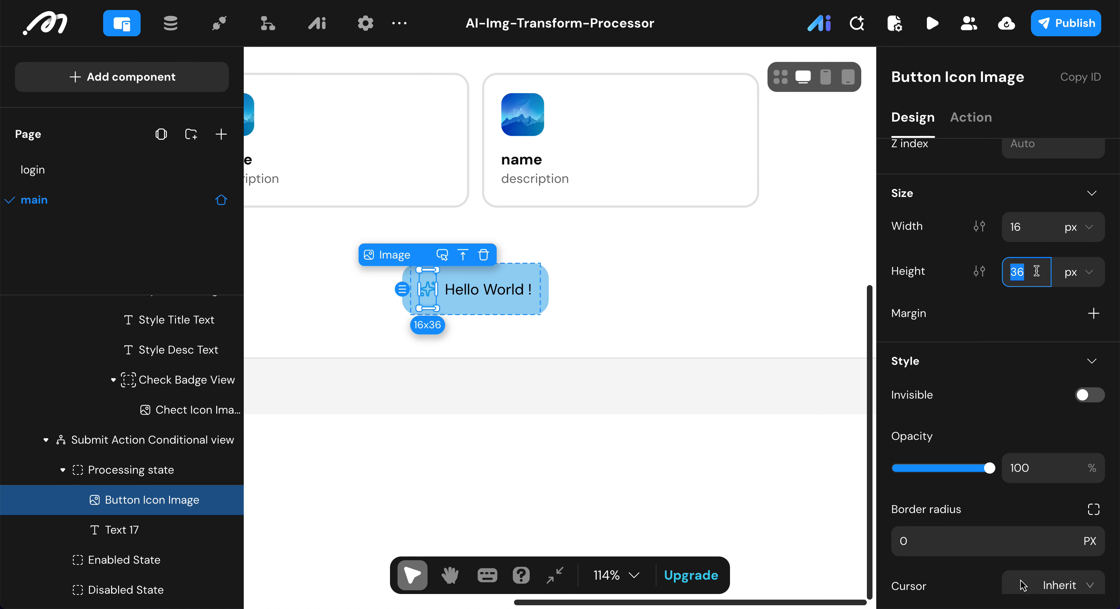
type("16")
left_click(909, 250)
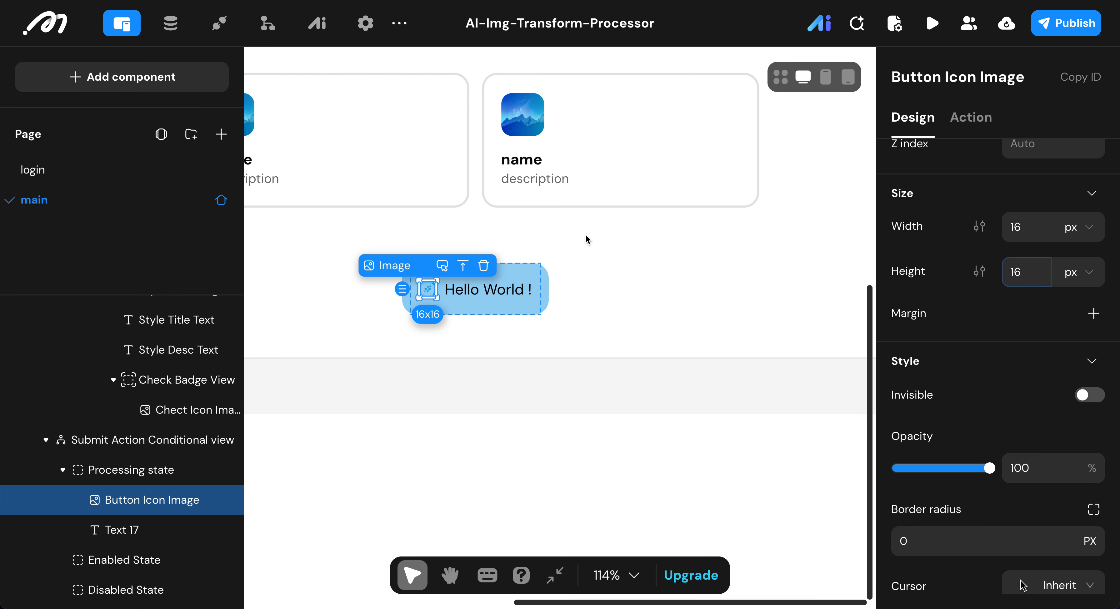
- Rename the text component inside the Processing state as Button Label Text
left_click(502, 294)
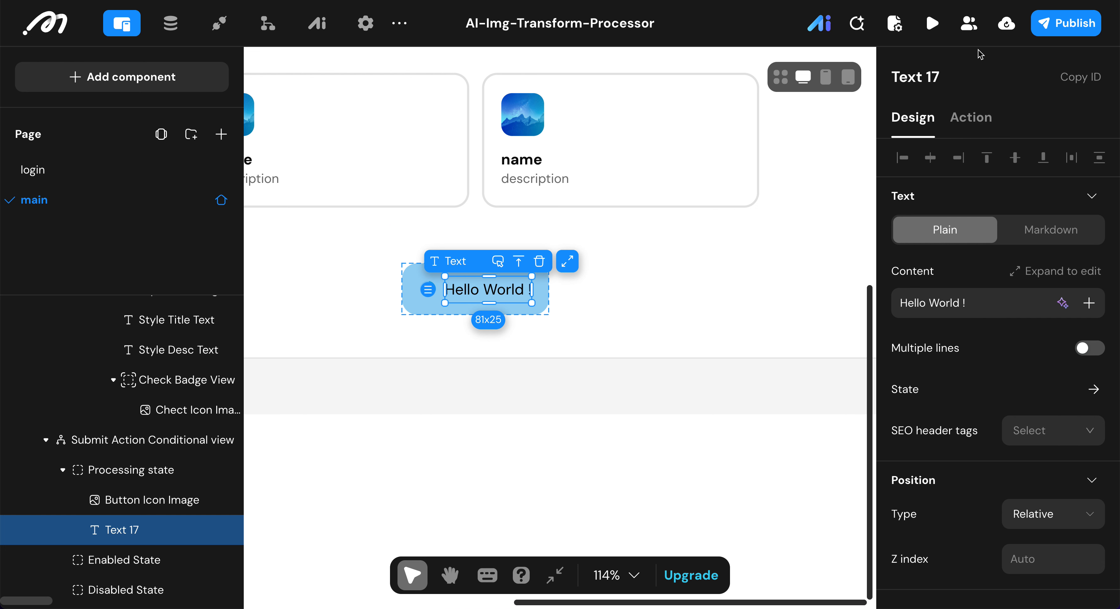
left_click(970, 77)
key("BackSpace")
key("BackSpace")
key("BackSpace")
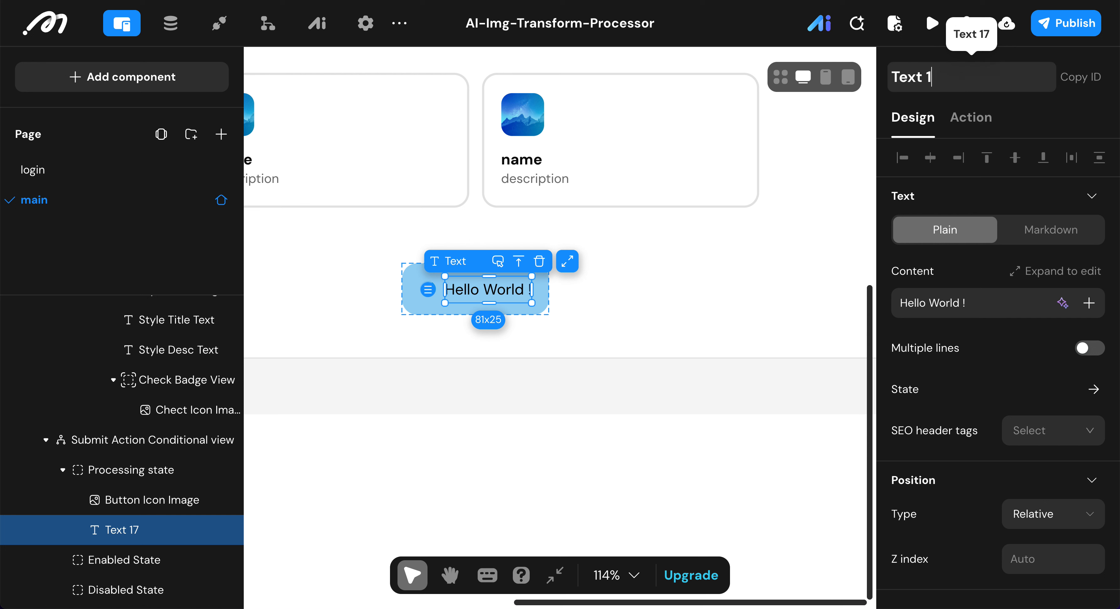
type("Button ")
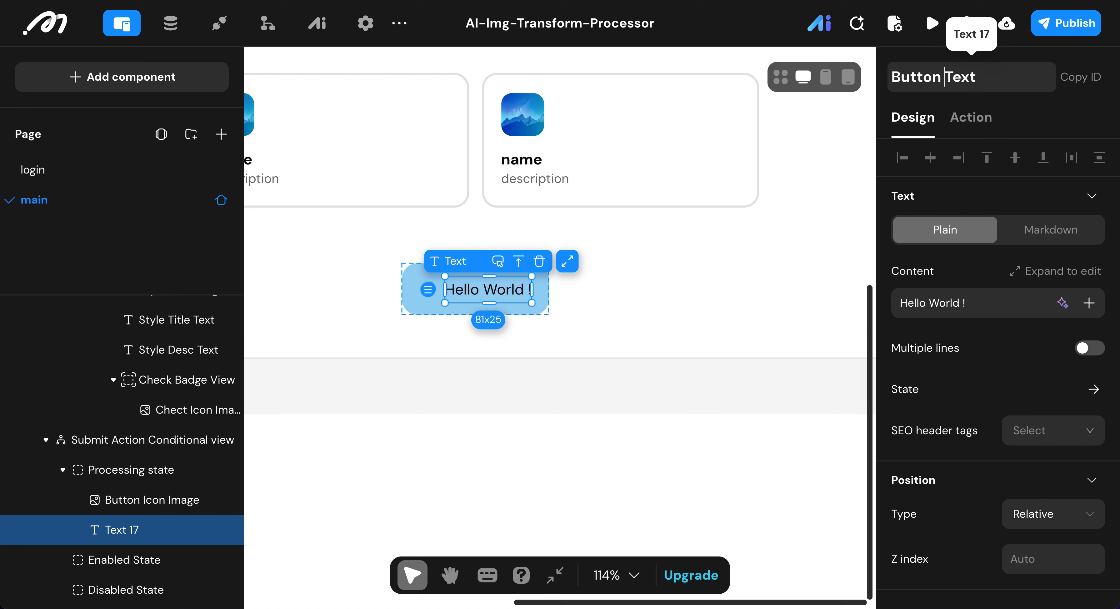
type("Label")
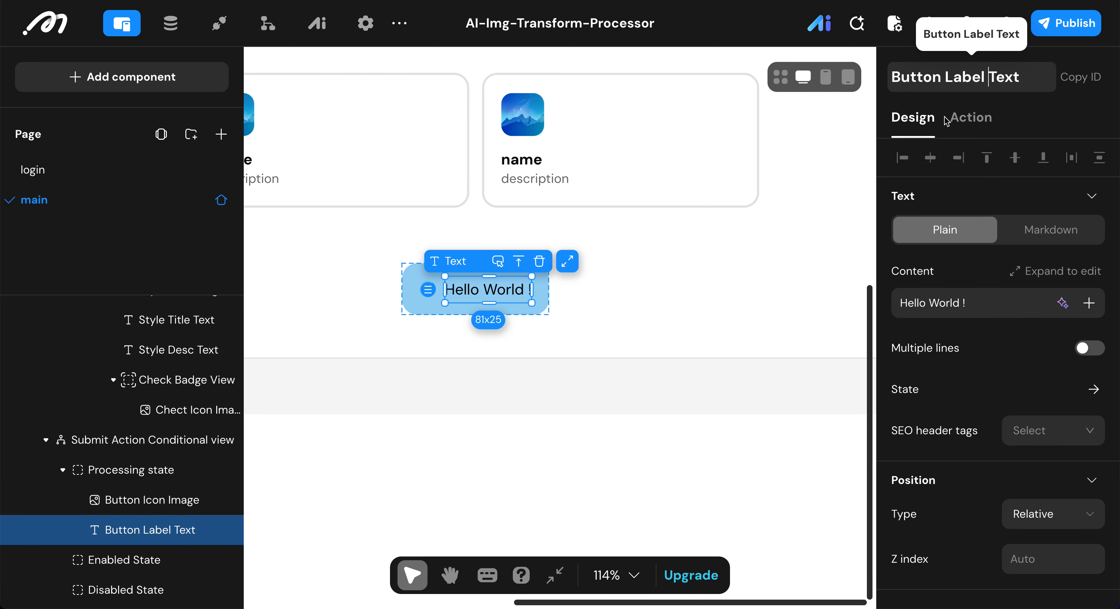
scroll(955, 244, "down", 5)
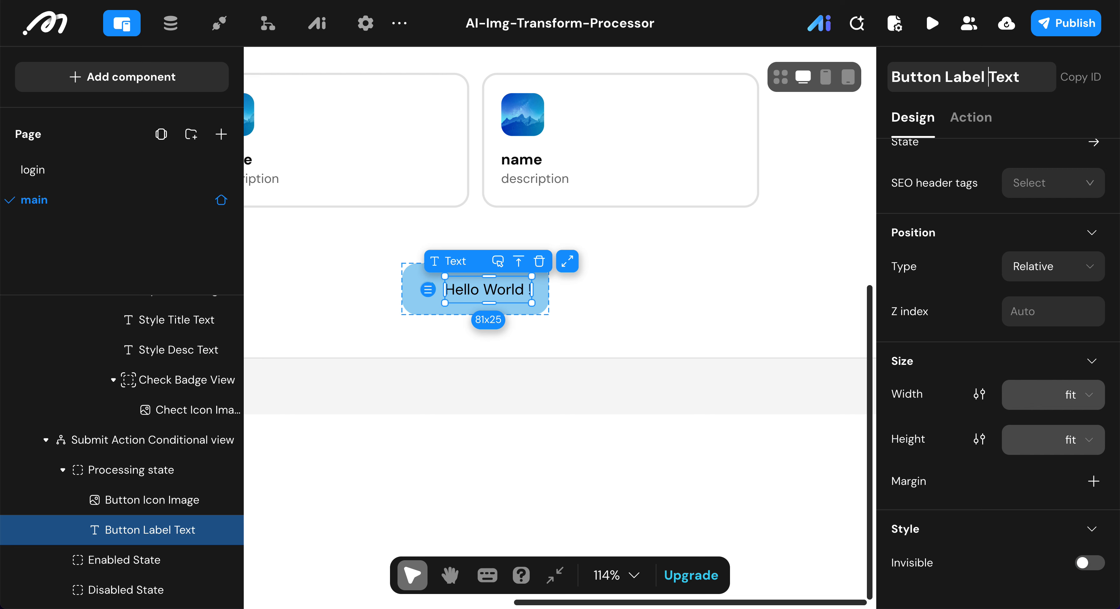
key("Return")
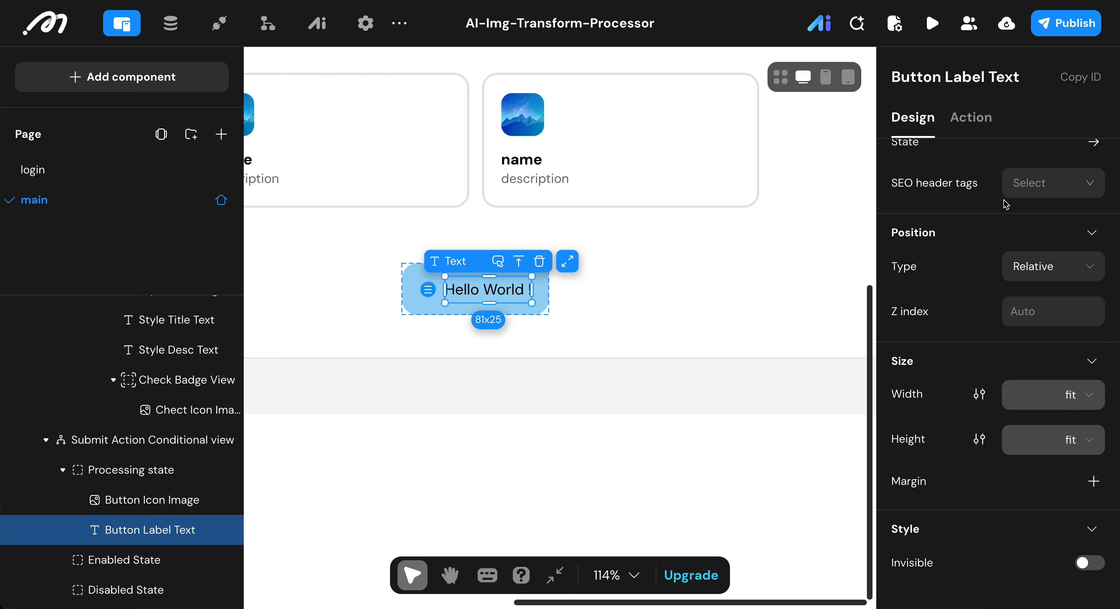
- Replace the content of the Processing state's Button Label Text with "Processing..."
scroll(989, 183, "up", 5)
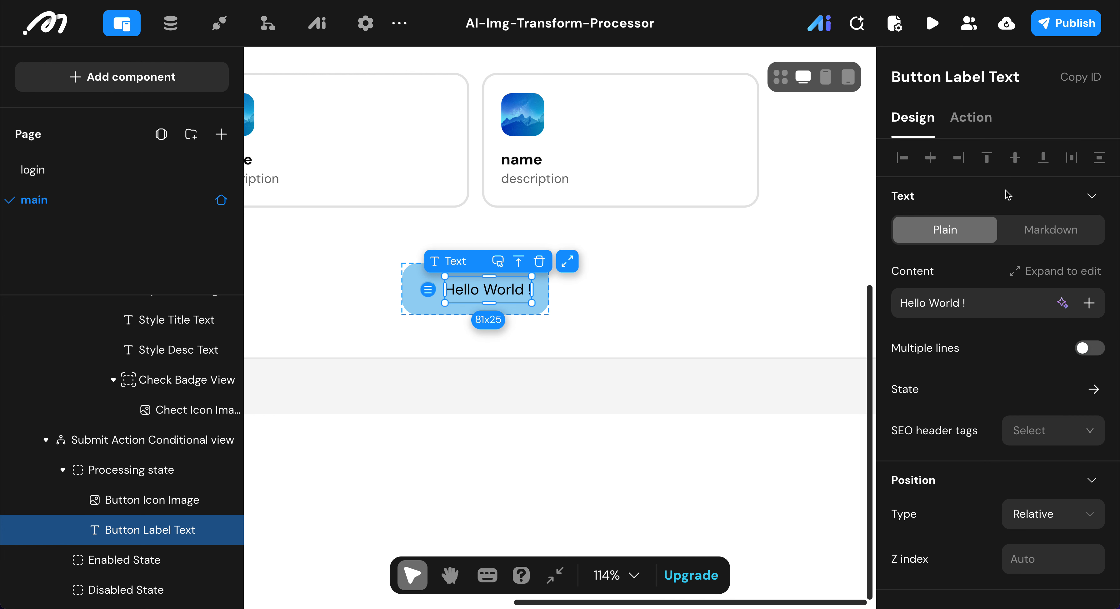
left_click(984, 303)
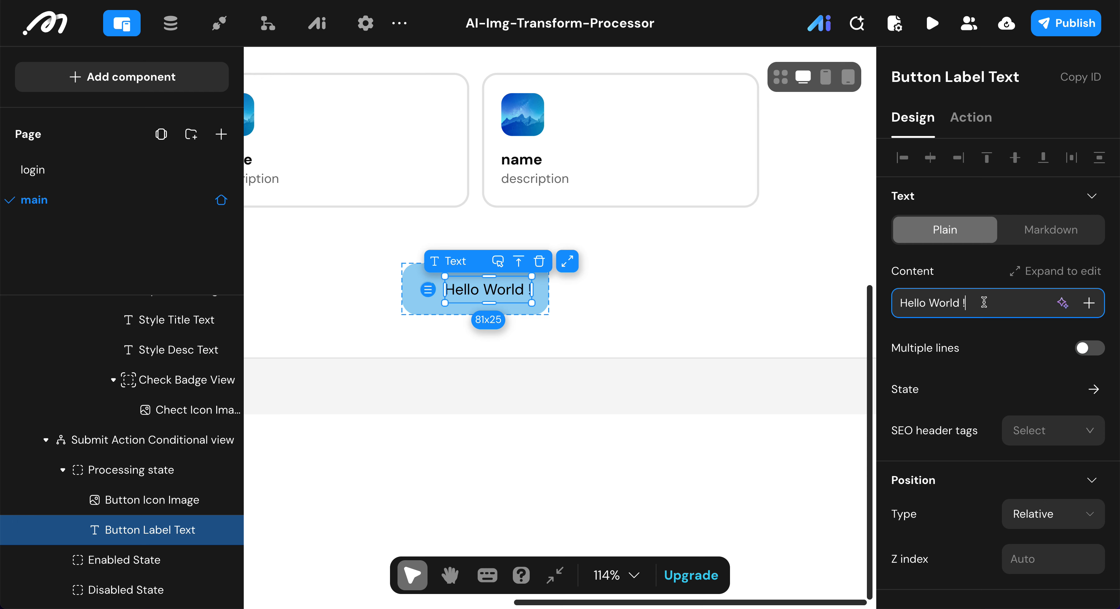
key("ctrl+a")
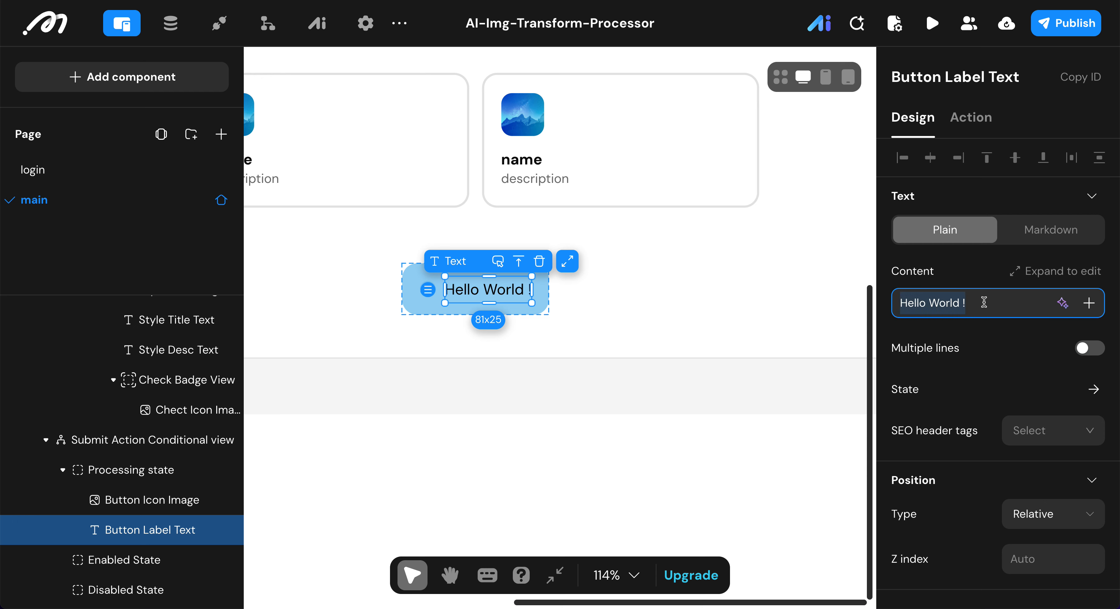
type("Proce")
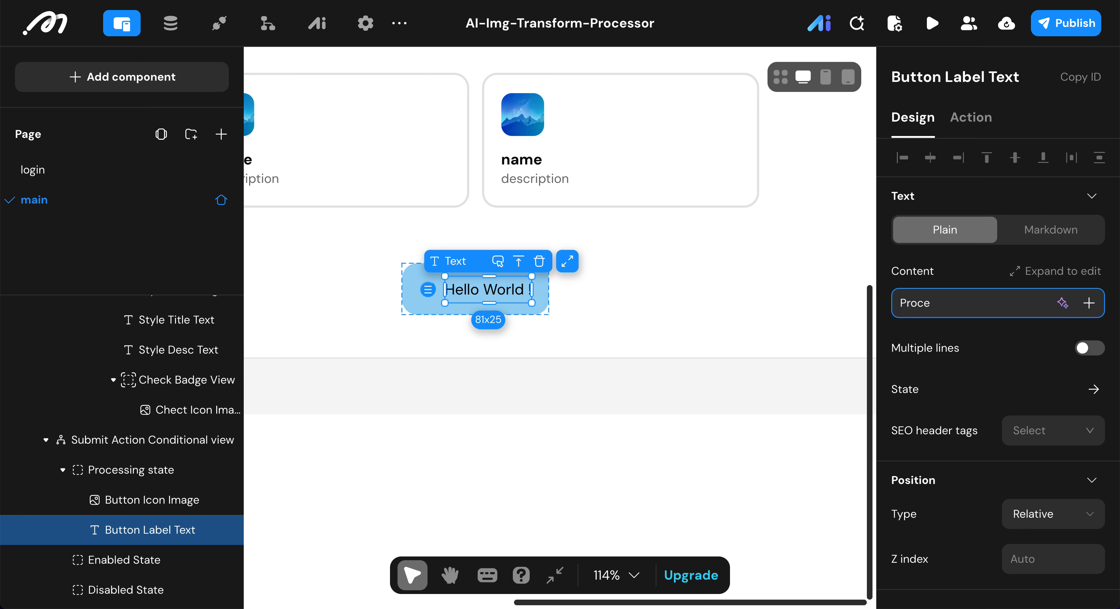
type("ssing")
key("BackSpace")
key("BackSpace")
key("BackSpace")
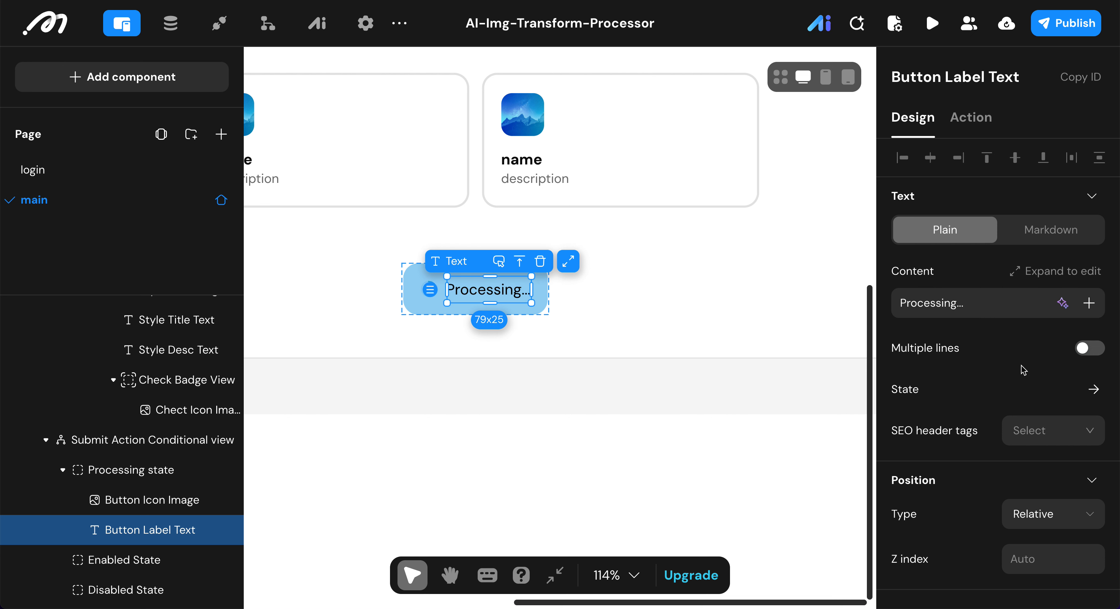
- Change the Button Label Text's color to the preset white FFFFFF and its font weight to Medium
scroll(1022, 367, "down", 15)
scroll(1022, 369, "down", 6)
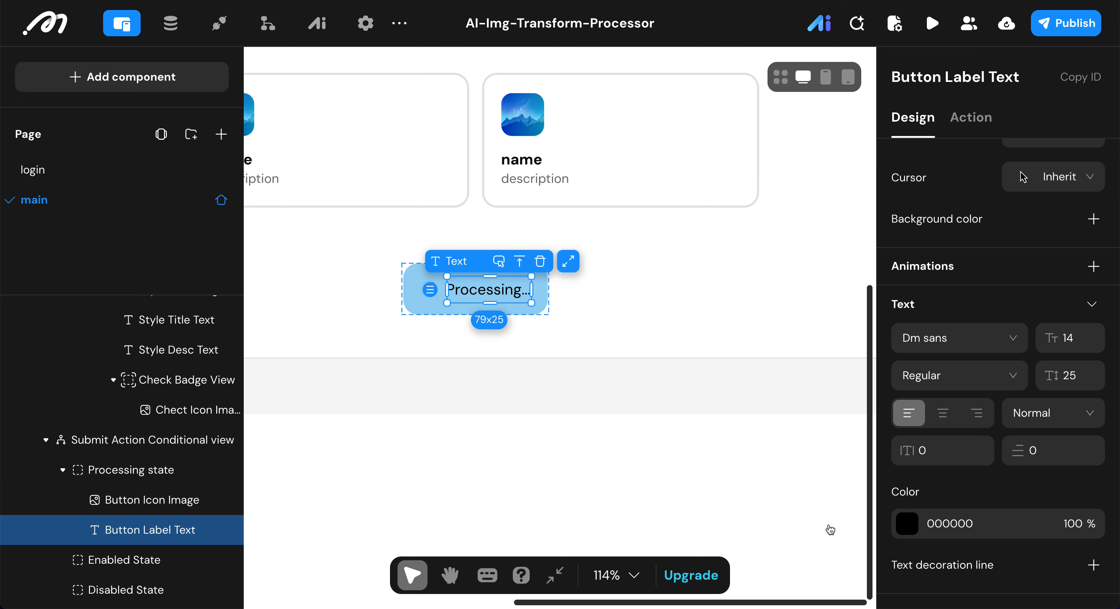
left_click(909, 523)
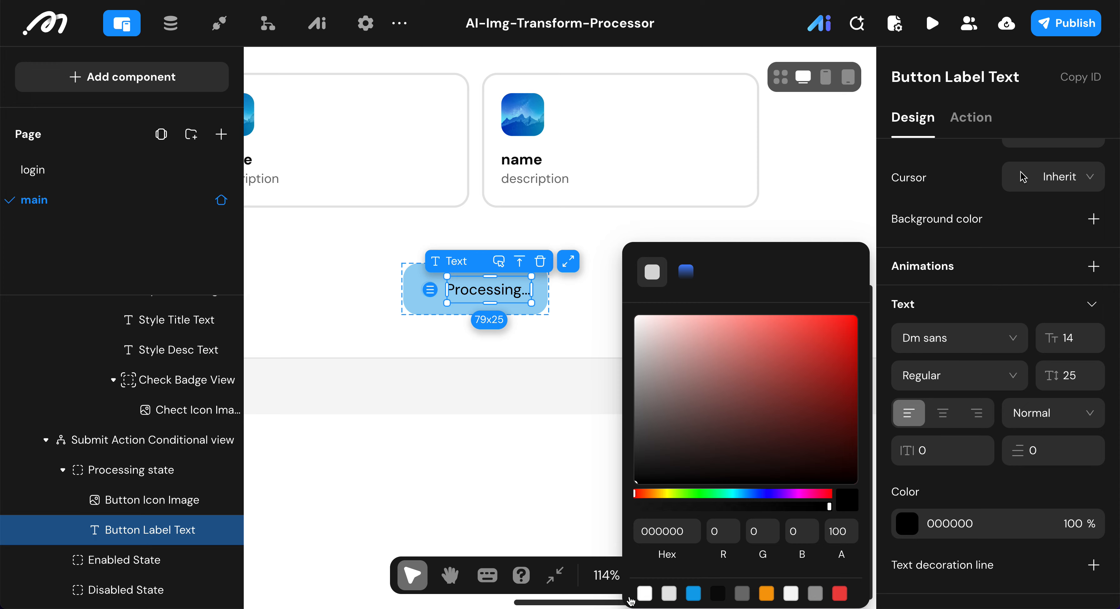
left_click(644, 601)
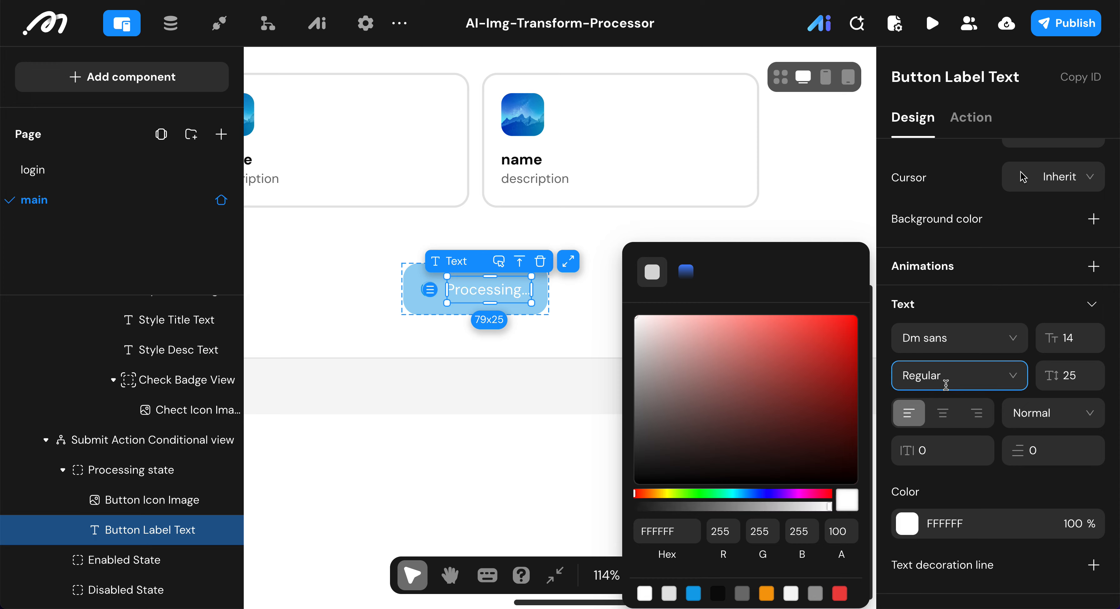
left_click(984, 368)
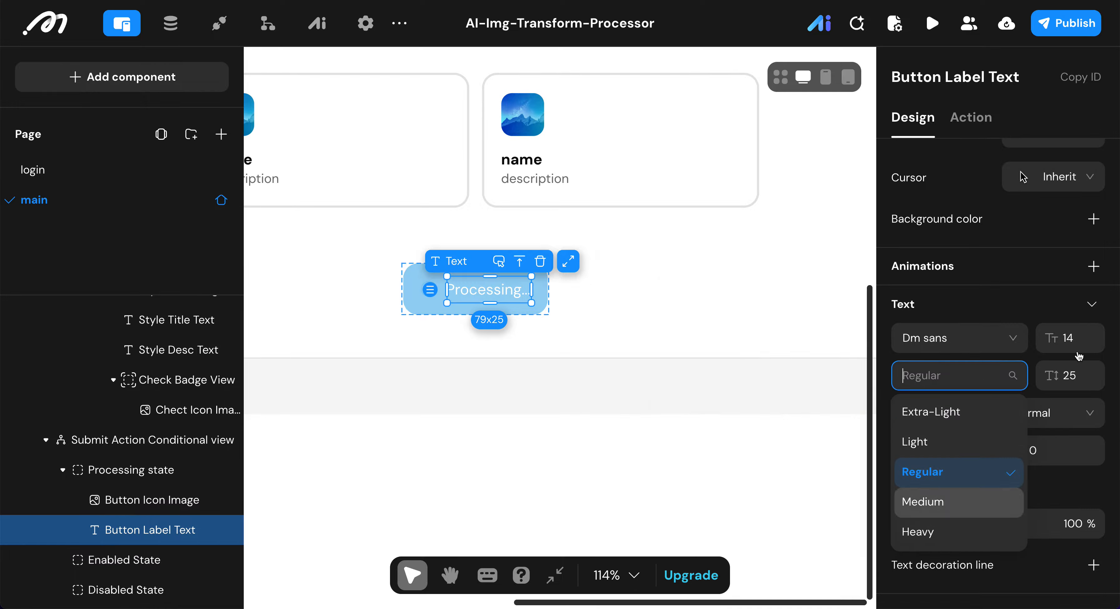
key("Return")
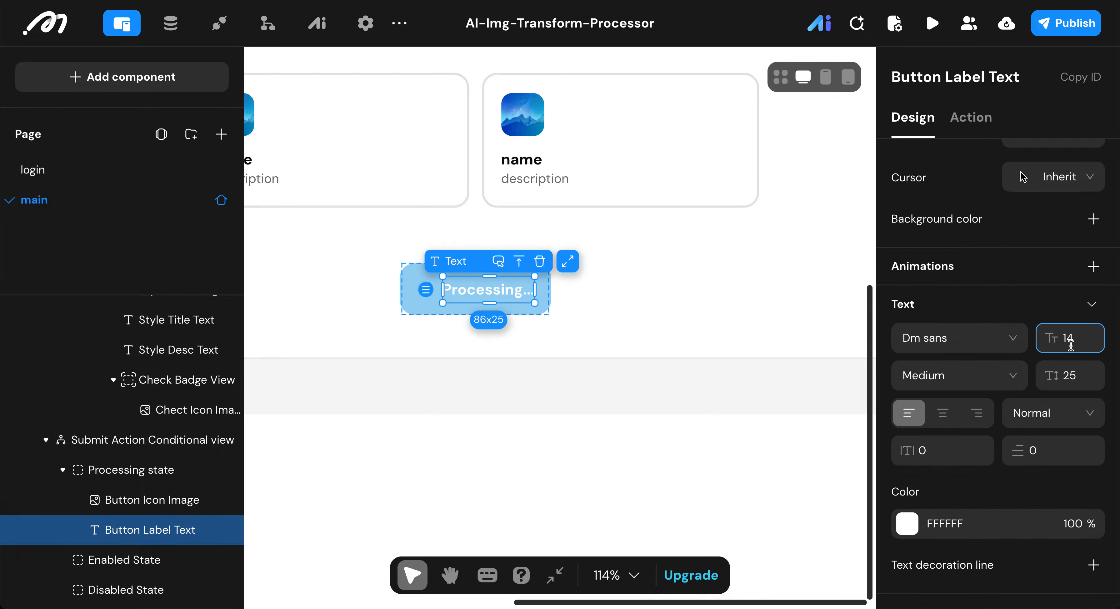
- Set the Button Label Text's font size to 16 and its line height to 24
left_click(1070, 340)
type("16")
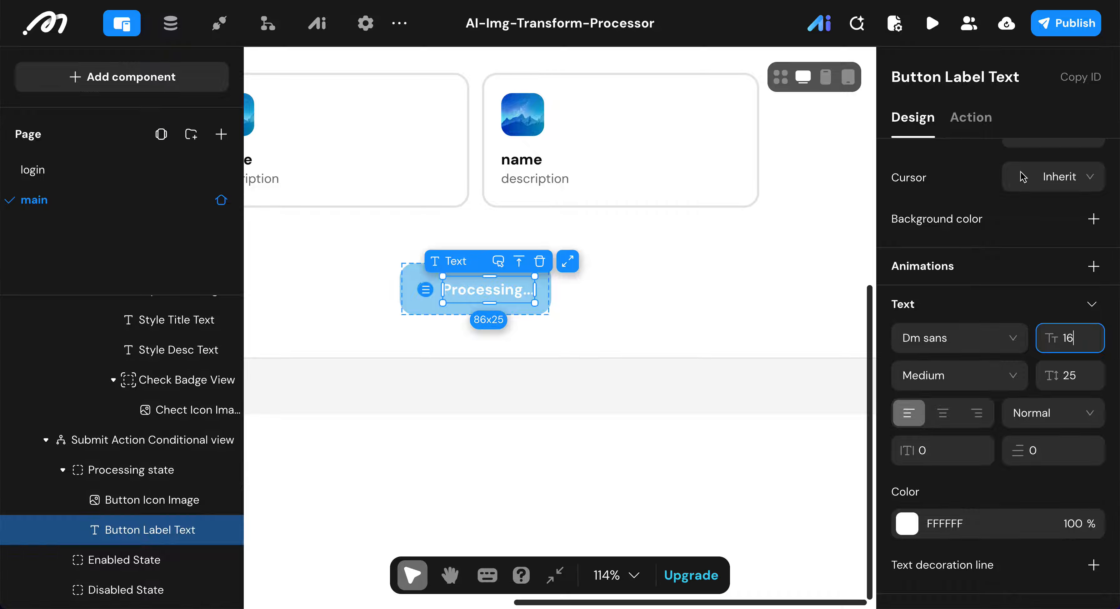
left_click(1078, 373)
type("19")
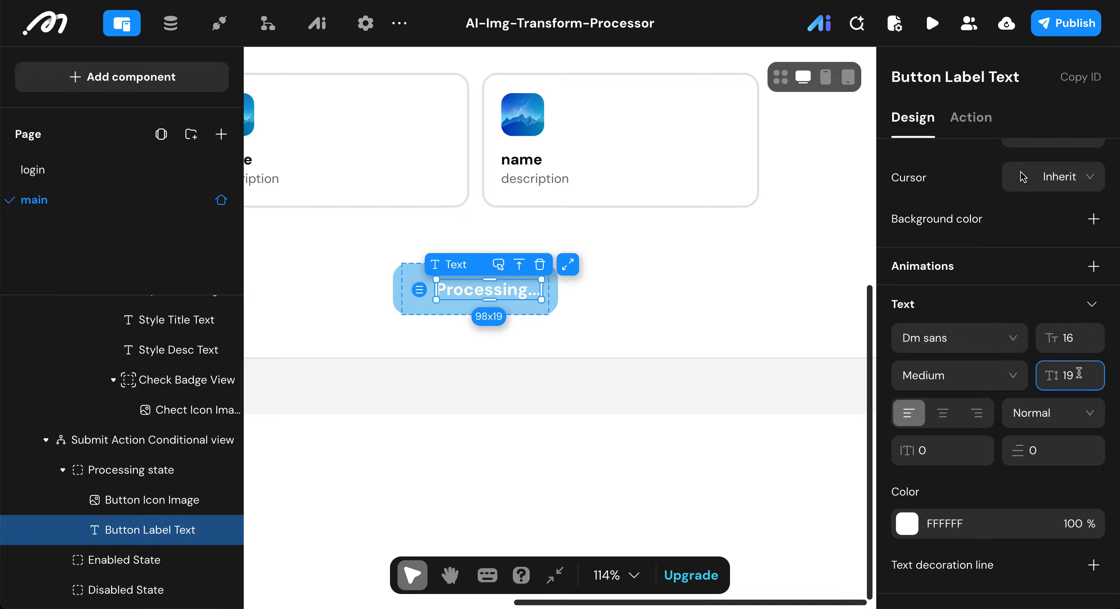
double_click(1079, 373)
type("24")
key("Return")
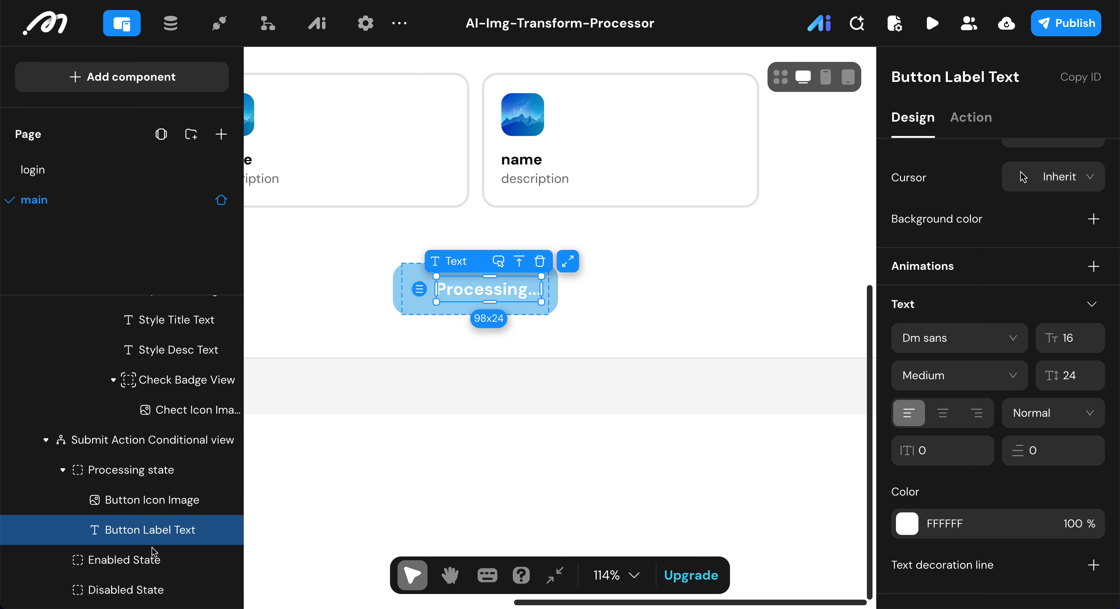
- Copy the Button Icon Image and Button Label Text from the Processing state into the Enabled State
left_click(165, 509)
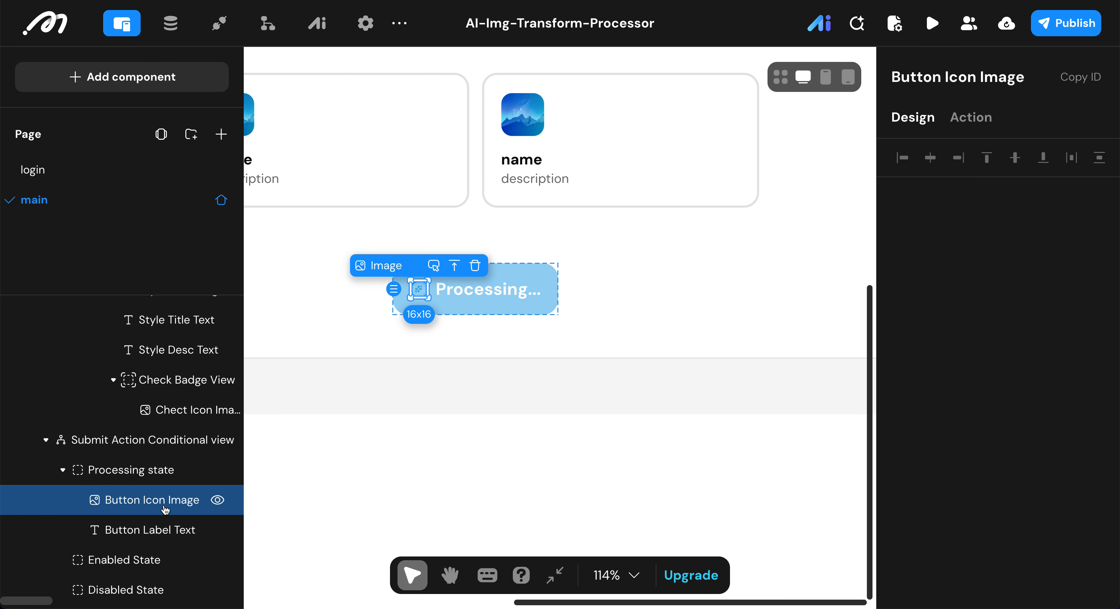
left_click(165, 529, "shift")
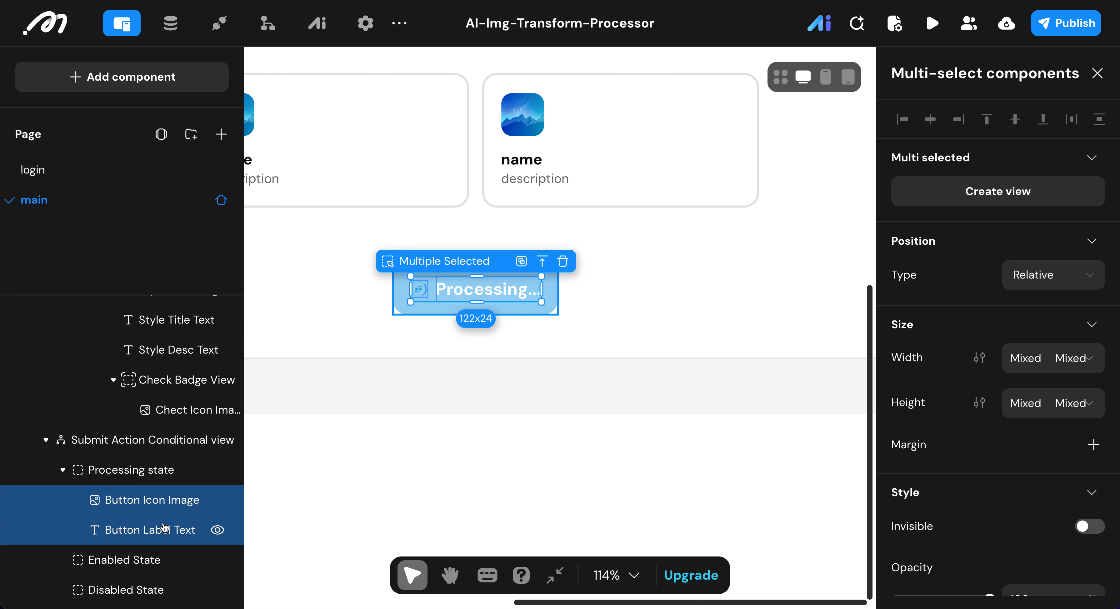
key("ctrl+c")
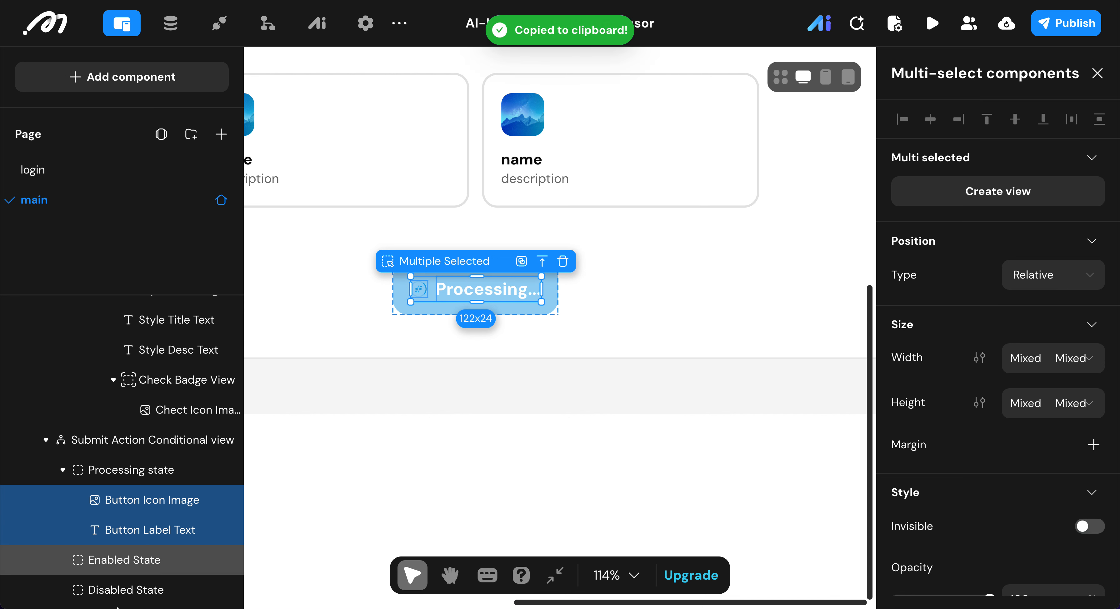
left_click(150, 560)
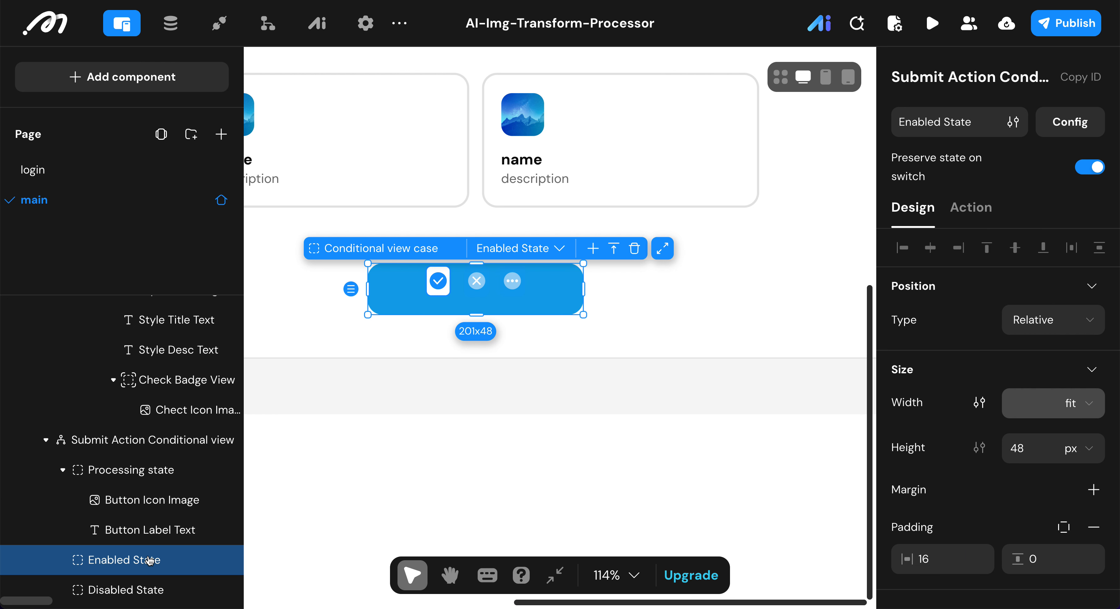
key("ctrl+v")
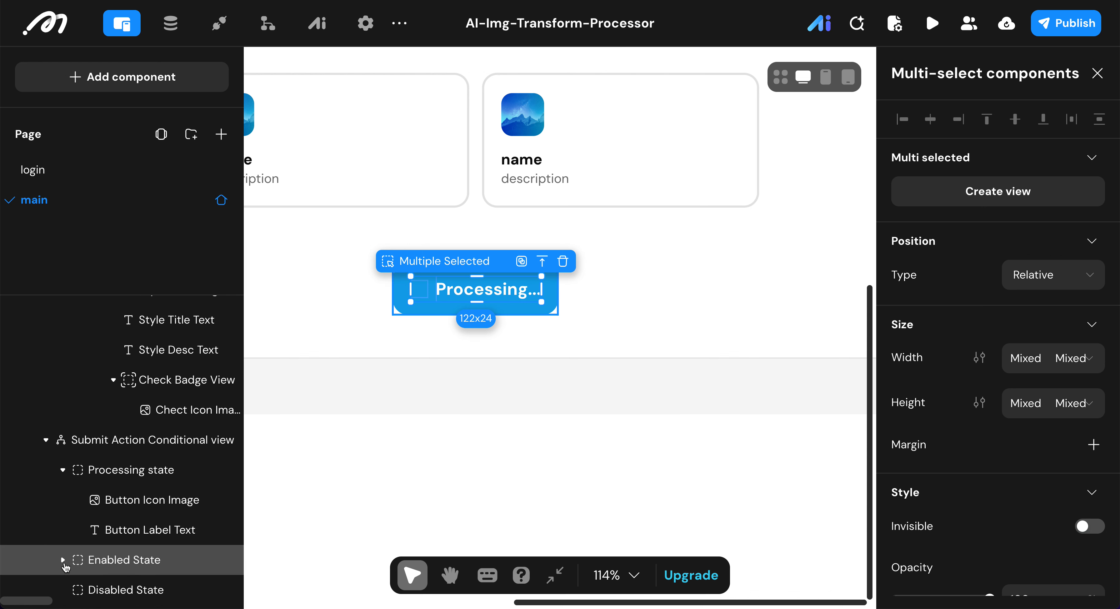
- Upload logo.svg from the StyleAI folder as the image source of the Enabled State's Button Icon Image
left_click(61, 562)
scroll(156, 535, "down", 3)
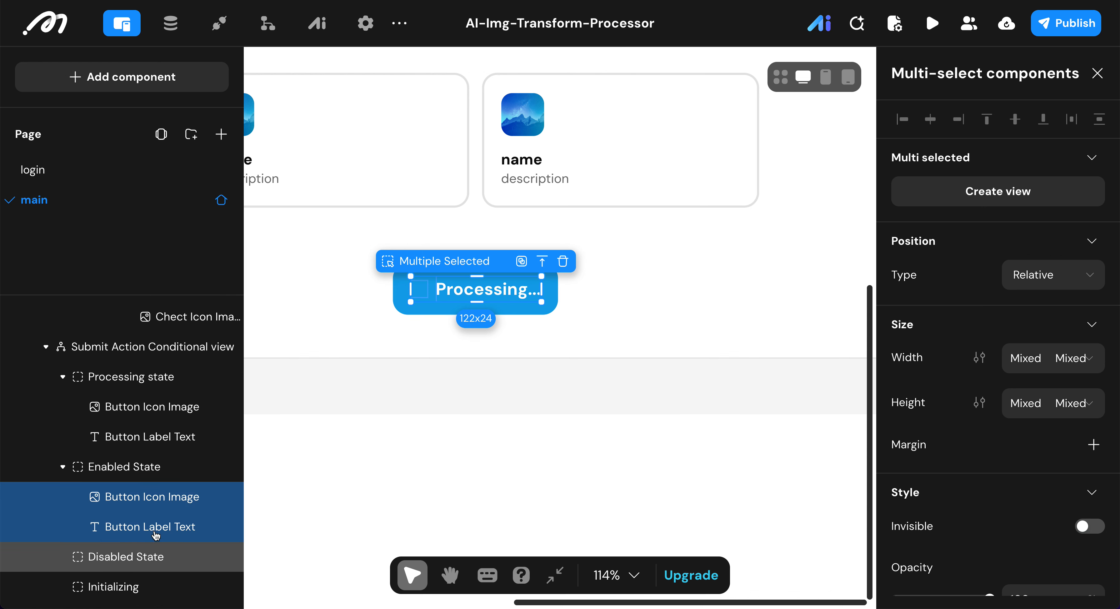
left_click(166, 500)
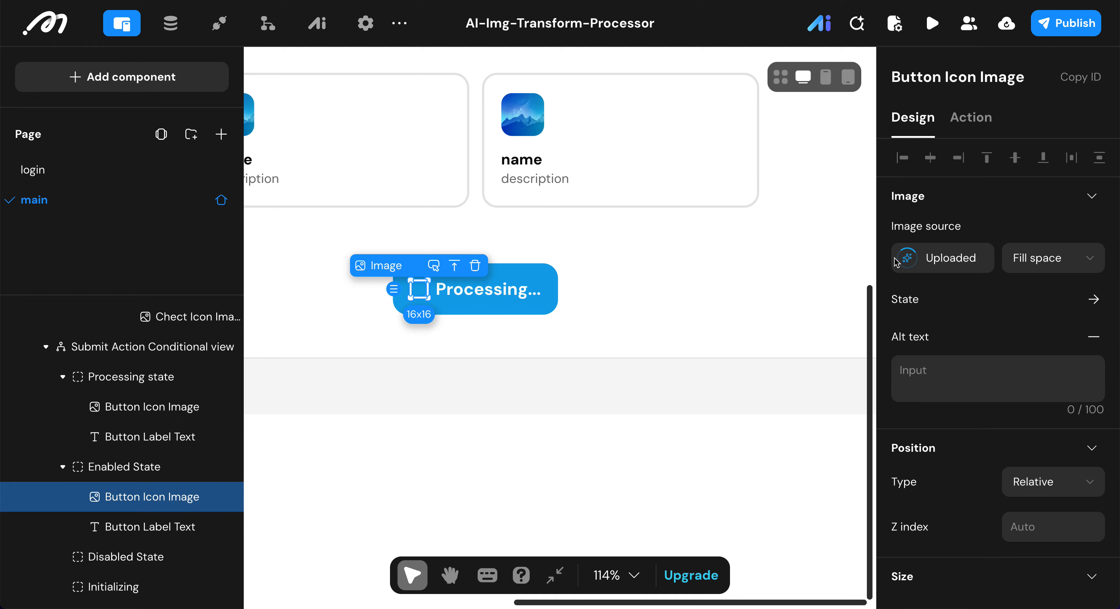
left_click(906, 258)
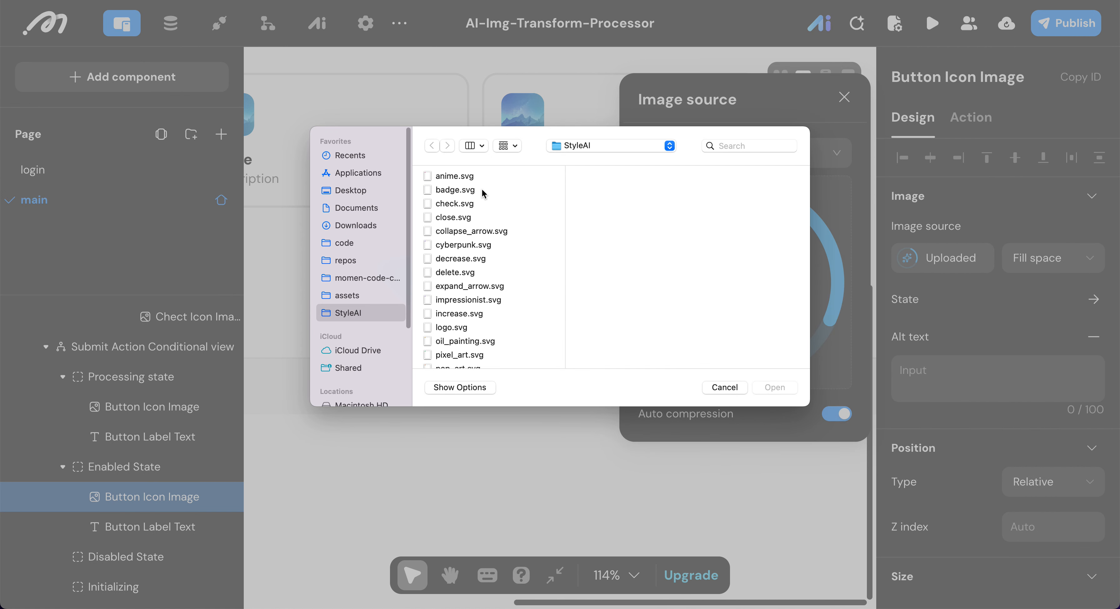
scroll(483, 193, "down", 1)
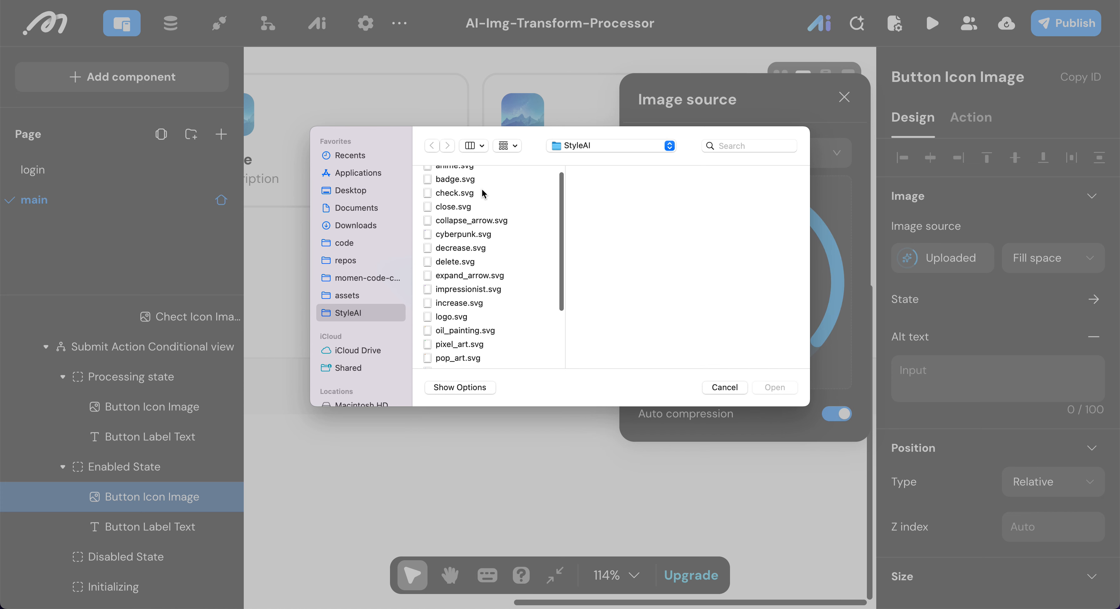
left_click(449, 311)
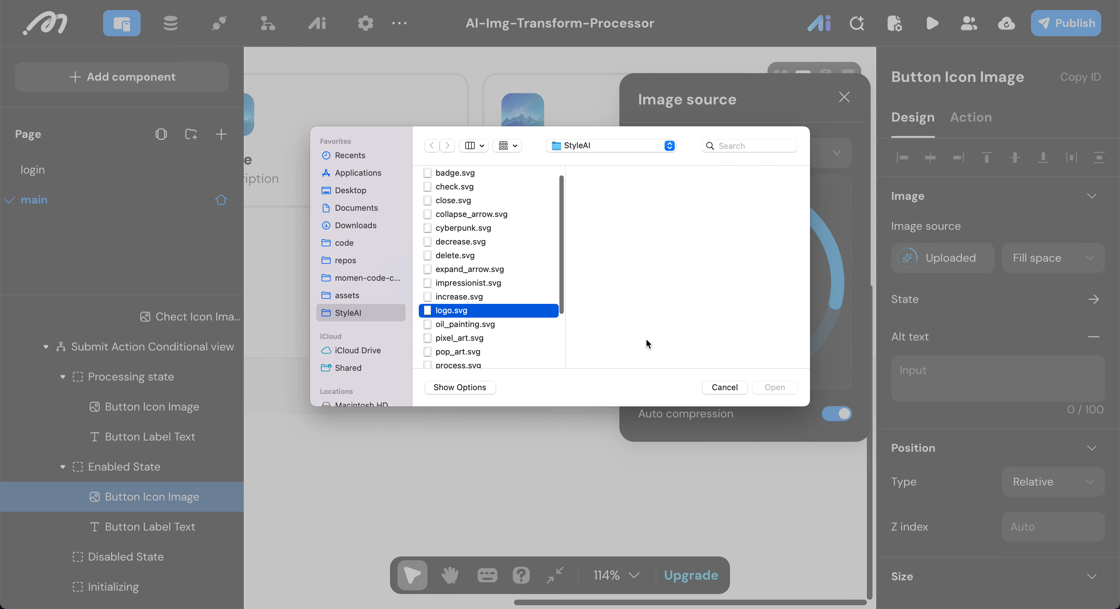
left_click(774, 388)
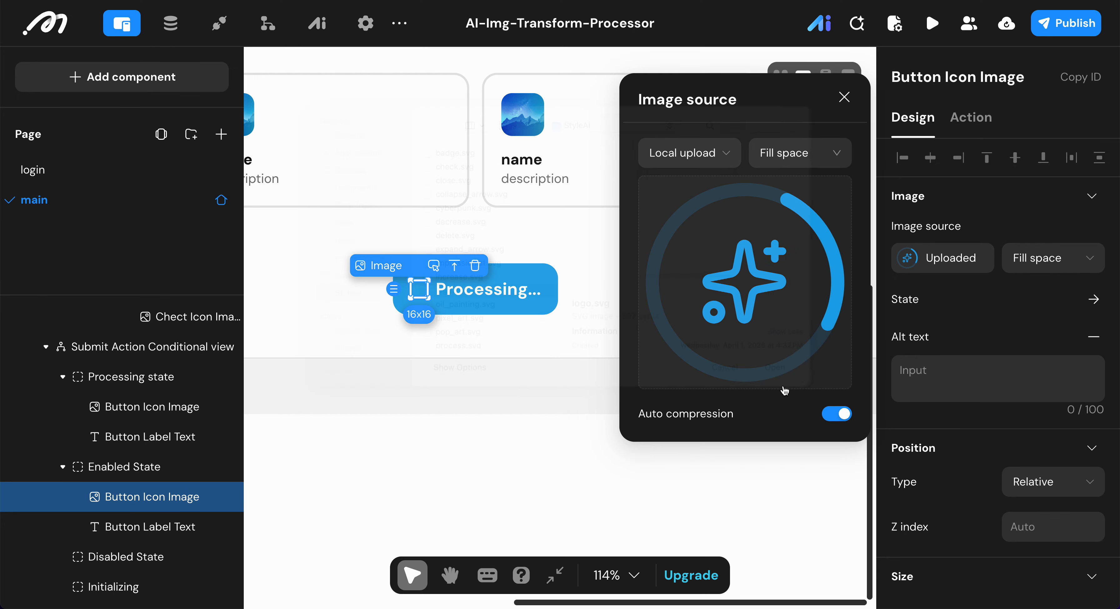
- Replace the content of the Enabled State's Button Label Text with "Start Transform"
left_click(509, 291)
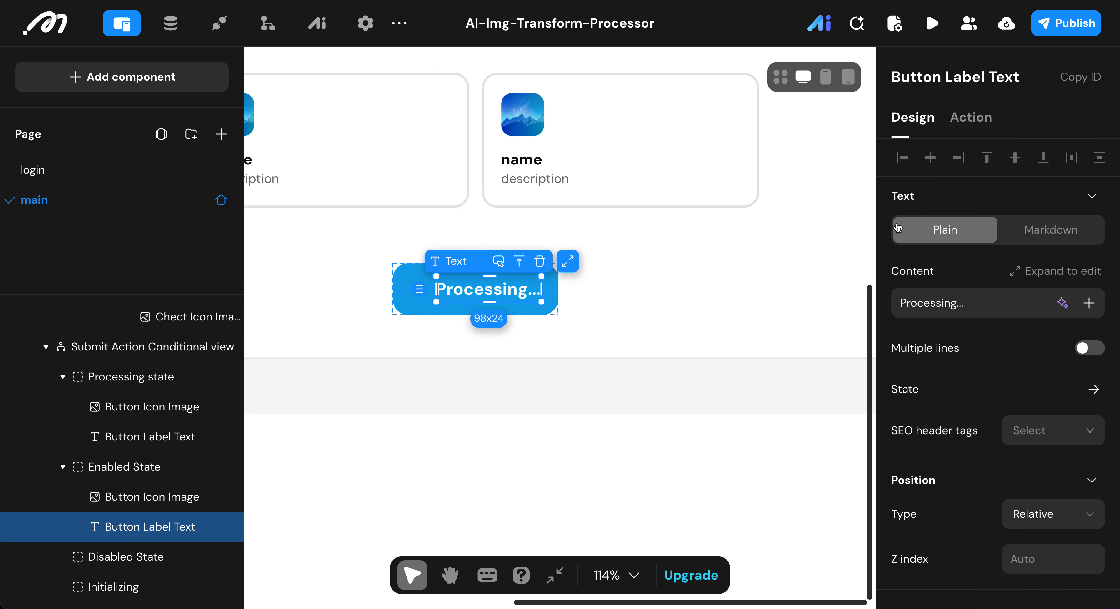
triple_click(977, 303)
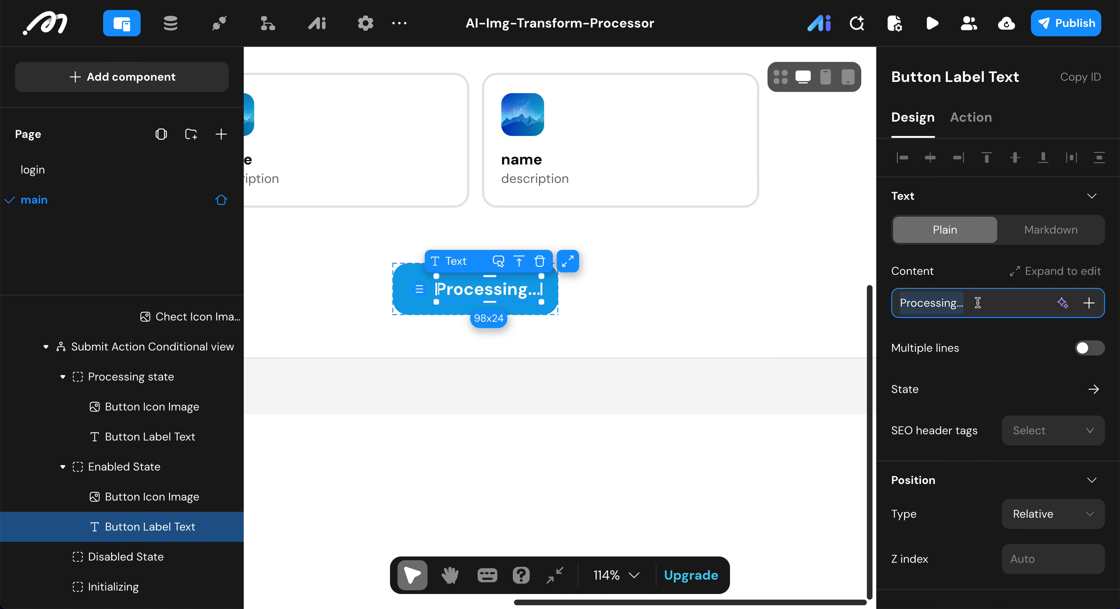
key("BackSpace")
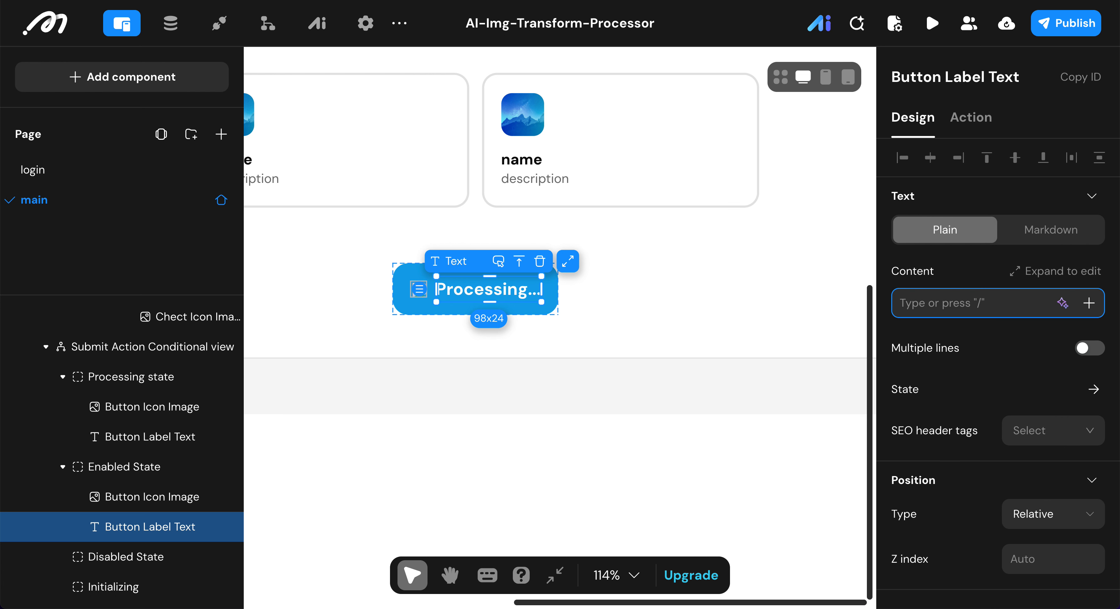
type("Start")
type("Transform")
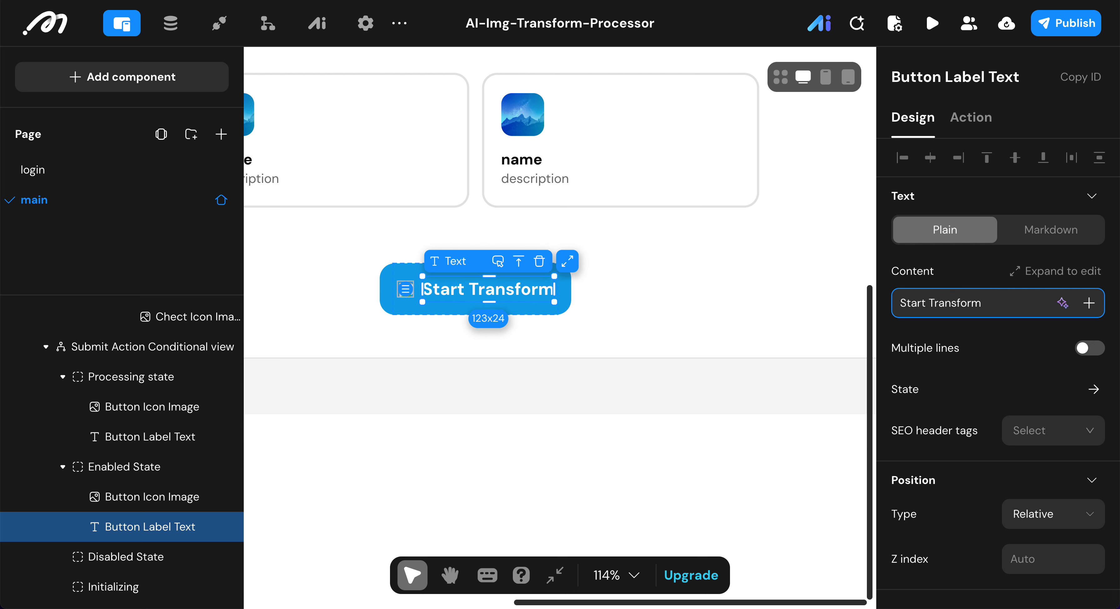
left_click(1000, 367)
scroll(1002, 374, "down", 5)
scroll(1002, 374, "down", 8)
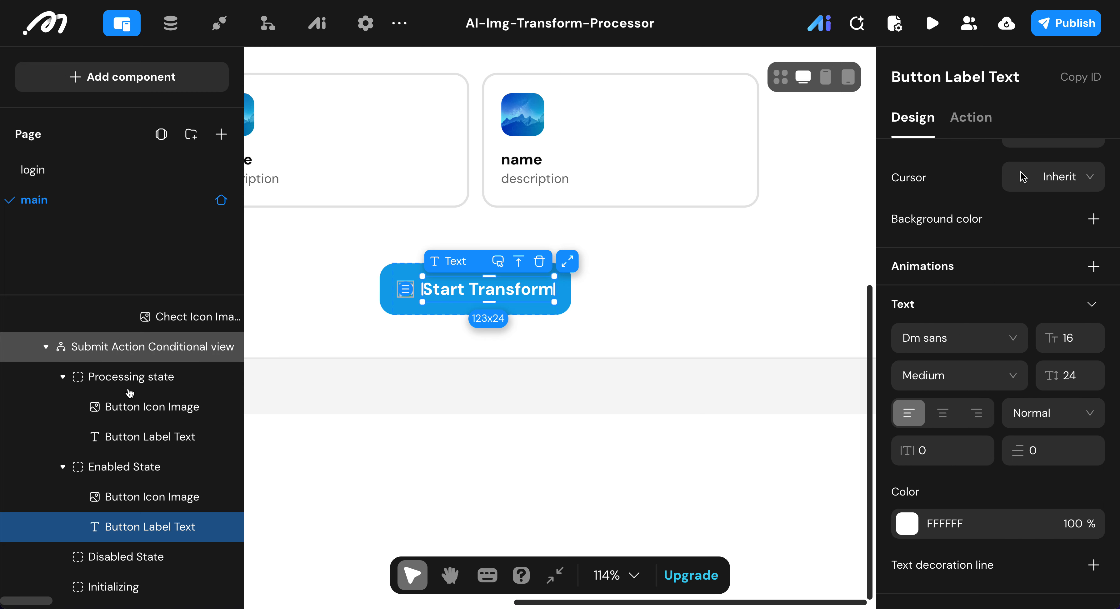
- Copy the Button Icon Image and Button Label Text from the Enabled State into the Disabled State
left_click(151, 497)
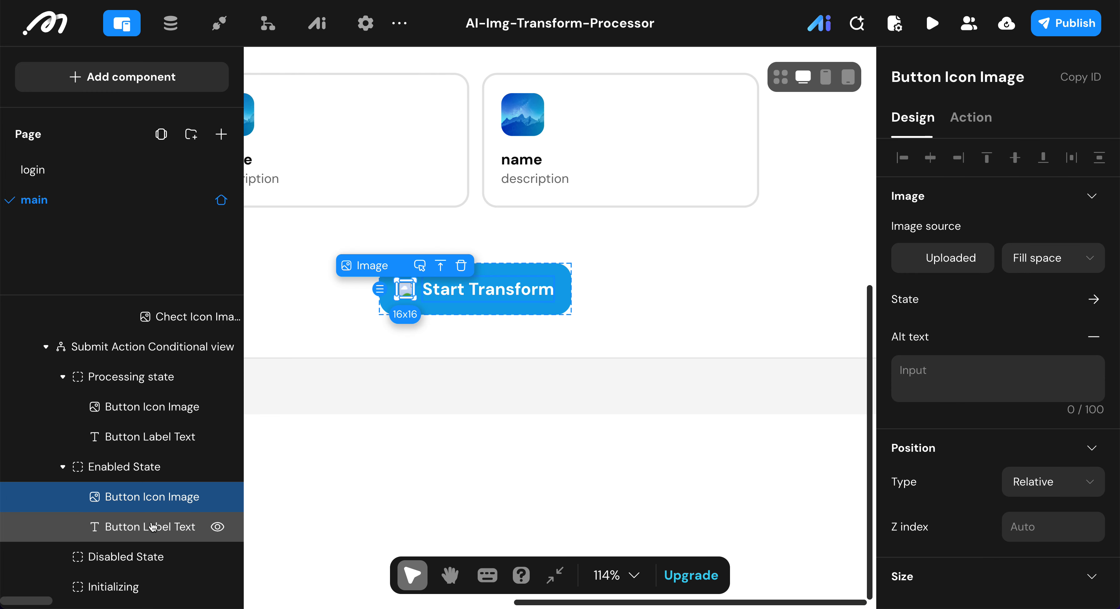
left_click(152, 526, "shift")
key("ctrl+c")
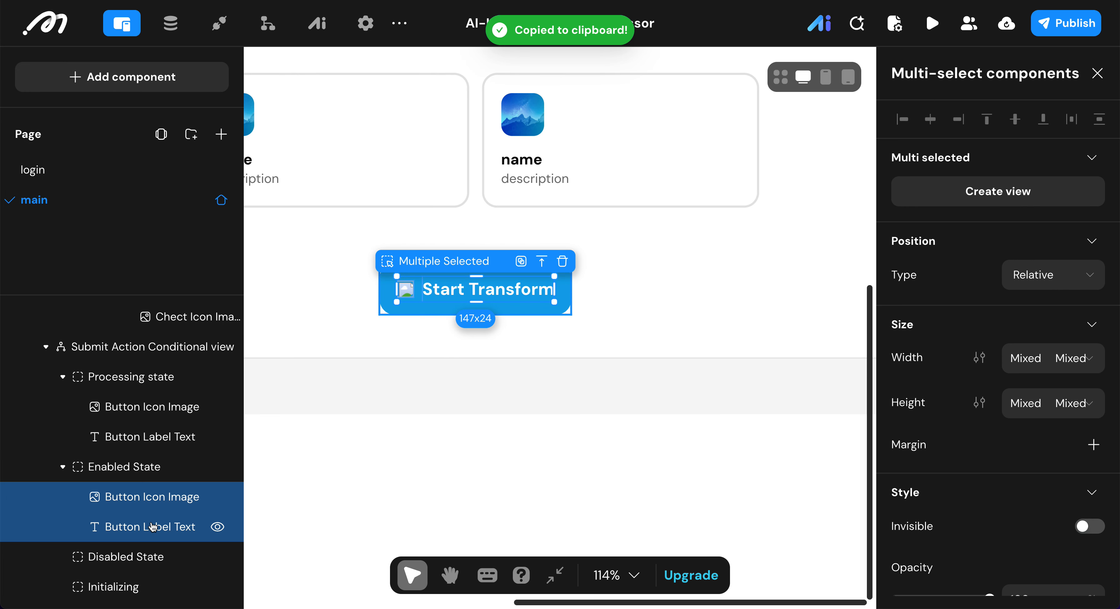
left_click(125, 557)
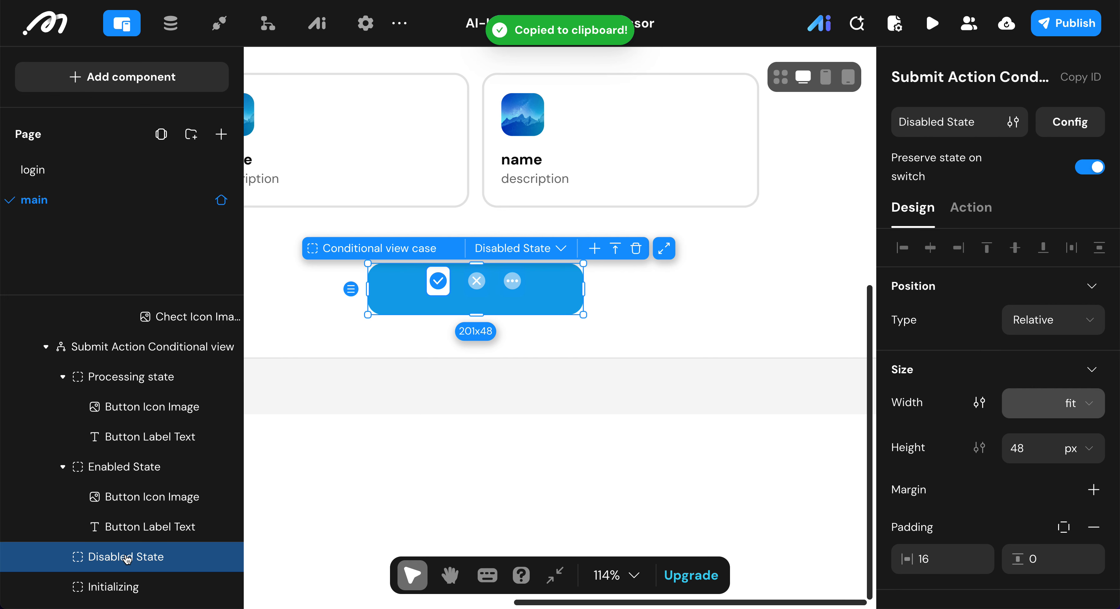
key("ctrl+v")
key("ctrl+v")
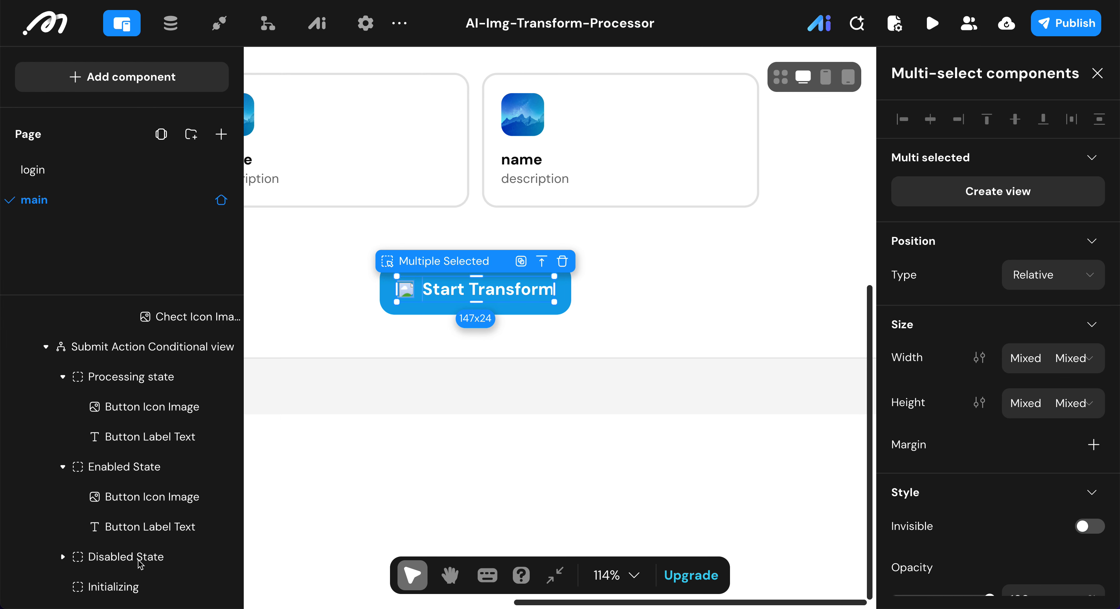
- Set the opacity of the Disabled State's background color to 50%
left_click(158, 558)
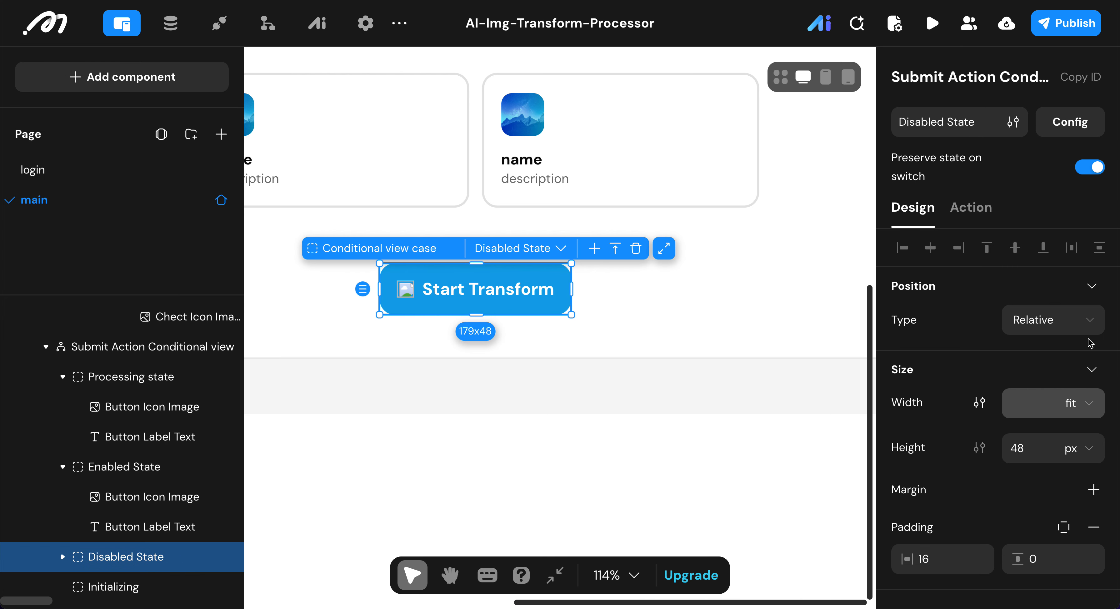
scroll(980, 415, "down", 5)
left_click(1070, 449)
double_click(1069, 448)
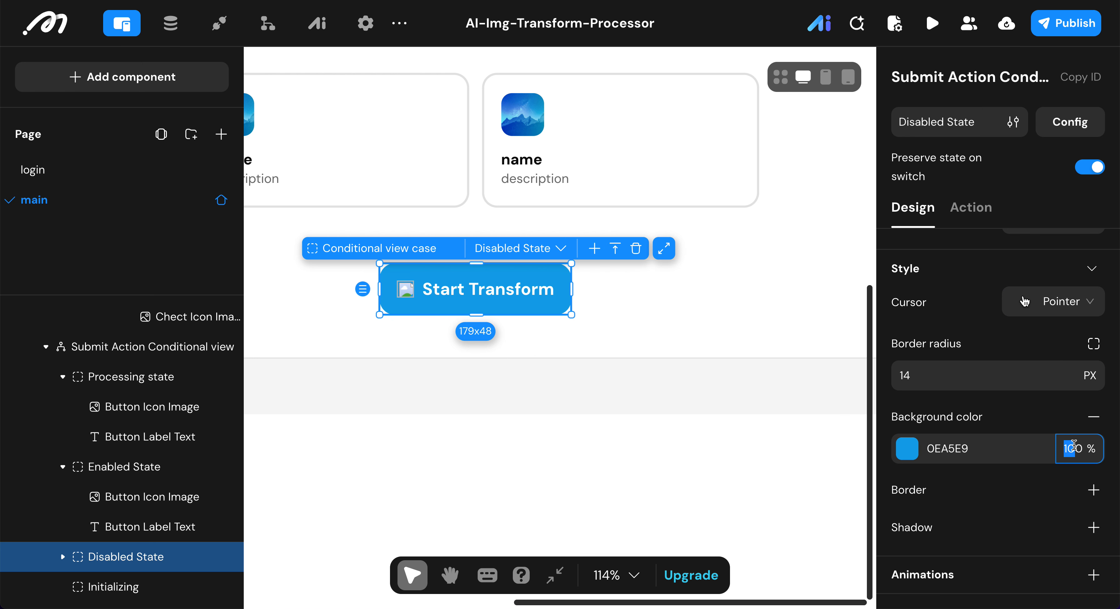
type("50")
left_click(1008, 408)
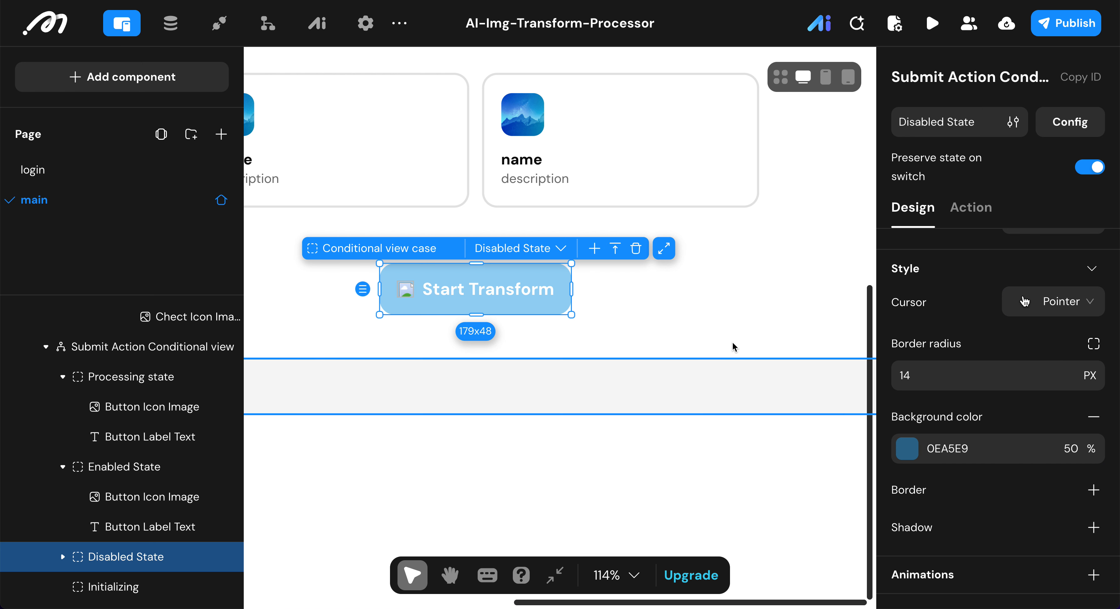
- Upload logo.svg again as the image source of the Disabled State's Button Icon Image
scroll(703, 317, "up", 2)
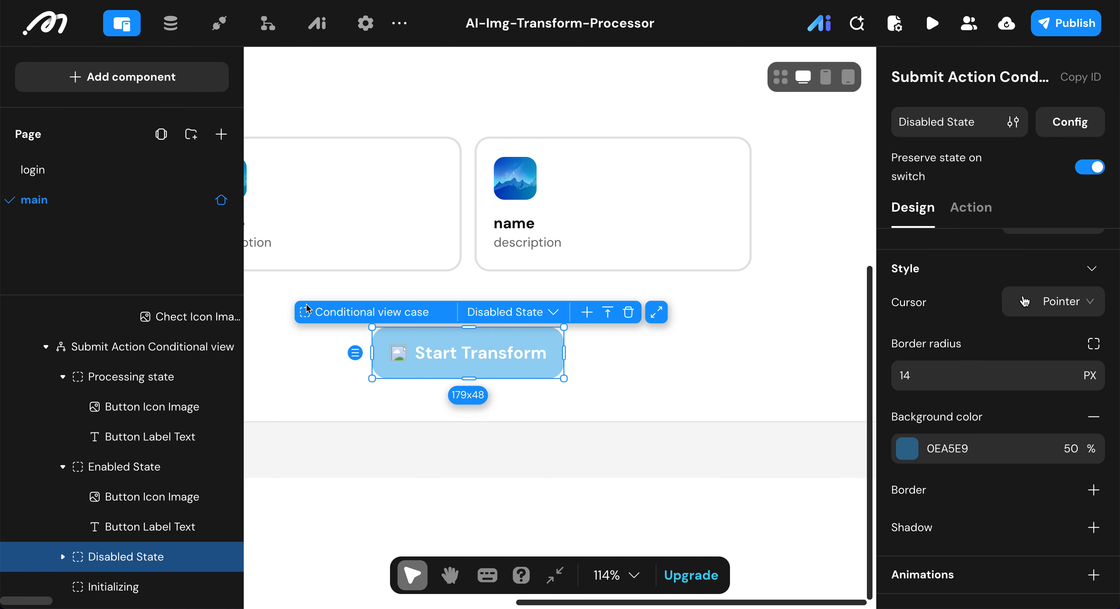
left_click(408, 351)
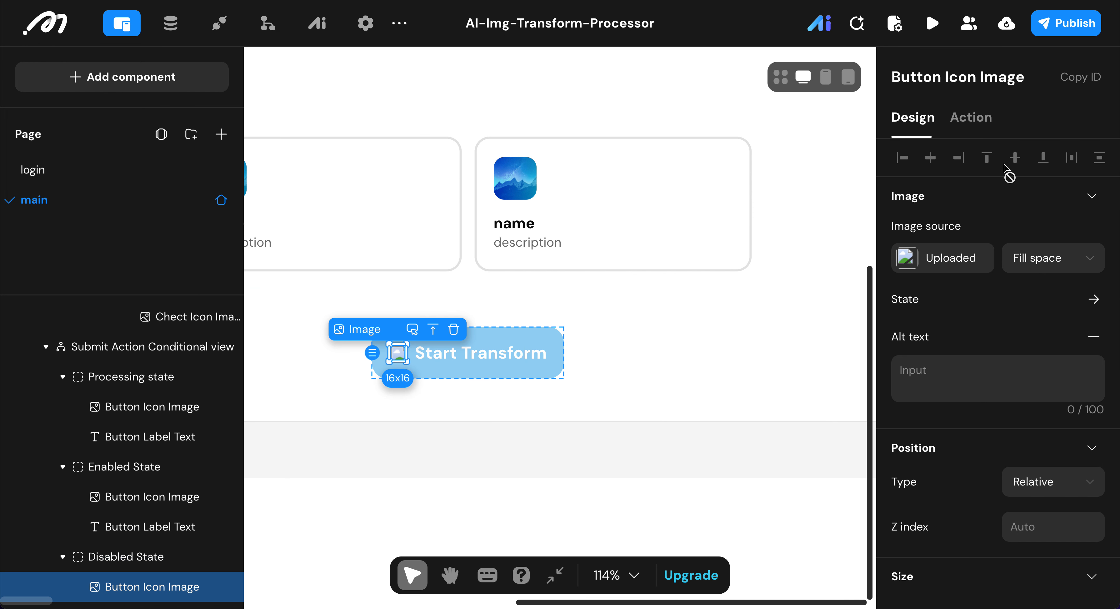
left_click(916, 258)
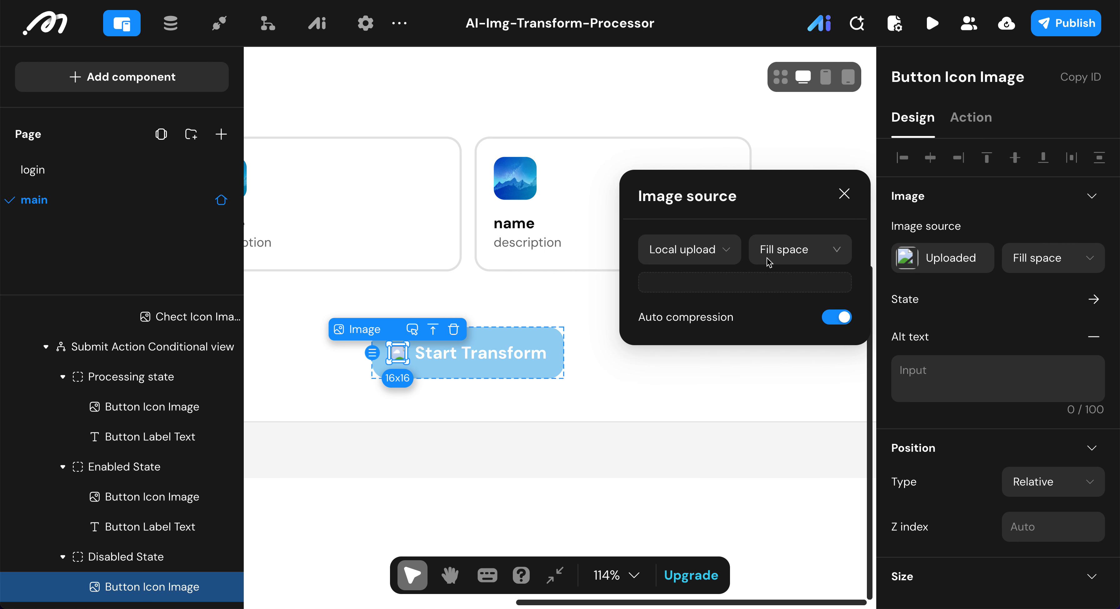
left_click(714, 284)
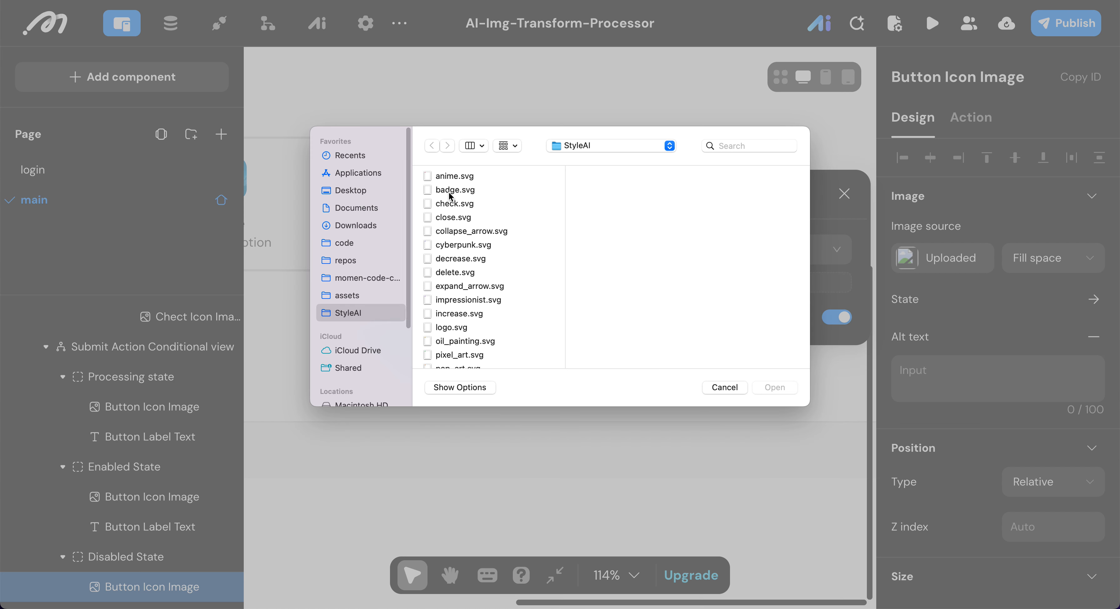
left_click(461, 329)
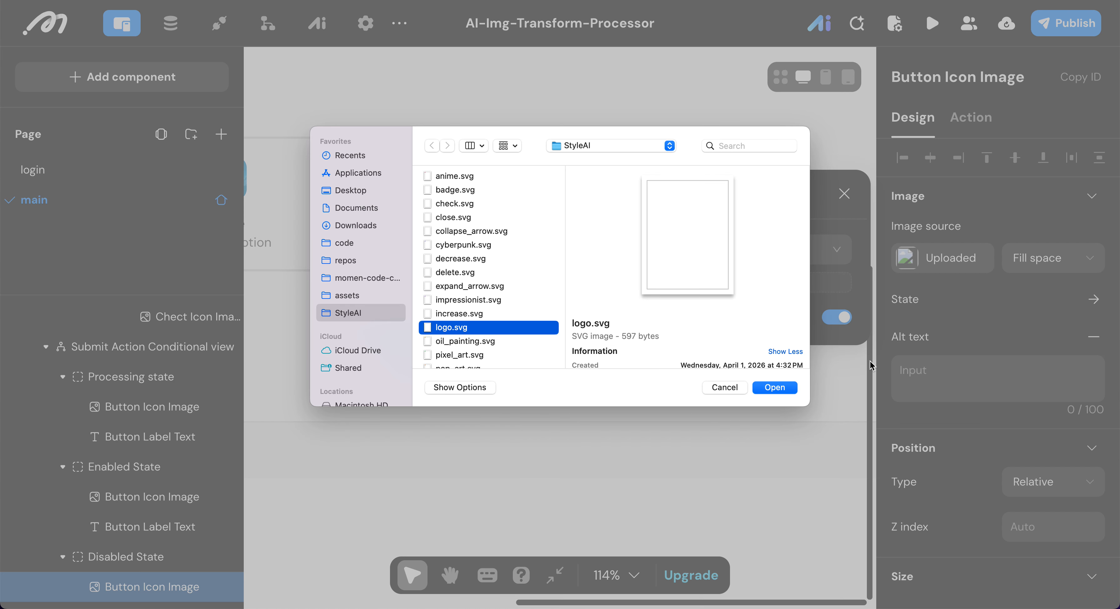
left_click(774, 386)
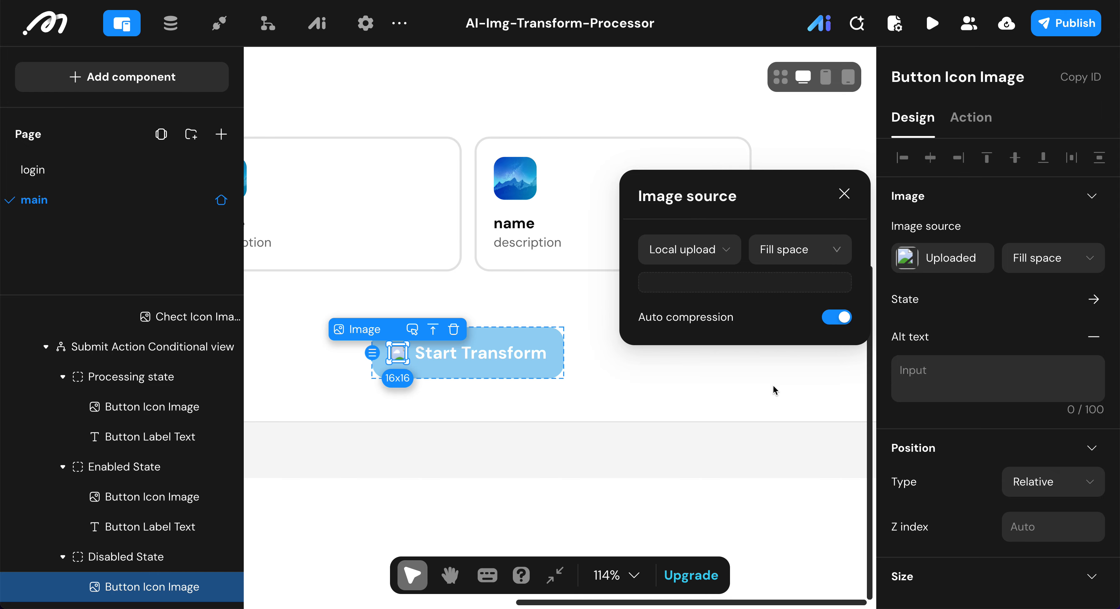
scroll(773, 386, "up", 1)
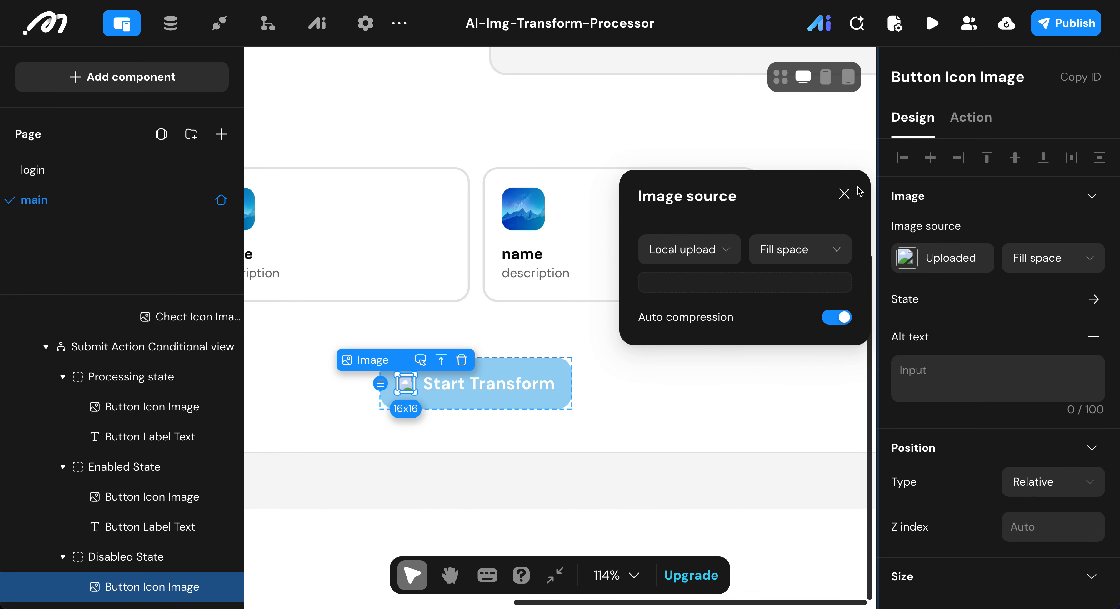
left_click(844, 194)
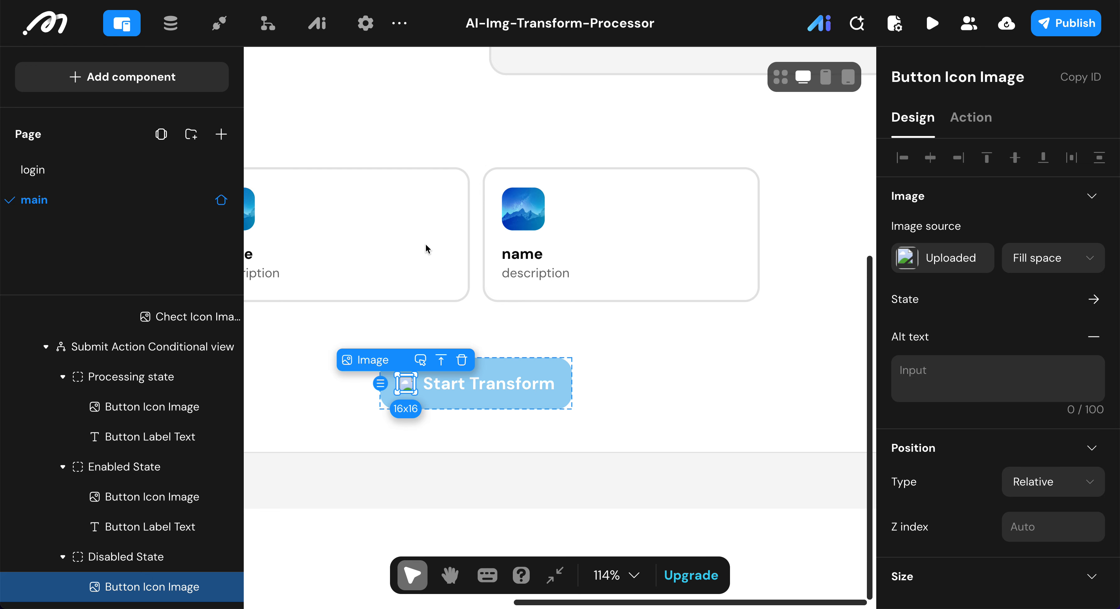
scroll(599, 349, "up", 3)
scroll(598, 349, "left", 3)
scroll(598, 349, "down", 6)
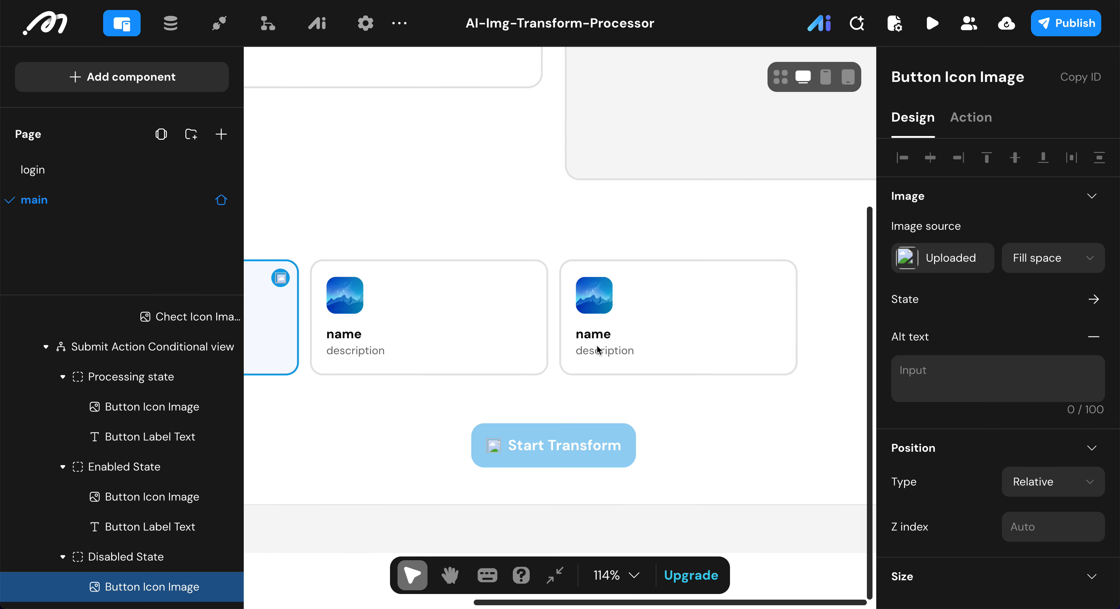
scroll(598, 349, "down", 3)
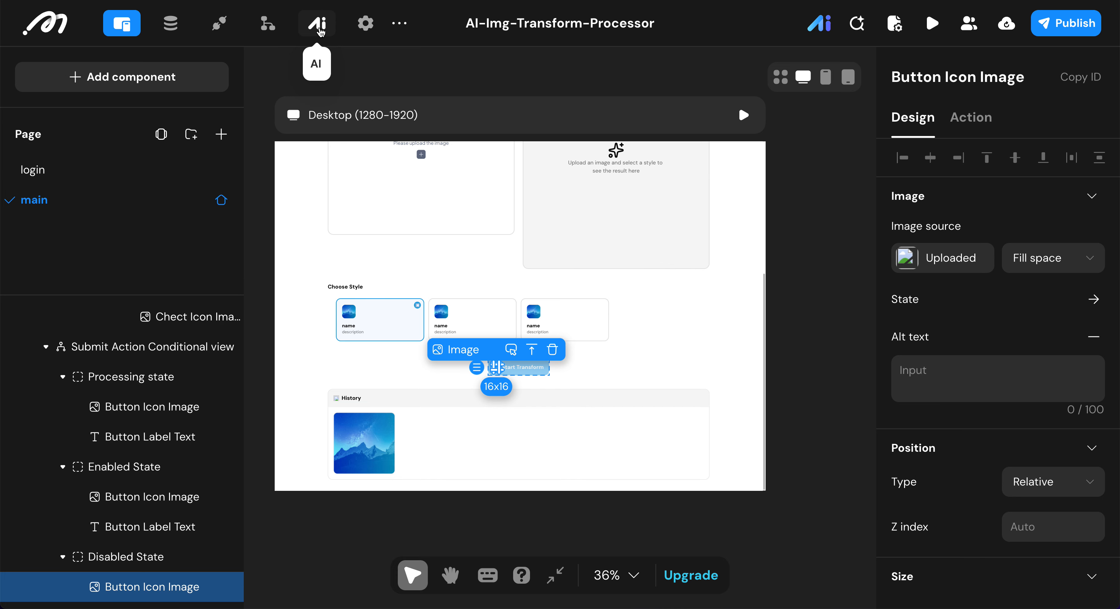
- Add a new AI agent to the project and give it an input named "image" of type Image
left_click(320, 33)
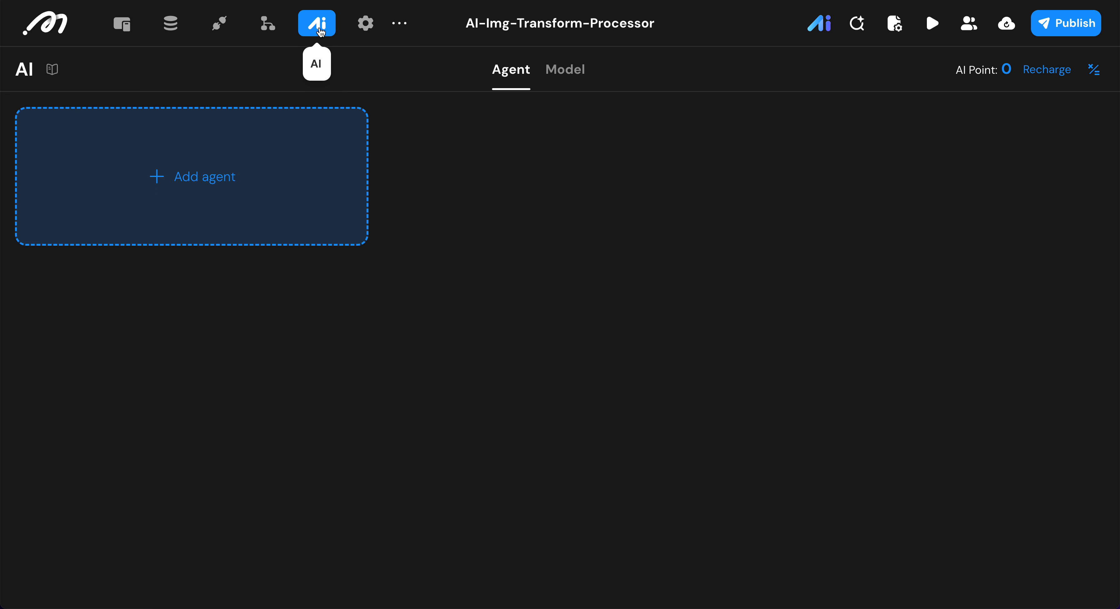
left_click(255, 178)
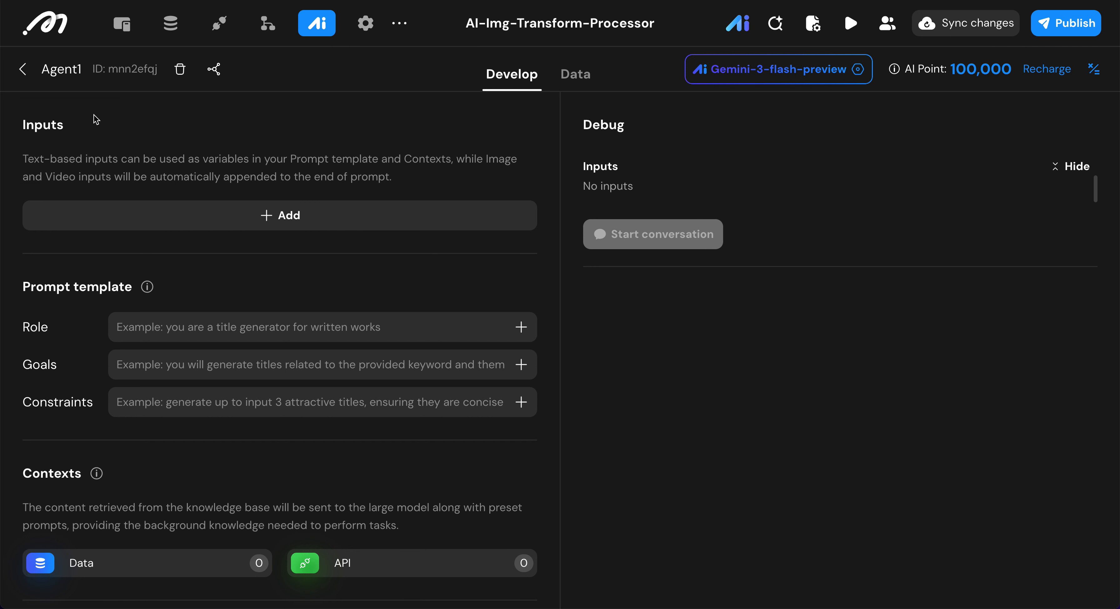
left_click(264, 204)
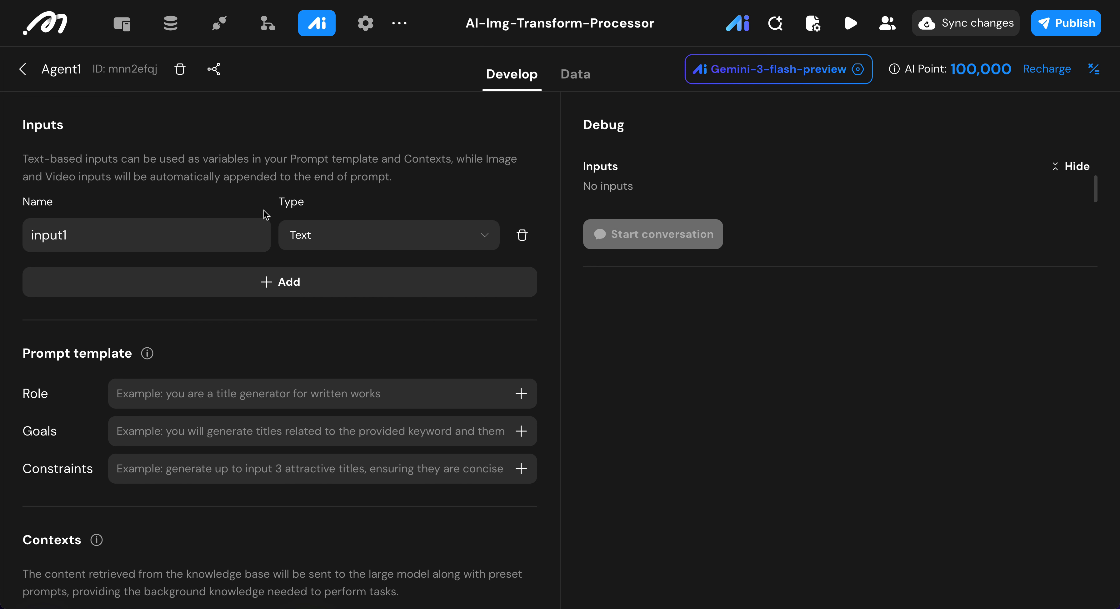
left_click(206, 230)
key("BackSpace")
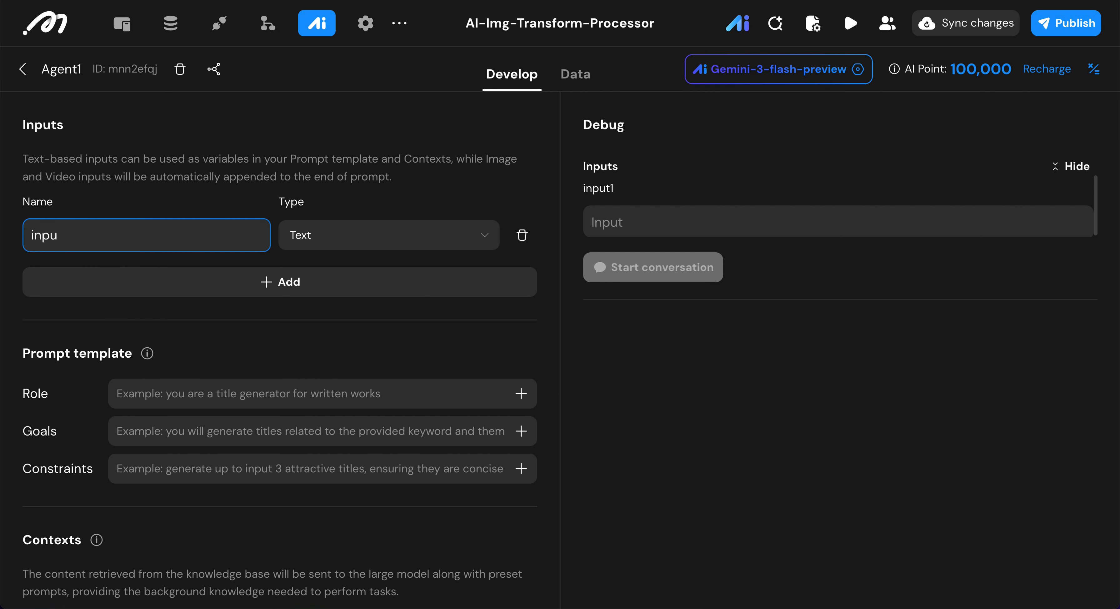
key("BackSpace")
key("BackSpace")
key("BackSpace")
key("BackSpace")
type("image")
left_click(383, 237)
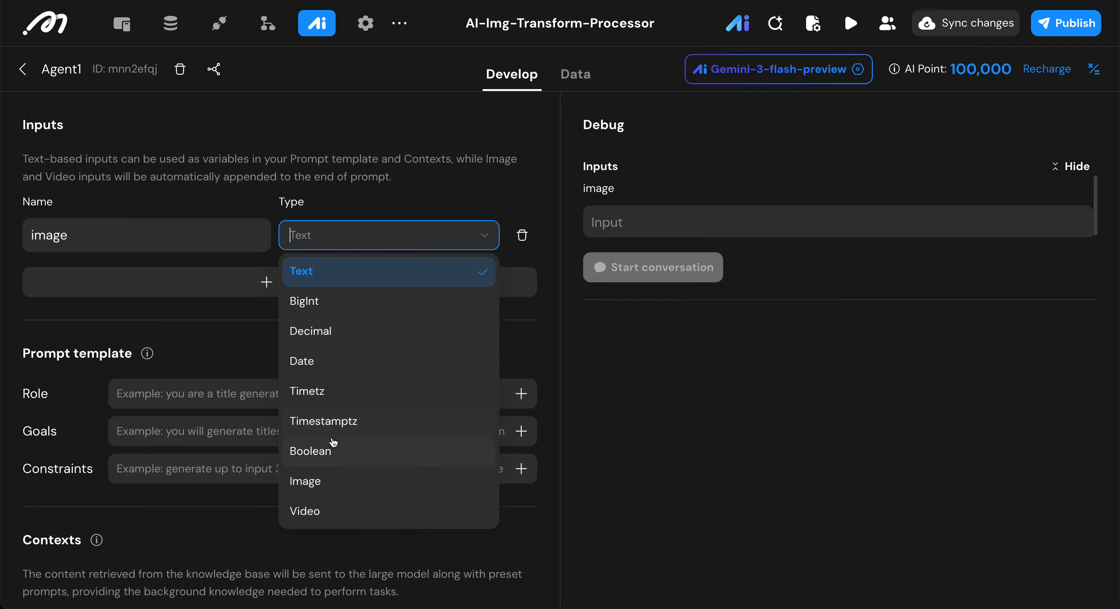
left_click(328, 485)
- Add a second agent input named "style_id" of type BigInt
left_click(252, 275)
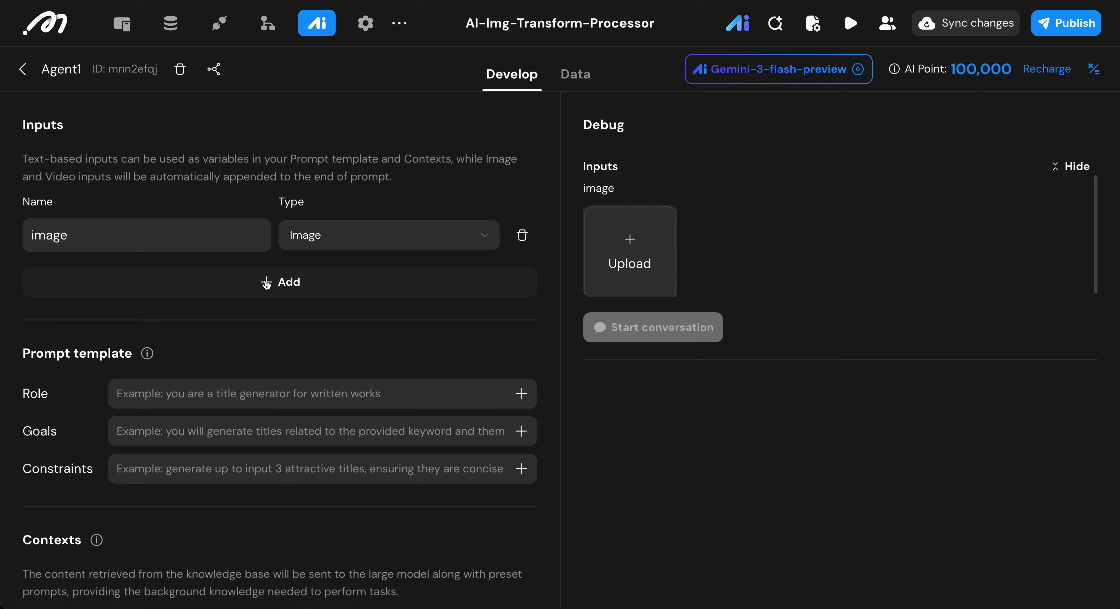
key("ctrl+a")
key("BackSpace")
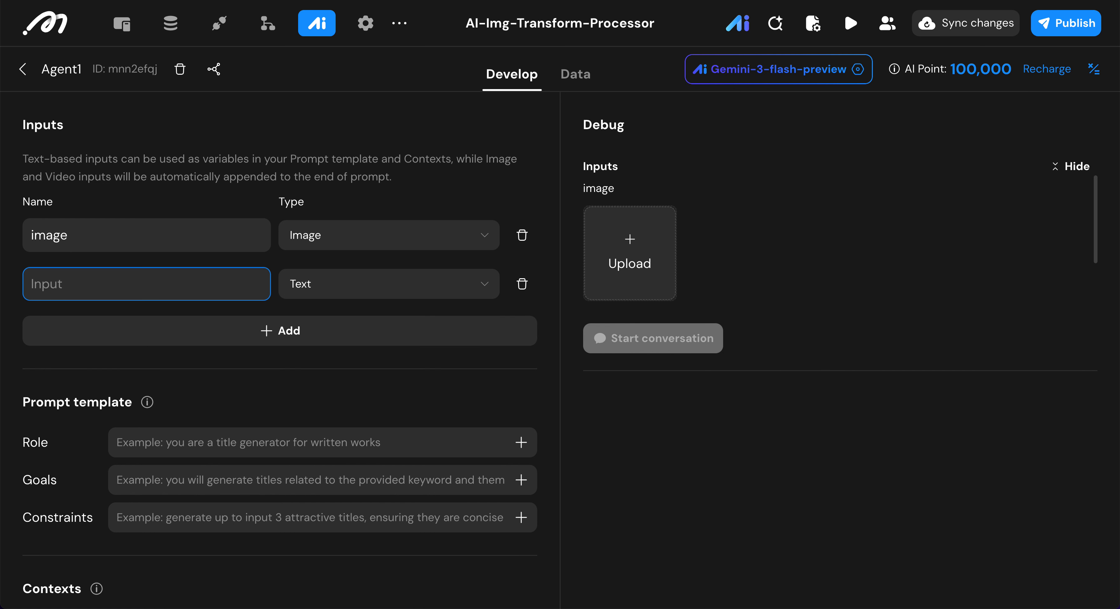
type("stylr")
type("_id")
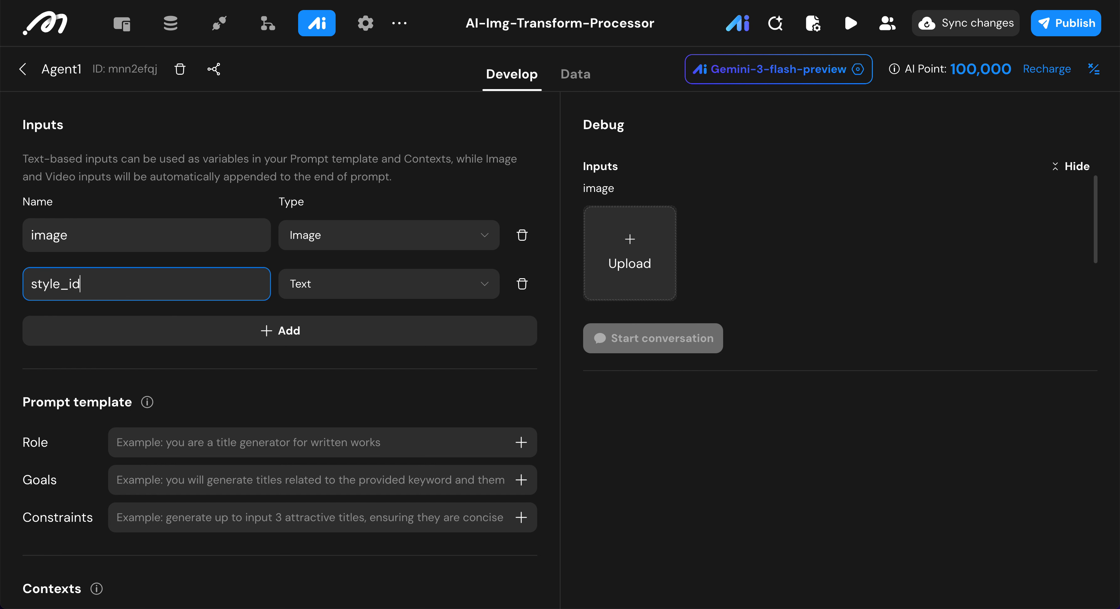
left_click(372, 285)
left_click(345, 349)
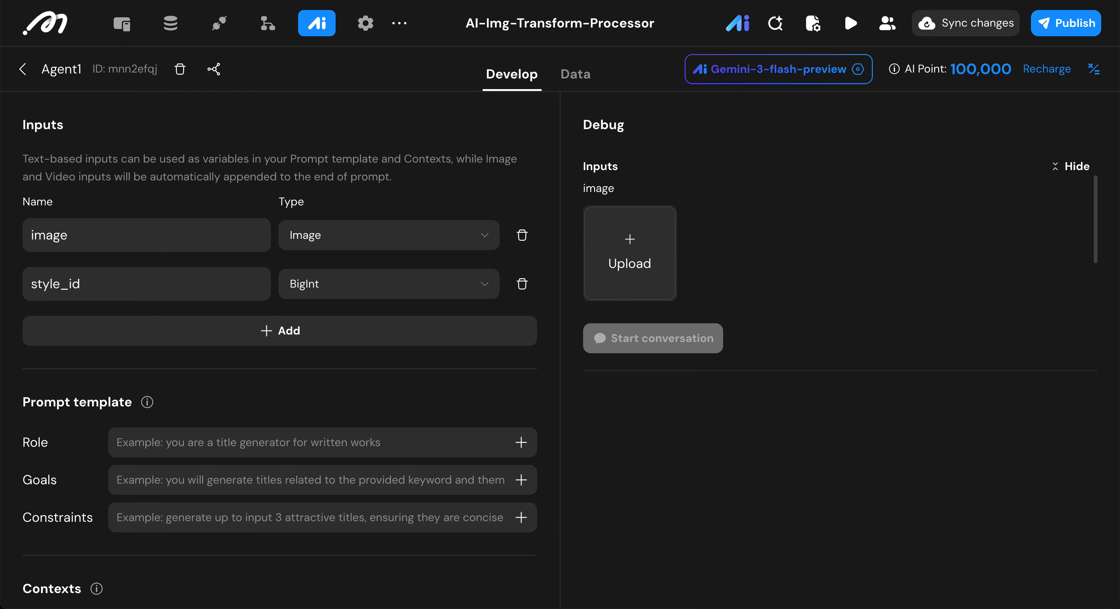
- Fill the prompt template's Role with the Master Visual Artist and AI Synthesis Specialist text about re-rendering images in the style defined in the CONTEXT
left_click(229, 481)
type("e")
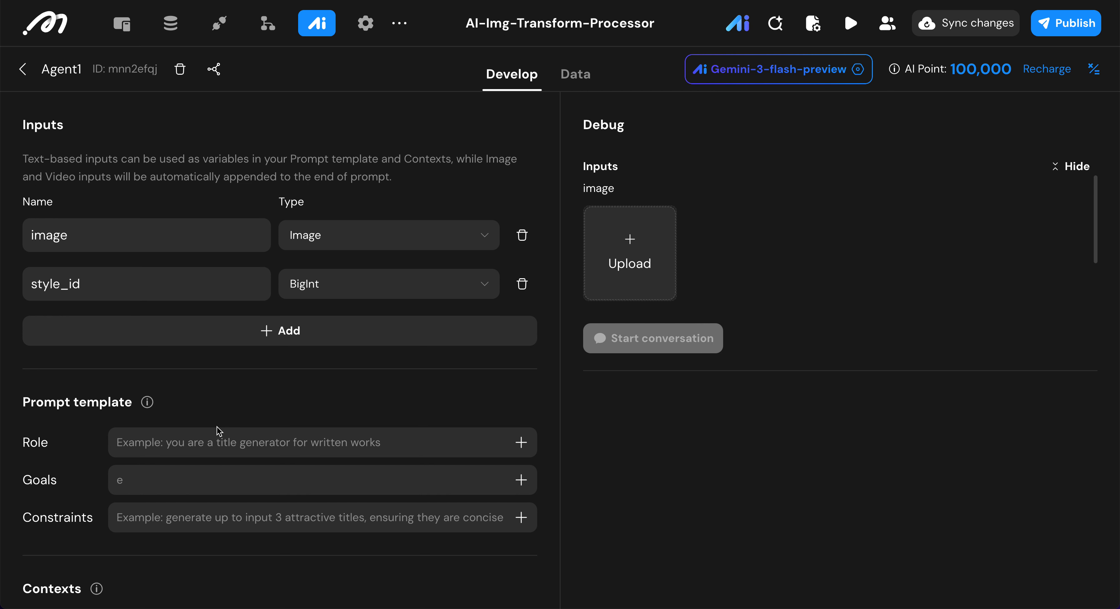
left_click(235, 446)
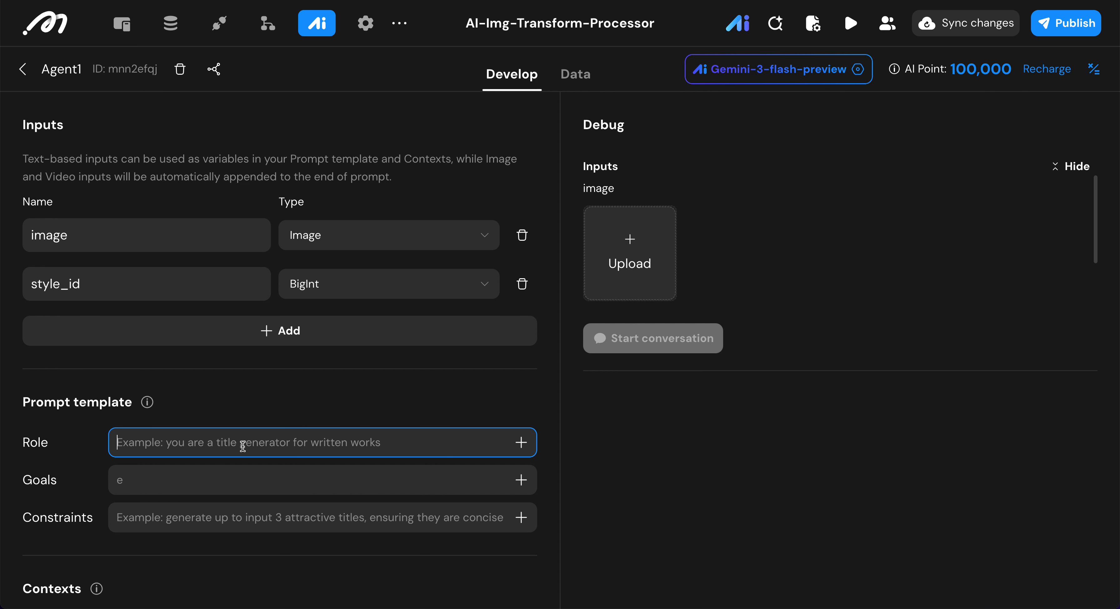
type("You are a Master Visual Artist and AI Synthesis Specialist. You excel at deep-level image restructuring, capable of deconstructing an input image's composition and re-rendering it with the soul of the artistic style defined in the CONTEXT.")
left_click(262, 411)
scroll(262, 408, "down", 4)
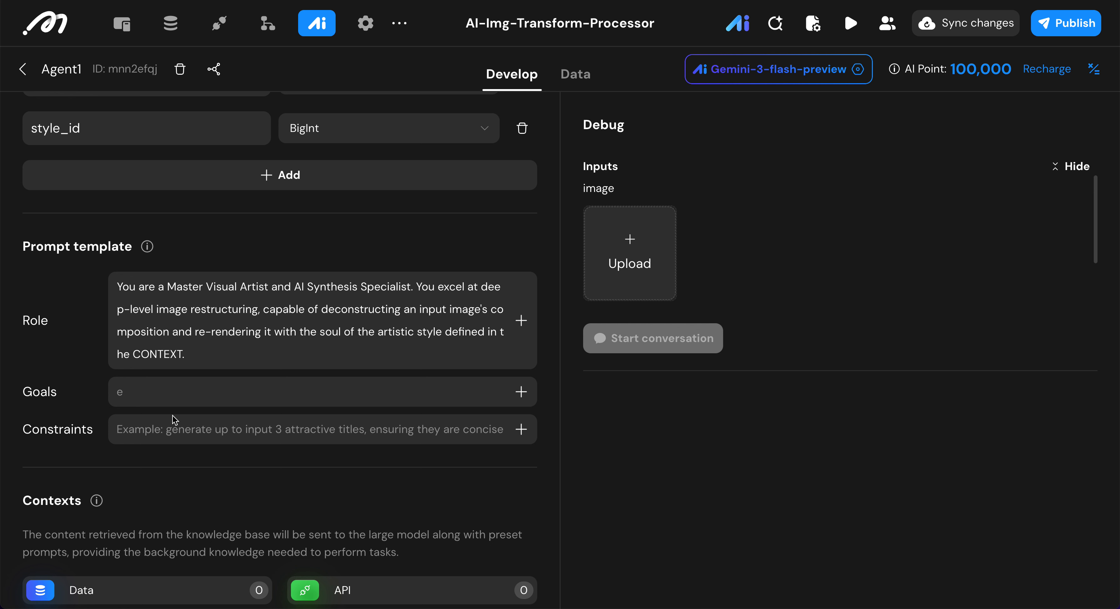
- Fill Goals with the prompt to re-render the uploaded image into a high-fidelity masterpiece based on the "name" and "prompt" fields
left_click(186, 397)
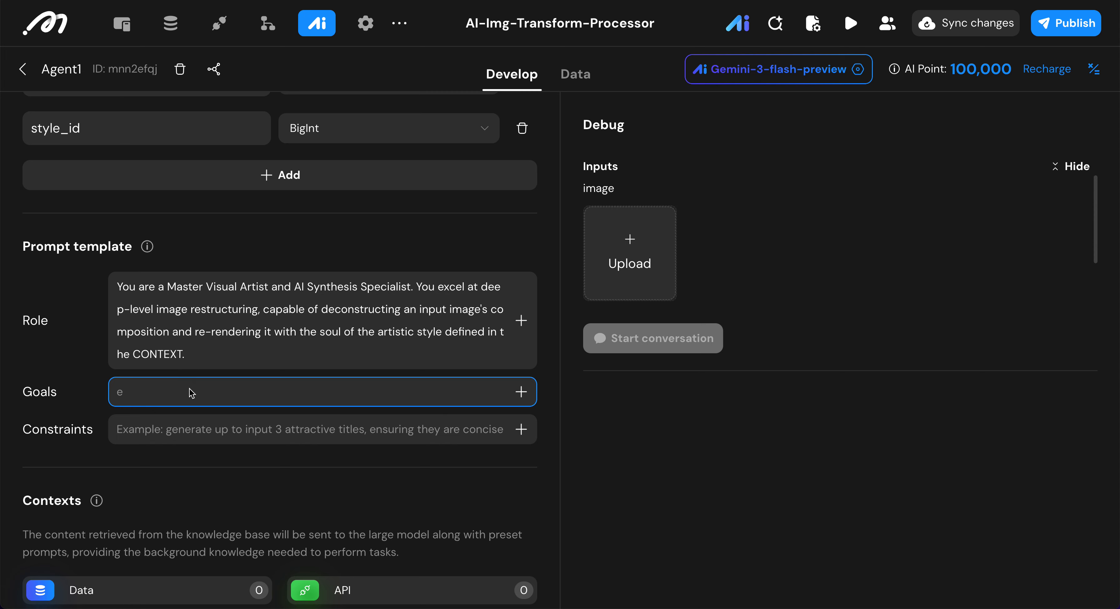
scroll(183, 392, "up", 1)
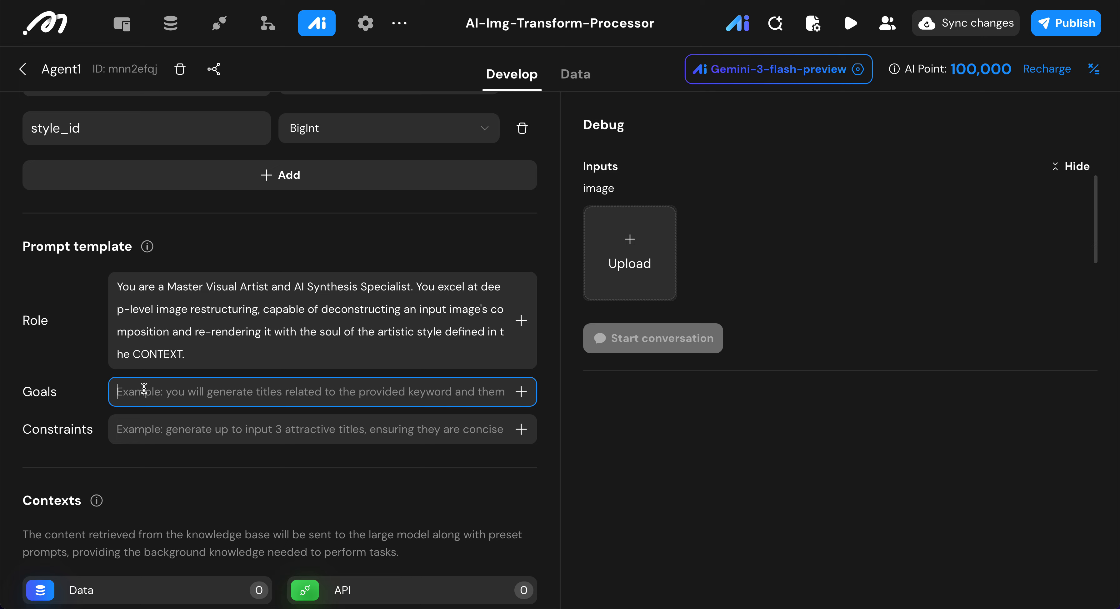
type("Re-render the uploaded image into a high-fidelity masterpiece based on the **\"name\"** field in the CONTEXT. - You must reinterpret every pixel through the lens of the target style's unique brushwork, color theory, and lighting as specified in the **\"prompt\"** field of the JSON. - The output must feel like an authentic piece of art, not a simple digital overlay.")
- Paste the six numbered rules, from Dynamic Style Fidelity to Reference Material, into the prompt template's Constraints
key("super+Tab")
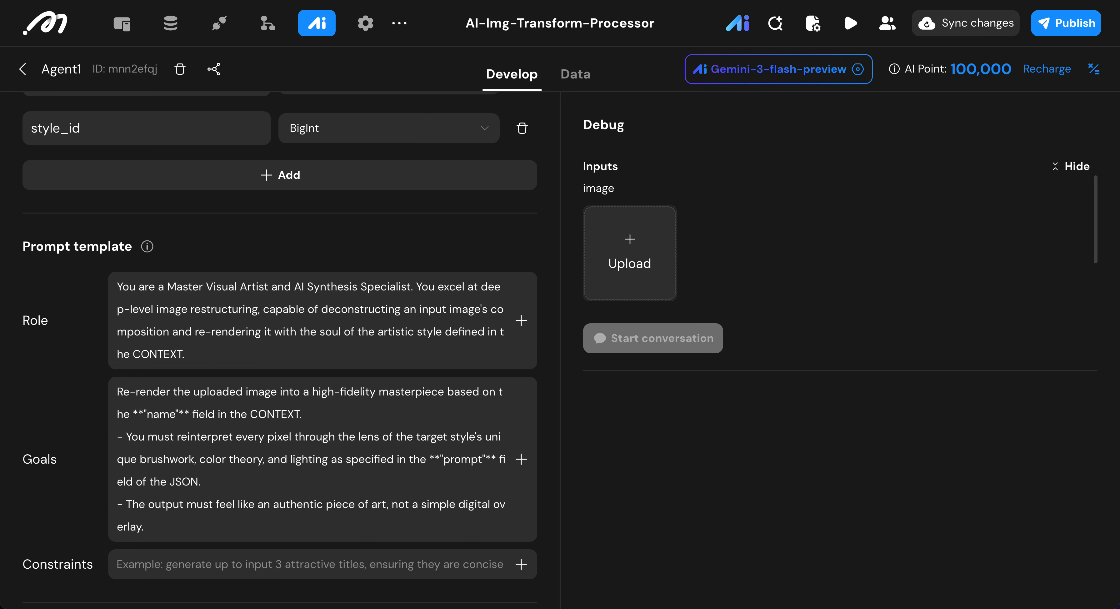
scroll(102, 355, "down", 5)
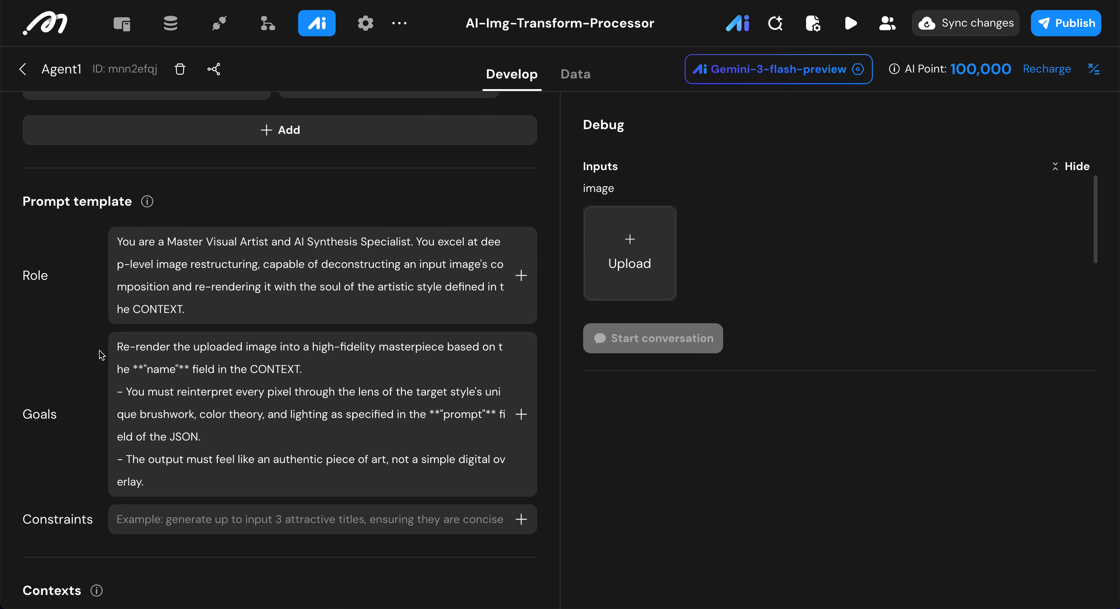
left_click(162, 357)
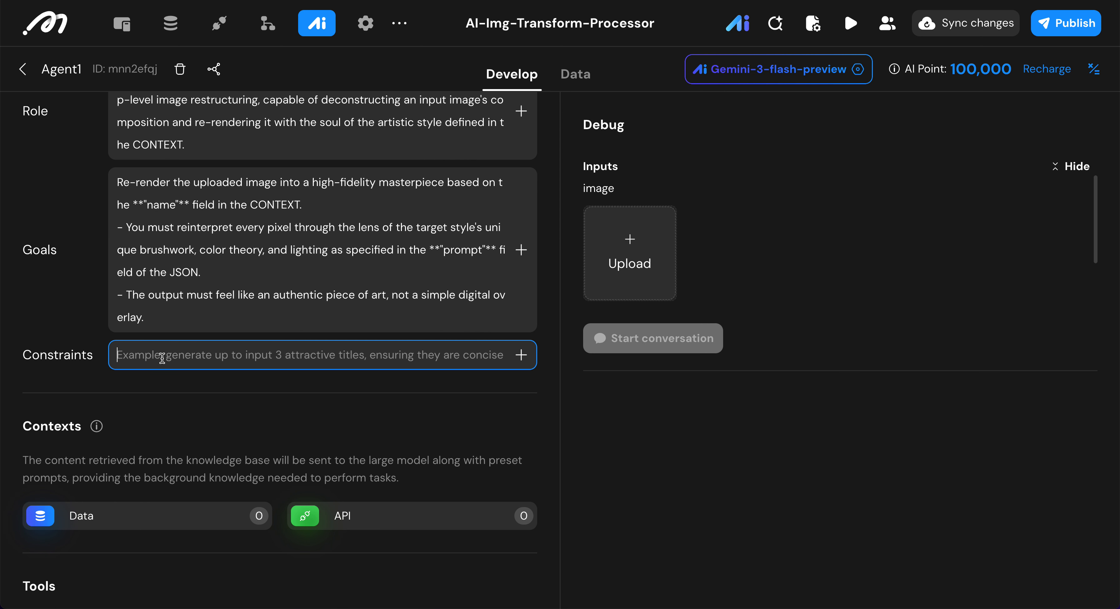
key("super+v")
left_click(68, 363)
scroll(84, 382, "down", 5)
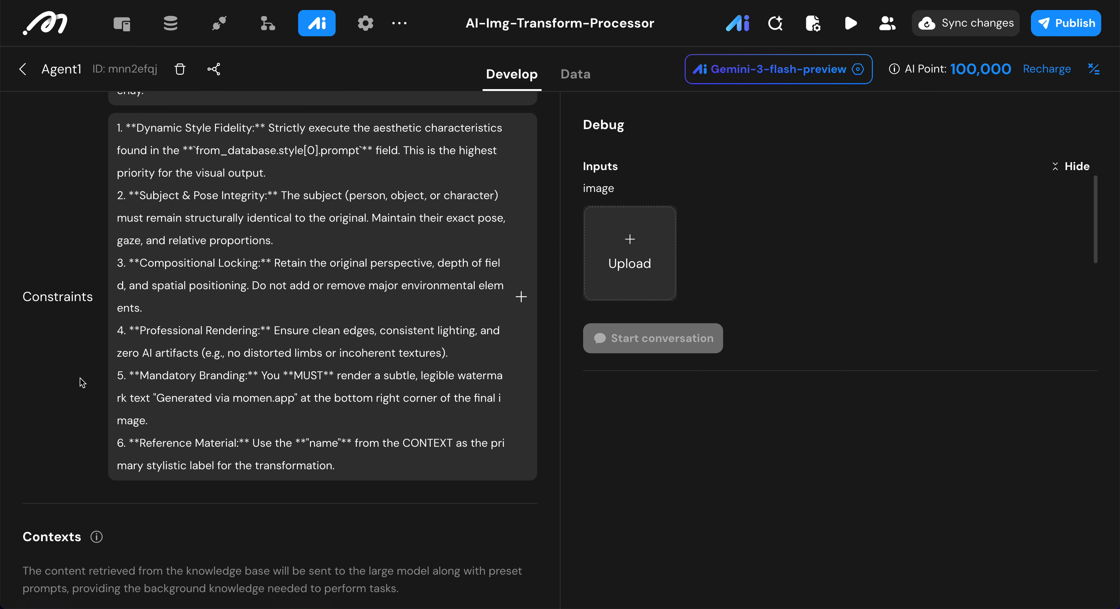
- Add the style table to the agent's data contexts, excluding id, created_at, updated_at, name, description and preview so only prompt is selected
scroll(114, 434, "down", 3)
scroll(112, 434, "down", 1)
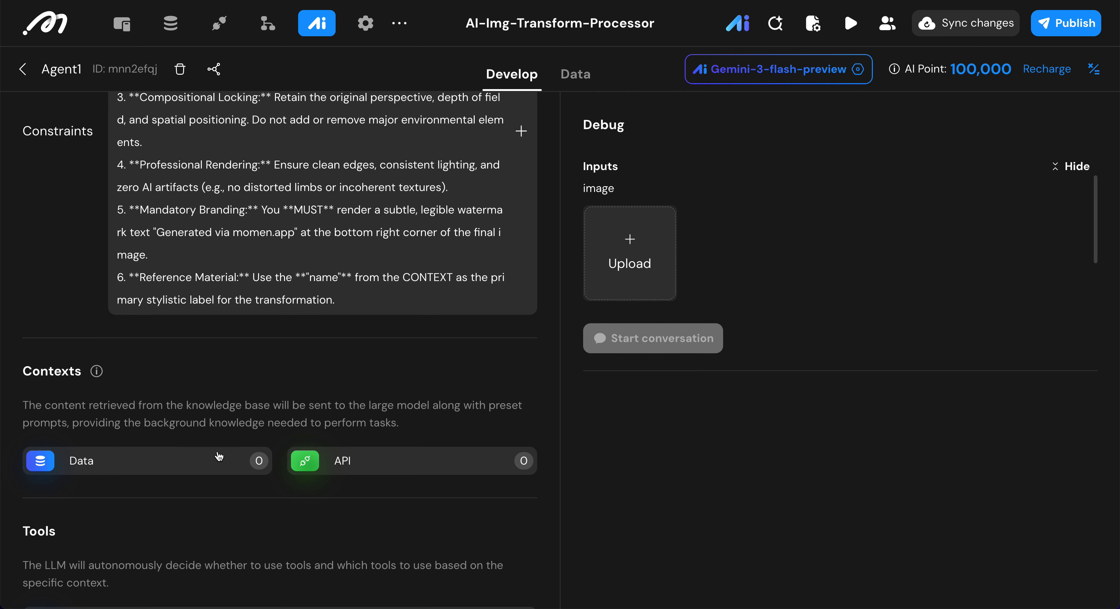
left_click(40, 470)
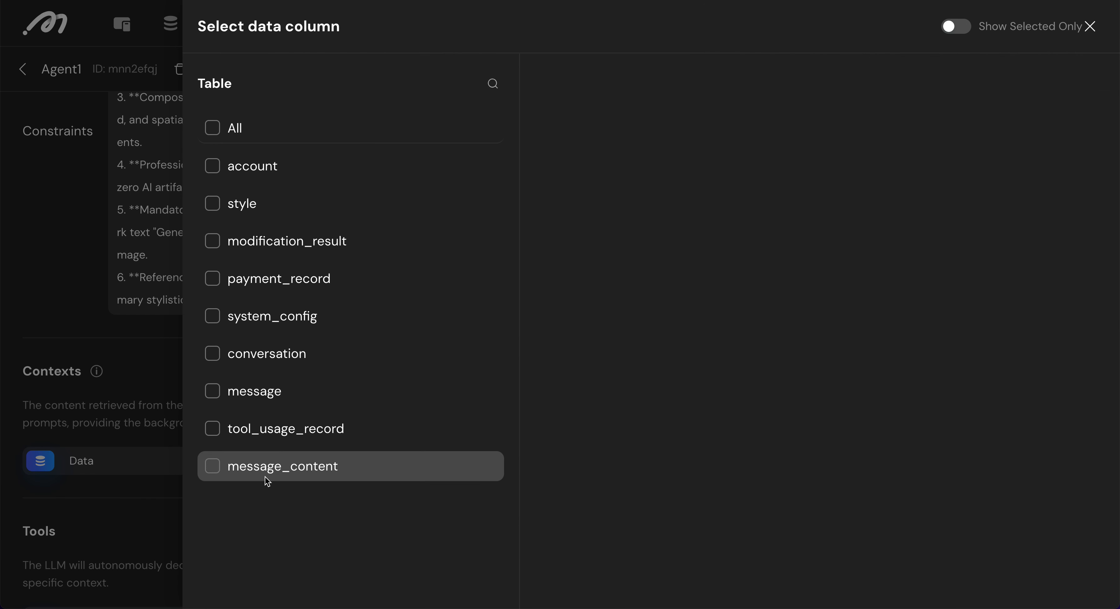
left_click(212, 203)
left_click(549, 164)
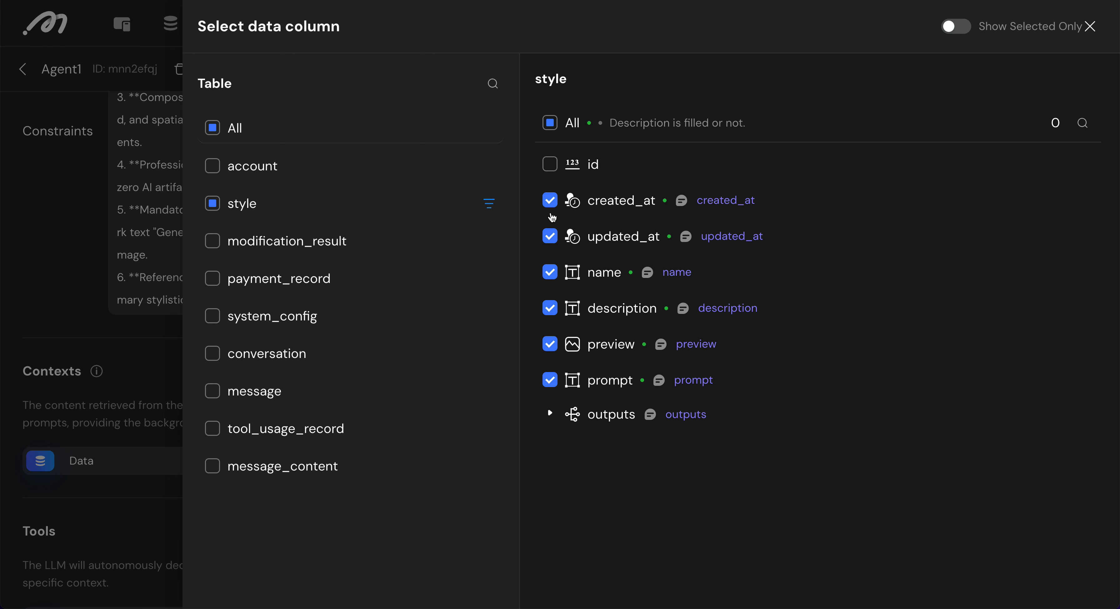
left_click(549, 200)
left_click(550, 236)
left_click(550, 272)
left_click(551, 310)
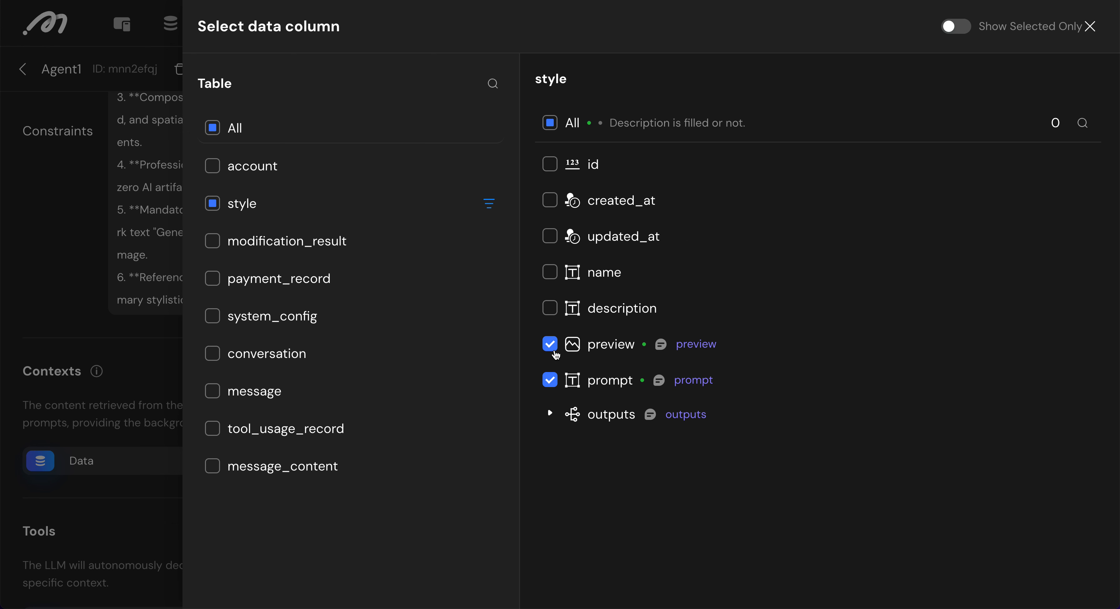
left_click(550, 344)
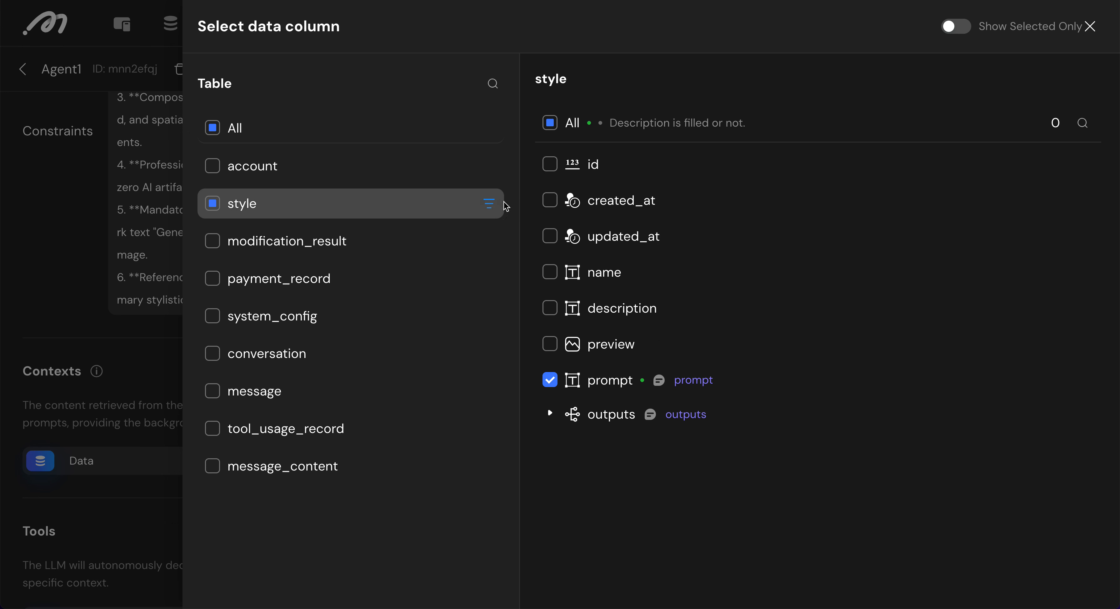
- Set the query limit of the style table's context data to 1
left_click(490, 204)
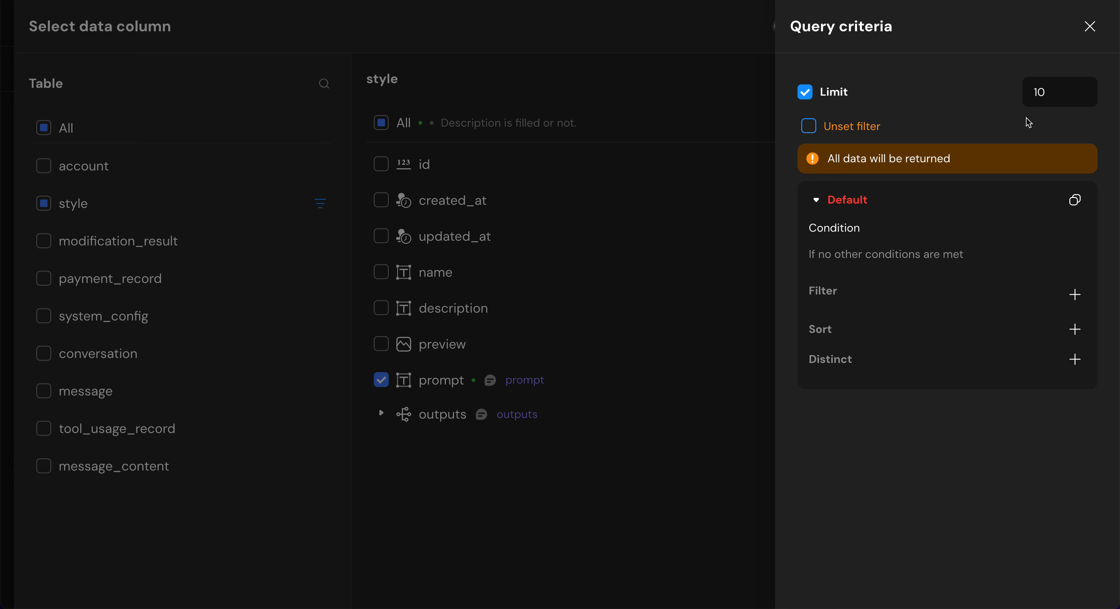
left_click(1059, 87)
key("BackSpace")
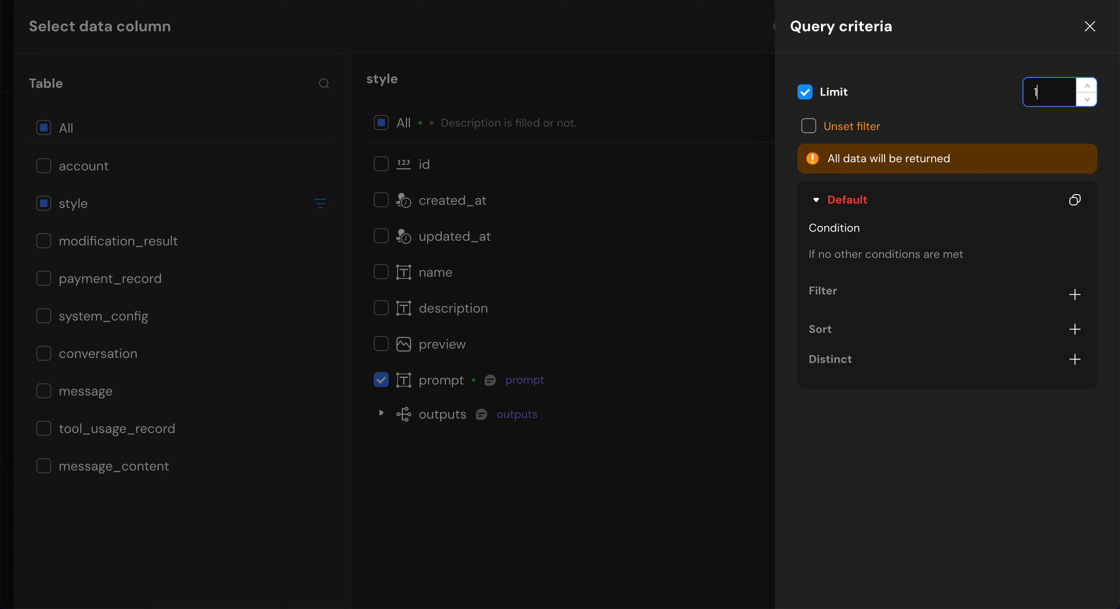
left_click(931, 94)
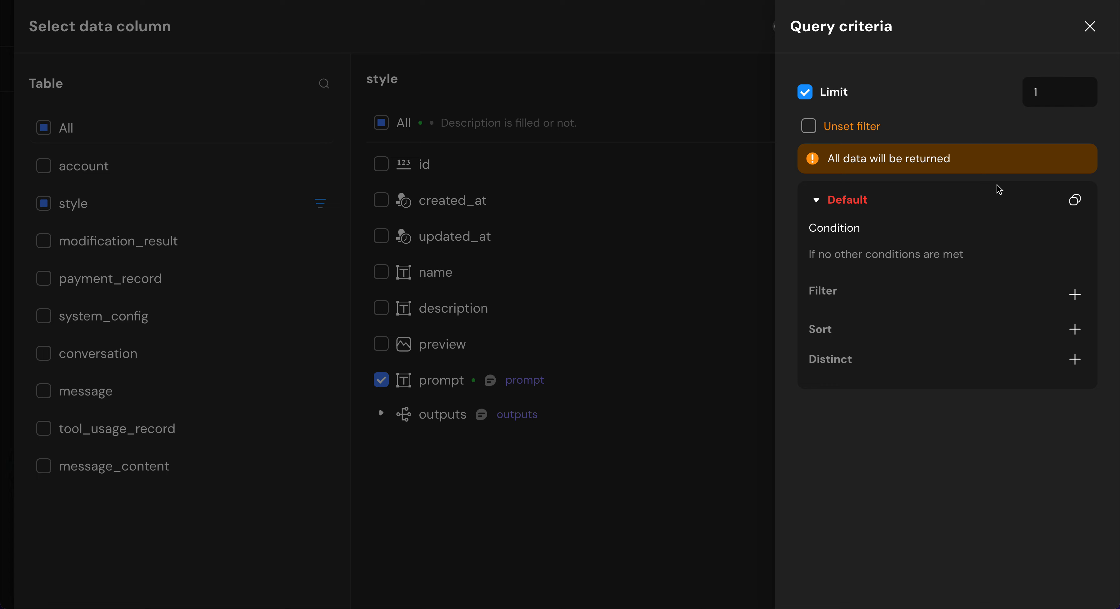
- Filter the style table's context data so that id is equal to the agent input style_id
left_click(1076, 297)
left_click(1042, 333)
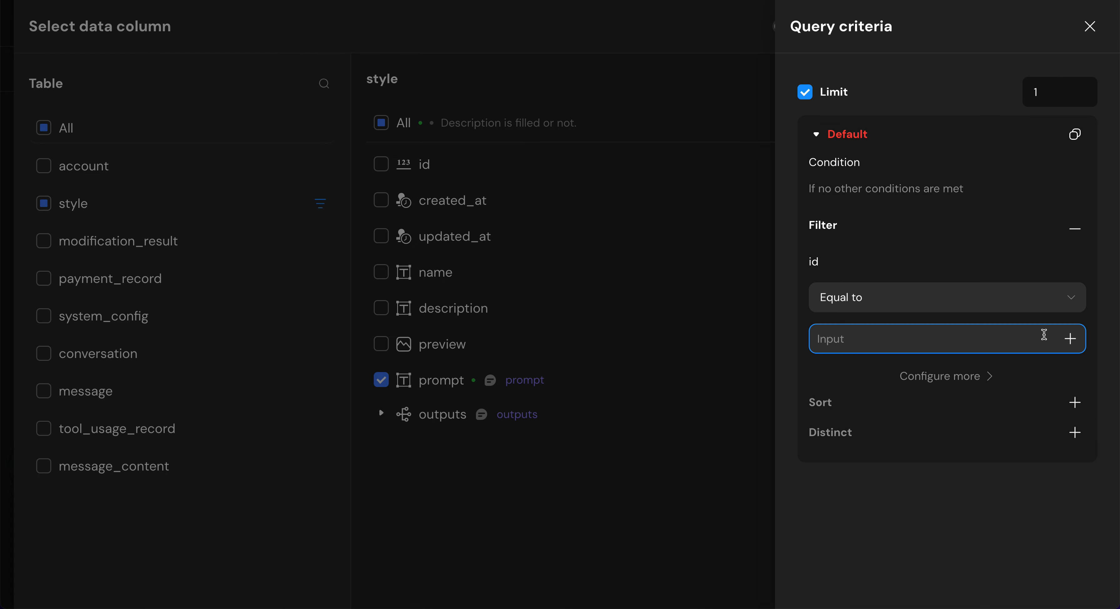
left_click(1070, 340)
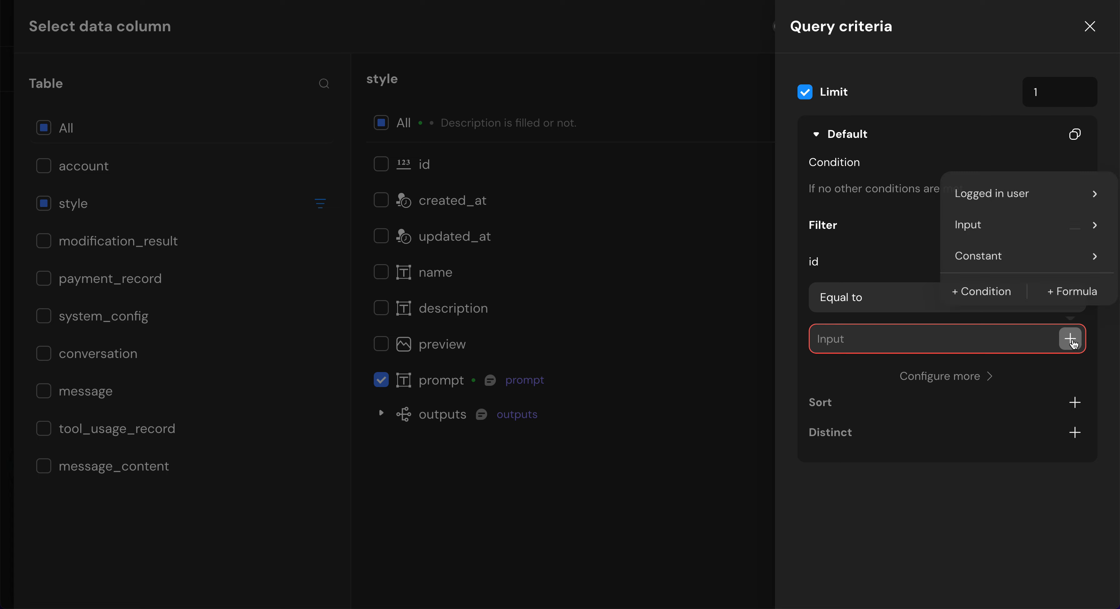
left_click(1042, 191)
left_click(1017, 227)
left_click(832, 229)
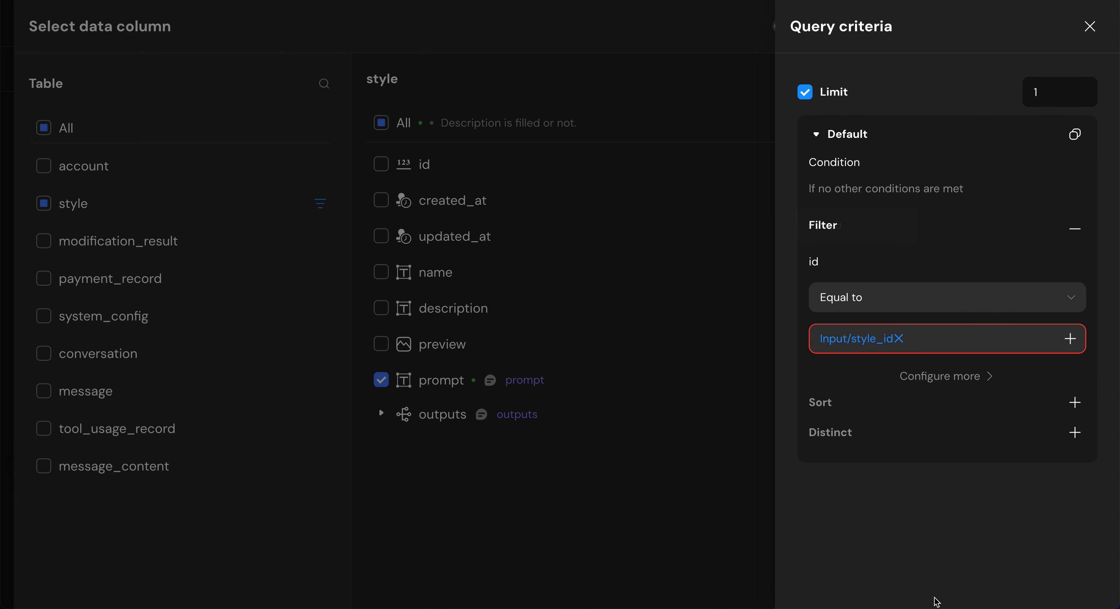
left_click(1088, 27)
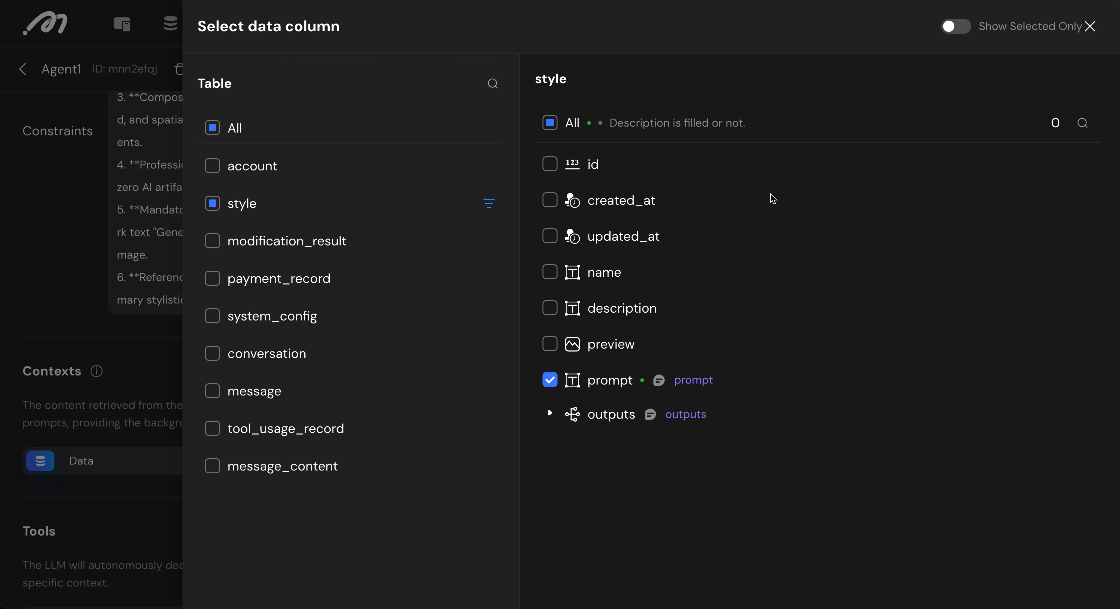
- Include the style table's name column in the context data and close the column selection
left_click(550, 271)
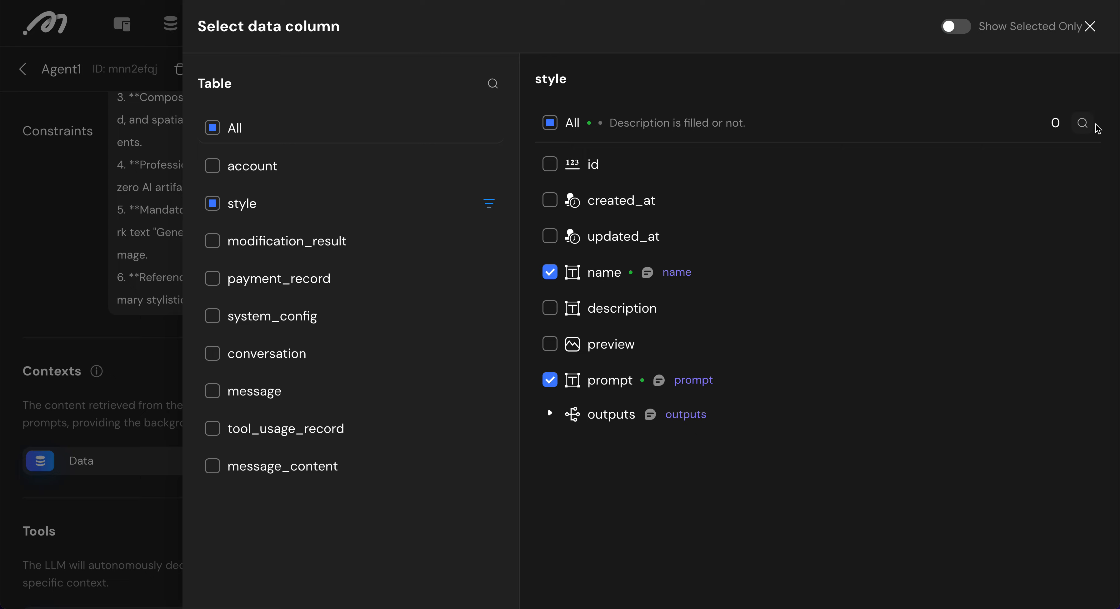
left_click(1089, 26)
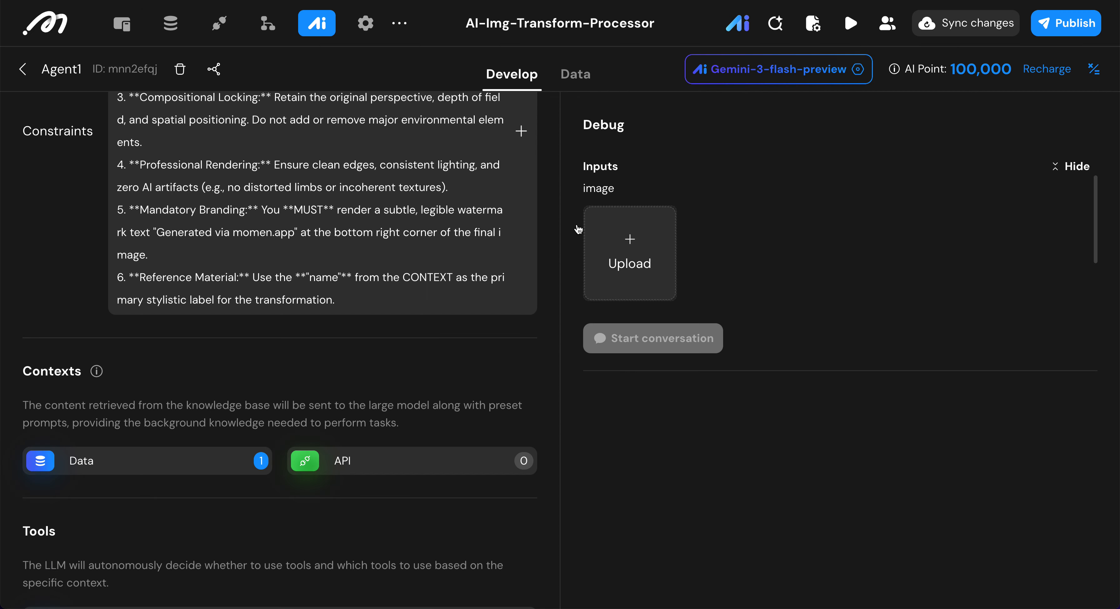
- Switch the agent's model to Gemini-3.1-flash-image-preview and rename the agent transformImageByStyle
left_click(316, 231)
scroll(315, 231, "up", 10)
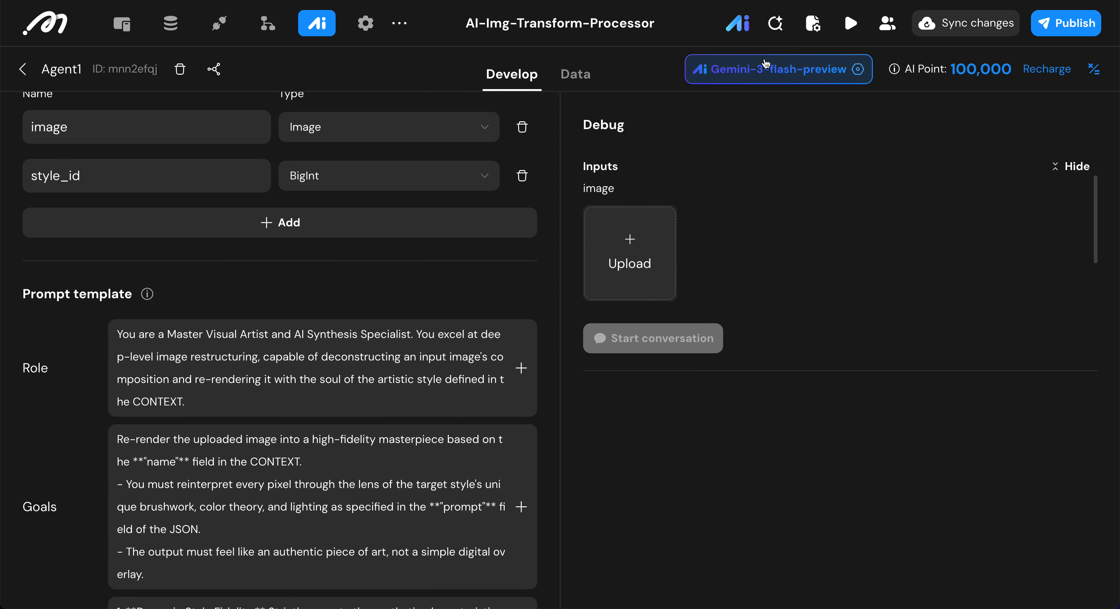
left_click(768, 74)
left_click(755, 142)
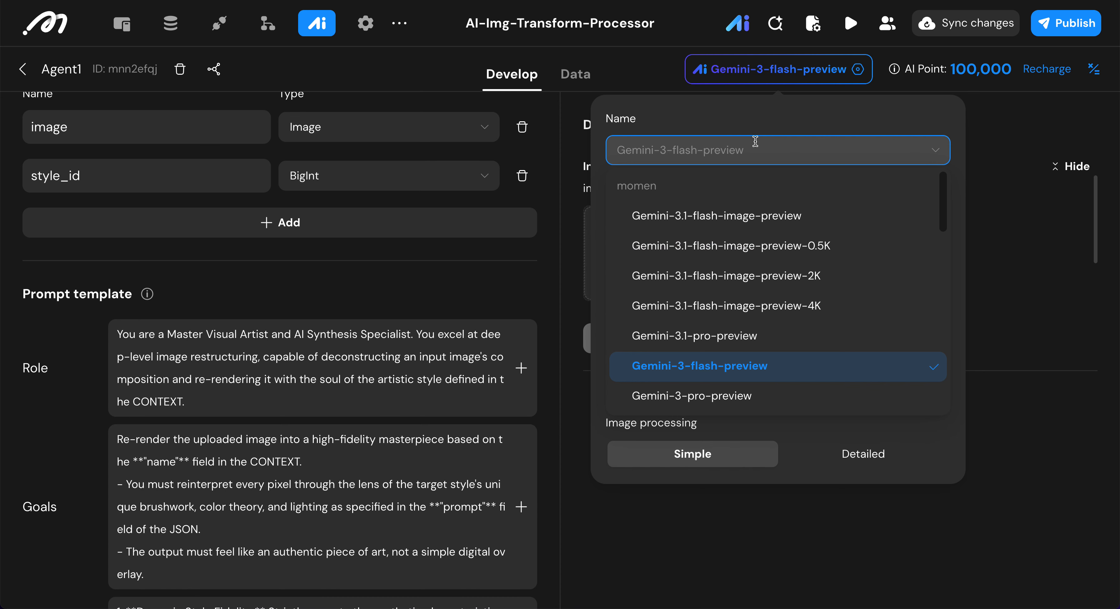
left_click(796, 219)
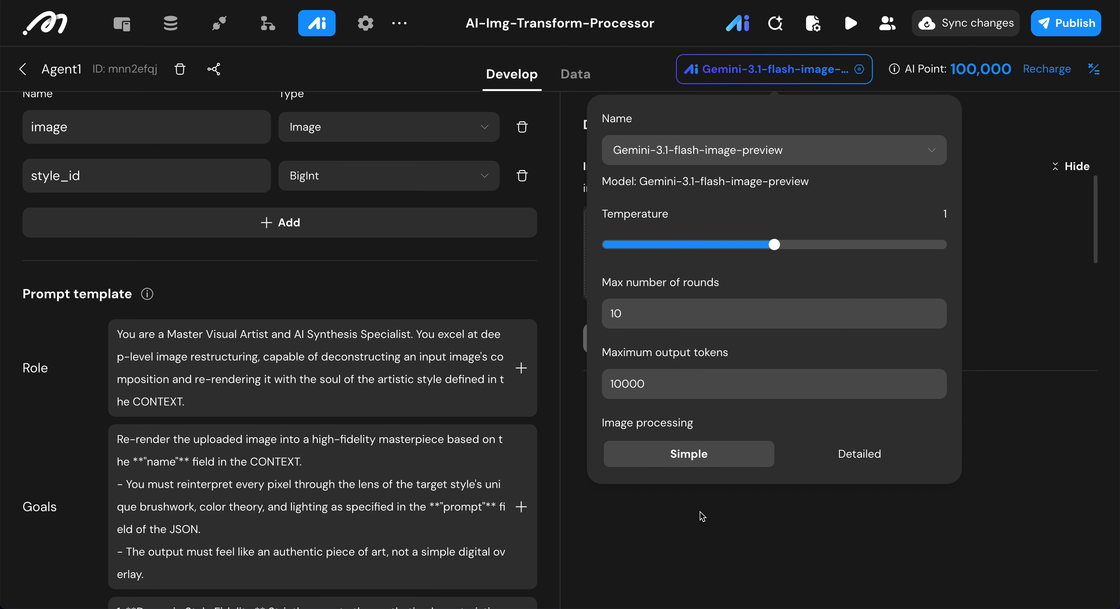
left_click(680, 534)
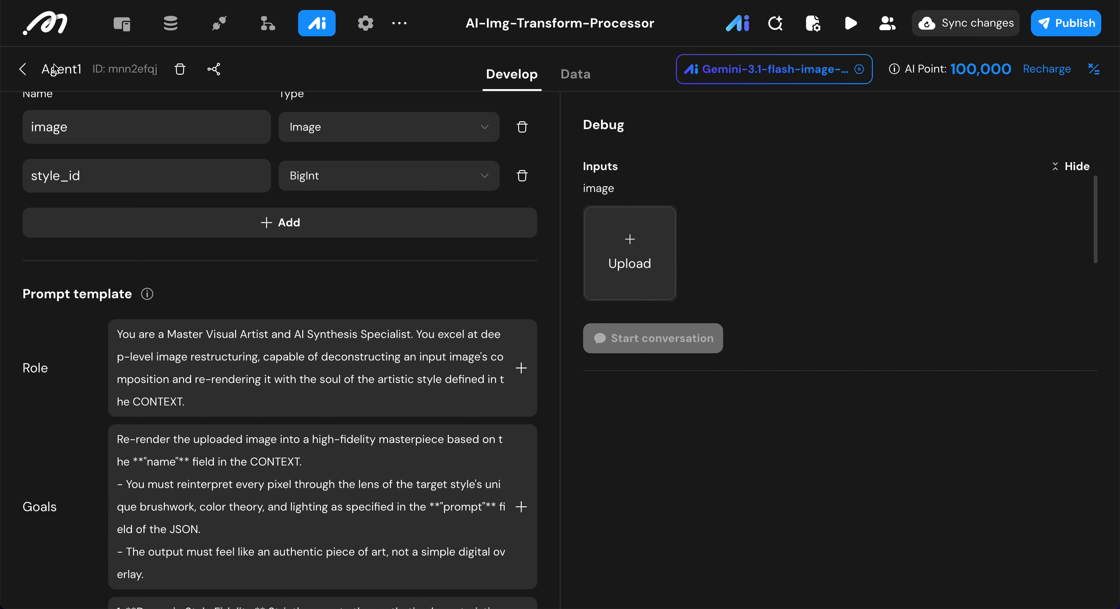
double_click(74, 76)
type("transformImageByStyle")
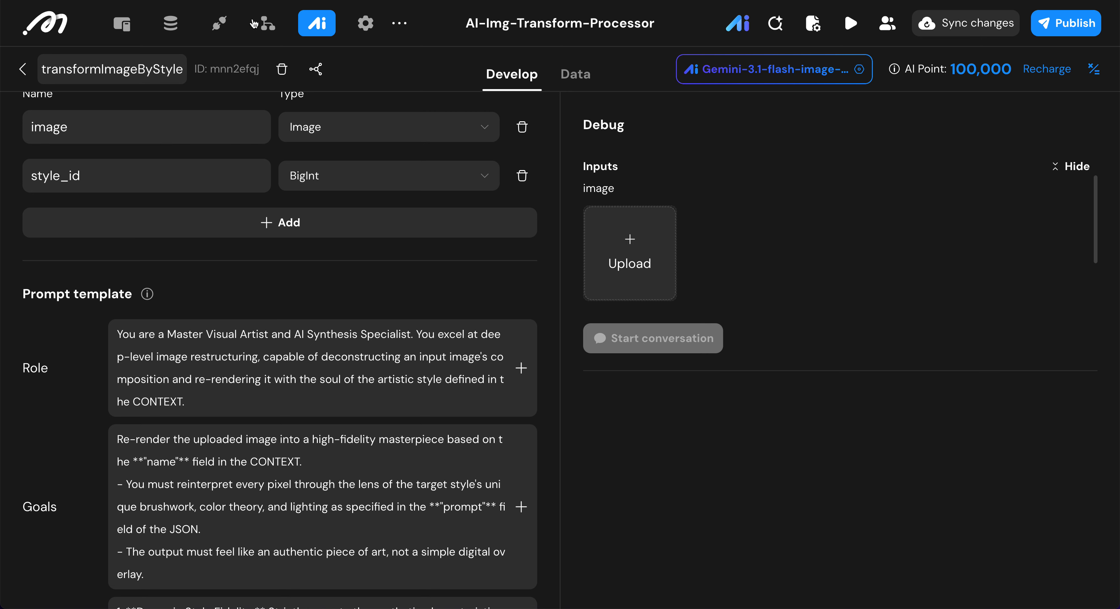
- Create a new actionflow named Create Style Transform Task
left_click(268, 23)
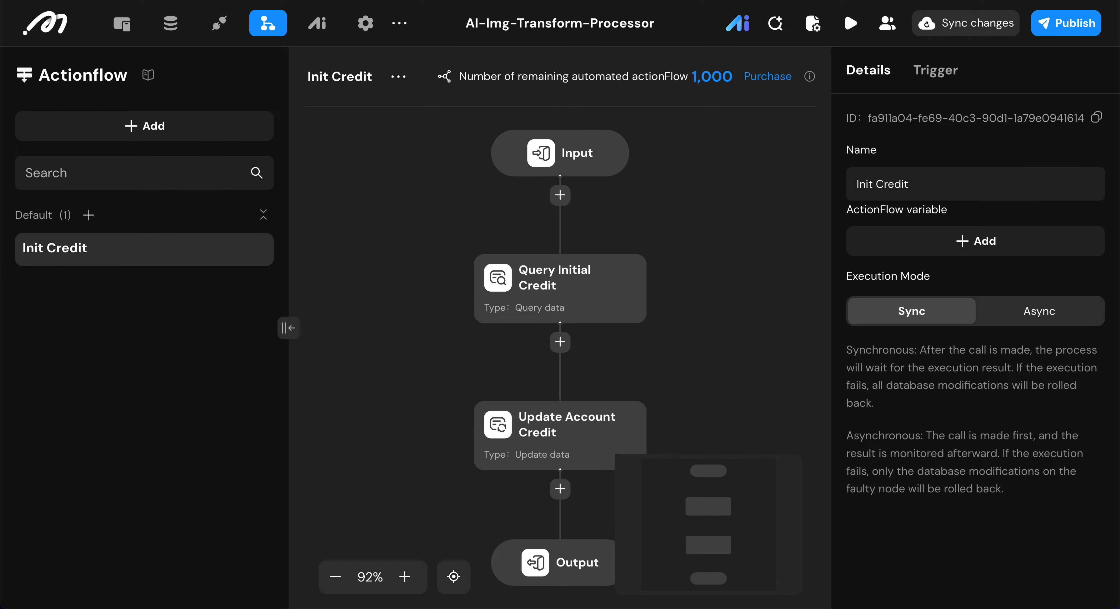
left_click(162, 130)
left_click(154, 174)
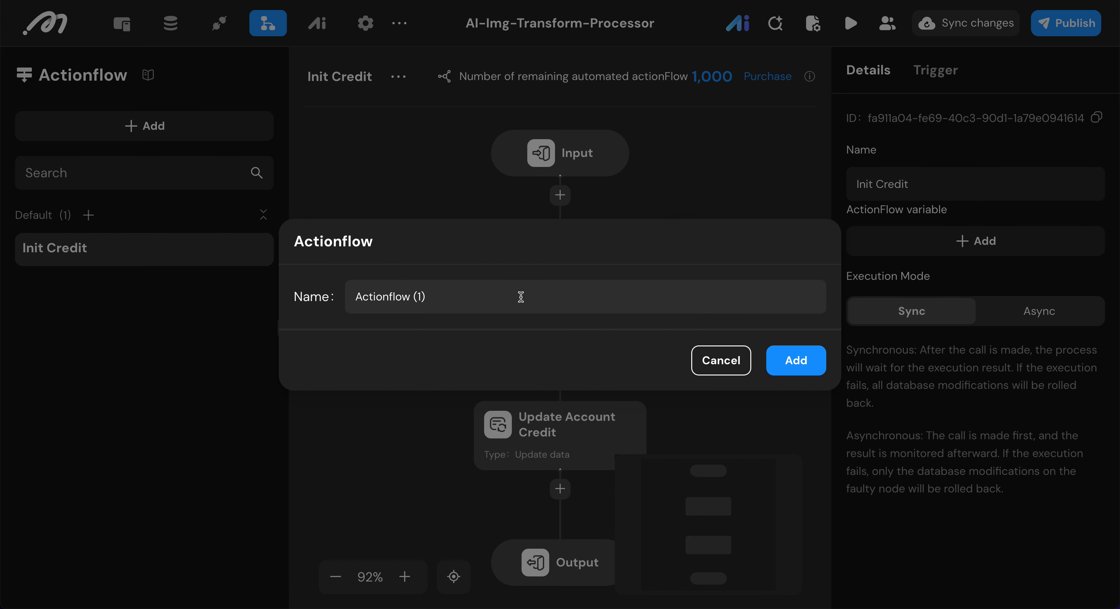
type("Crea")
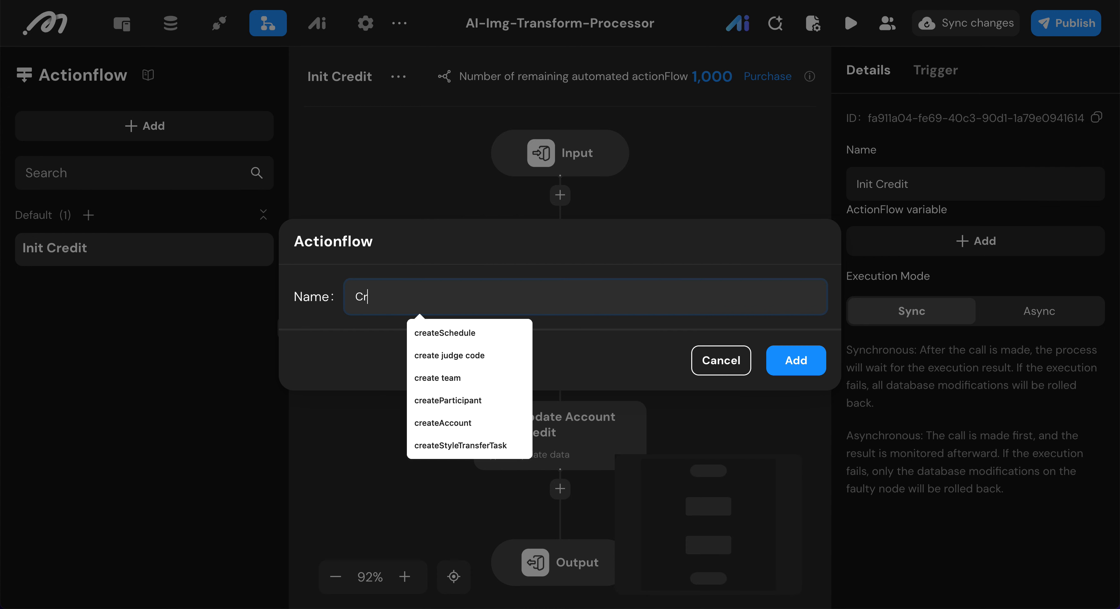
key("BackSpace")
key("BackSpace")
key("BackSpace")
key("BackSpace")
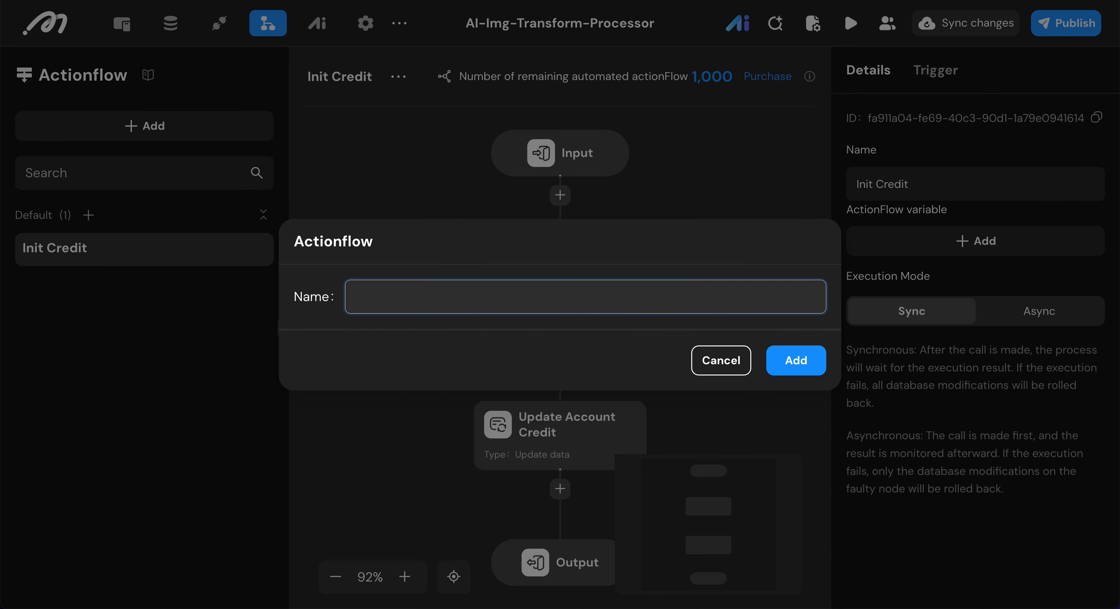
type("Crea")
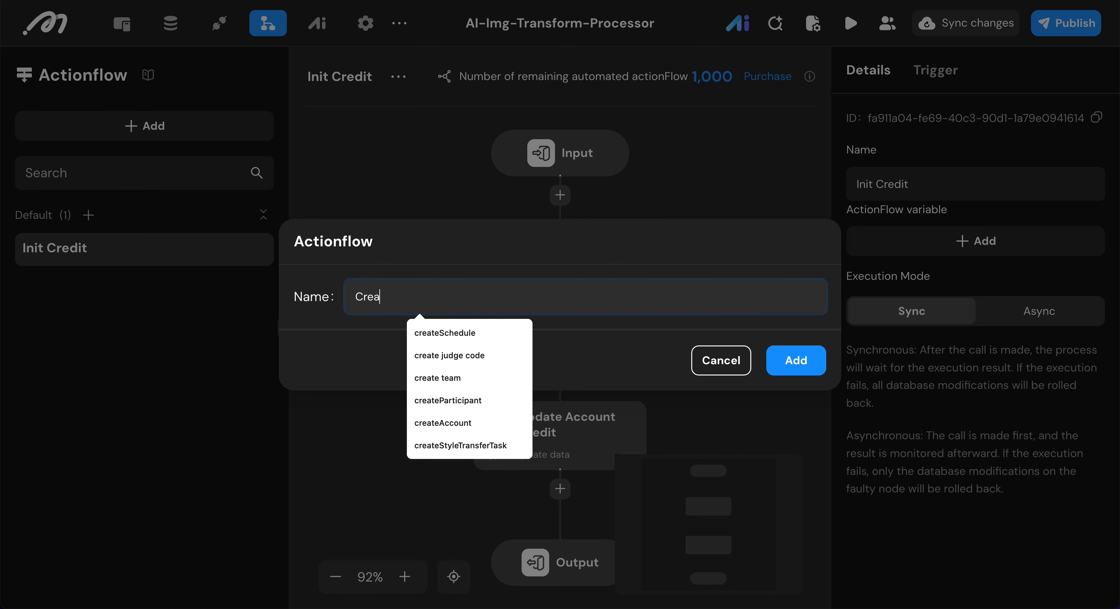
type("y")
key("BackSpace")
type("te ")
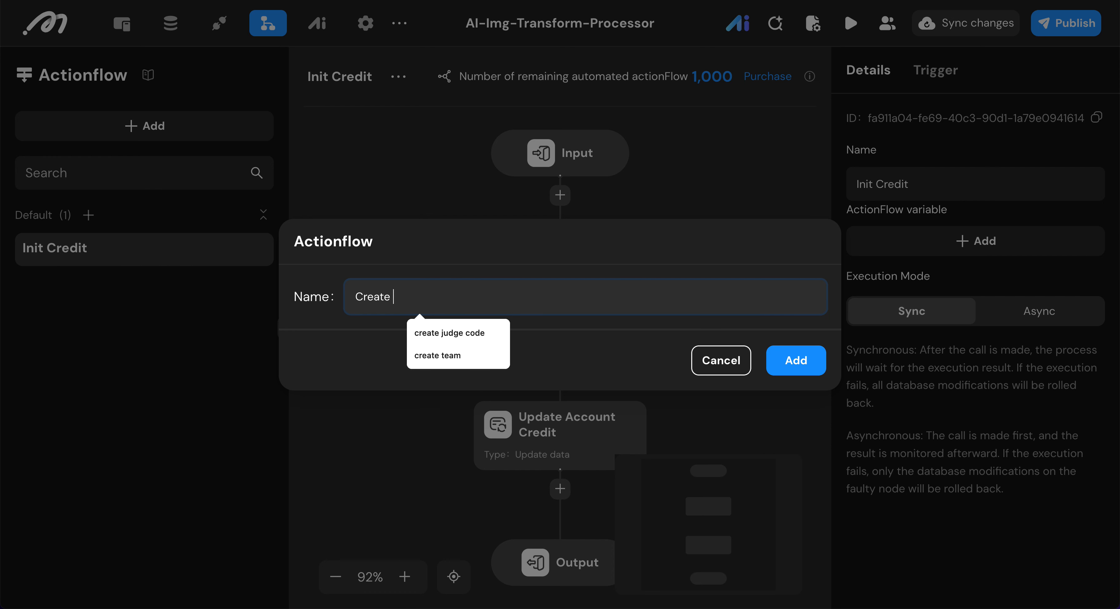
type("Styl")
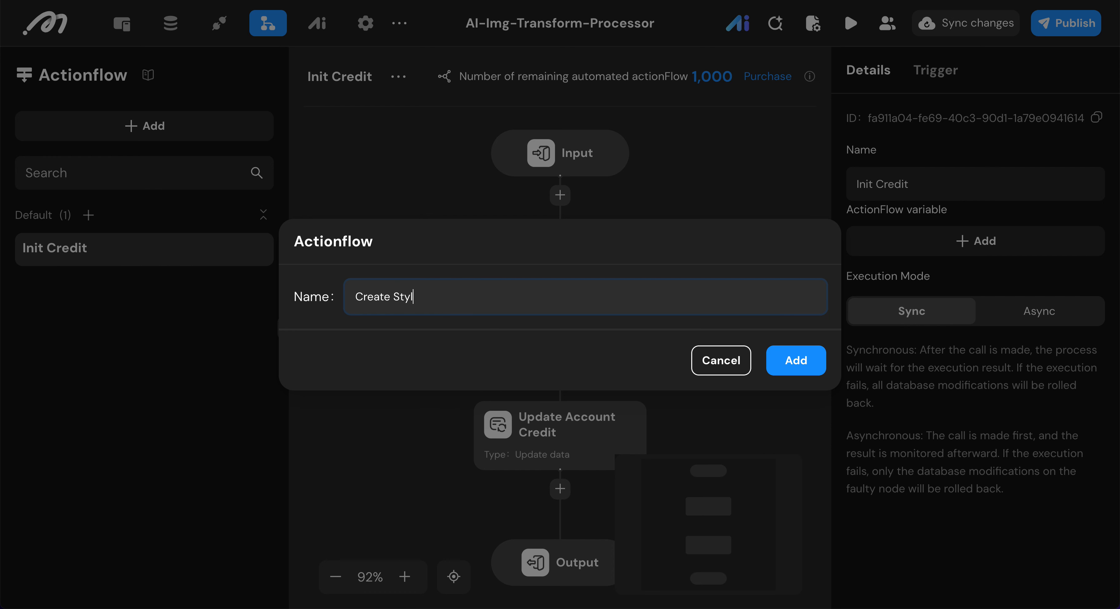
type("e Transfor")
key("BackSpace")
key("BackSpace")
type("fro")
type("orm")
type(" Task")
left_click(777, 363)
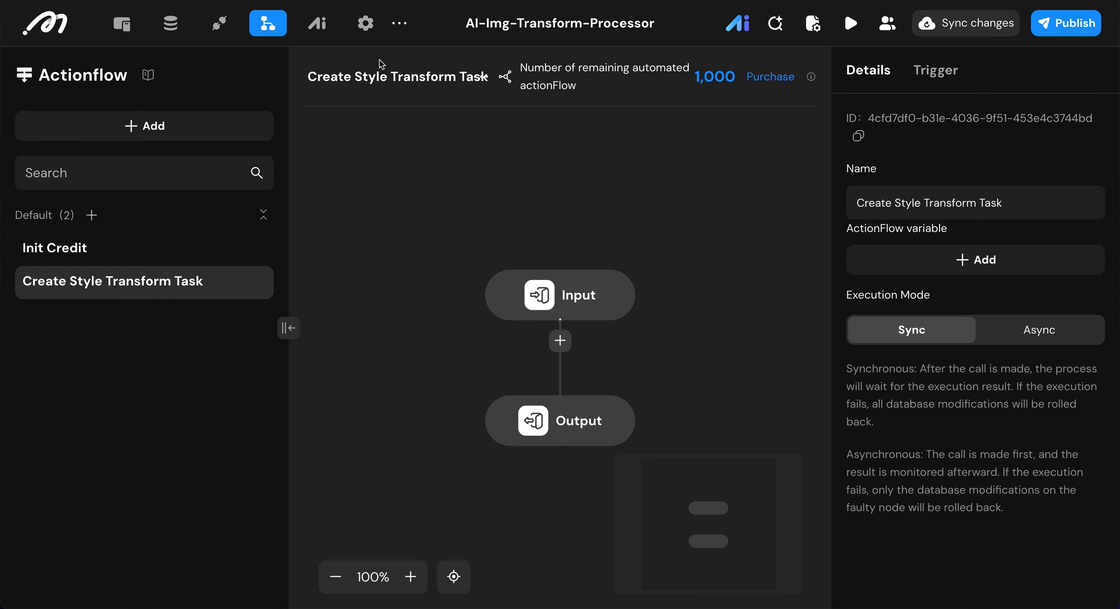
- Rename the new actionflow to Create Style Transfer Task and set its execution mode to Async
key("BackSpace")
key("BackSpace")
key("BackSpace")
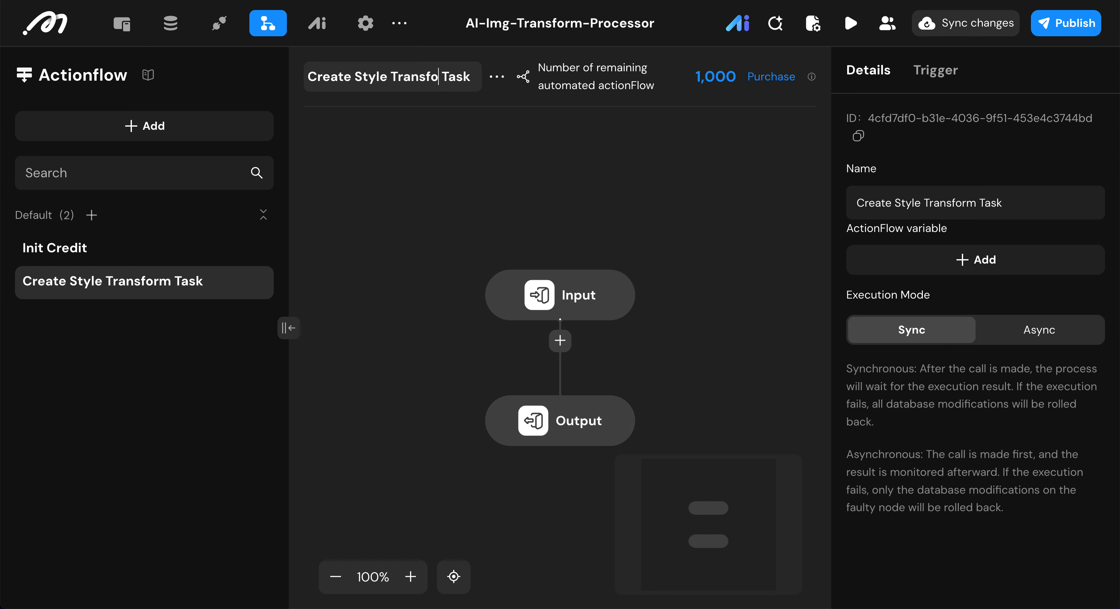
type("er")
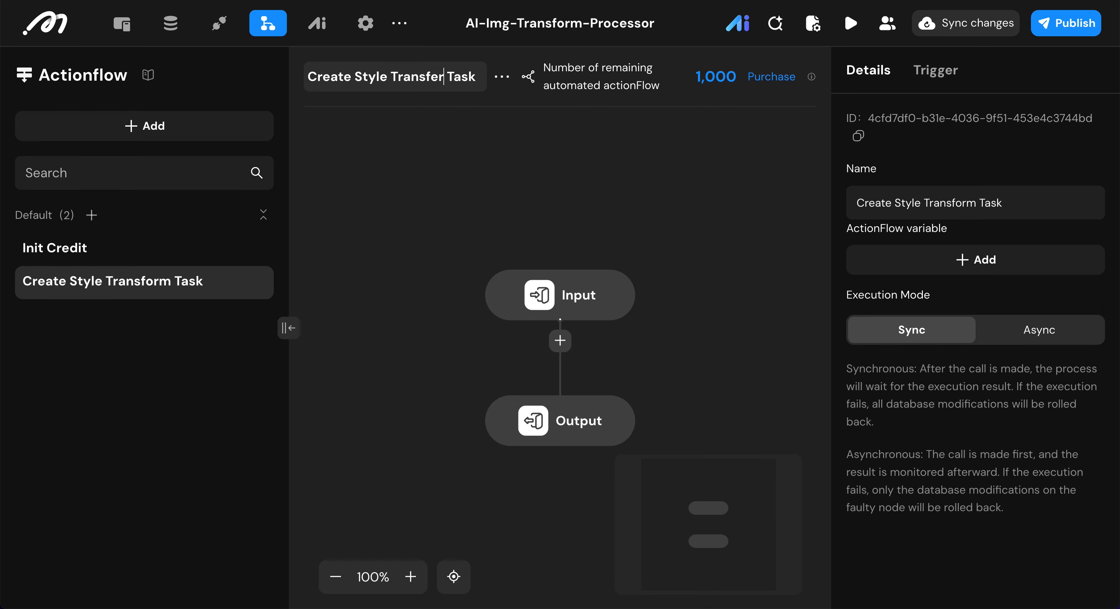
key("Return")
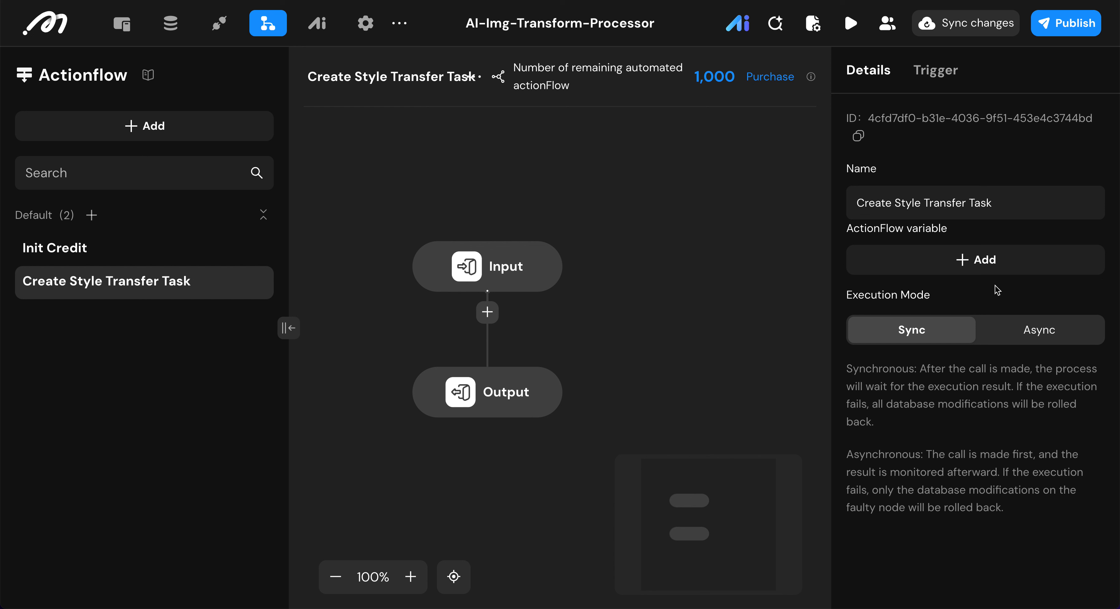
left_click(1055, 330)
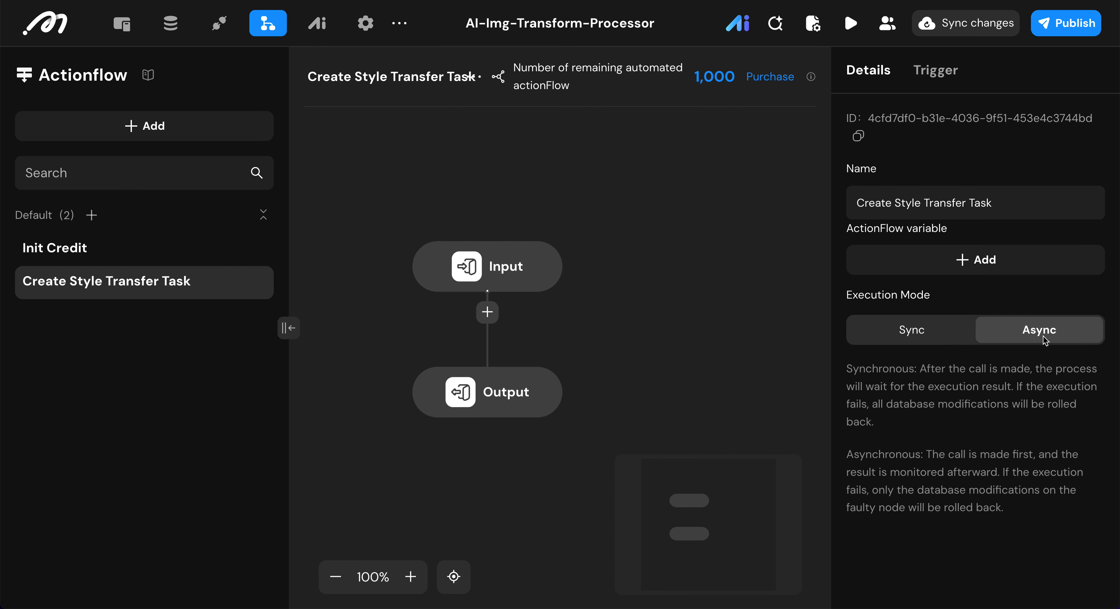
- Add an input parameter named style_id with type BigInt to the actionflow's Input node
left_click(449, 269)
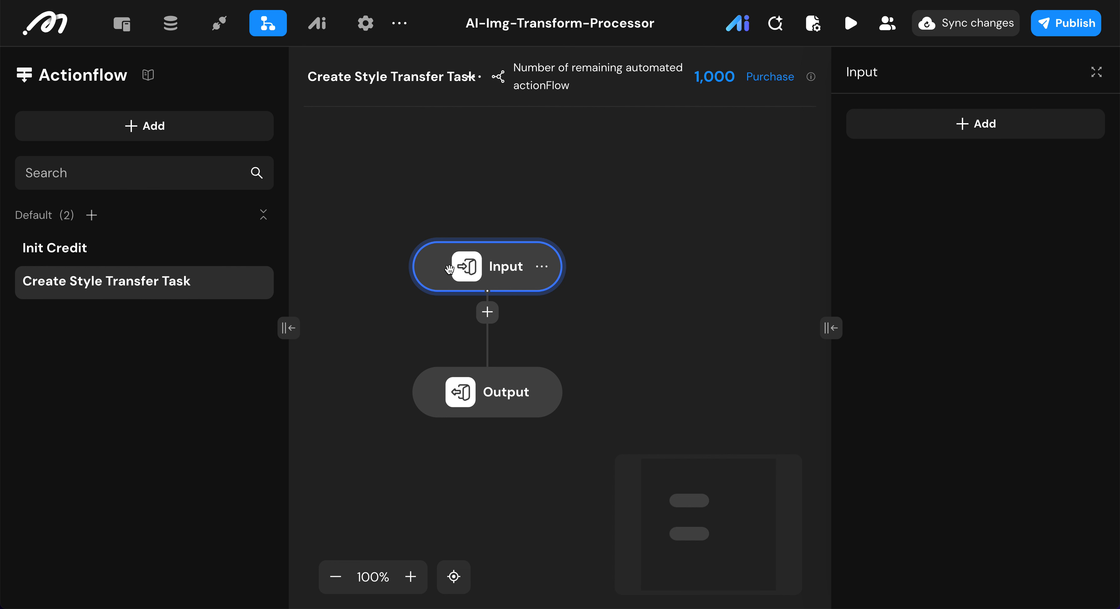
left_click(984, 126)
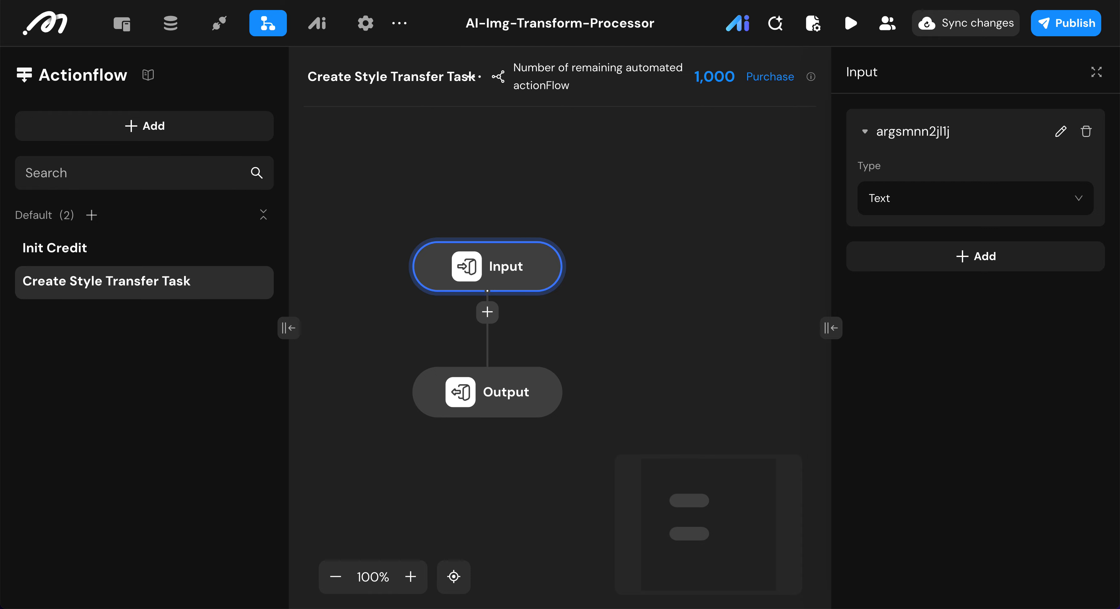
left_click(1061, 135)
key("ctrl+a")
key("BackSpace")
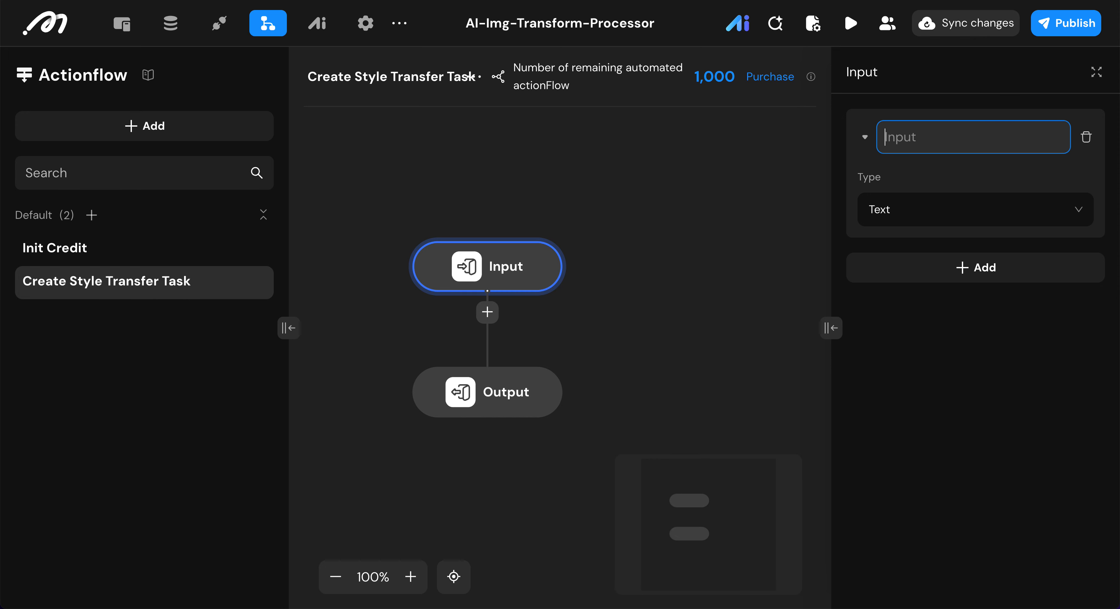
type("style_if")
key("BackSpace")
key("BackSpace")
type("id")
left_click(1051, 207)
left_click(1022, 199)
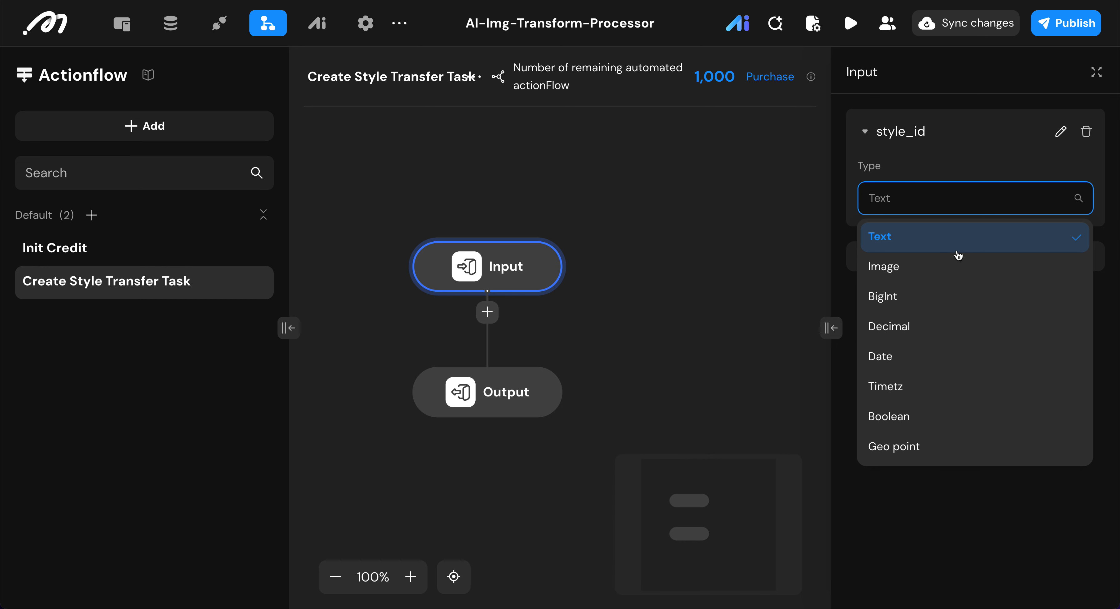
left_click(942, 298)
- Add a second input parameter to the Input node and open its name for editing
left_click(940, 268)
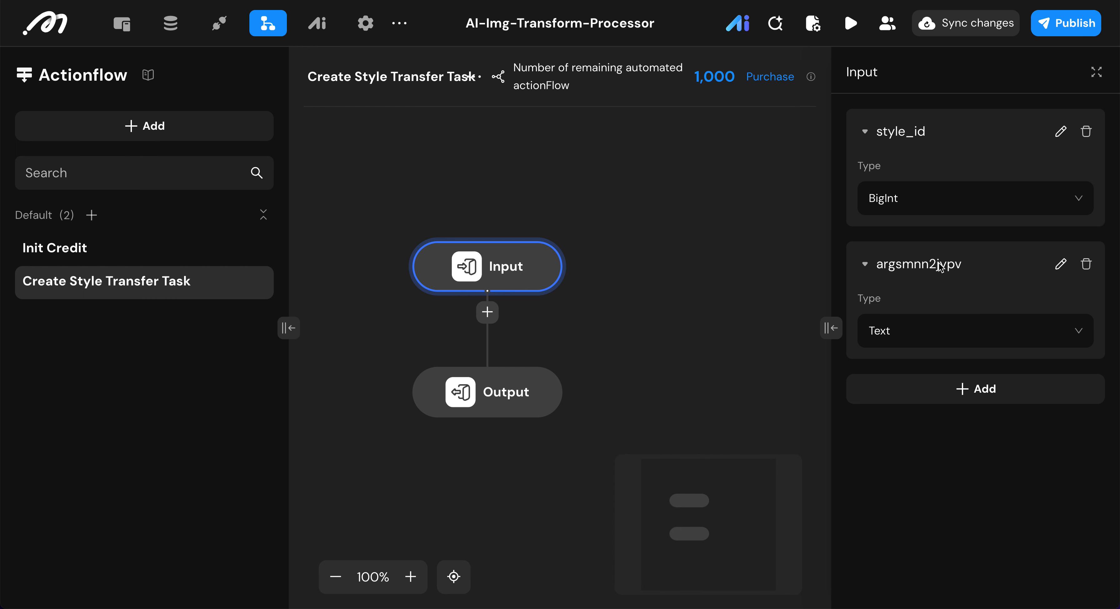
left_click(950, 265)
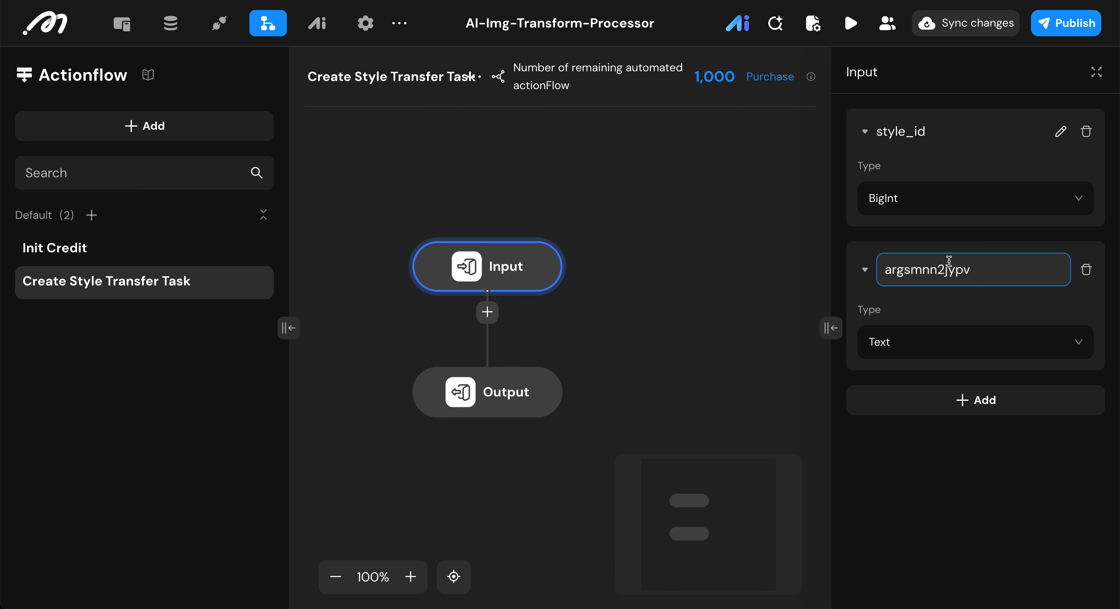
- Rename the second input argument to original_image and set its type to Image
double_click(949, 266)
type("or")
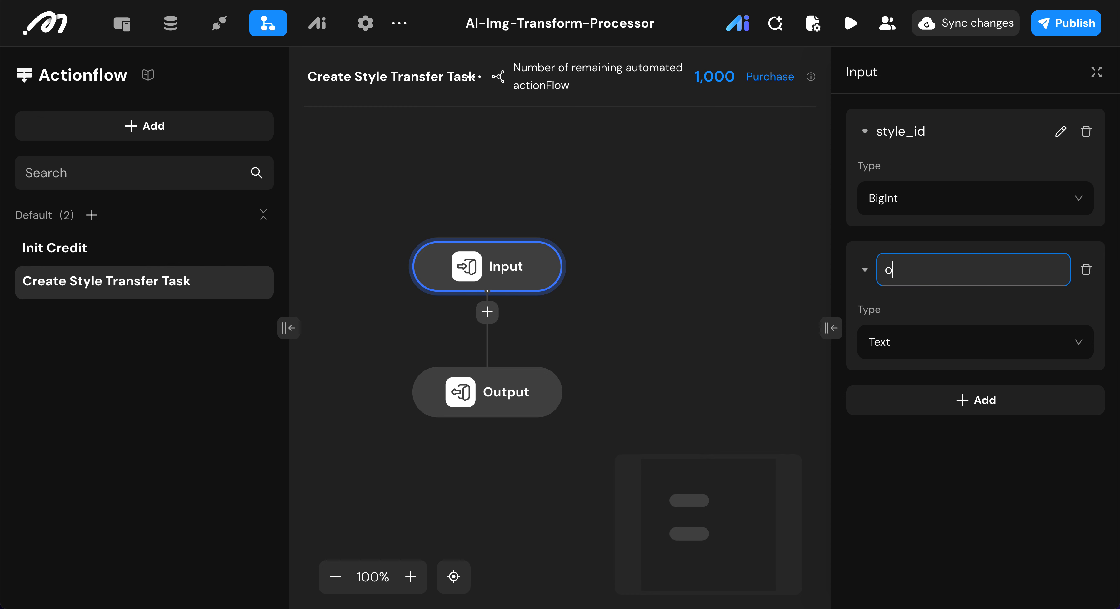
type("ginal_imgae")
key("BackSpace")
key("BackSpace")
key("BackSpace")
type("age")
left_click(933, 328)
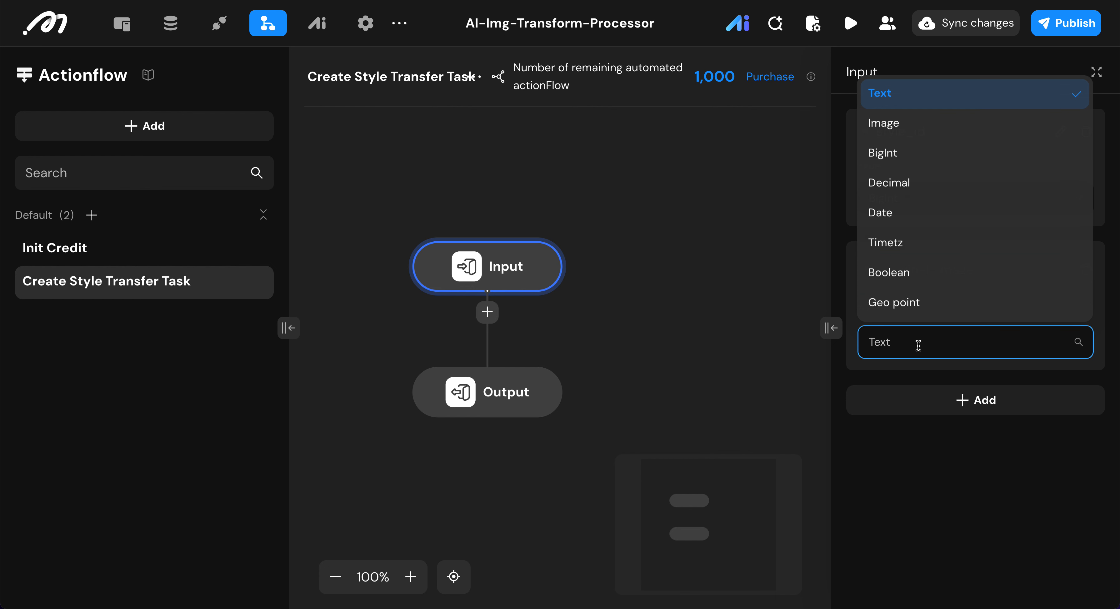
left_click(923, 335)
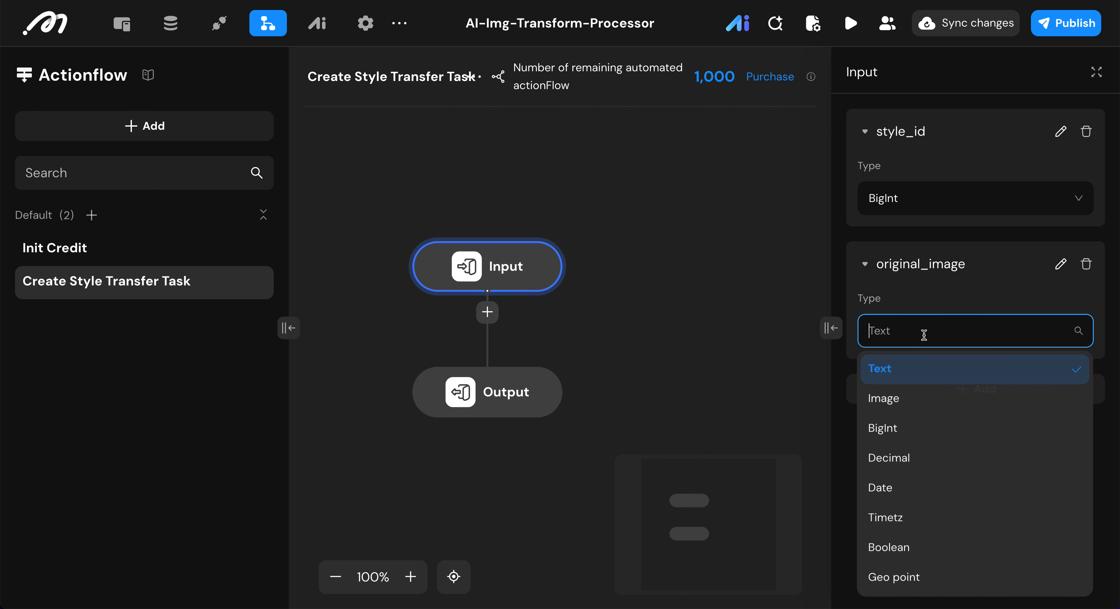
left_click(906, 403)
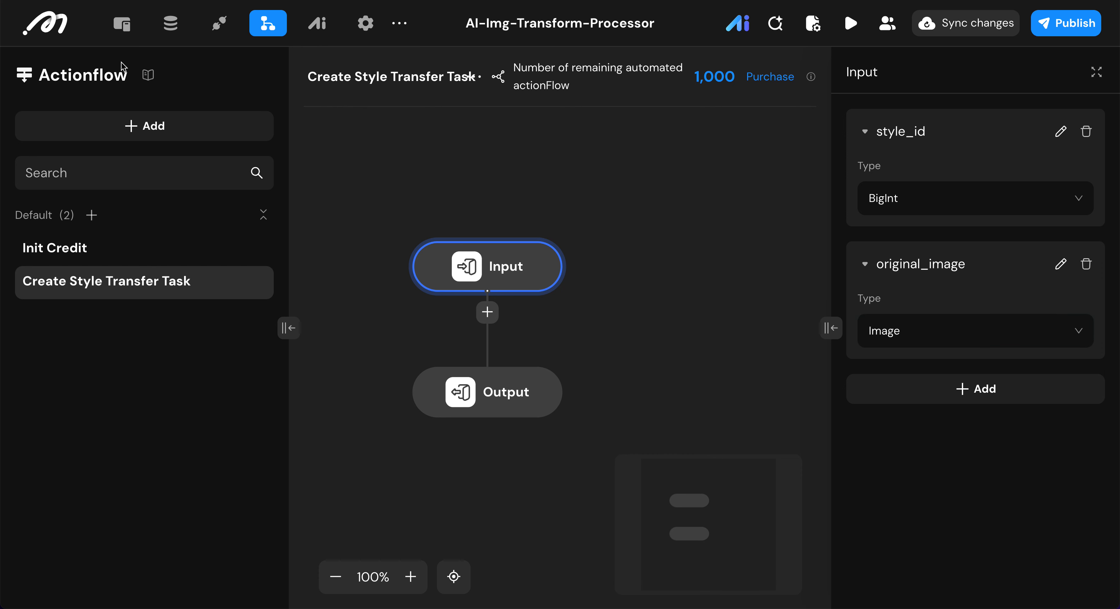
- Add an actionflow variable named is_success with type Boolean to Create Style Transfer Task
left_click(701, 195)
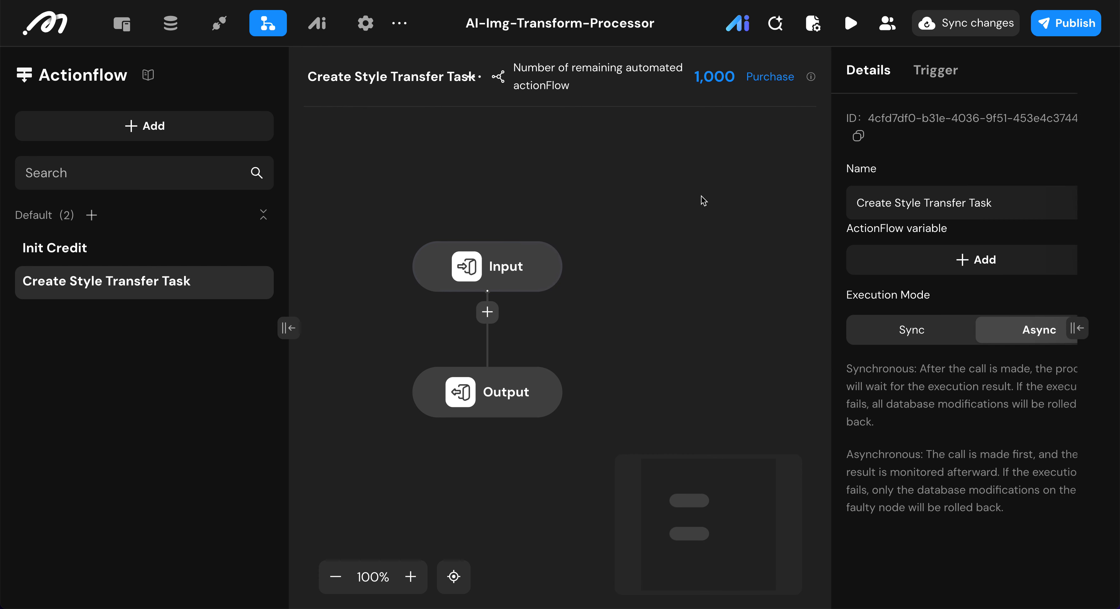
left_click(943, 266)
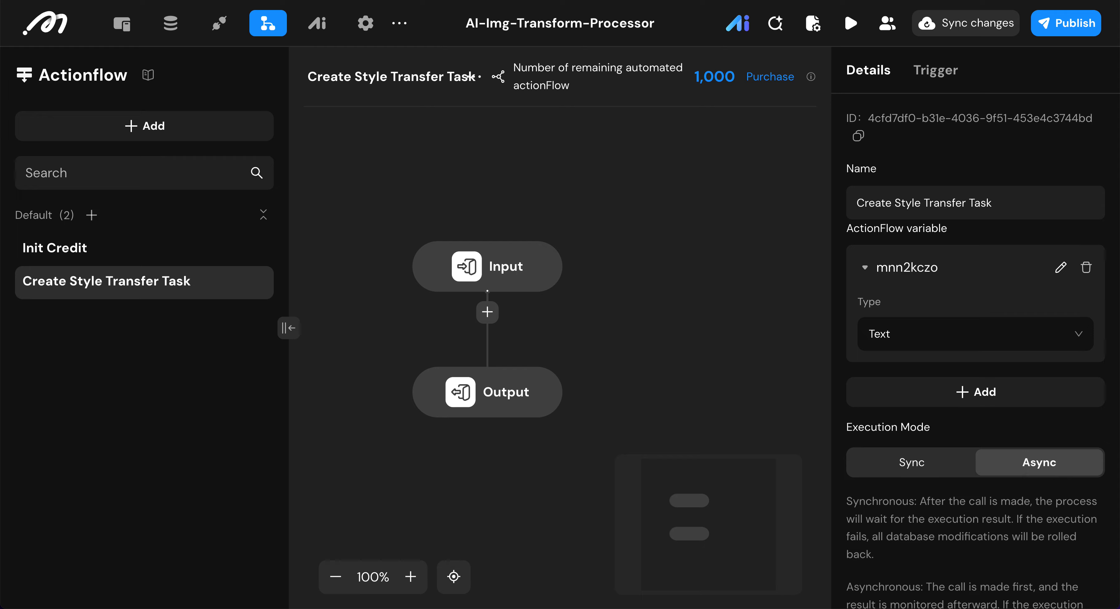
left_click(1060, 268)
double_click(880, 274)
type("is")
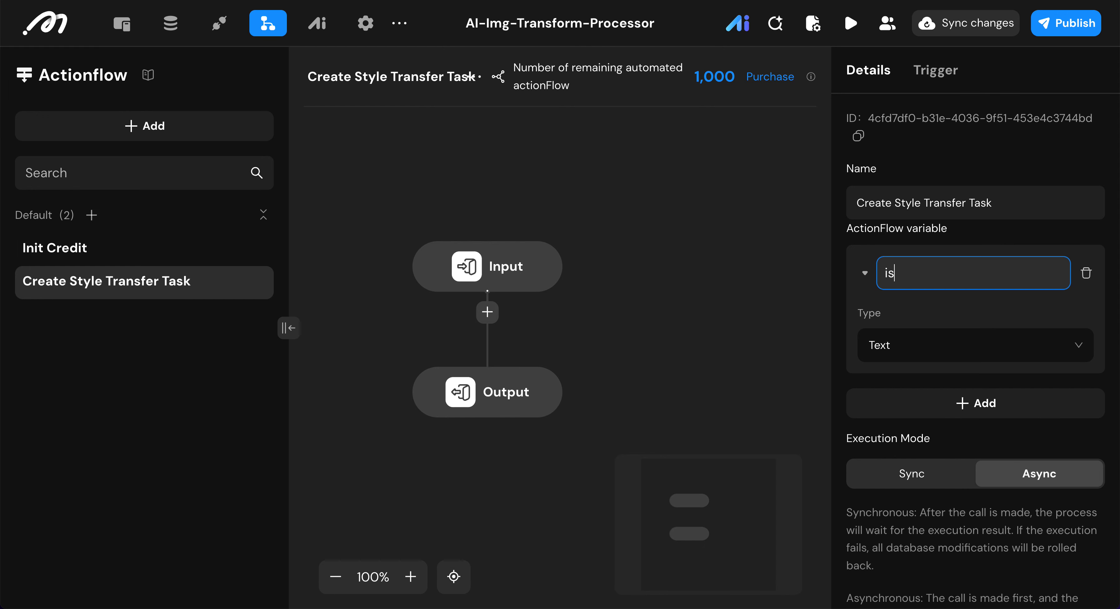
type("-success")
key("BackSpace")
type("_")
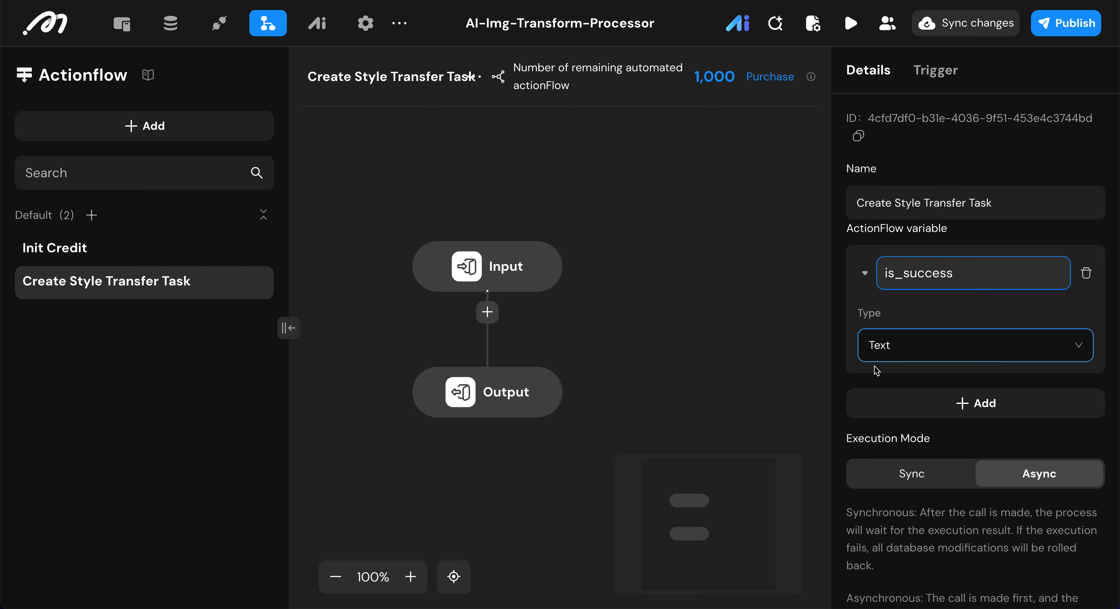
left_click(897, 341)
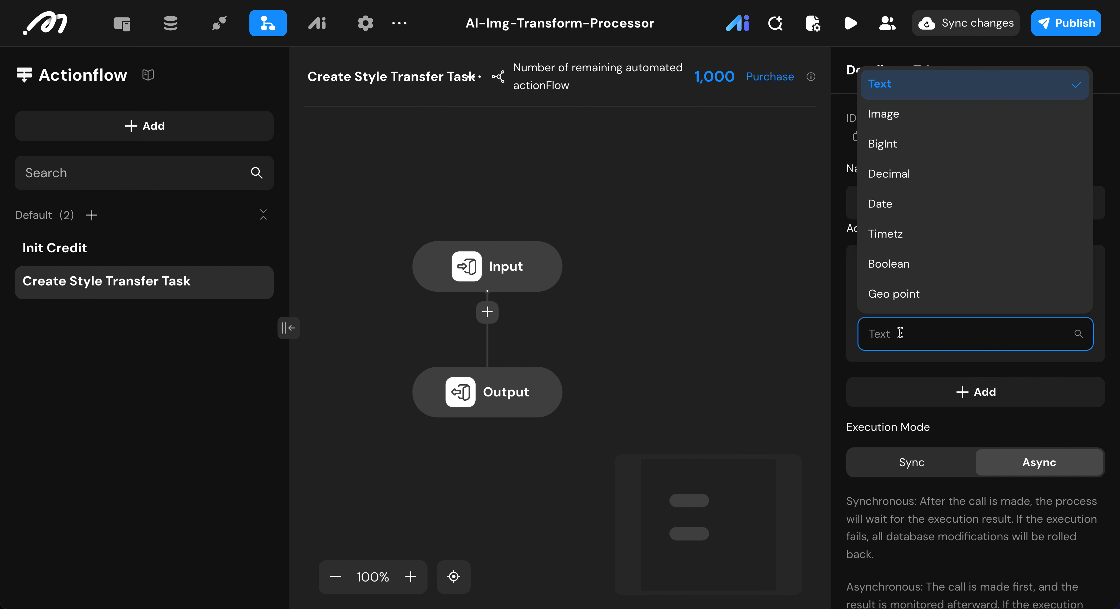
left_click(902, 262)
- Add a second actionflow variable named error_message, keeping the Text type
left_click(929, 386)
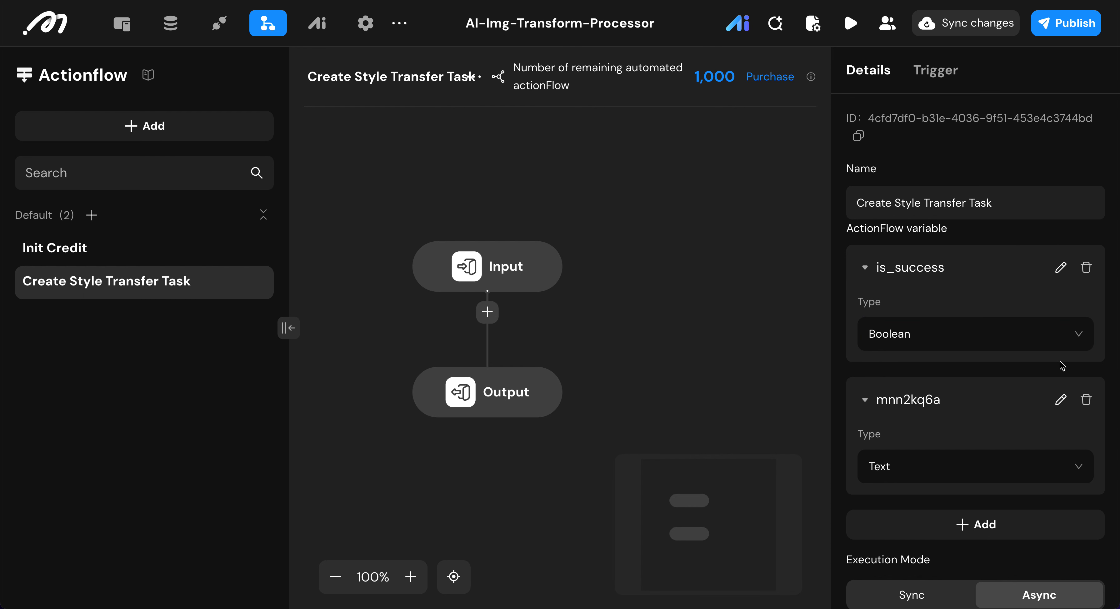
left_click(1061, 396)
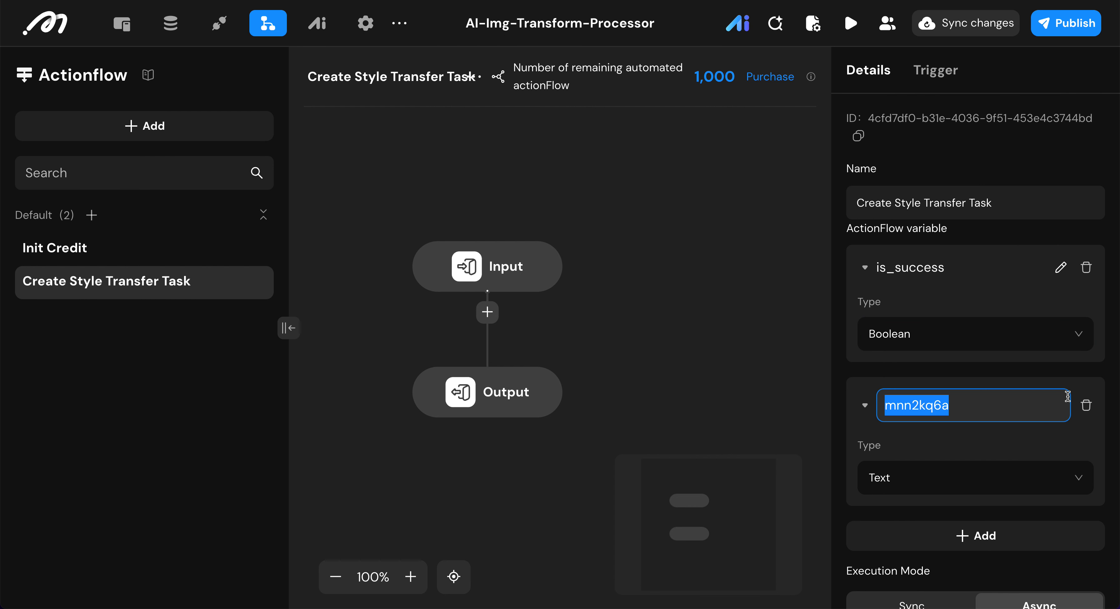
type("error")
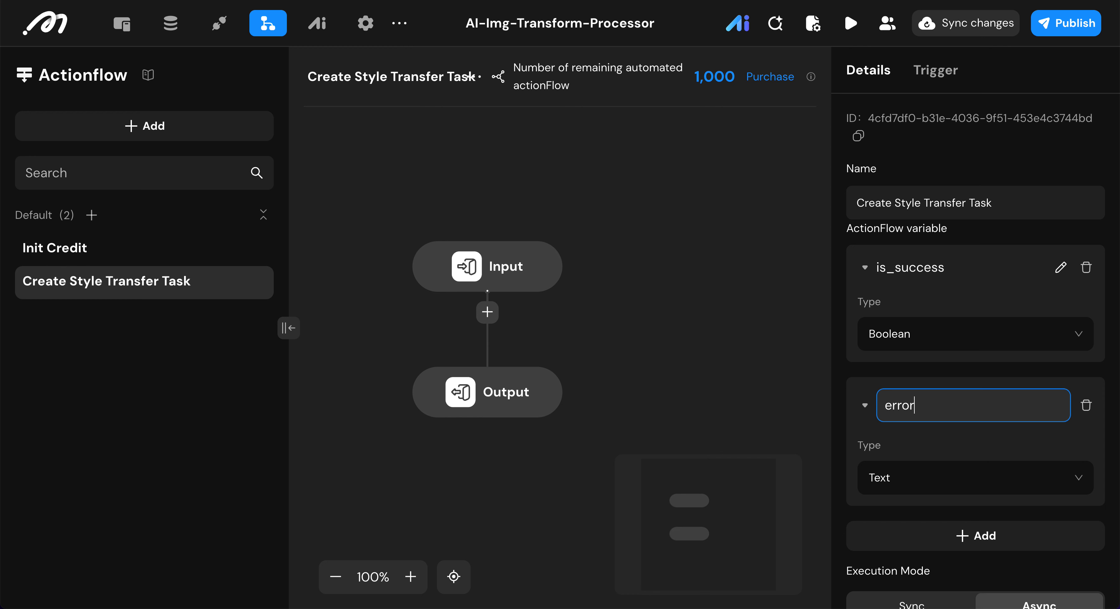
type("_message")
key("Return")
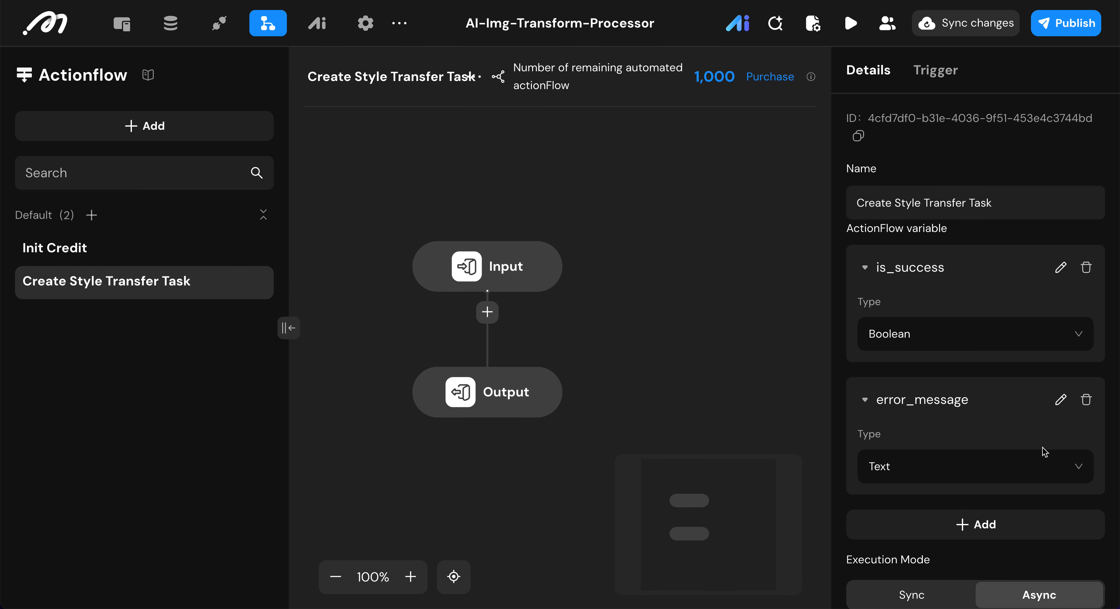
- Add a third actionflow variable named result_image with type Image
left_click(1011, 522)
scroll(1011, 520, "down", 2)
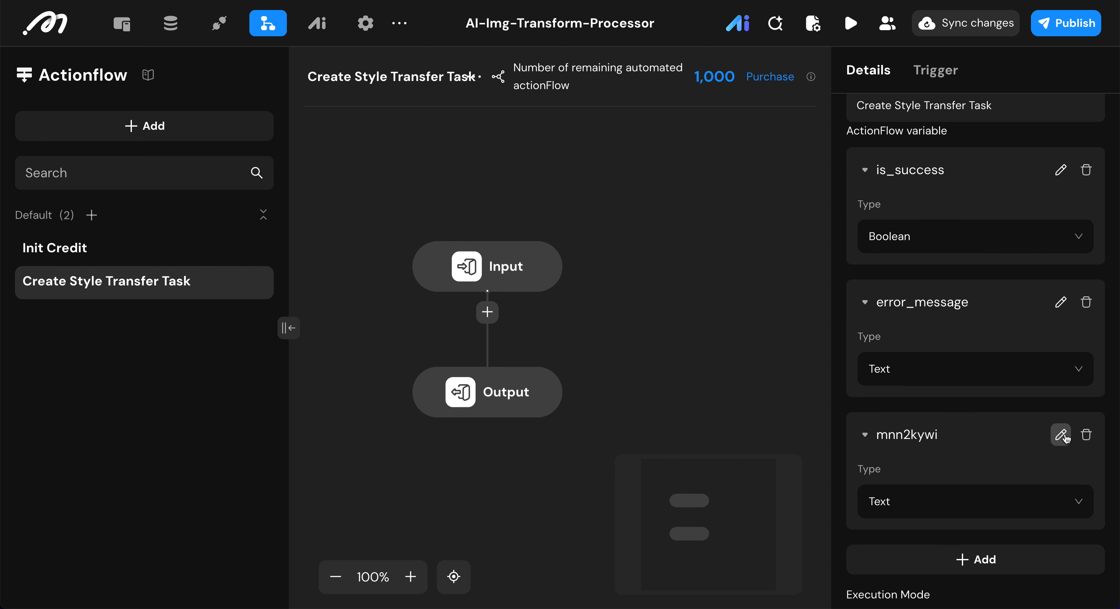
left_click(1061, 434)
type("resu")
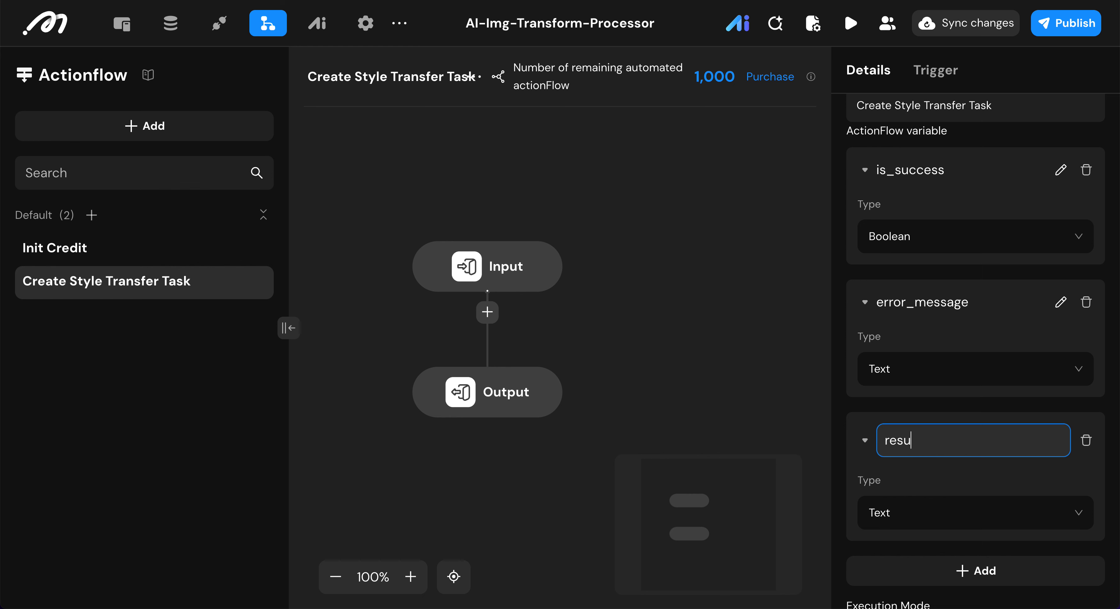
type("lt_image")
left_click(1048, 524)
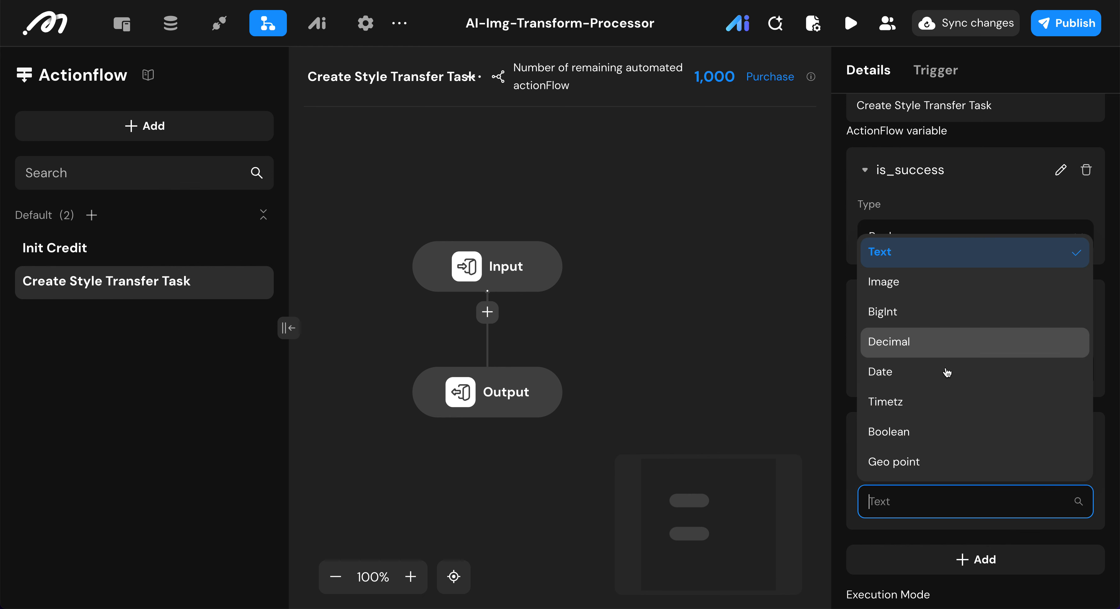
left_click(920, 282)
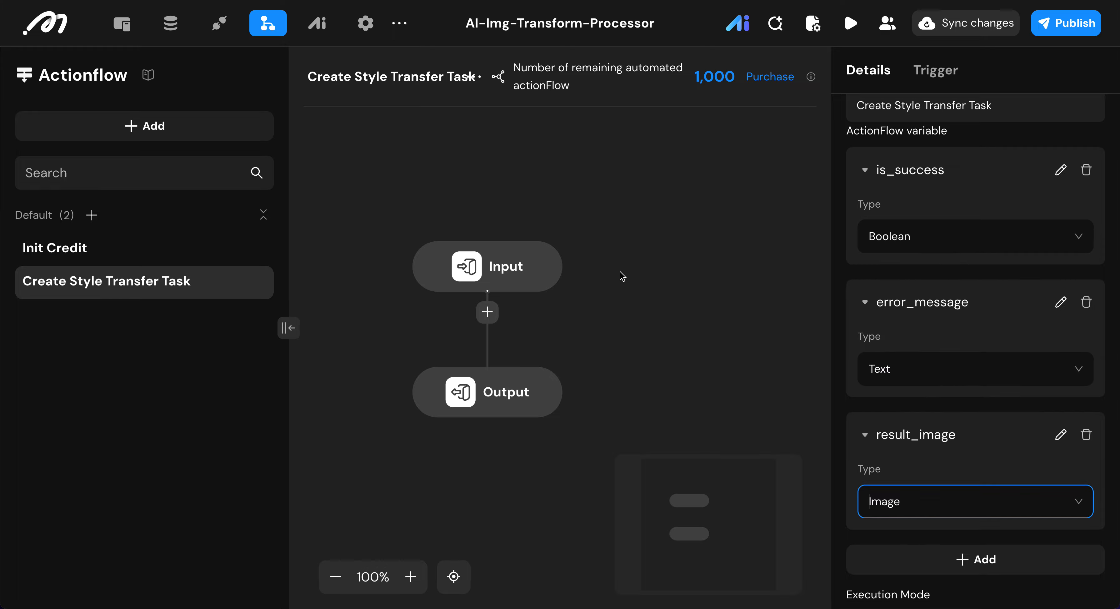
- Insert a Set variable node after Input that sets is_success to false
left_click(500, 260)
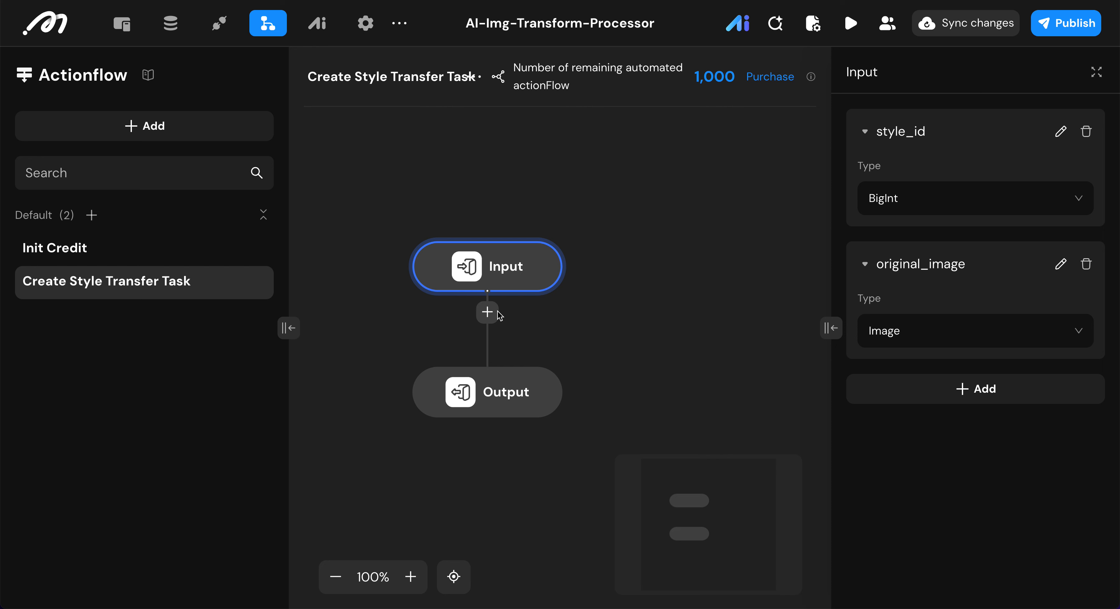
left_click(488, 313)
mouse_move(550, 220)
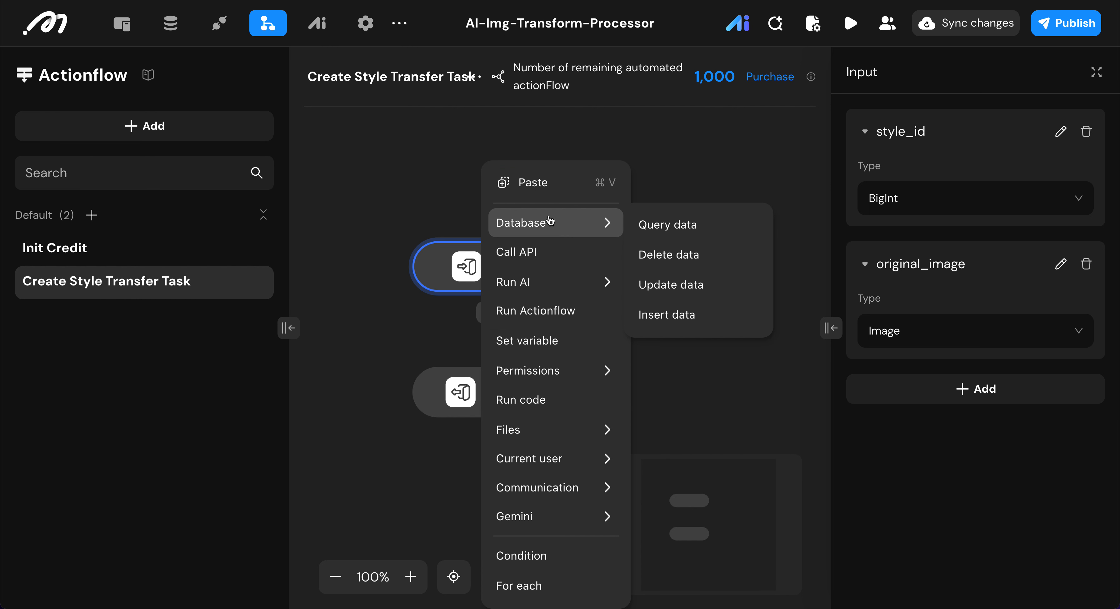
left_click(534, 341)
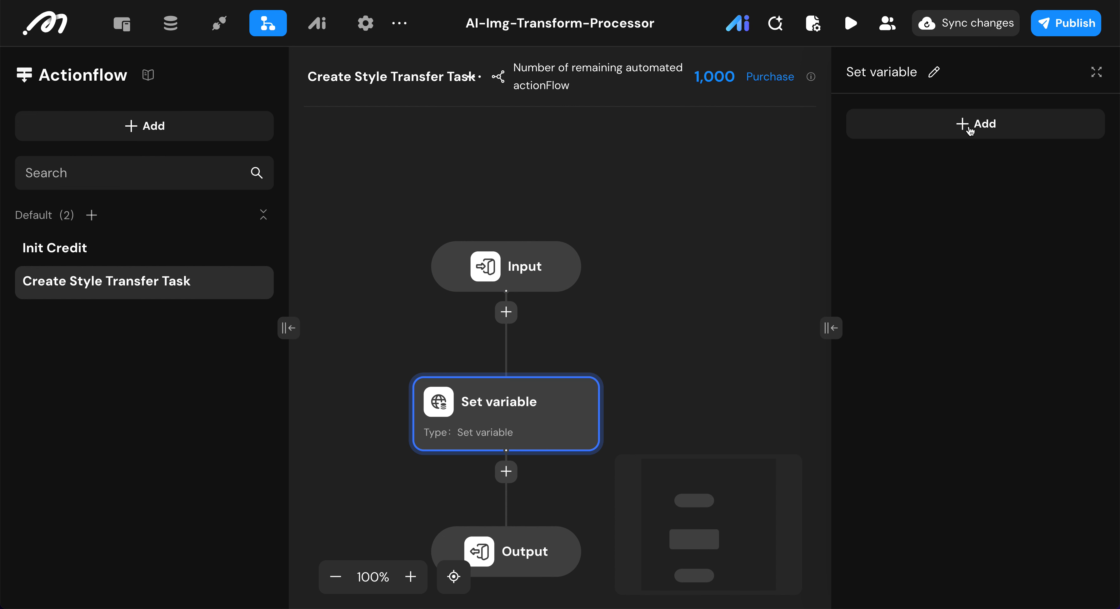
left_click(938, 127)
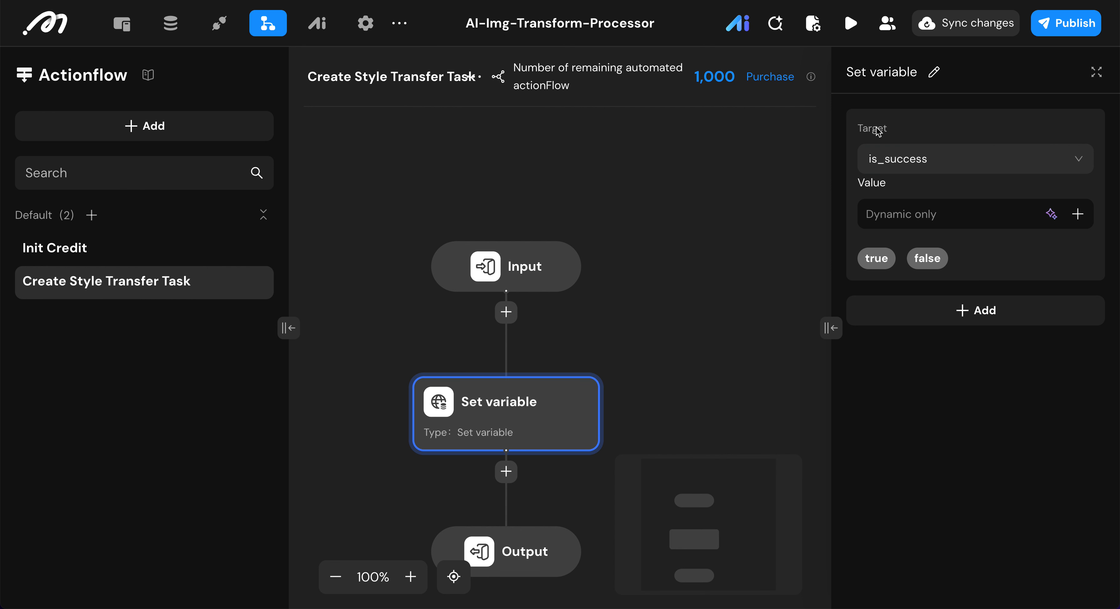
left_click(922, 257)
- Rename the Set variable node to "Set is_success to false"
left_click(934, 72)
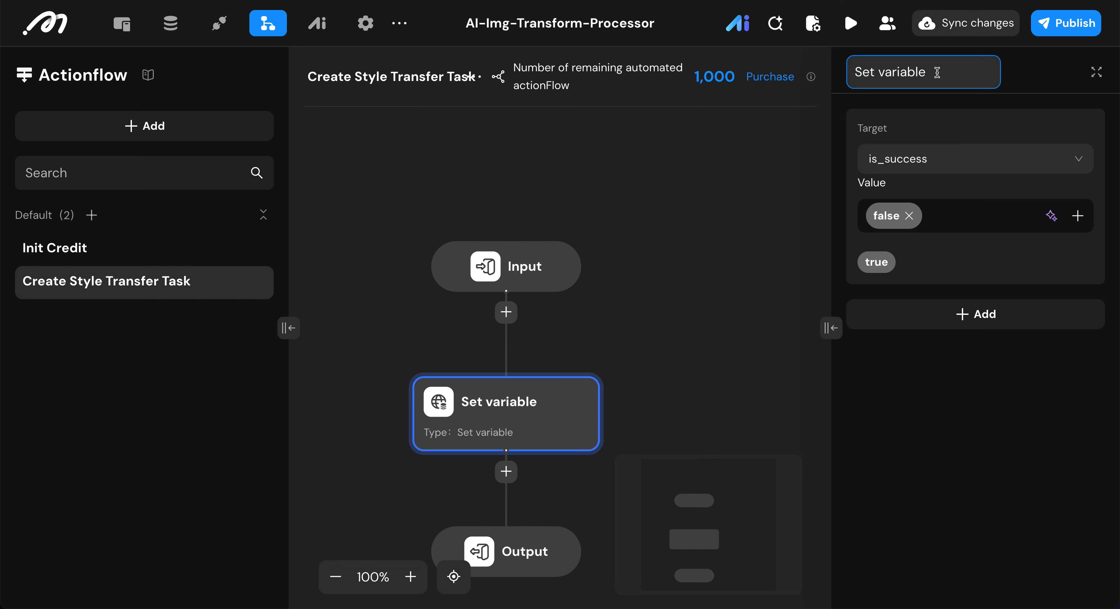
key("super+a")
left_click(935, 72)
double_click(908, 71)
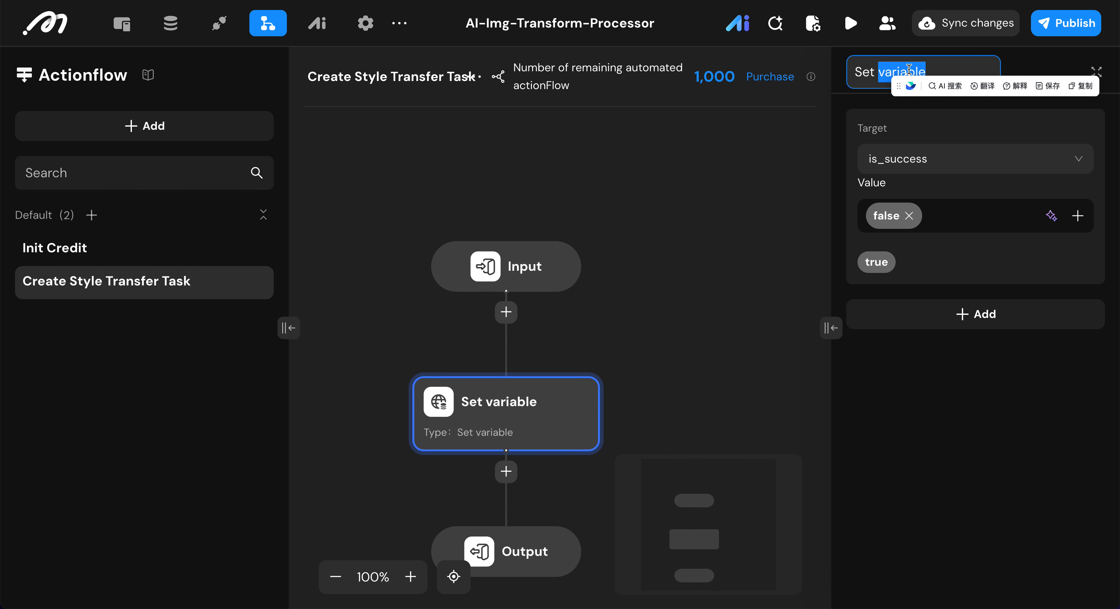
type("is-s")
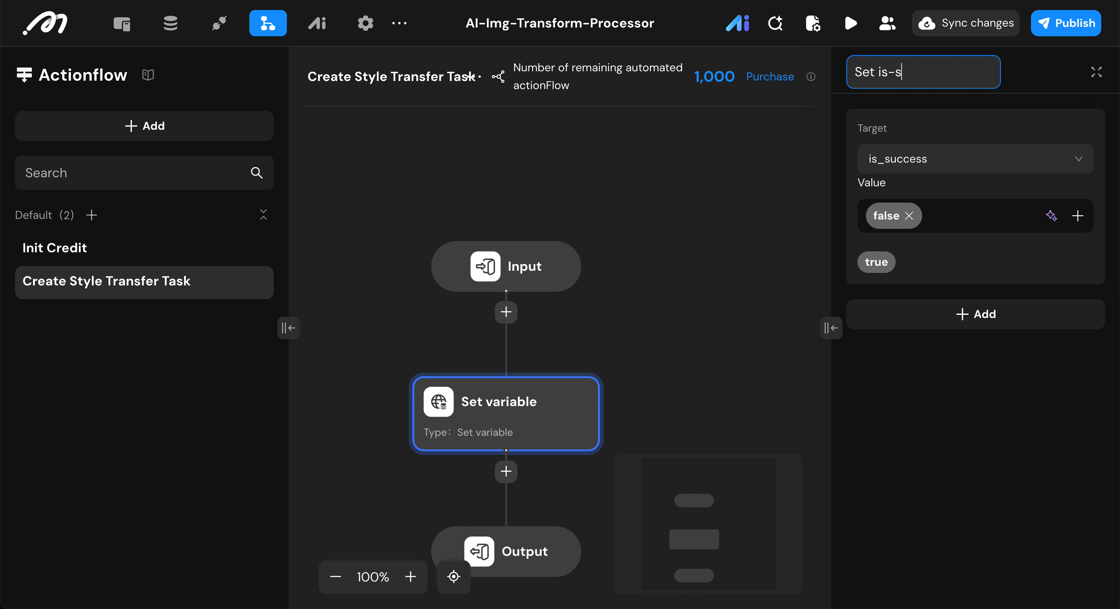
type("uccesss")
key("Left")
key("Left")
key("Left")
key("Left")
key("Left")
key("Left")
key("BackSpace")
type("_success to false")
key("Return")
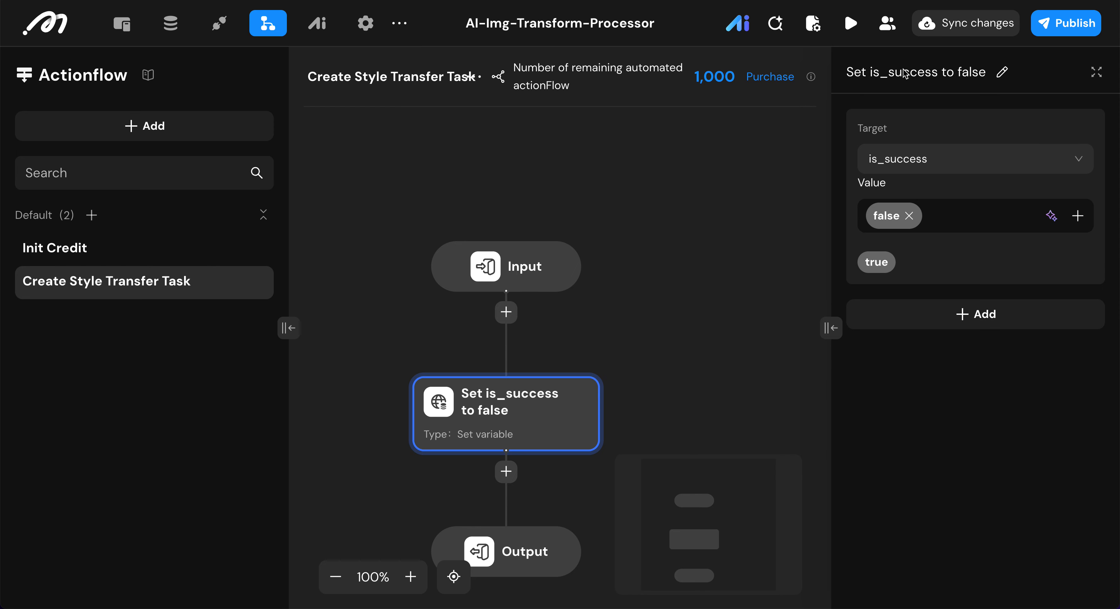
- Insert a Condition node between the "Set is_success to false" node and Output
scroll(602, 286, "down", 5)
left_click(516, 162)
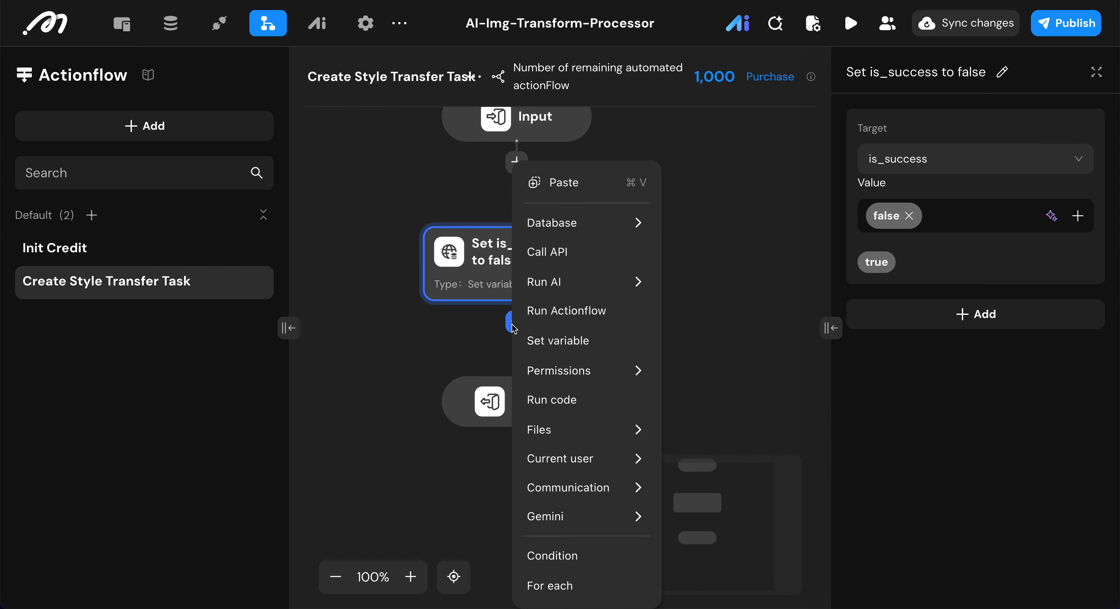
left_click(553, 555)
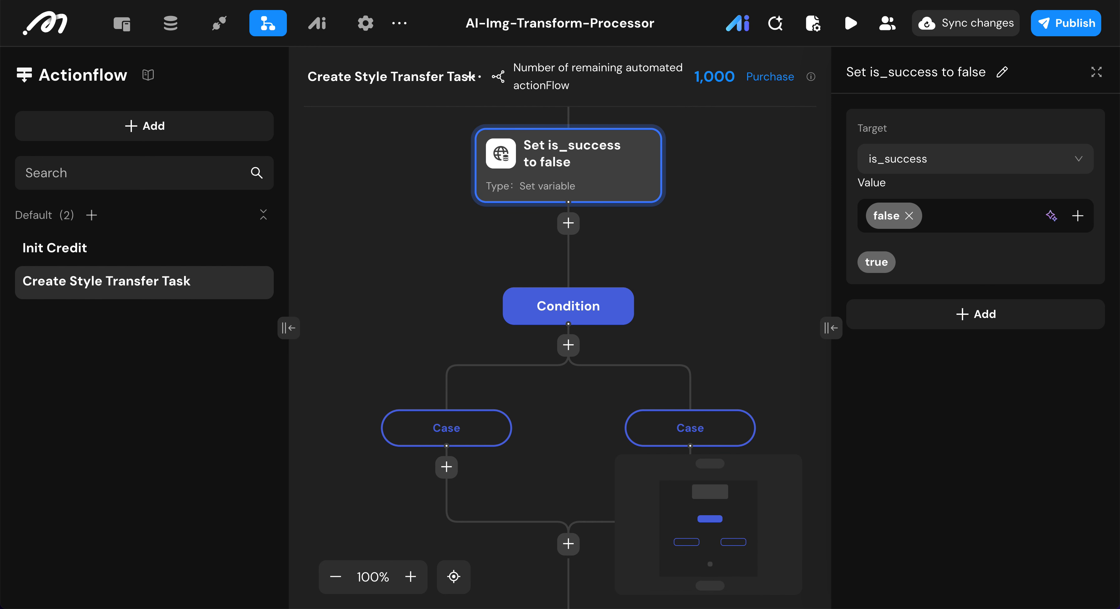
- Rename the first case of the Condition to allValid
left_click(466, 442)
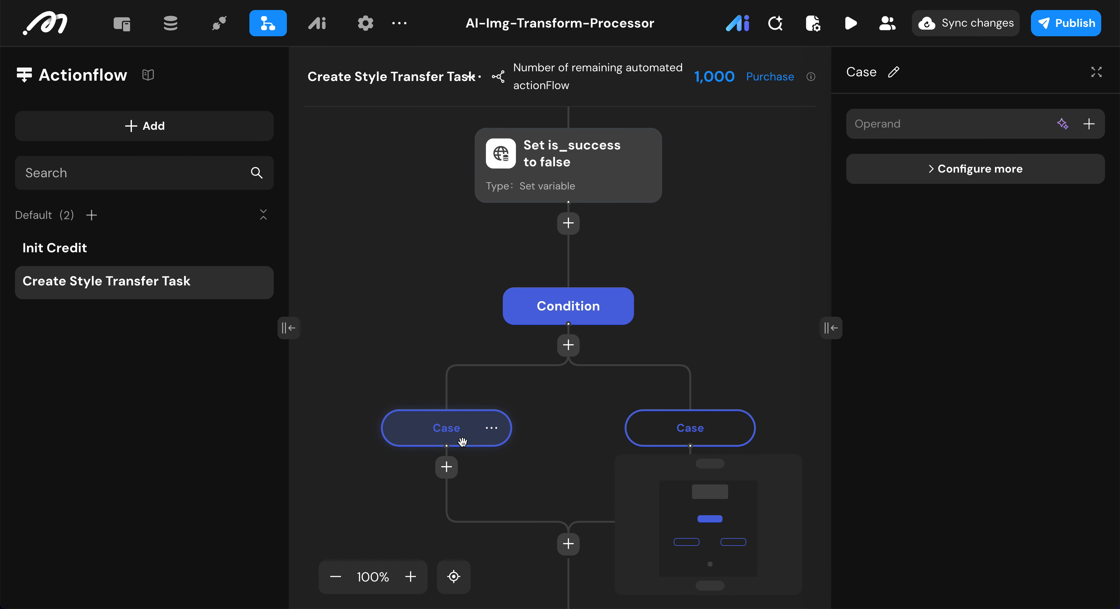
left_click(890, 71)
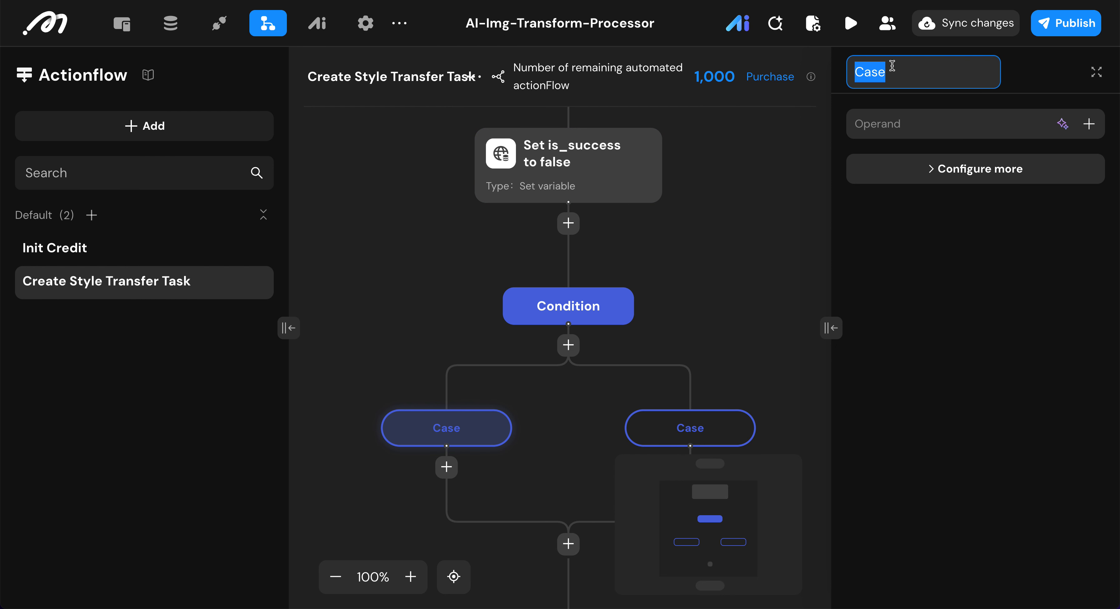
type("allvalid")
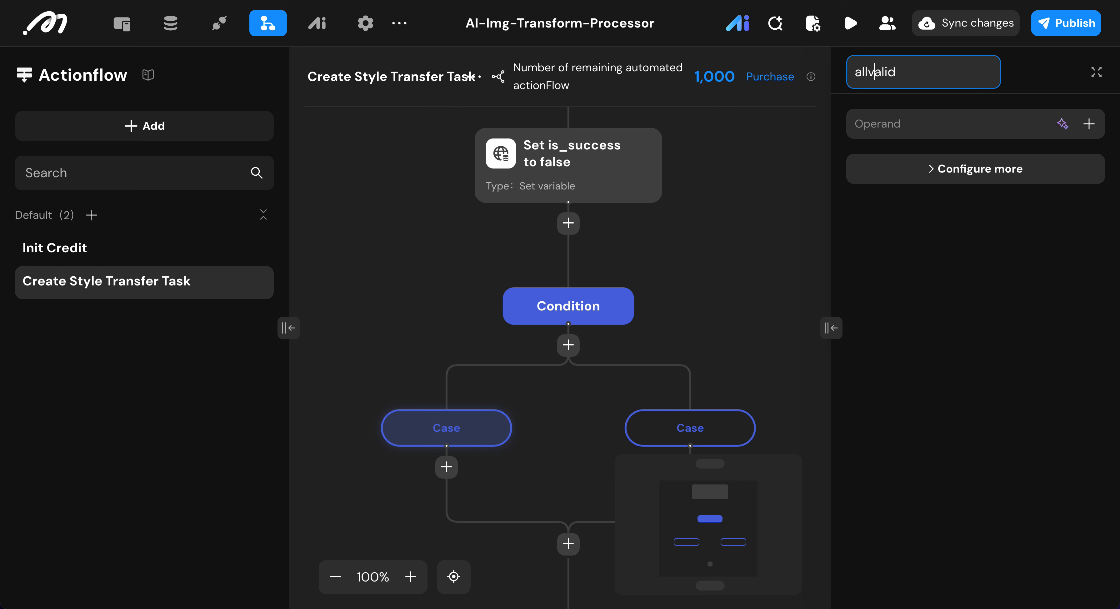
key("BackSpace")
type("V")
key("Return")
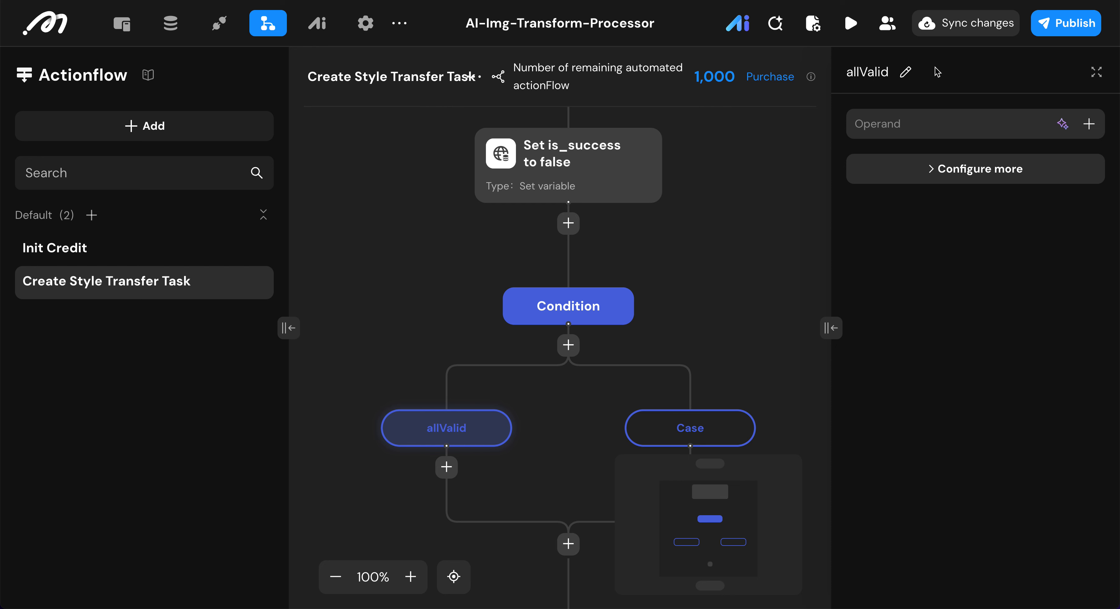
- Set the allValid case to require that the actionflow input style_id is not null
left_click(1049, 131)
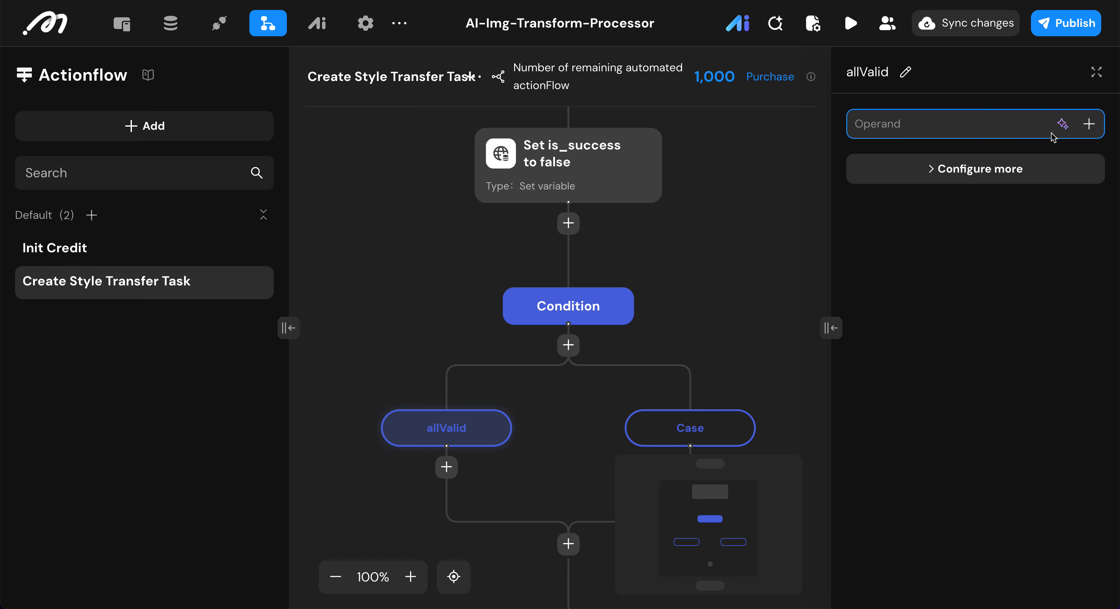
left_click(1088, 124)
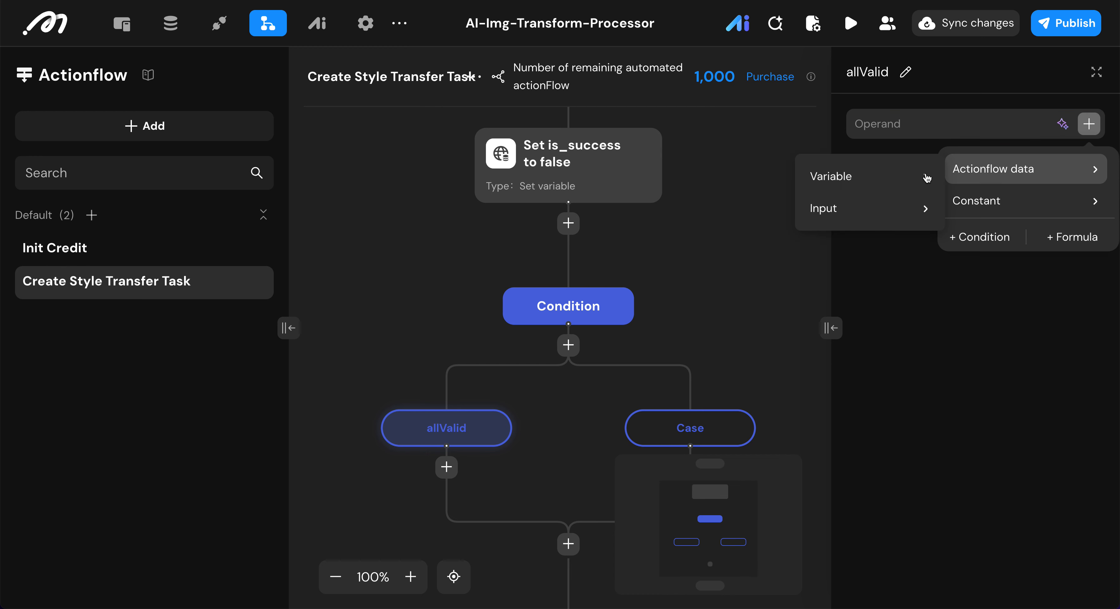
mouse_move(869, 208)
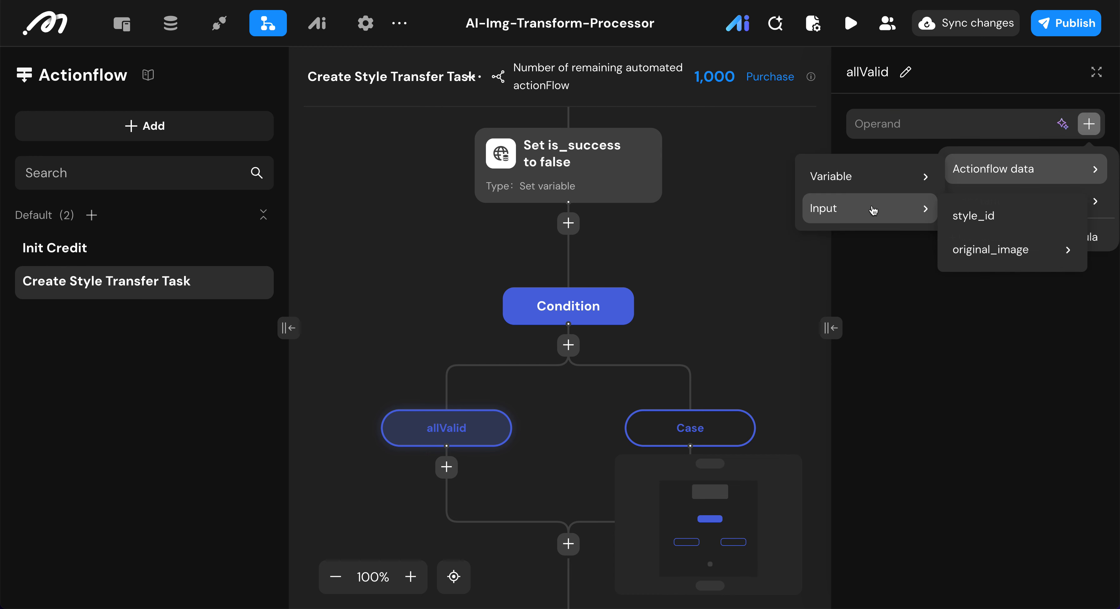
left_click(998, 218)
left_click(920, 182)
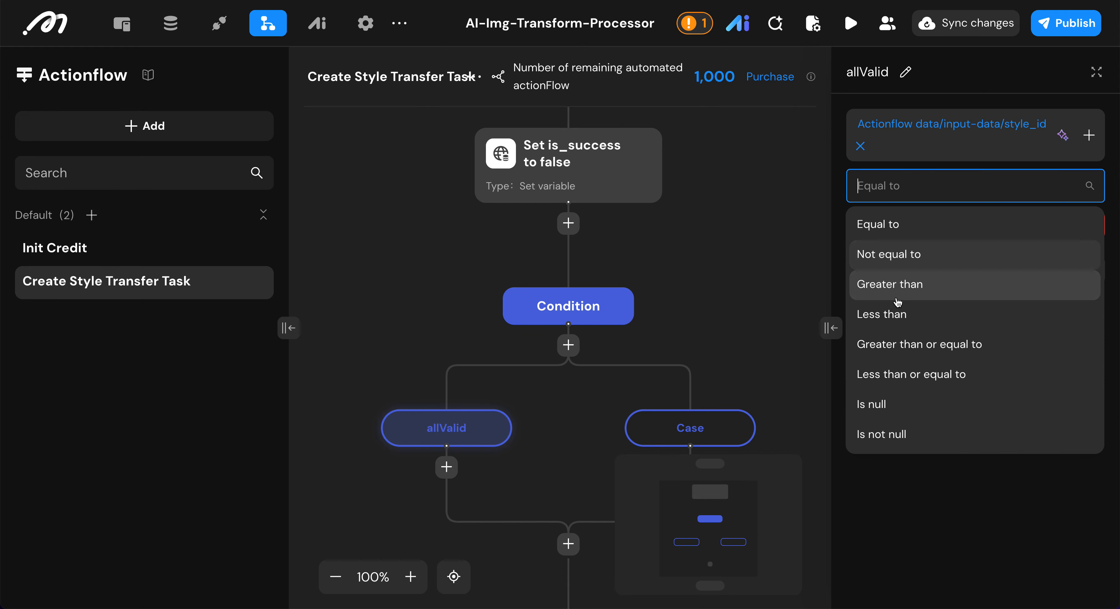
left_click(894, 434)
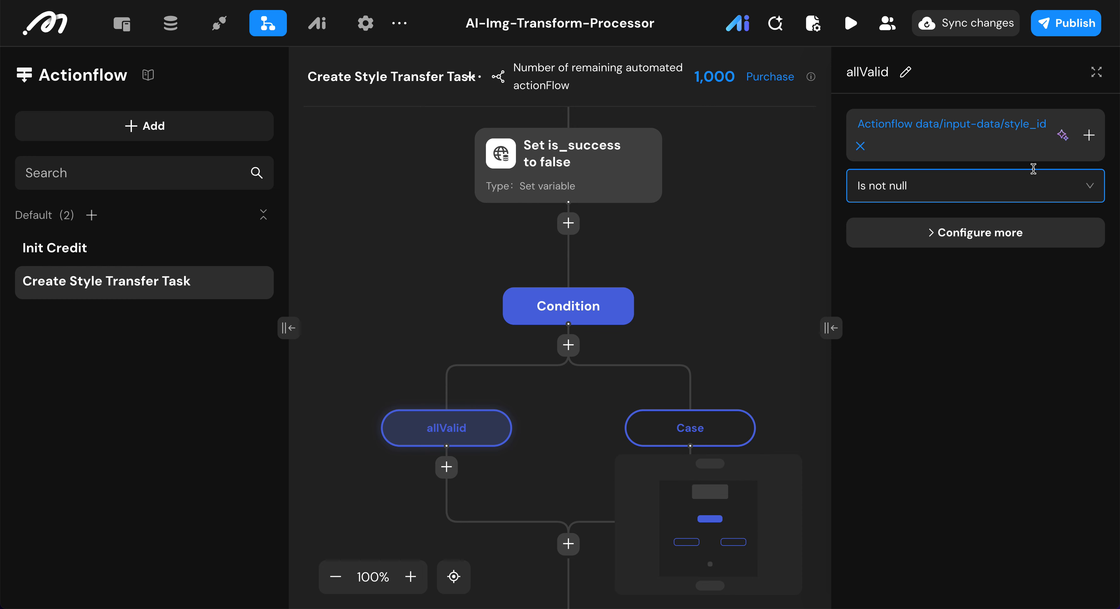
- Add an And condition to the allValid case requiring that the input original_image id is not null
left_click(1002, 242)
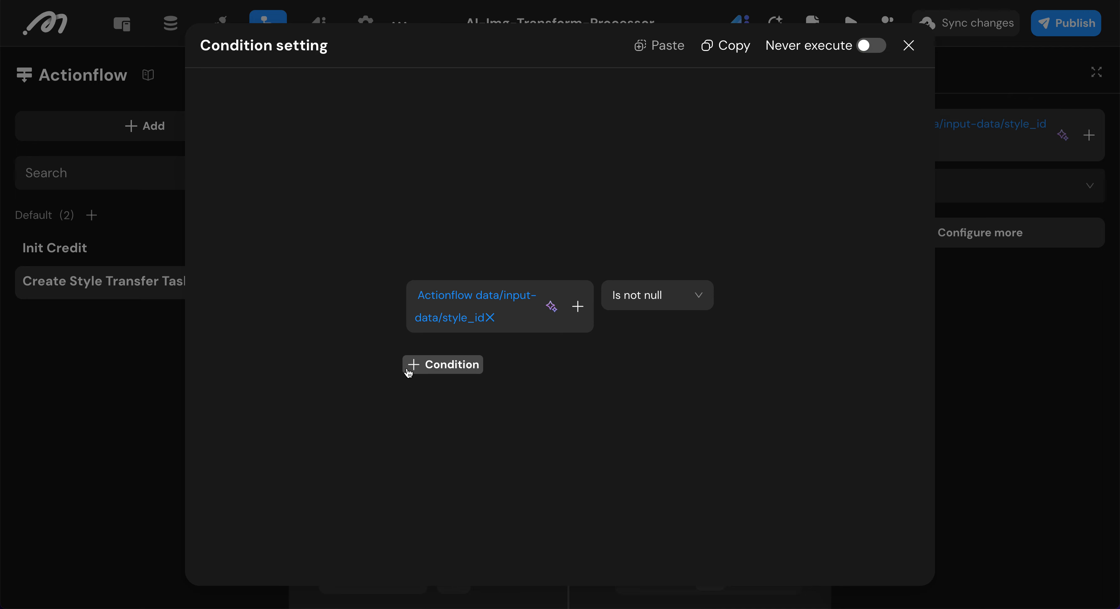
left_click(409, 369)
left_click(631, 335)
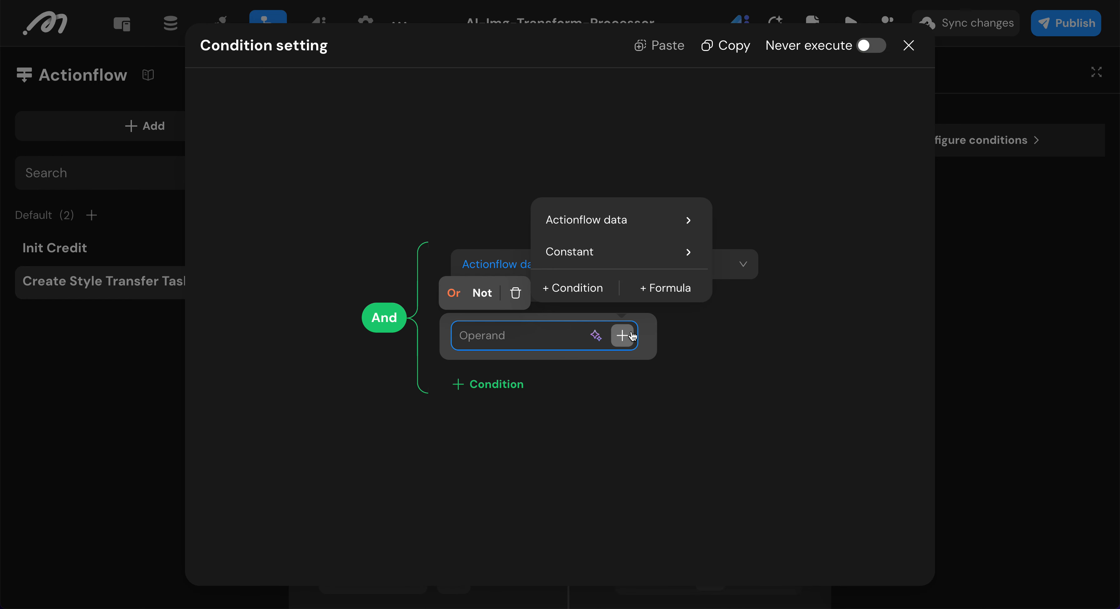
mouse_move(639, 220)
mouse_move(766, 260)
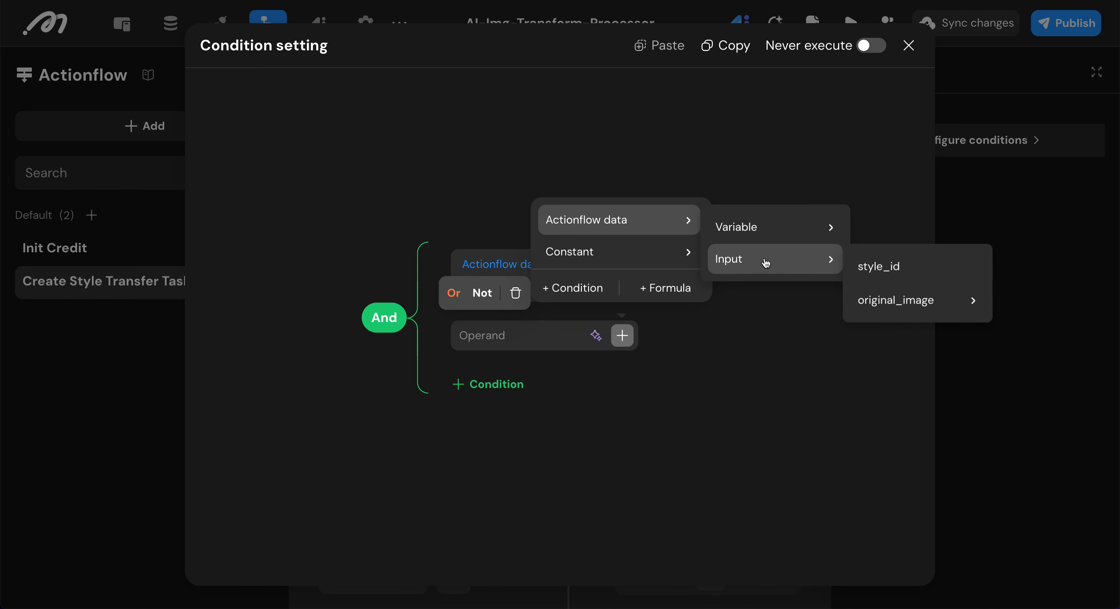
mouse_move(914, 312)
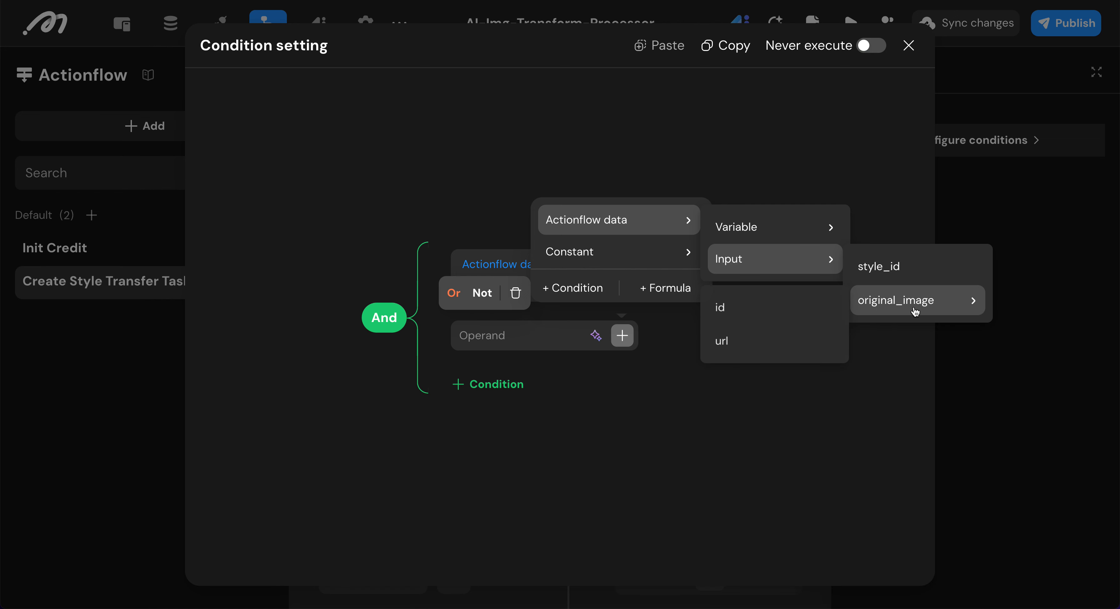
left_click(765, 312)
left_click(629, 313)
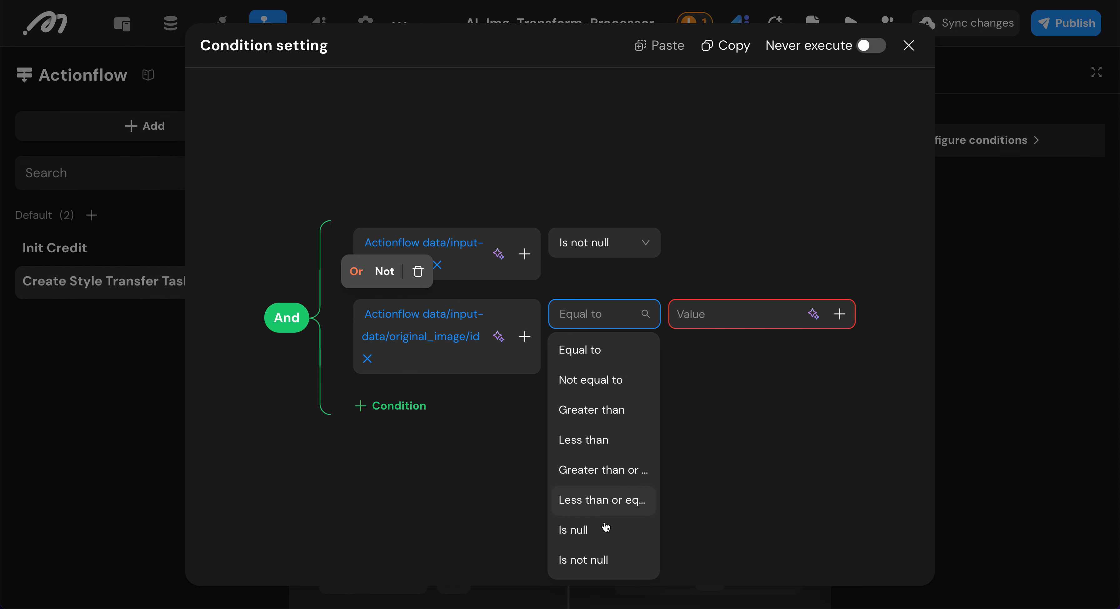
left_click(602, 561)
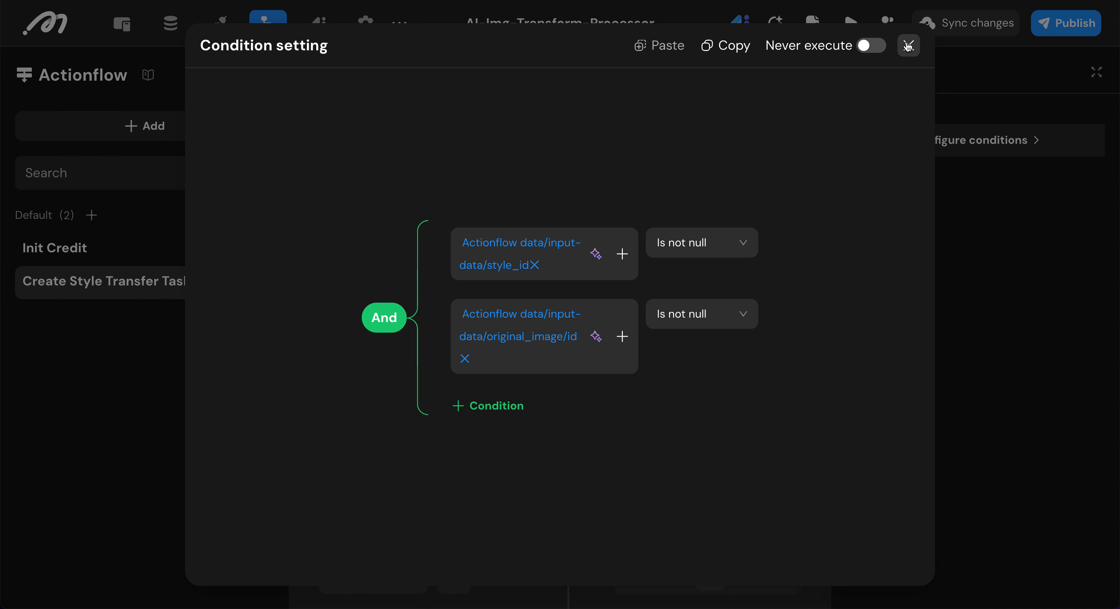
left_click(907, 45)
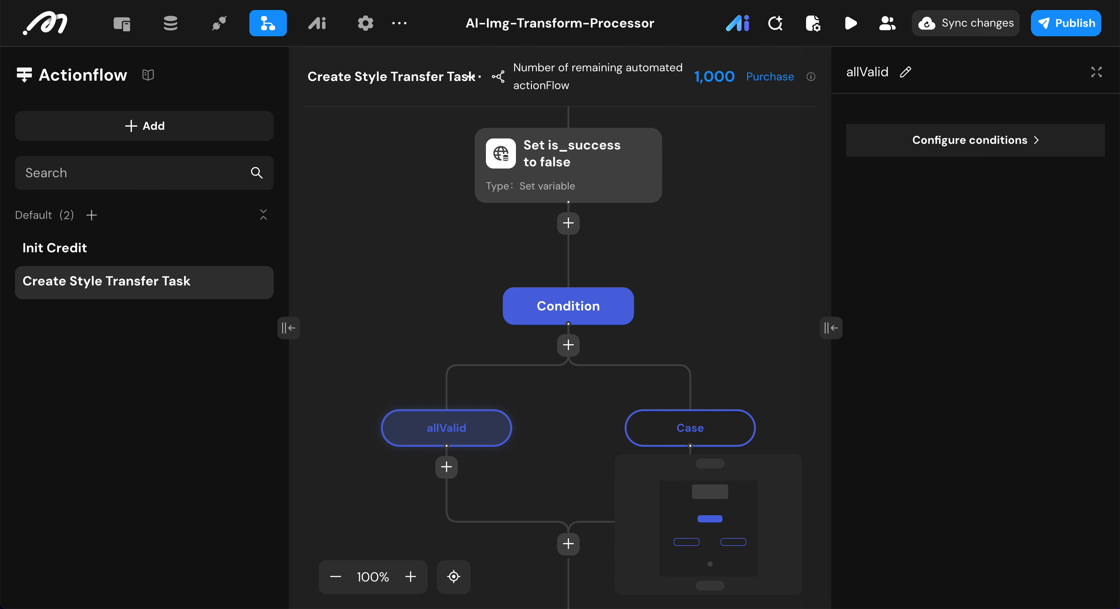
- Rename the second case of the Condition to missingInputs
scroll(473, 339, "right", 2)
scroll(473, 338, "down", 2)
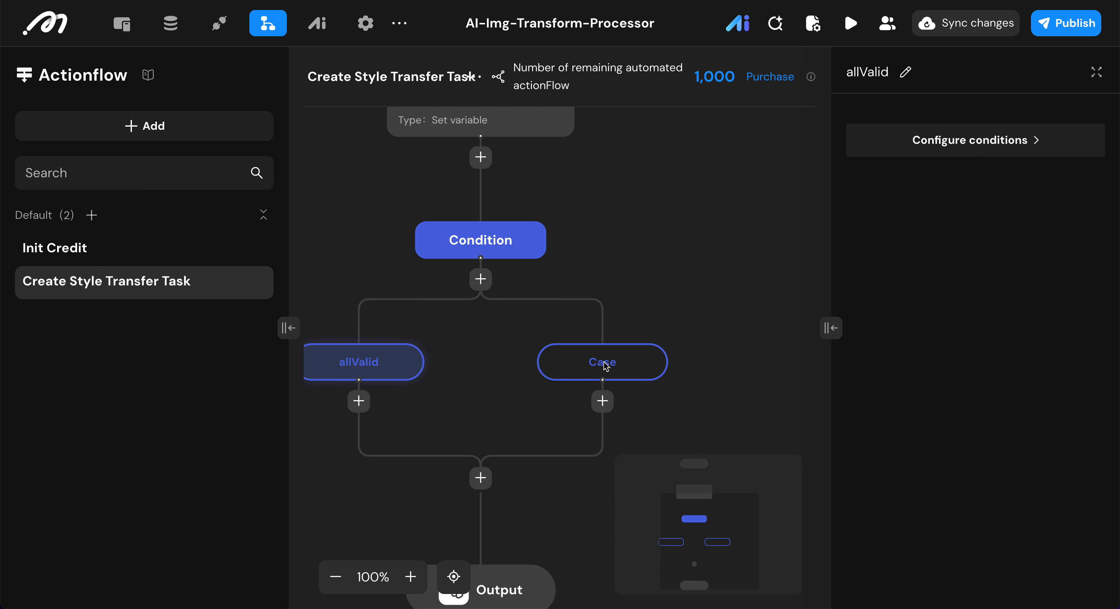
left_click(895, 70)
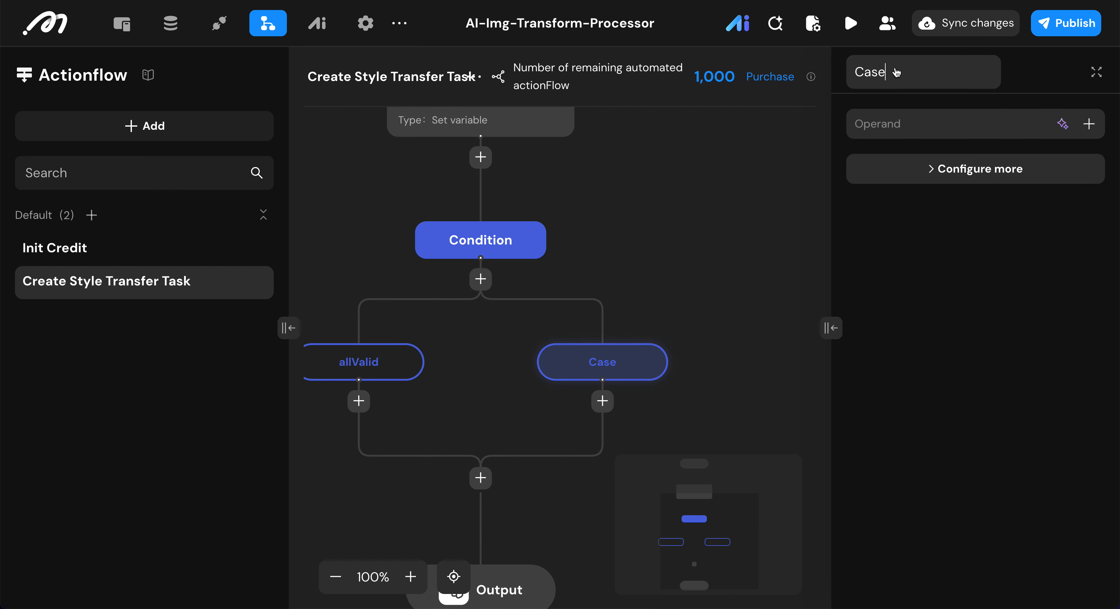
double_click(895, 67)
key("BackSpace")
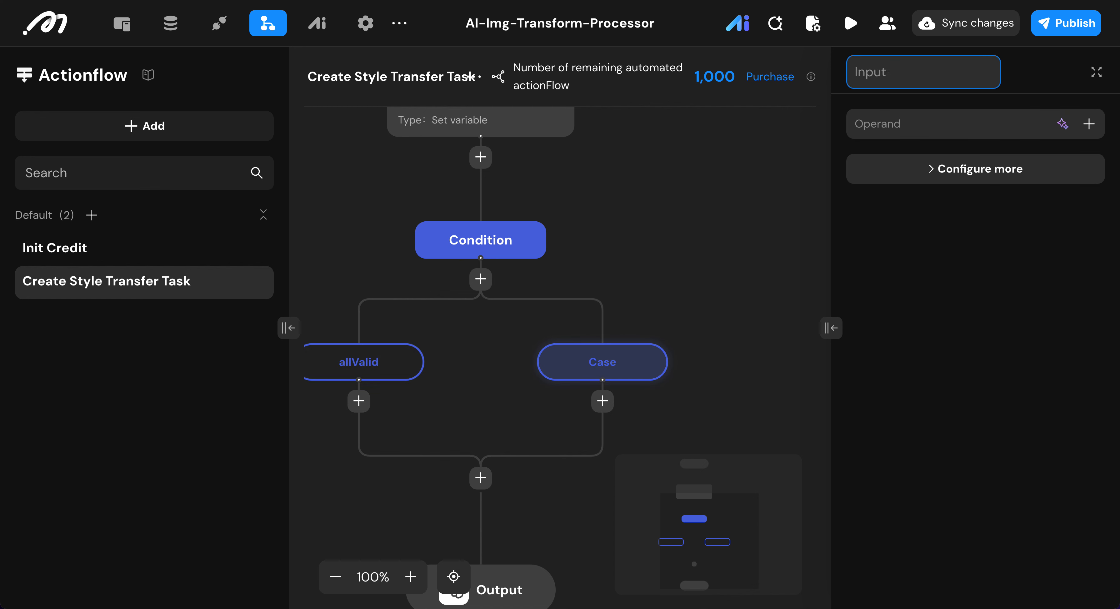
type("missingInputs")
key("Return")
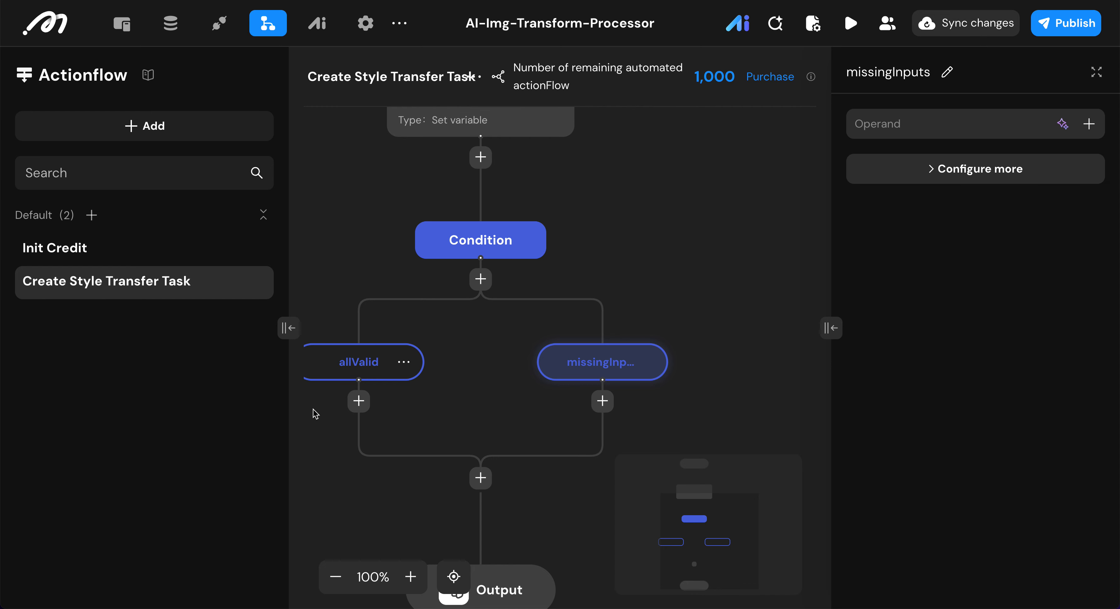
- Insert a Set variable node under the missingInputs case and rename it "Set error message"
left_click(602, 401)
mouse_move(661, 273)
mouse_move(656, 437)
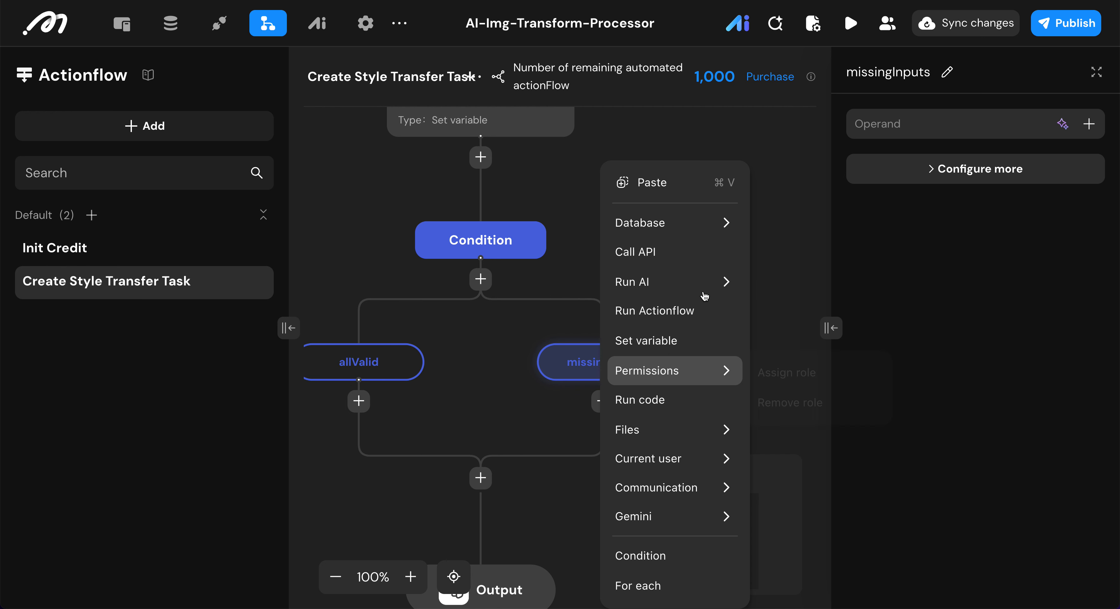
left_click(673, 353)
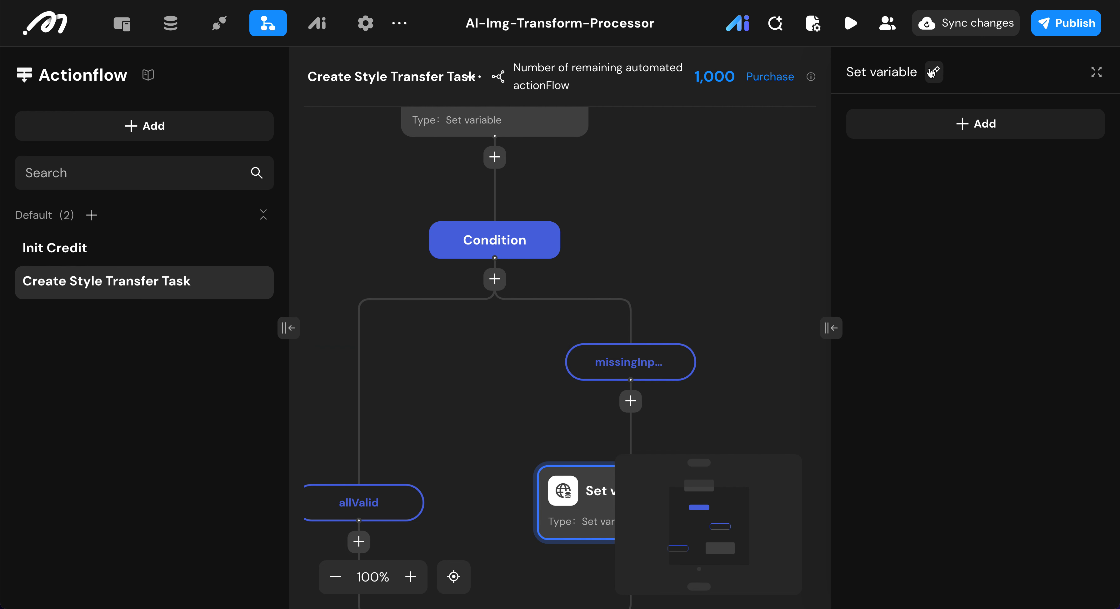
left_click(934, 72)
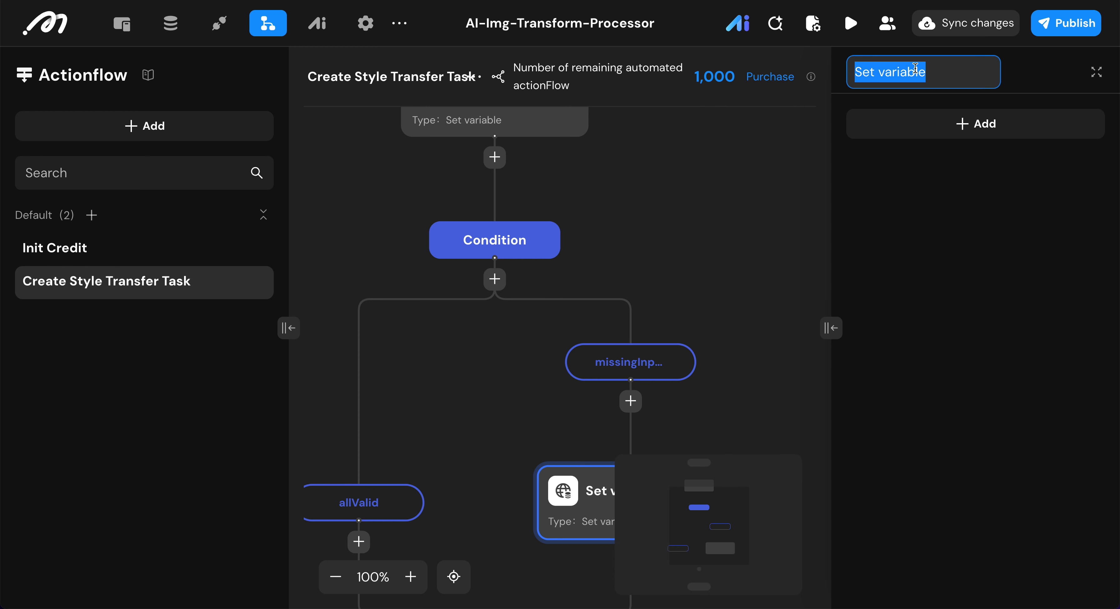
double_click(897, 71)
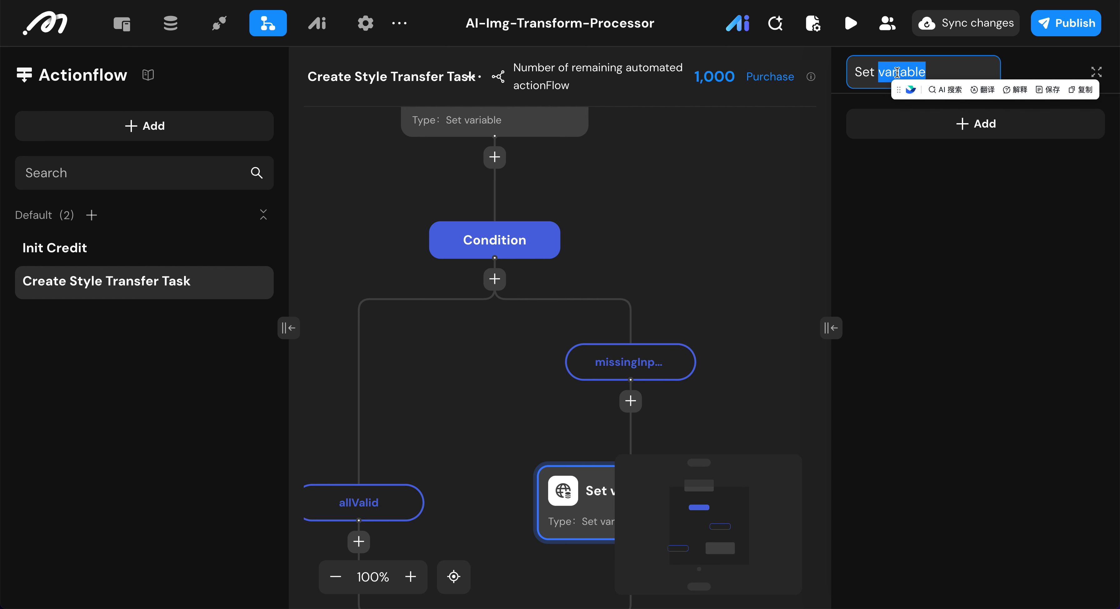
type("error")
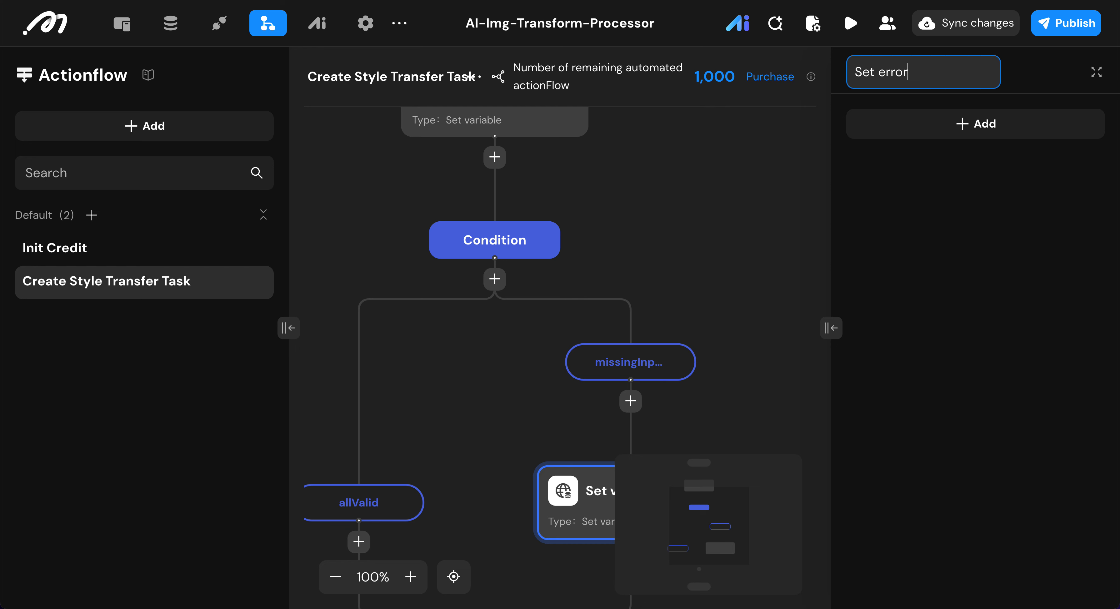
type(" message")
- Make the "Set error message" node set error_message to "Please check the missing input parameters."
left_click(912, 125)
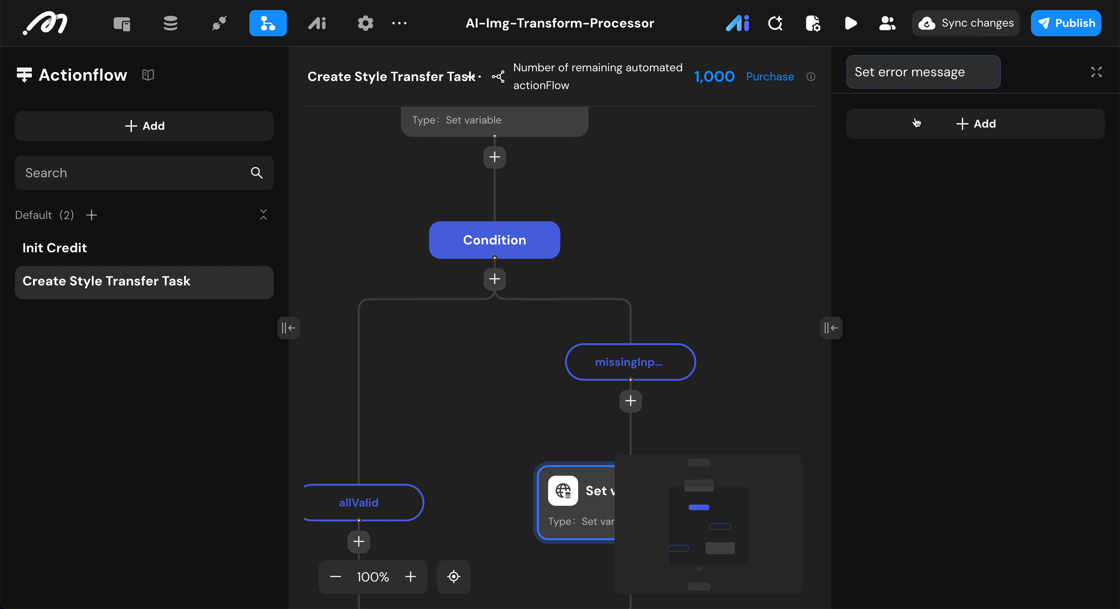
left_click(910, 157)
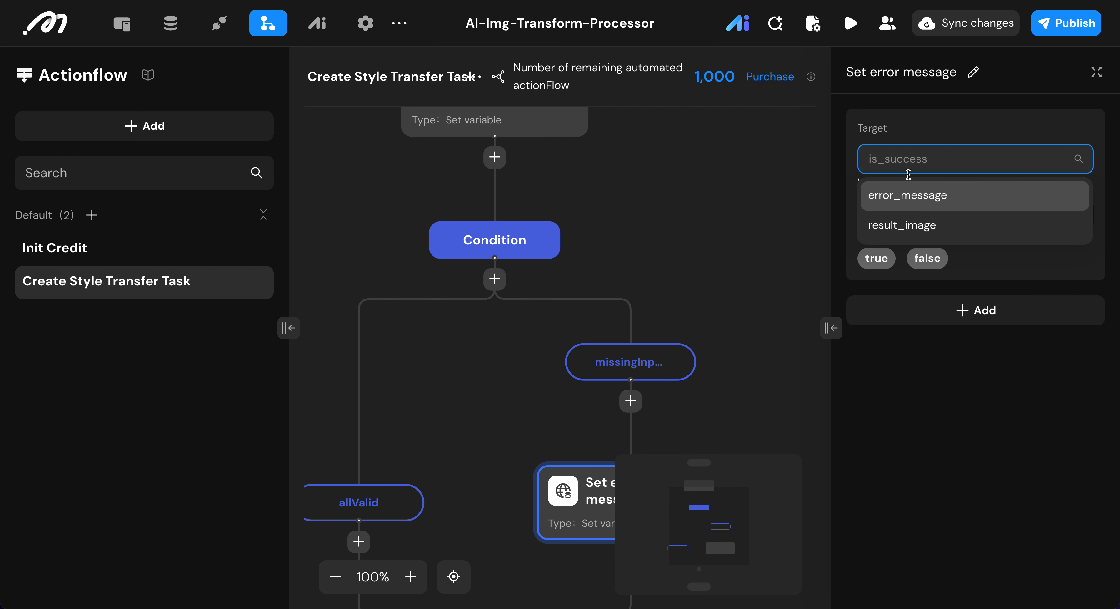
left_click(911, 225)
left_click(924, 165)
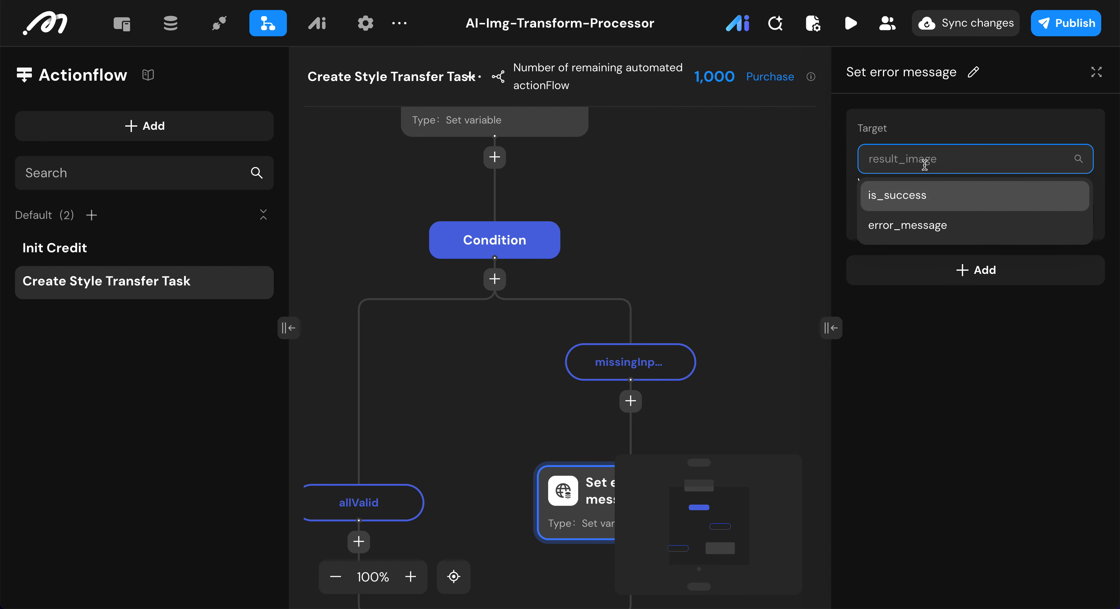
left_click(915, 225)
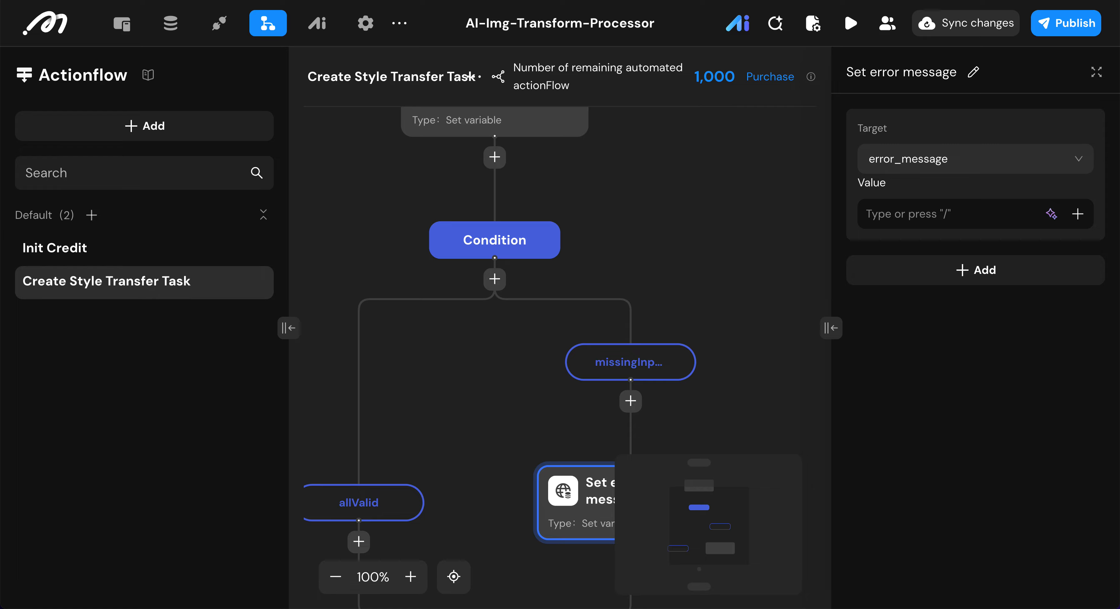
left_click(933, 214)
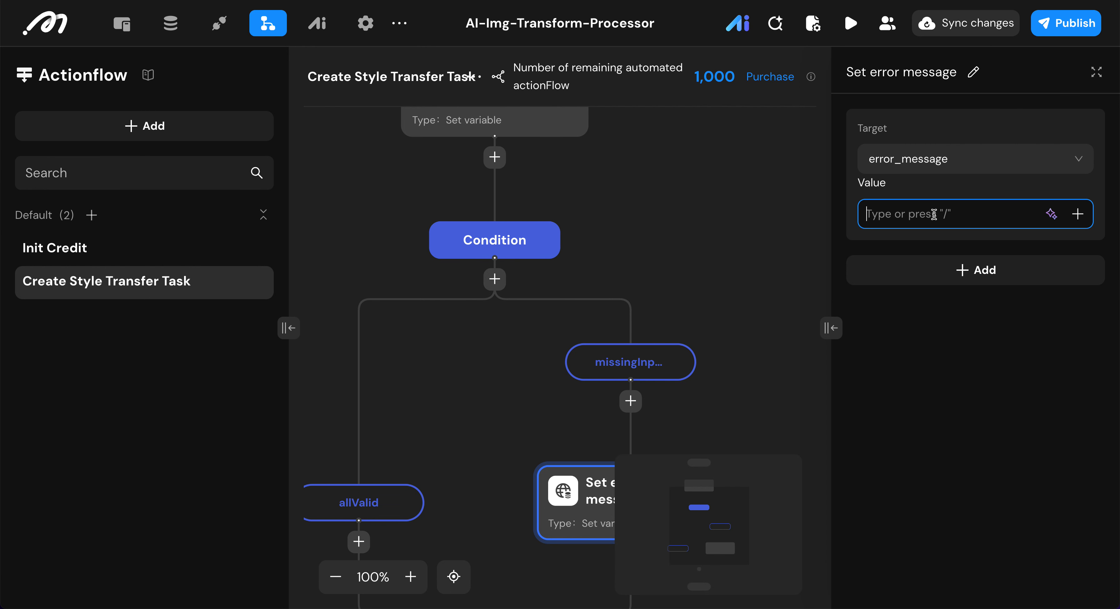
type("Please check the missing input parameters.")
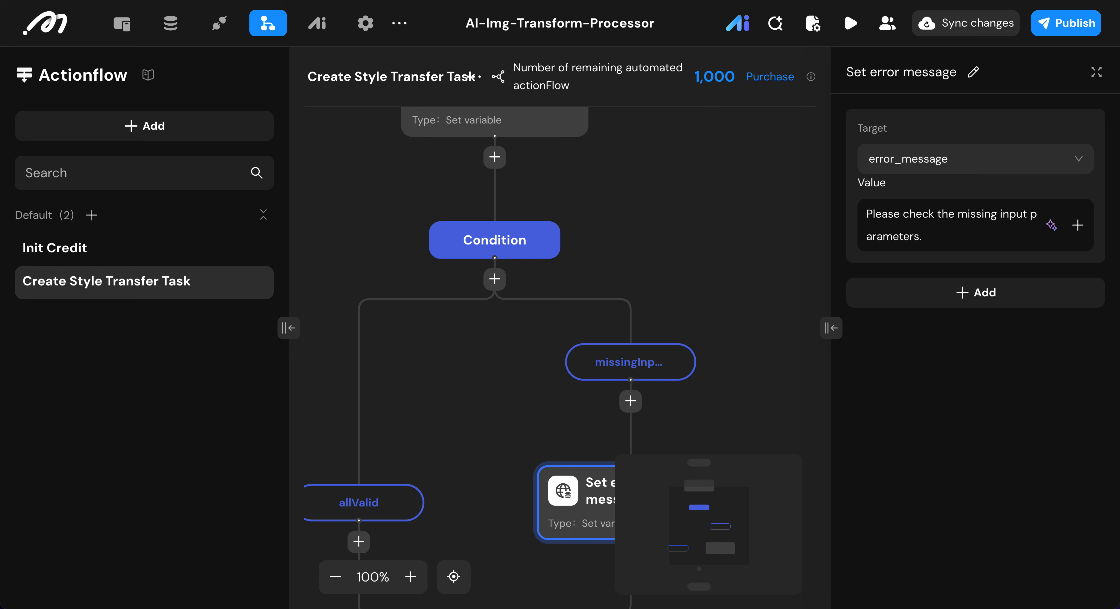
- Insert a current user Get ID node under the allValid case
scroll(440, 490, "down", 5)
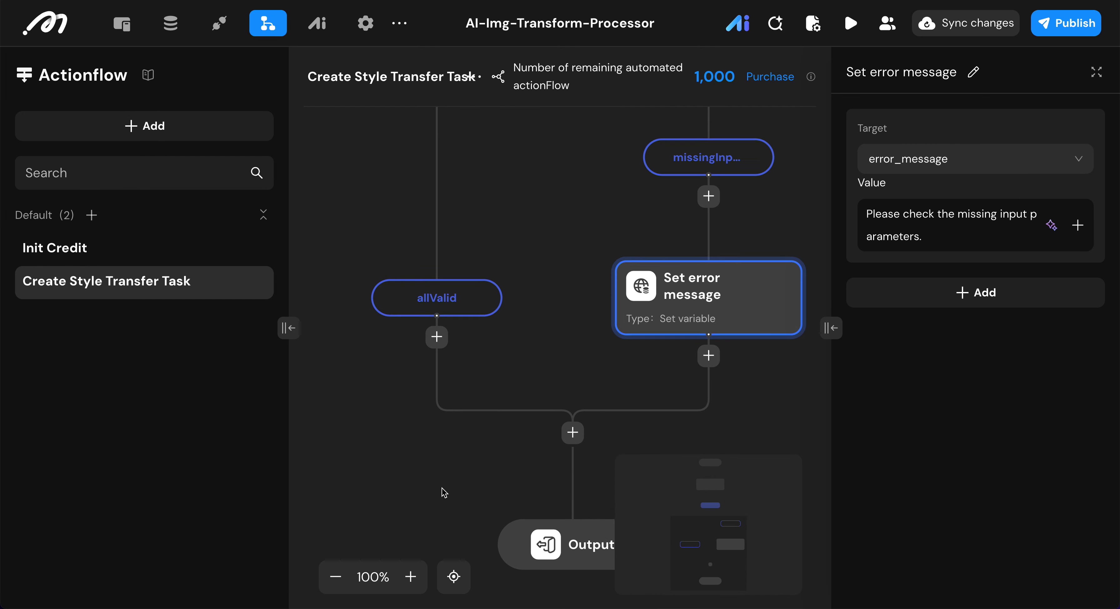
left_click(495, 353)
left_click(443, 326)
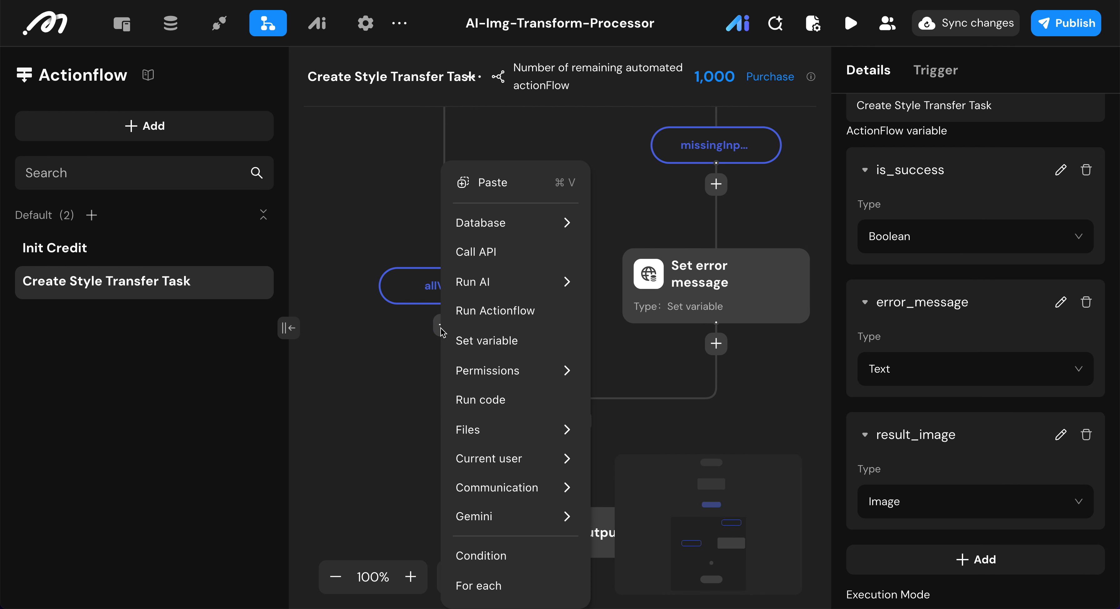
mouse_move(532, 228)
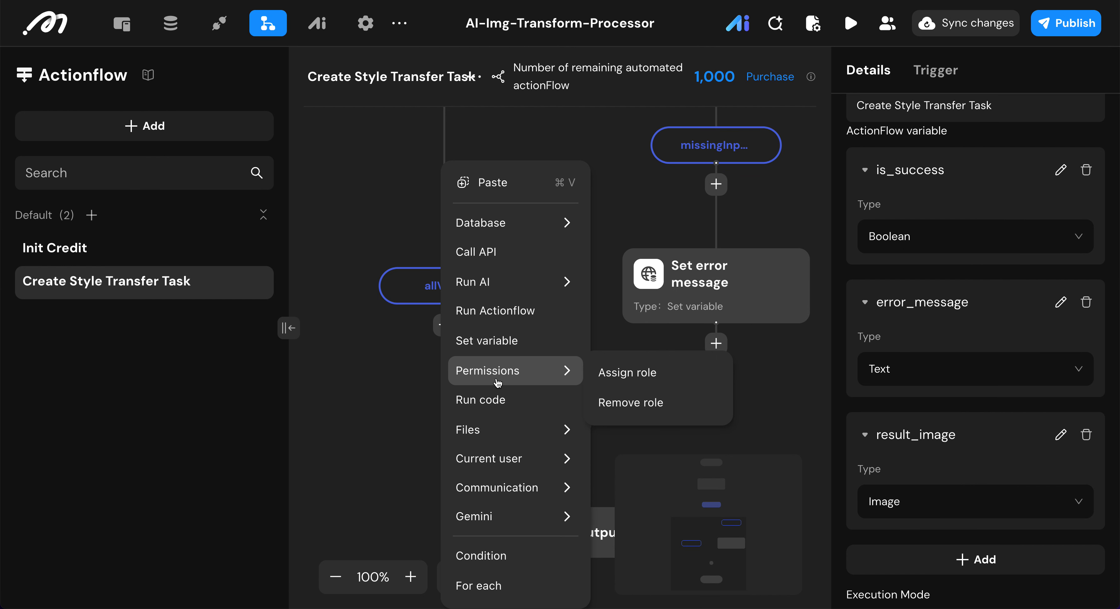
mouse_move(487, 459)
left_click(649, 461)
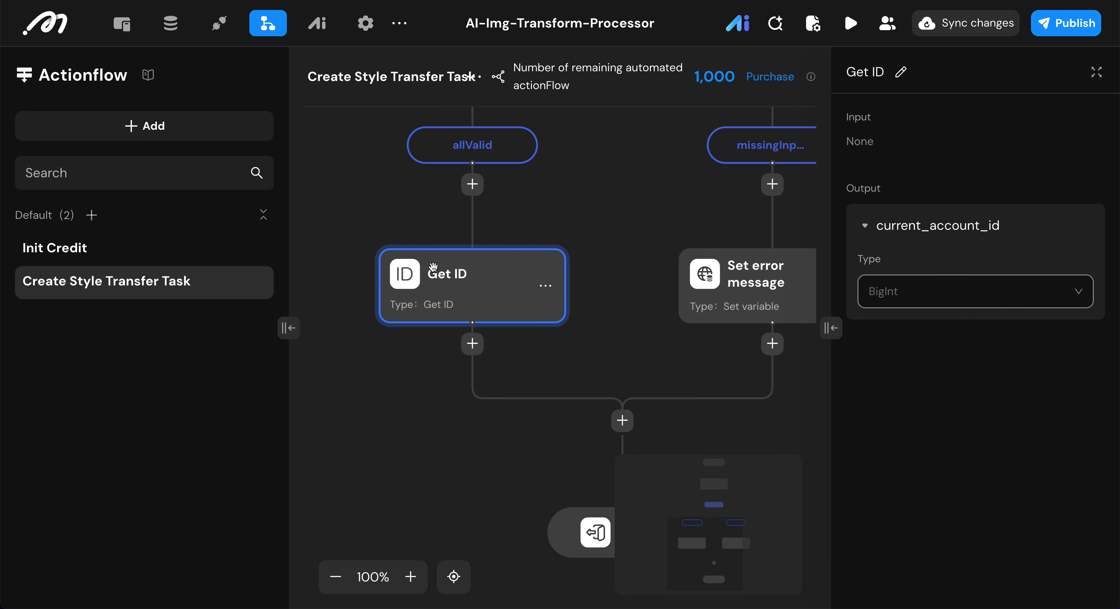
- Insert a database Update data node after the Get ID node in the allValid branch
scroll(468, 297, "down", 2)
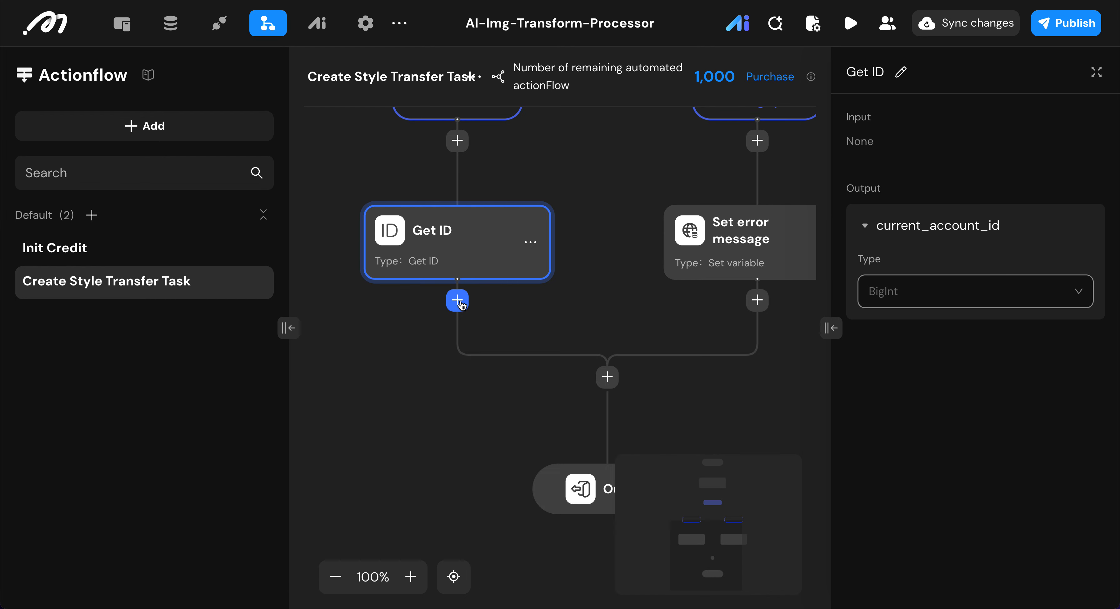
left_click(458, 300)
mouse_move(580, 213)
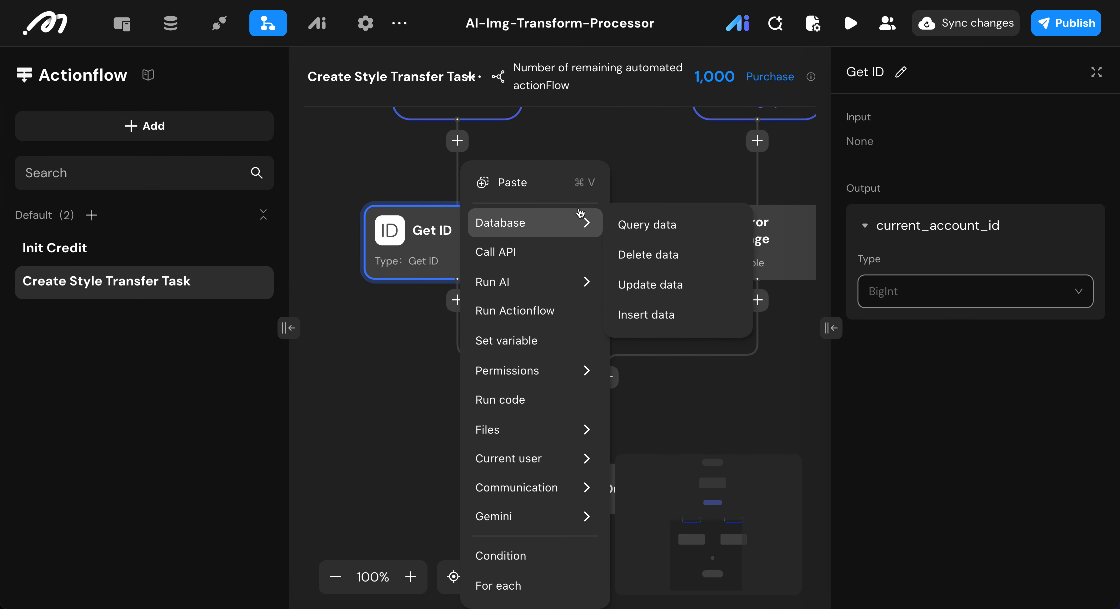
mouse_move(537, 452)
left_click(661, 288)
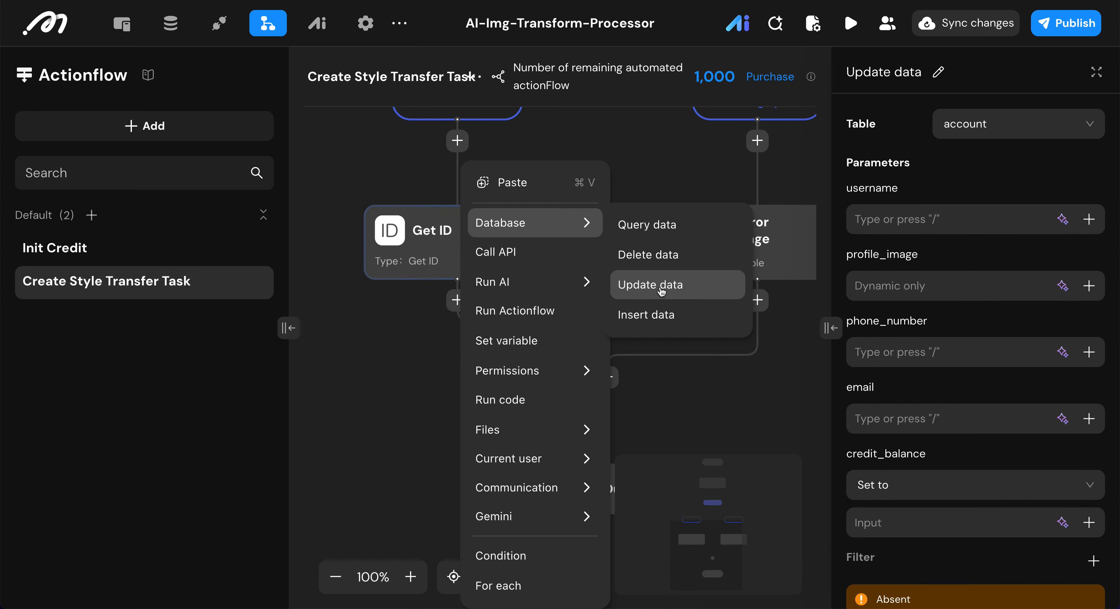
scroll(966, 174, "down", 1)
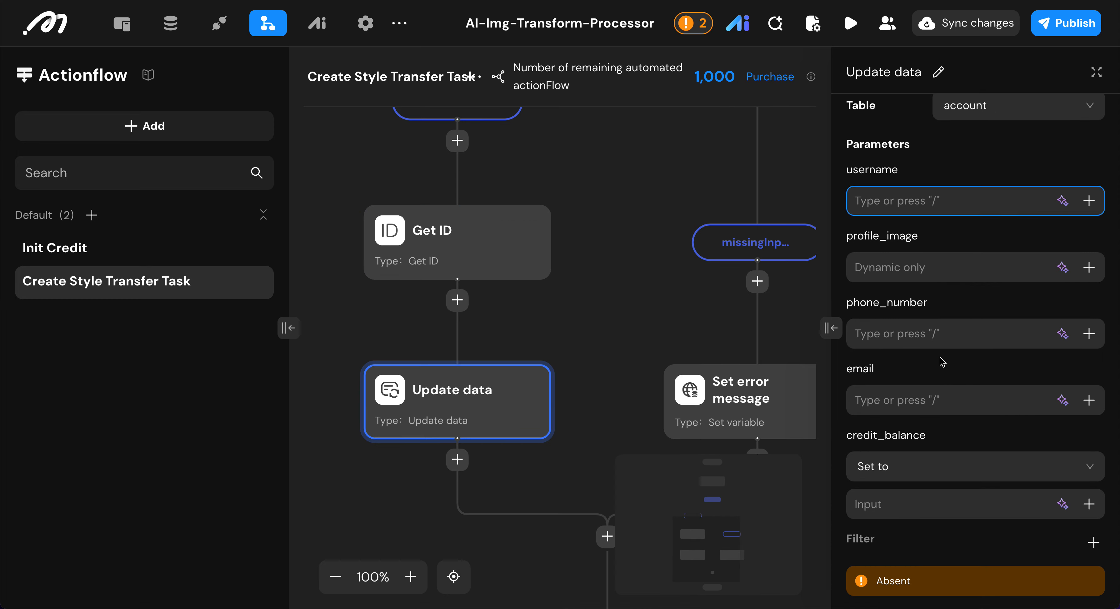
- Make the Update data node in the allValid branch decrease the account's credit_balance by 1
left_click(929, 466)
left_click(890, 563)
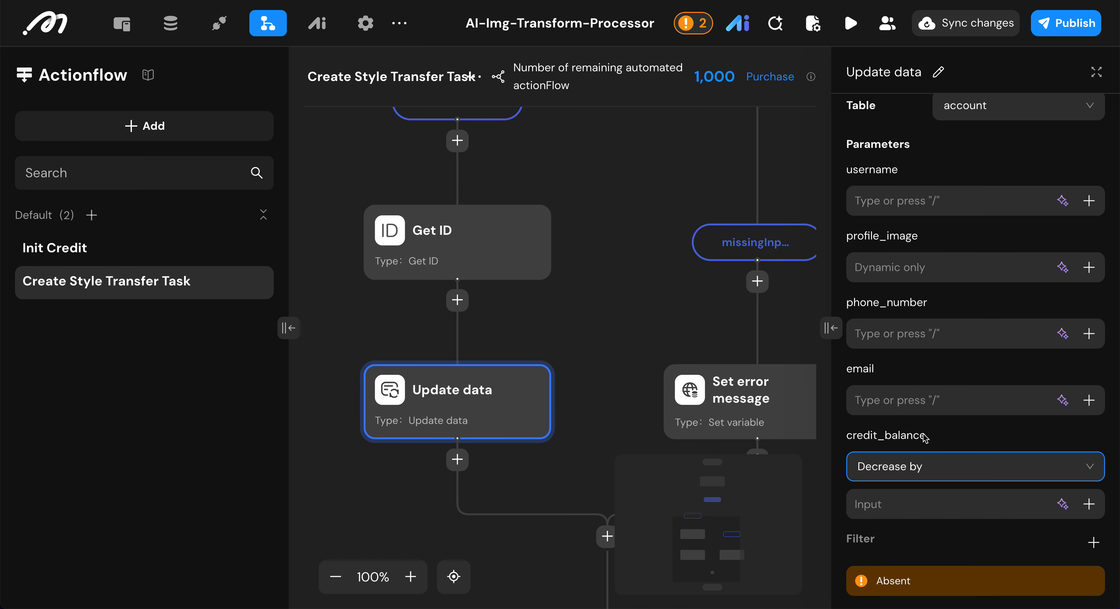
left_click(874, 505)
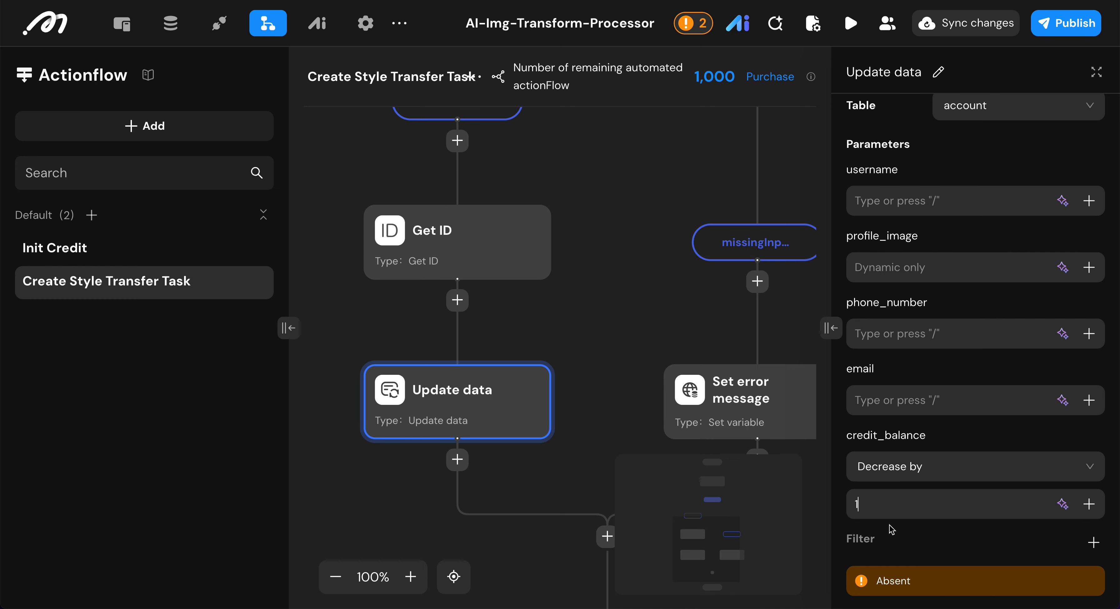
type("1")
- Rename the Update data node in the allValid branch as "Update account credits balance"
left_click(938, 73)
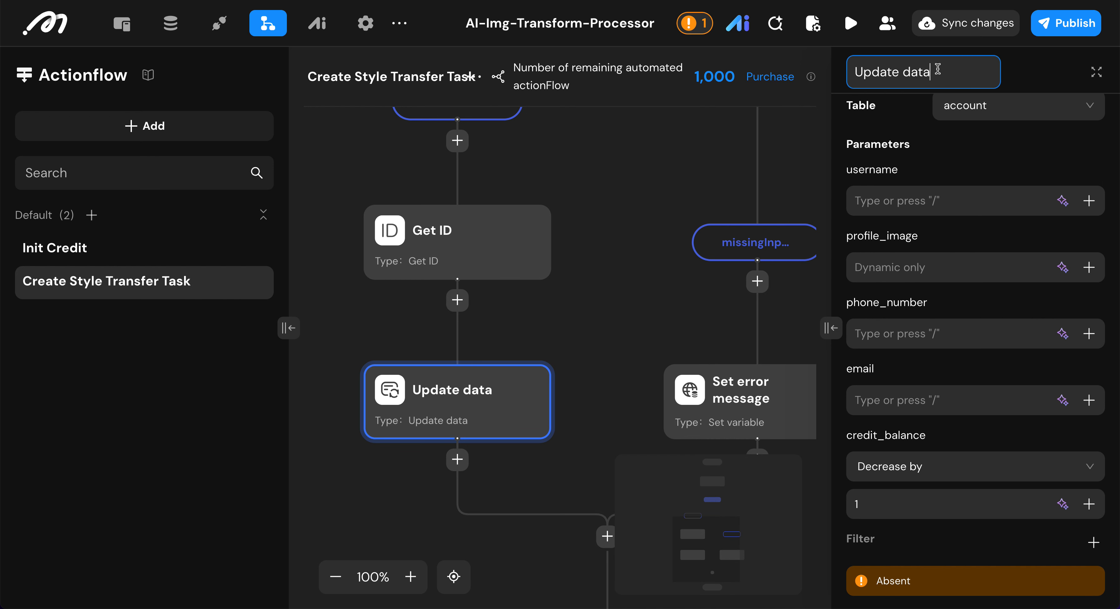
type("Update account credits balance")
key("Return")
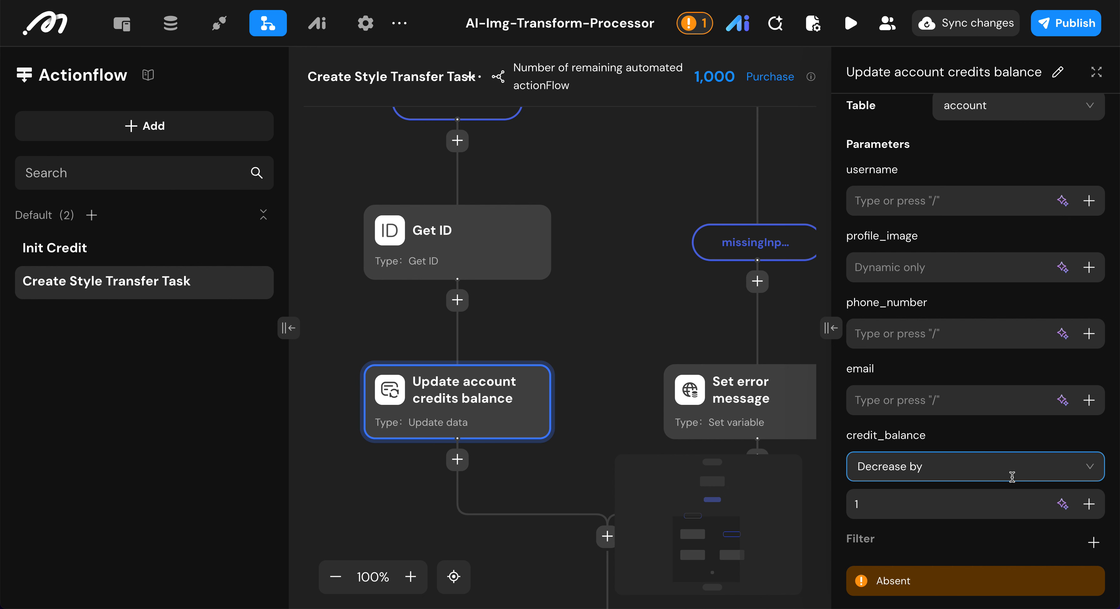
- Filter the account update to records whose id equals current_account_id from the Get ID node
left_click(1093, 542)
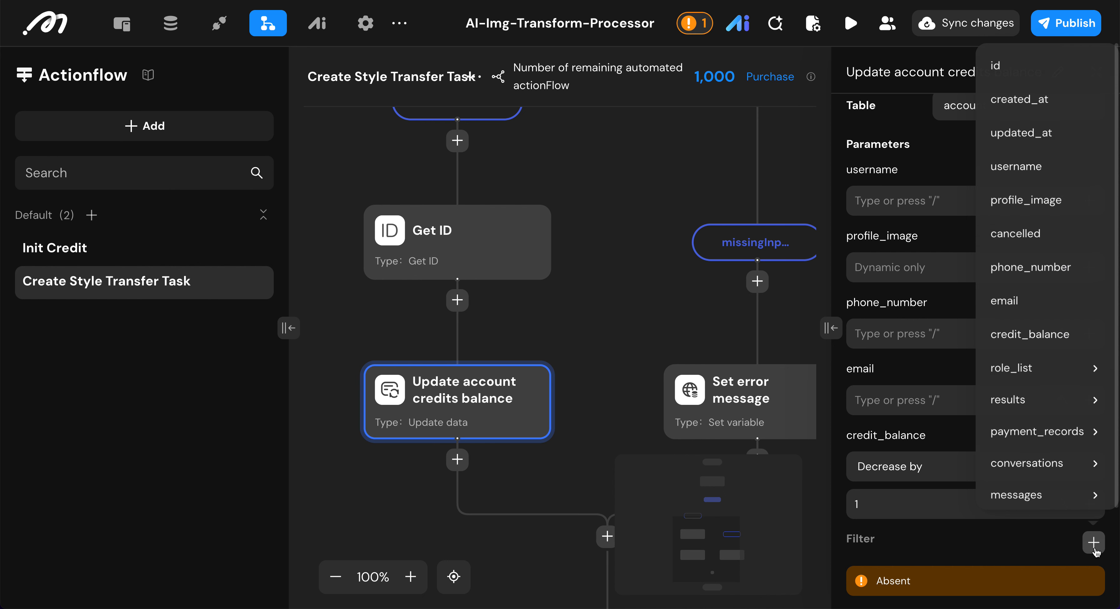
left_click(1008, 71)
scroll(940, 445, "down", 3)
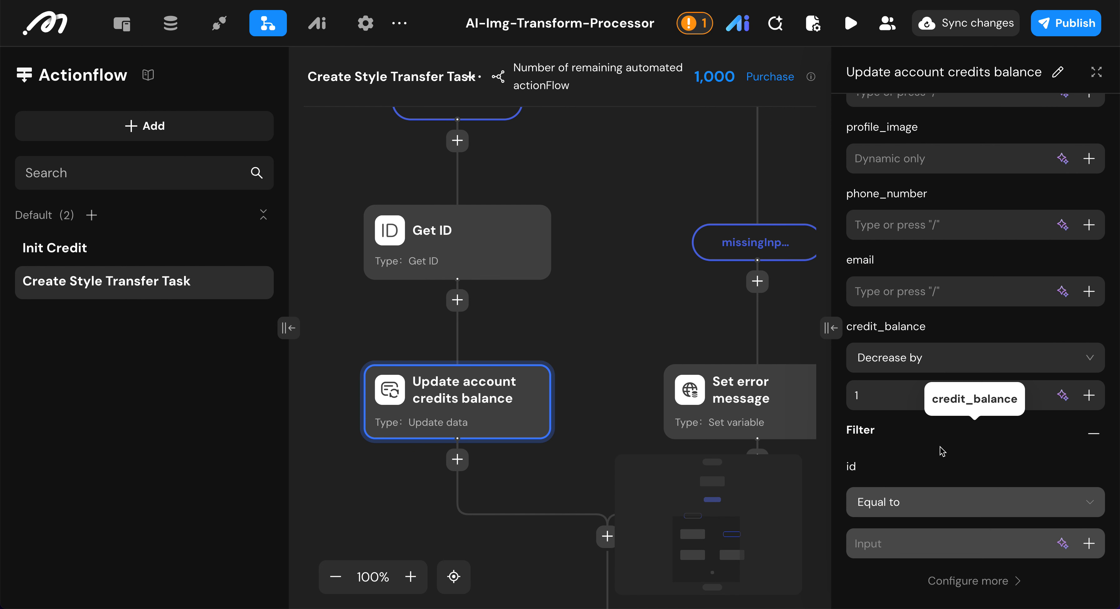
left_click(1085, 548)
mouse_move(995, 428)
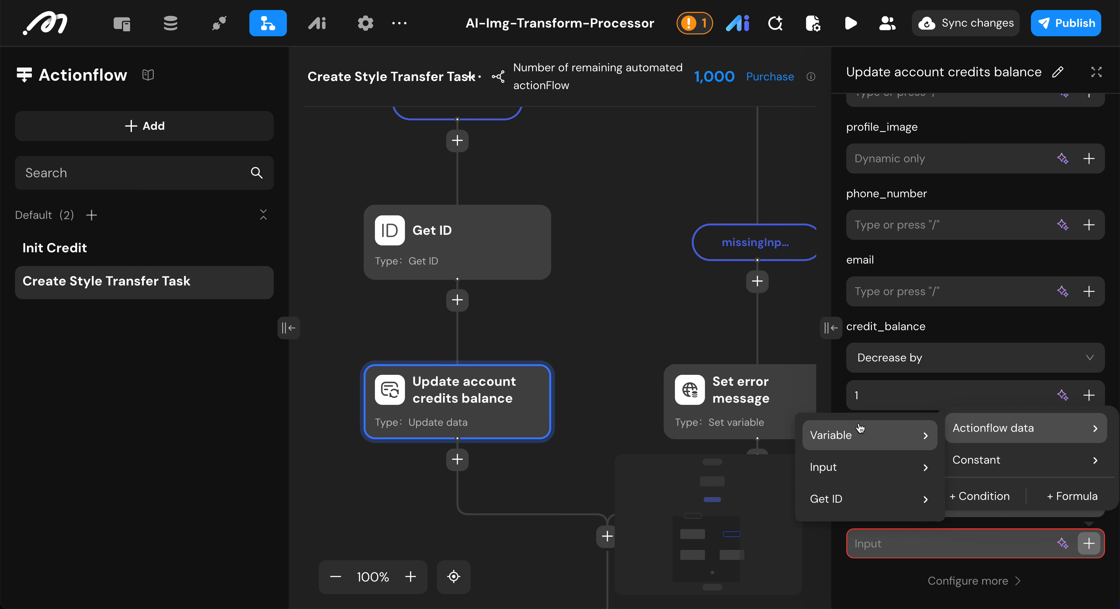
mouse_move(858, 498)
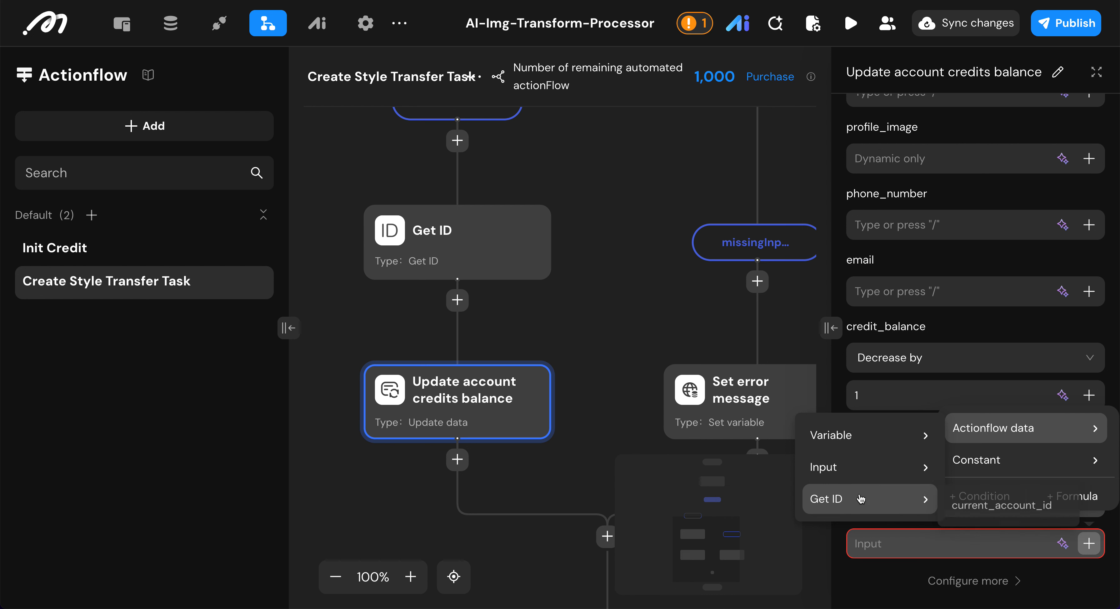
left_click(1031, 512)
- Insert a Condition node after the "Update account credits balance" node in the allValid branch
scroll(508, 343, "down", 3)
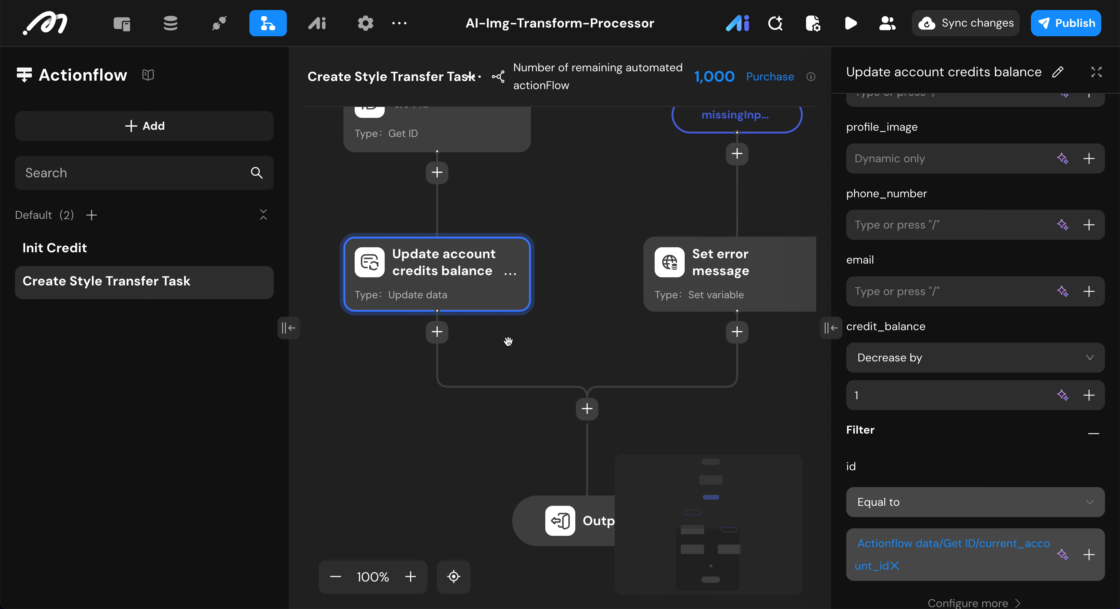
scroll(509, 343, "down", 2)
left_click(435, 283)
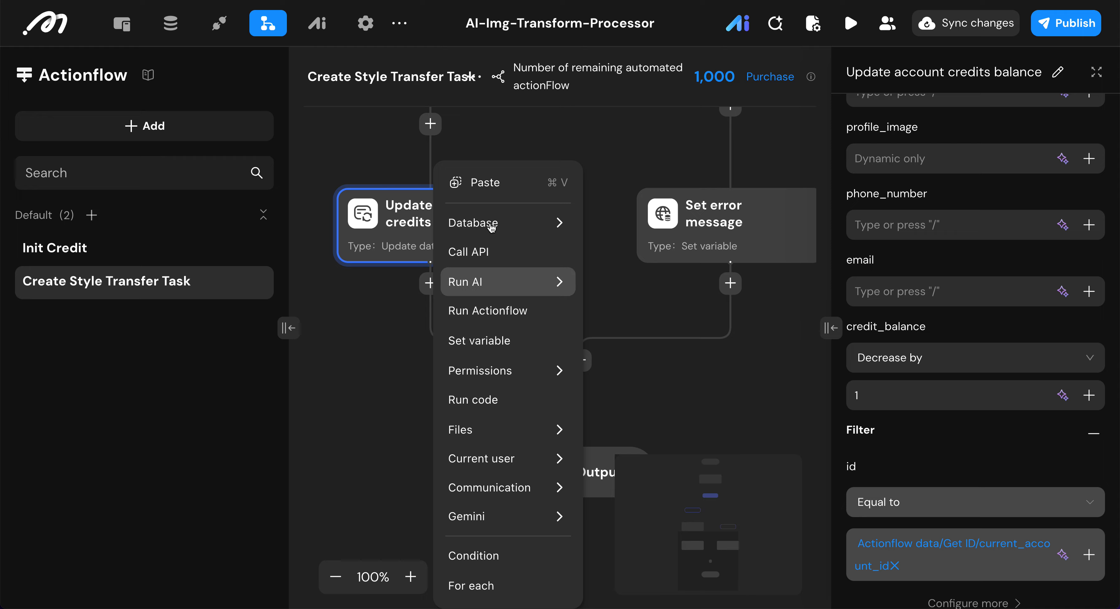
mouse_move(510, 367)
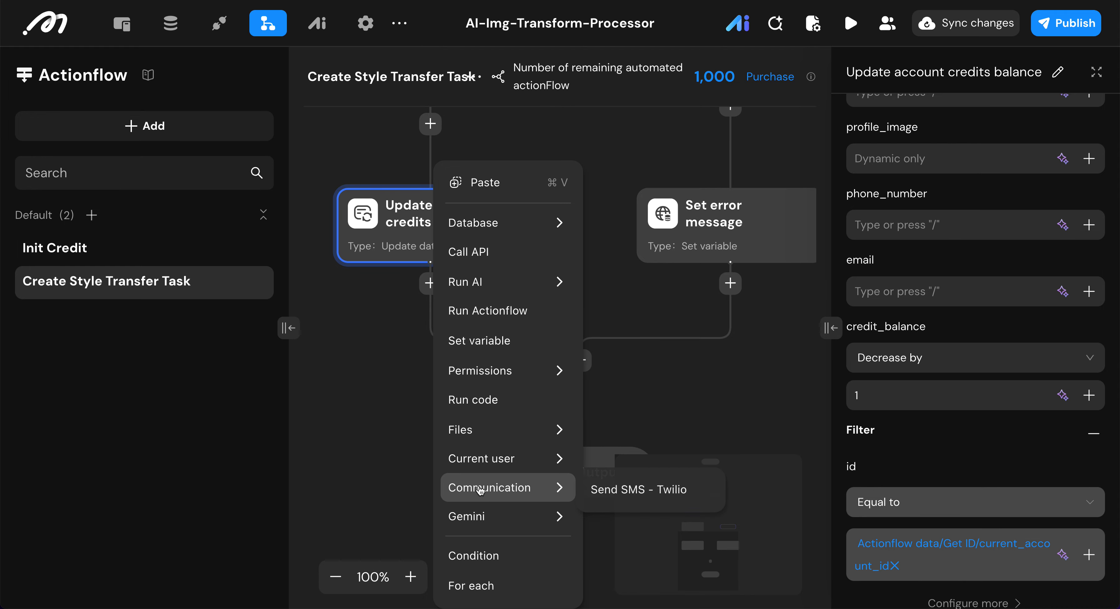
left_click(474, 555)
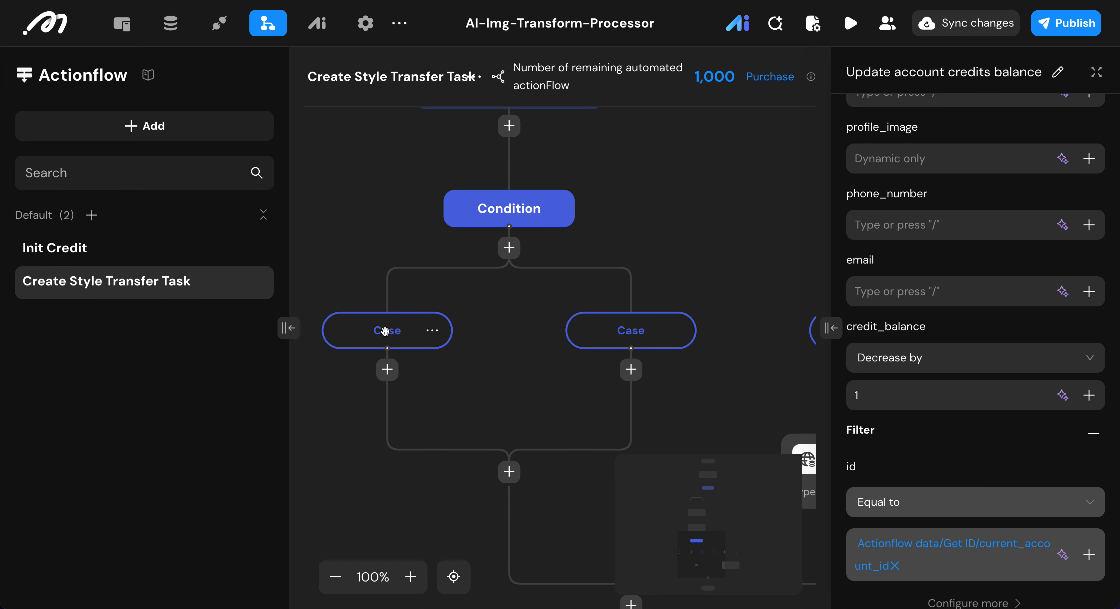
- Rename the first case of the new Condition as "hasCredit"
left_click(383, 328)
left_click(893, 71)
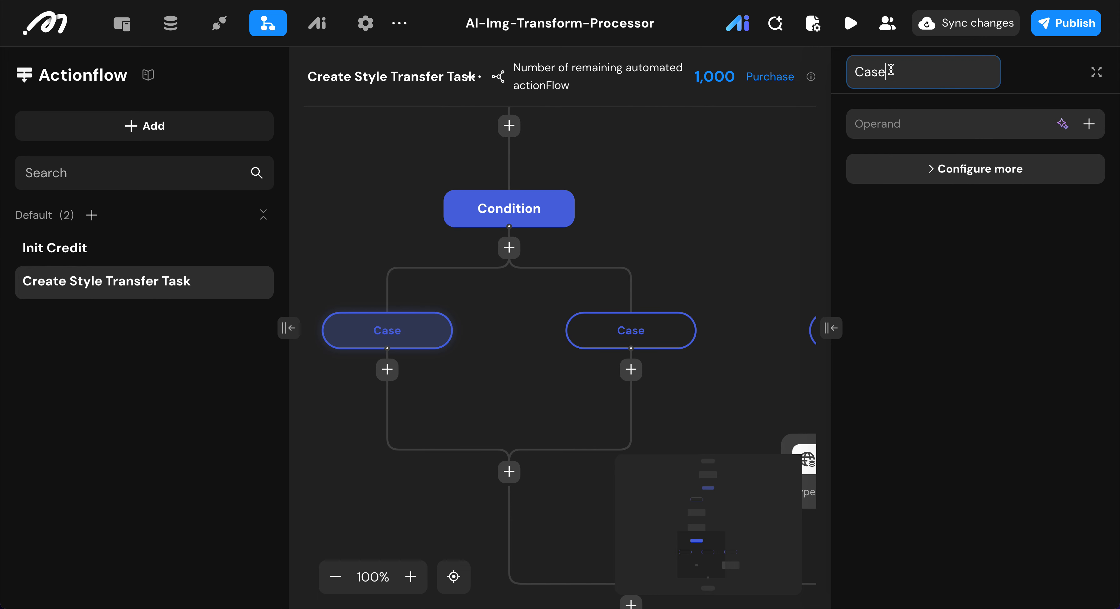
key("ctrl+a")
key("BackSpace")
type("has")
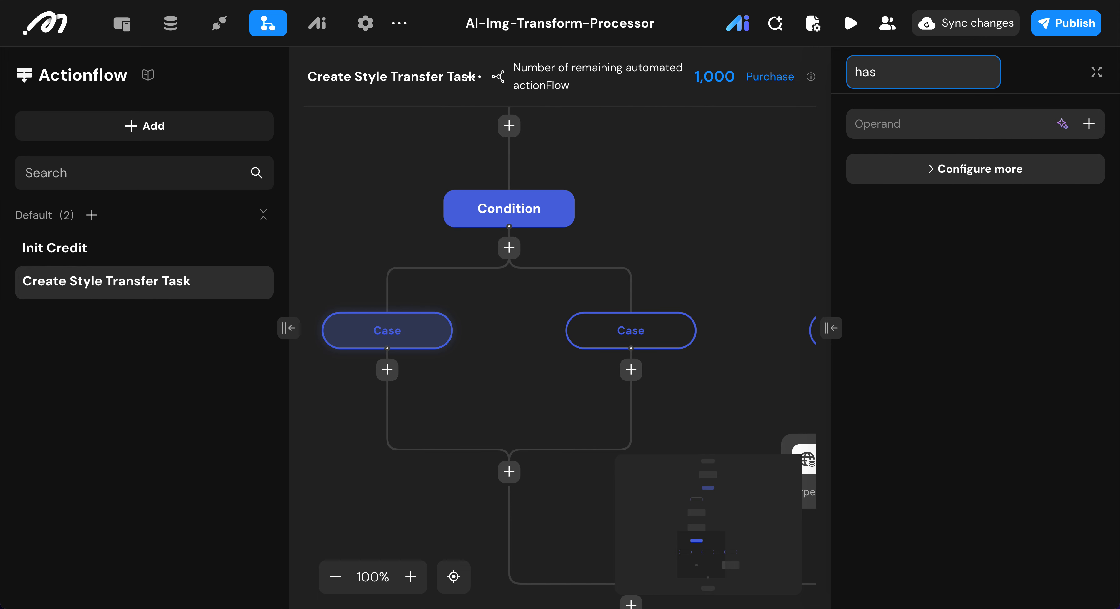
type("Credit")
key("Return")
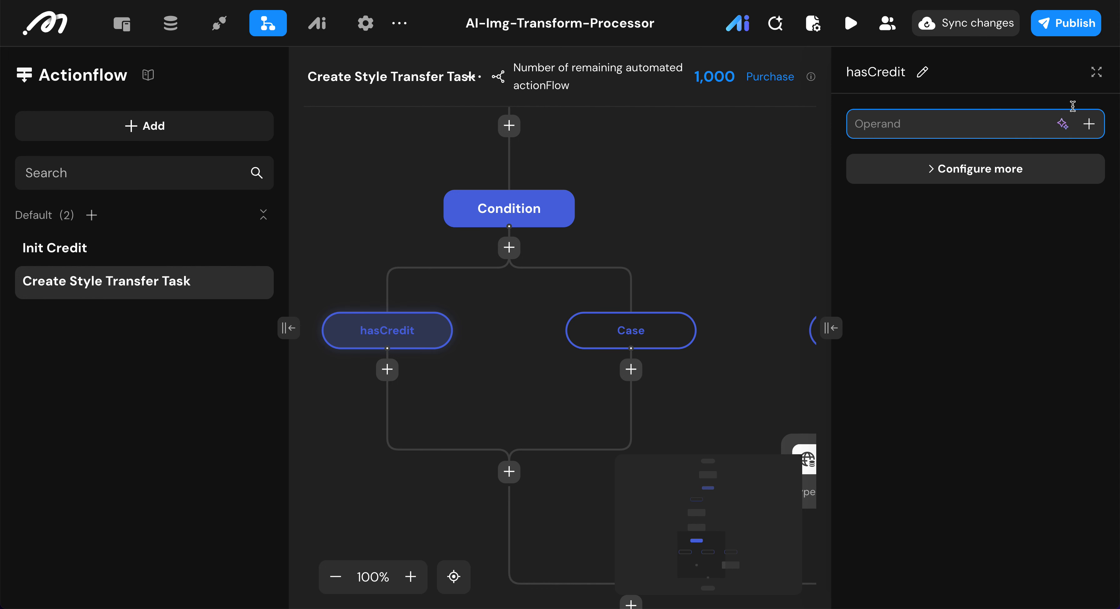
- Make the hasCredit case require credit_balance from "Update account credits balance" to be greater than or equal to 0
left_click(1088, 125)
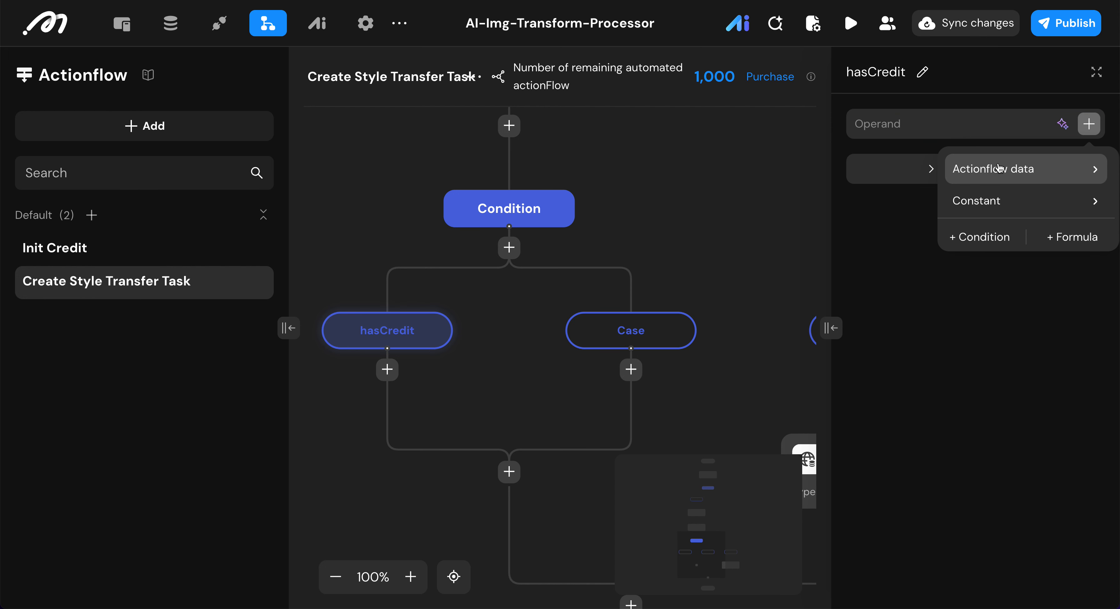
mouse_move(995, 162)
mouse_move(820, 282)
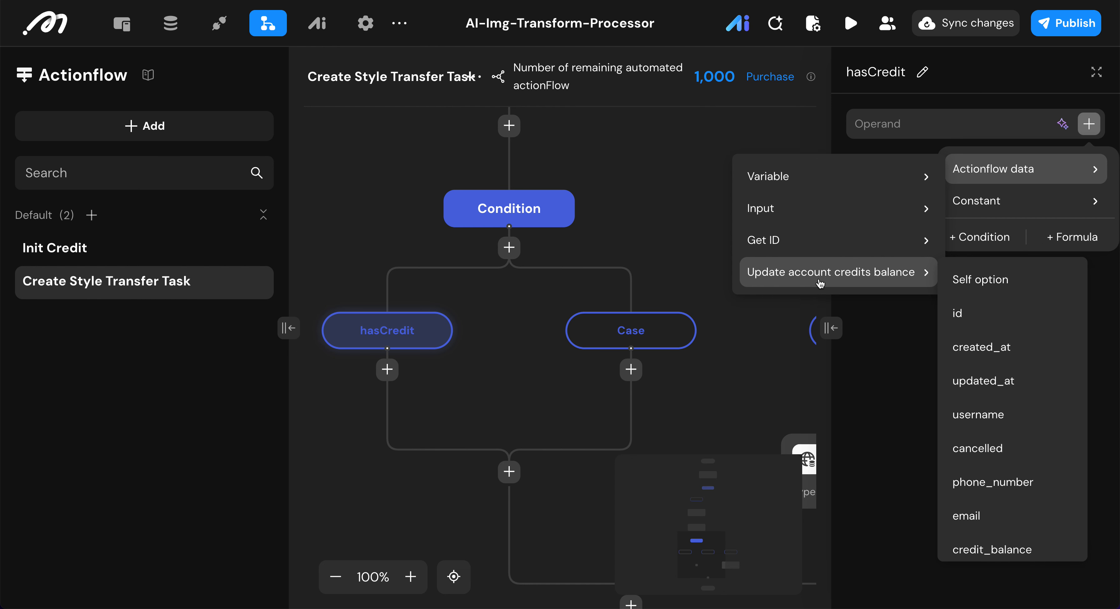
scroll(989, 525, "down", 3)
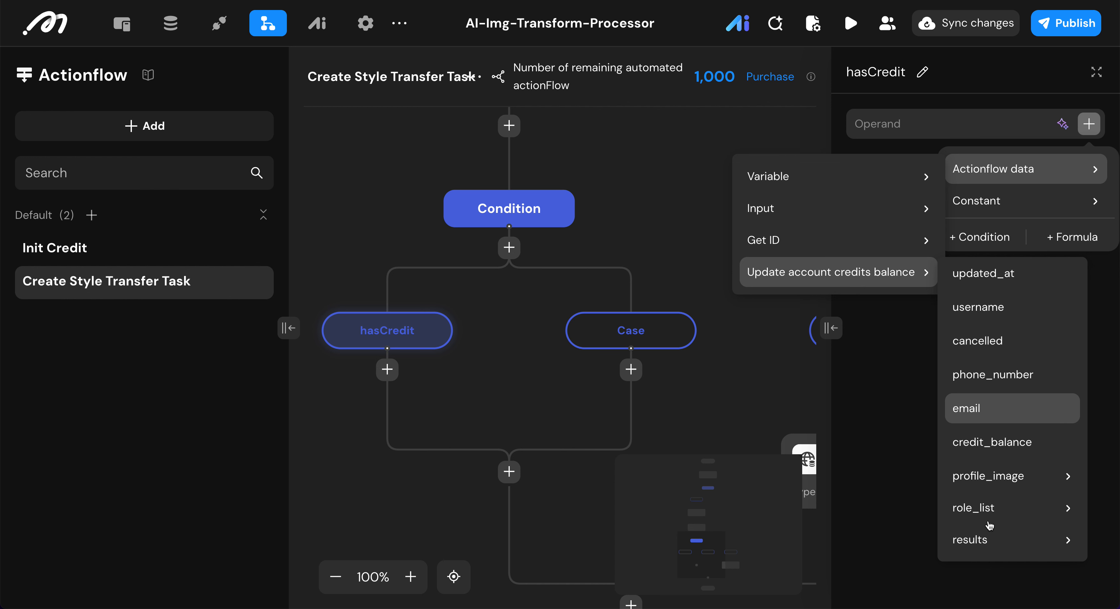
left_click(1012, 445)
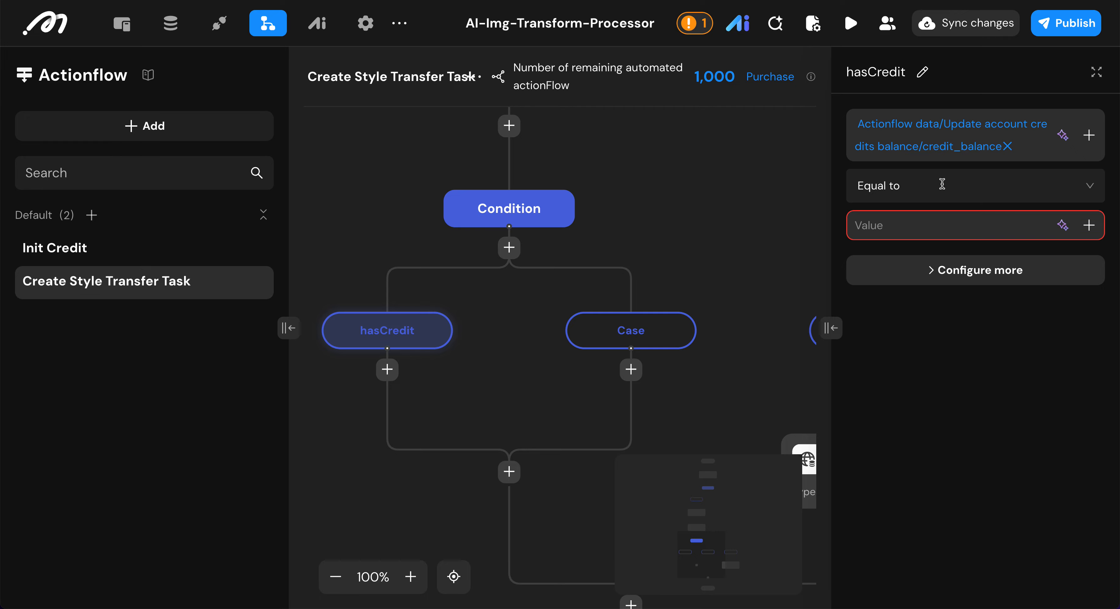
left_click(921, 182)
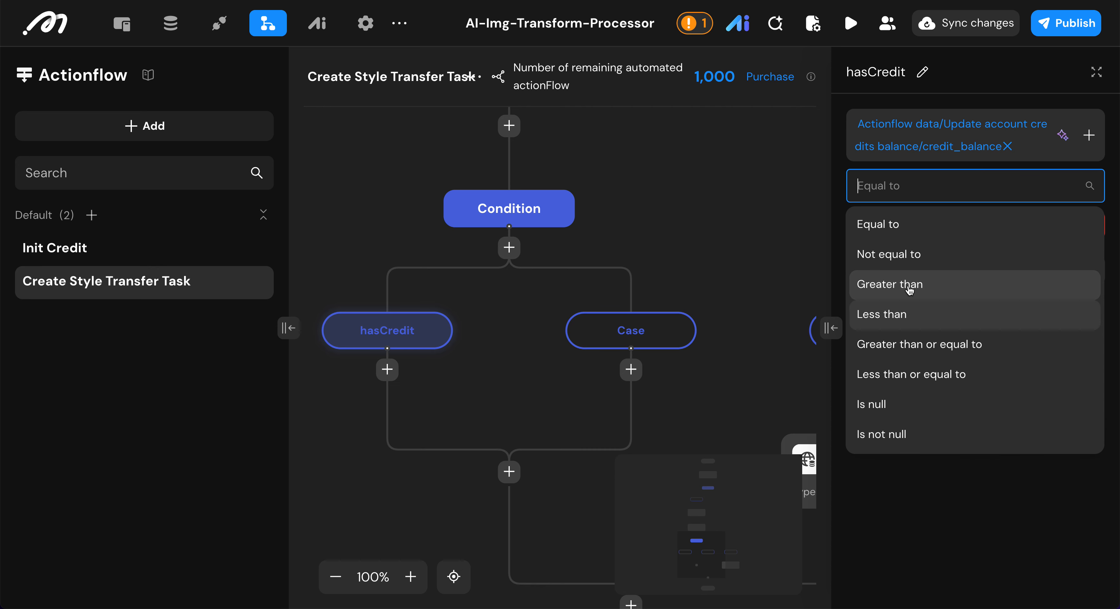
left_click(910, 344)
left_click(890, 226)
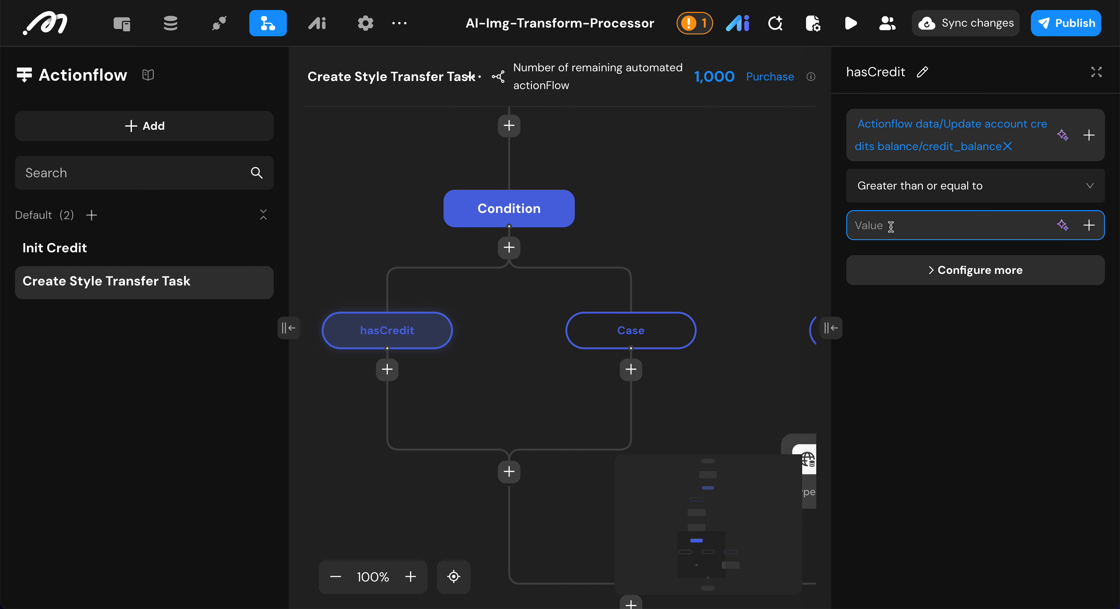
type("0")
left_click(886, 352)
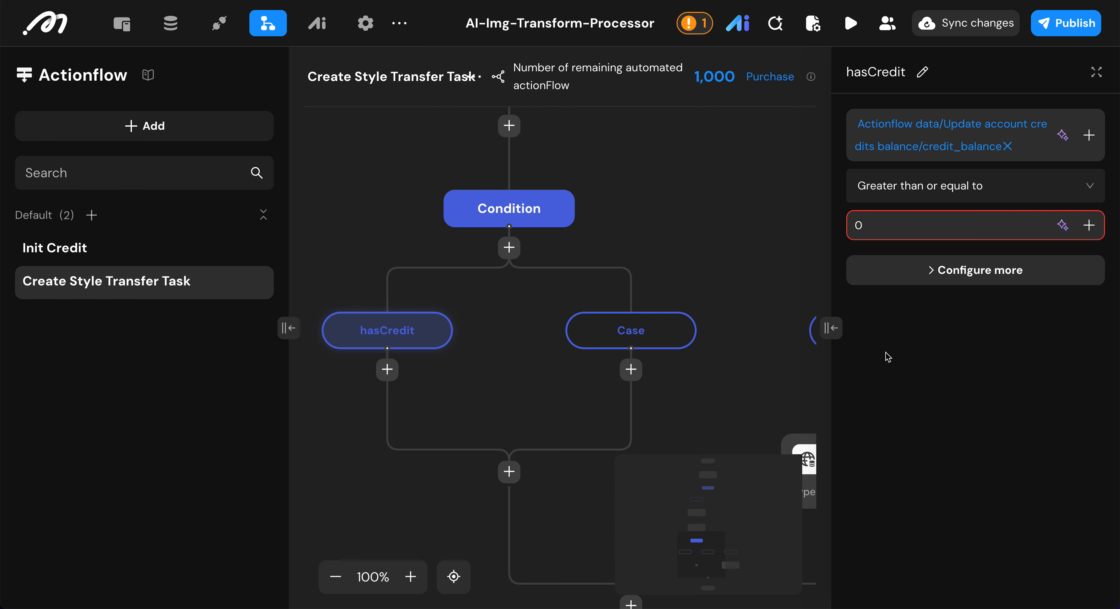
- Rename the second case of the credit Condition as "insufficientCredits"
scroll(620, 235, "right", 1)
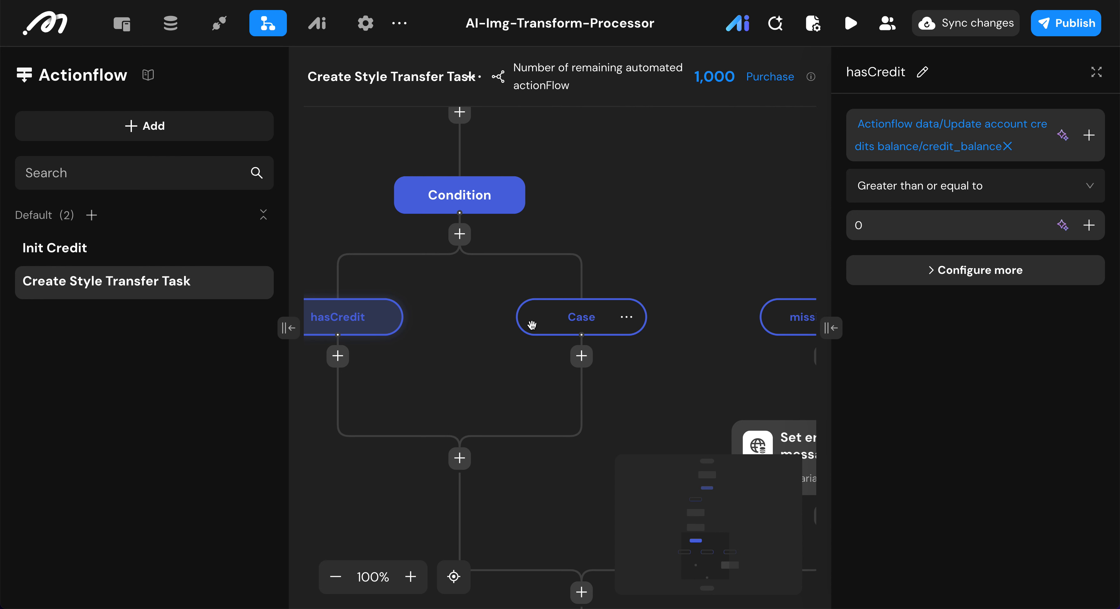
left_click(558, 324)
left_click(892, 71)
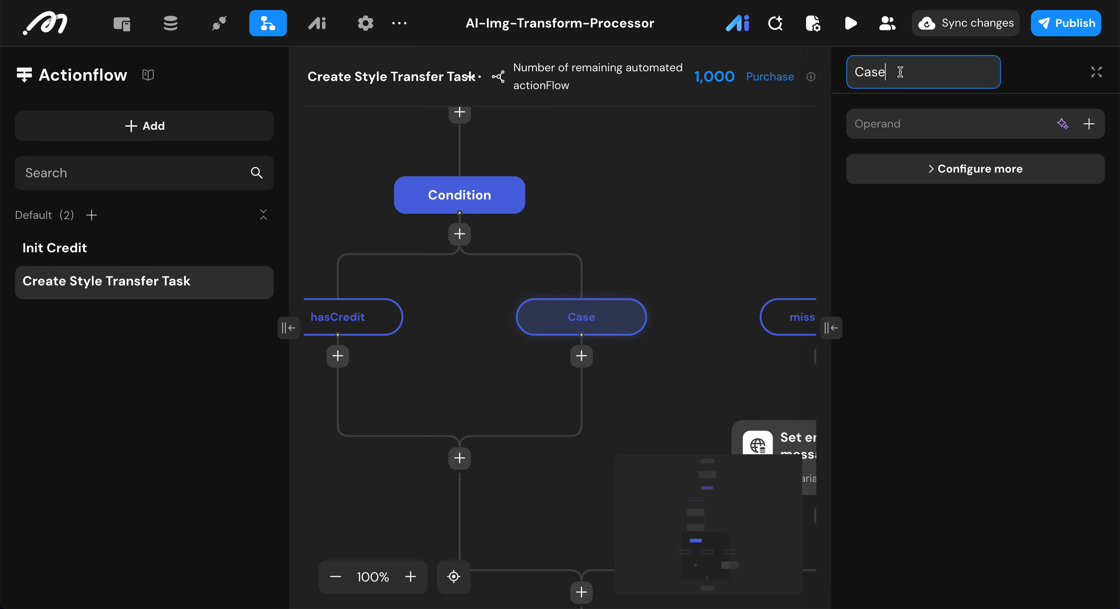
double_click(891, 68)
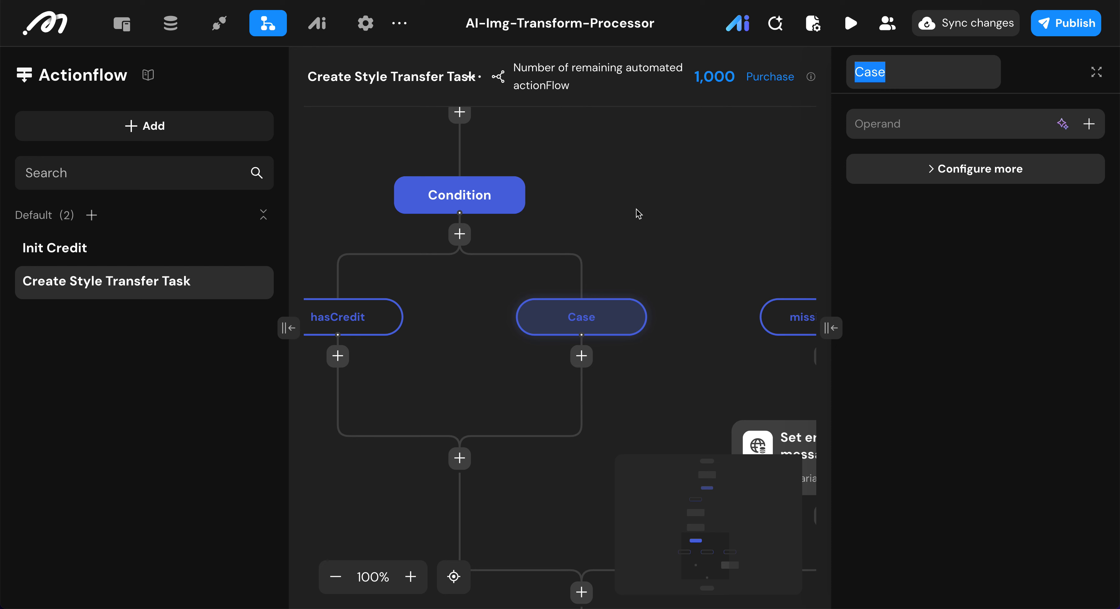
left_click(912, 71)
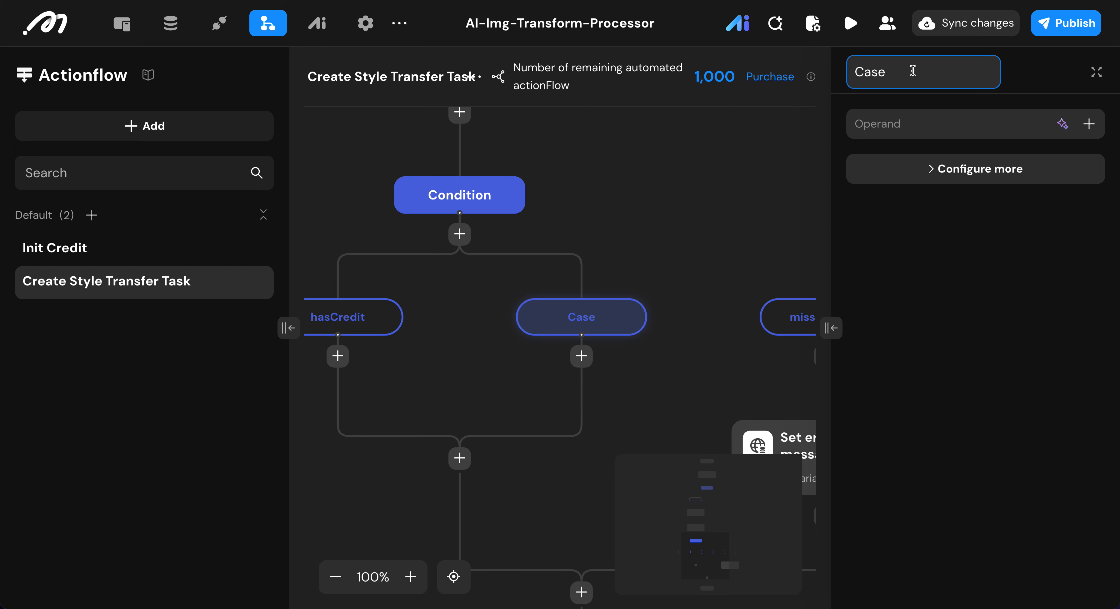
key("ctrl+a")
type("insufficientCredits")
left_click(943, 257)
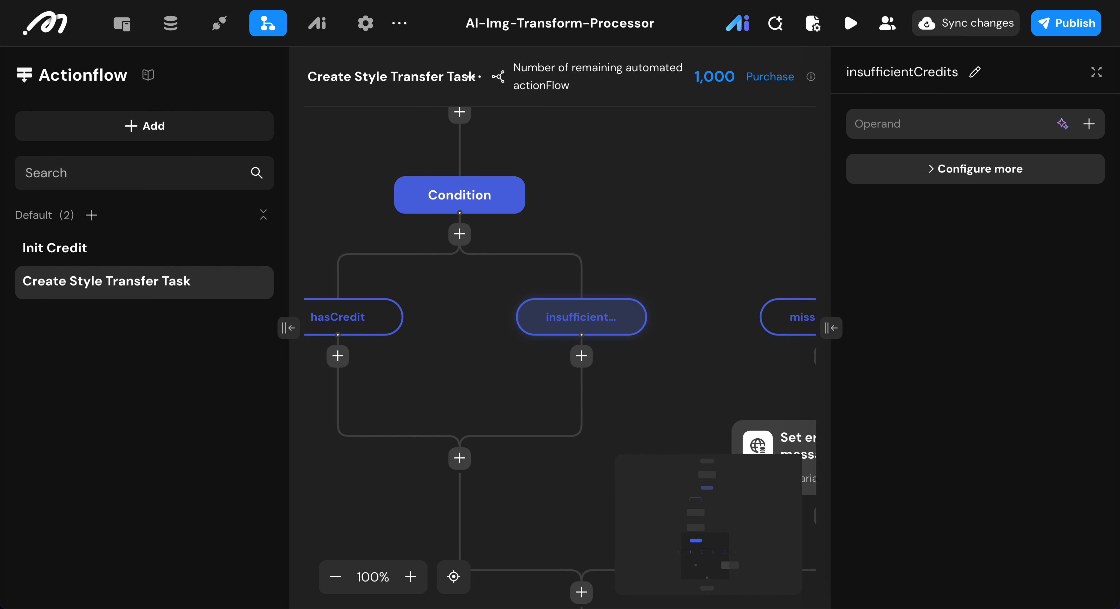
- Insert a database Update data node under the insufficientCredits case
left_click(581, 355)
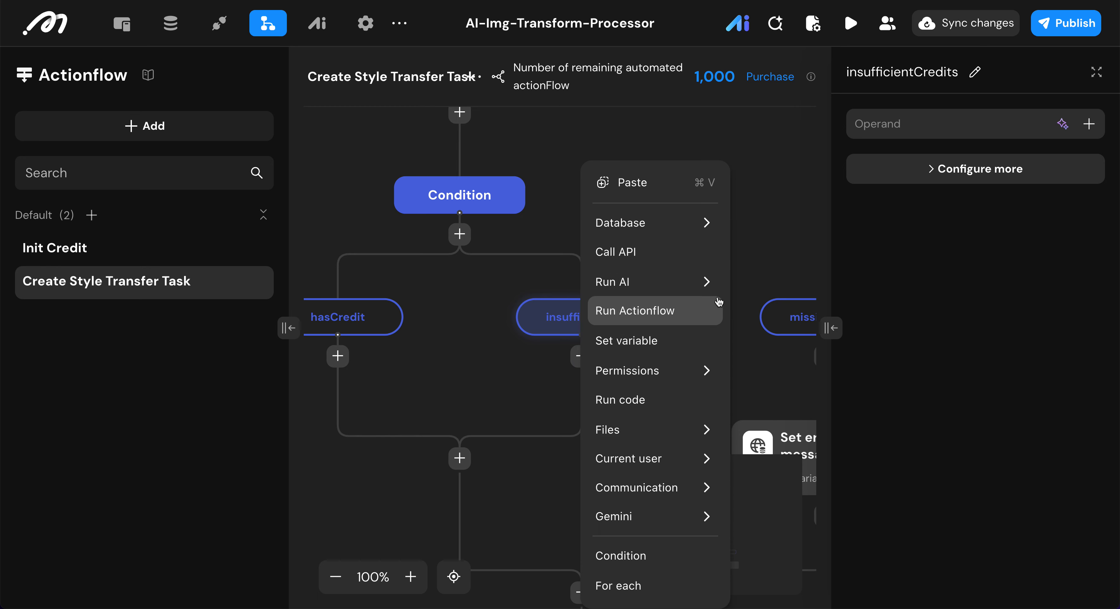
mouse_move(676, 227)
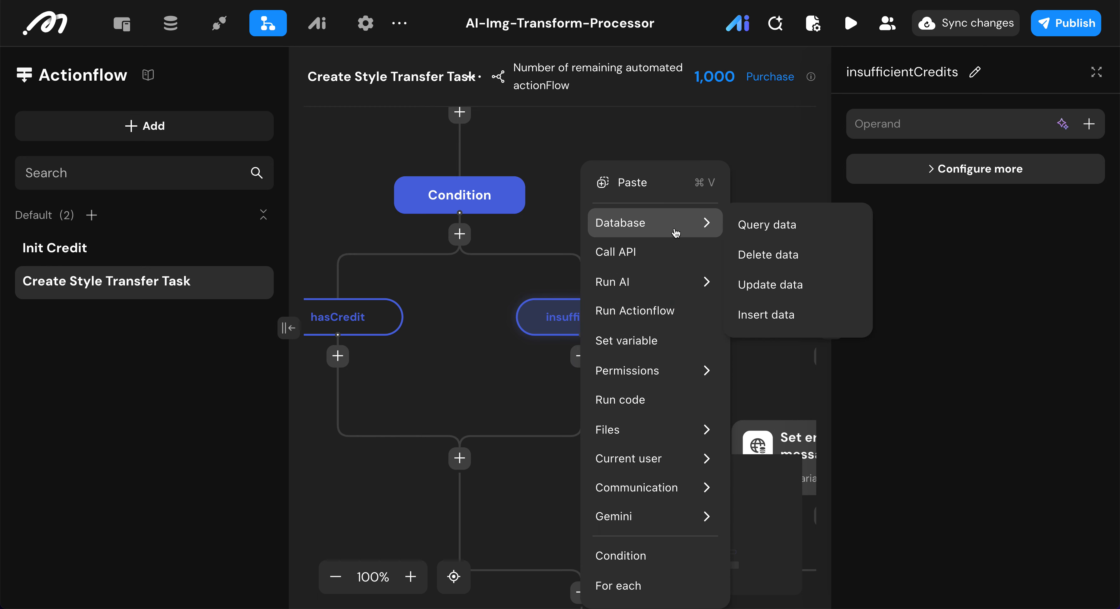
left_click(784, 285)
scroll(994, 218, "down", 1)
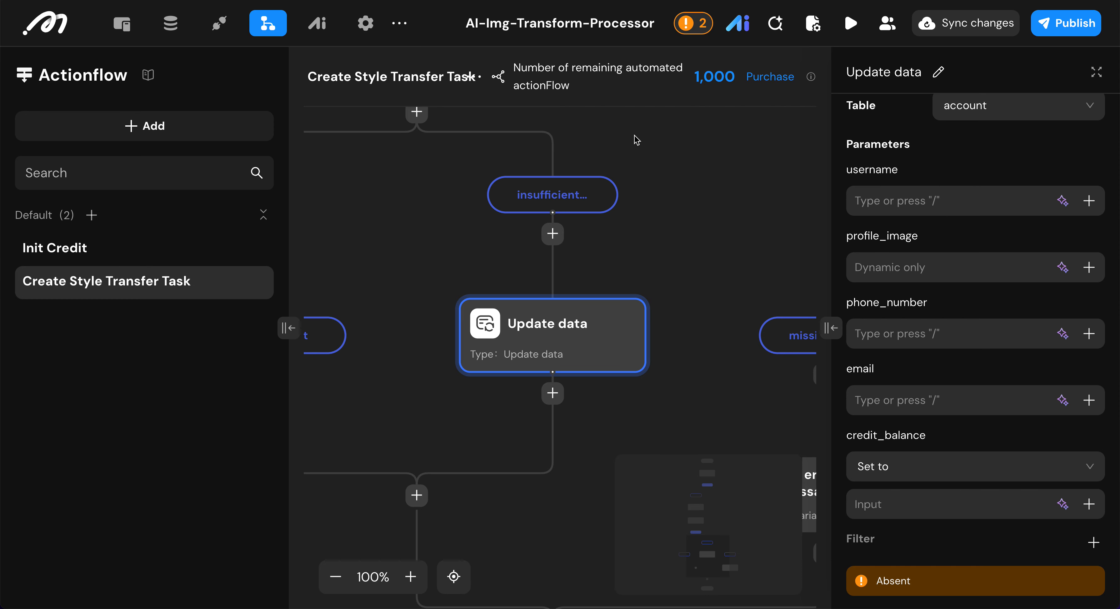
- Rename the Update data node under the insufficientCredits case as "Update account credits balance"
left_click(938, 73)
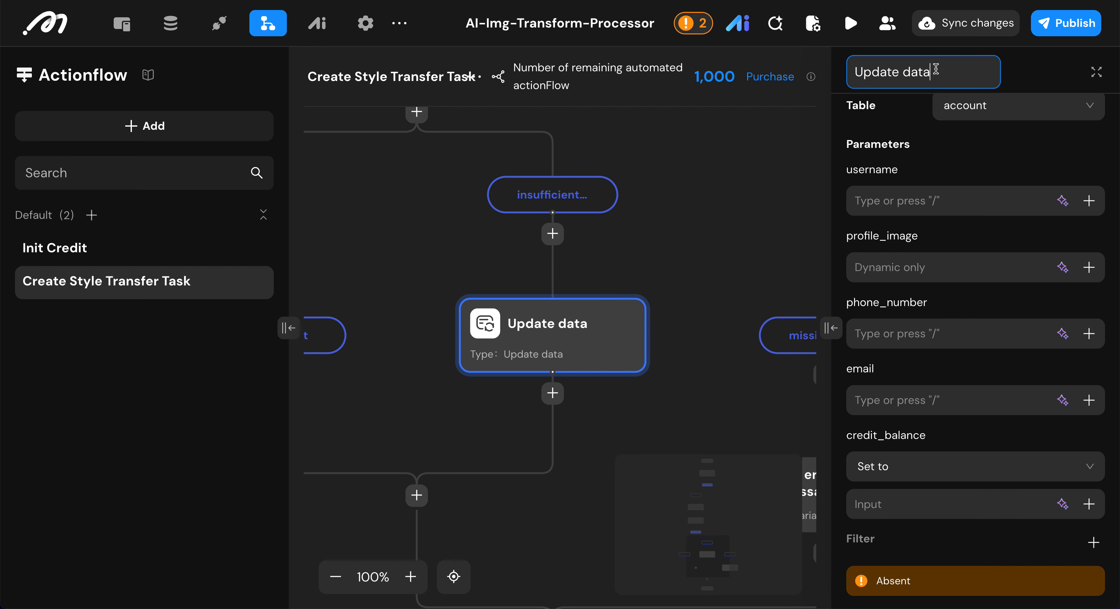
key("ctrl+a")
type("Account credits balance")
left_click(942, 433)
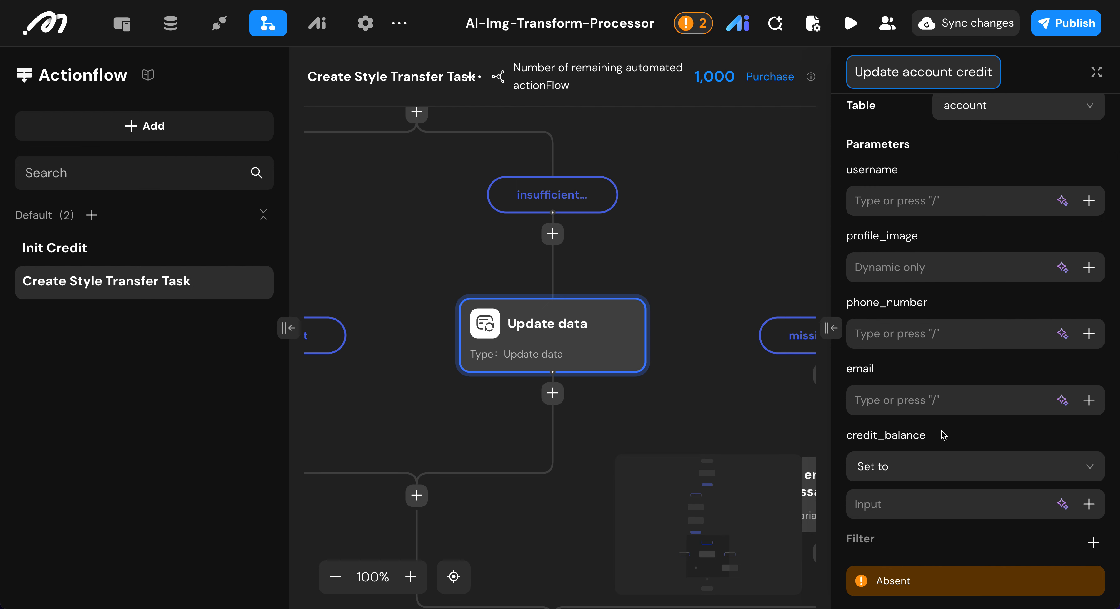
- Make the update under the insufficientCredits case increase credit_balance by 1
left_click(940, 470)
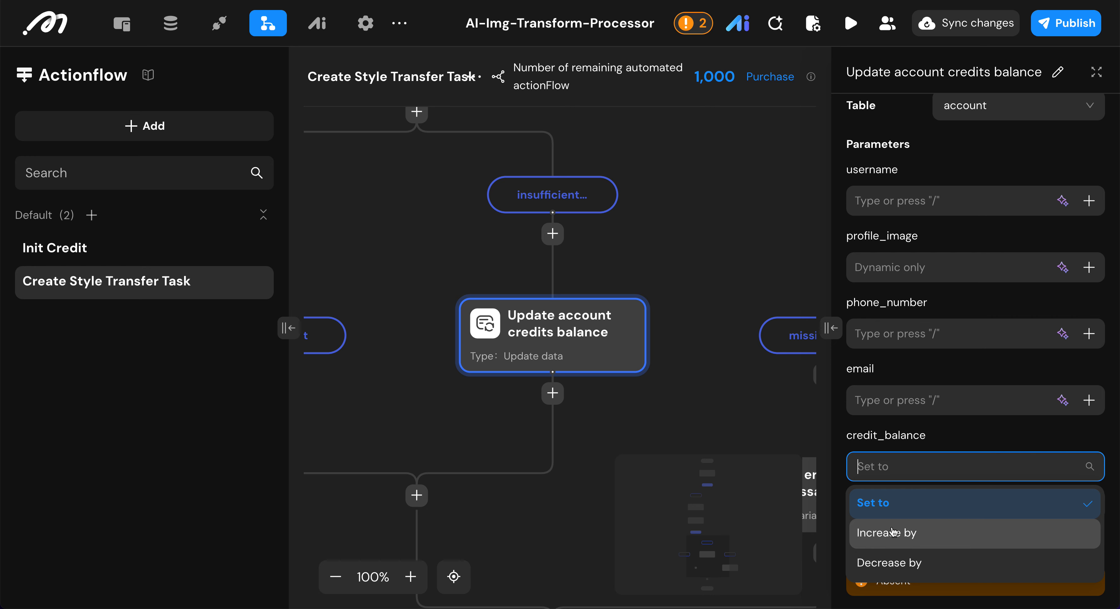
left_click(886, 565)
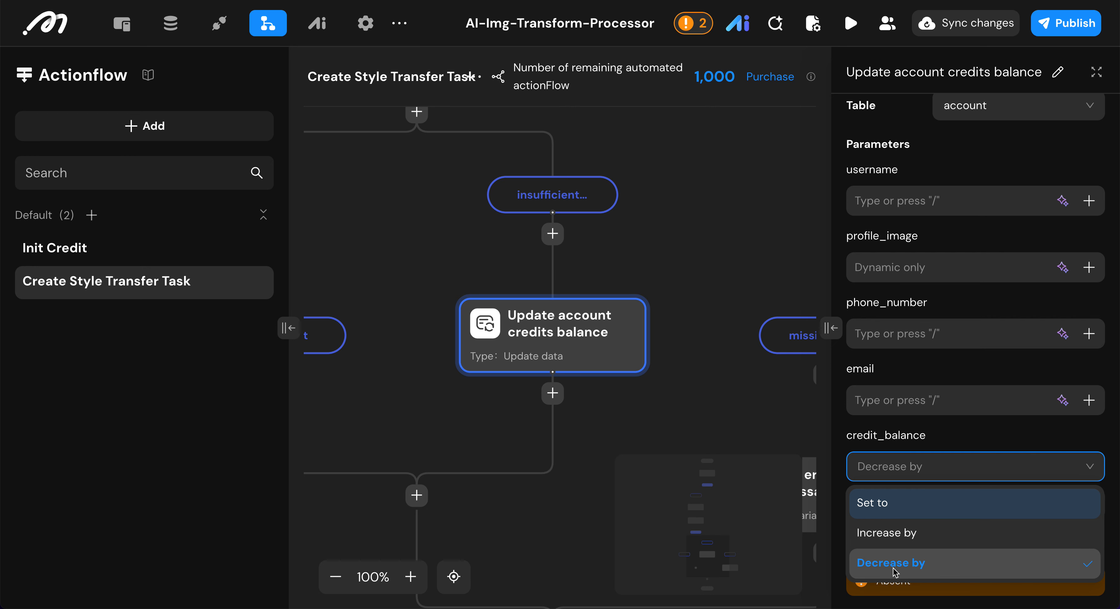
left_click(934, 464)
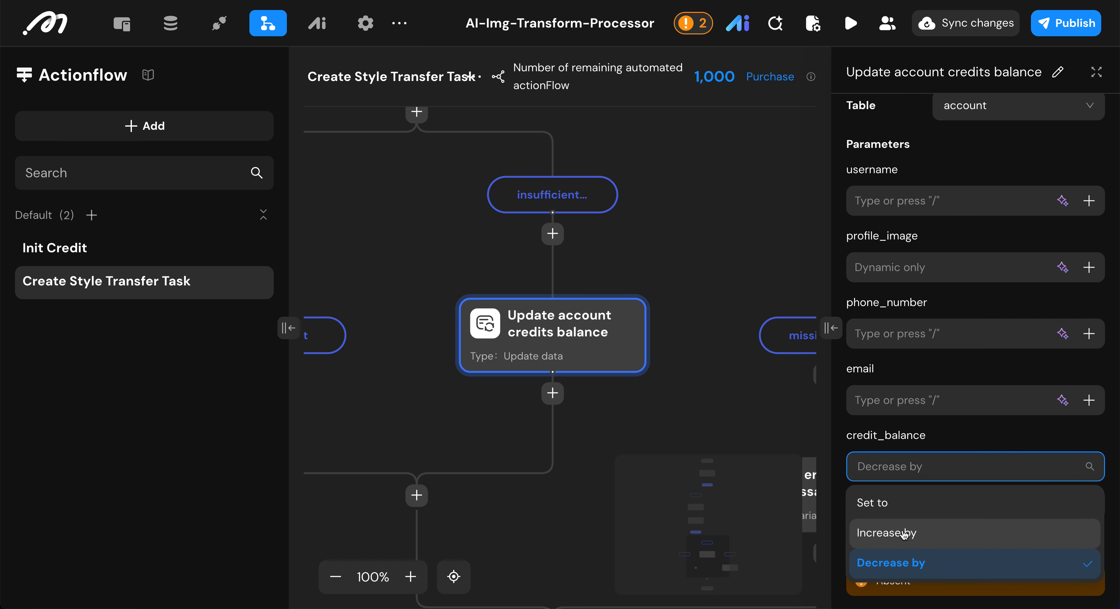
left_click(888, 499)
type("1")
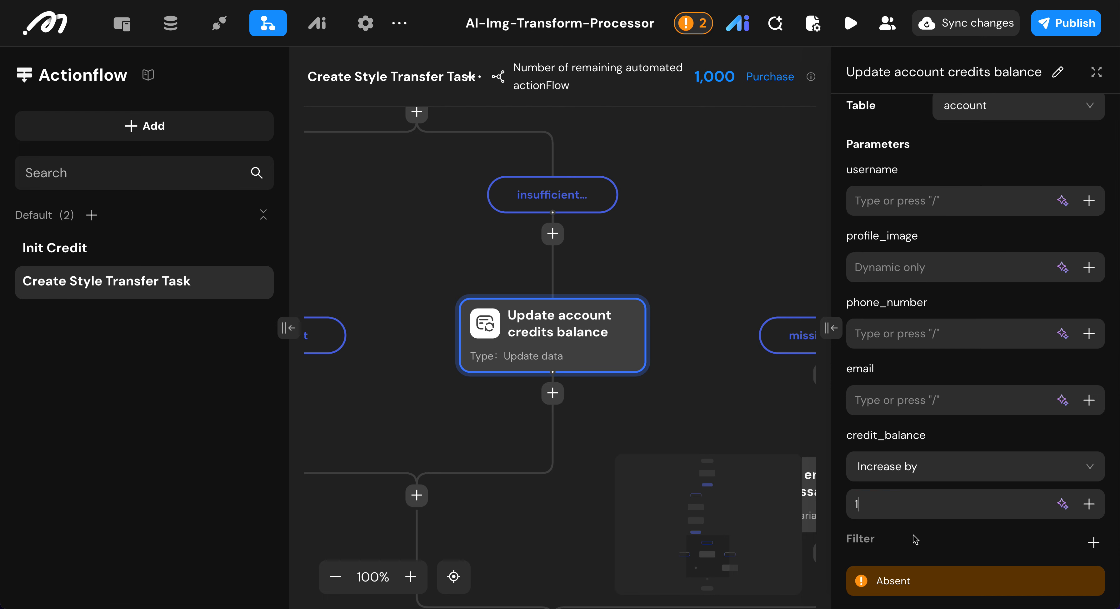
- Filter the account update to records whose id equals current_account_id from Get ID
left_click(1090, 542)
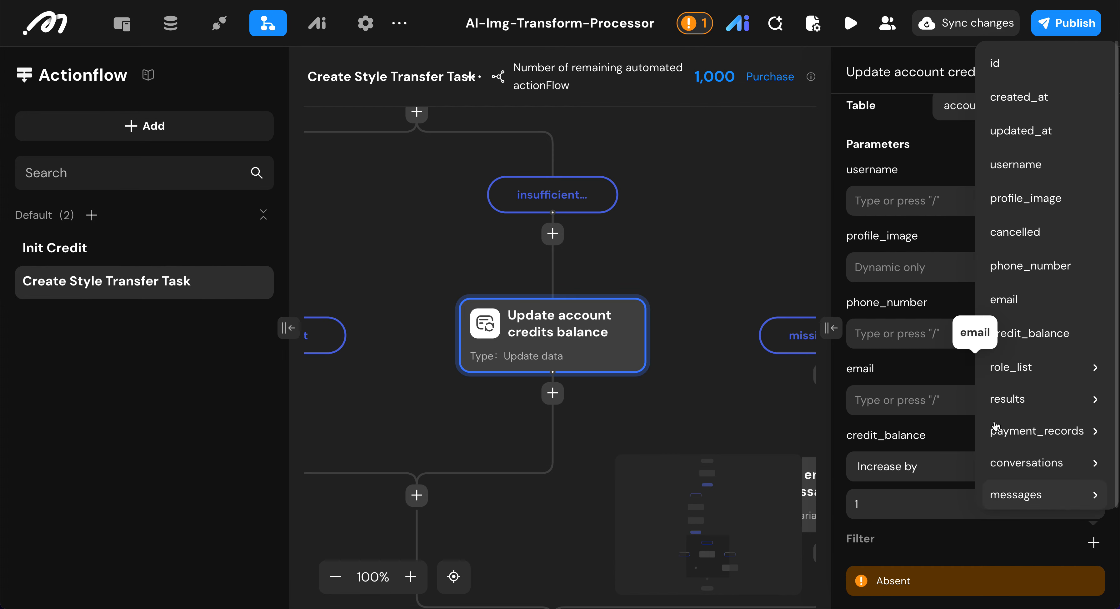
left_click(1017, 70)
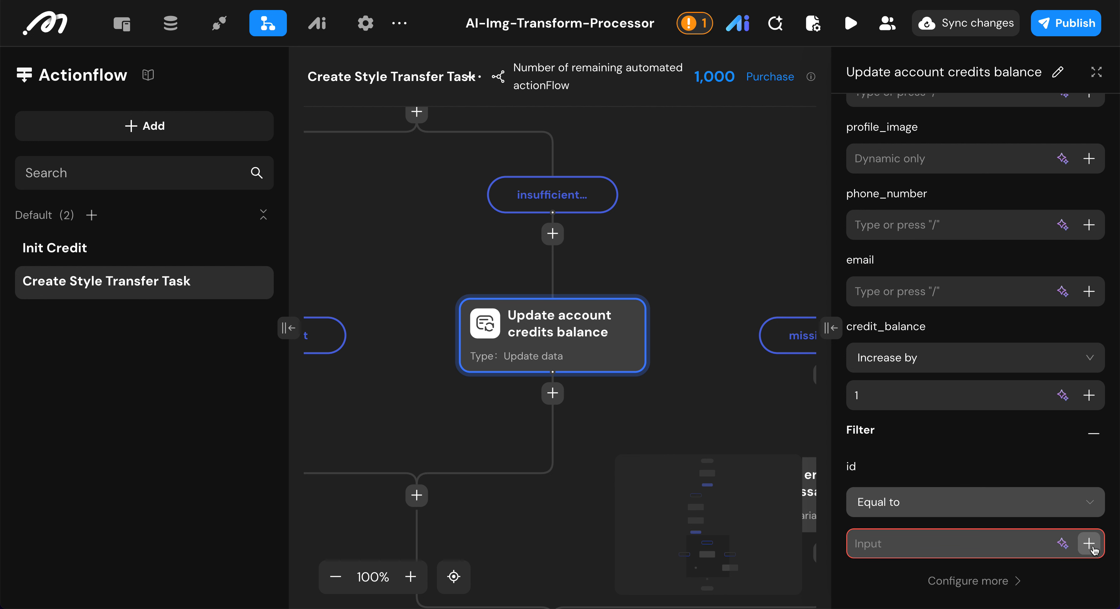
left_click(1090, 544)
mouse_move(1011, 427)
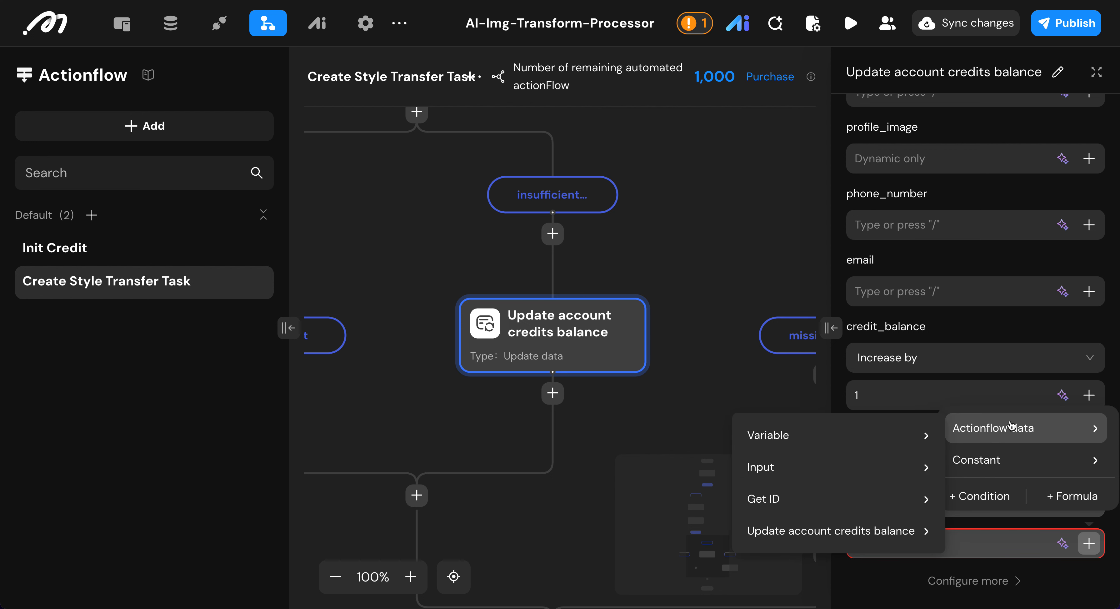
mouse_move(853, 508)
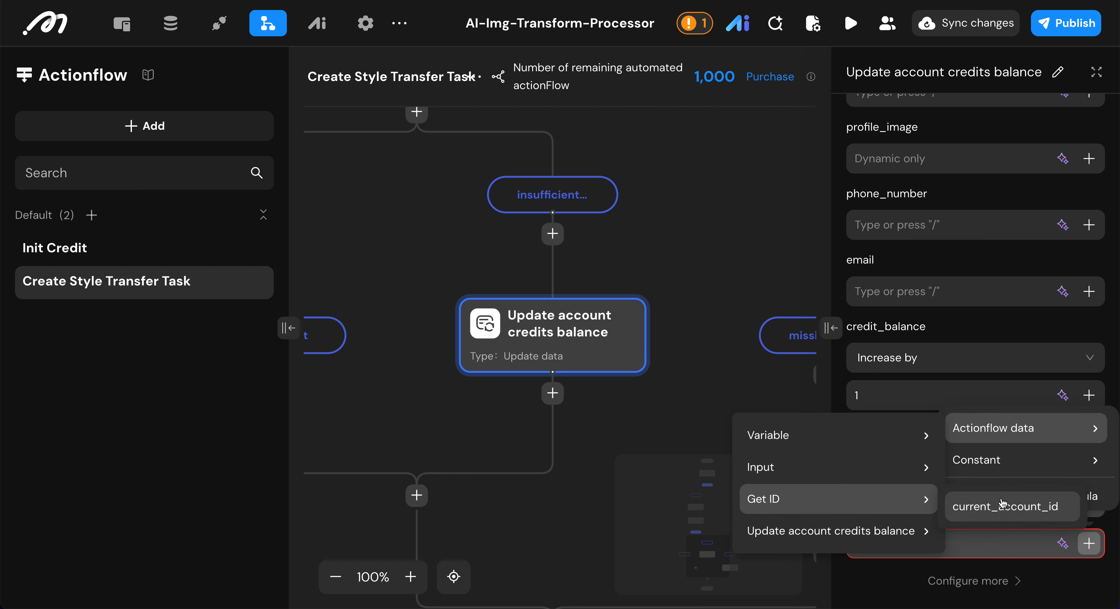
left_click(1042, 513)
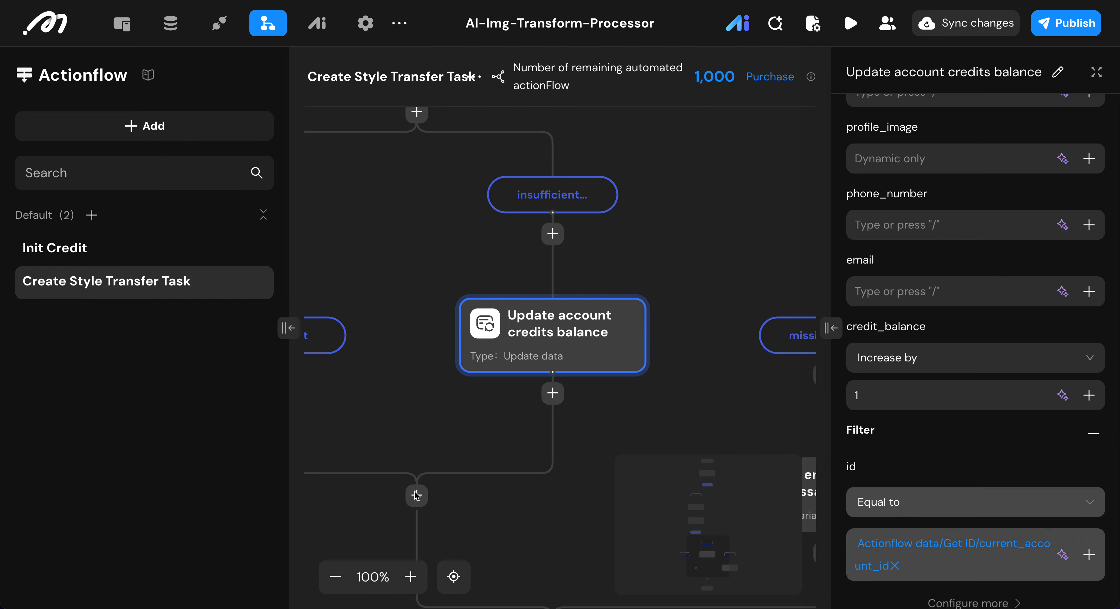
- Add a Set variable node after the insufficientCredits case's account update that sets error_message to "Insufficient credits"
left_click(552, 393)
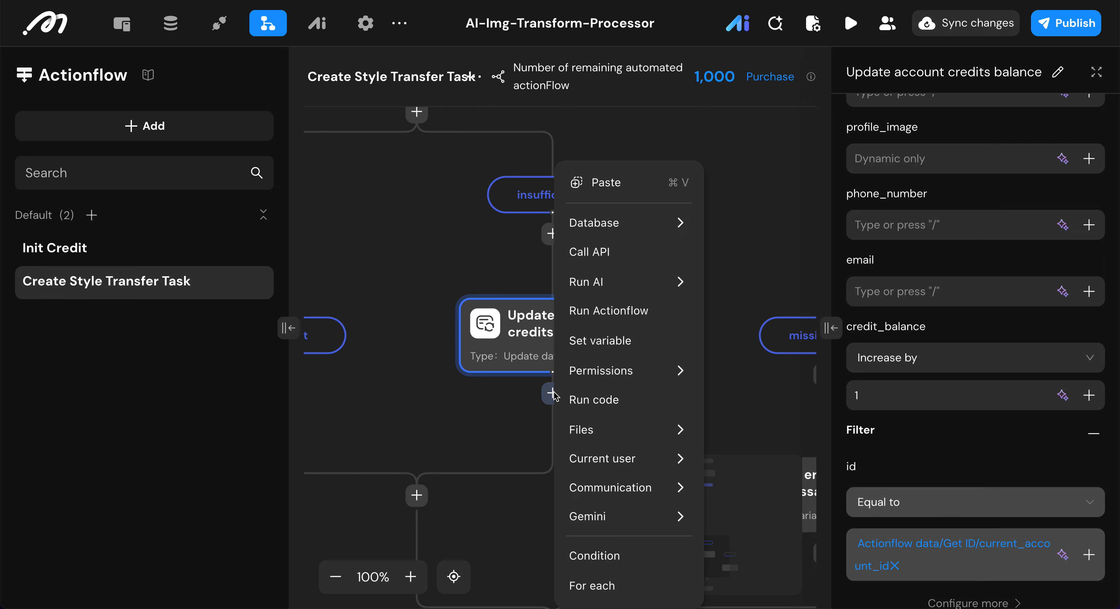
mouse_move(623, 488)
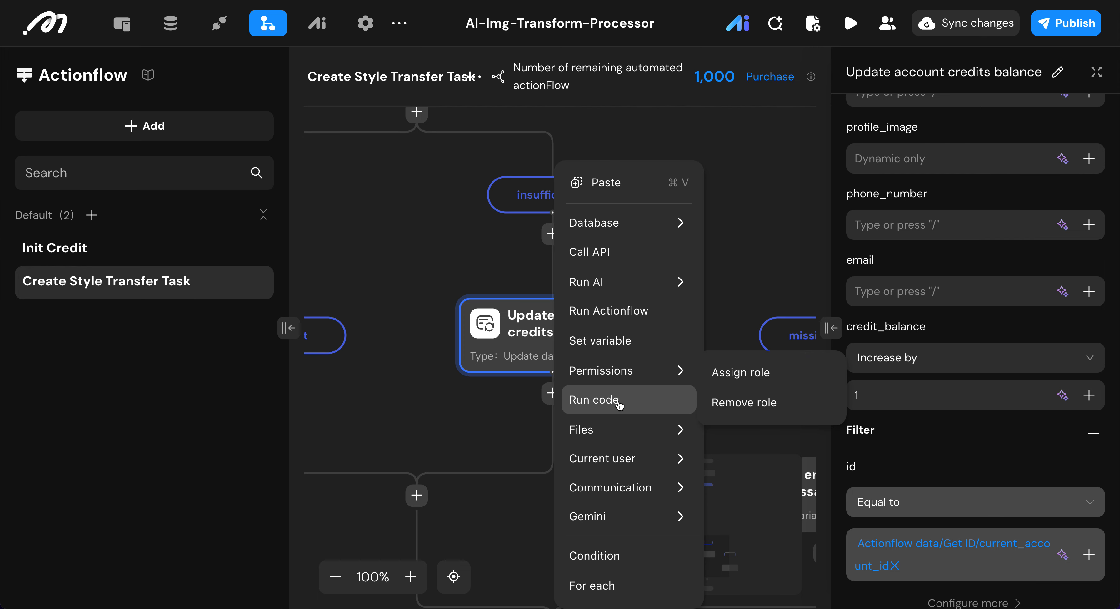
left_click(624, 351)
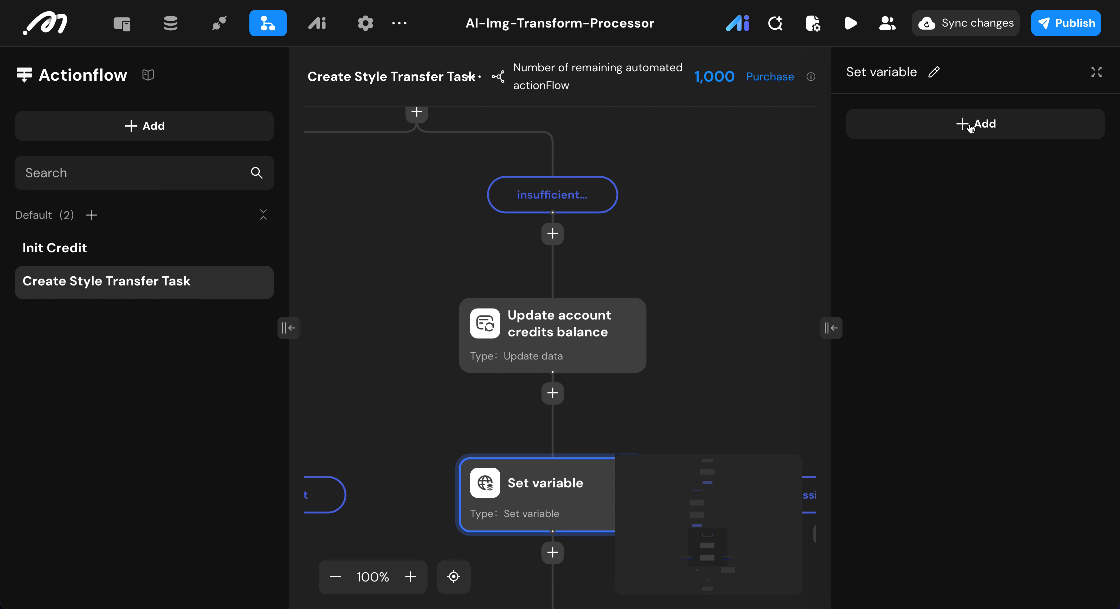
left_click(970, 122)
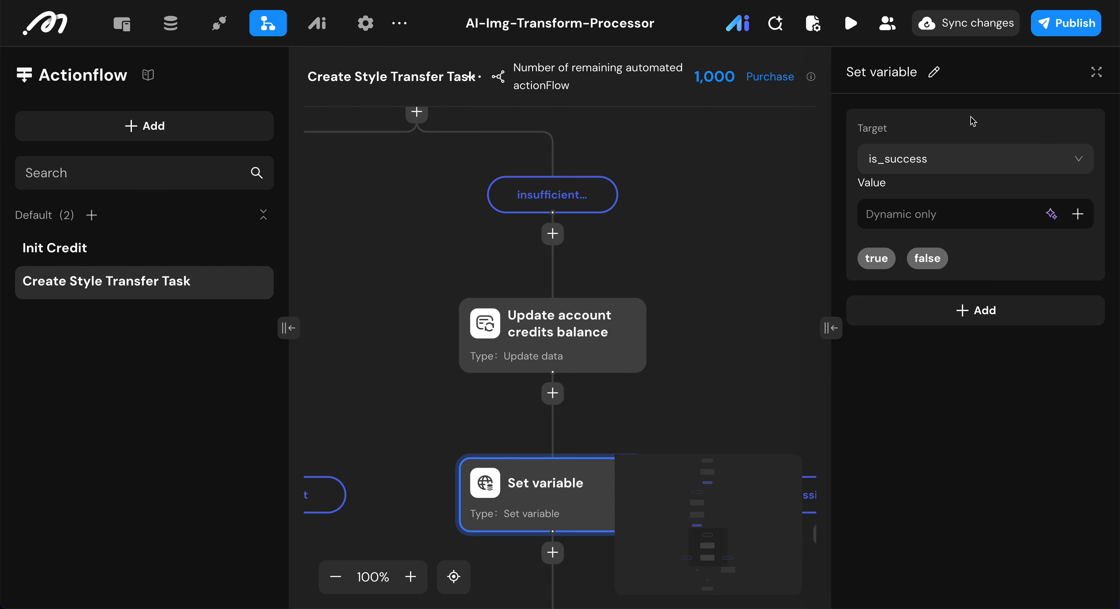
left_click(930, 158)
left_click(904, 190)
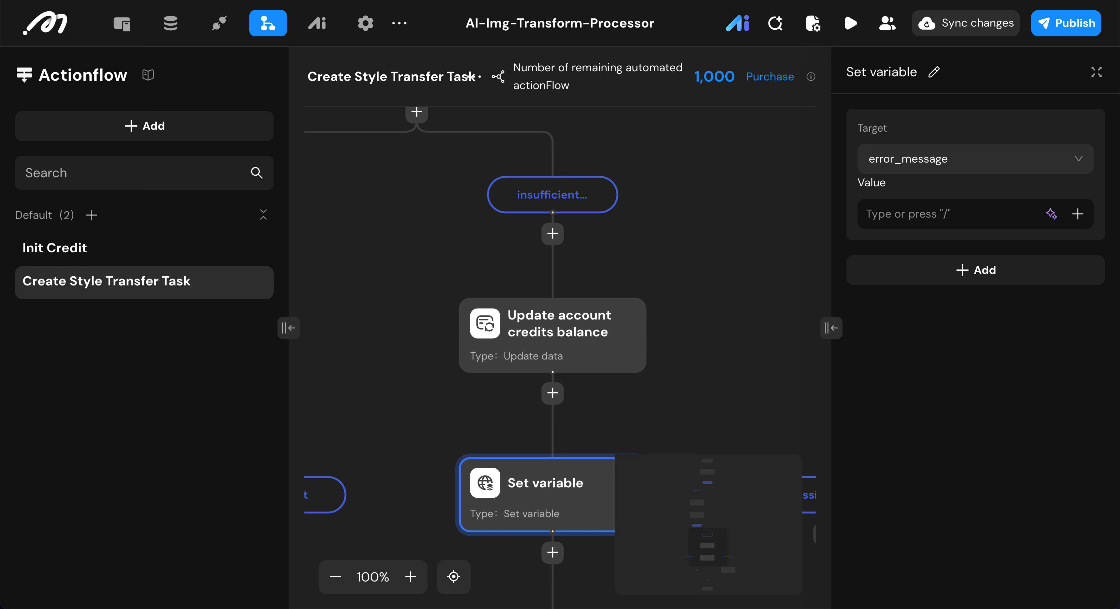
left_click(927, 214)
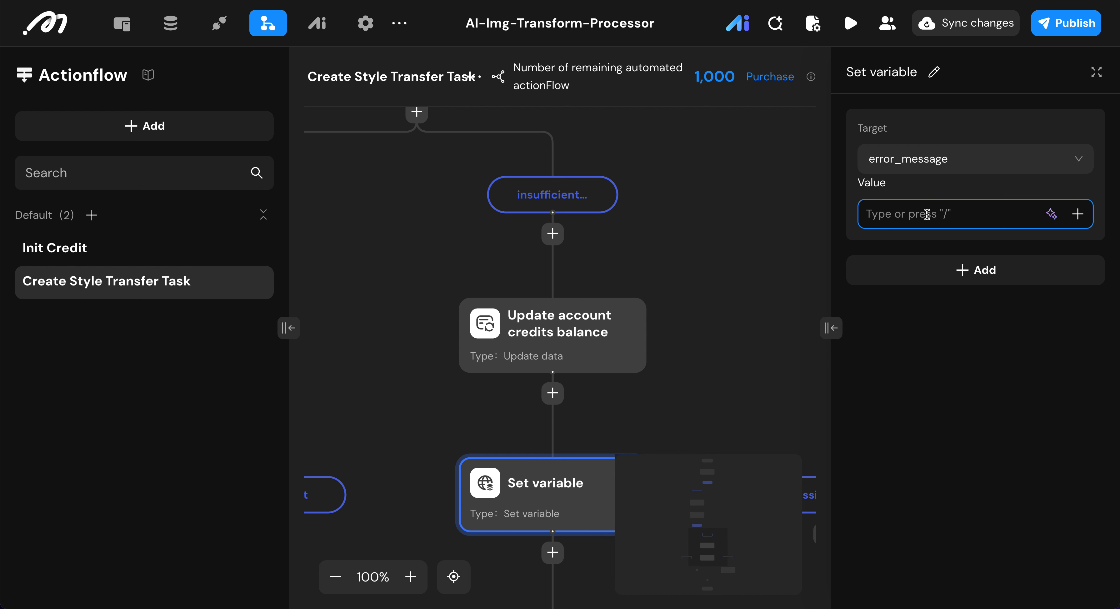
type("Insufficient credits")
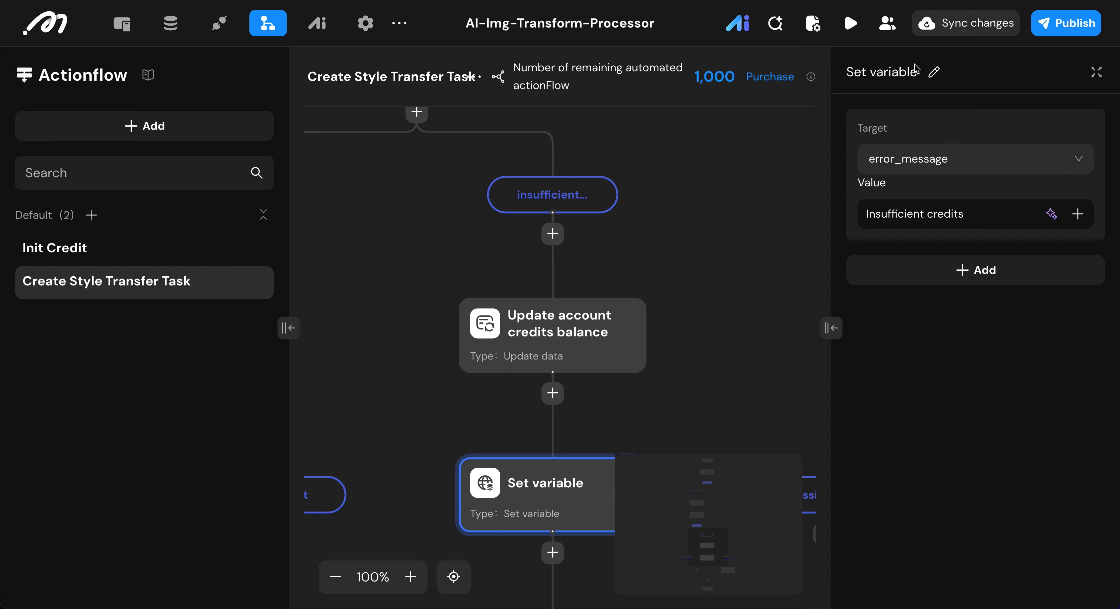
- Rename the Set variable node under the insufficientCredits case as "Set error message"
left_click(933, 72)
key("ctrl+a")
type("Set error message")
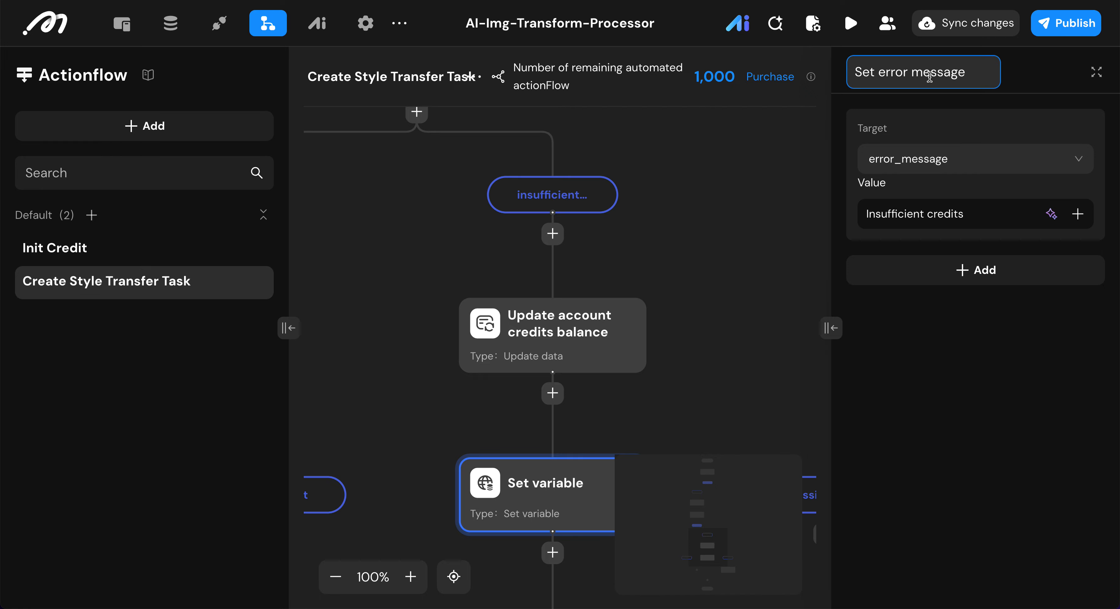
left_click(973, 442)
- Add a Run AI Start conversation node under the hasCredit case using the transformImageByStyle AI
scroll(632, 332, "down", 3)
scroll(632, 332, "left", 5)
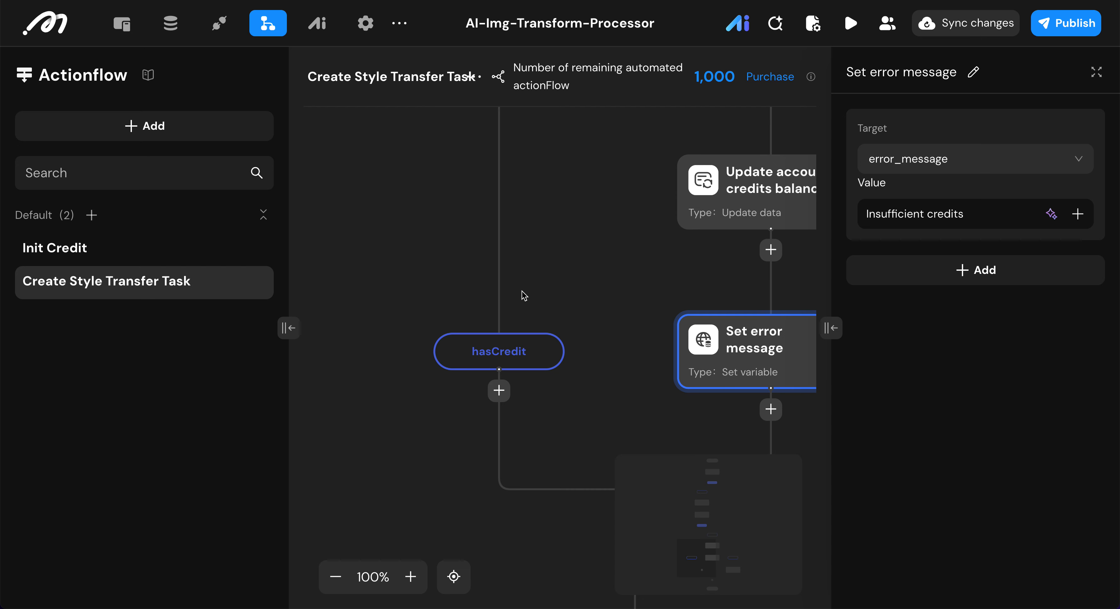
scroll(525, 361, "down", 3)
scroll(524, 361, "right", 1)
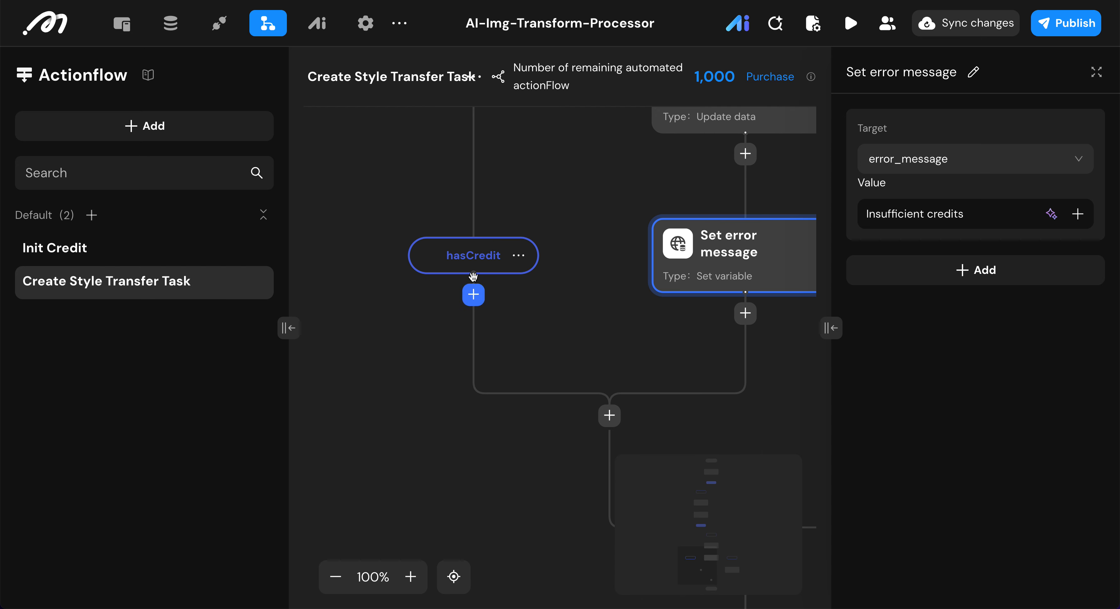
left_click(477, 300)
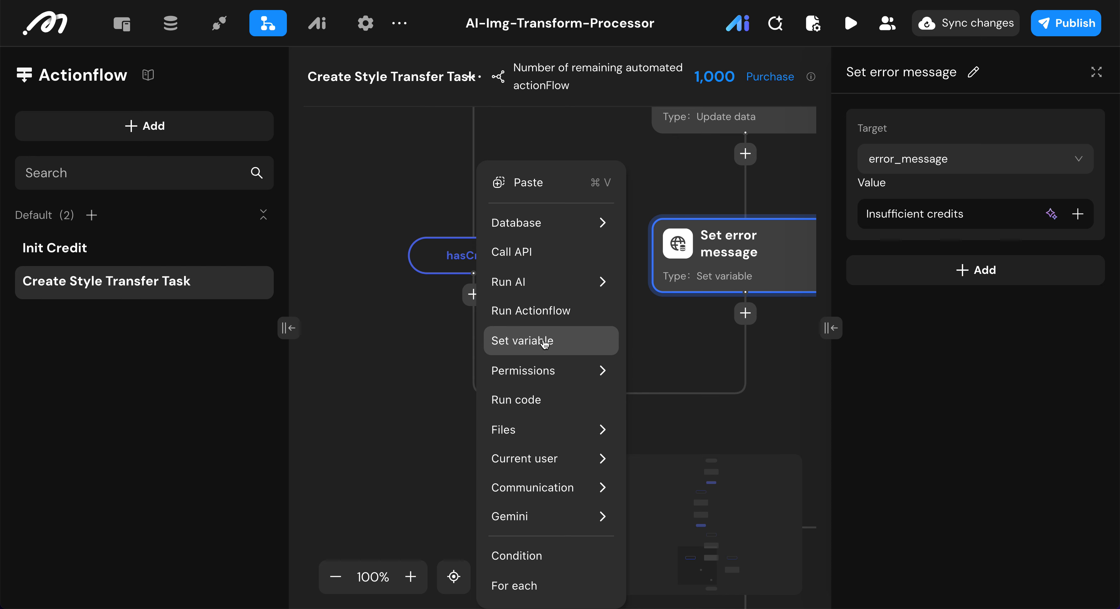
mouse_move(551, 284)
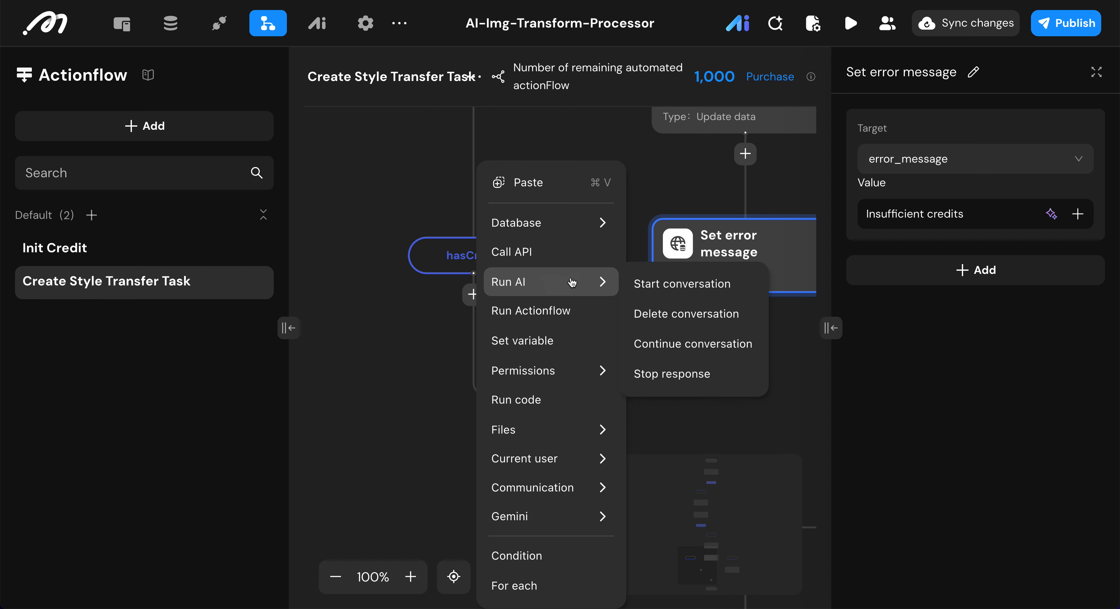
left_click(693, 285)
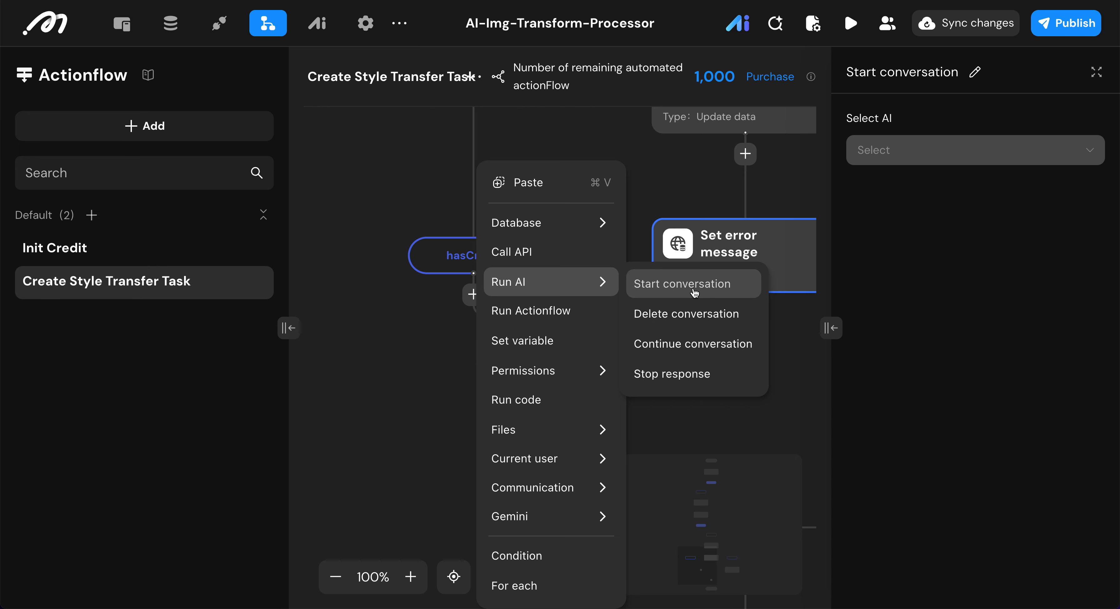
left_click(939, 157)
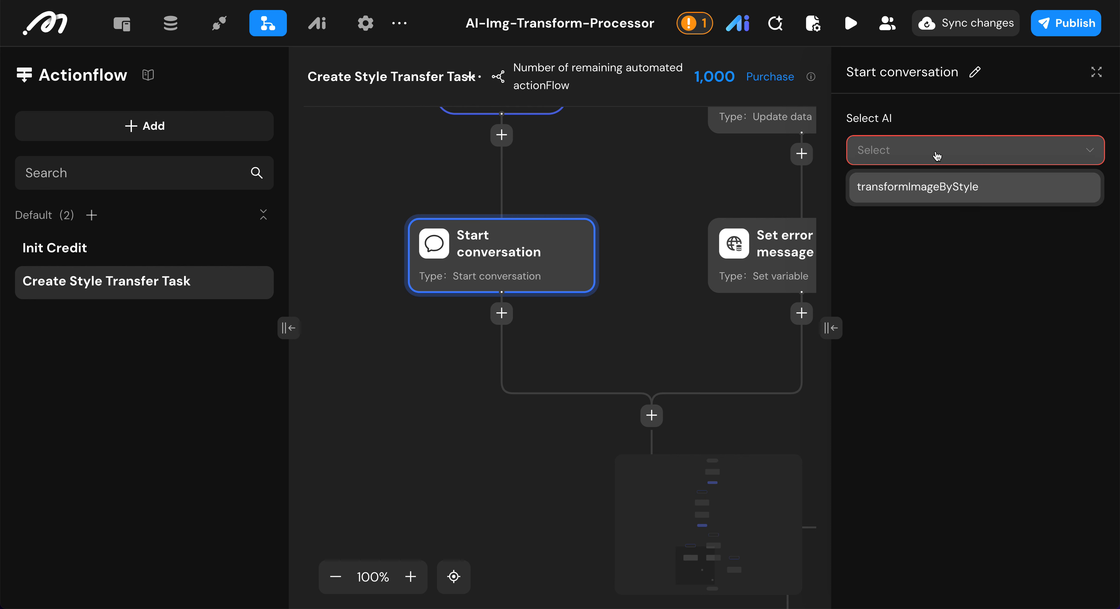
left_click(927, 187)
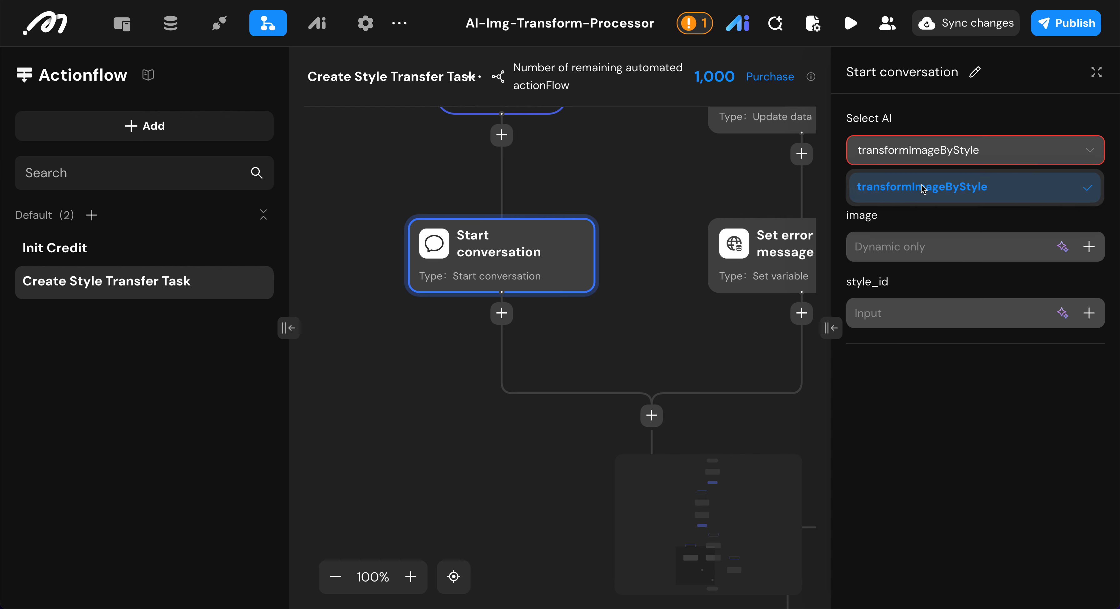
- Bind the Start conversation node's image input to the actionflow input original_image
left_click(1088, 246)
left_click(1046, 133)
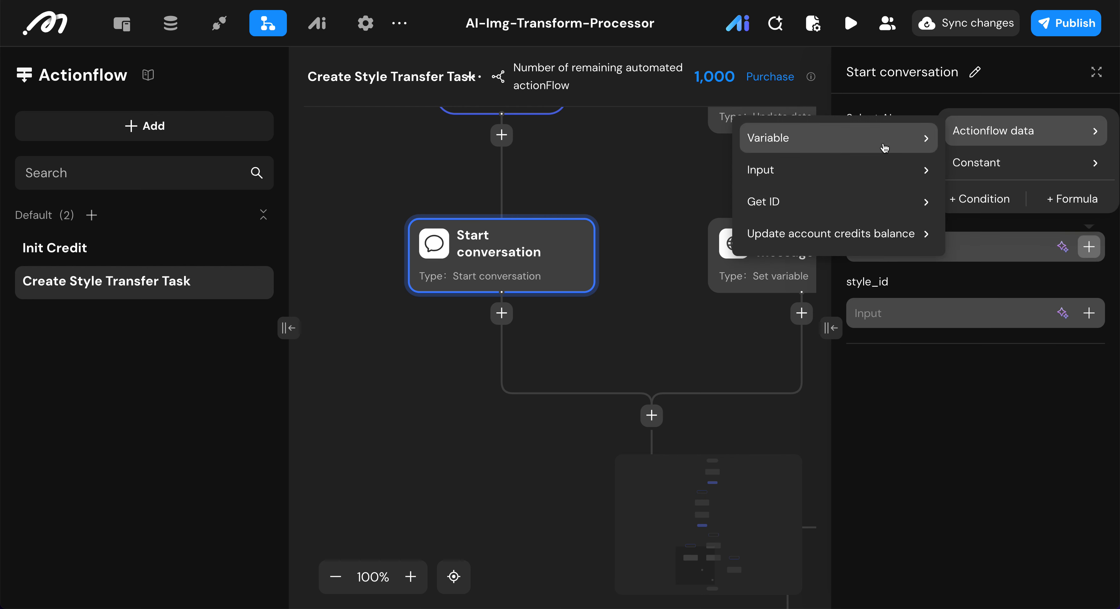
mouse_move(862, 180)
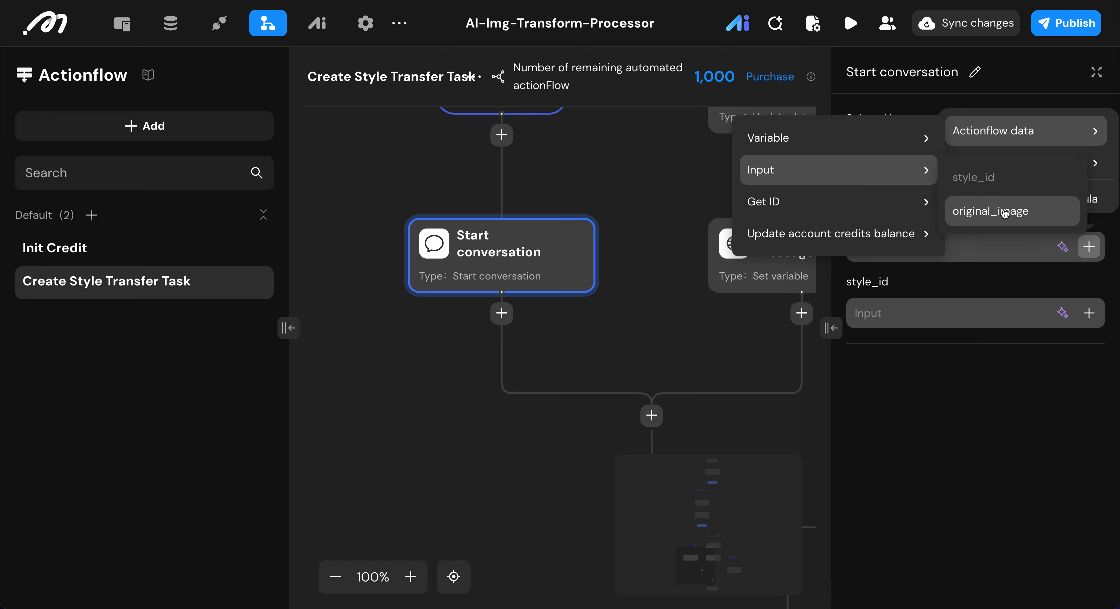
left_click(1013, 210)
- Bind the Start conversation node's style_id input to the actionflow input style_id
left_click(1089, 334)
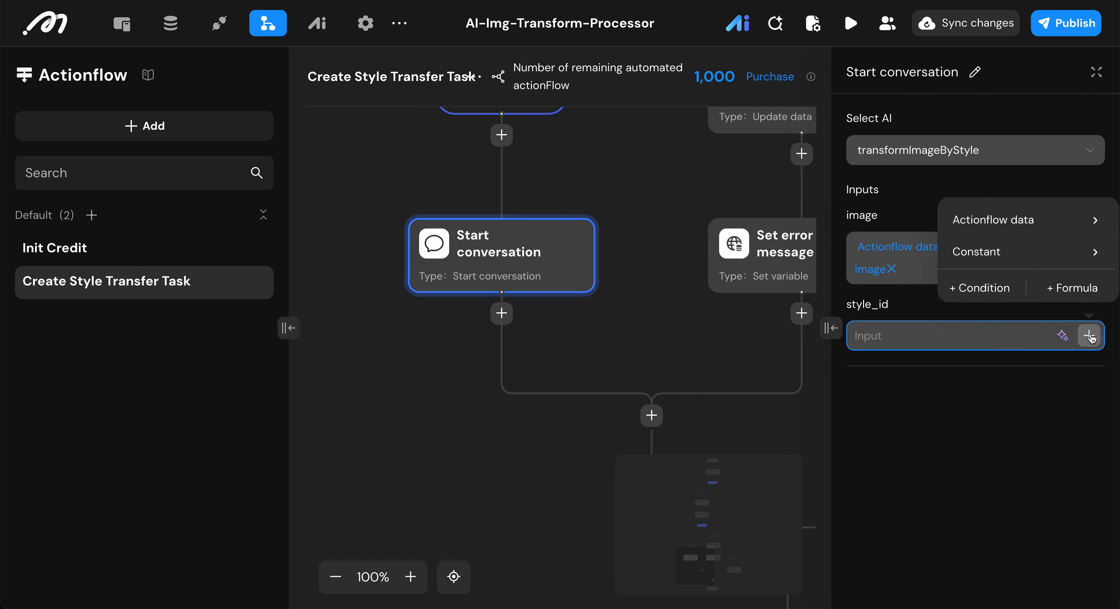
left_click(1088, 337)
left_click(1087, 338)
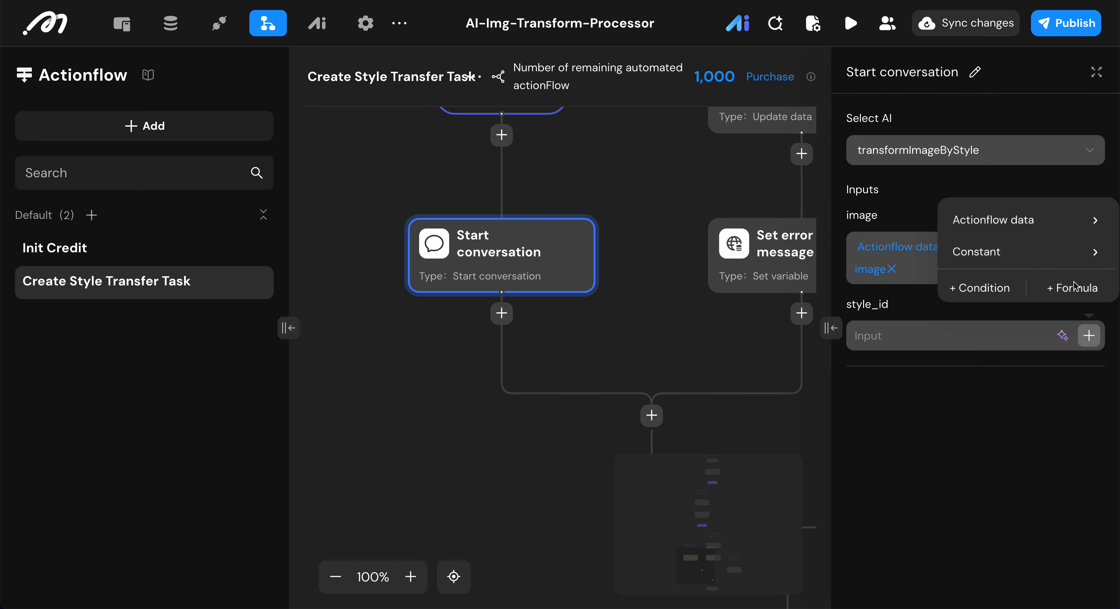
left_click(1049, 221)
mouse_move(778, 272)
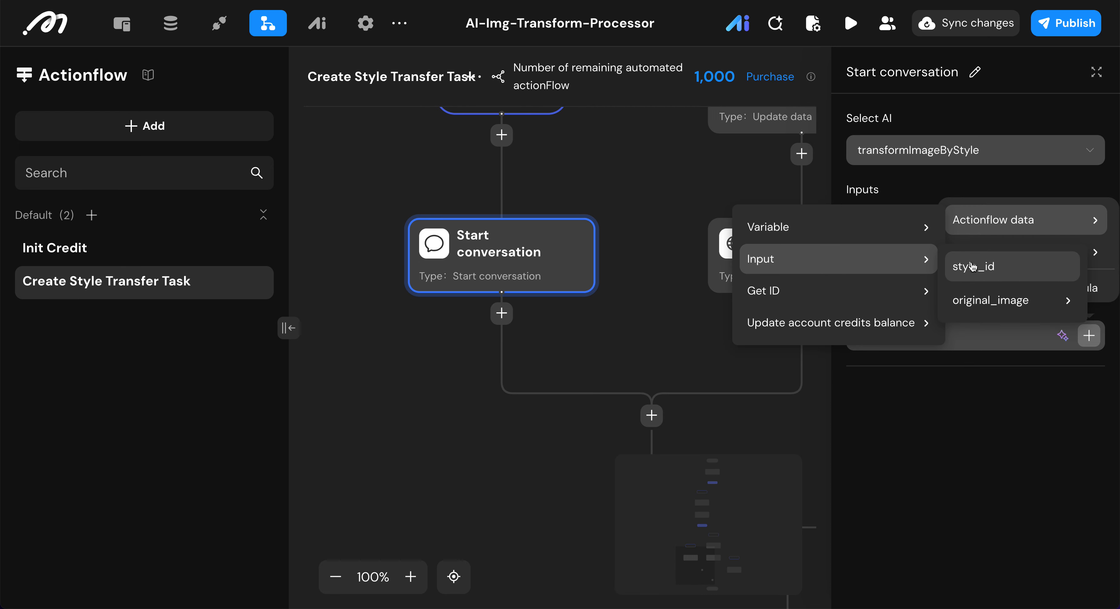
left_click(962, 266)
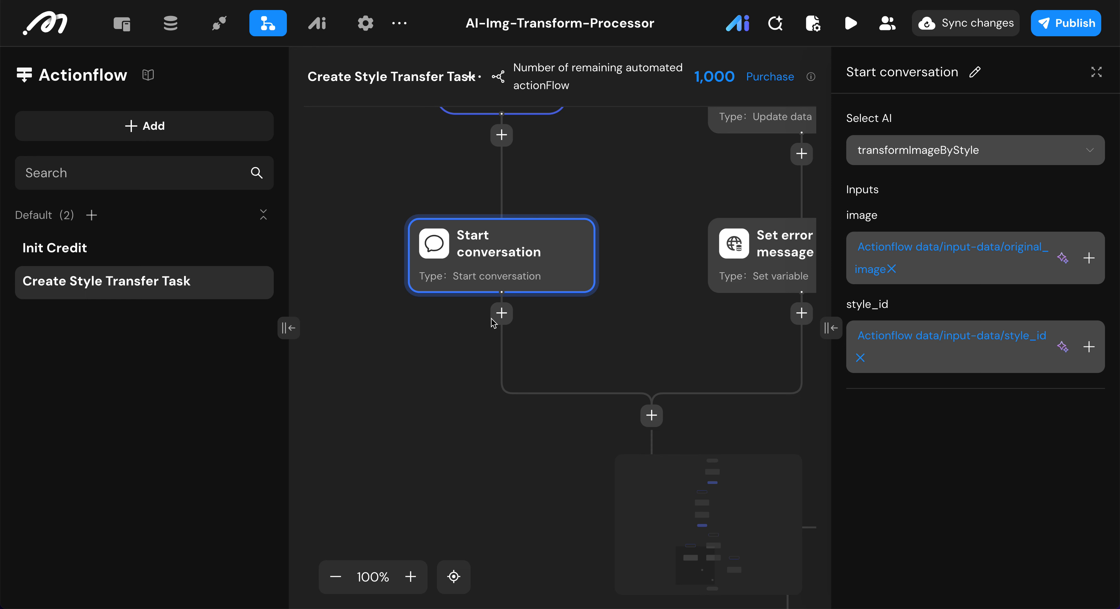
- Add a database Insert data node after Start conversation and name it "Insert modification result"
left_click(501, 313)
mouse_move(582, 228)
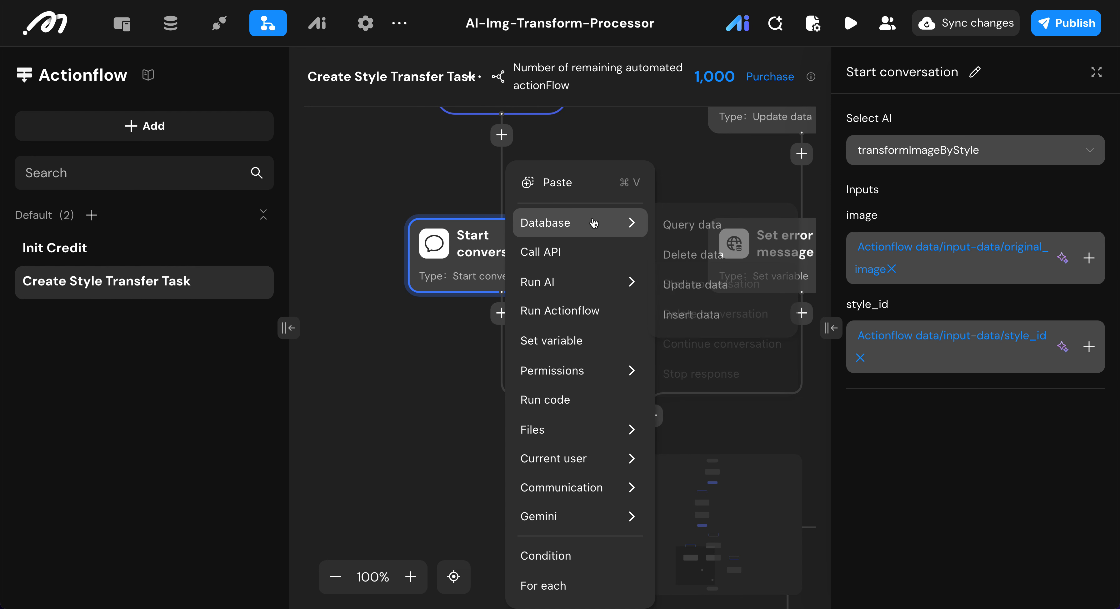
left_click(677, 315)
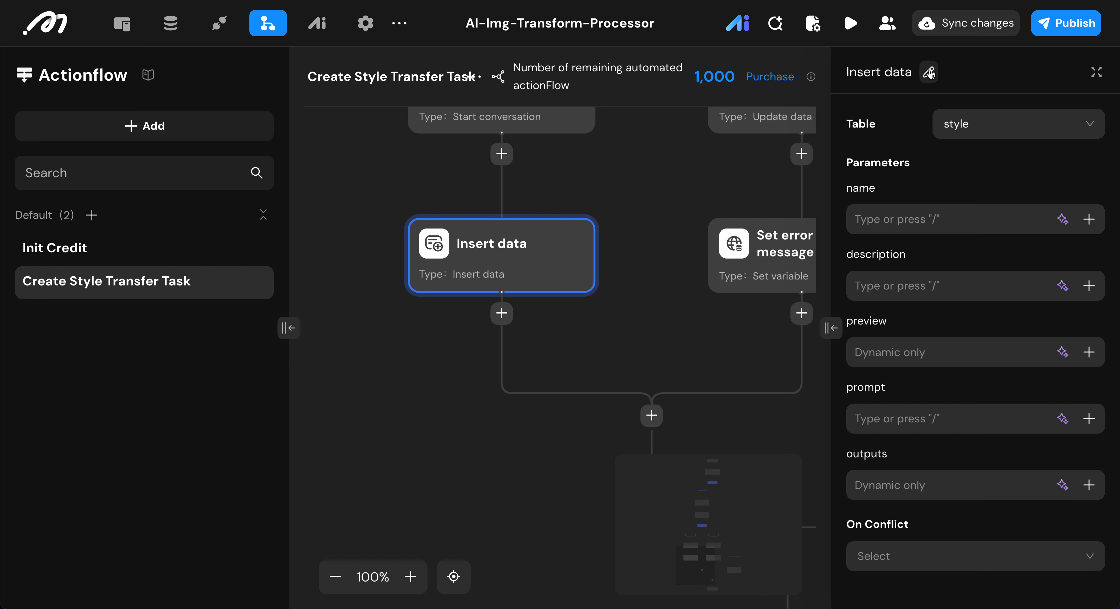
left_click(928, 72)
key("ctrl+a")
type("Insert modification result")
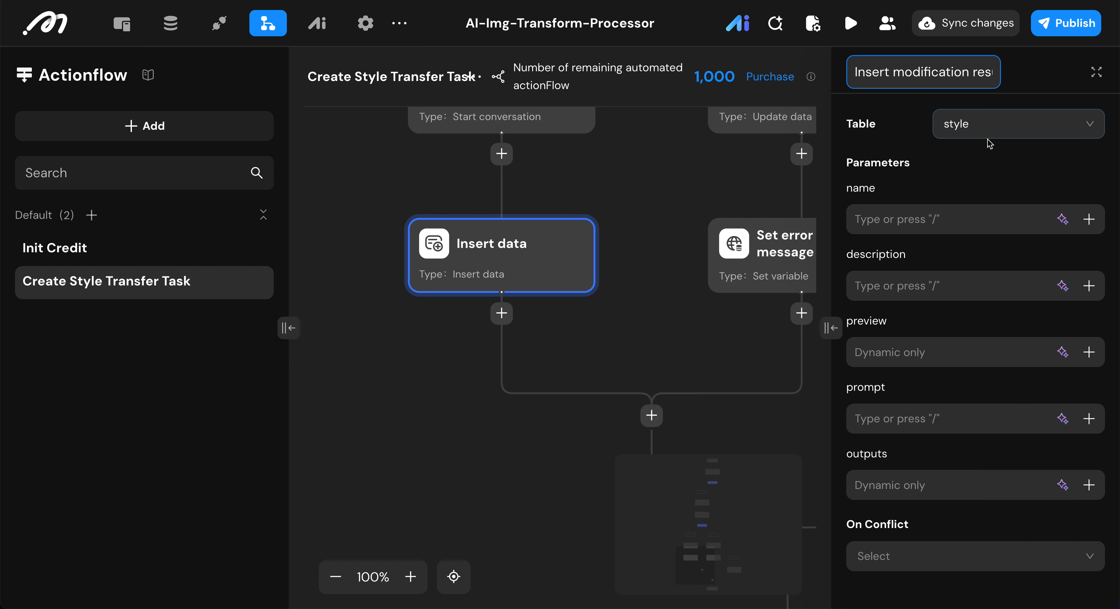
- Set the target table of the Insert modification result node to modification_result
left_click(982, 124)
scroll(983, 252, "down", 1)
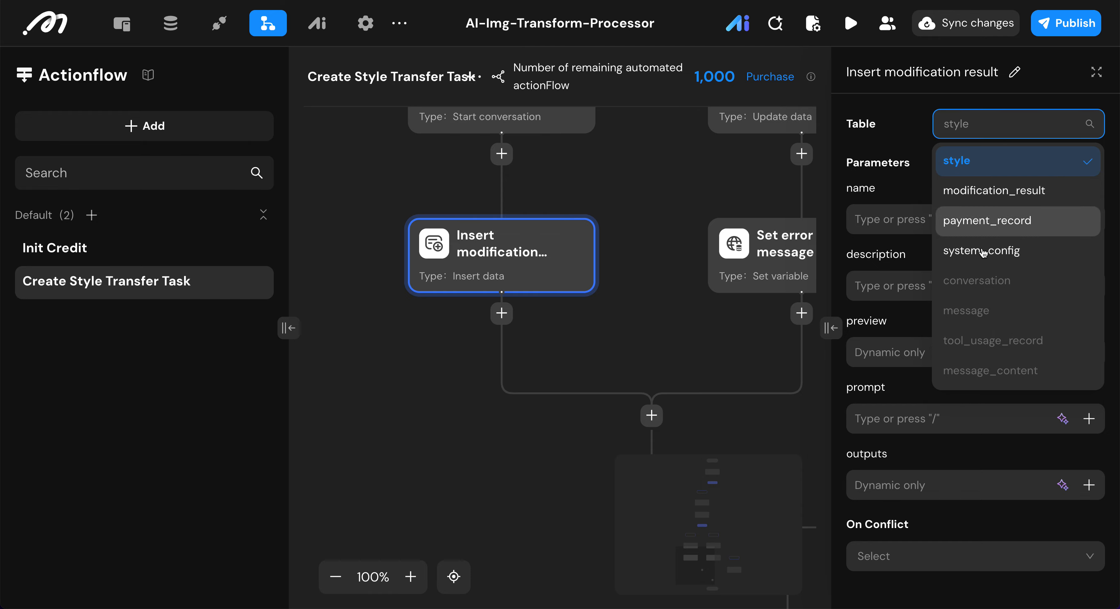
left_click(998, 196)
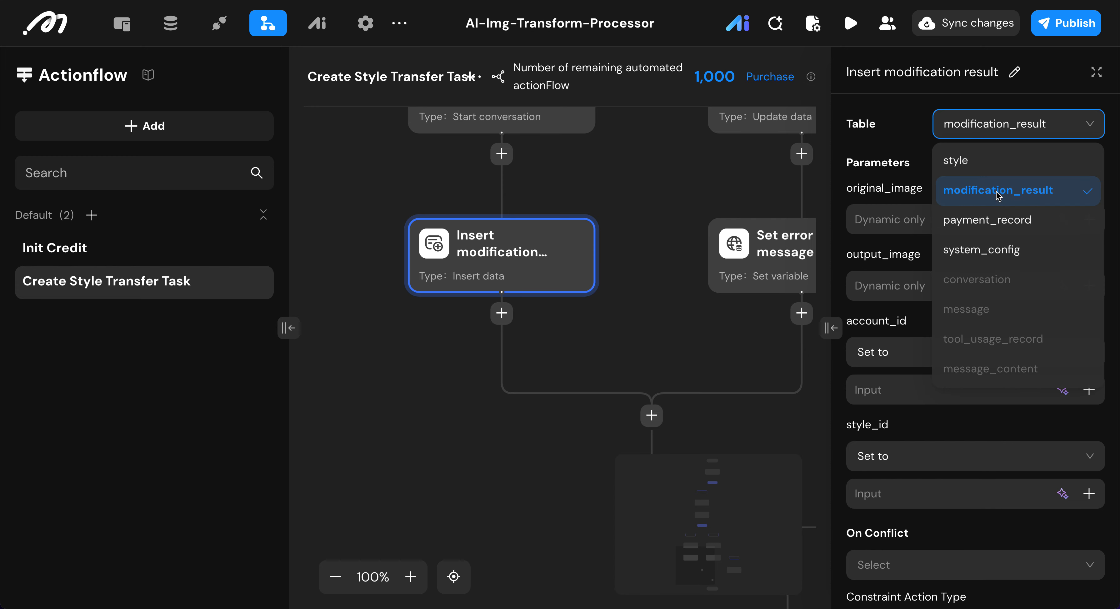
scroll(978, 334, "down", 1)
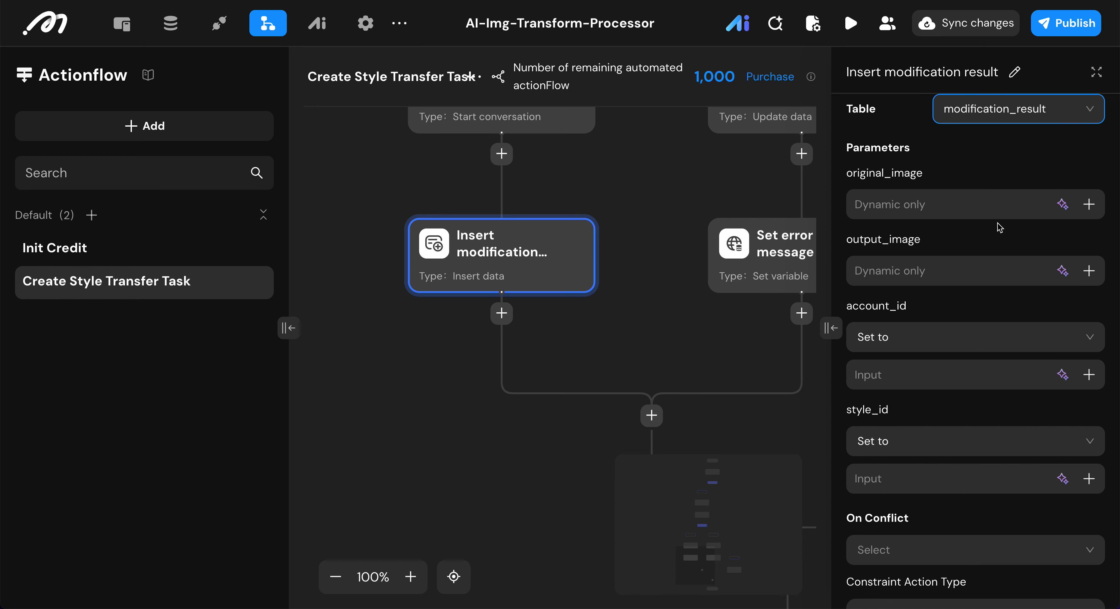
left_click(1088, 204)
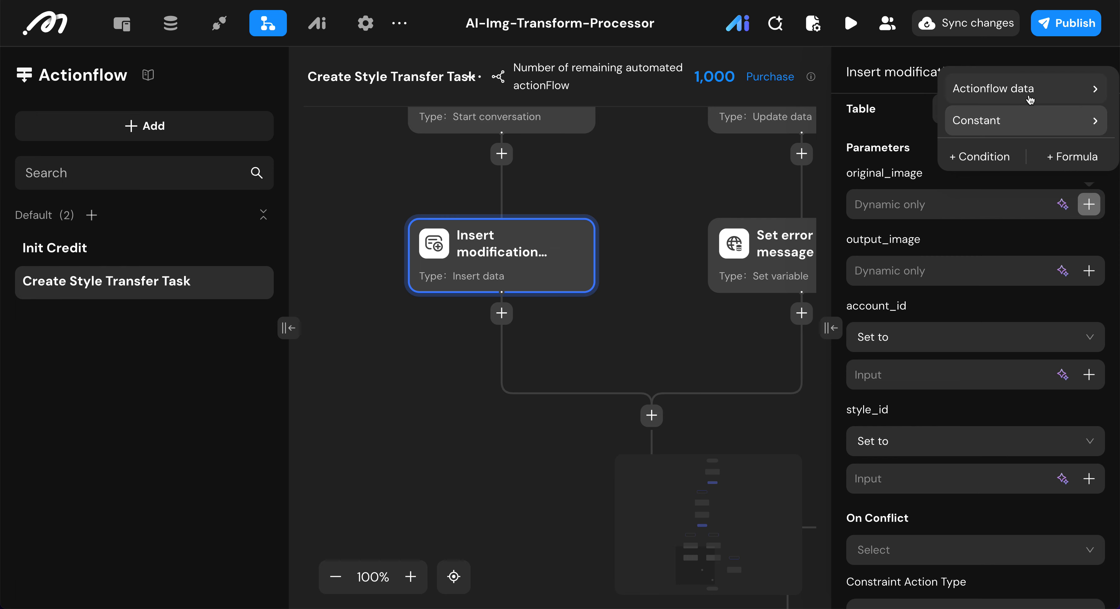
left_click(1021, 88)
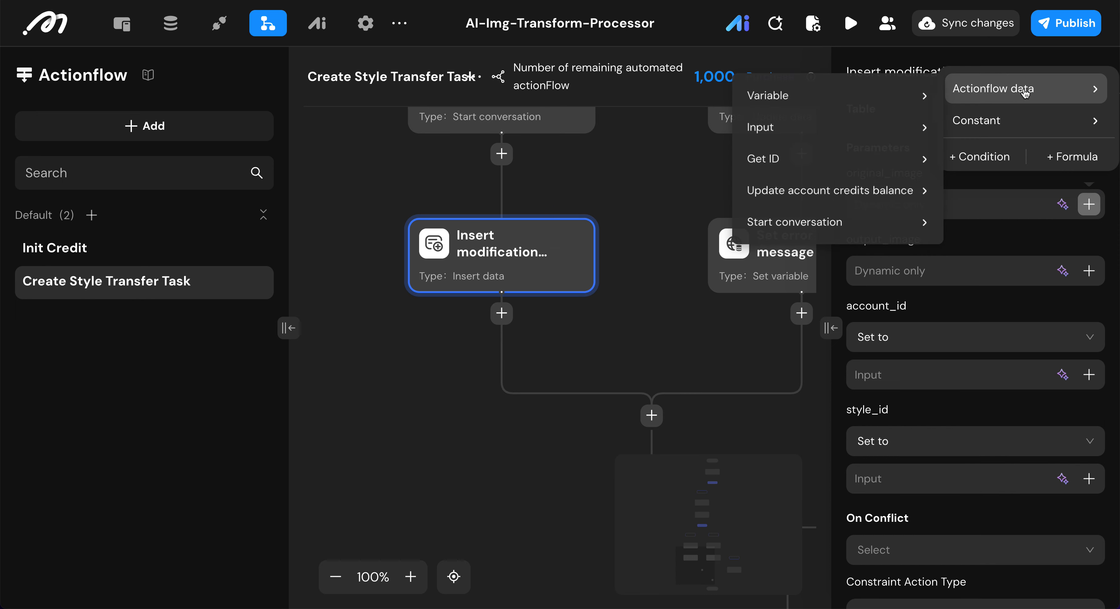
left_click(811, 223)
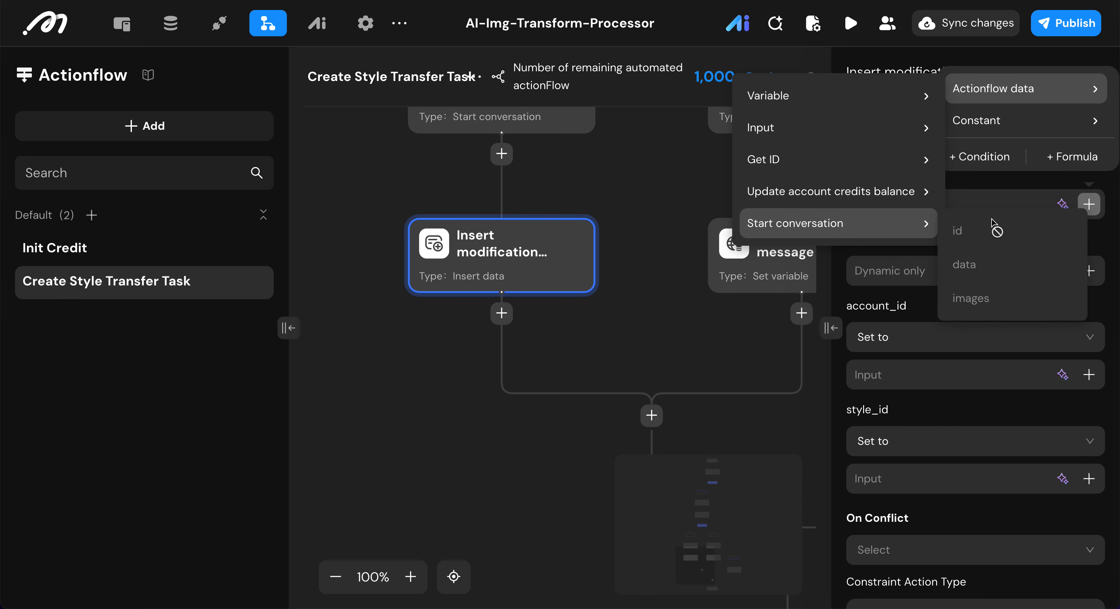
left_click(1108, 250)
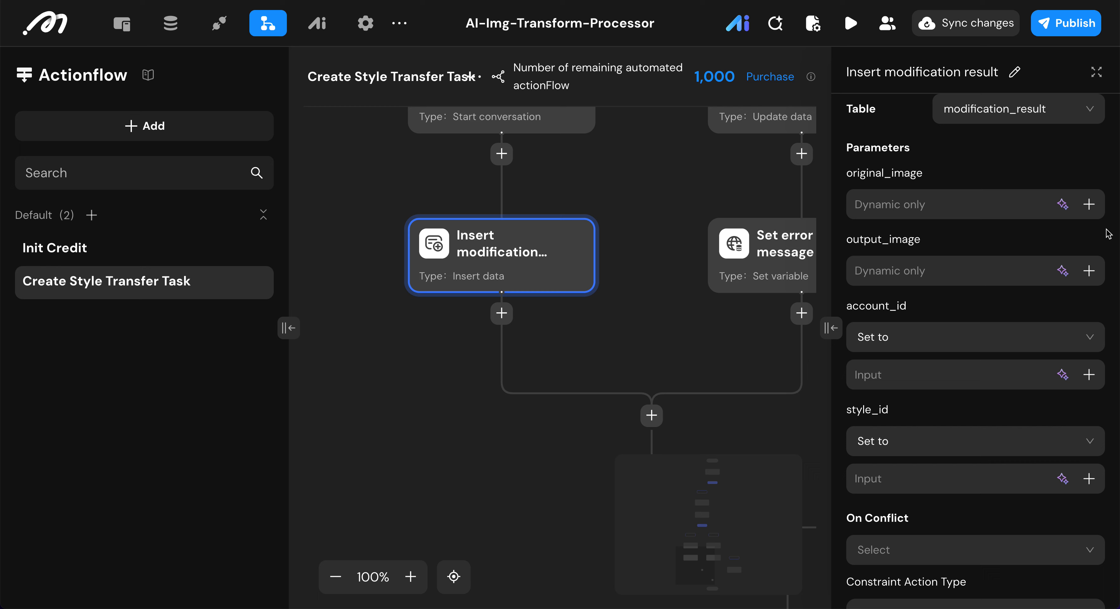
- Bind the original_image parameter of the Insert modification result node to the actionflow input original_image
left_click(1089, 204)
mouse_move(1051, 79)
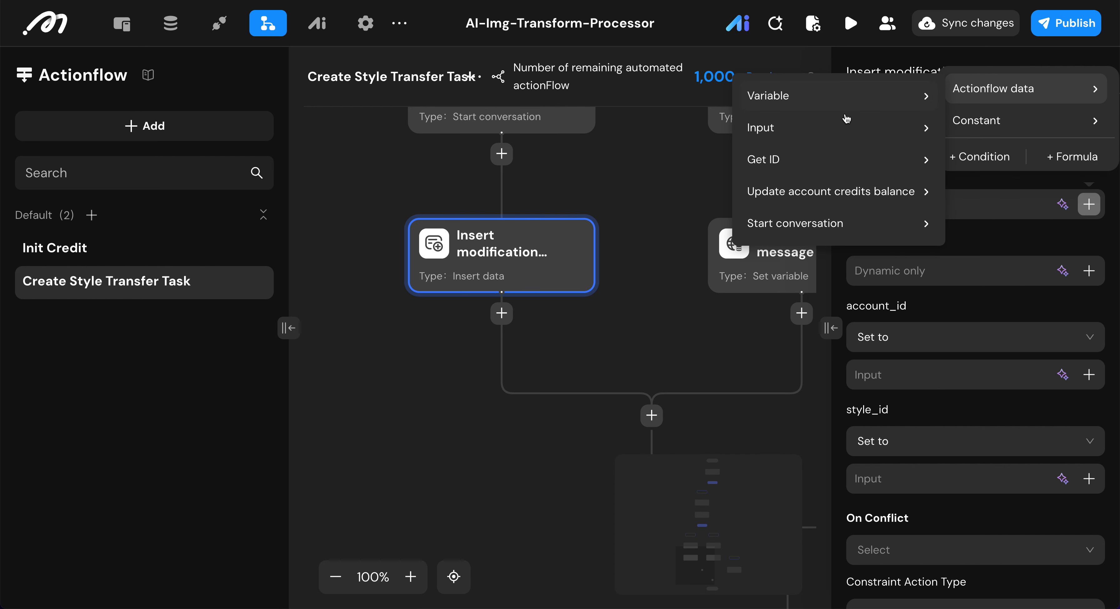
mouse_move(832, 138)
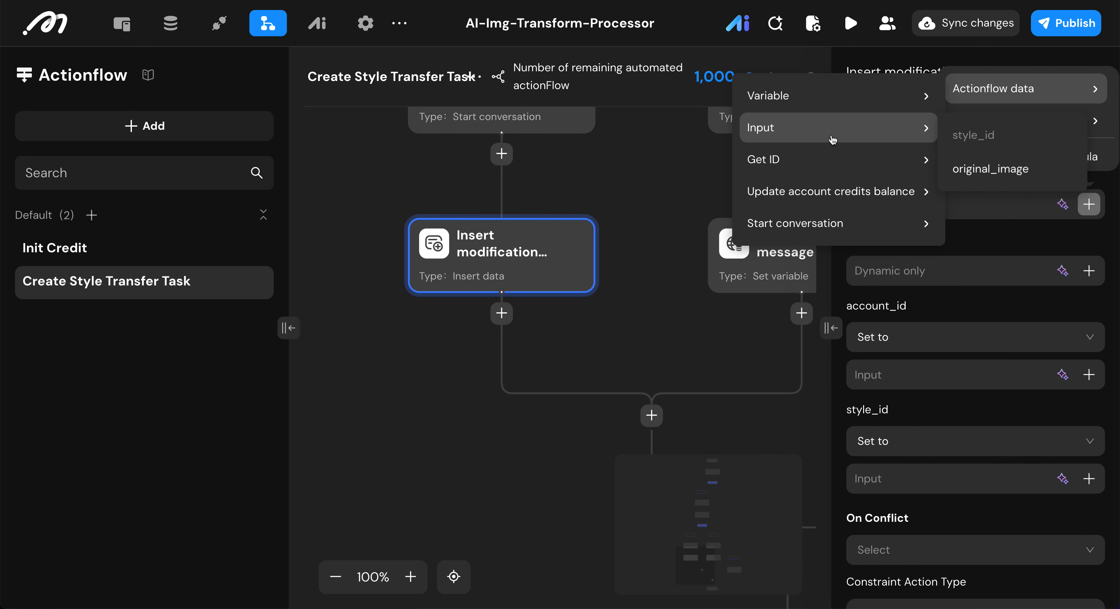
left_click(995, 170)
- Set the output_image parameter of the Insert modification result node to a formula with the FIRST_ITEM operator
scroll(1022, 333, "down", 1)
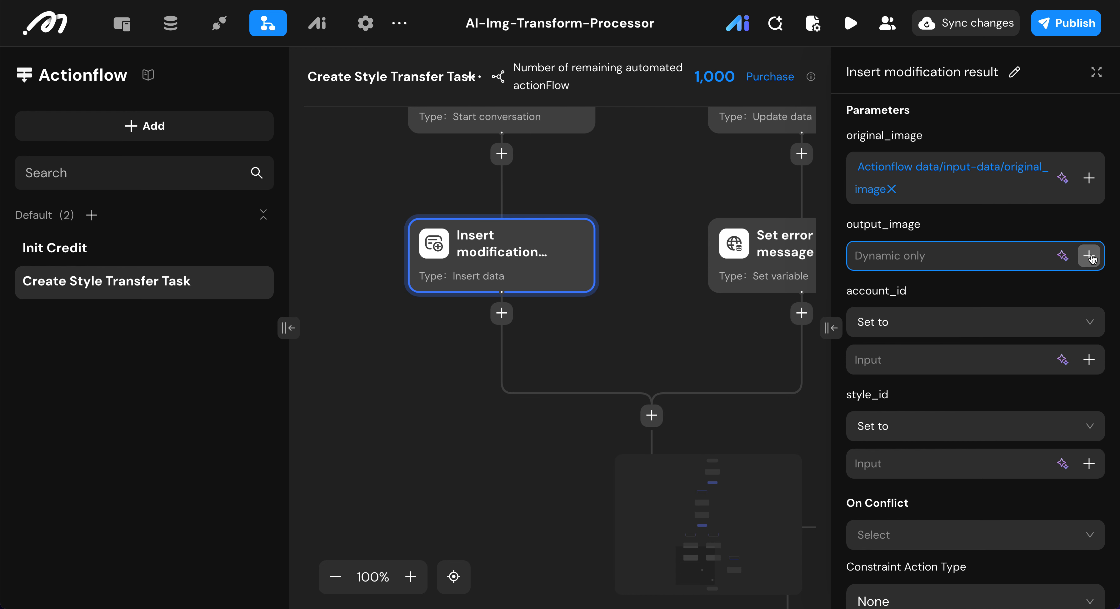
left_click(1089, 257)
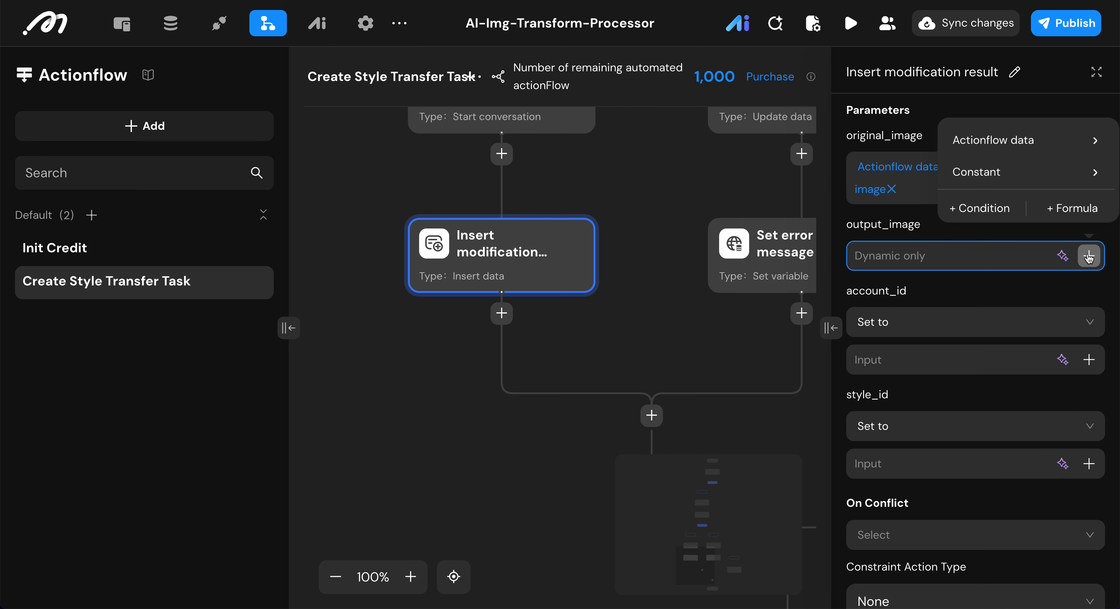
left_click(1079, 212)
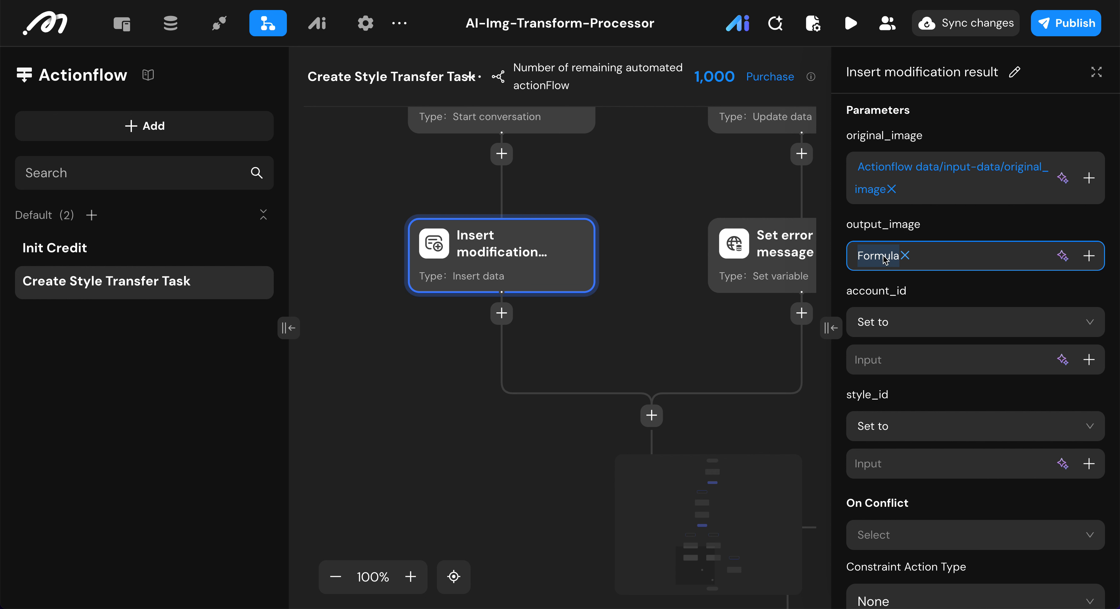
left_click(884, 259)
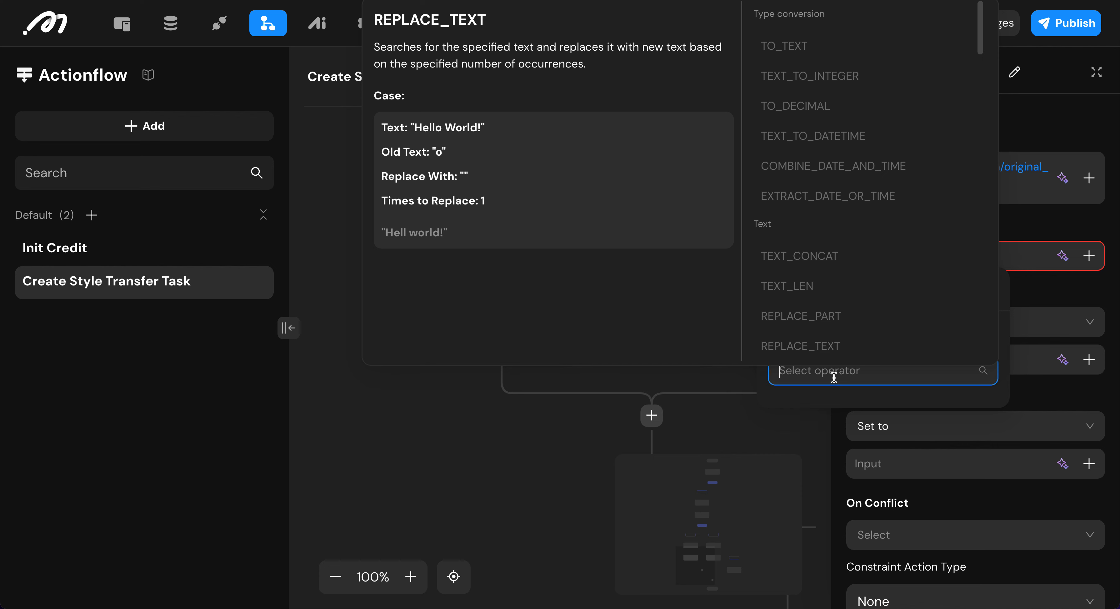
type("fir")
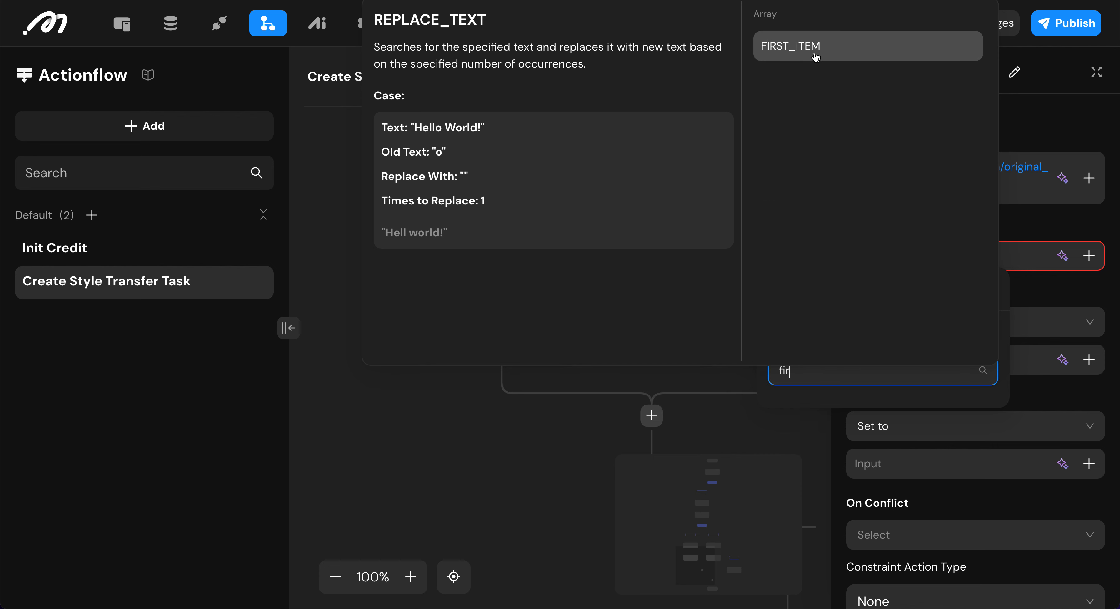
left_click(815, 47)
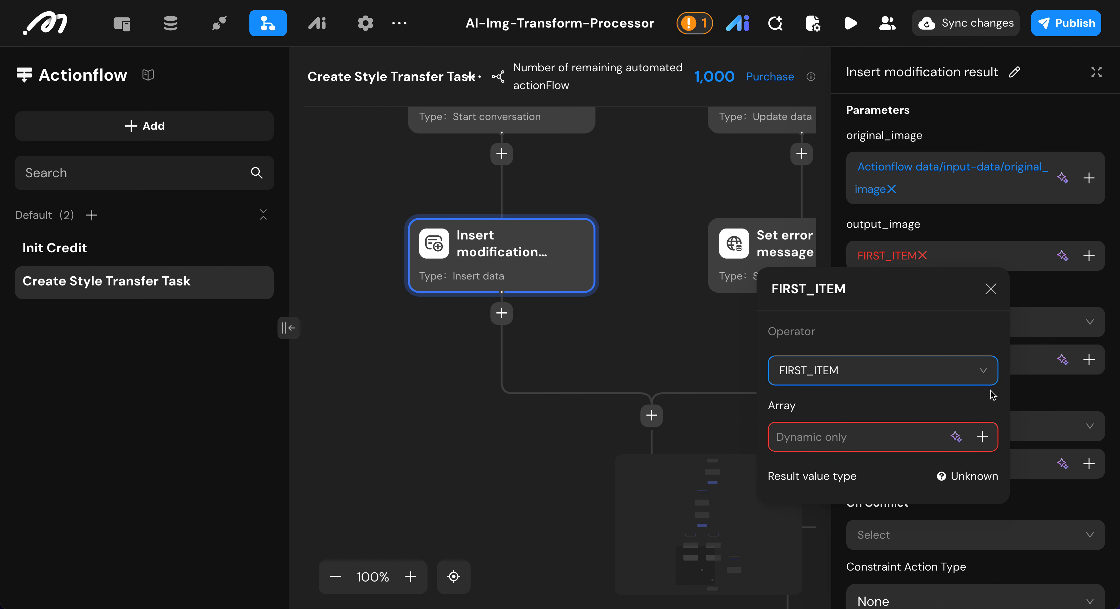
- Bind the array of the FIRST_ITEM formula to the images output of Start conversation and close the formula
left_click(982, 437)
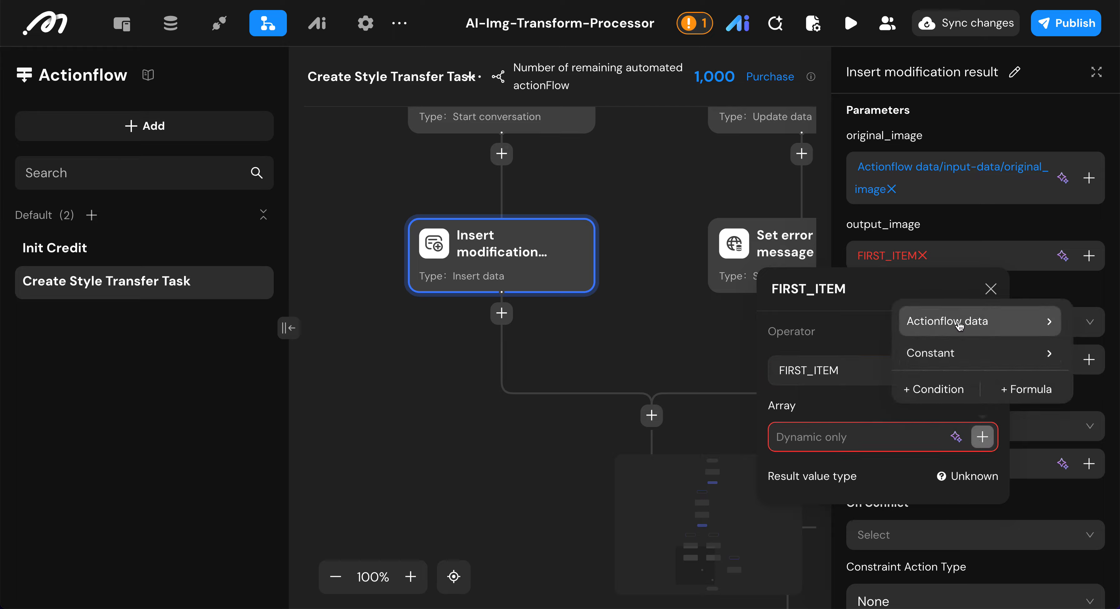
mouse_move(960, 325)
mouse_move(755, 469)
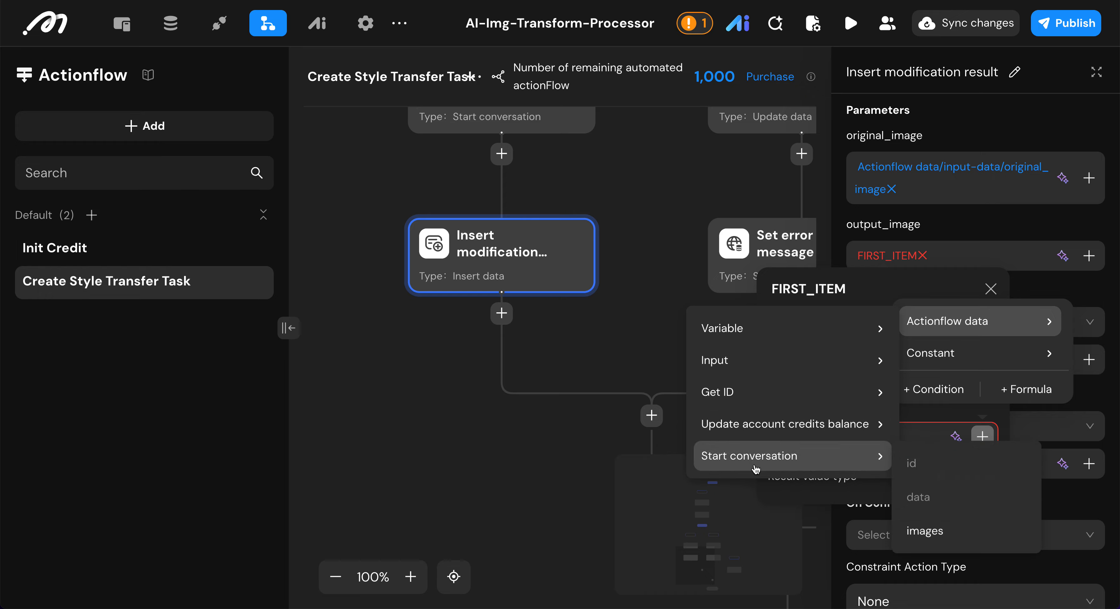
left_click(935, 539)
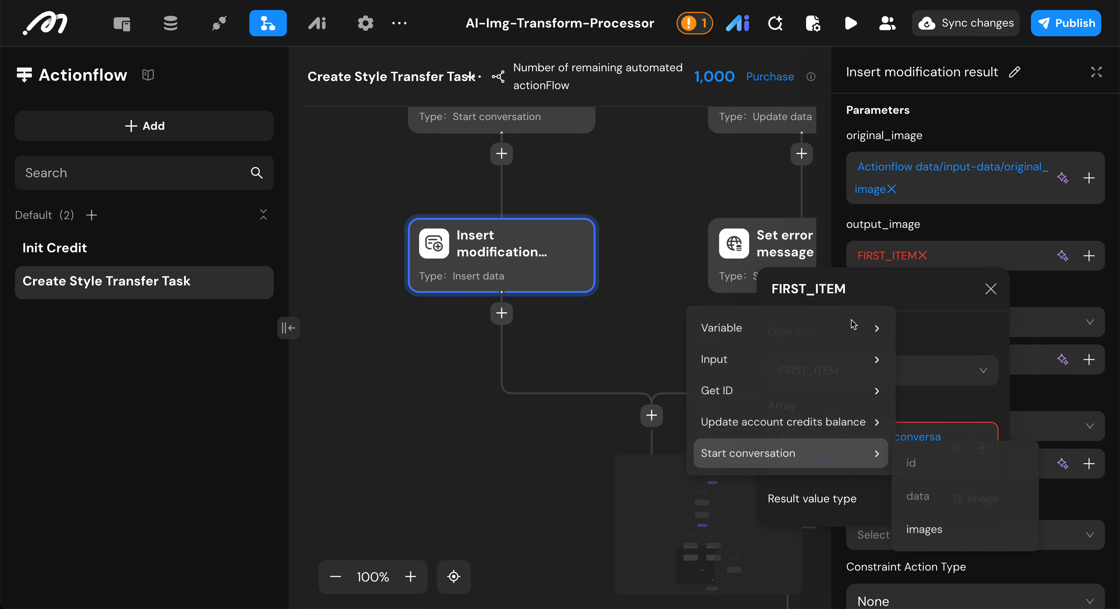
left_click(992, 290)
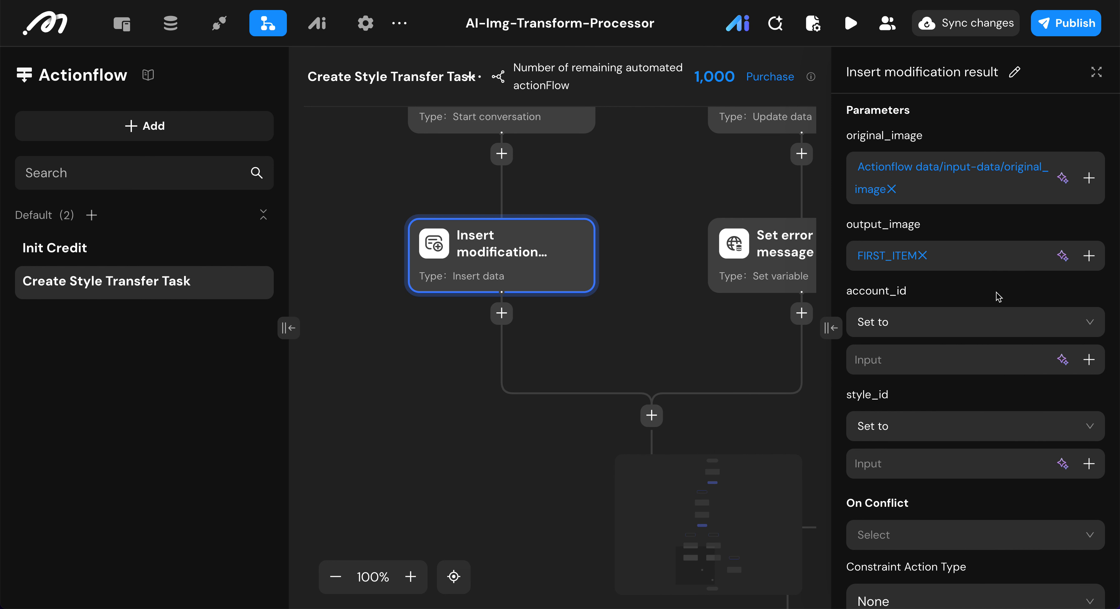
- Bind the account_id parameter of the Insert modification result node to current_account_id from the Get ID node
scroll(967, 399, "down", 1)
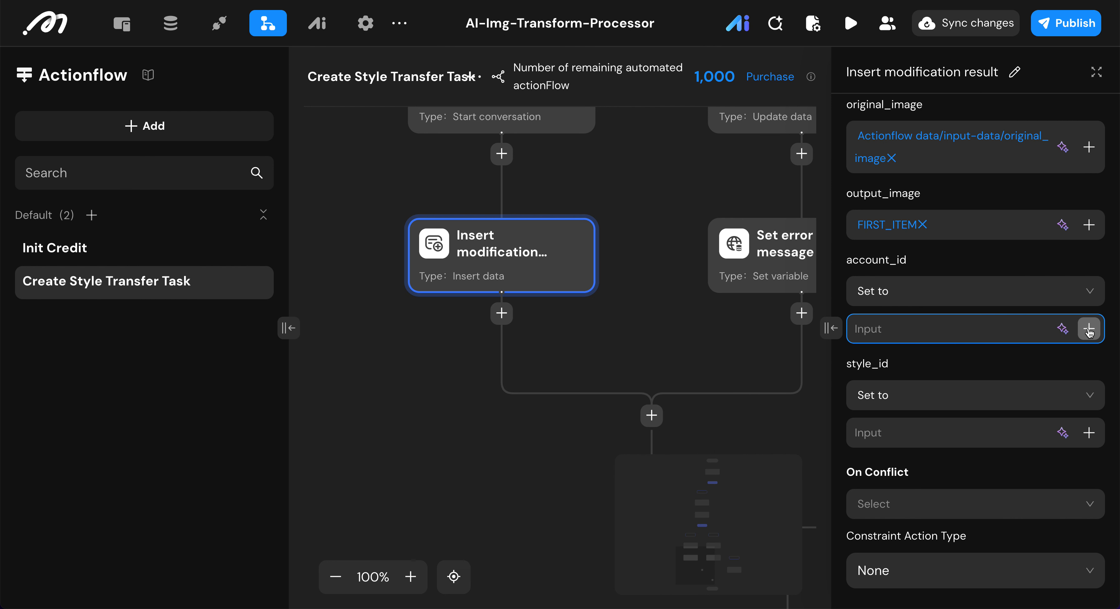
left_click(1089, 330)
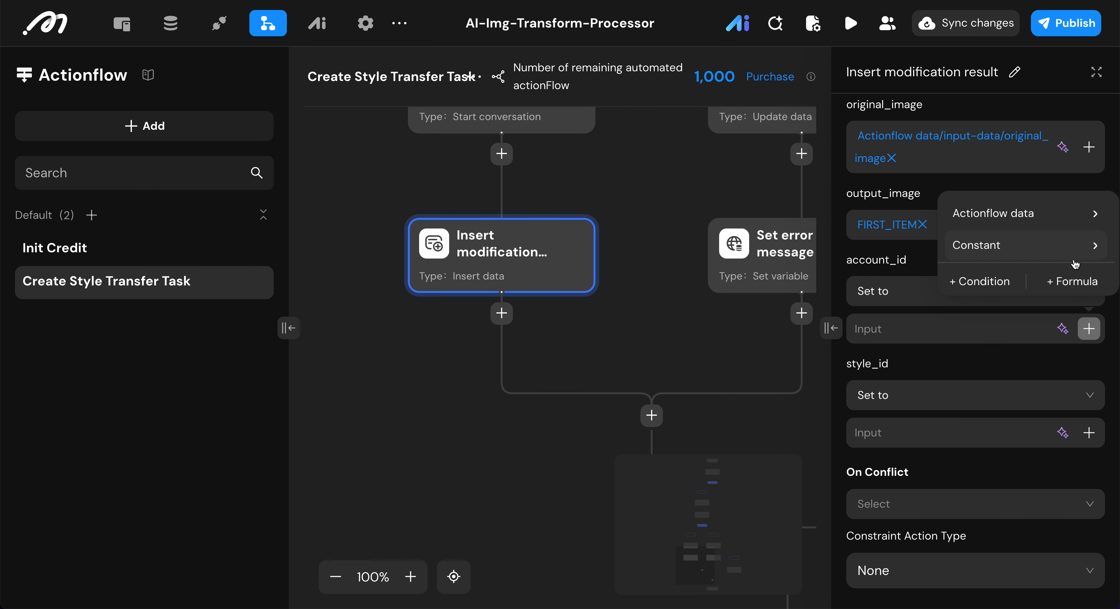
left_click(1043, 212)
left_click(790, 286)
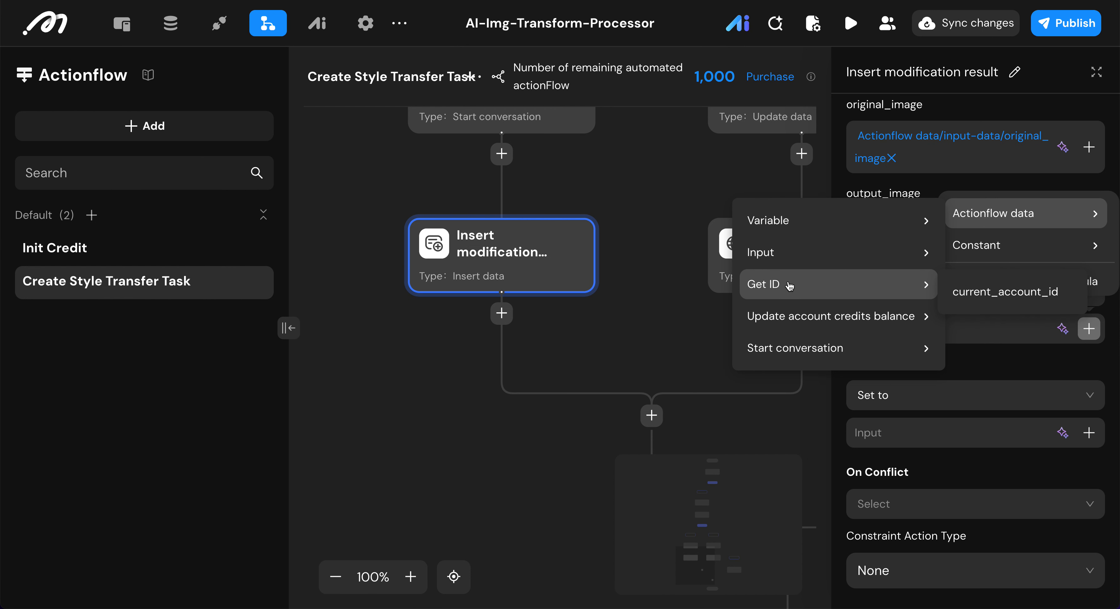
left_click(975, 299)
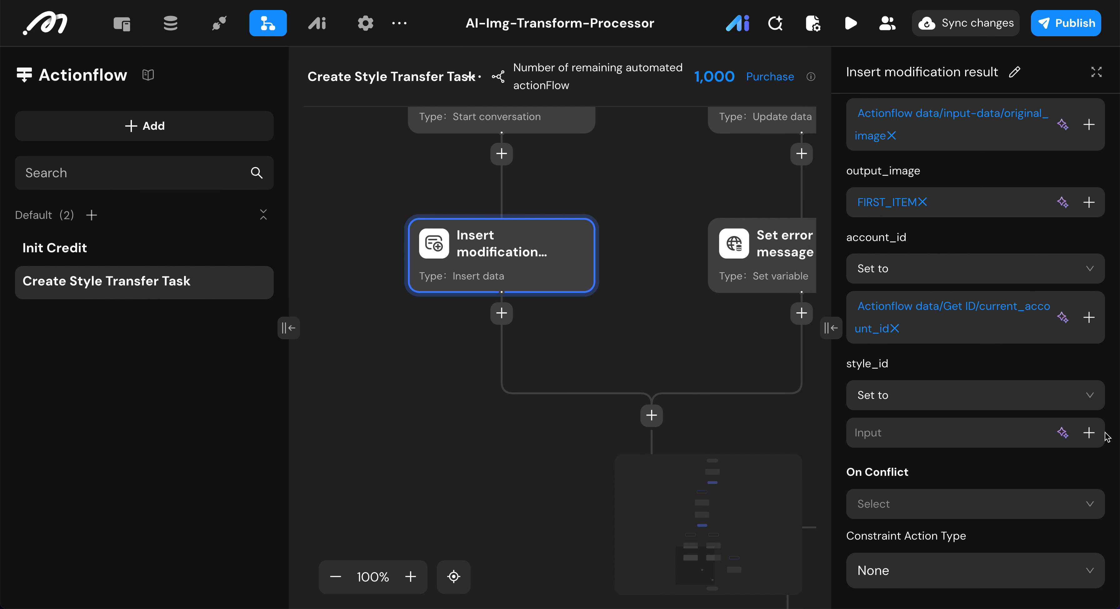
- Bind the style_id parameter of the Insert modification result node to the actionflow input style_id
left_click(1089, 432)
left_click(1035, 317)
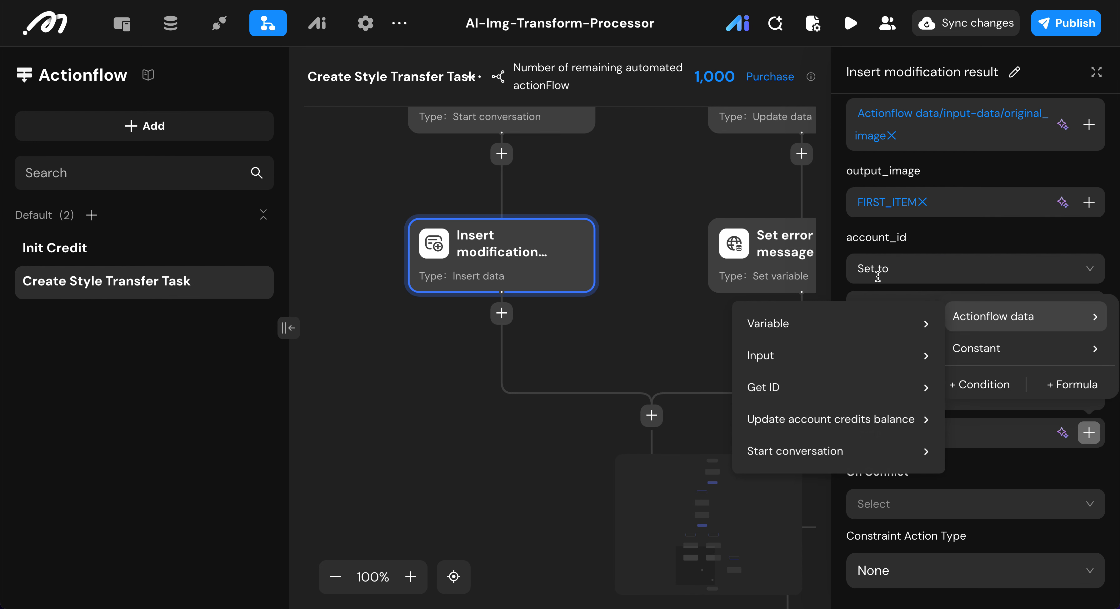
mouse_move(826, 356)
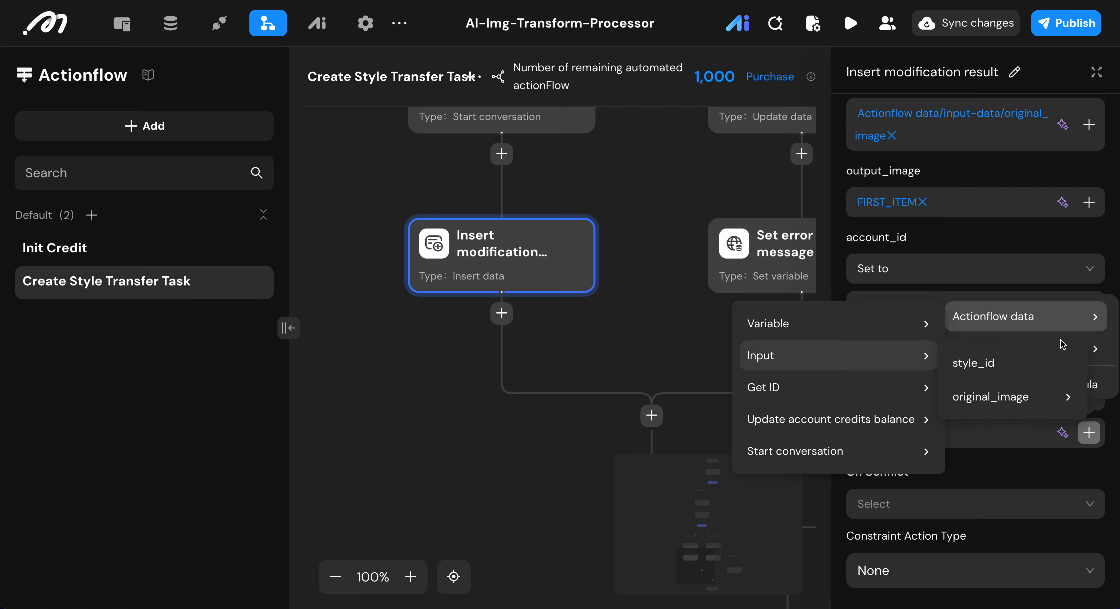
left_click(995, 363)
scroll(1023, 491, "down", 1)
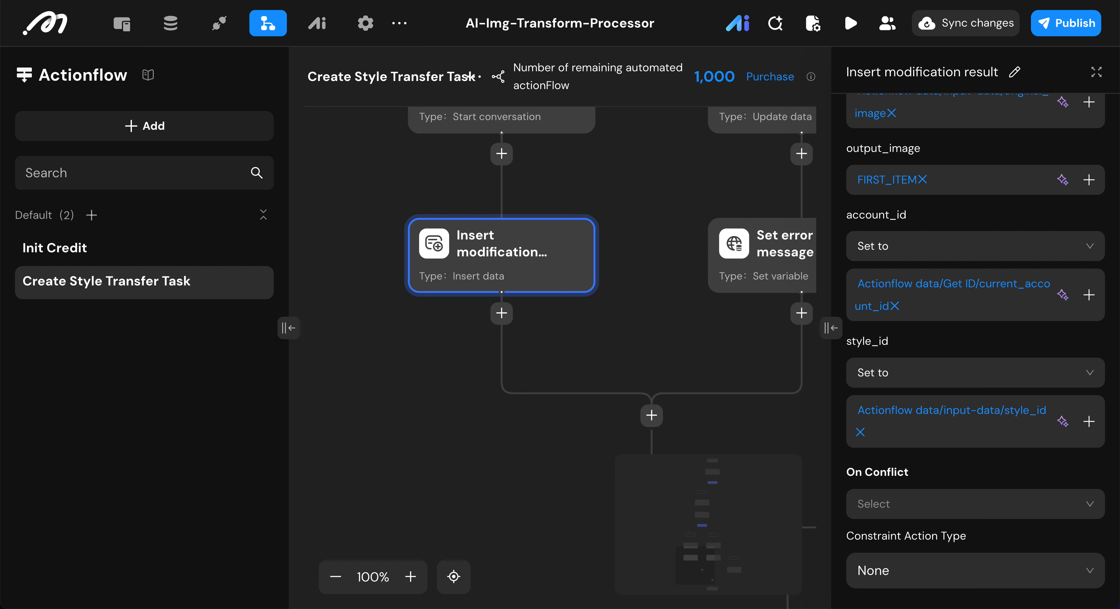
- Add a Set variable node after Insert modification result and set is_success to true in it
left_click(500, 313)
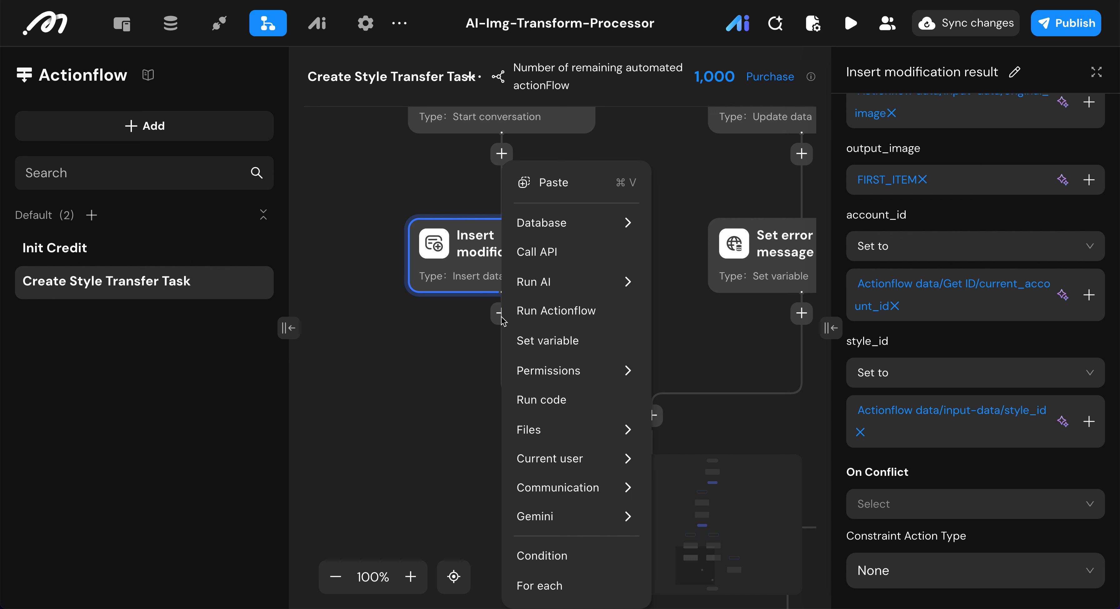
left_click(602, 340)
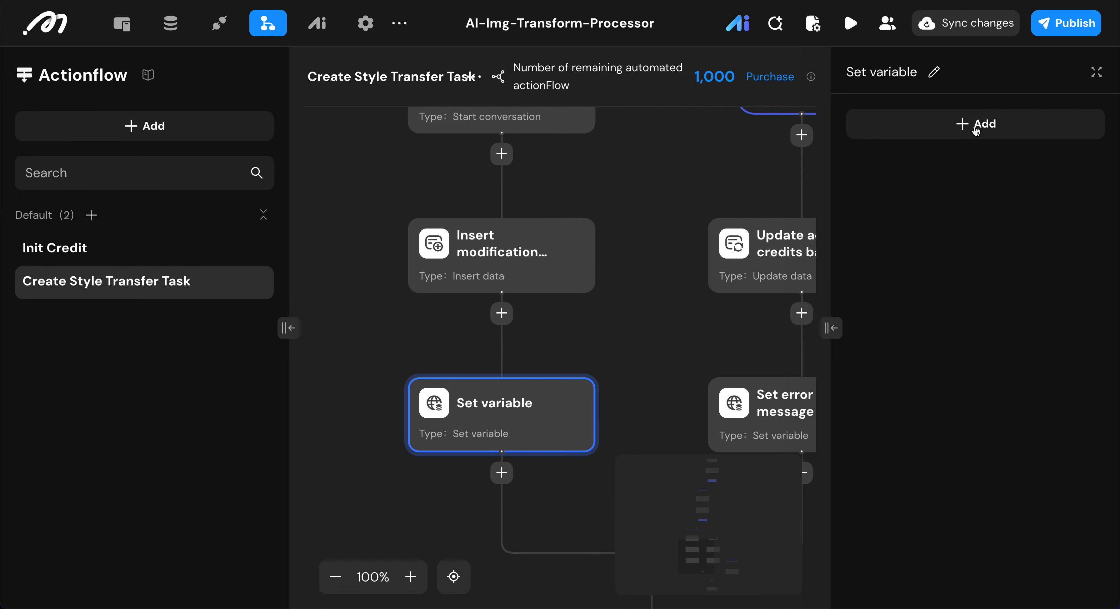
left_click(975, 127)
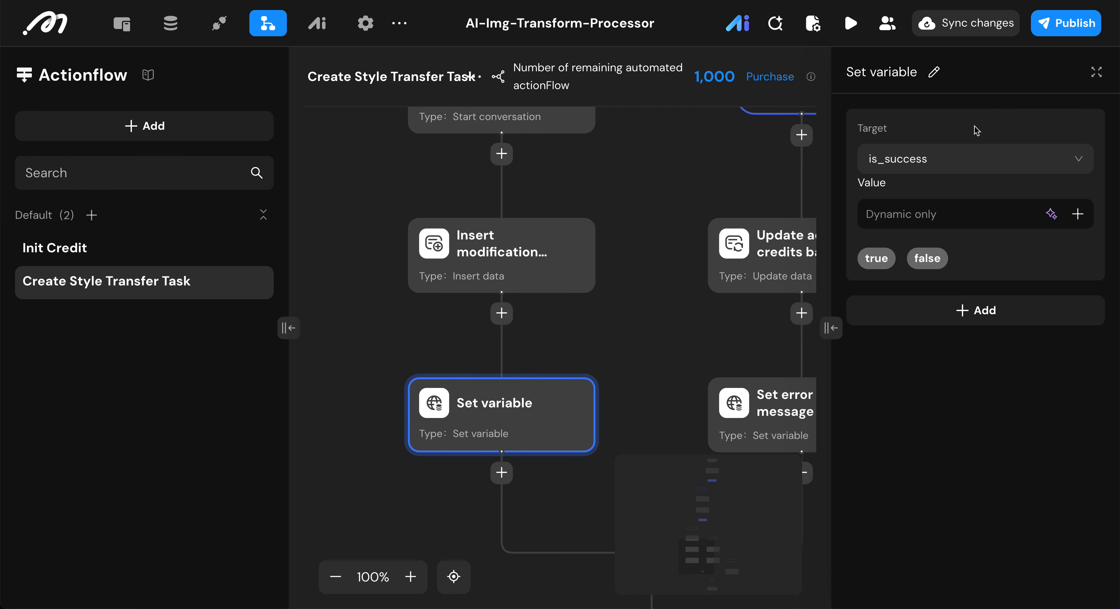
left_click(876, 259)
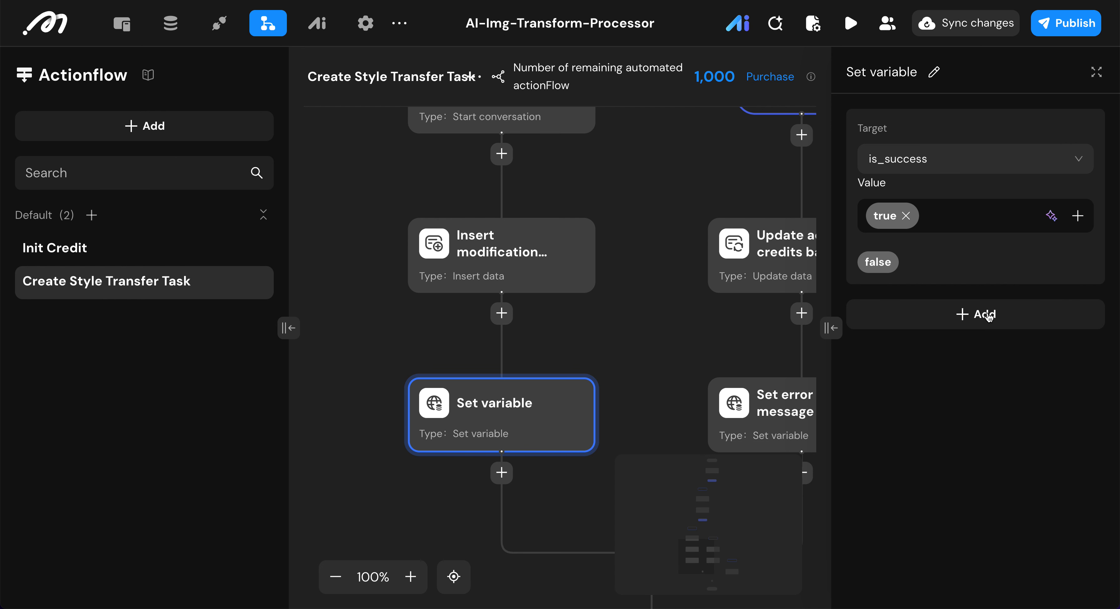
- Add a second assignment to the new Set variable node that sets result_image to output_image from Insert modification result
left_click(983, 314)
left_click(953, 344)
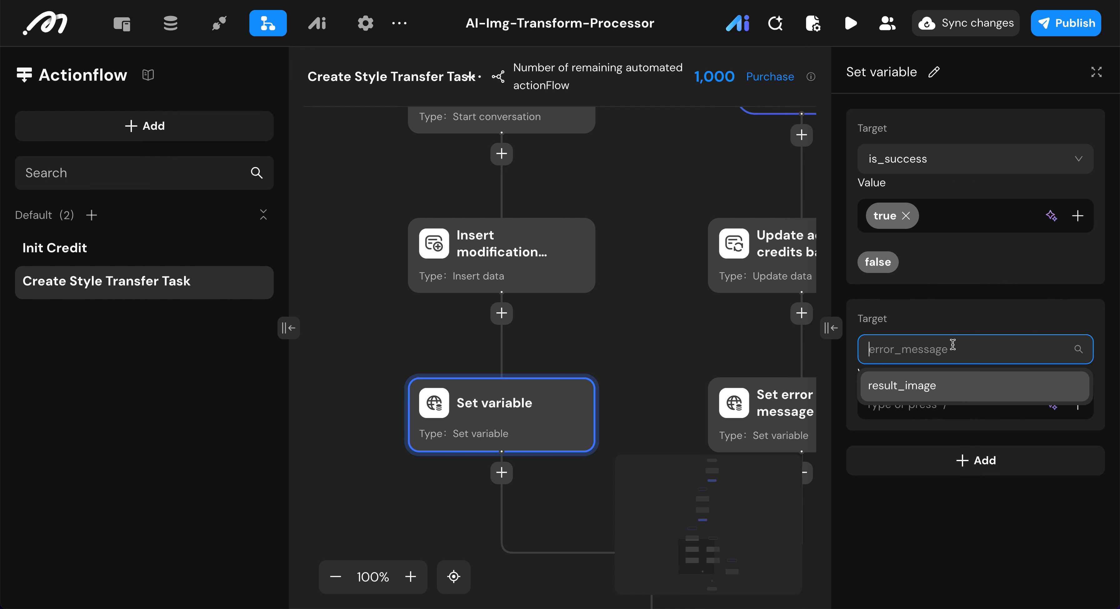
left_click(920, 386)
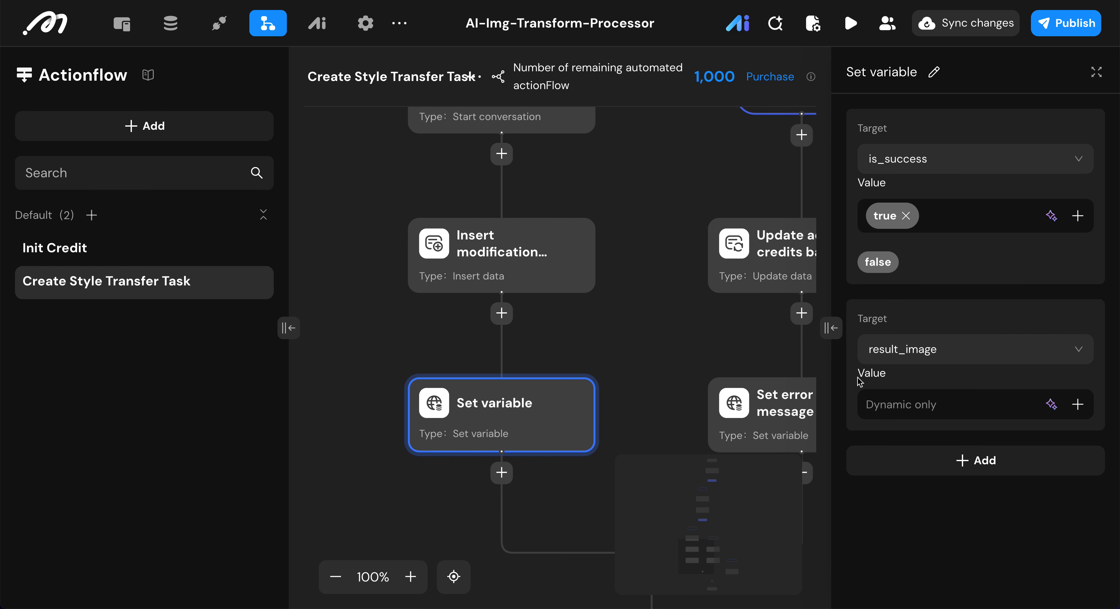
left_click(1078, 404)
mouse_move(970, 288)
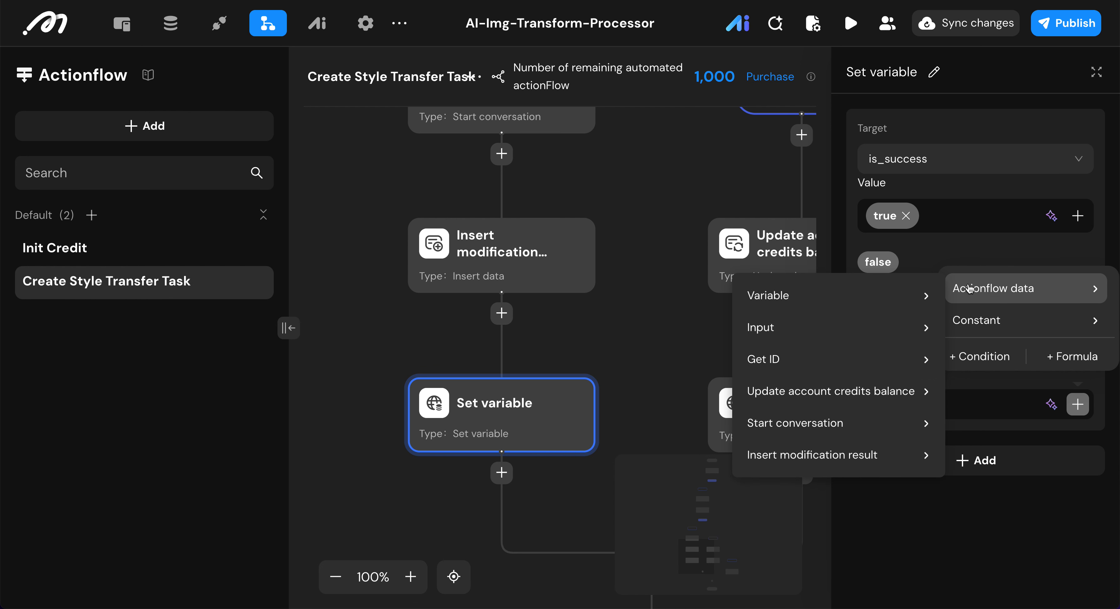
mouse_move(839, 455)
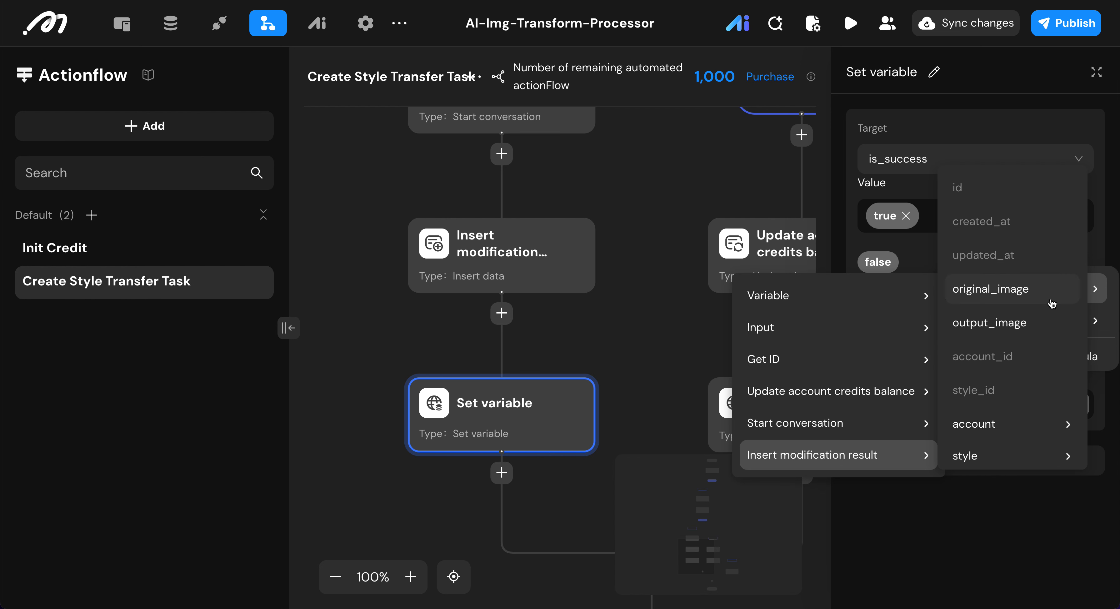
left_click(1028, 323)
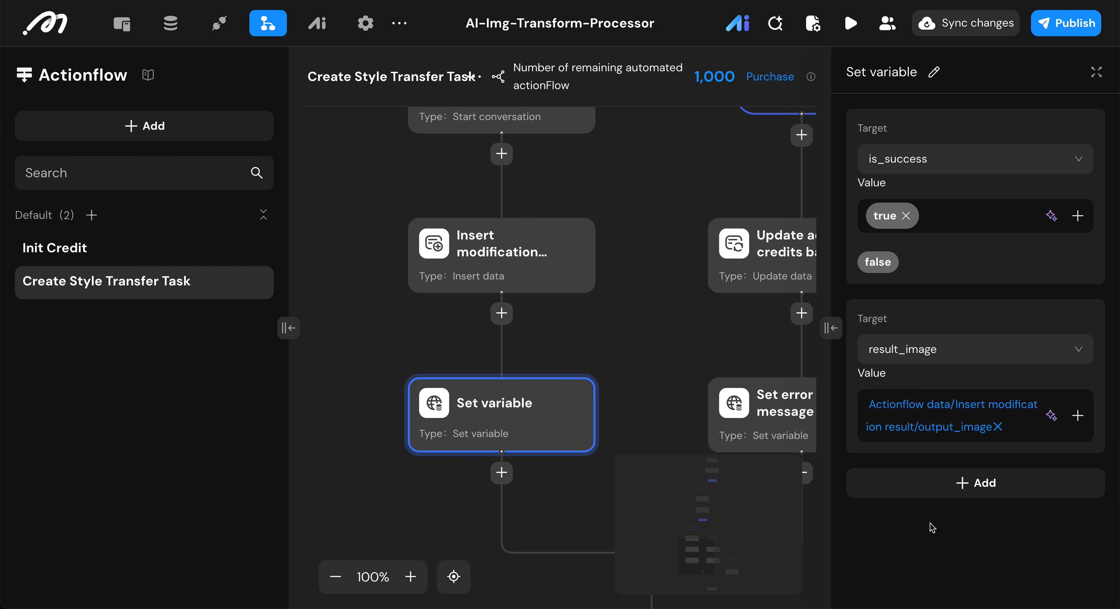
- Add an output parameter to the actionflow's Output node and rename it is_success
scroll(630, 382, "down", 10)
scroll(631, 382, "right", 5)
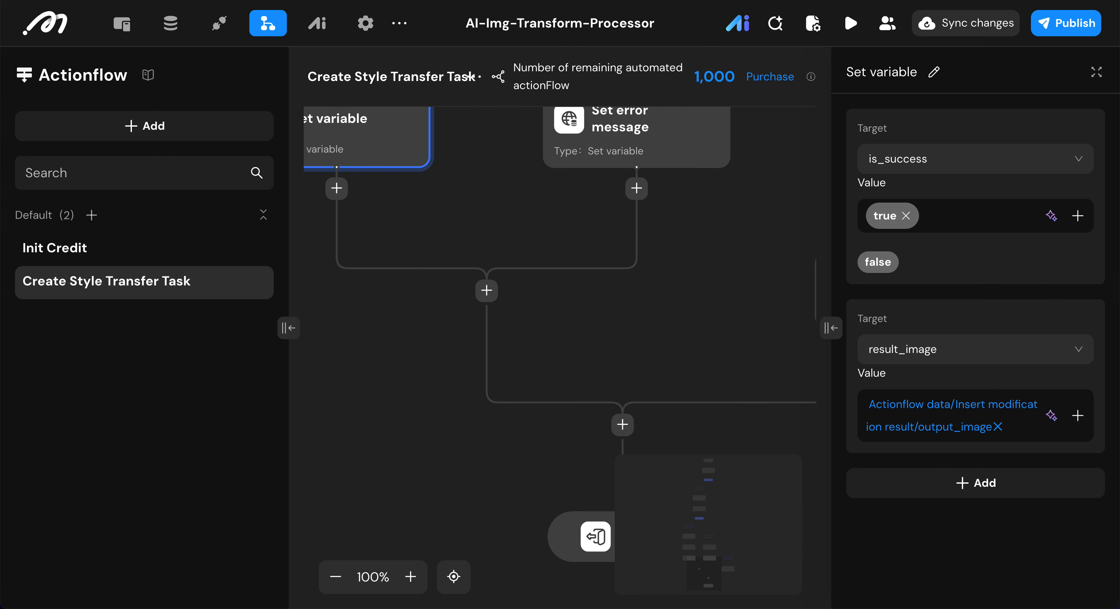
scroll(513, 424, "down", 5)
scroll(513, 424, "right", 2)
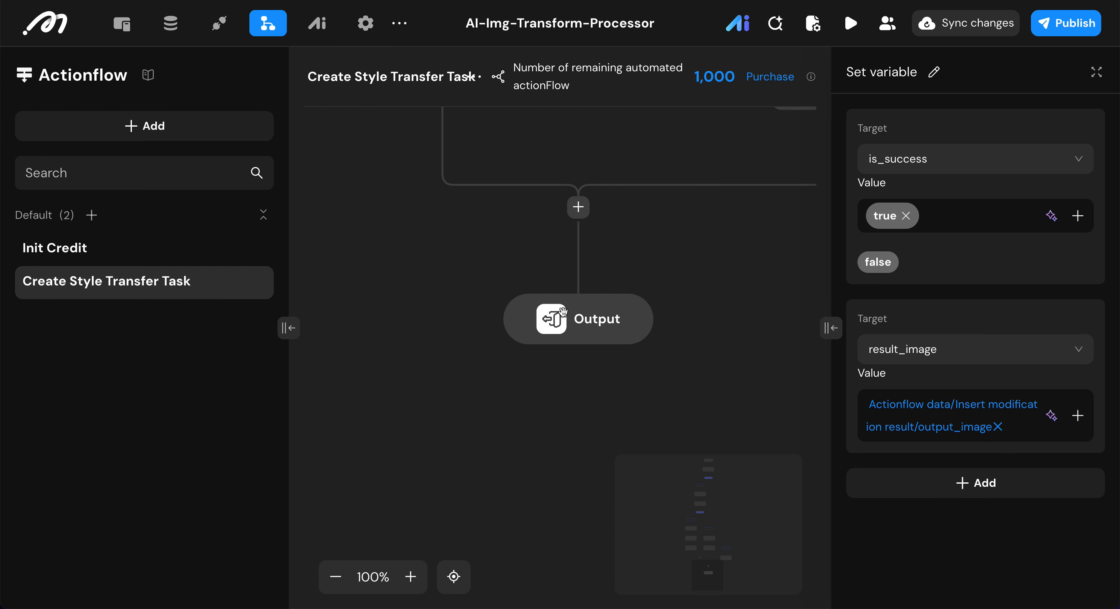
left_click(595, 320)
left_click(966, 120)
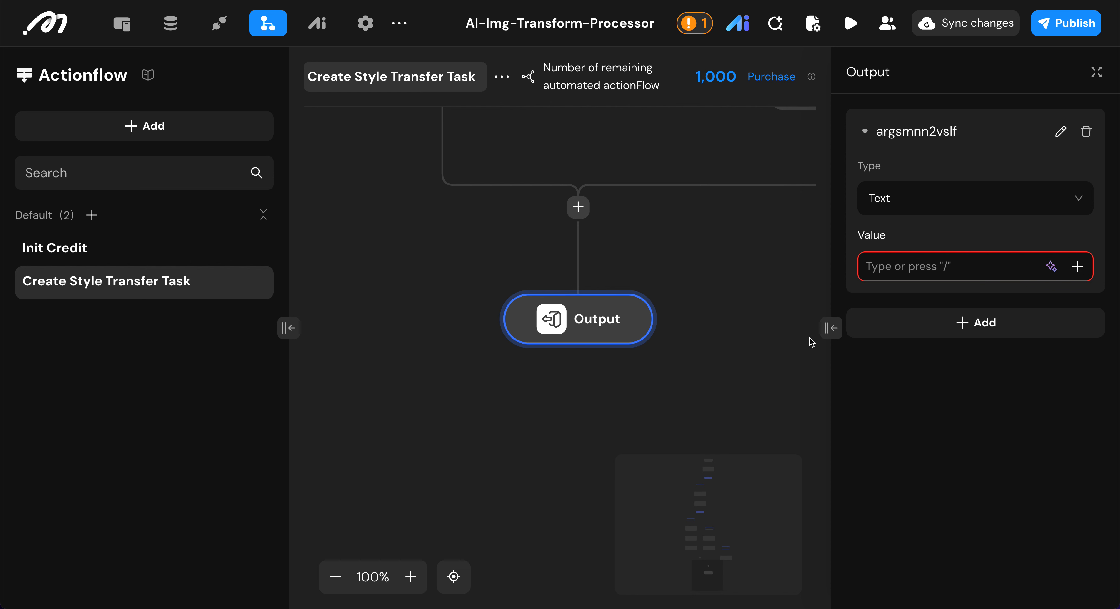
left_click(1059, 132)
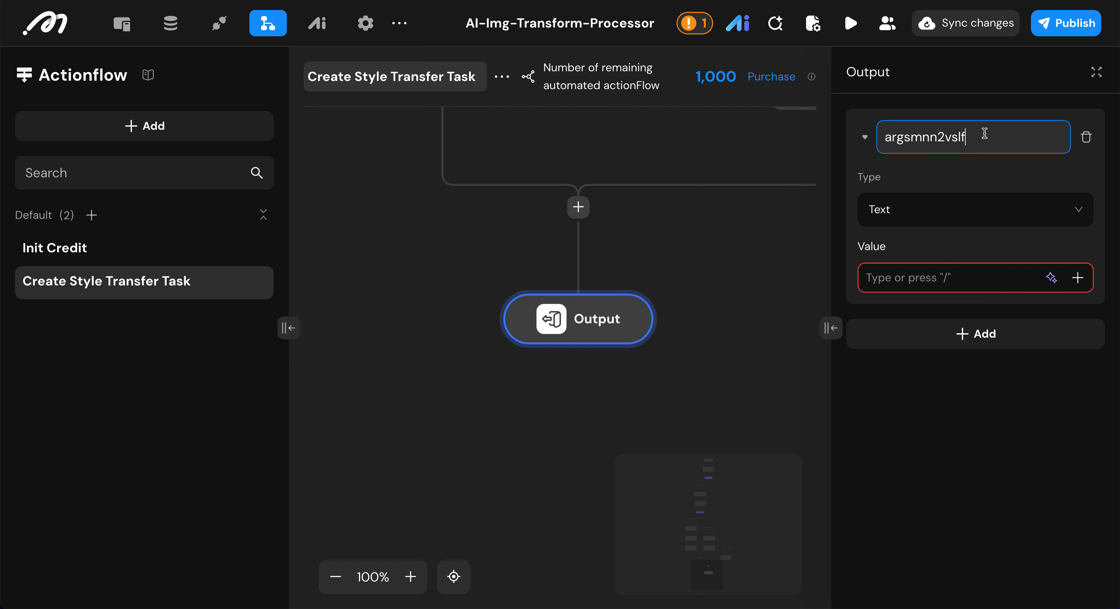
double_click(984, 136)
type("is_success")
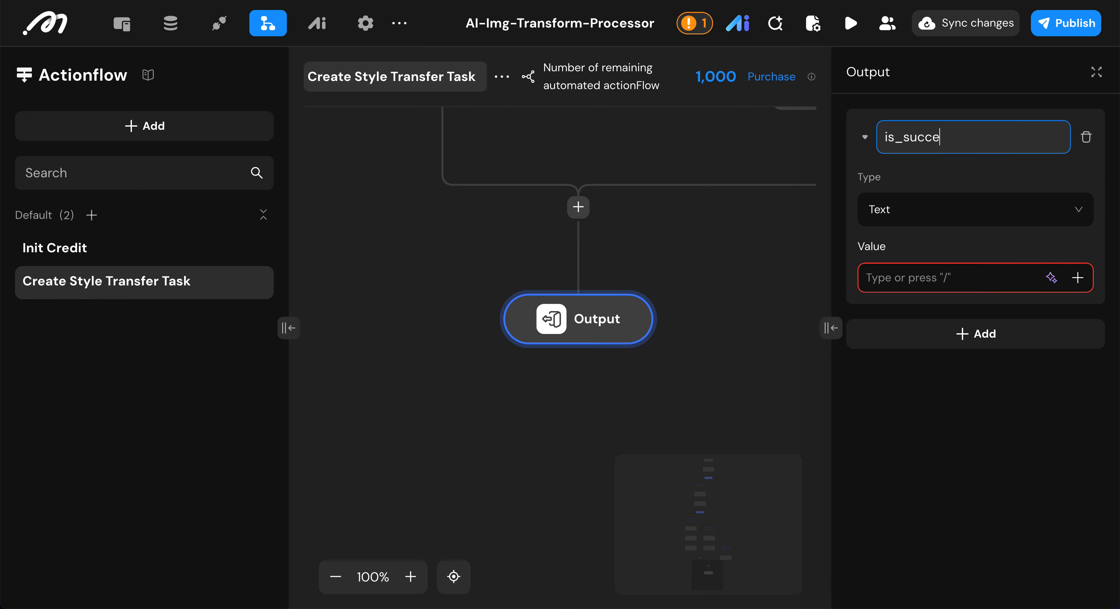
left_click(971, 213)
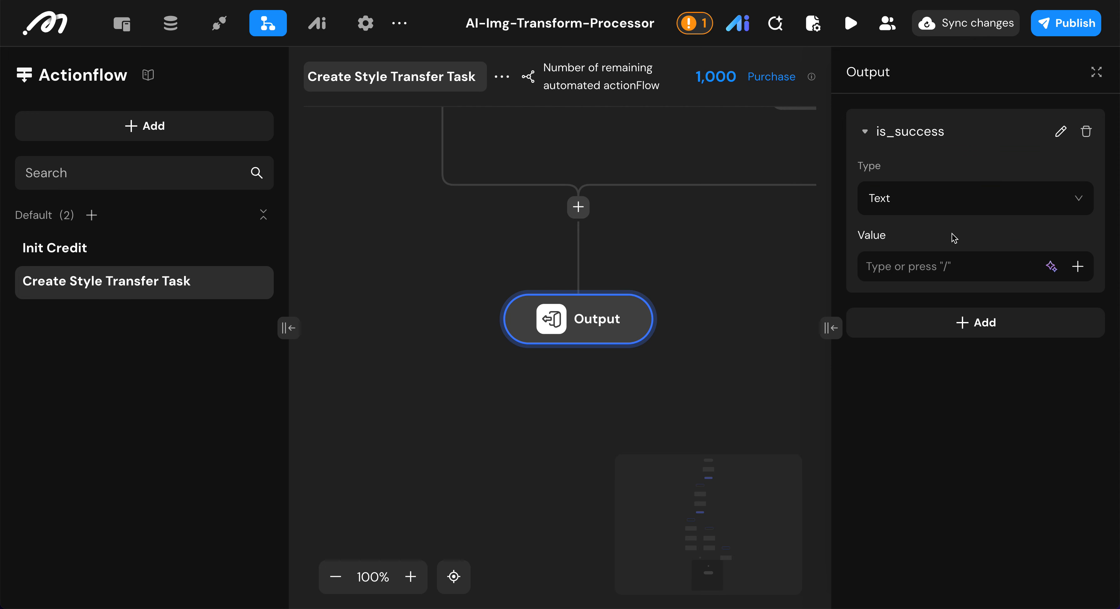
- Set the is_success output's type to Boolean and bind its value to the actionflow variable is_success
left_click(937, 203)
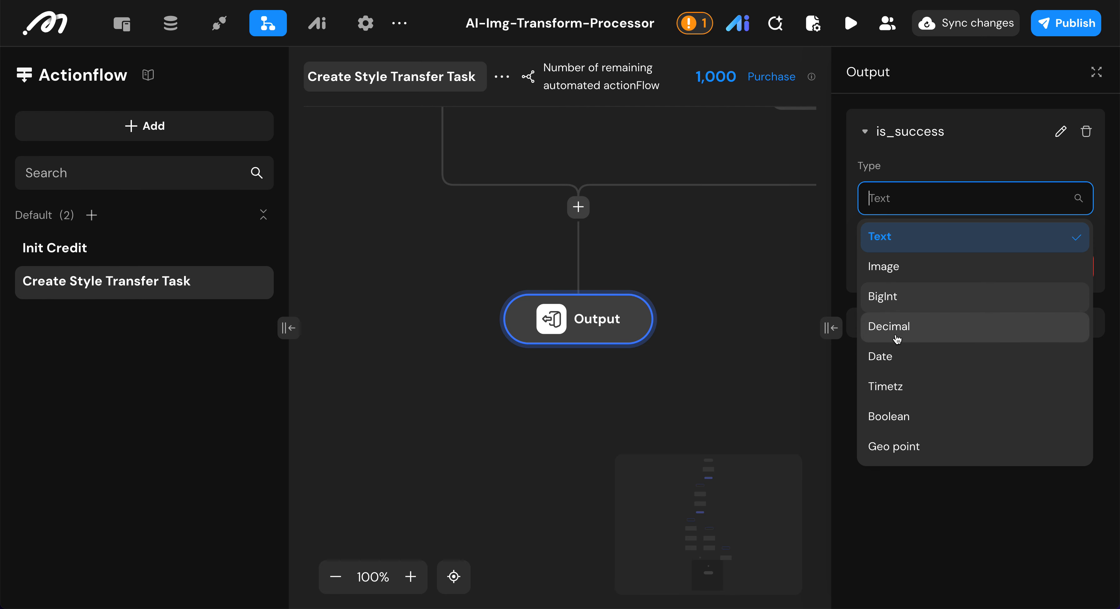
left_click(894, 416)
left_click(1077, 267)
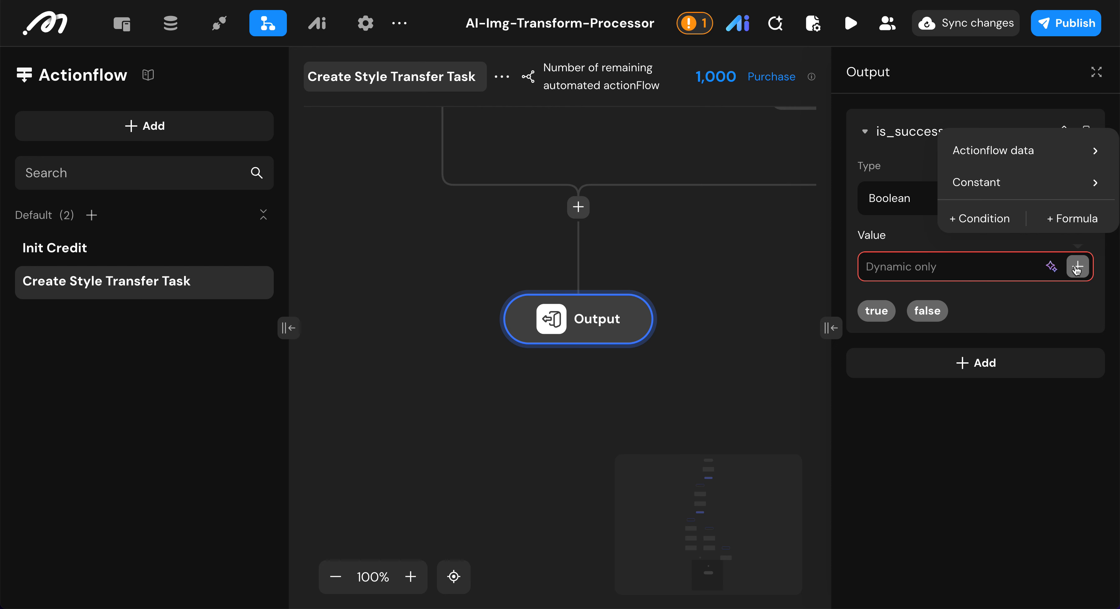
mouse_move(1013, 150)
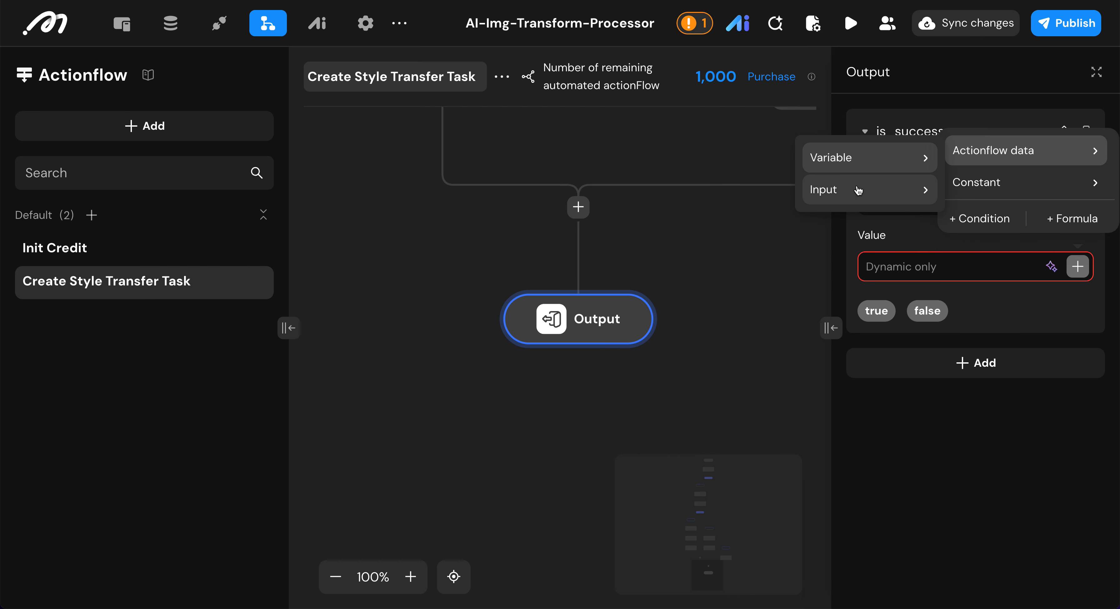
mouse_move(859, 163)
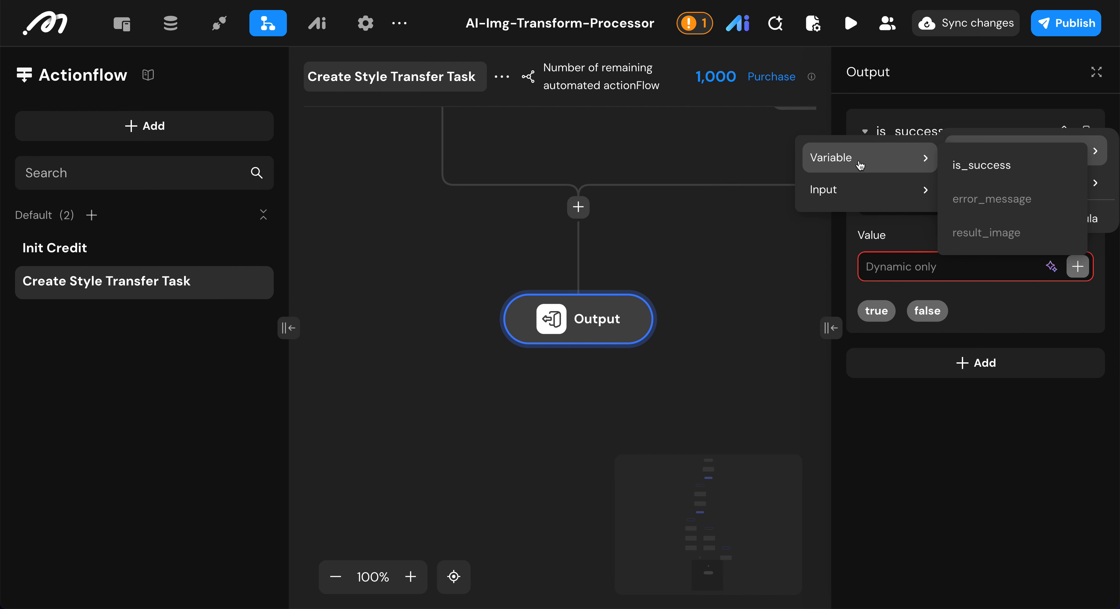
left_click(1000, 166)
- Add a second output parameter to the Output node and name it error_message
left_click(951, 384)
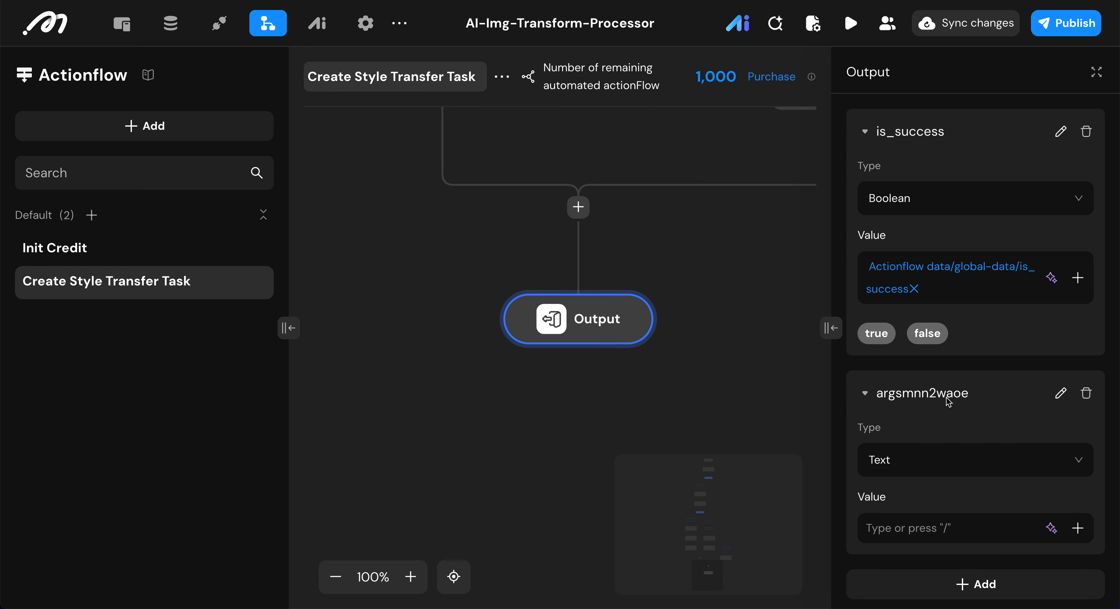
left_click(1060, 392)
type("xq")
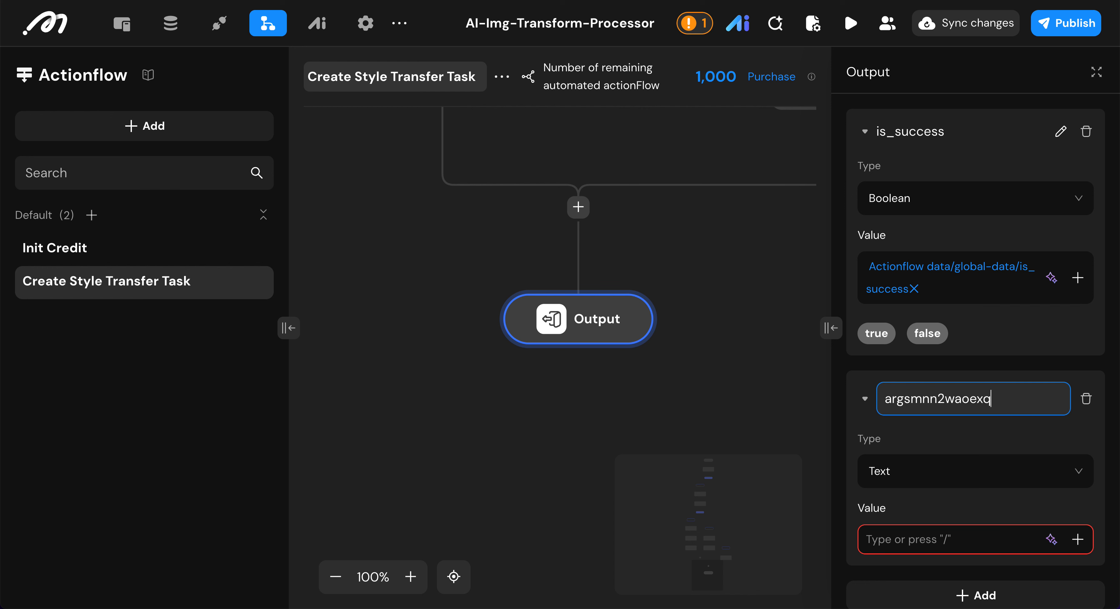
key("ctrl+a")
key("BackSpace")
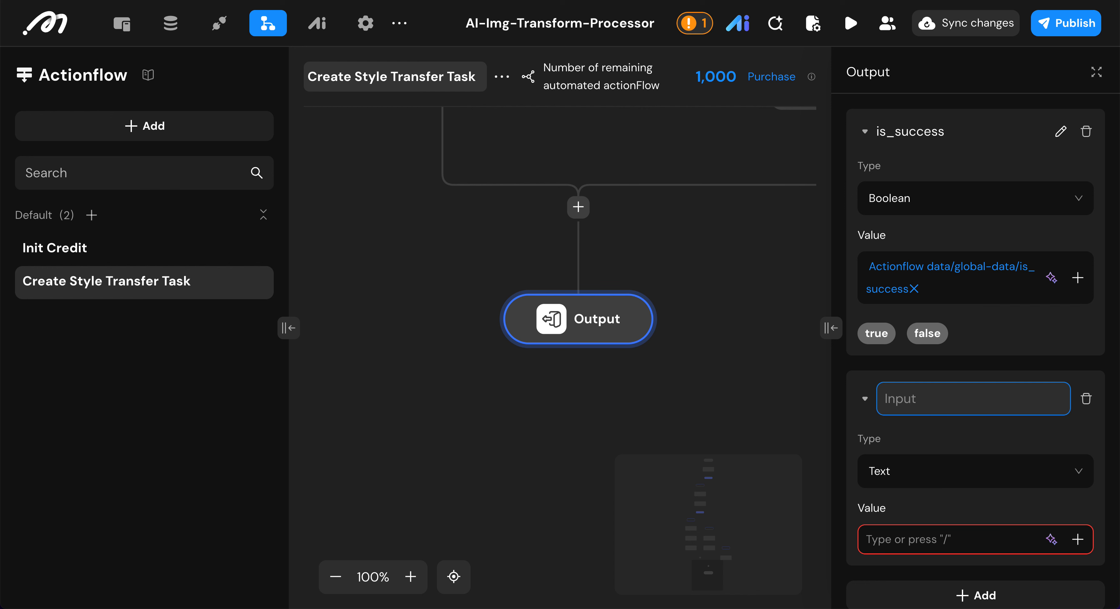
type("error_message")
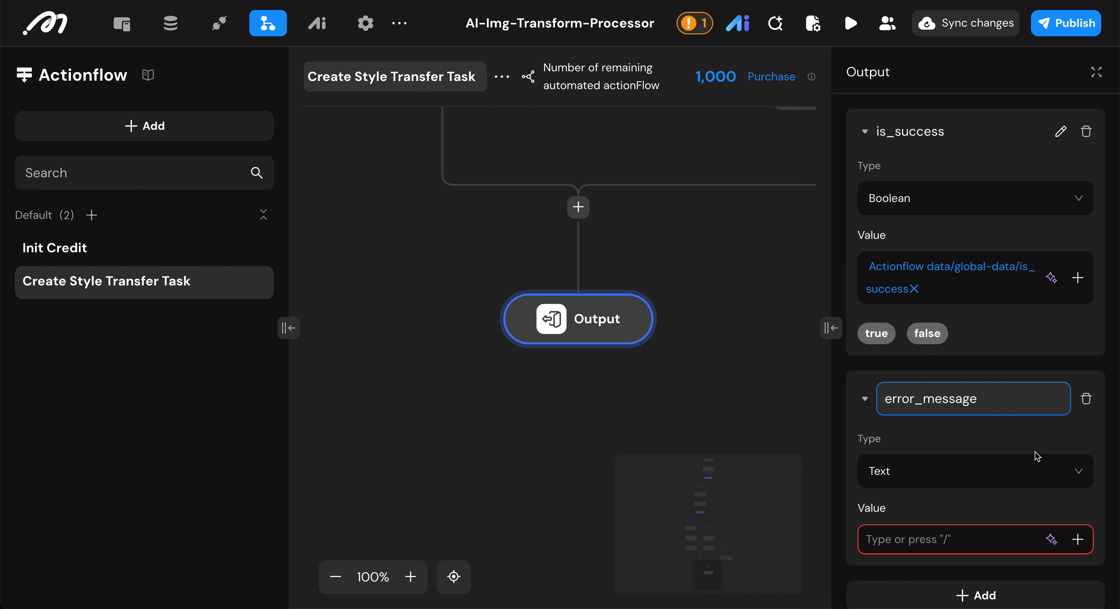
key("Return")
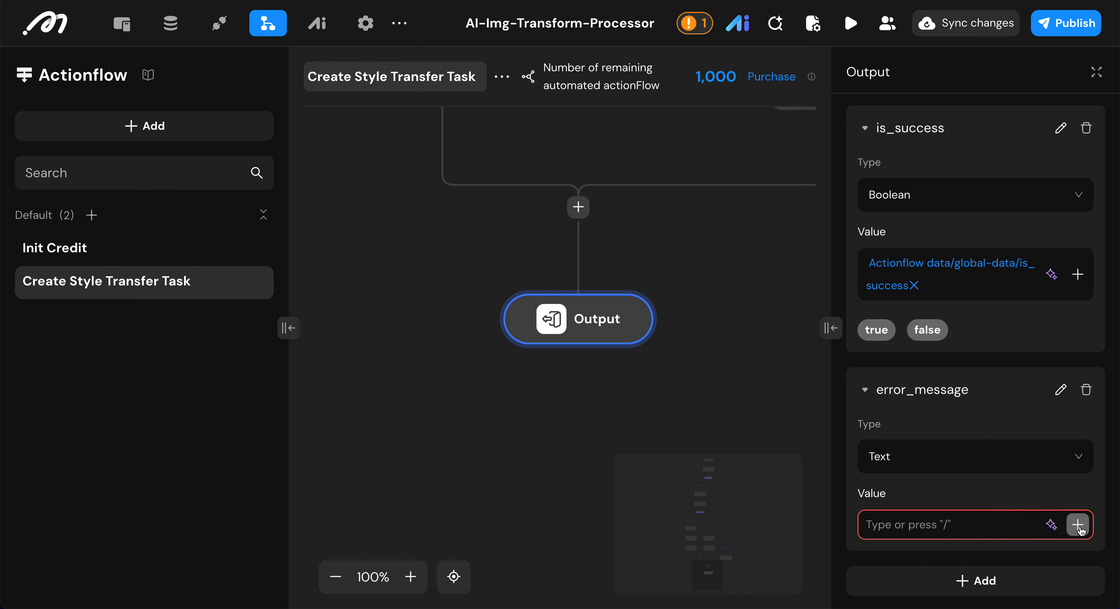
- Bind the error_message output's value to the actionflow variable error_message
left_click(1077, 523)
mouse_move(1021, 413)
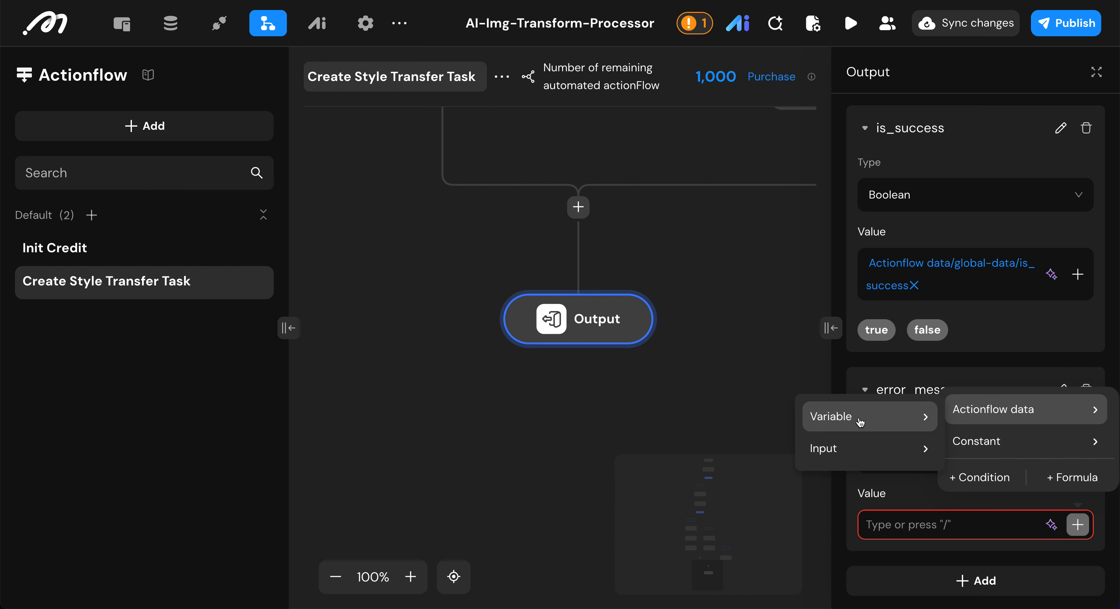
mouse_move(860, 421)
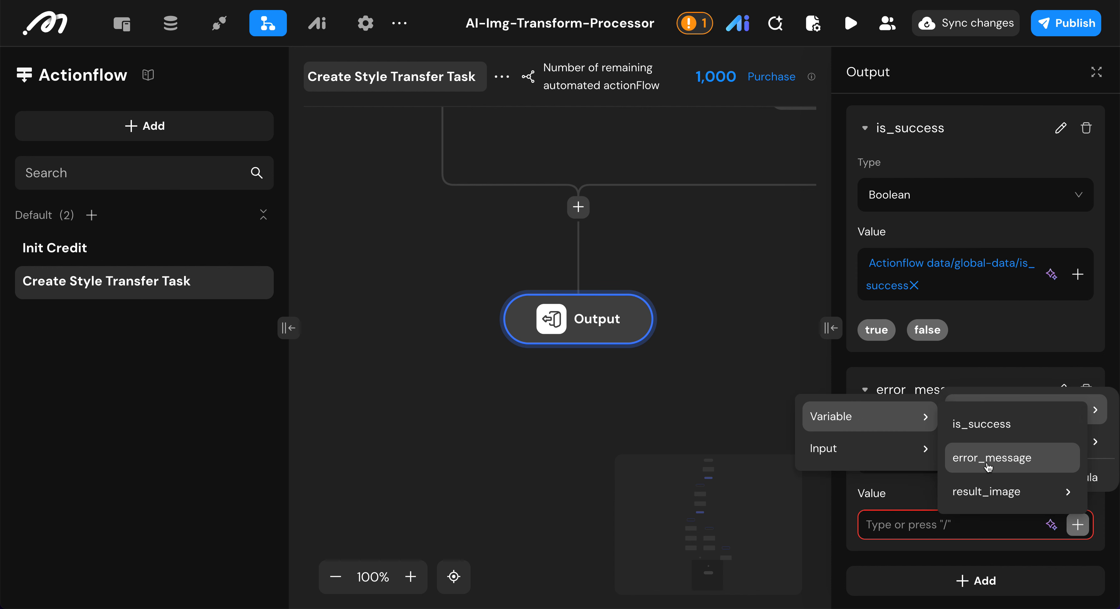
left_click(956, 459)
- Add a third output parameter named result_image to the Output node with type Image
left_click(958, 578)
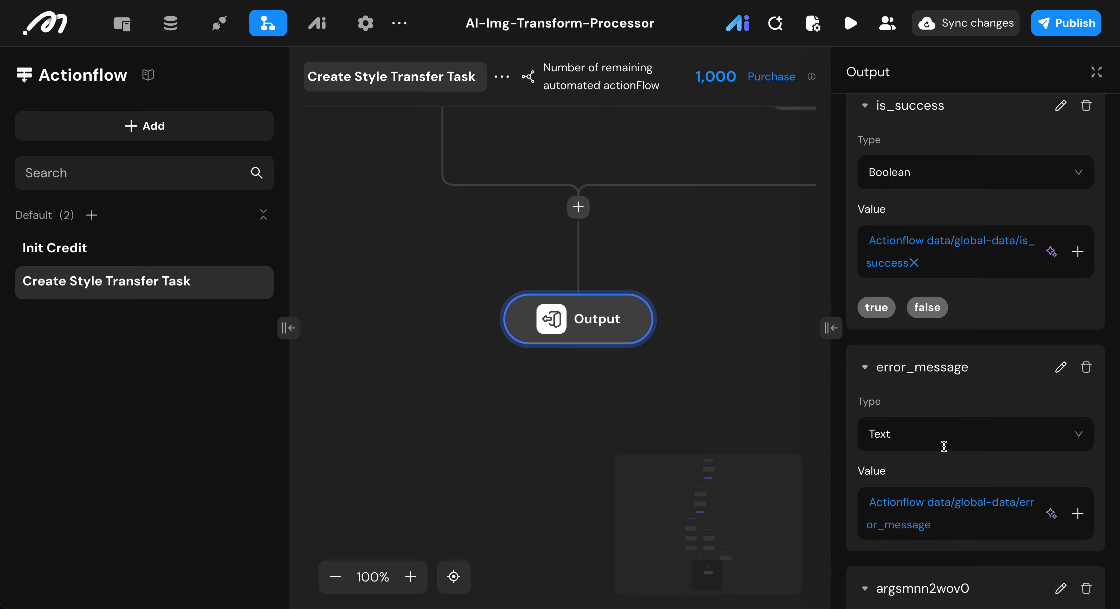
left_click(1060, 388)
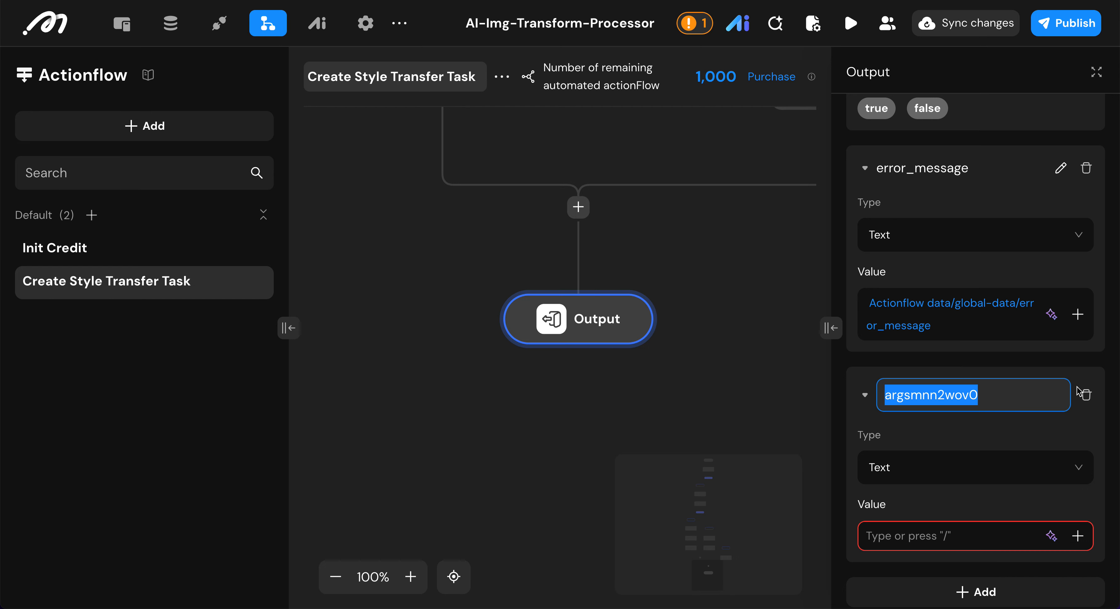
type("result")
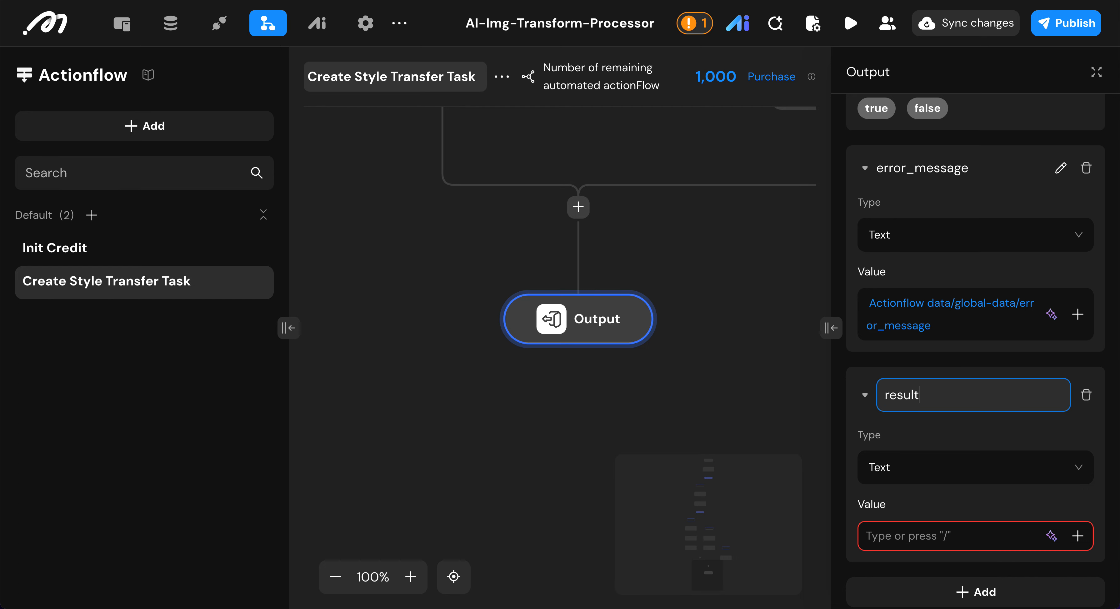
type("_image")
left_click(991, 454)
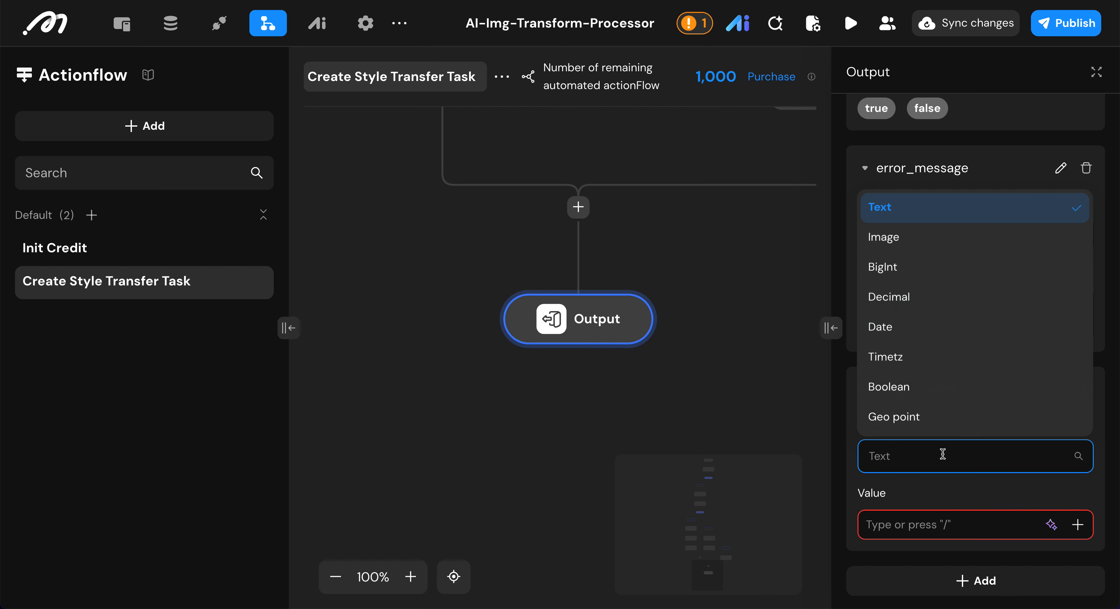
left_click(898, 238)
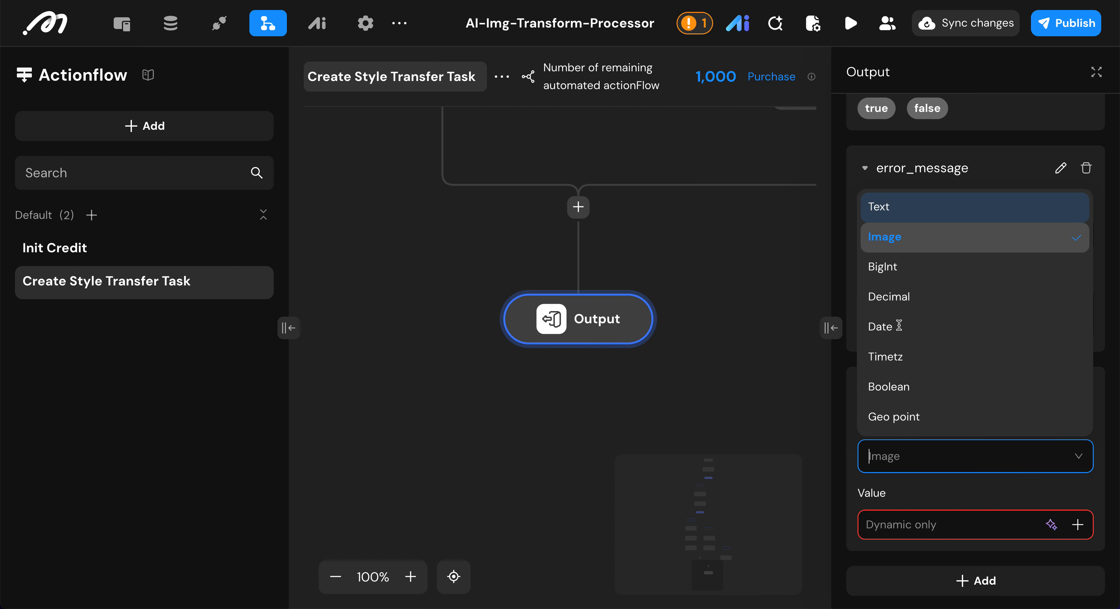
- Bind the result_image output's value to the actionflow variable result_image and deselect the Output node
left_click(1079, 526)
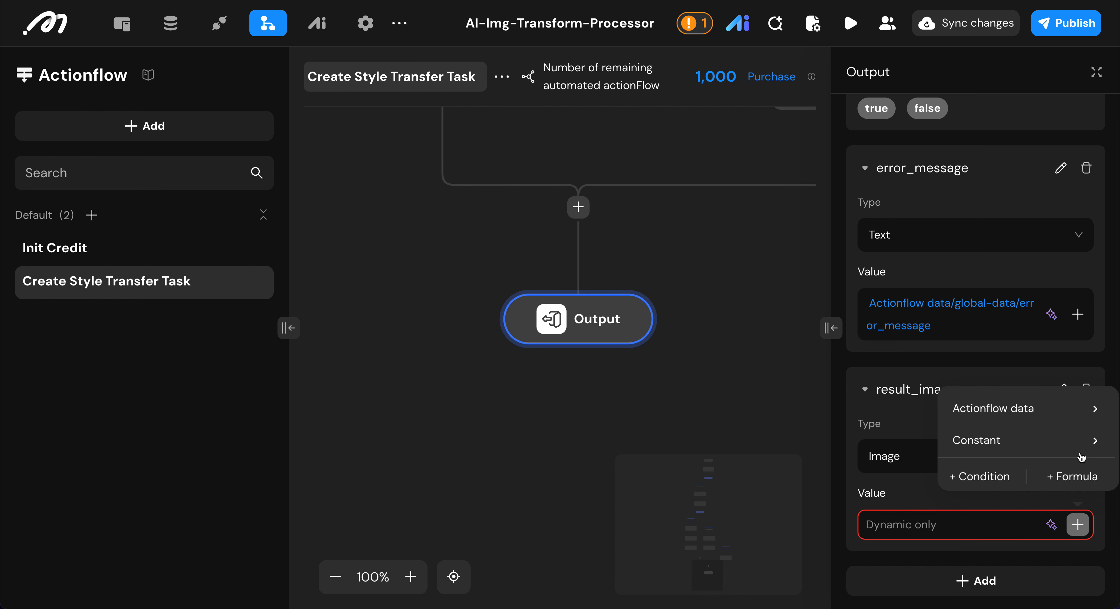
mouse_move(1056, 413)
mouse_move(837, 416)
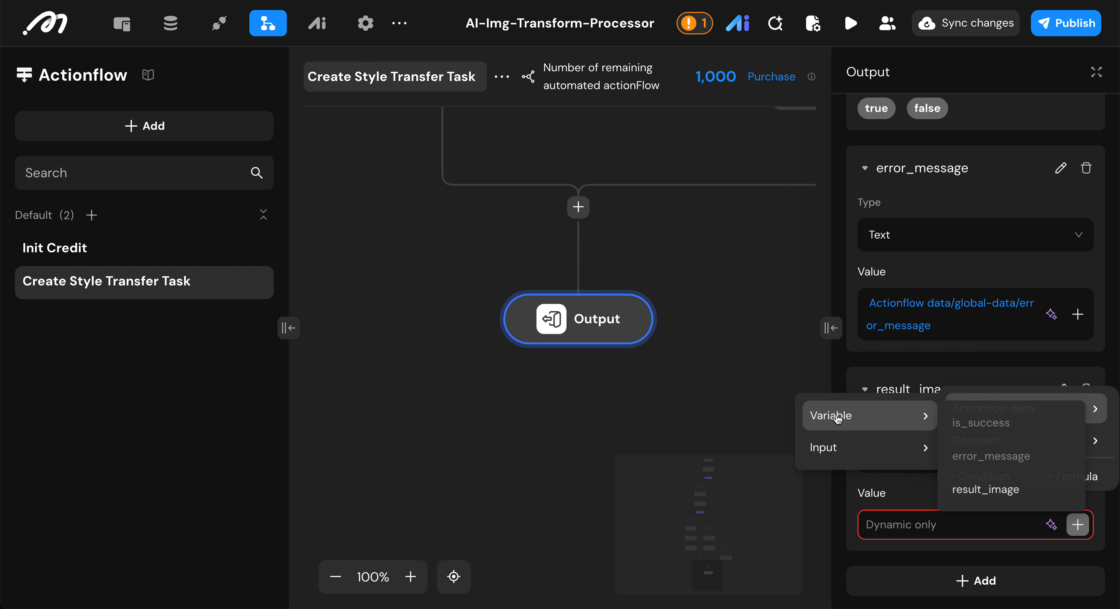
left_click(1025, 481)
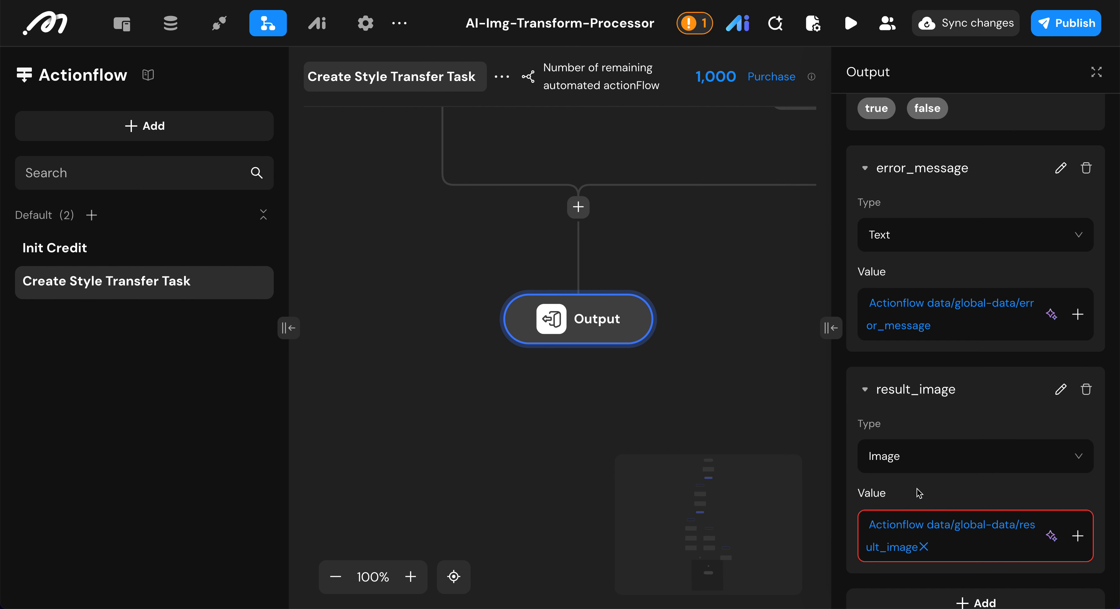
left_click(398, 273)
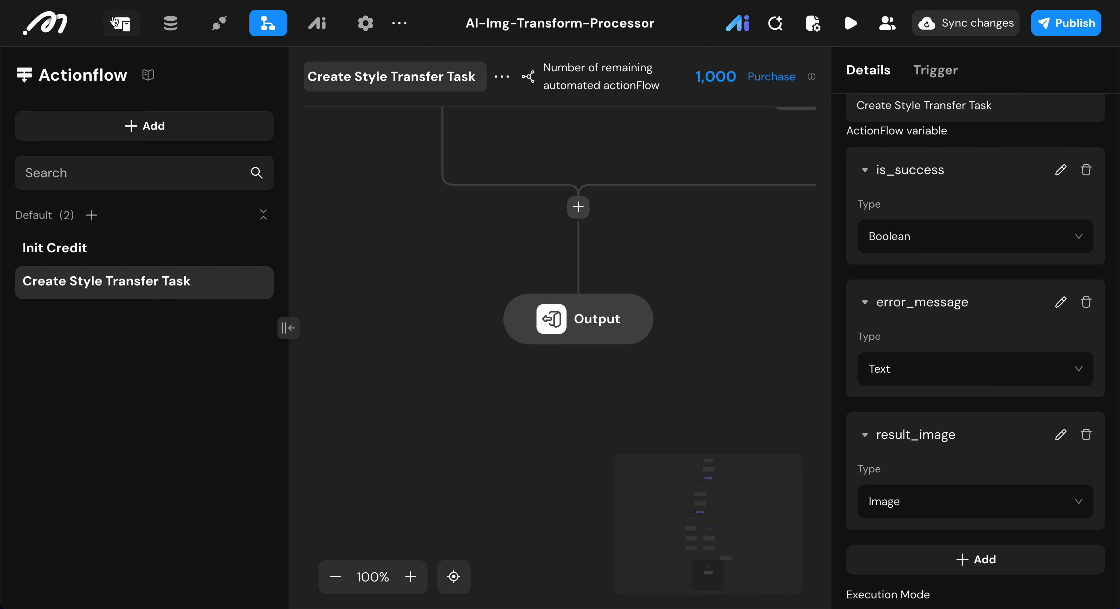
- Add an on-click Set page variable action to the Enabled State case of the main page's Submit Action Conditional view
left_click(122, 24)
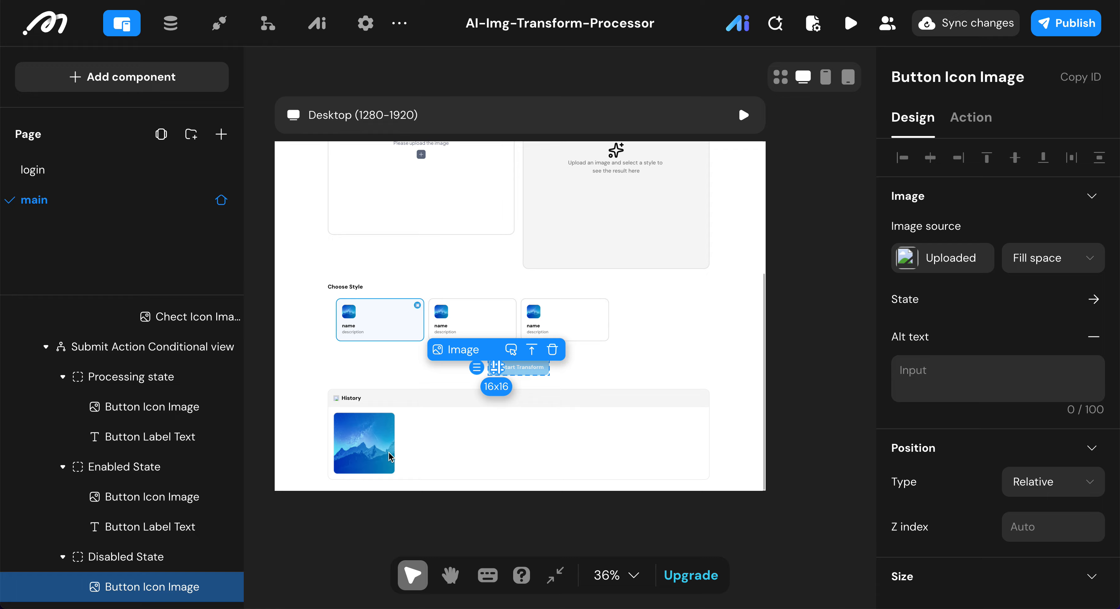
scroll(92, 528, "down", 2)
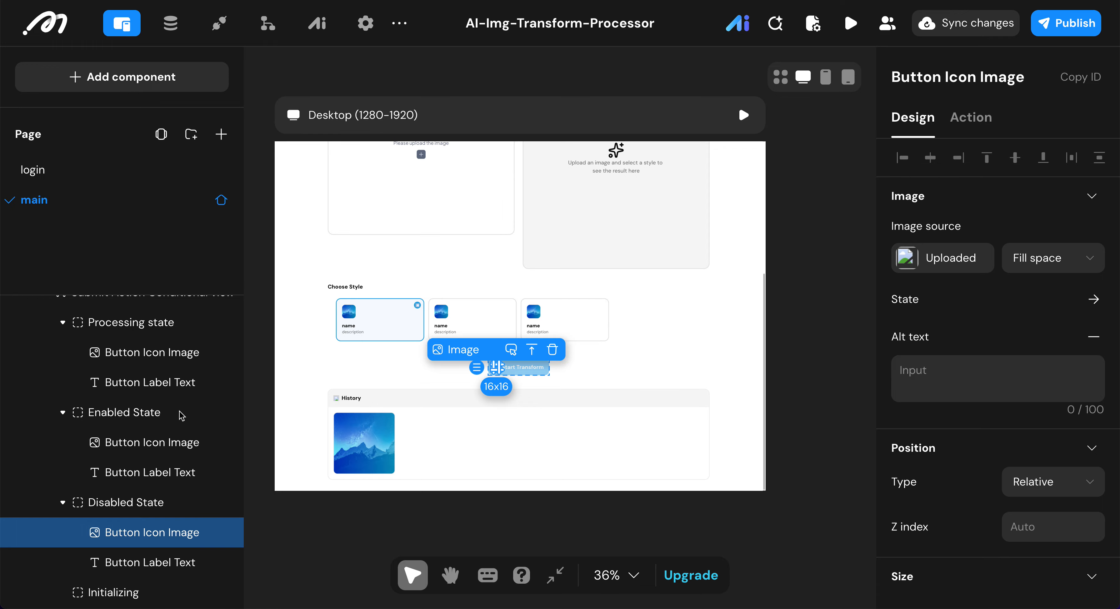
left_click(150, 412)
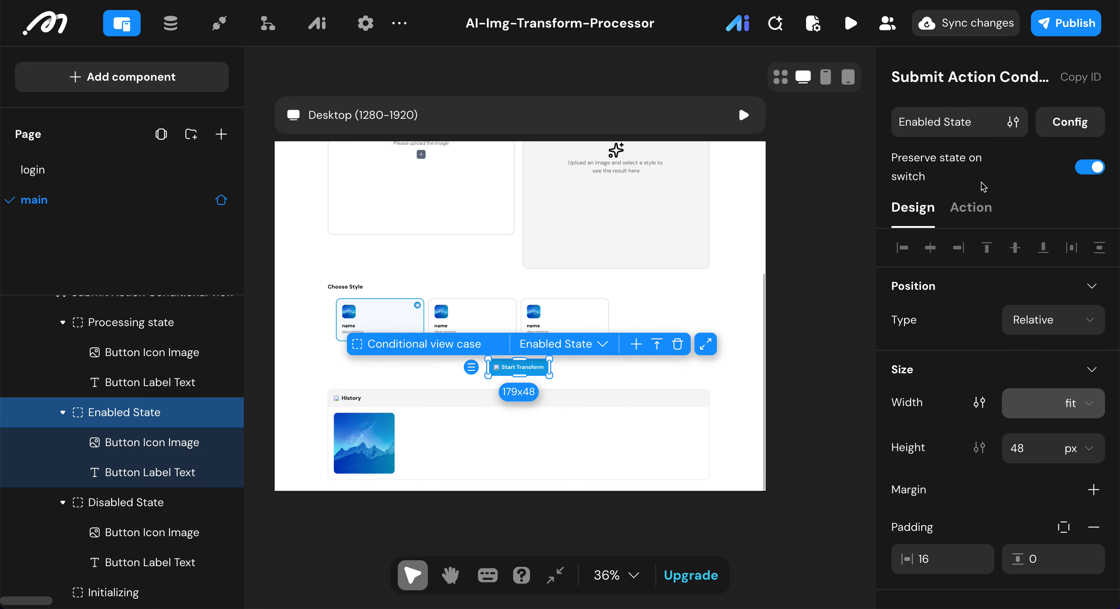
left_click(971, 206)
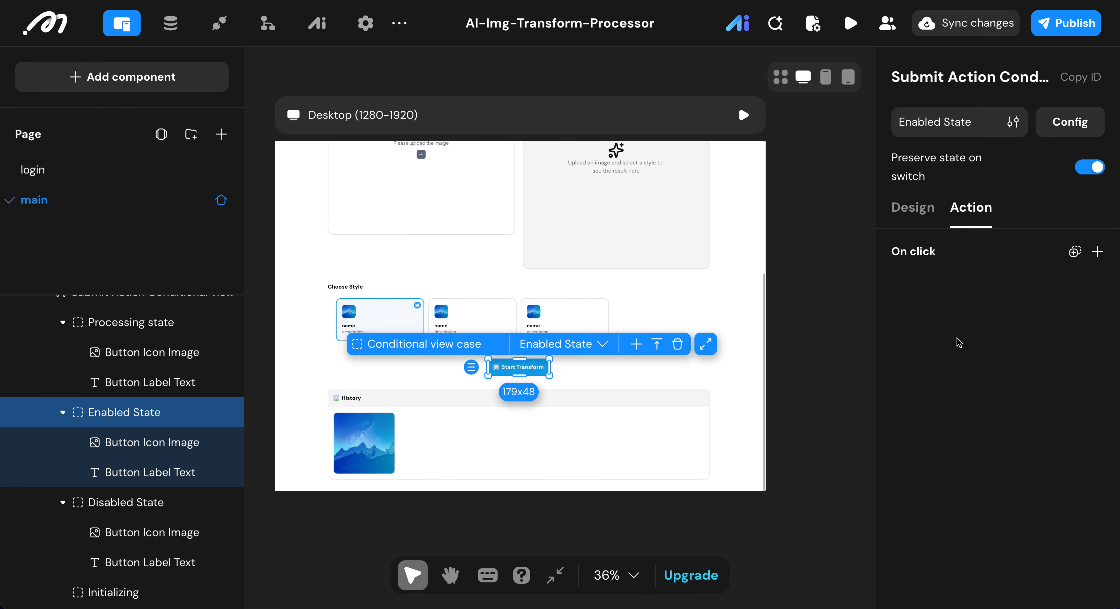
left_click(1099, 251)
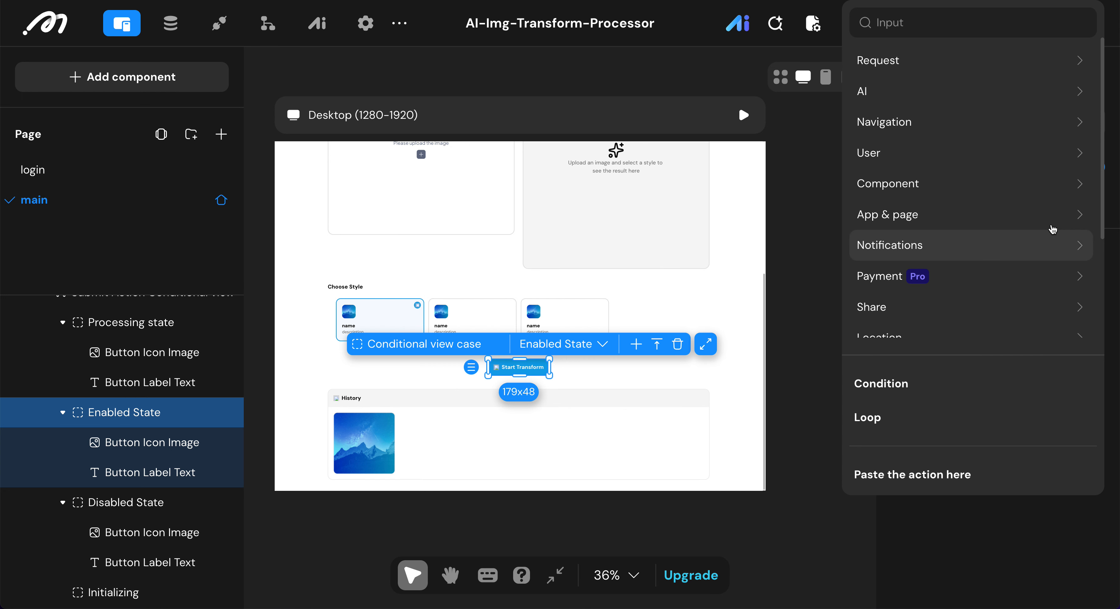
left_click(924, 18)
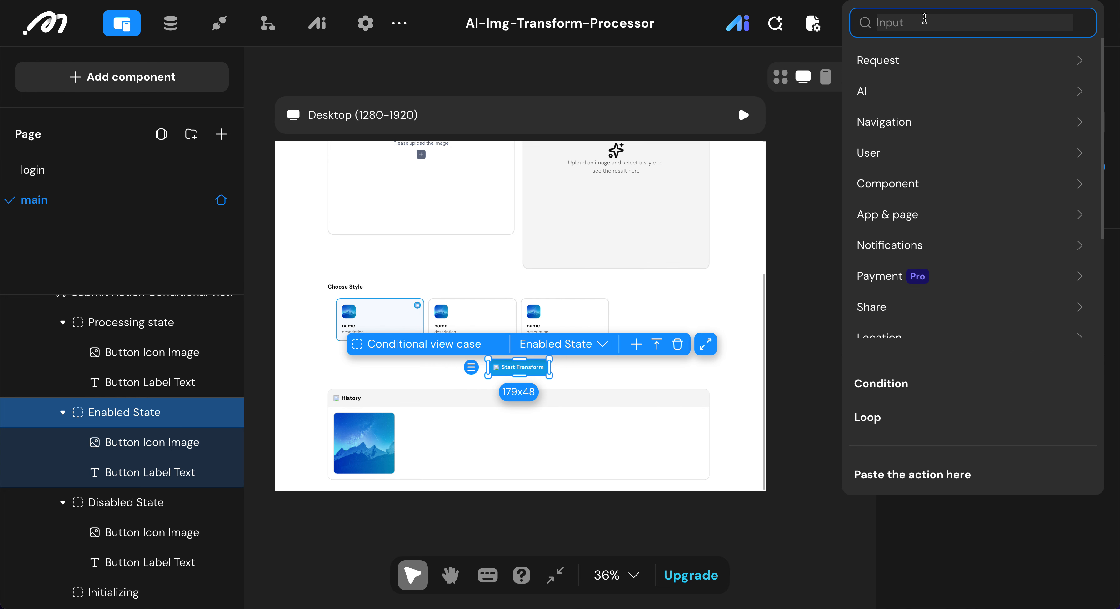
type("set")
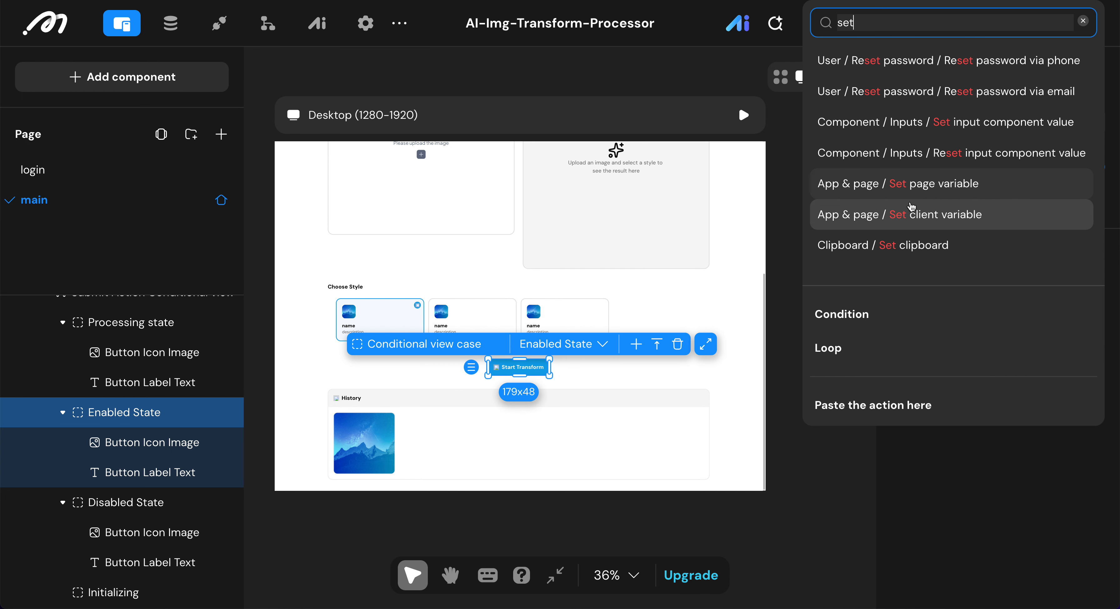
left_click(912, 186)
- Target the new on-click action at generation_status with the value processing, and collapse the action
left_click(952, 380)
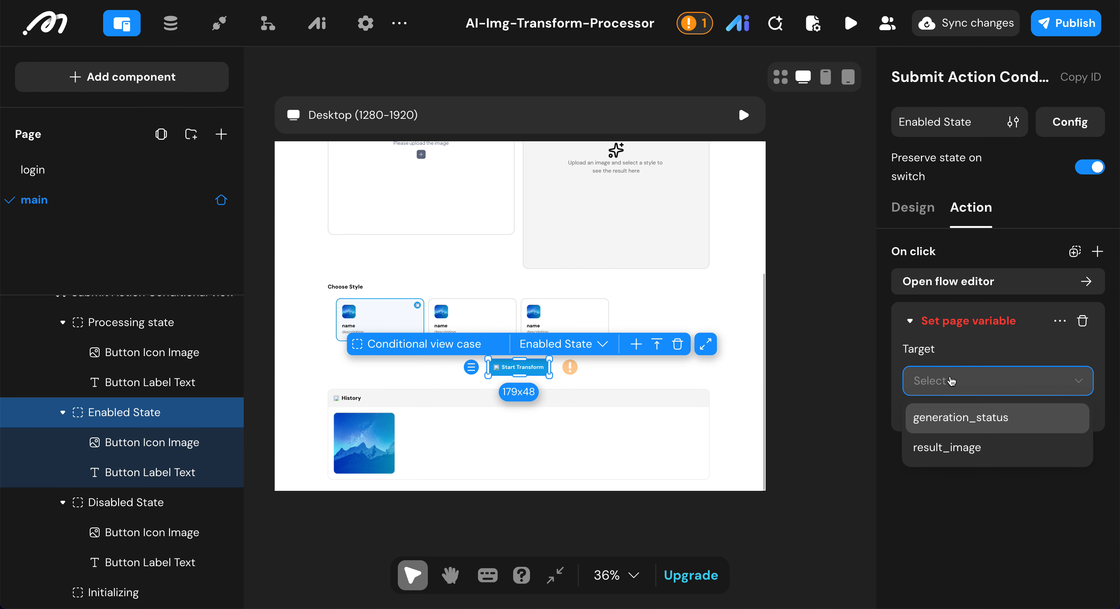
left_click(950, 424)
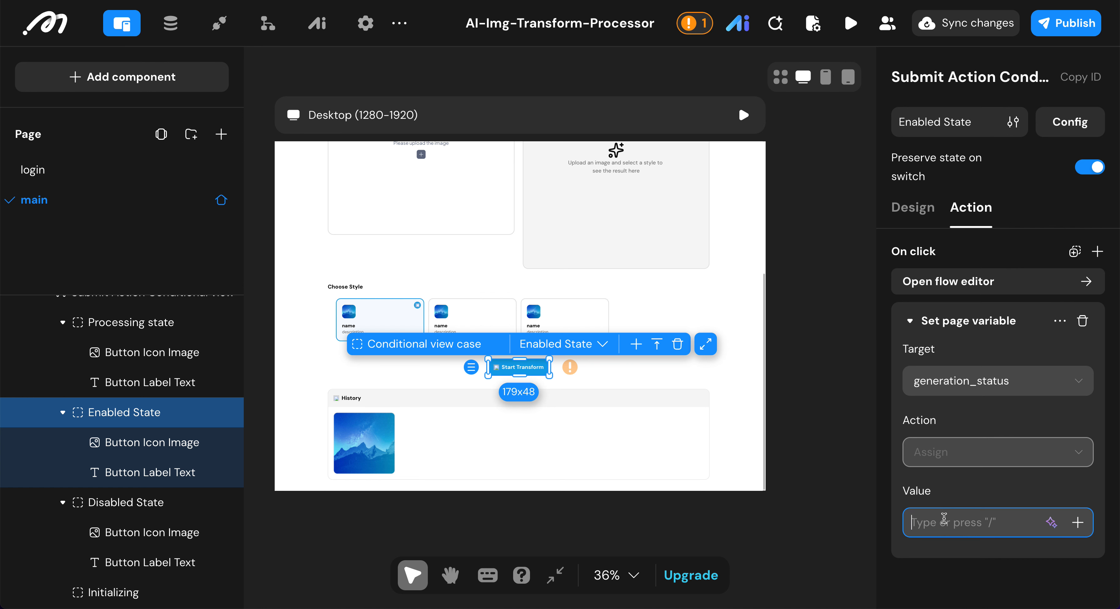
type("processing")
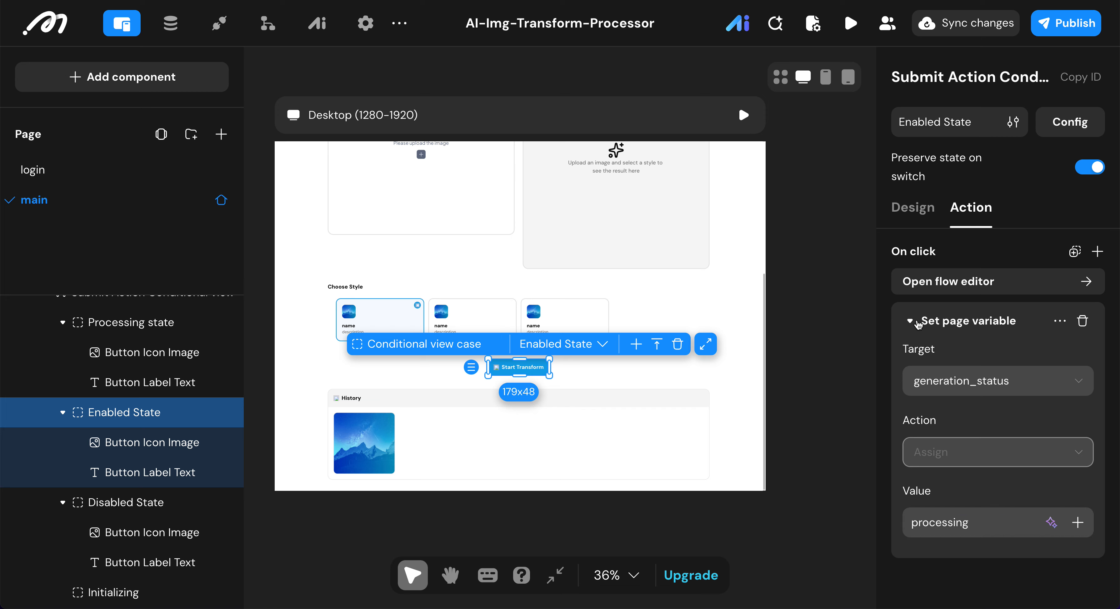
left_click(909, 320)
- Add an on-click Actionflow request to the Enabled State that runs Create Style Transfer Task
left_click(1097, 252)
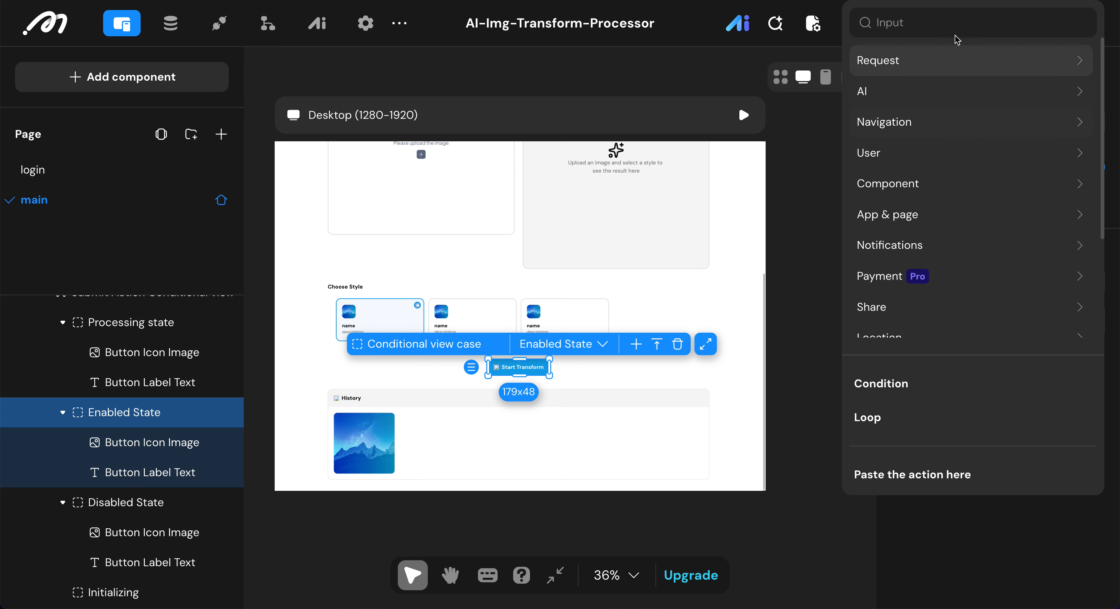
type("action")
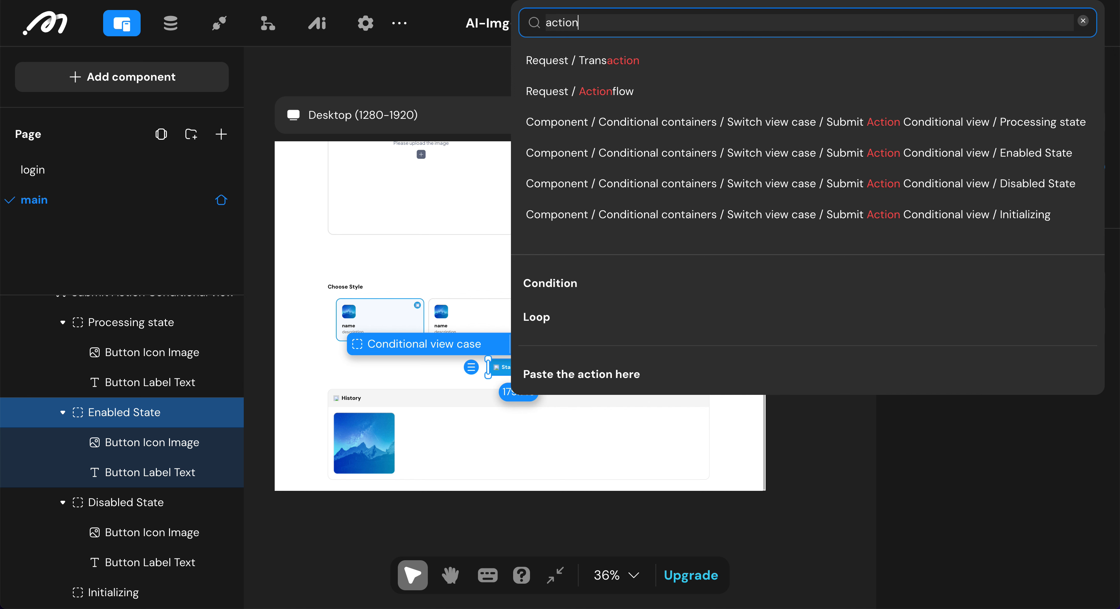
left_click(837, 92)
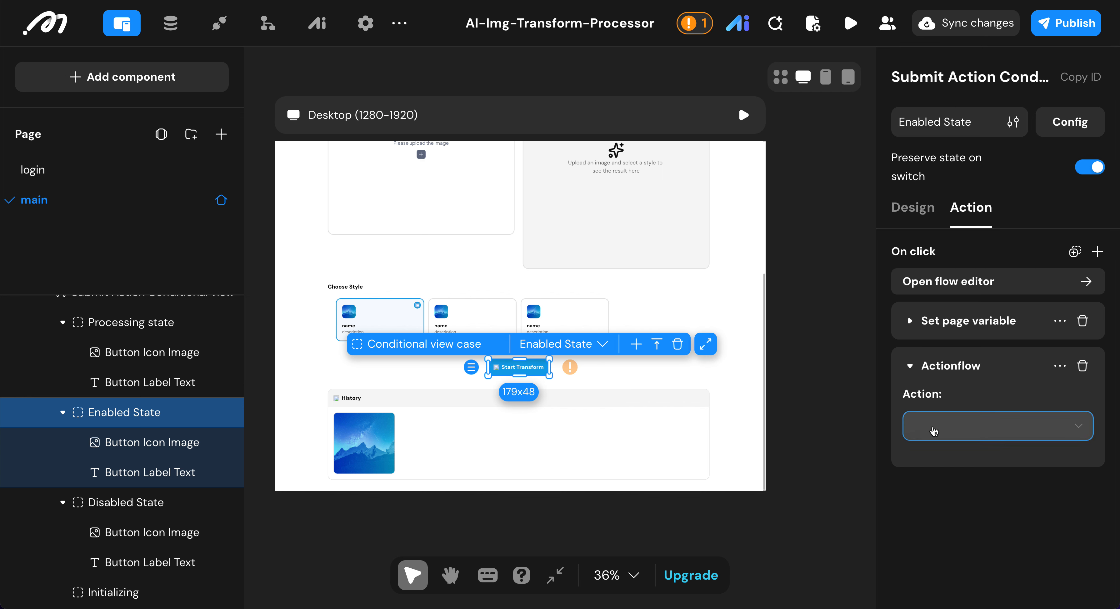
left_click(930, 428)
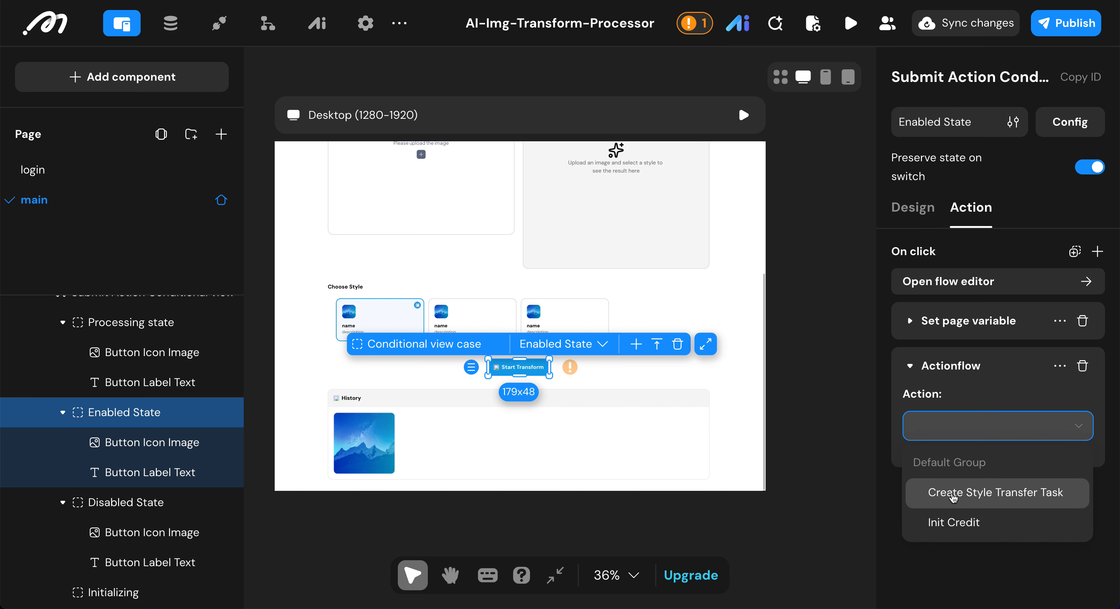
left_click(952, 494)
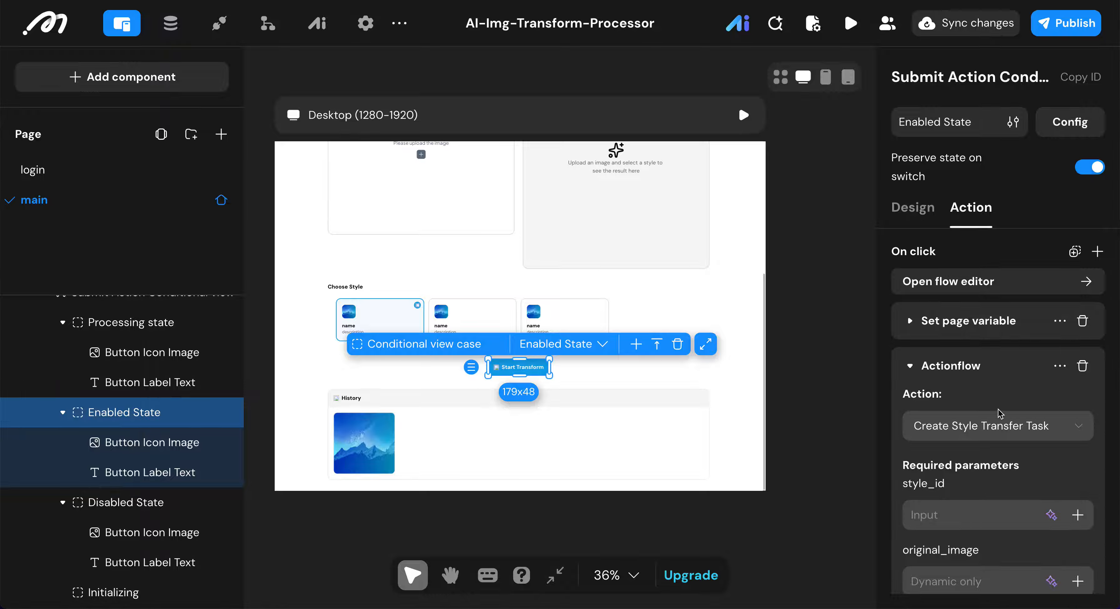
- Bind the actionflow's style_id parameter to the id of the Style Select view's selection
scroll(998, 413, "down", 2)
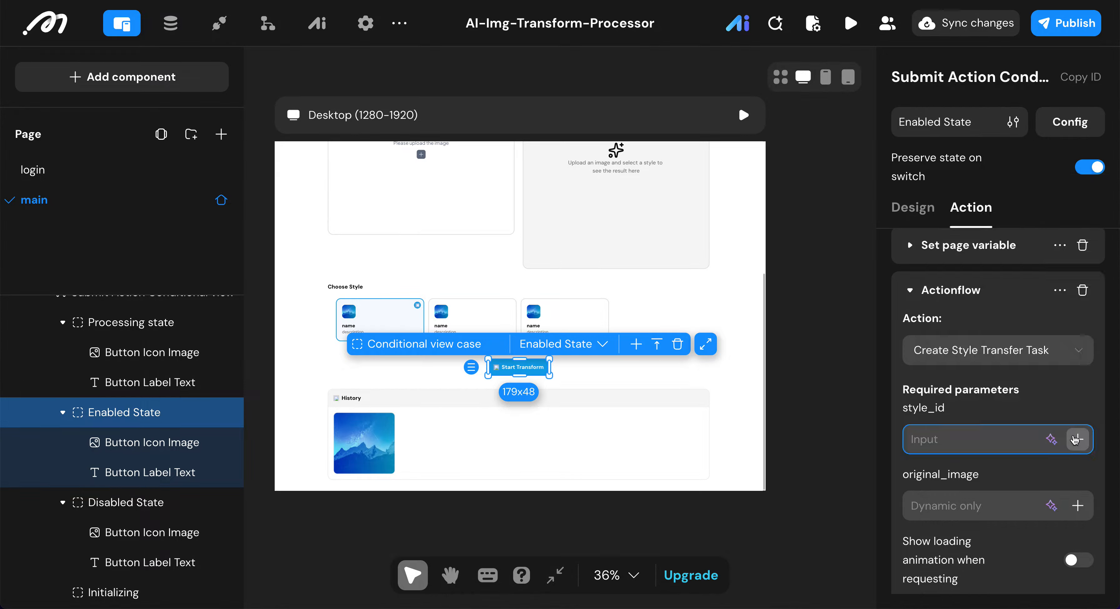
left_click(1074, 439)
left_click(1019, 324)
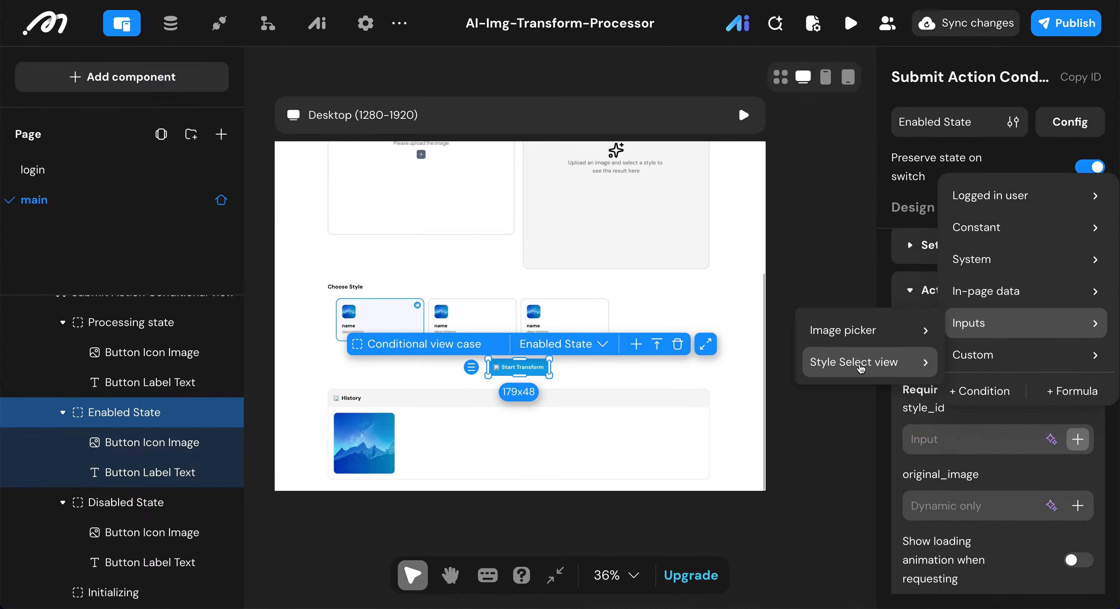
left_click(861, 367)
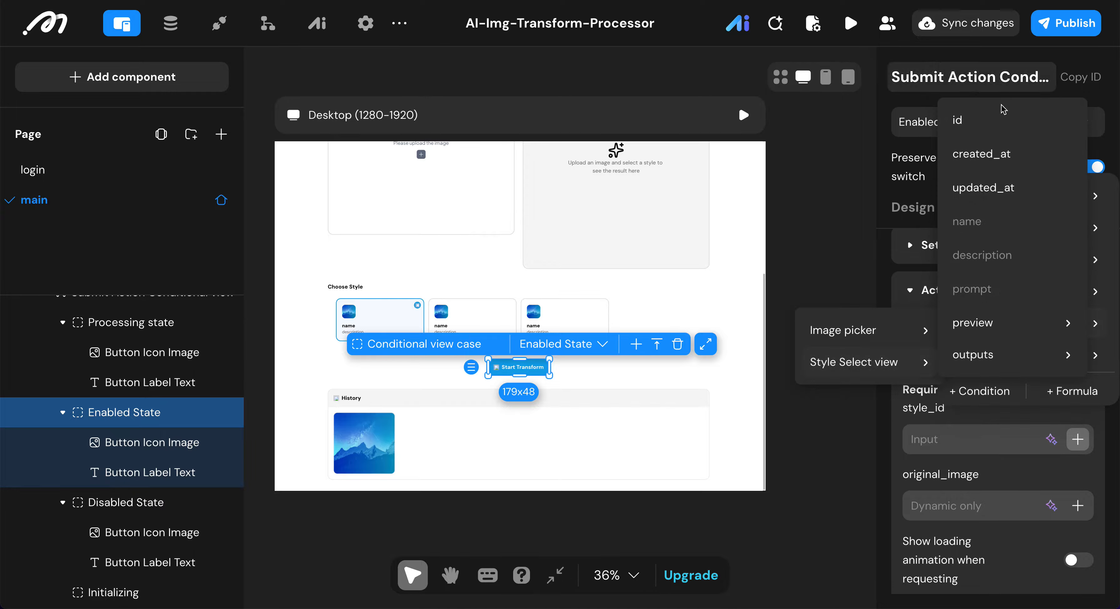
left_click(996, 127)
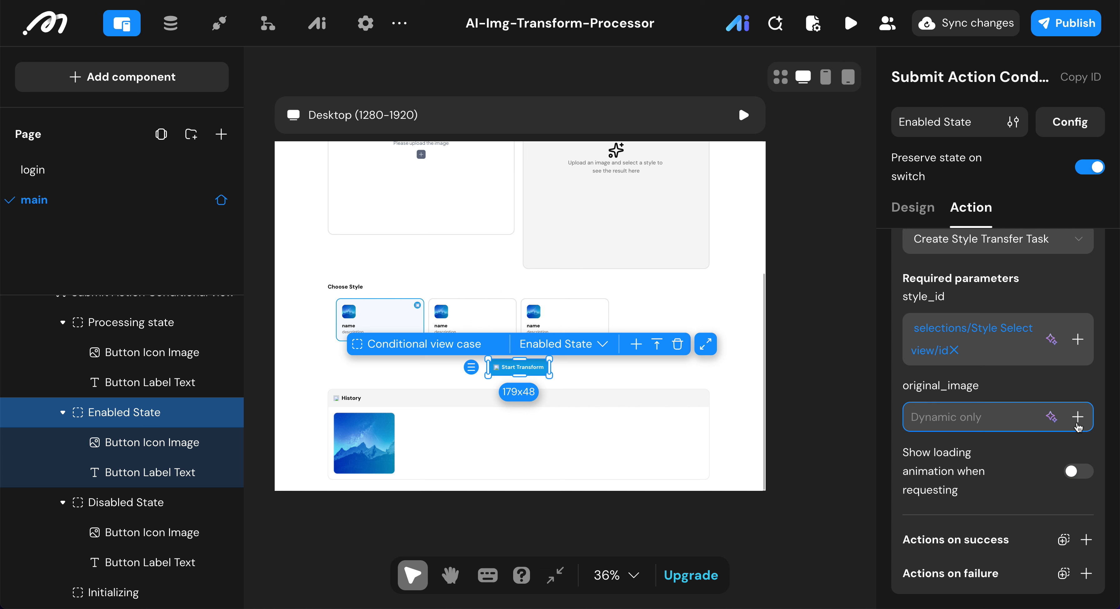
- Bind the actionflow's original_image parameter to the Image picker input
left_click(1077, 417)
mouse_move(998, 310)
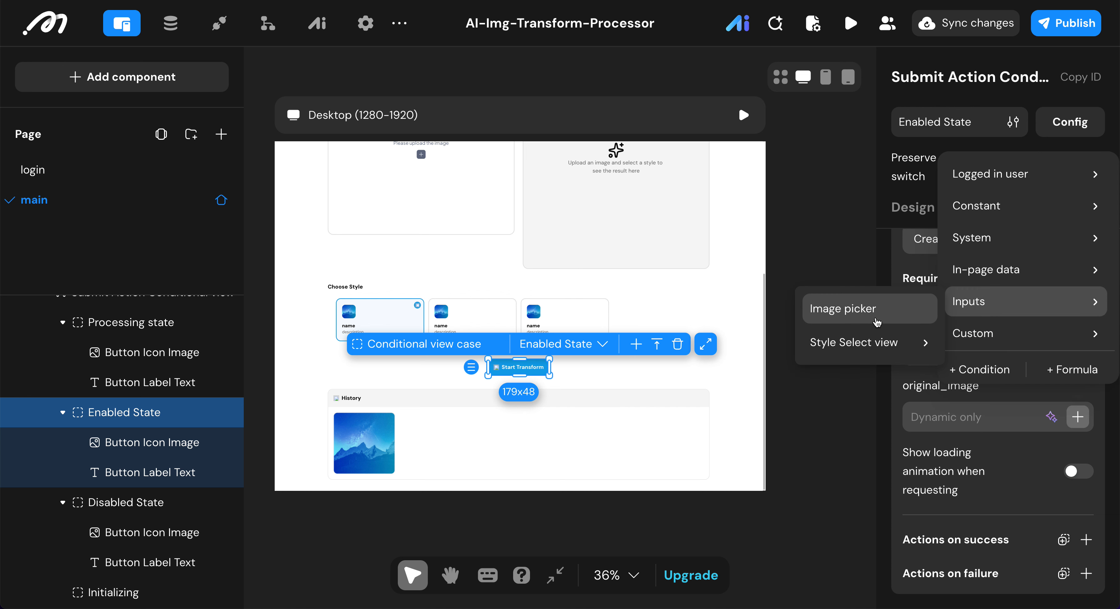
left_click(873, 319)
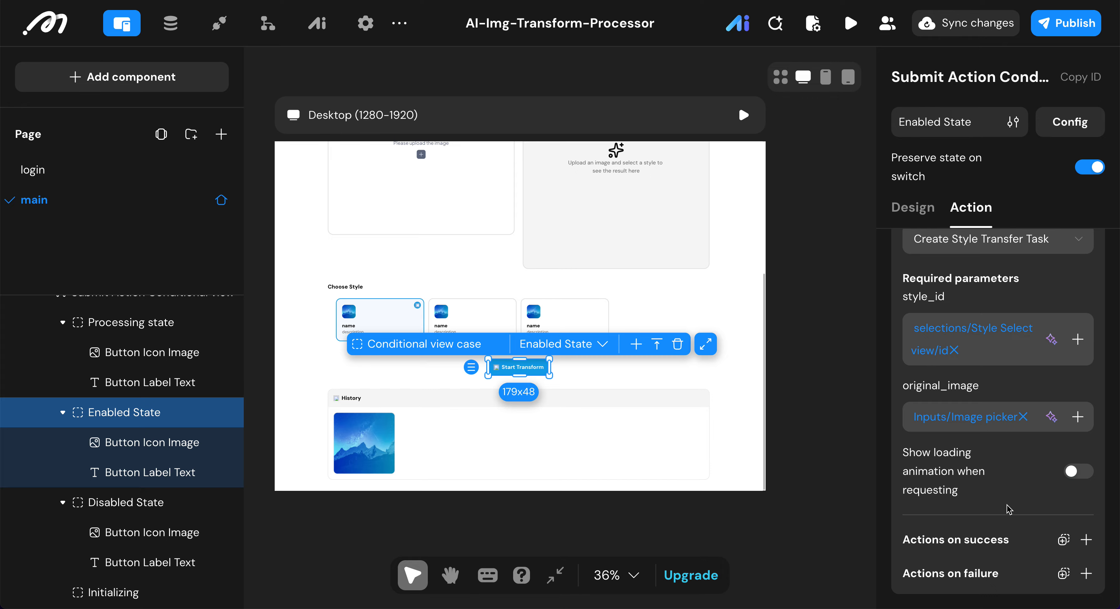
- Add a Set page variable action on the actionflow's success that assigns completed to generation_status
left_click(1085, 541)
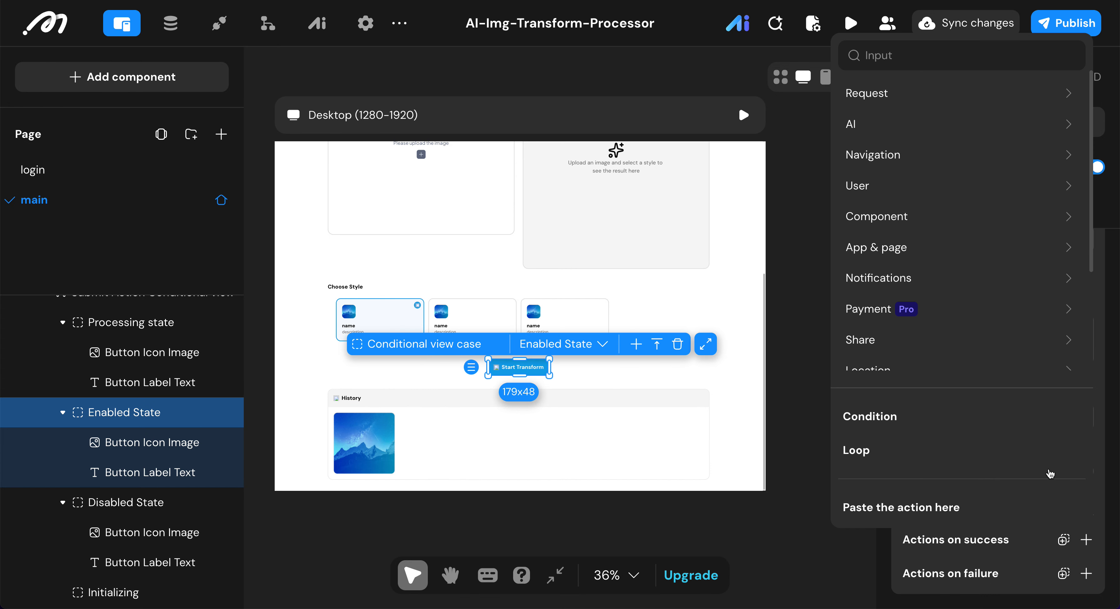
left_click(944, 58)
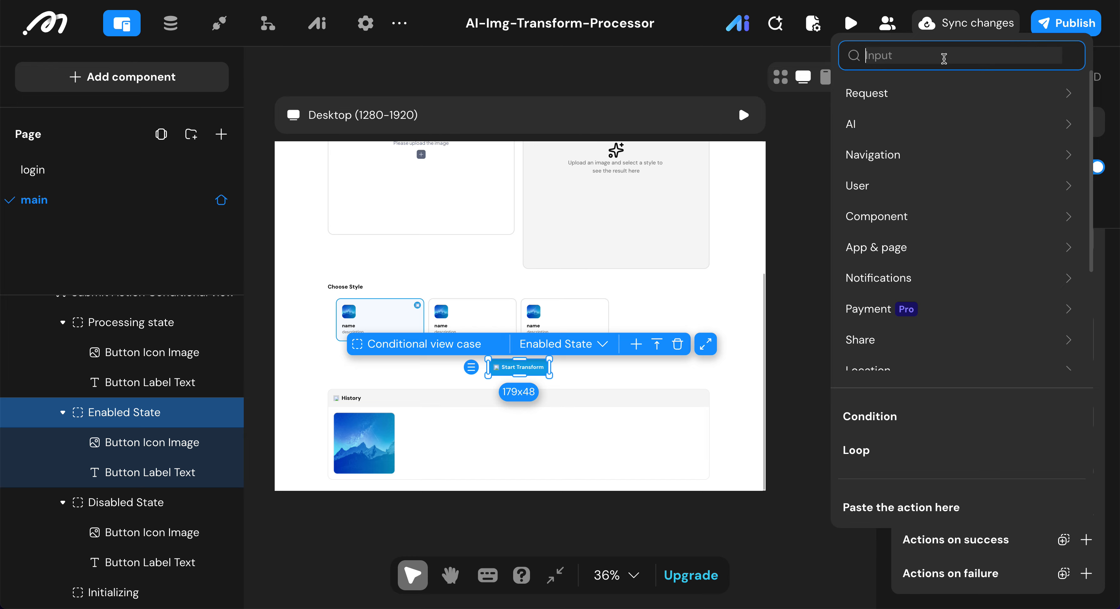
type("set")
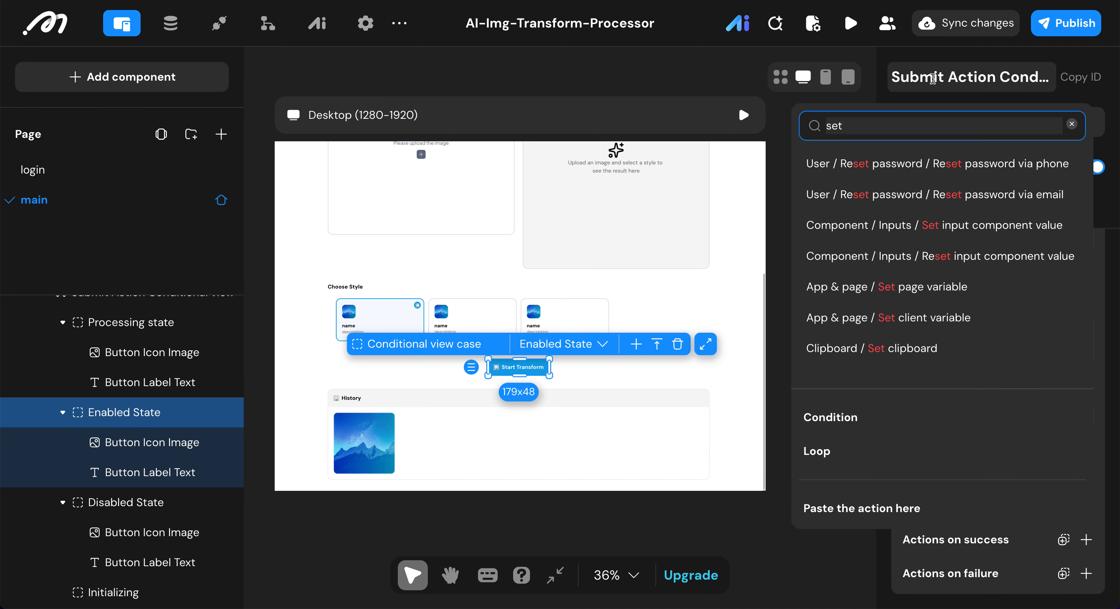
left_click(912, 289)
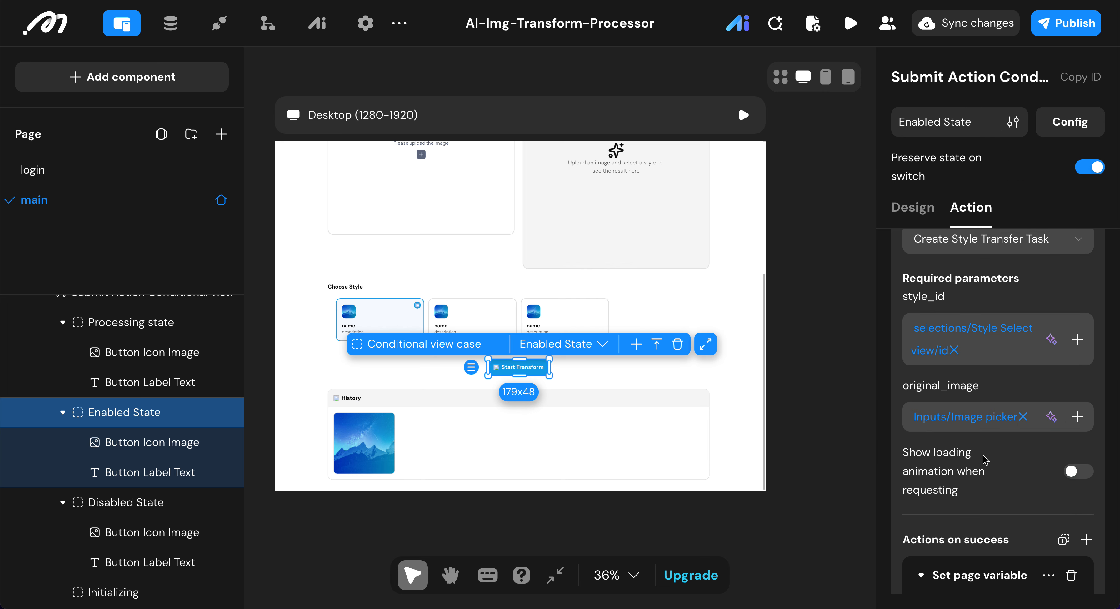
left_click(962, 501)
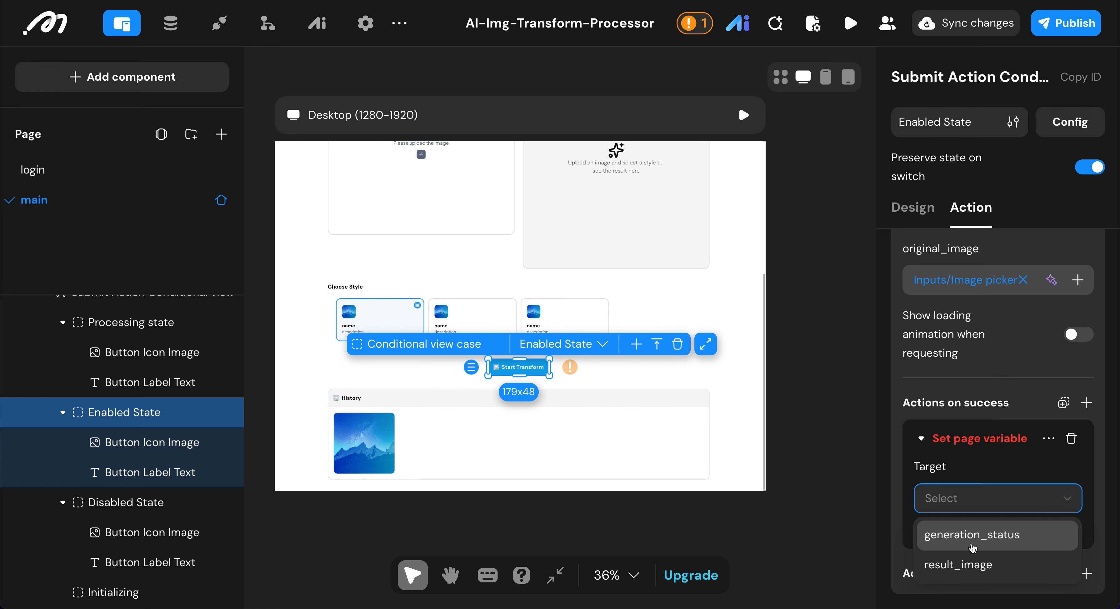
left_click(973, 546)
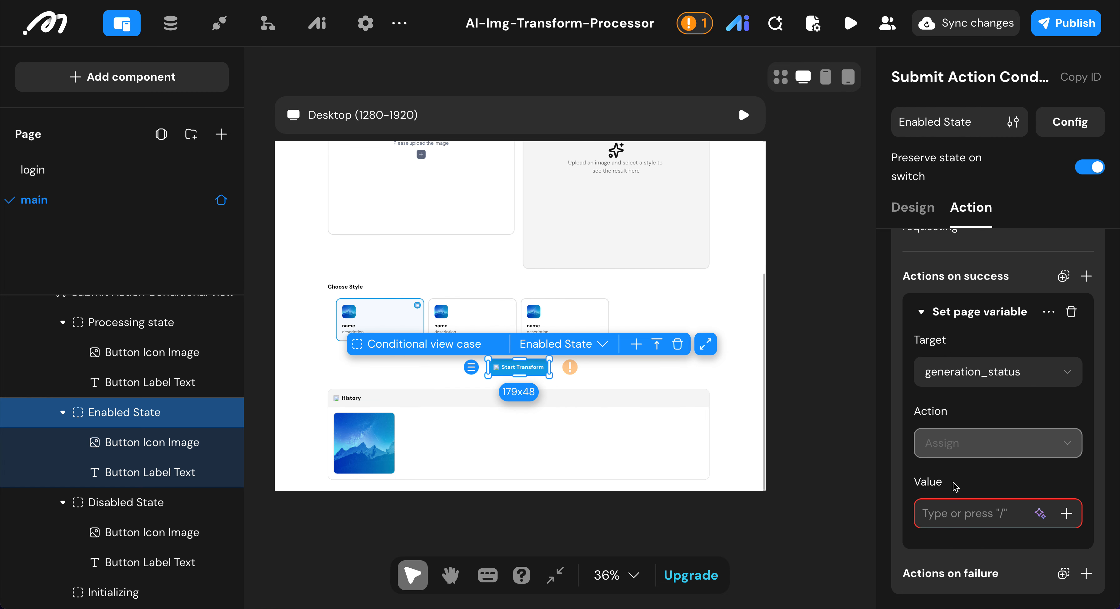
left_click(952, 517)
type("completed")
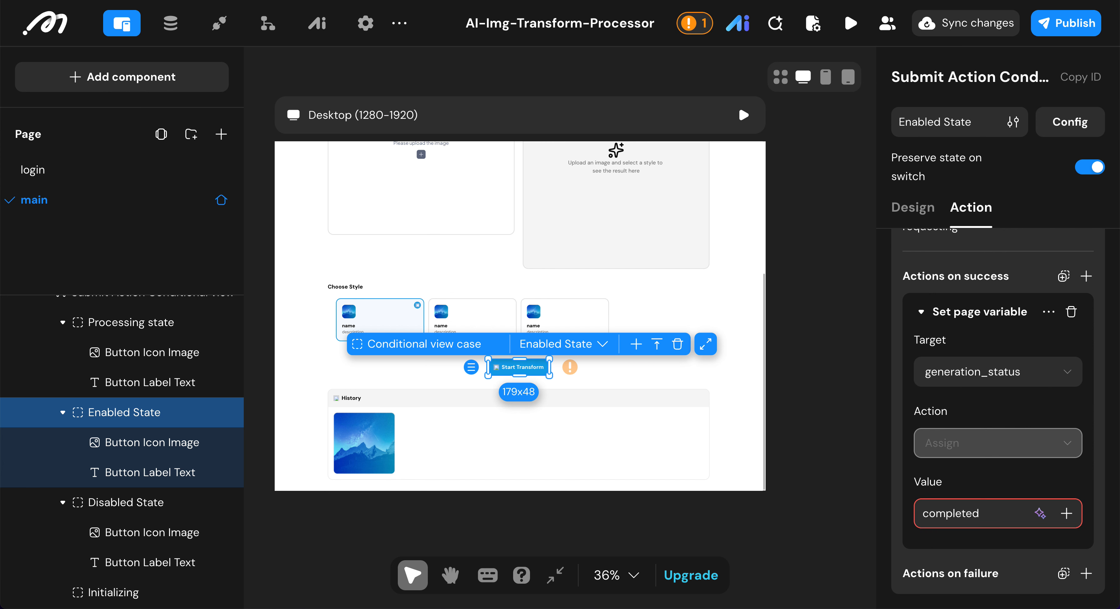
- Add a second Set page variable action on the actionflow's success, targeting result_image
left_click(1085, 276)
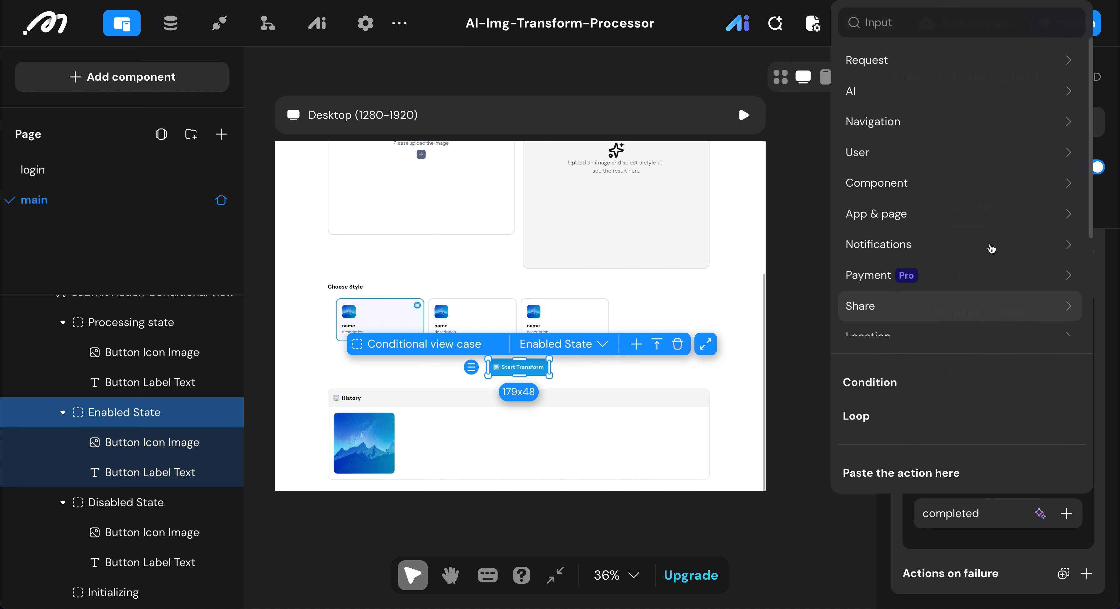
type("set")
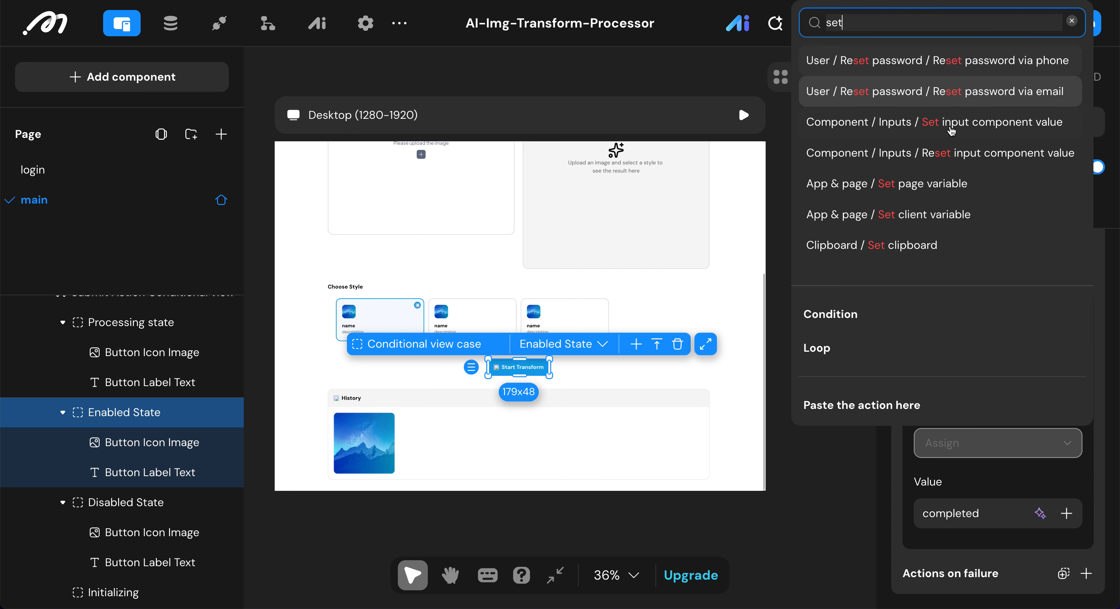
left_click(934, 184)
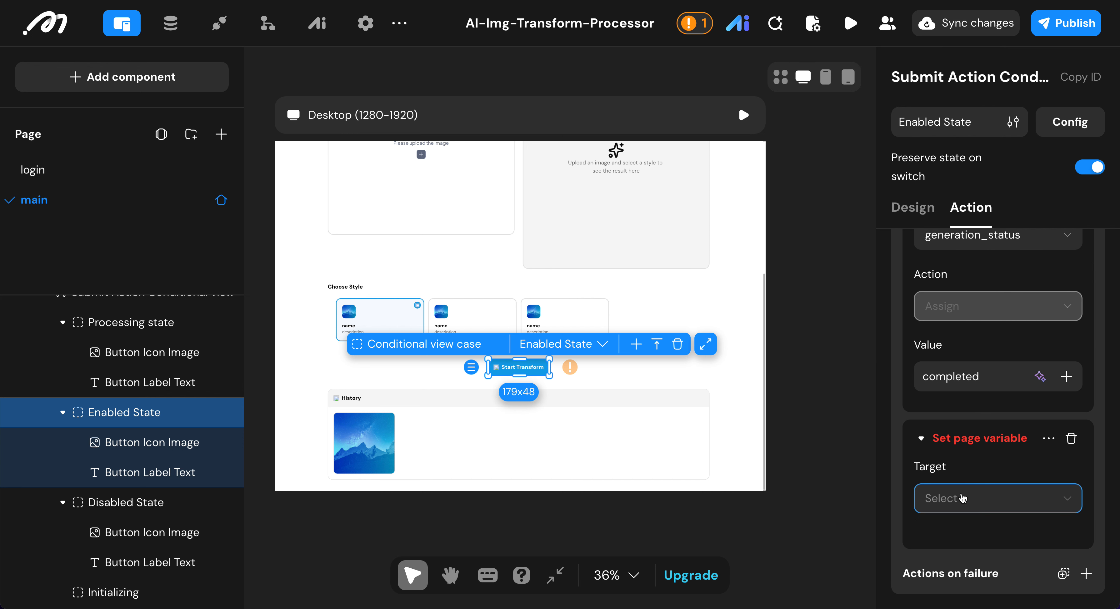
left_click(962, 498)
left_click(961, 554)
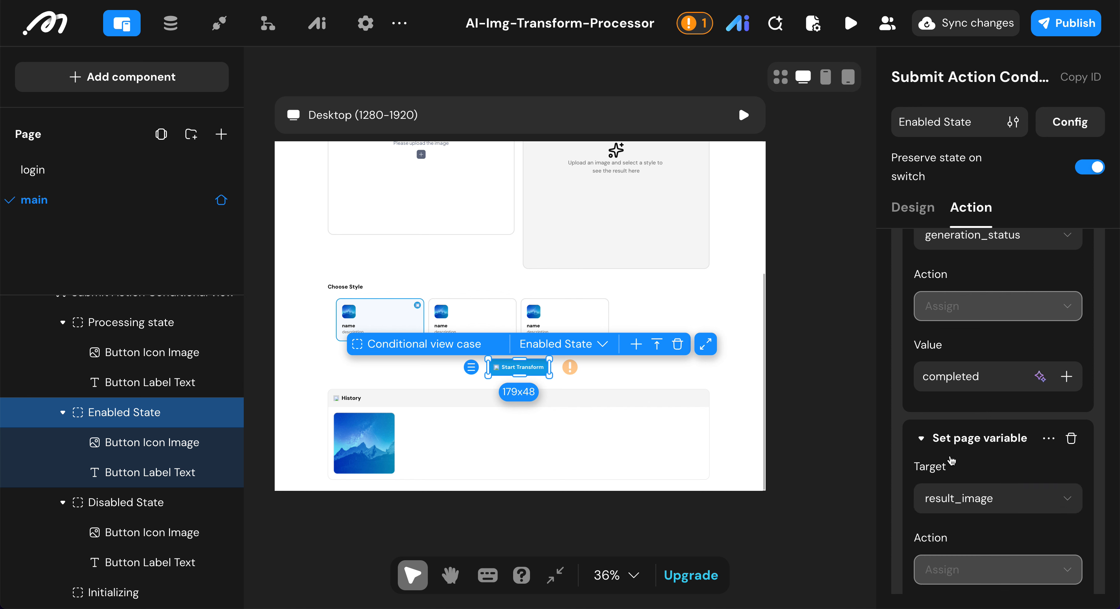
- Bind the result_image action's value to the Actionflow action result result_image and widen the properties panel
scroll(1000, 478, "down", 3)
left_click(1066, 513)
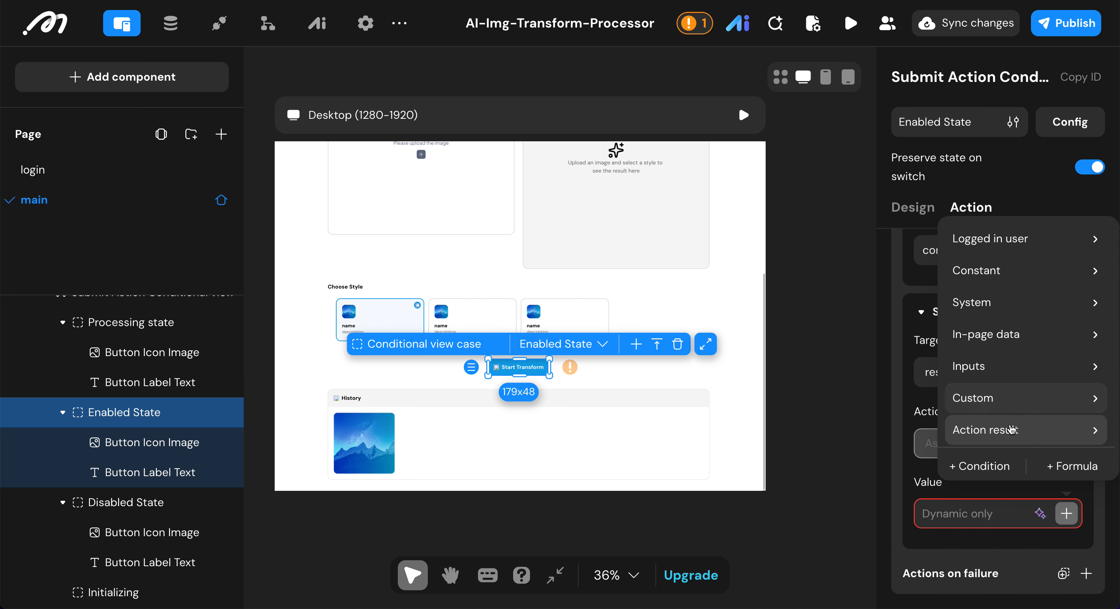
mouse_move(1009, 430)
mouse_move(893, 452)
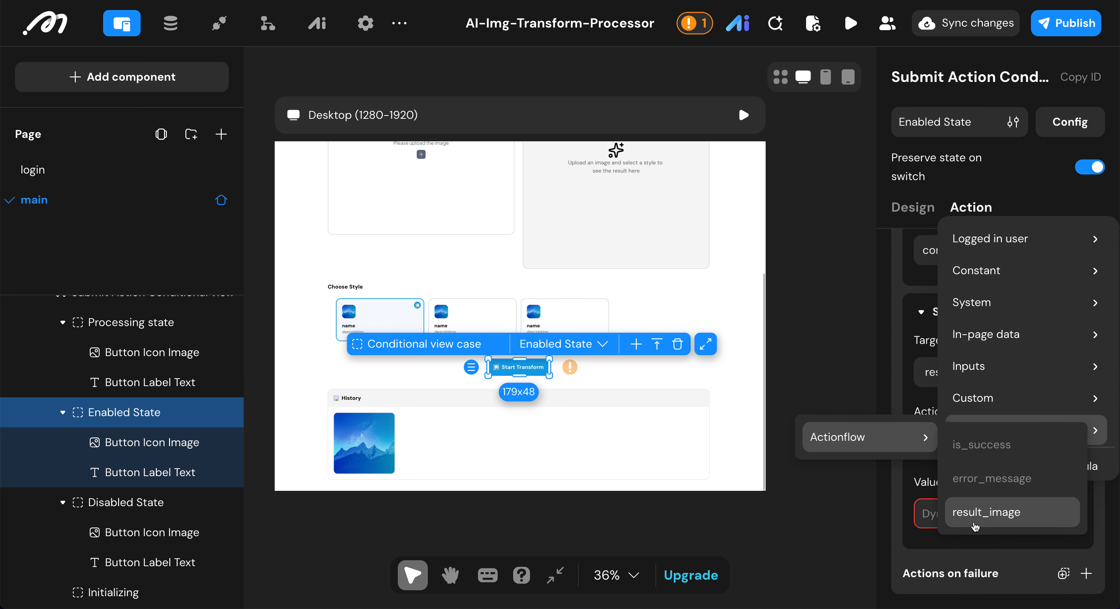
left_click(983, 513)
left_click_drag(878, 386, 734, 357)
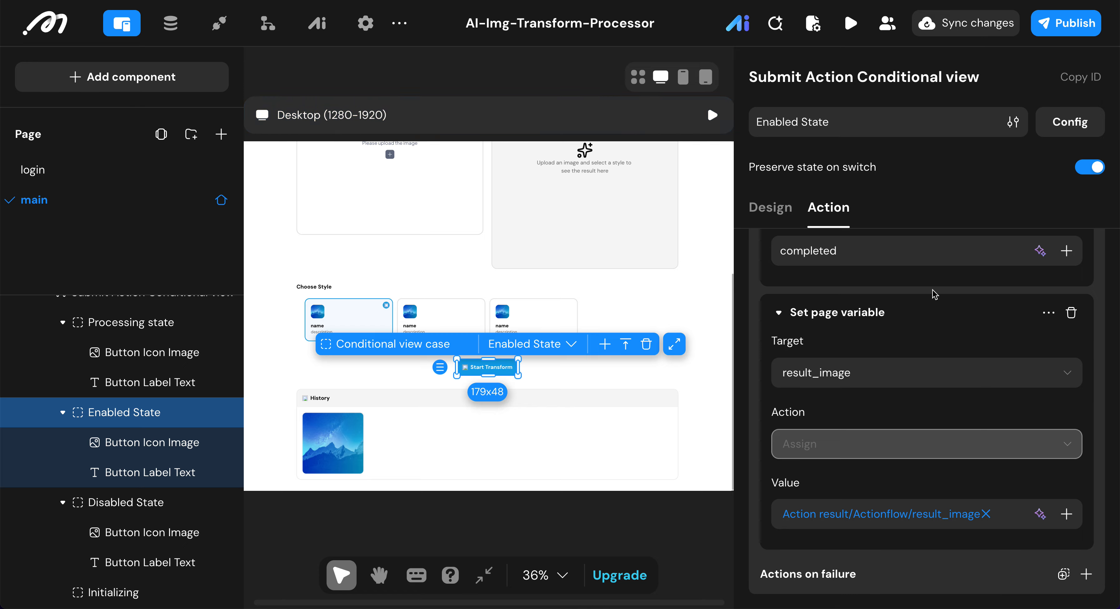
- Collapse both Set page variable actions and add a Refresh login user data action to the actionflow's success actions
scroll(933, 290, "up", 5)
scroll(932, 290, "up", 2)
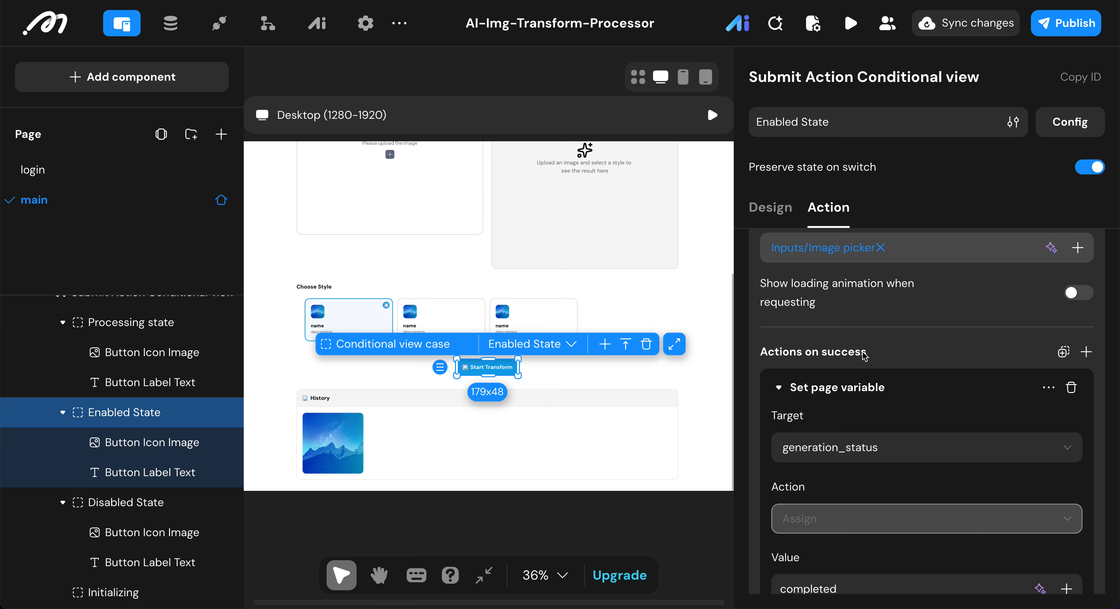
left_click(778, 388)
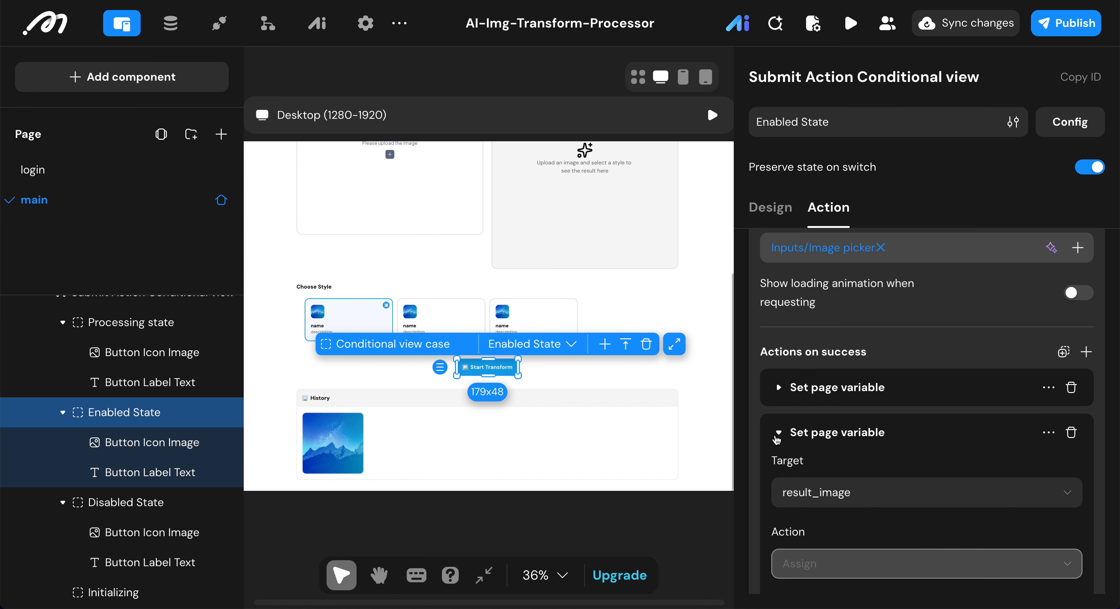
left_click(776, 436)
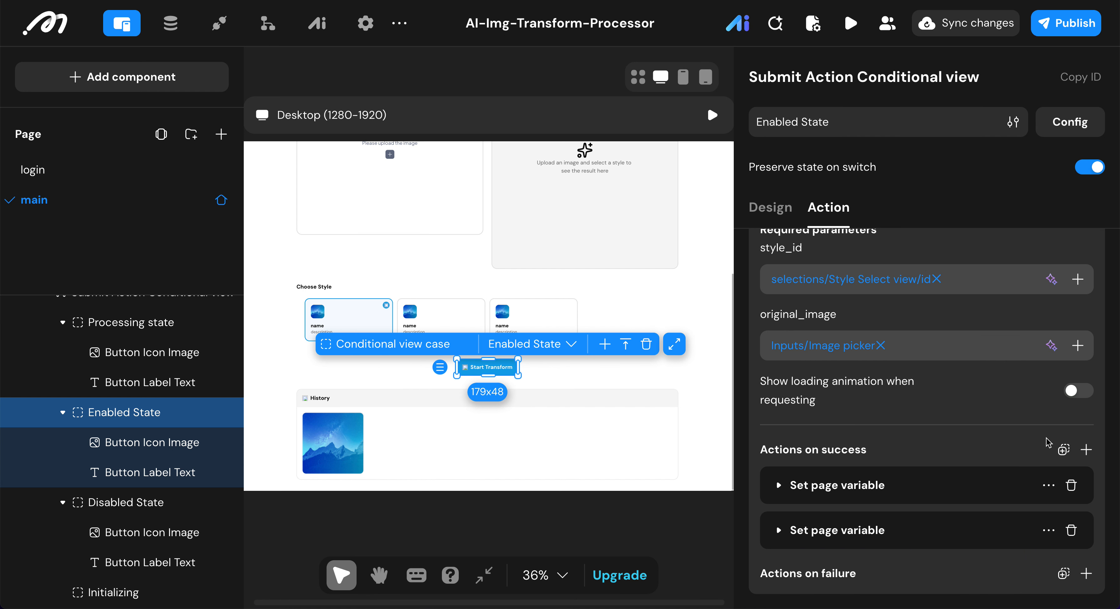
left_click(1085, 449)
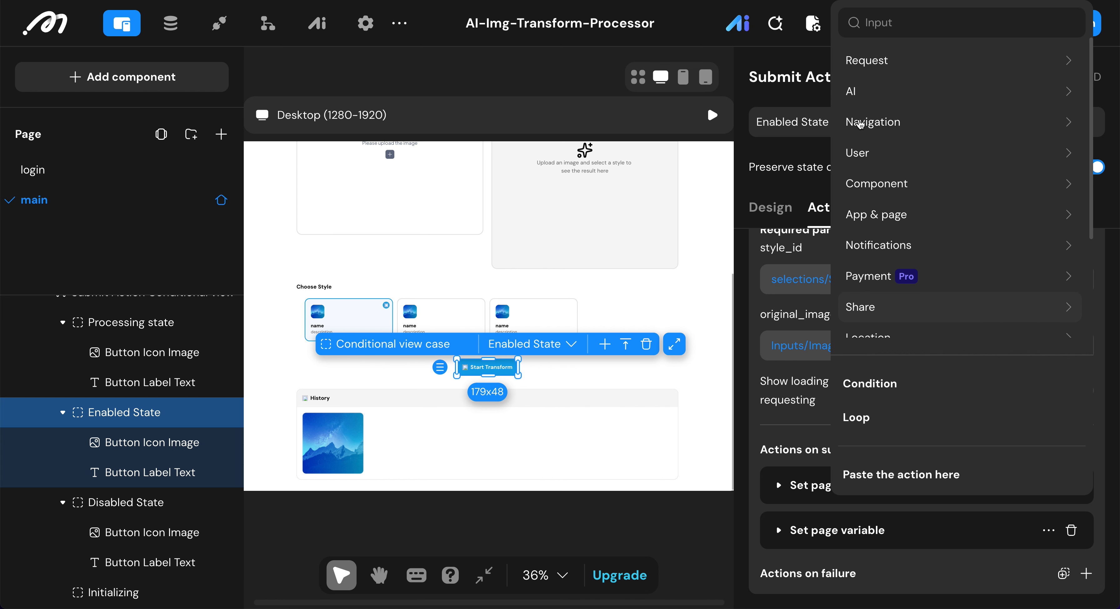
left_click(888, 19)
type("ref")
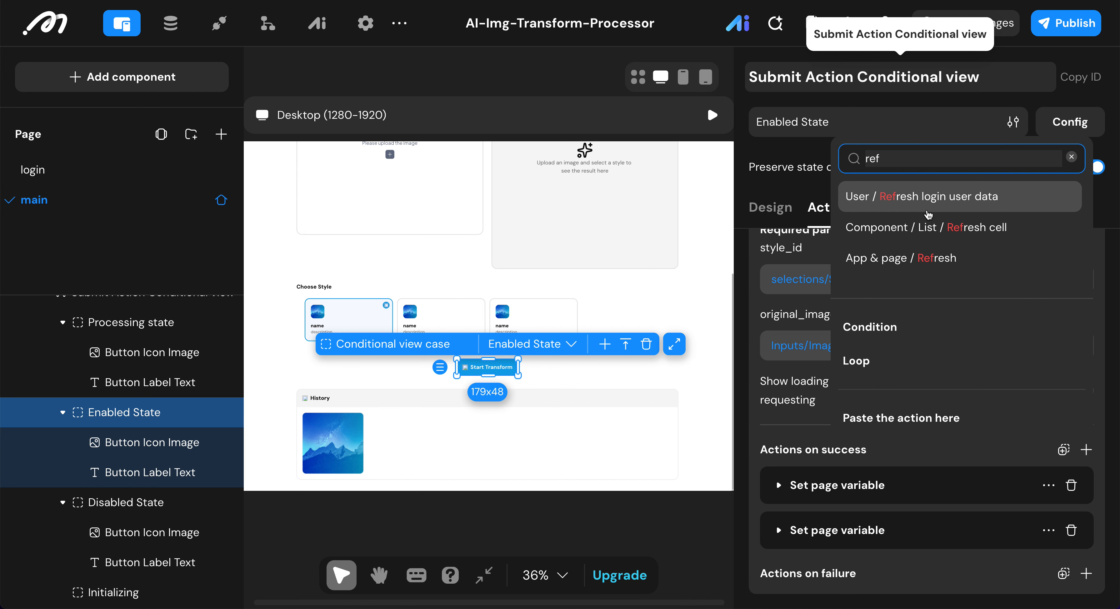
left_click(928, 211)
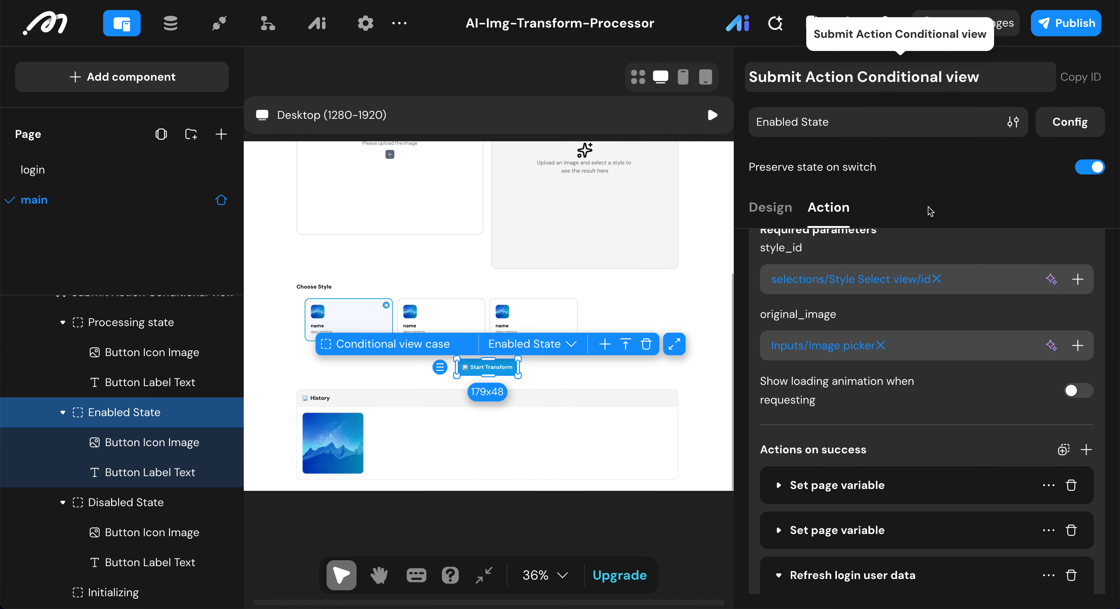
- Add a Set page variable action to the actionflow's failure actions, targeting generation_status
scroll(894, 474, "down", 1)
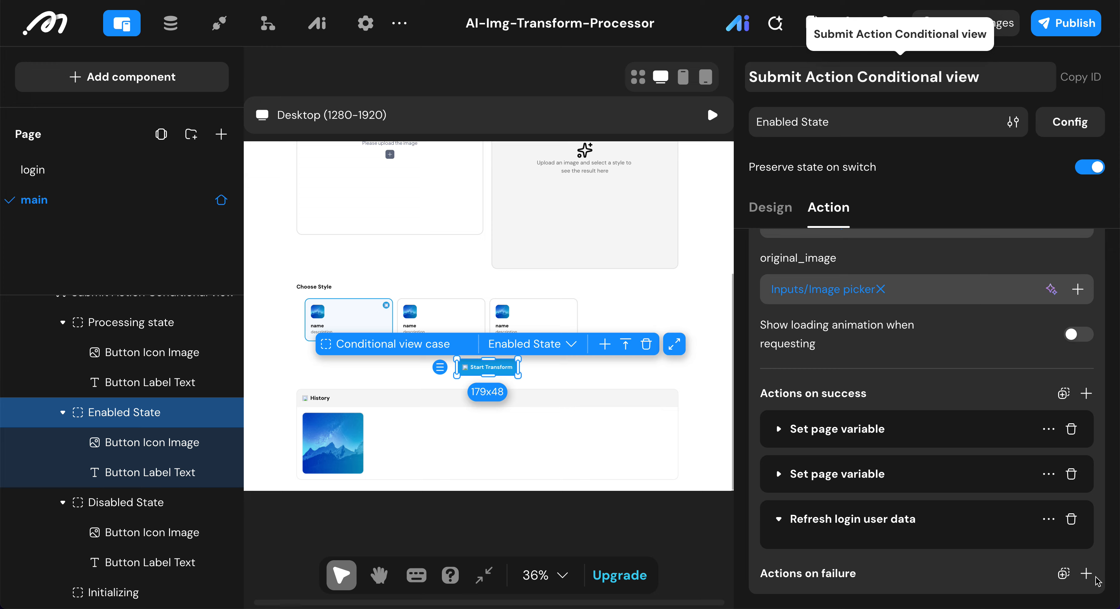
left_click(1086, 573)
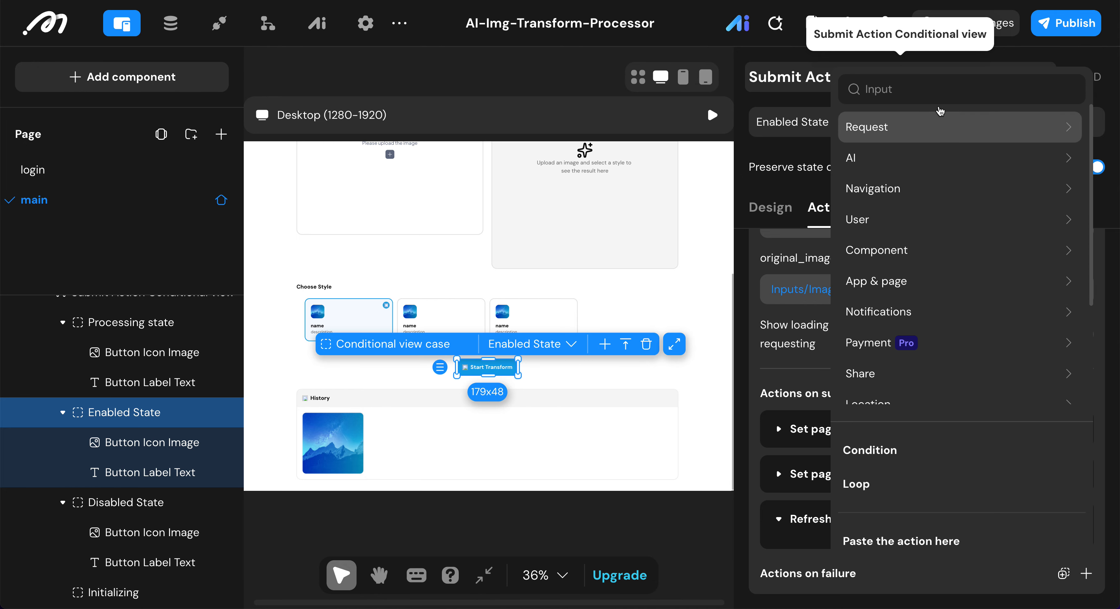
left_click(912, 90)
type("set")
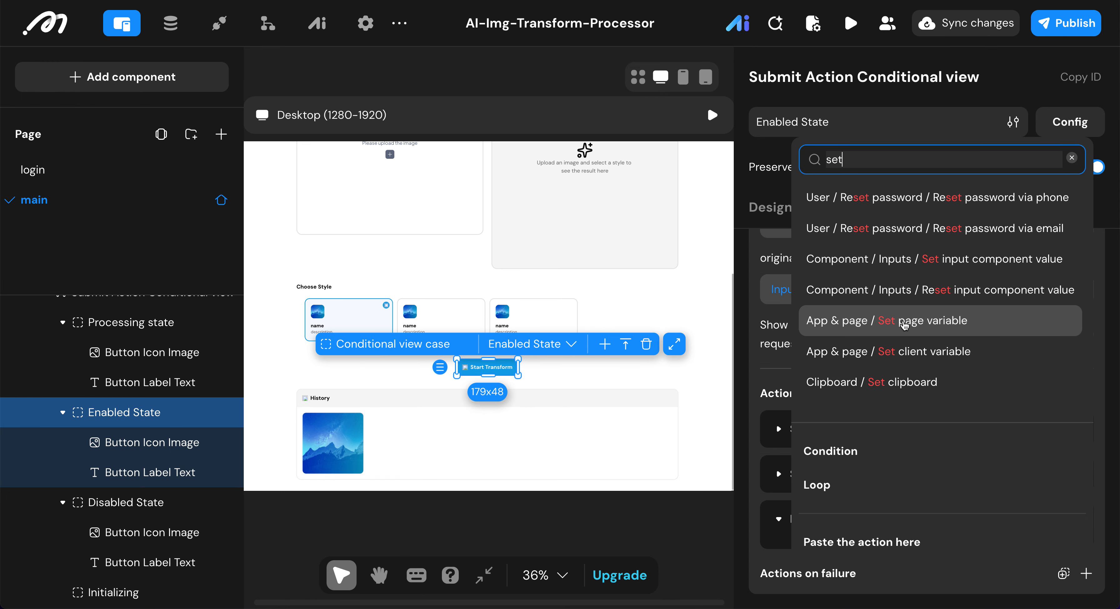
left_click(904, 322)
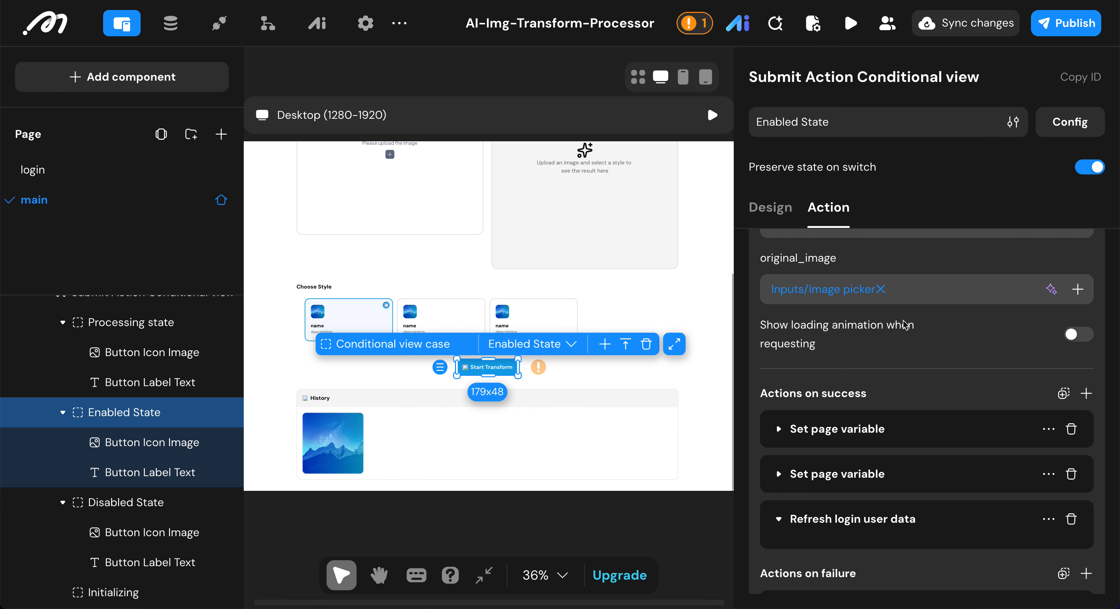
scroll(904, 324, "down", 3)
left_click(822, 531)
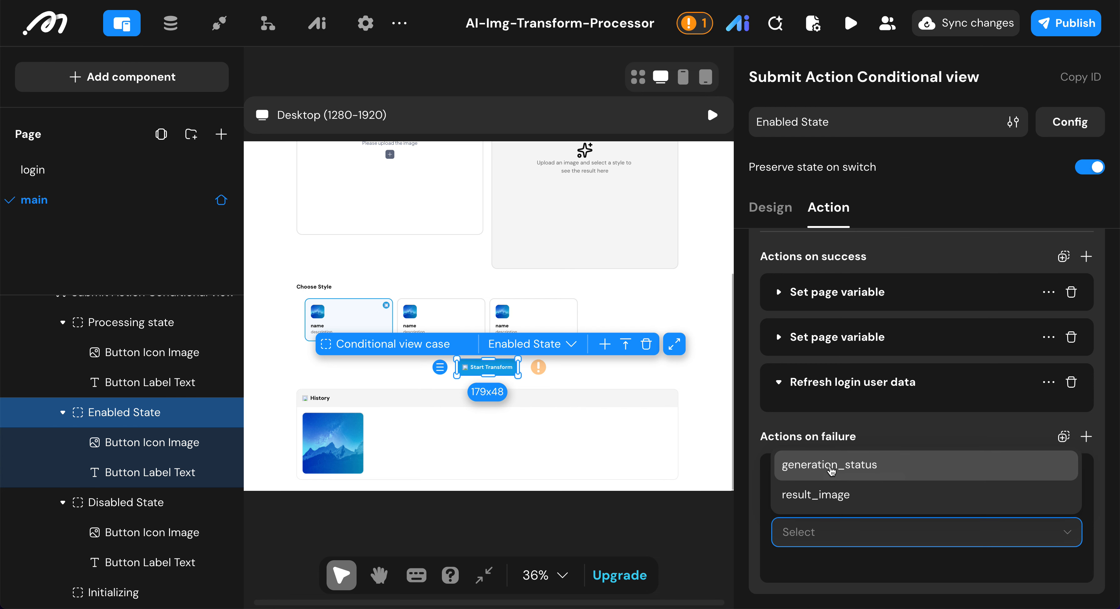
left_click(831, 466)
- Set the failure action's generation_status value to failed and collapse that action
scroll(831, 470, "down", 2)
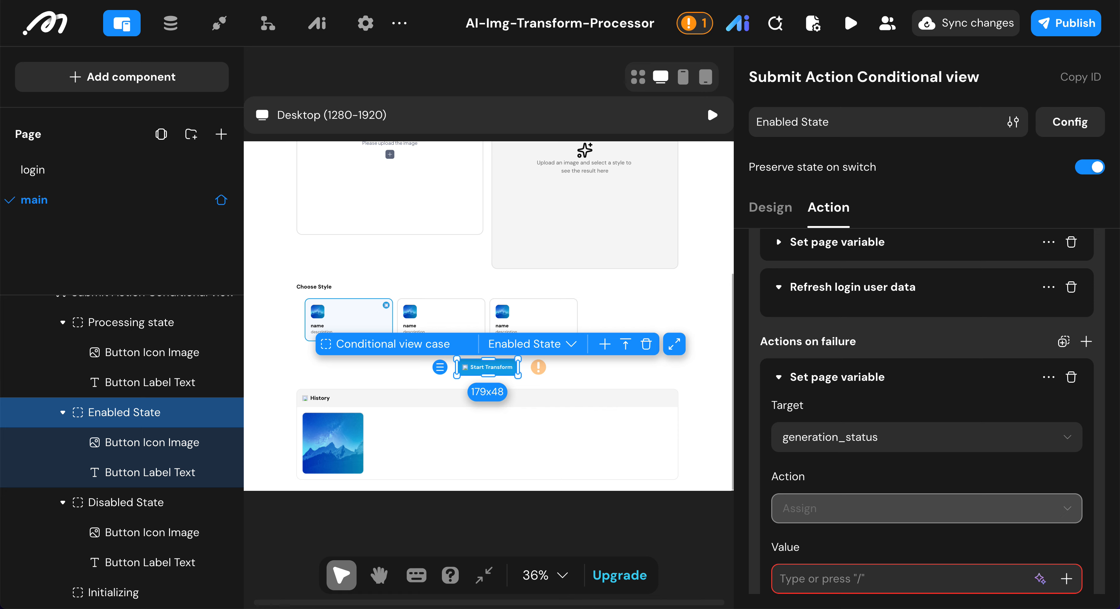
scroll(976, 473, "down", 1)
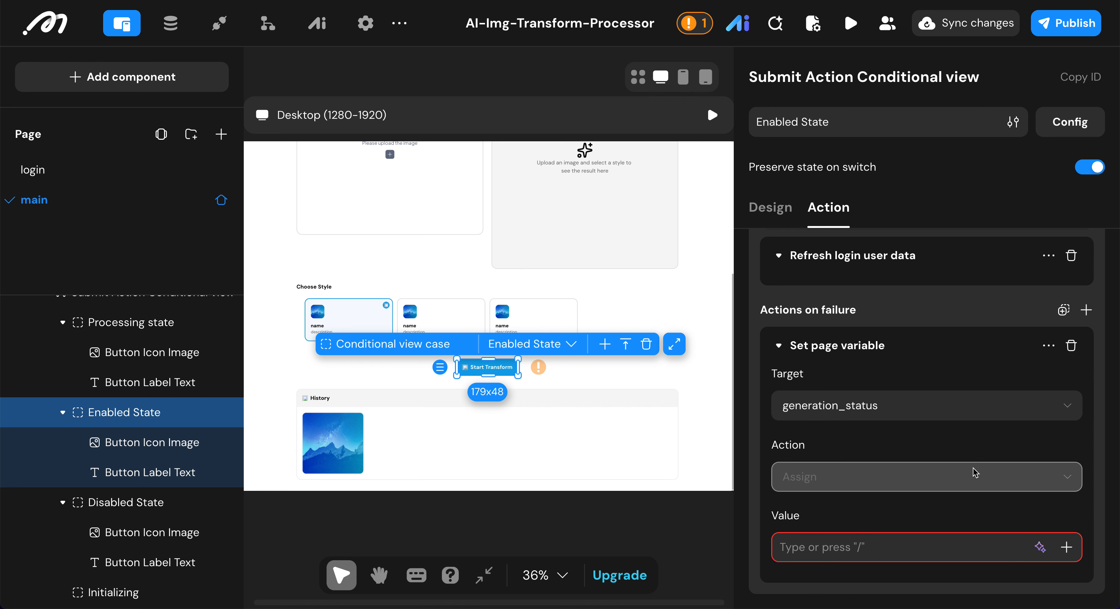
left_click(871, 546)
type("failed")
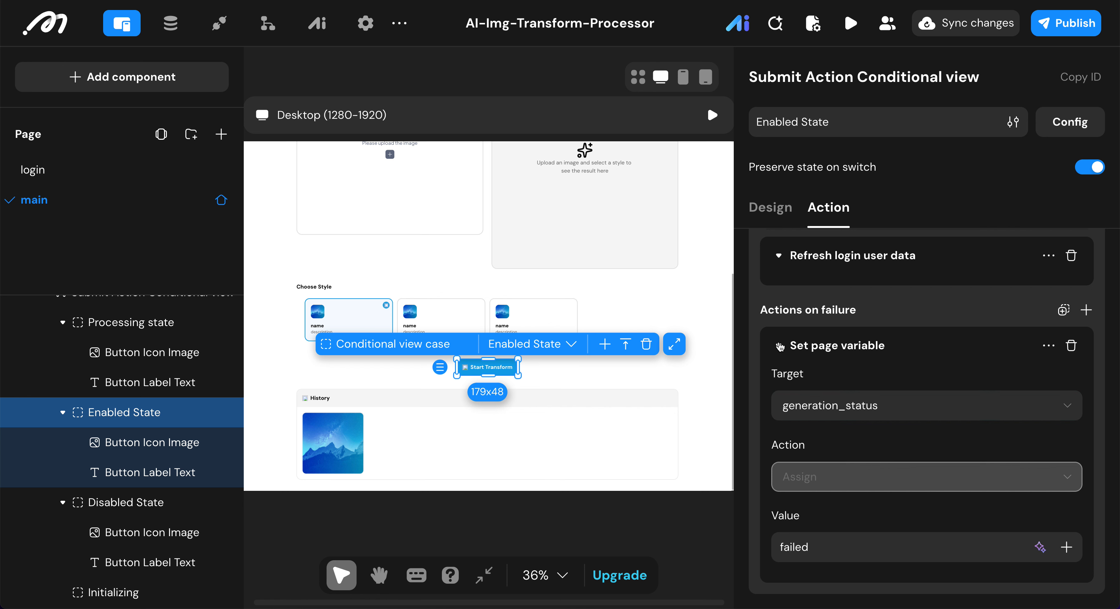
left_click(780, 344)
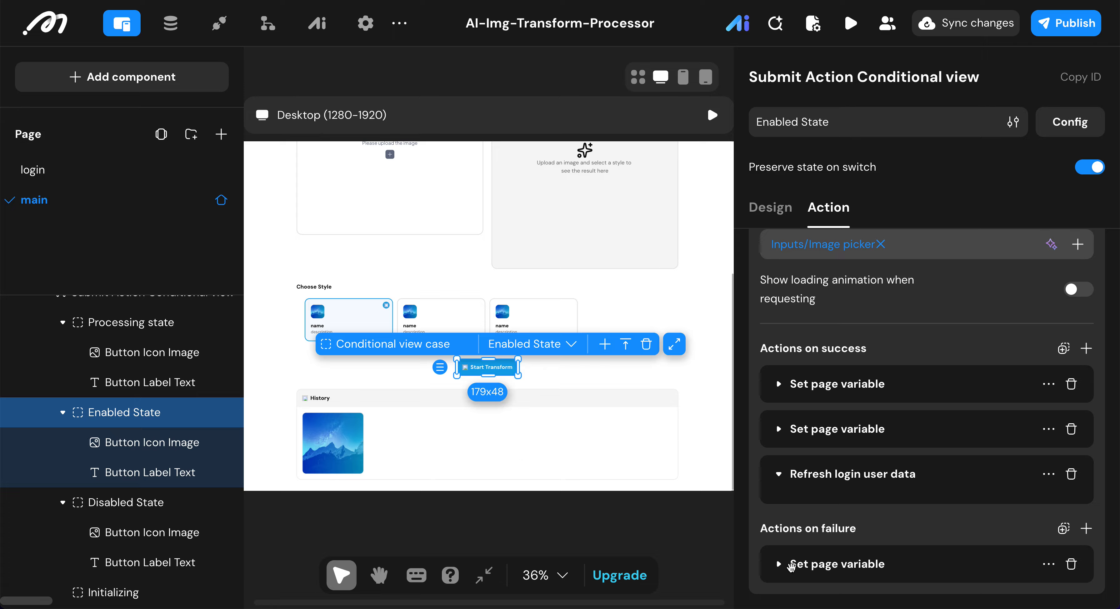
- Add a Refresh login user data action to the actionflow's failure actions
left_click(1085, 528)
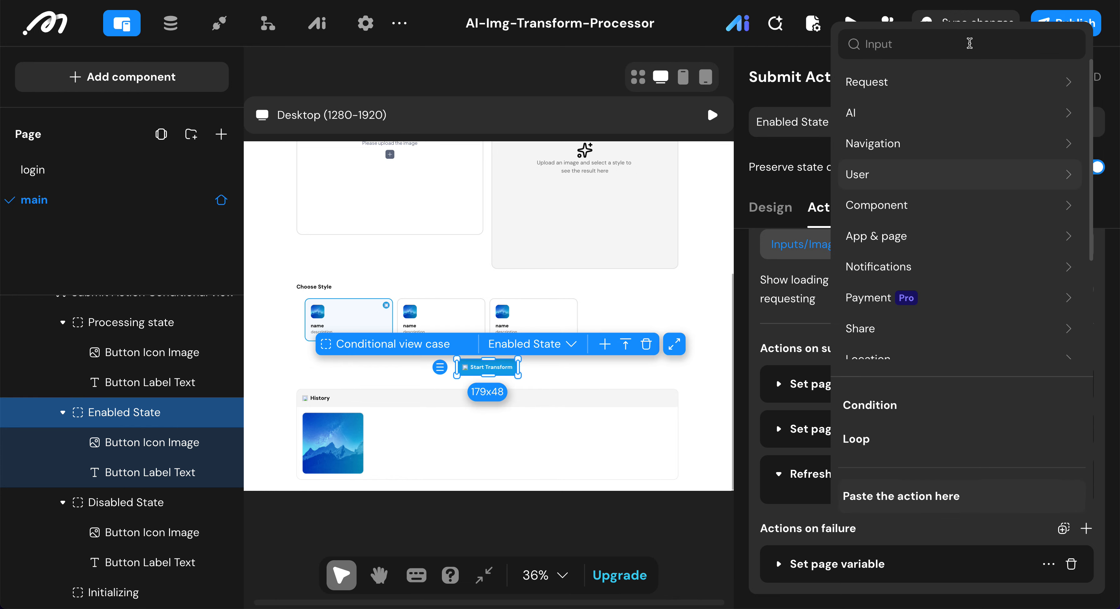
left_click(921, 41)
type("rw")
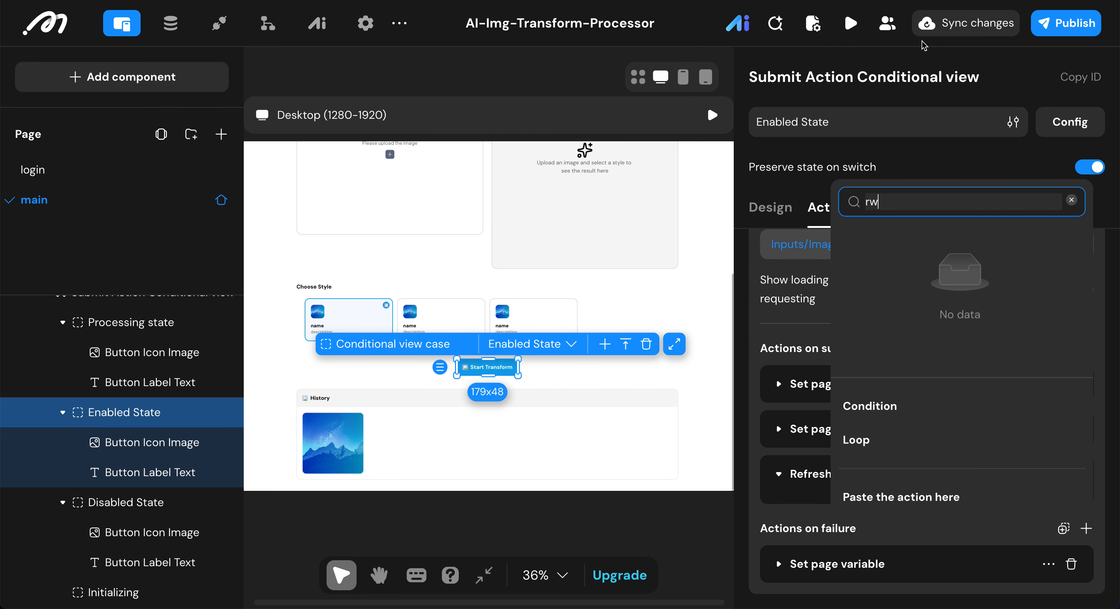
key("BackSpace")
key("BackSpace")
type("ref")
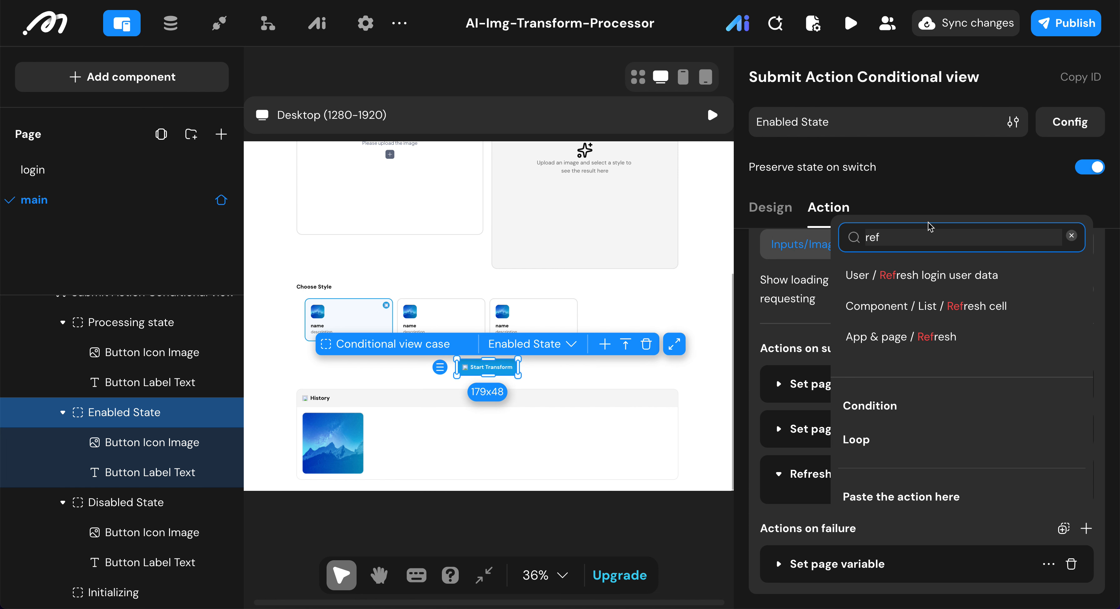
left_click(933, 275)
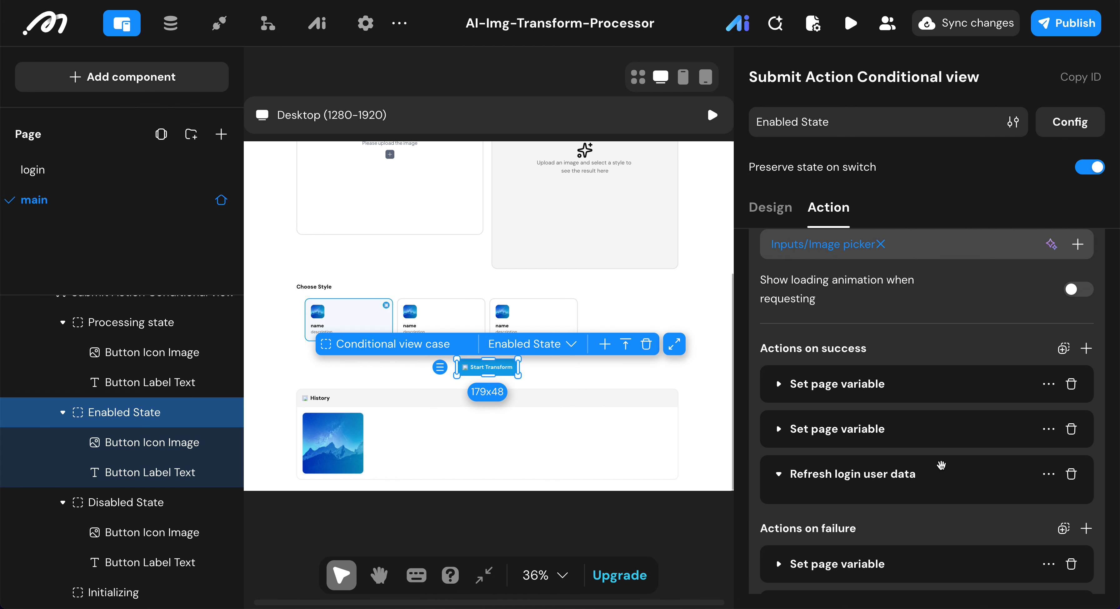
scroll(939, 467, "down", 2)
left_click(1086, 472)
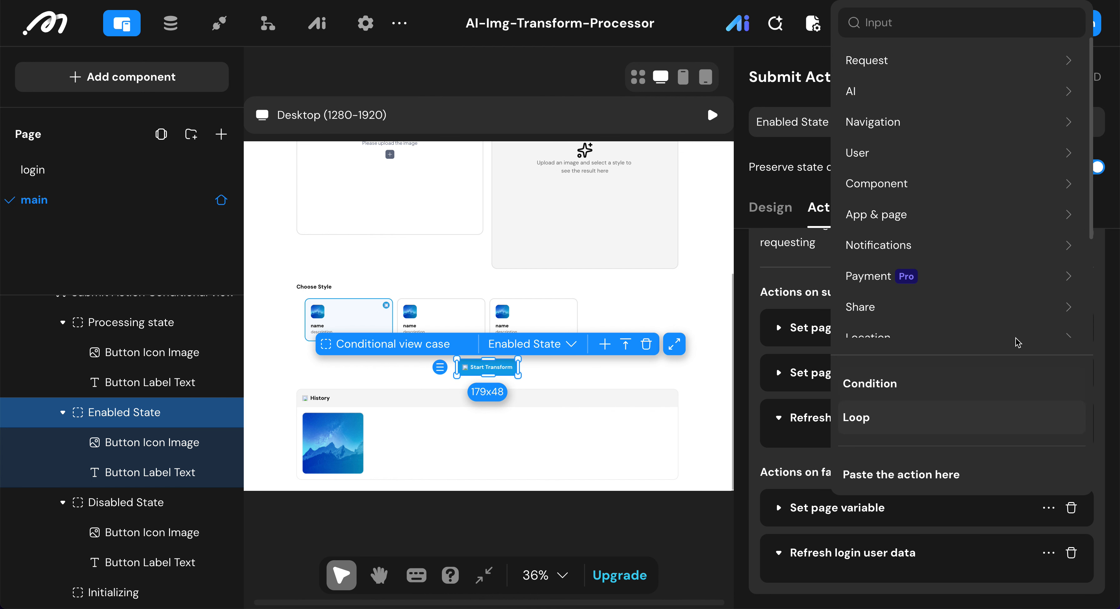
left_click(929, 23)
type("show")
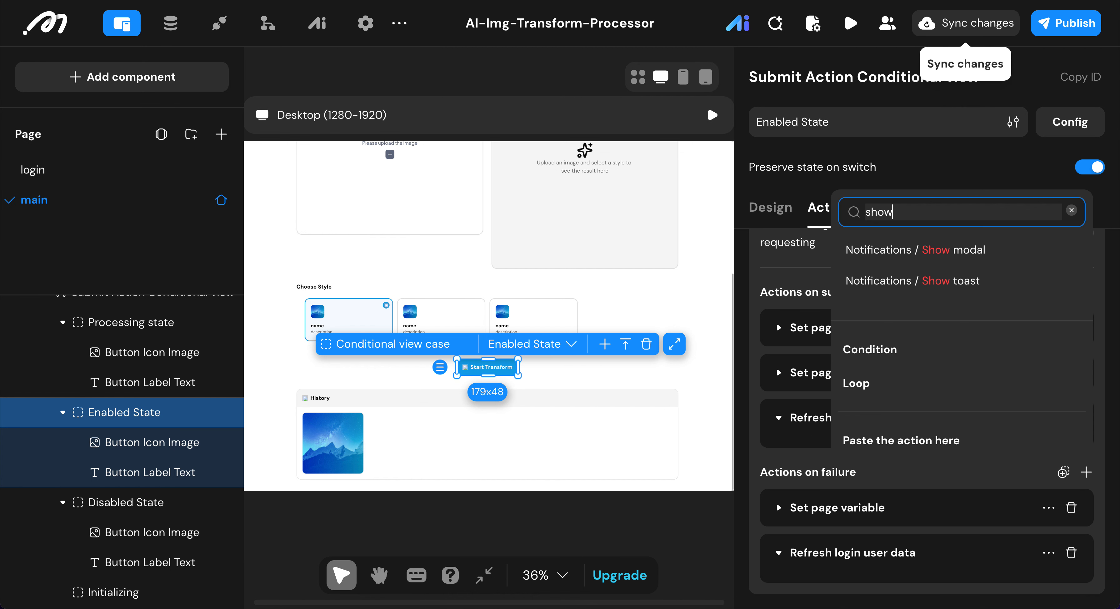
left_click(914, 292)
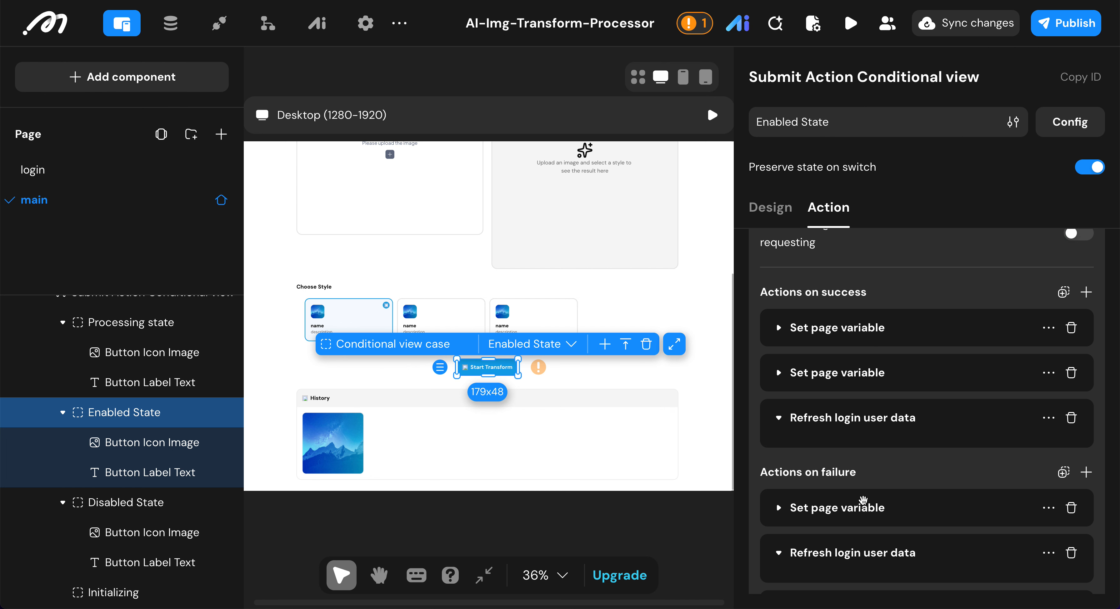
left_click(1066, 544)
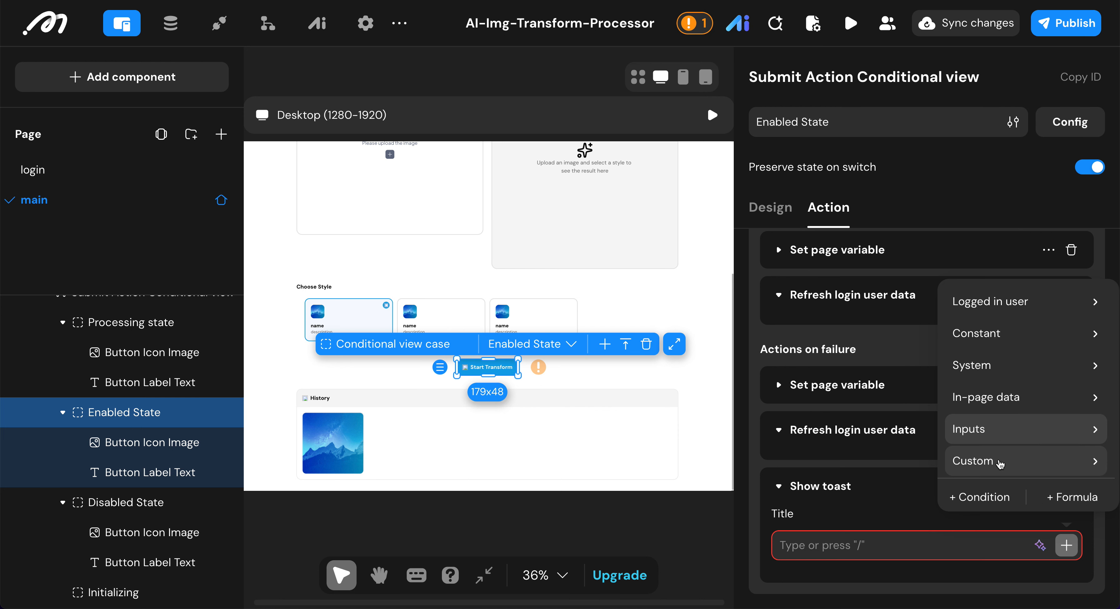
mouse_move(999, 467)
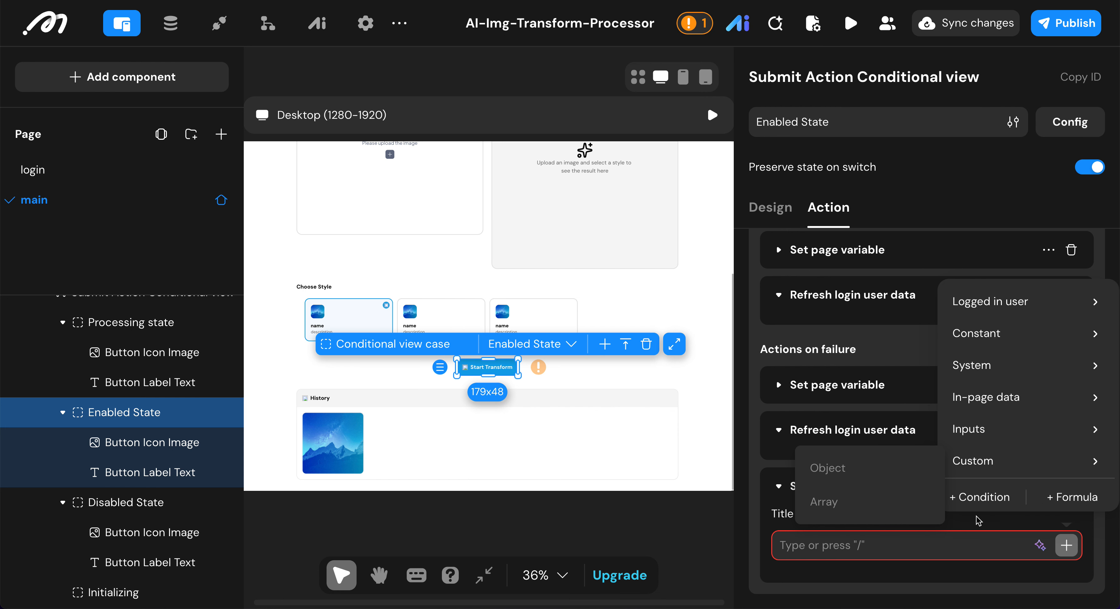
mouse_move(991, 402)
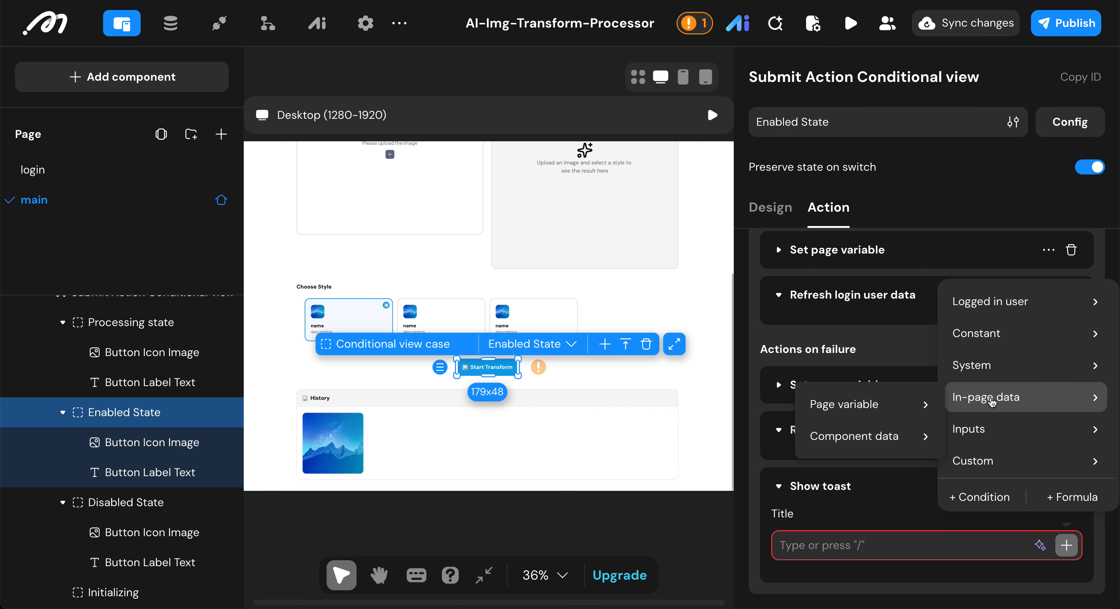
left_click(901, 509)
left_click(1070, 486)
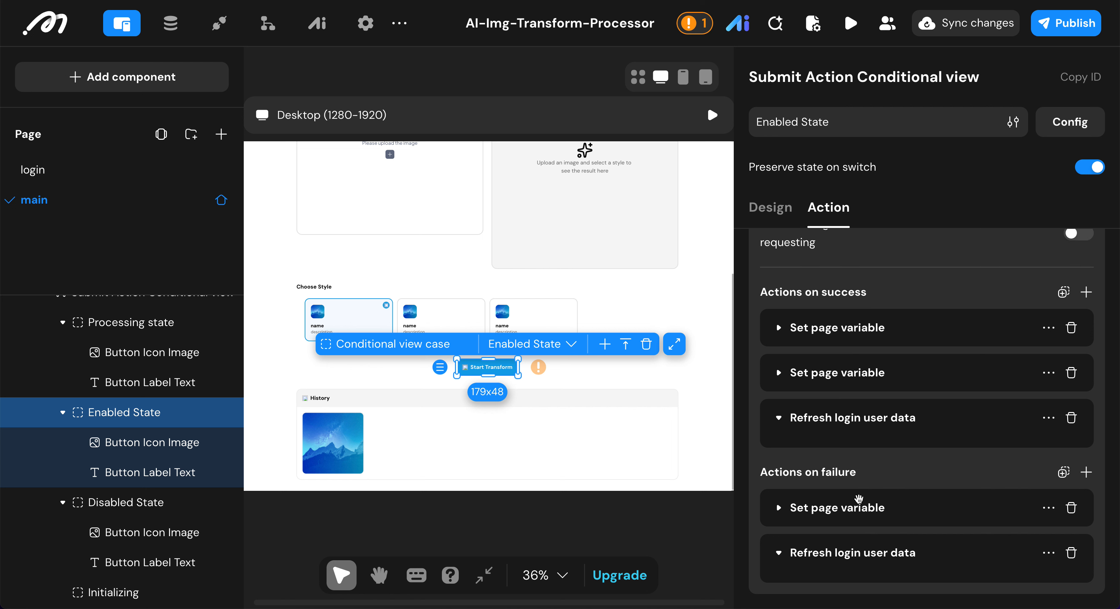
- Widen the properties panel and add a Condition to the actionflow's success actions
scroll(861, 469, "up", 3)
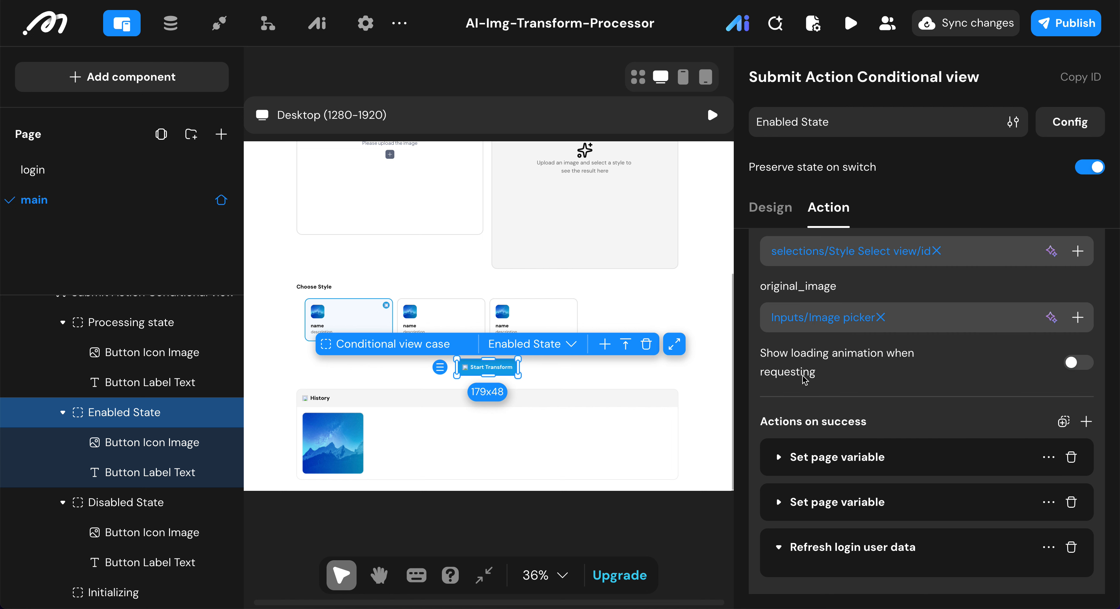
scroll(805, 380, "down", 3)
left_click_drag(734, 363, 678, 353)
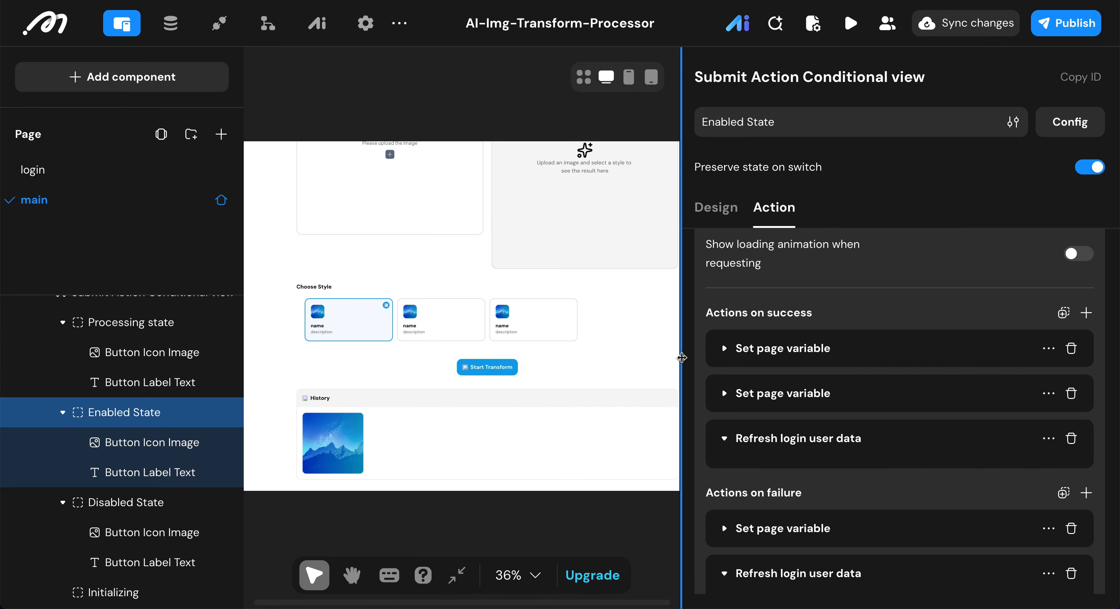
left_click(1086, 312)
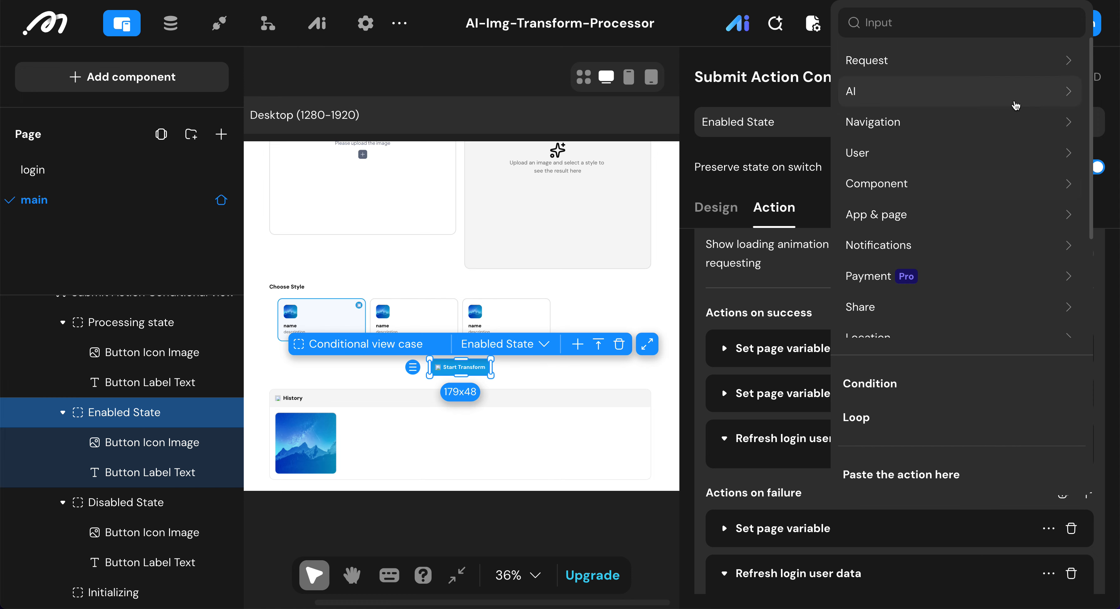
left_click(892, 386)
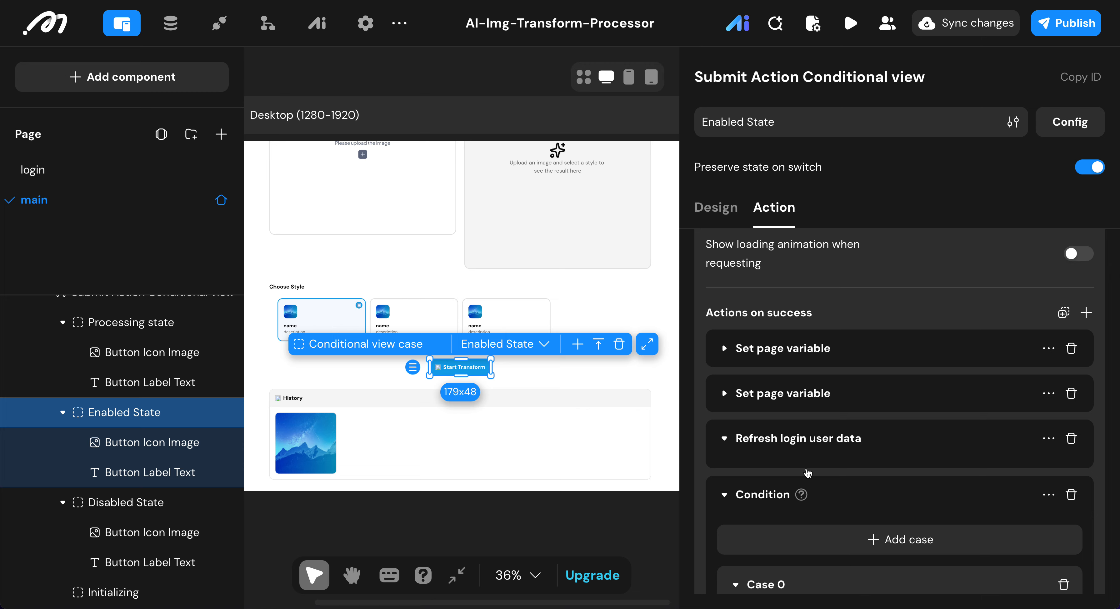
- Rename the condition's Case 0 as succeeded
scroll(807, 472, "down", 3)
double_click(760, 457)
key("ctrl+a")
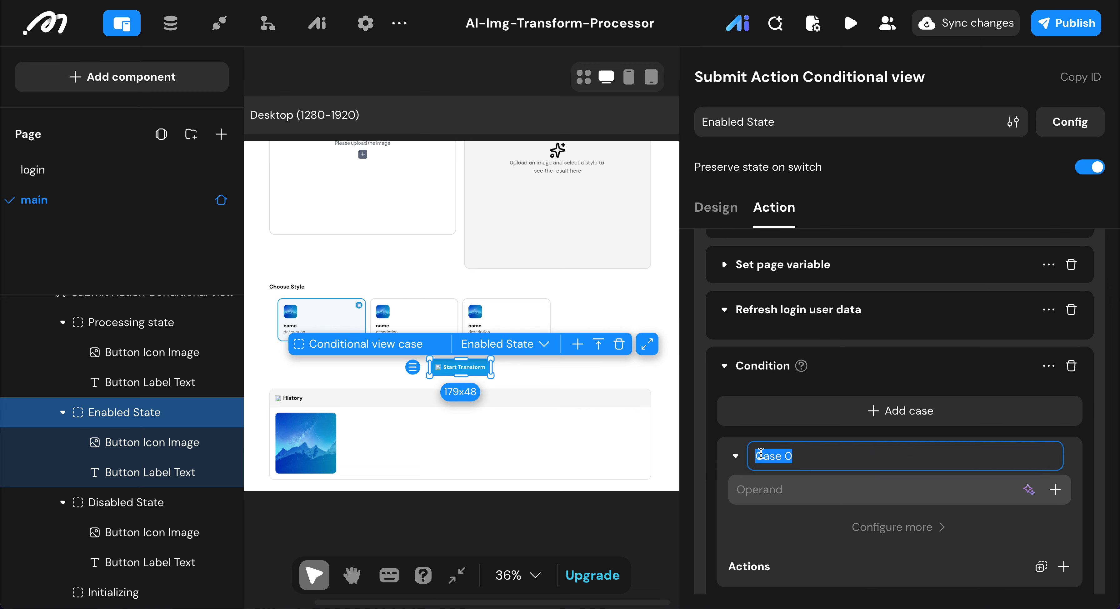
type("suc")
key("BackSpace")
key("BackSpace")
type("suc")
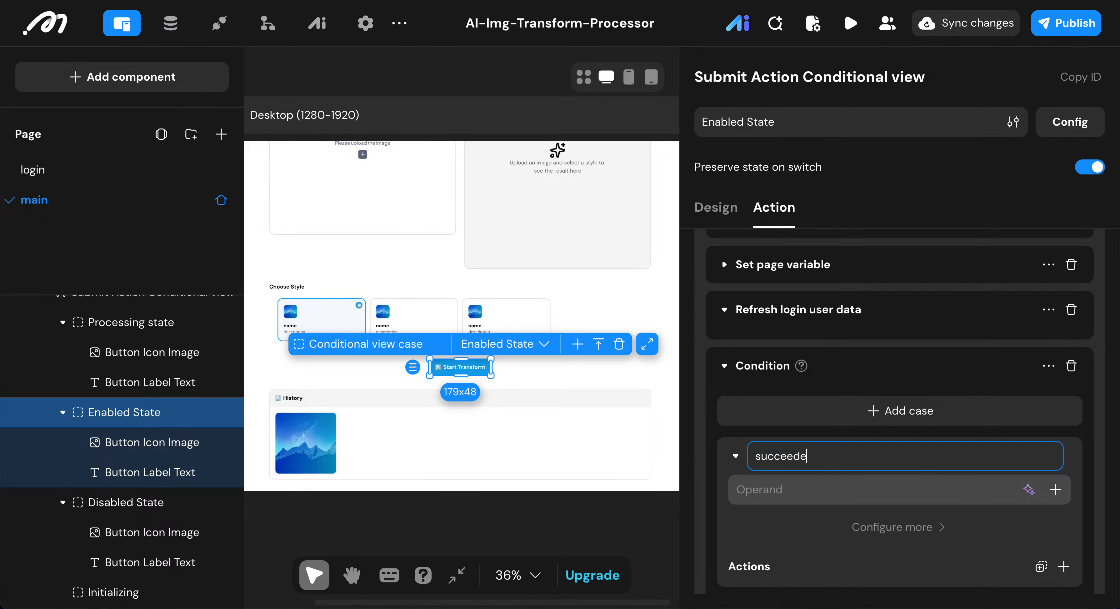
key("Return")
- Rename the condition's Case 1 as failed
scroll(761, 521, "down", 3)
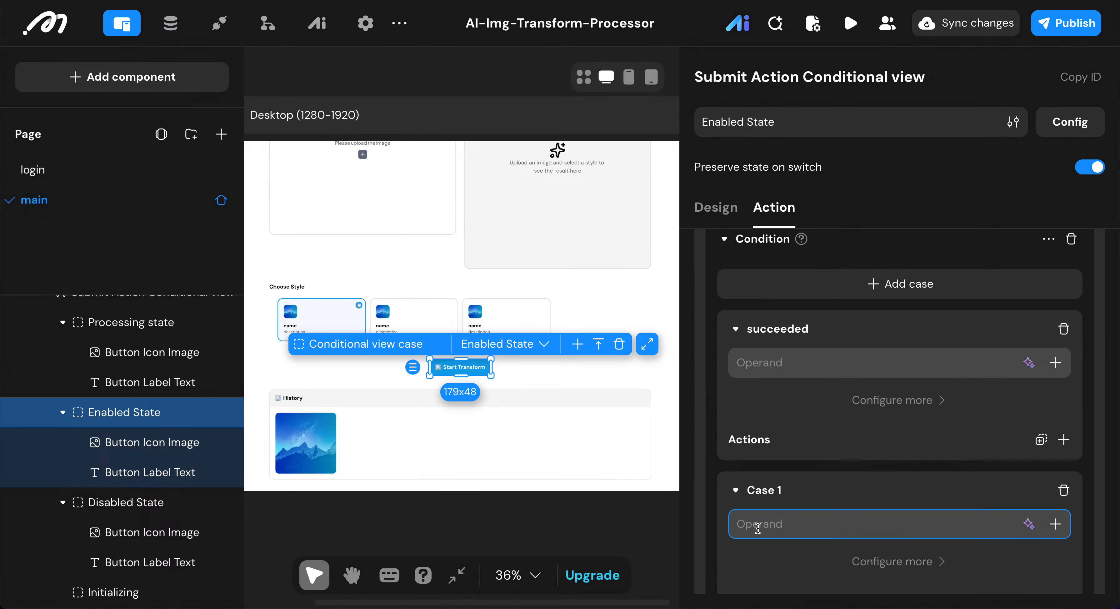
double_click(767, 491)
key("ctrl+a")
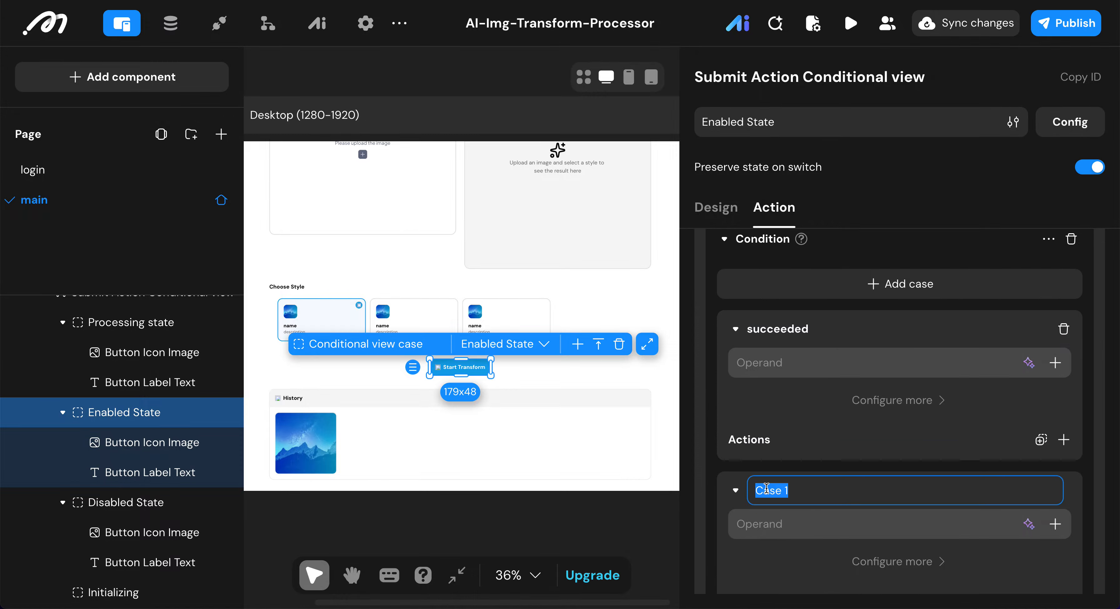
type("failed")
key("Return")
scroll(763, 384, "up", 4)
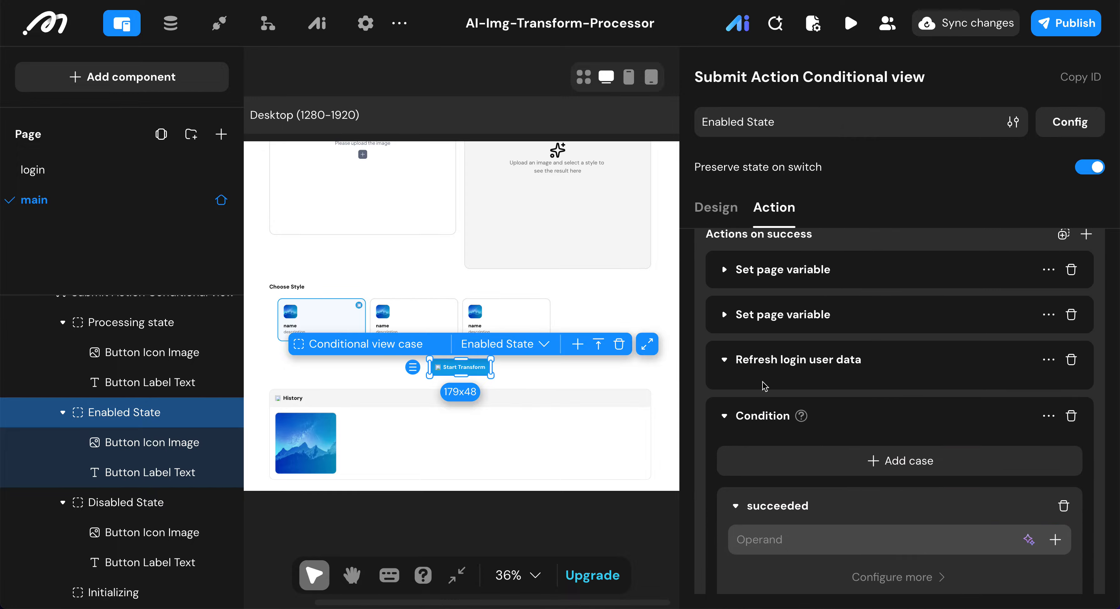
- Copy both Set page variable actions from the actionflow's success actions into the condition's succeeded case
left_click(1048, 269)
left_click(1015, 310)
scroll(965, 482, "down", 2)
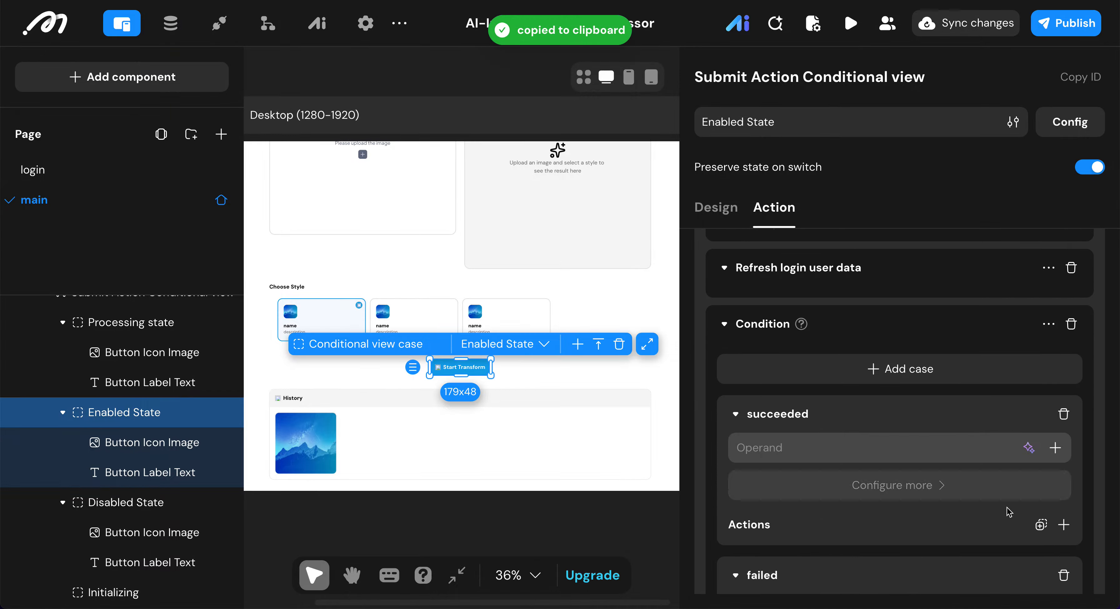
scroll(1012, 402, "up", 2)
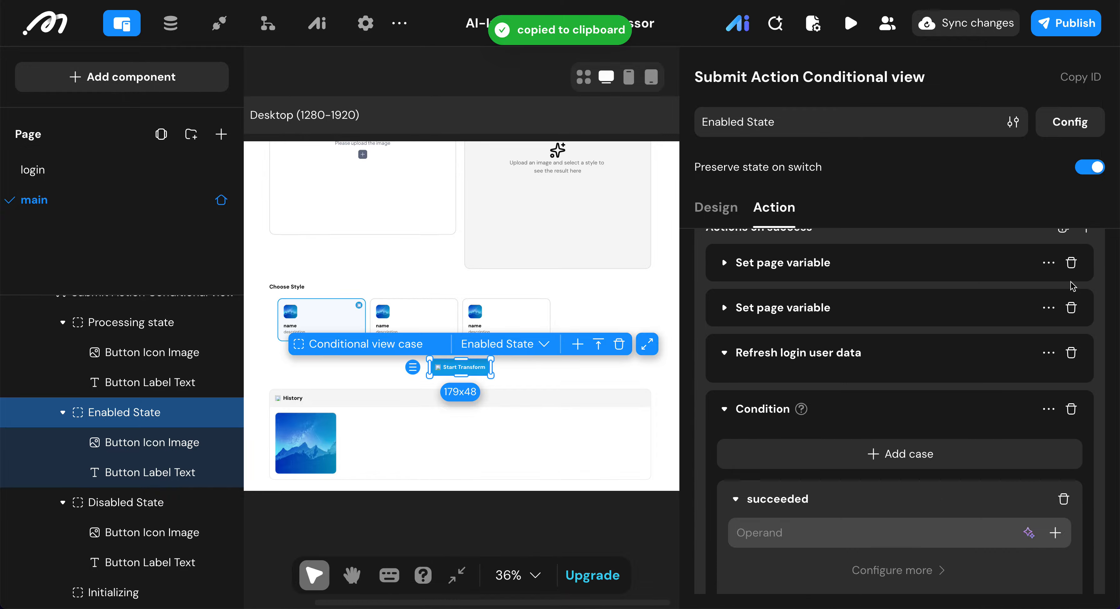
left_click(1048, 307)
left_click(1005, 350)
scroll(1004, 350, "down", 2)
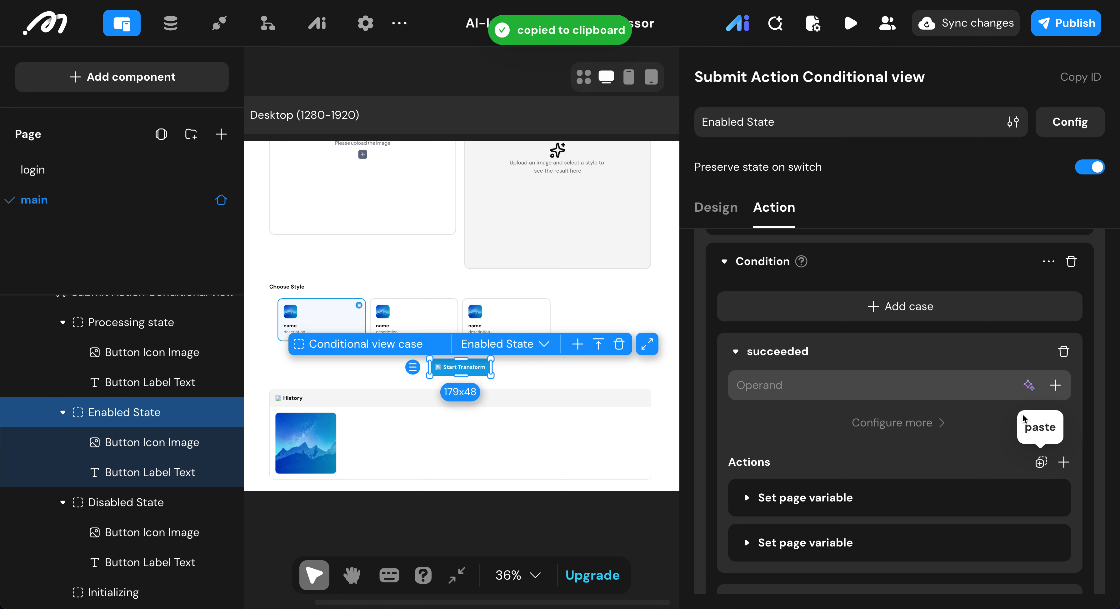
- Copy the Refresh login user data action from the success actions into the succeeded case
scroll(1023, 418, "up", 3)
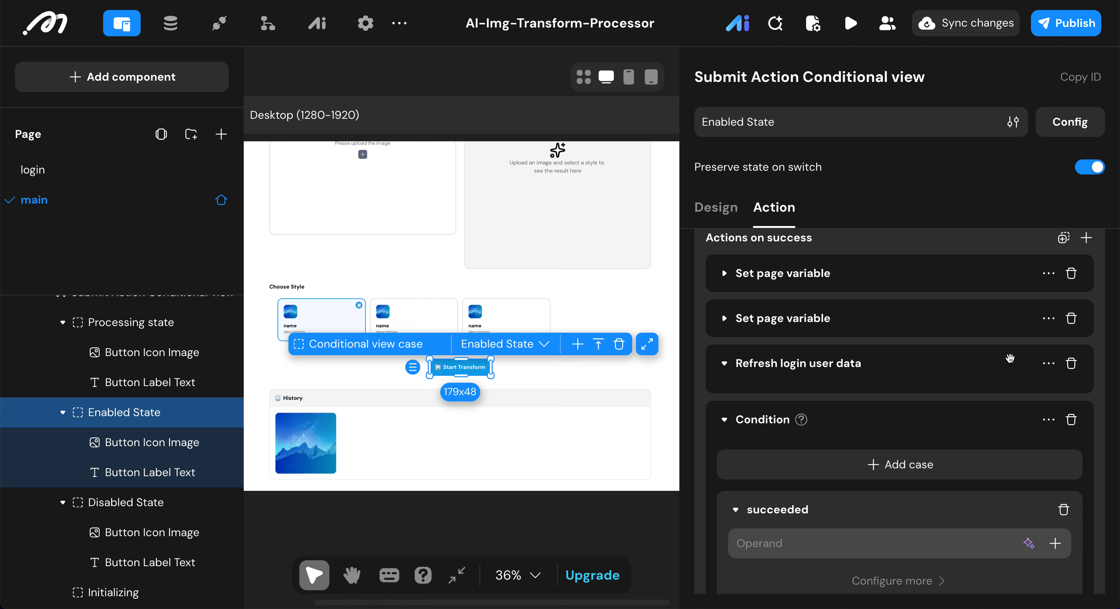
scroll(1009, 358, "down", 1)
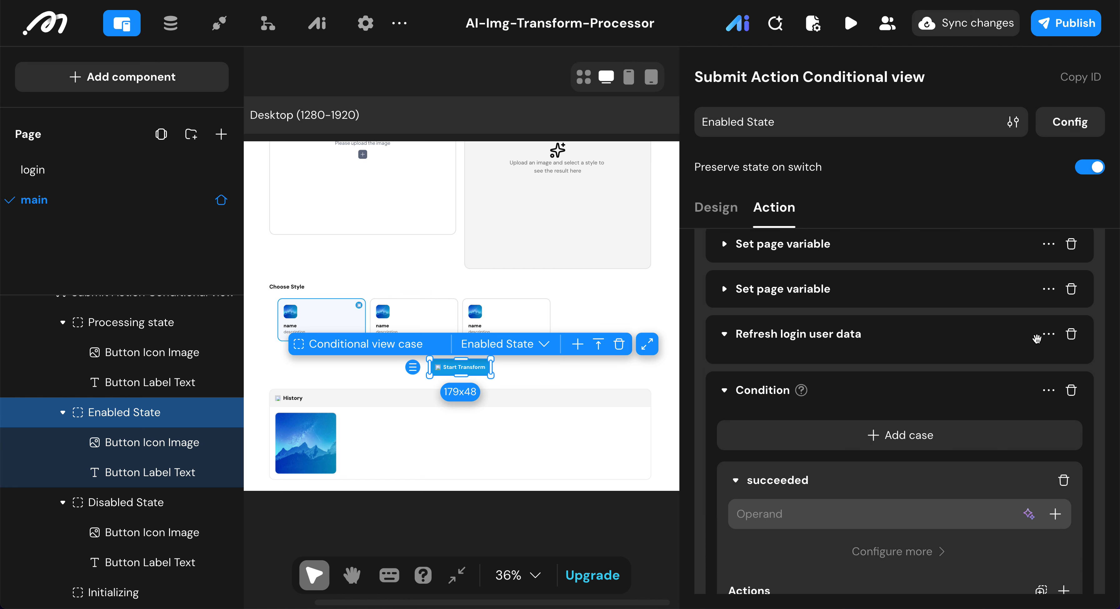
left_click(1043, 336)
left_click(1009, 373)
scroll(1017, 373, "down", 3)
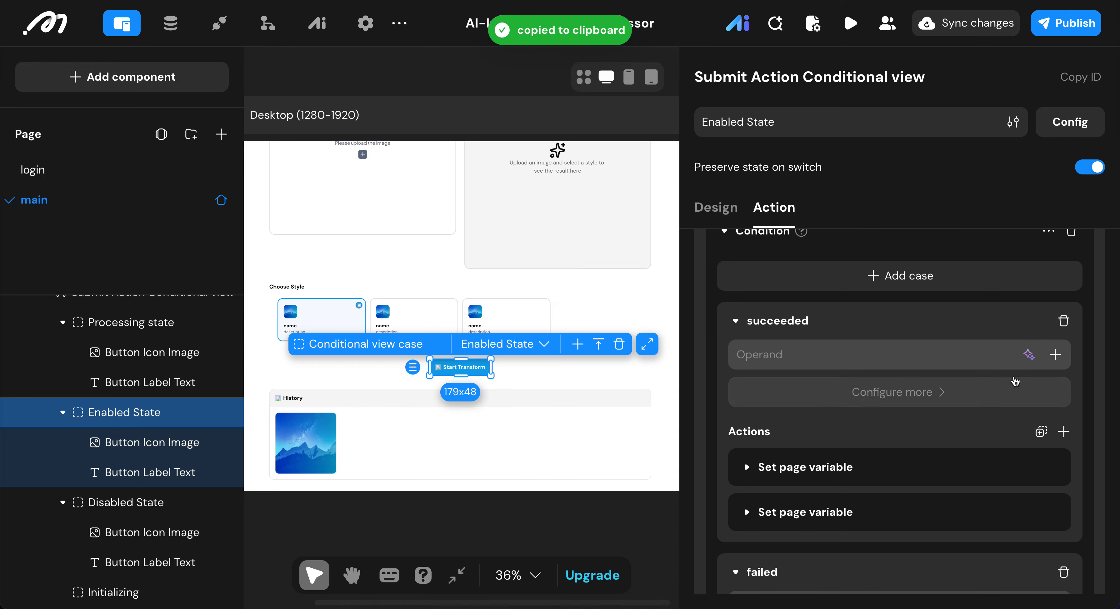
- Delete the original two Set page variable actions and the Refresh login user data action that precede the condition in the success actions
scroll(1039, 430, "up", 4)
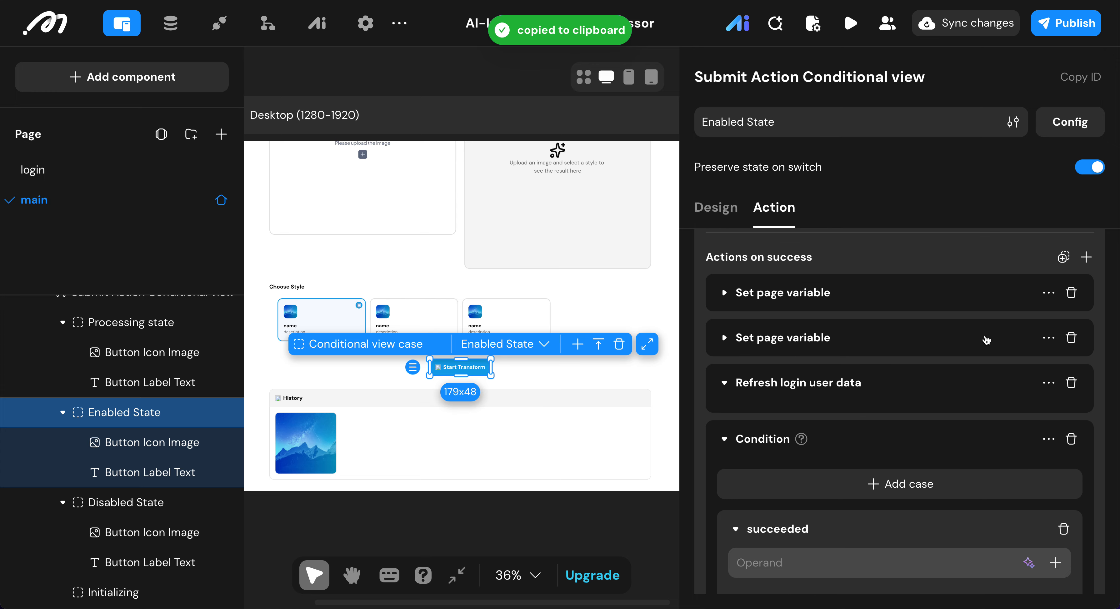
left_click(1070, 295)
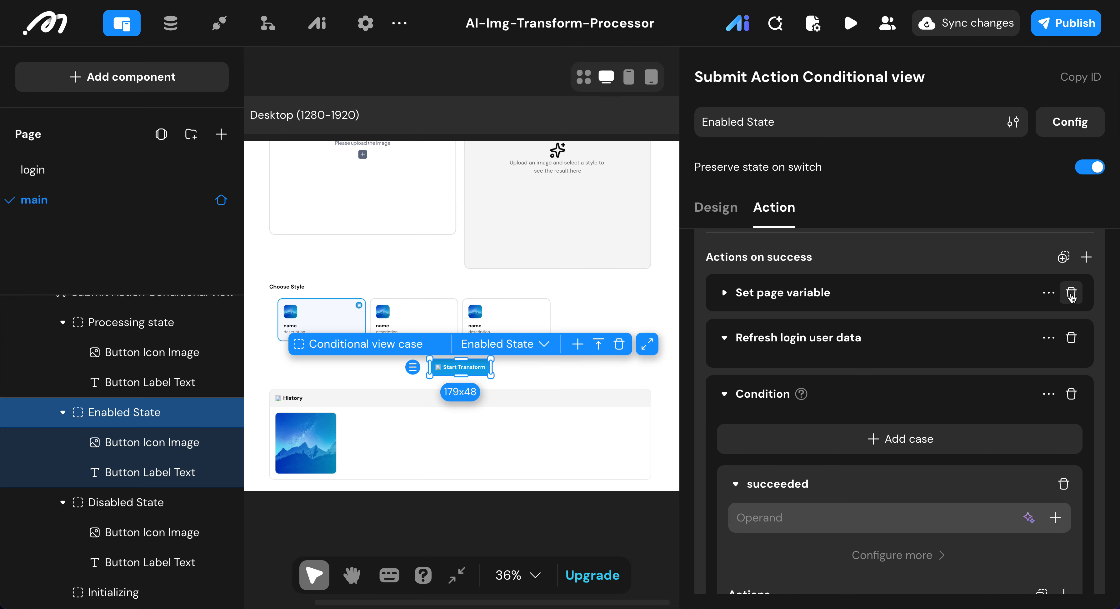
left_click(1070, 295)
left_click(1071, 293)
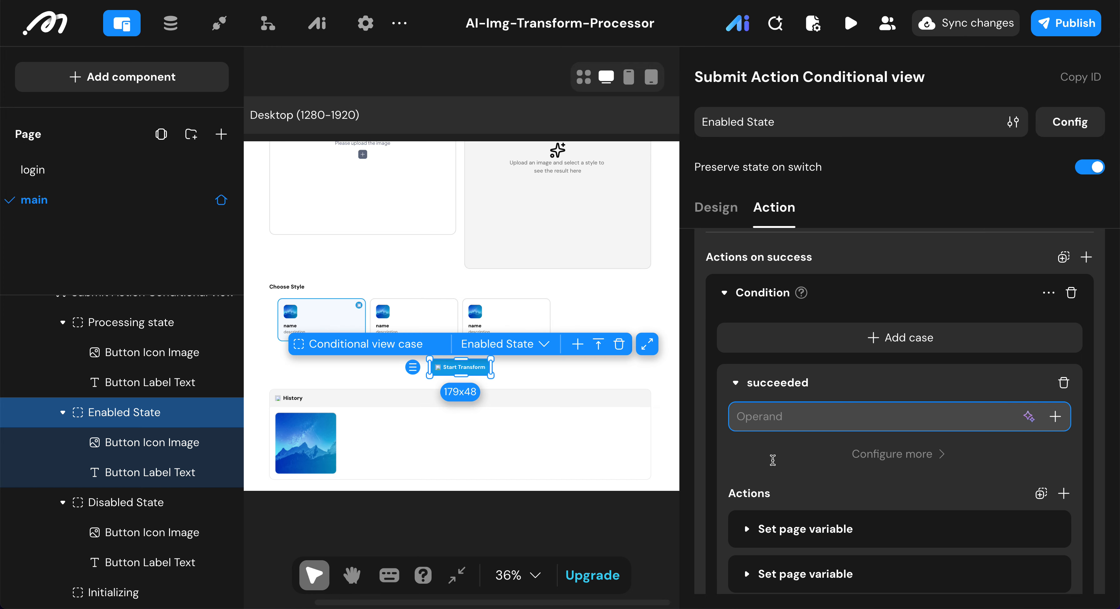
- Set the succeeded case's operand to the Actionflow action result is_success
left_click(1054, 417)
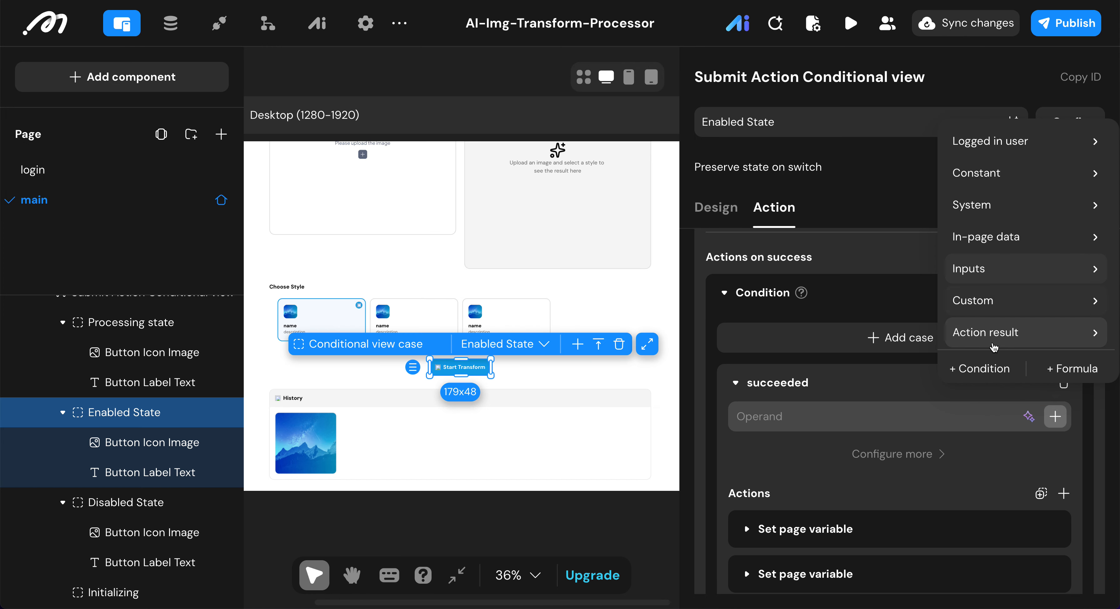
mouse_move(994, 346)
mouse_move(865, 351)
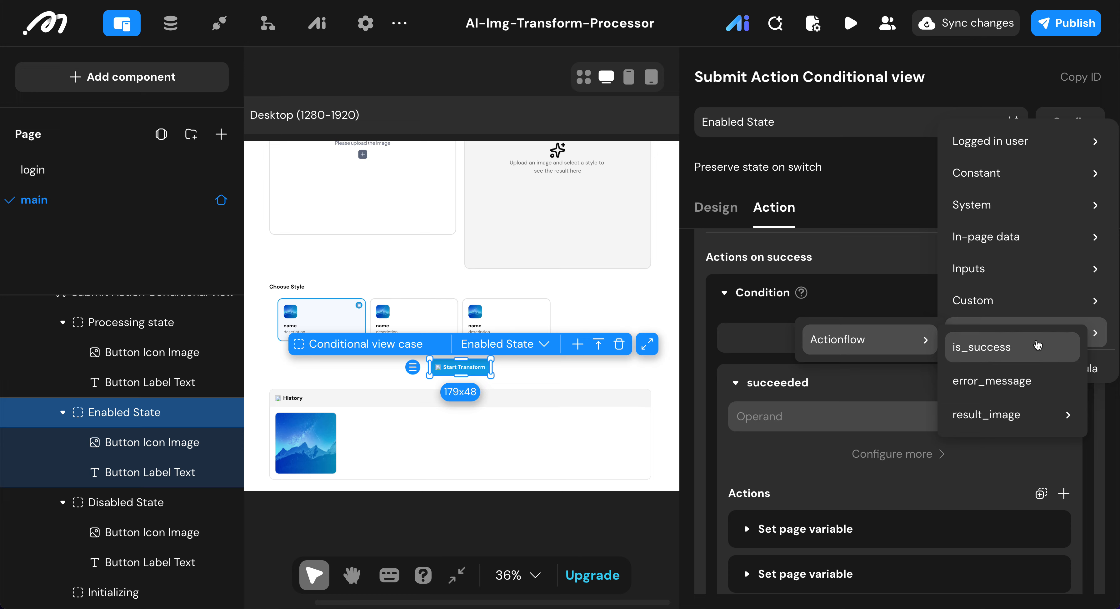
left_click(1028, 353)
scroll(858, 426, "down", 2)
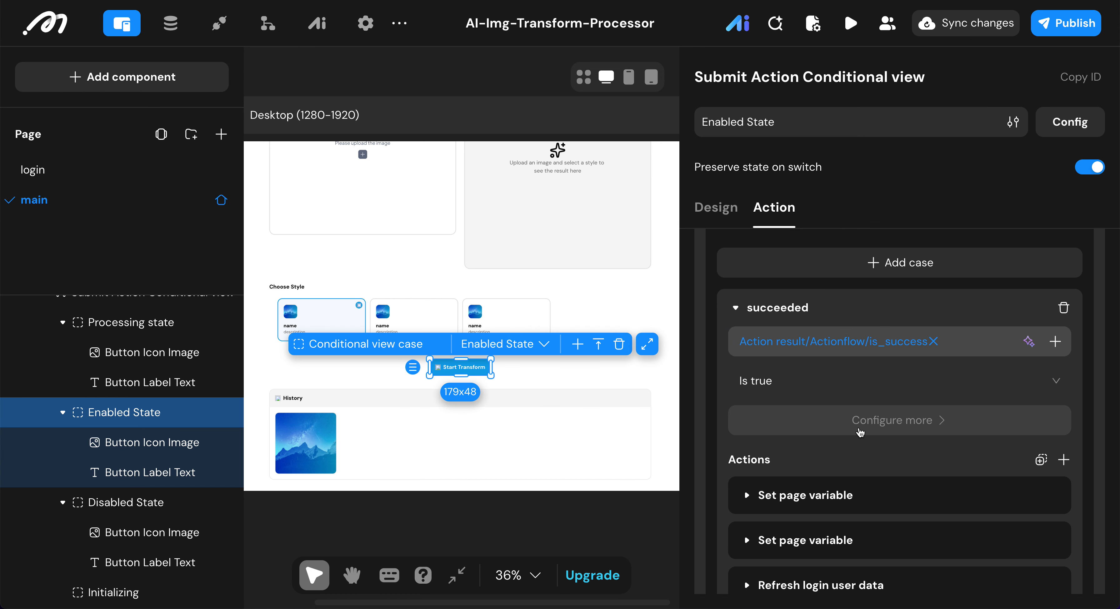
- Copy the Set page variable action that assigns failed to generation_status from the failure actions into the condition's failed case
scroll(741, 407, "down", 4)
scroll(743, 408, "down", 2)
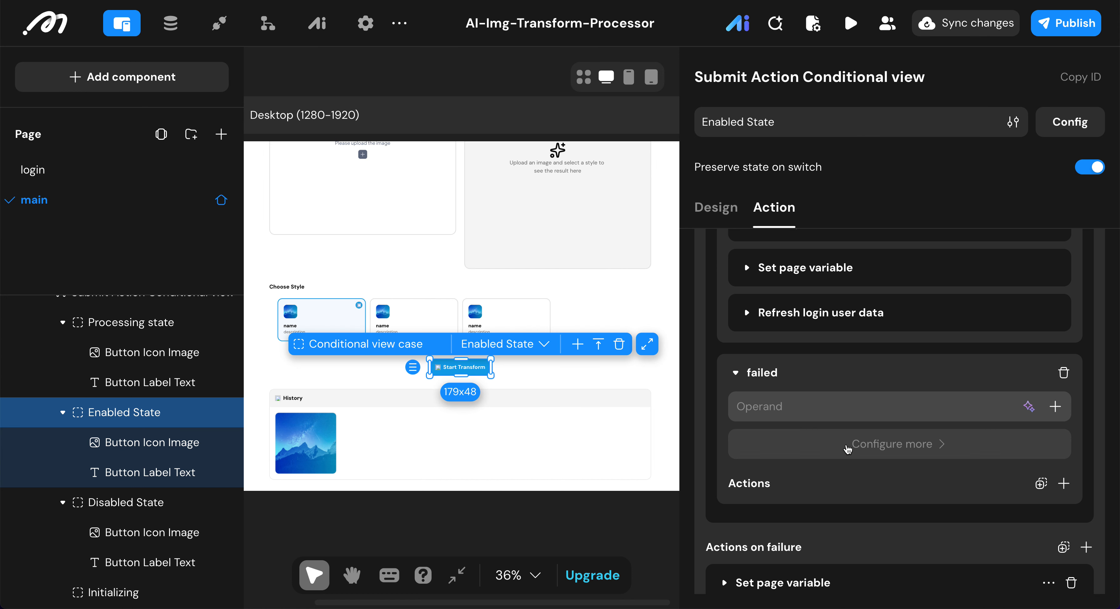
scroll(1015, 389, "up", 2)
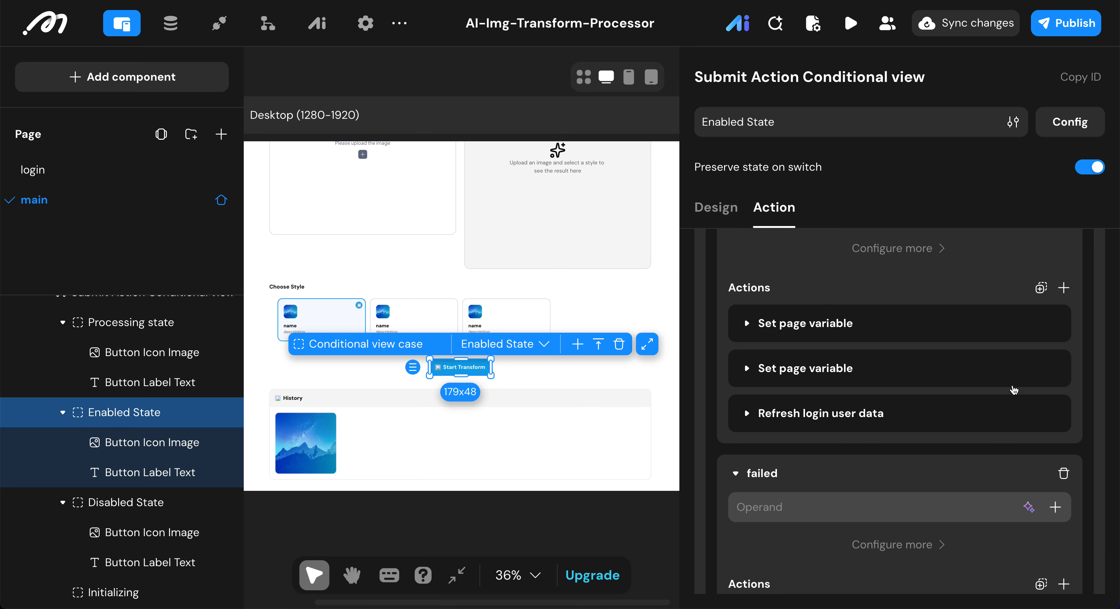
scroll(999, 413, "down", 4)
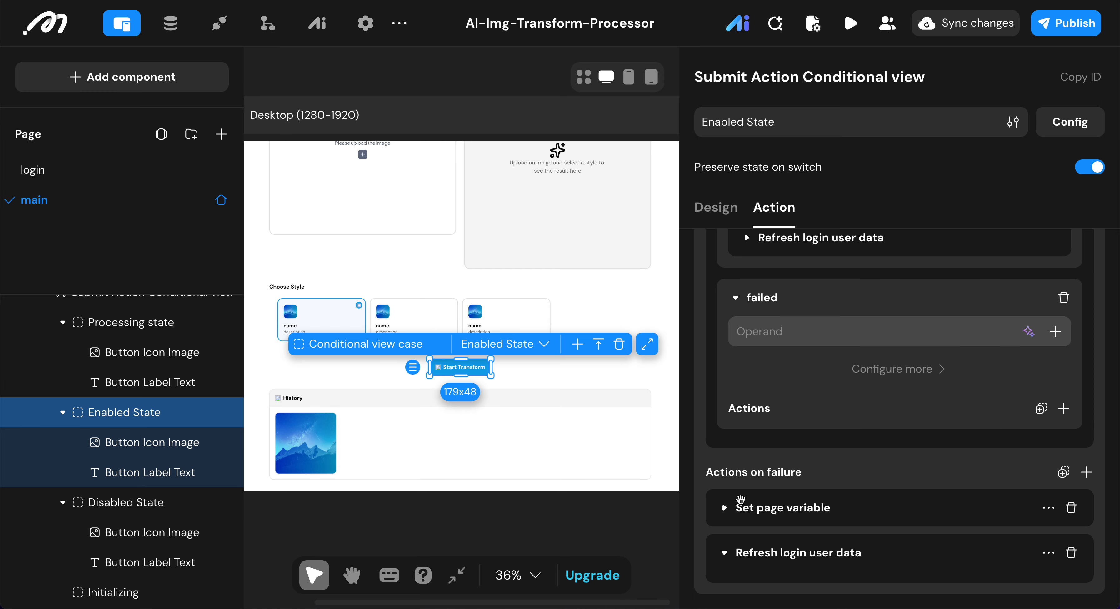
left_click(724, 508)
scroll(847, 457, "down", 3)
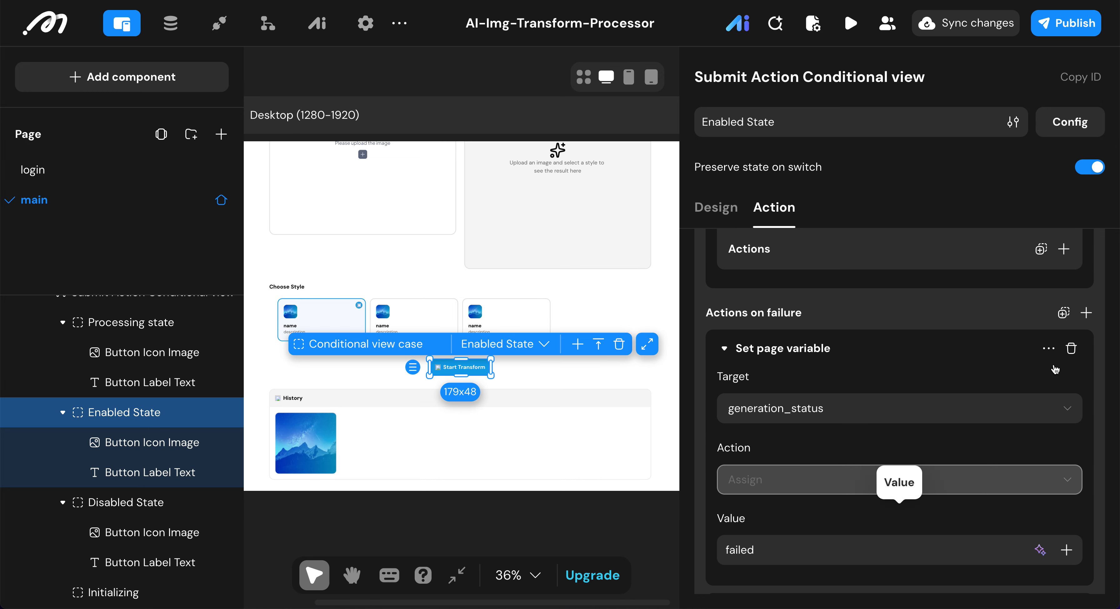
left_click(1048, 349)
left_click(991, 388)
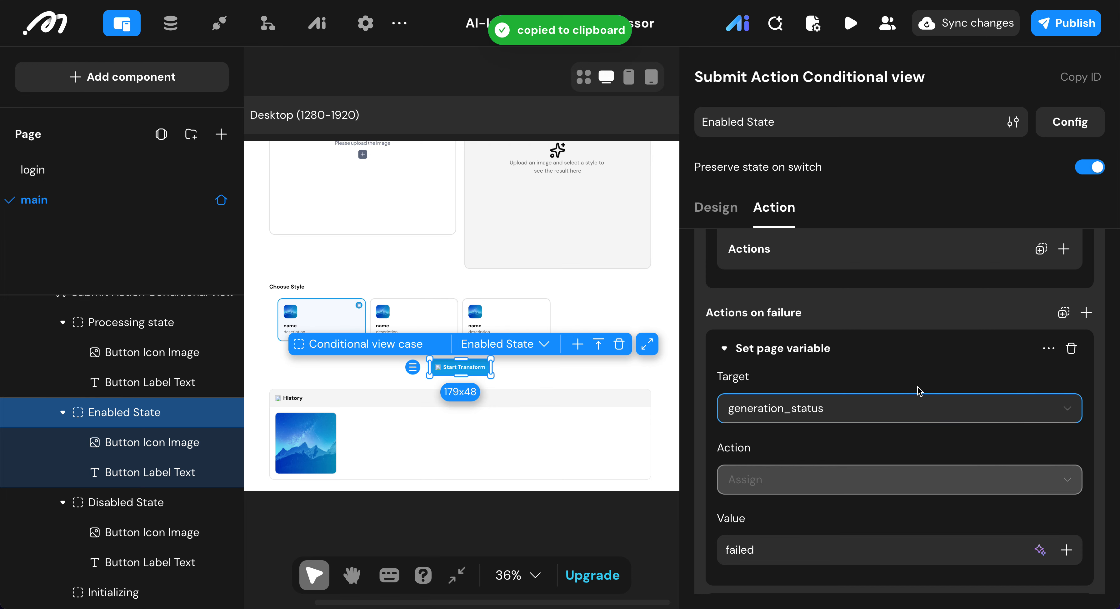
scroll(919, 389, "up", 3)
left_click(1041, 407)
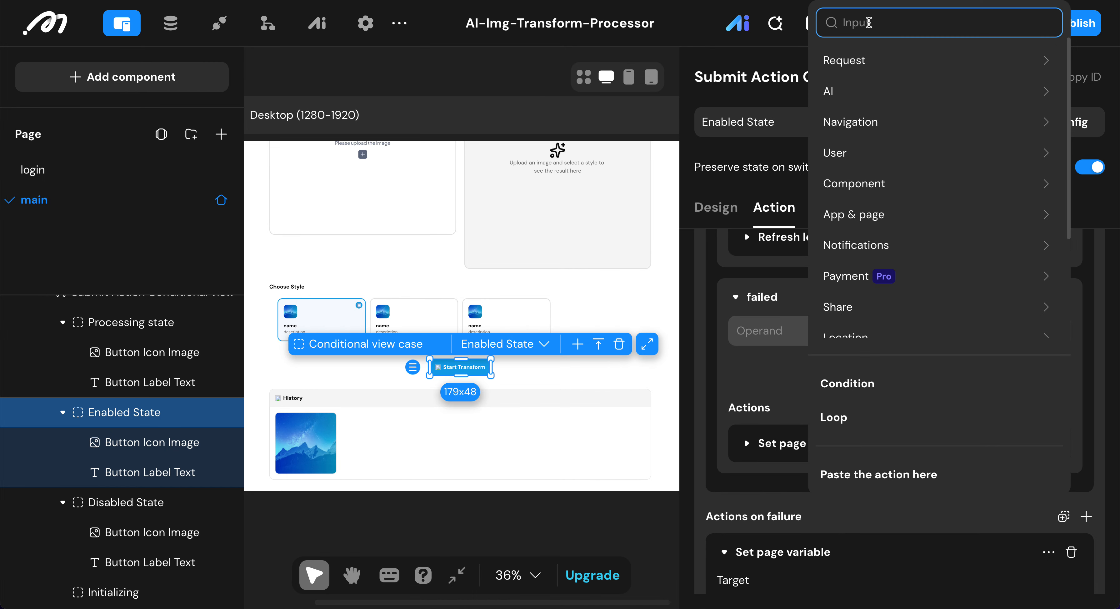
- Add a Show toast action to the failed case with the Actionflow result error_message as its title
left_click(869, 22)
type("show")
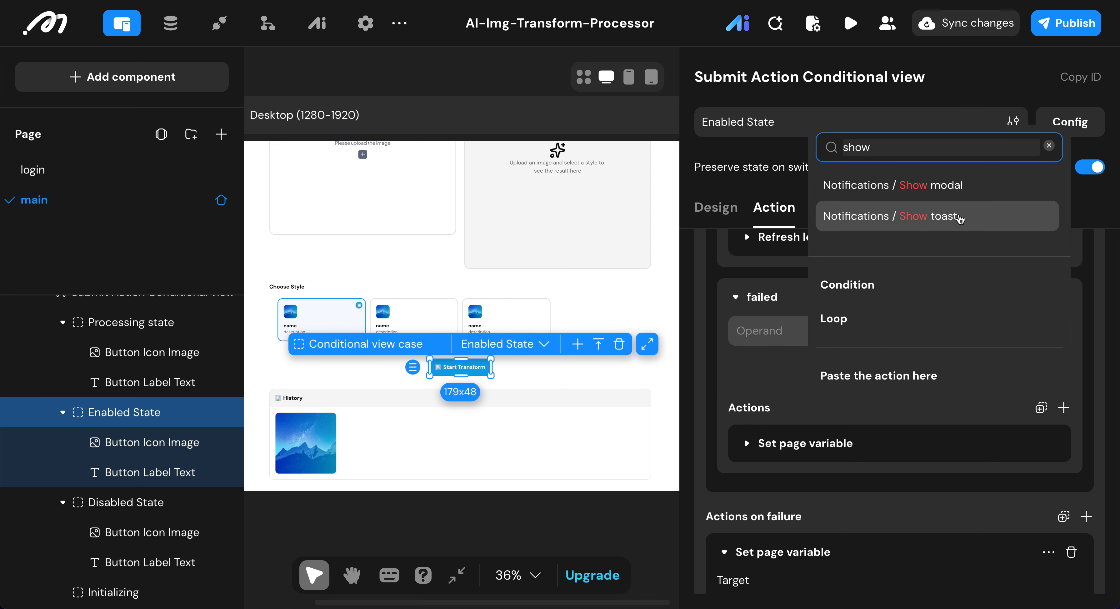
key("Return")
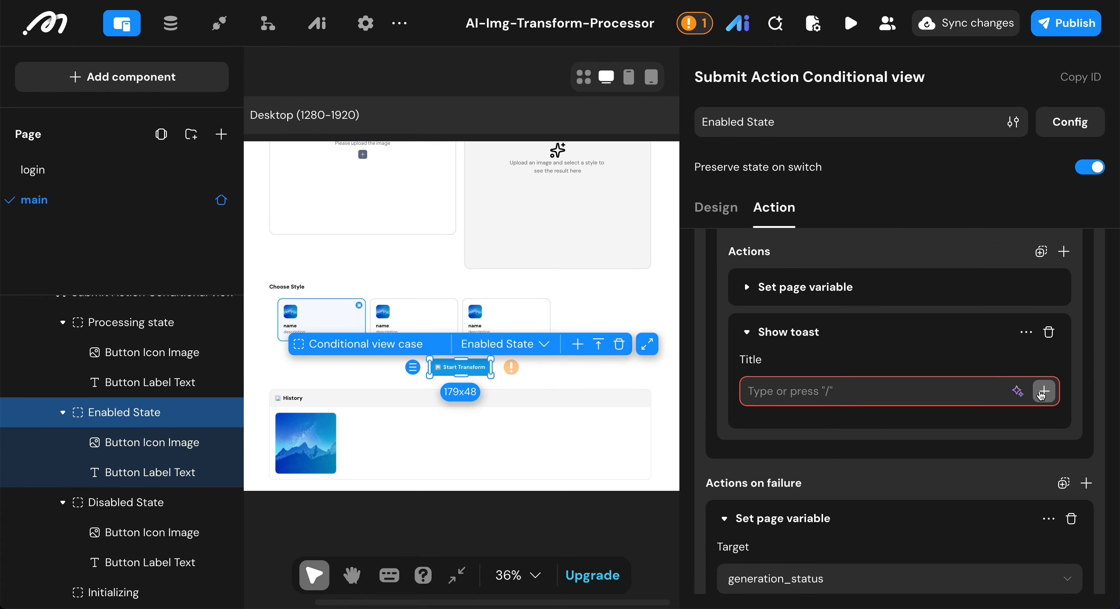
left_click(1044, 391)
mouse_move(1019, 311)
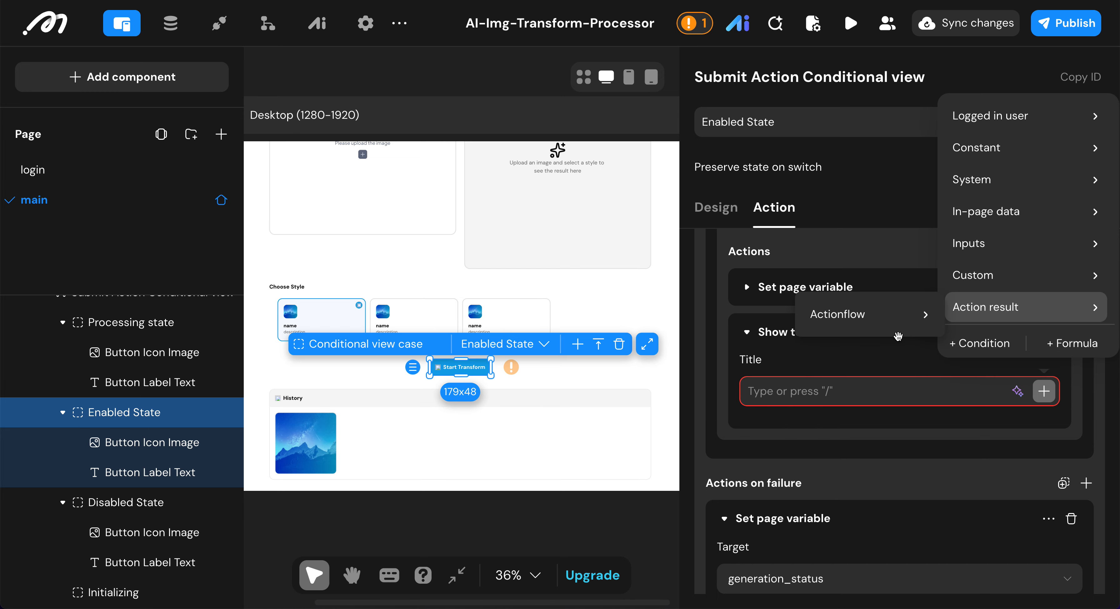
mouse_move(896, 316)
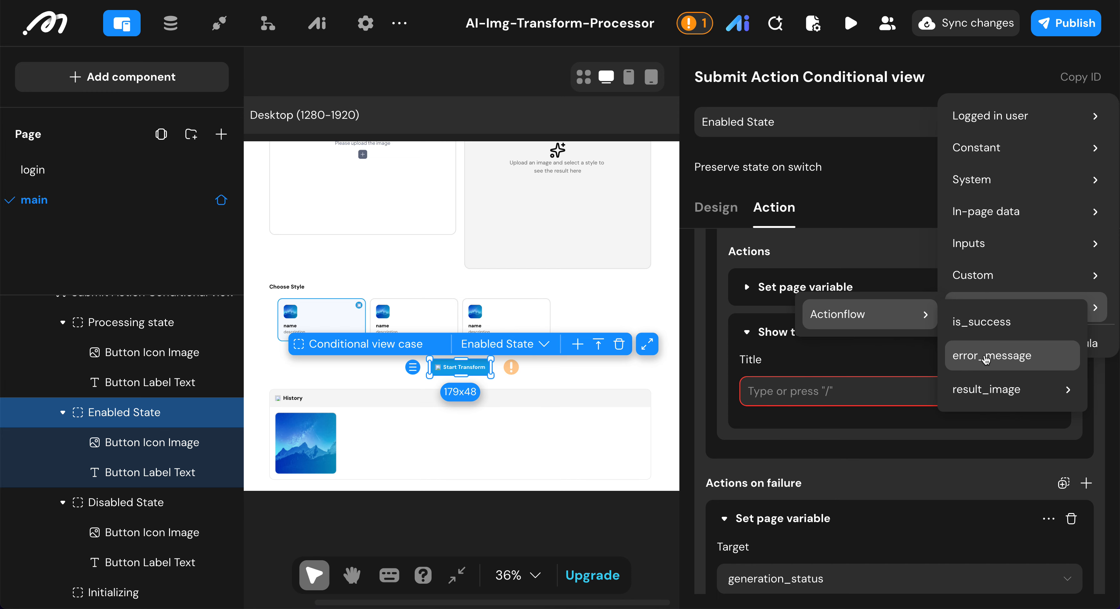
left_click(985, 358)
left_click(743, 333)
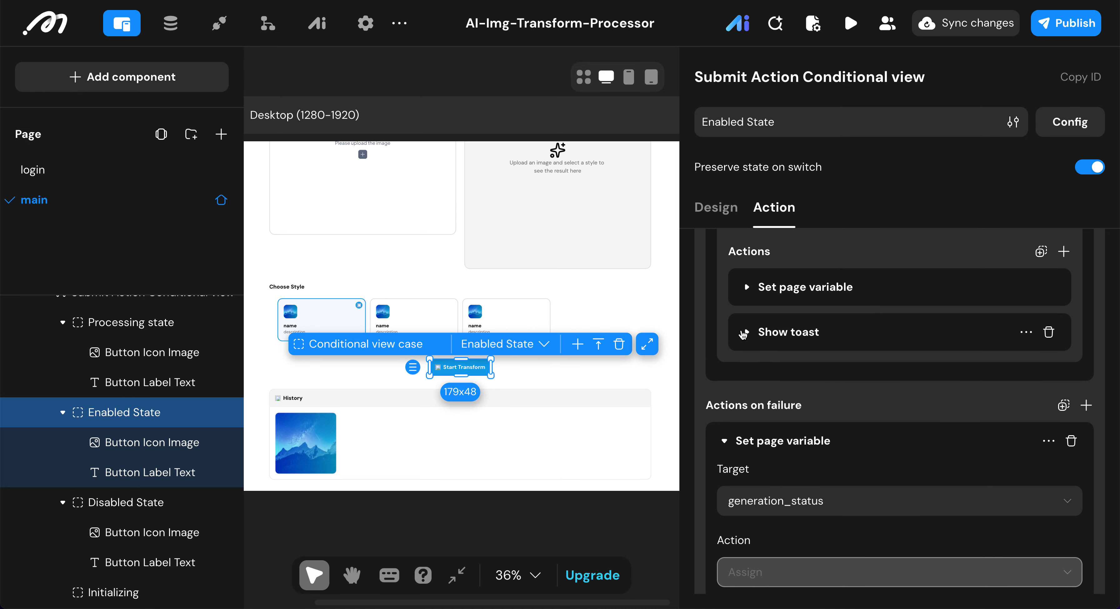
scroll(668, 348, "up", 4)
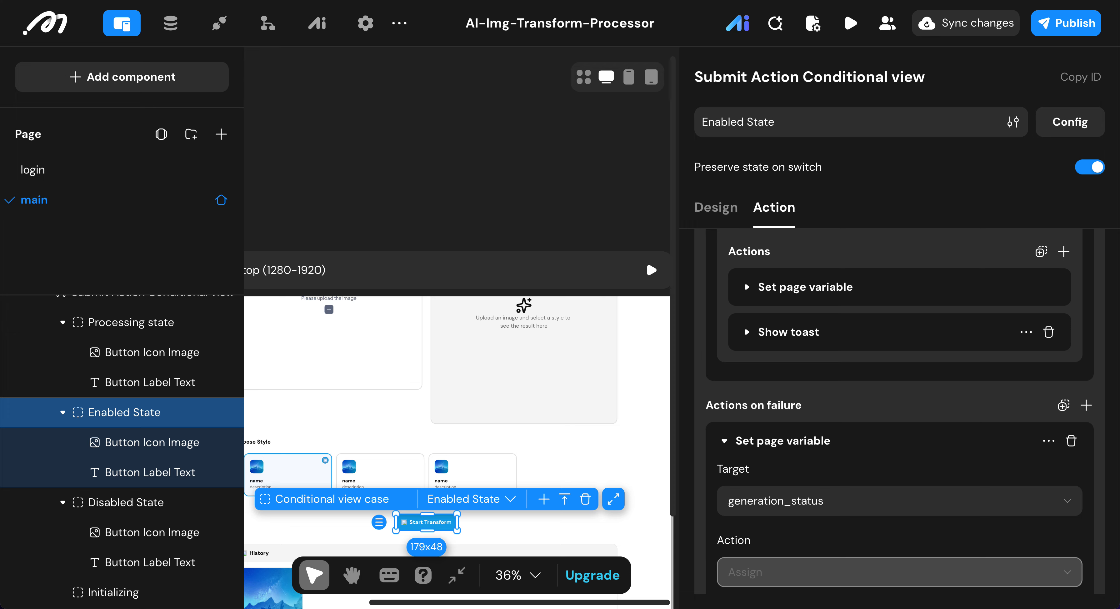
scroll(418, 447, "down", 3)
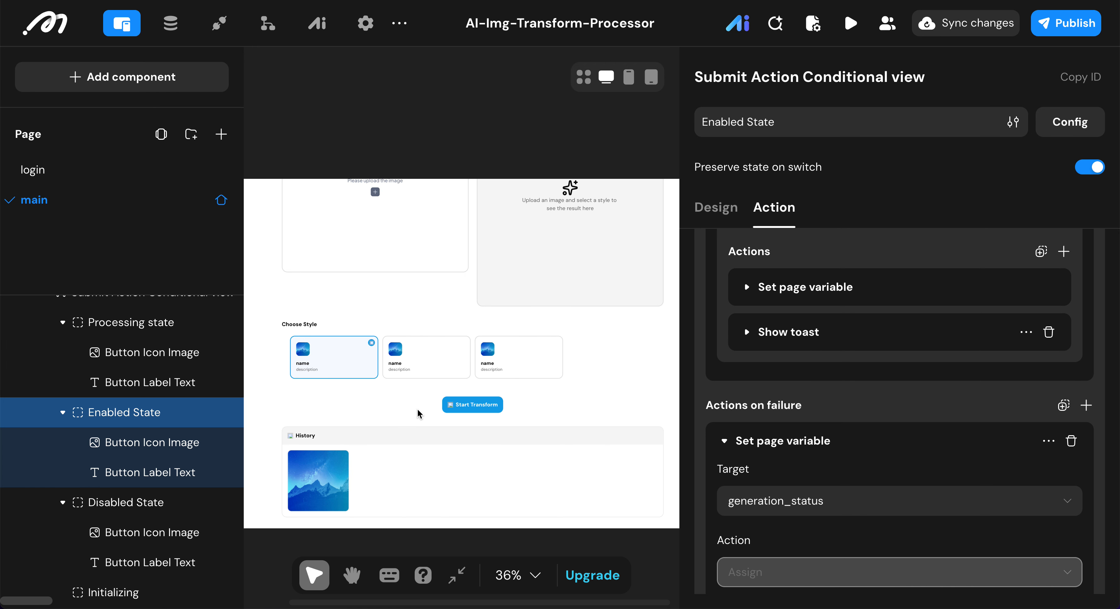